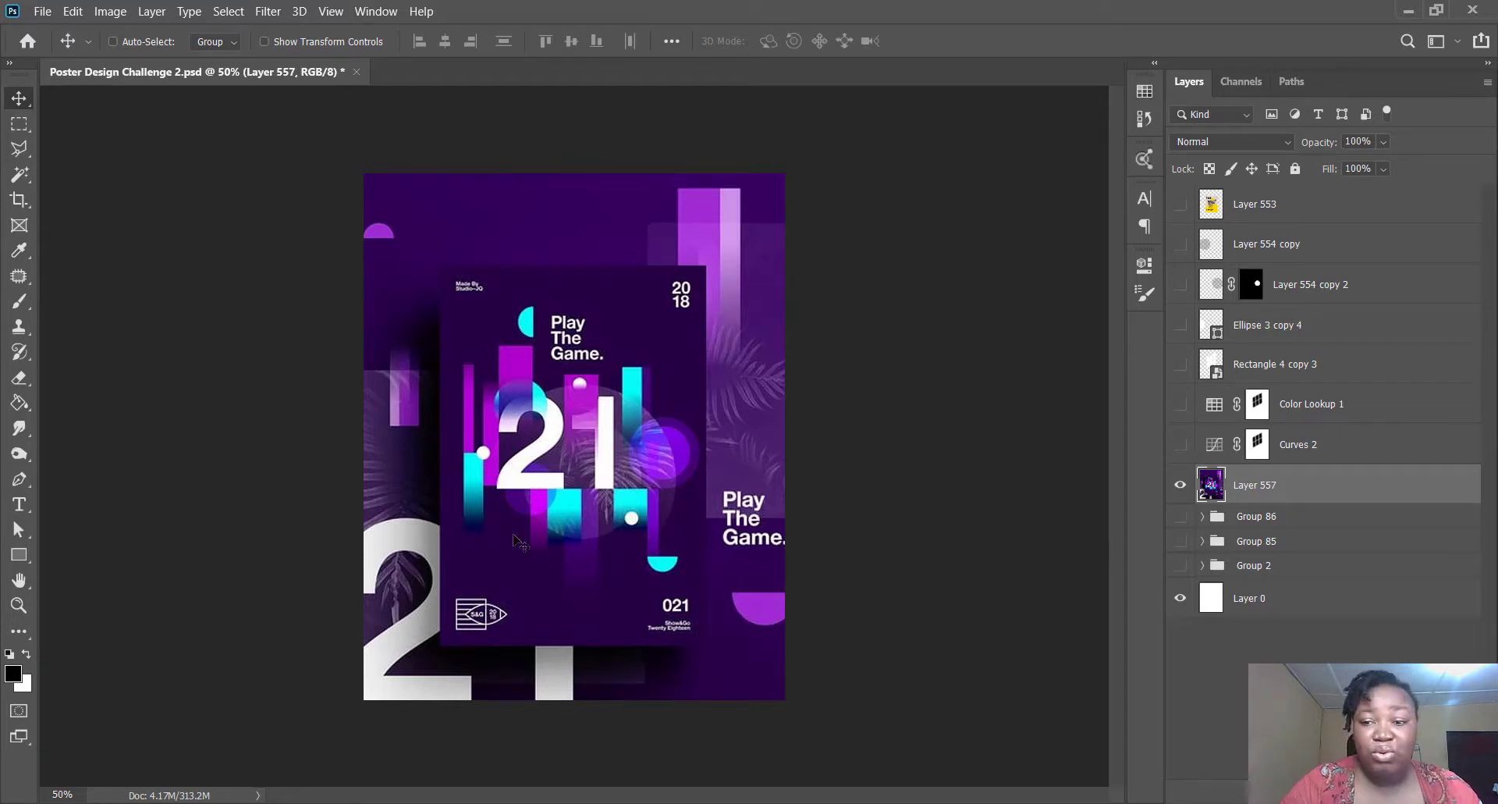
# - Hide the reference poster on Layer 557 and draw a rectangle of about 1107 × 1377 px covering the canvas, above Group 86
pyautogui.click(1179, 484)
pyautogui.click(1279, 516)
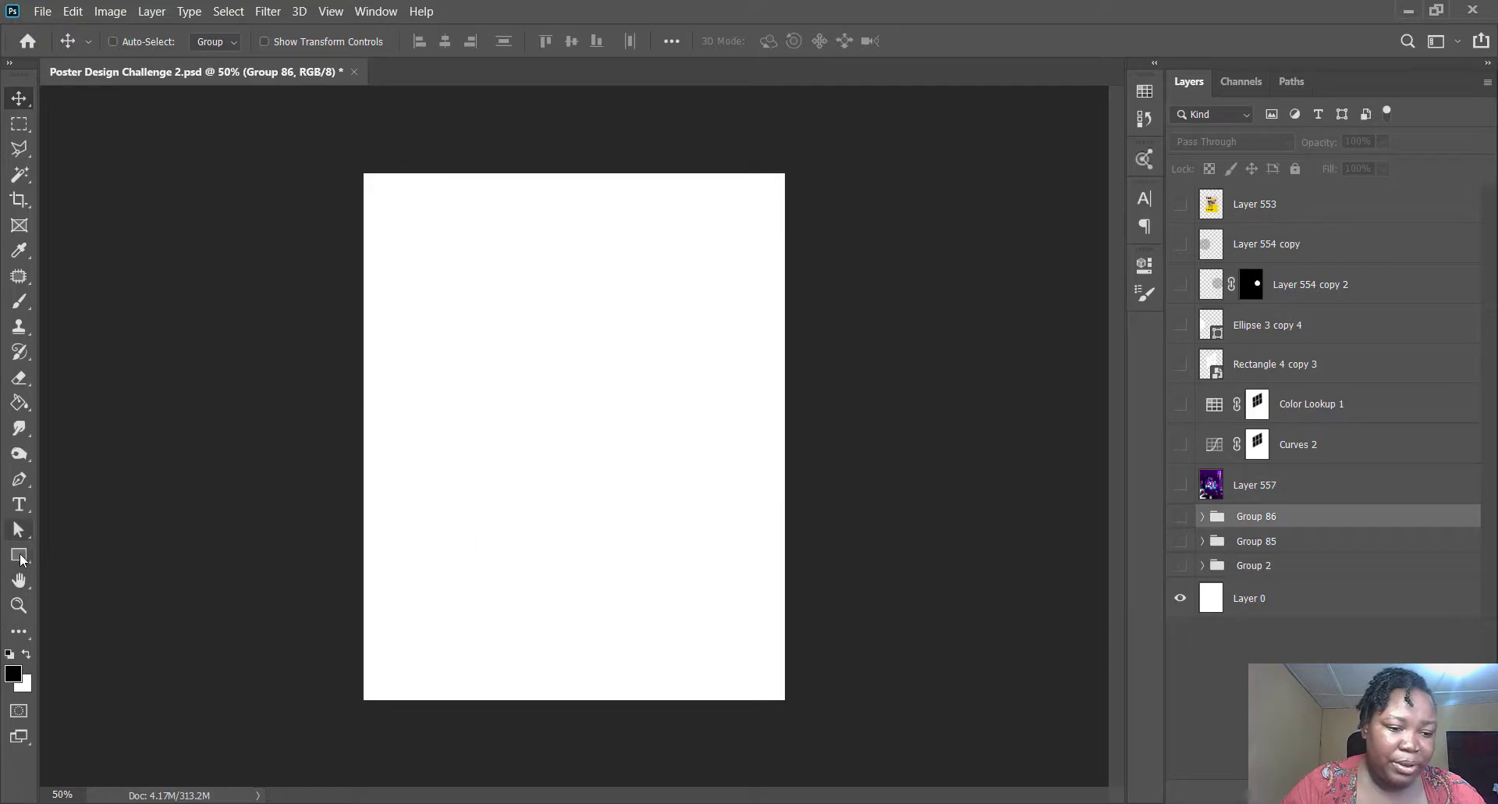
pyautogui.click(19, 555)
pyautogui.moveTo(358, 168); pyautogui.dragTo(789, 705)
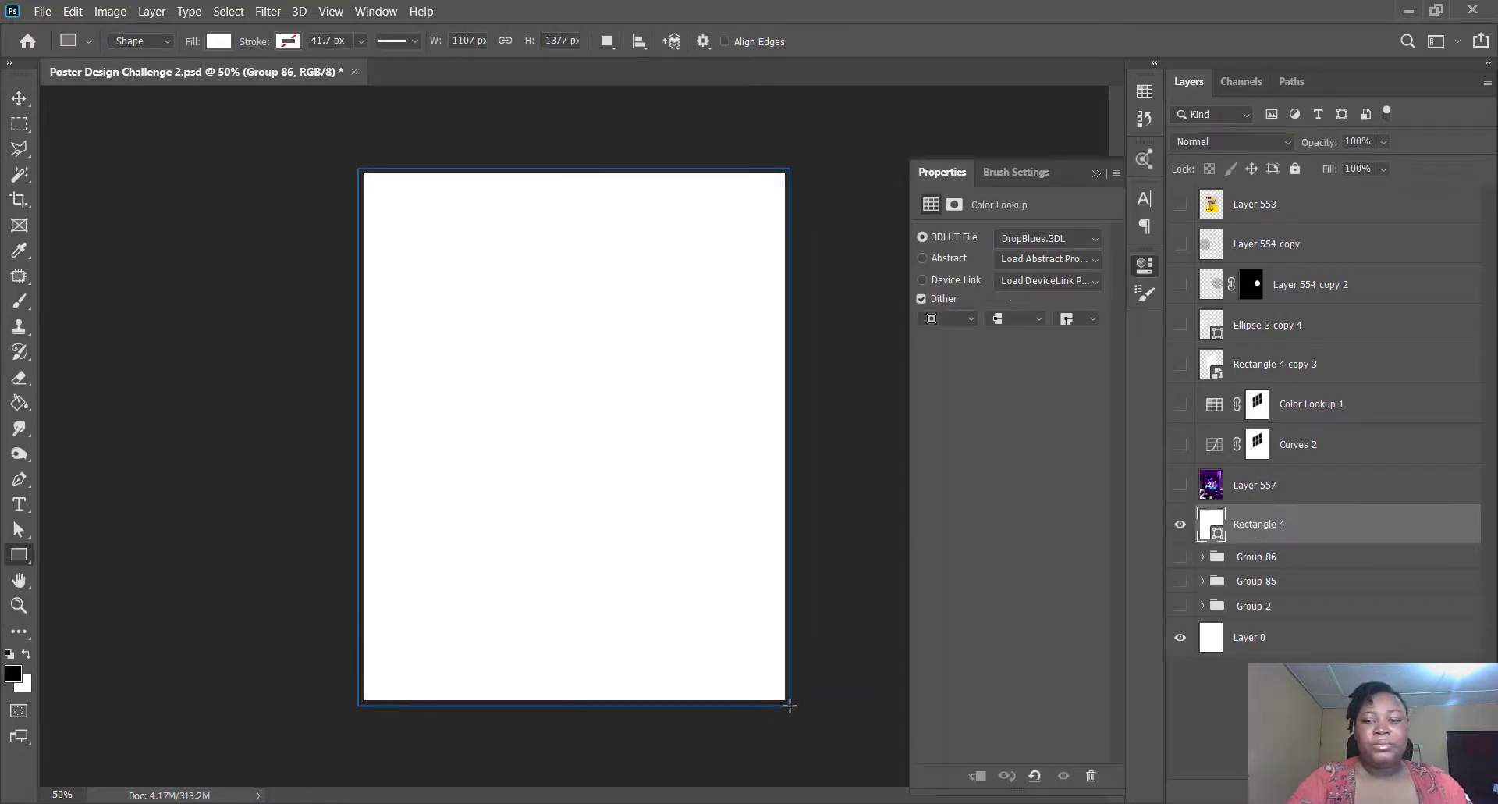
pyautogui.press('v')
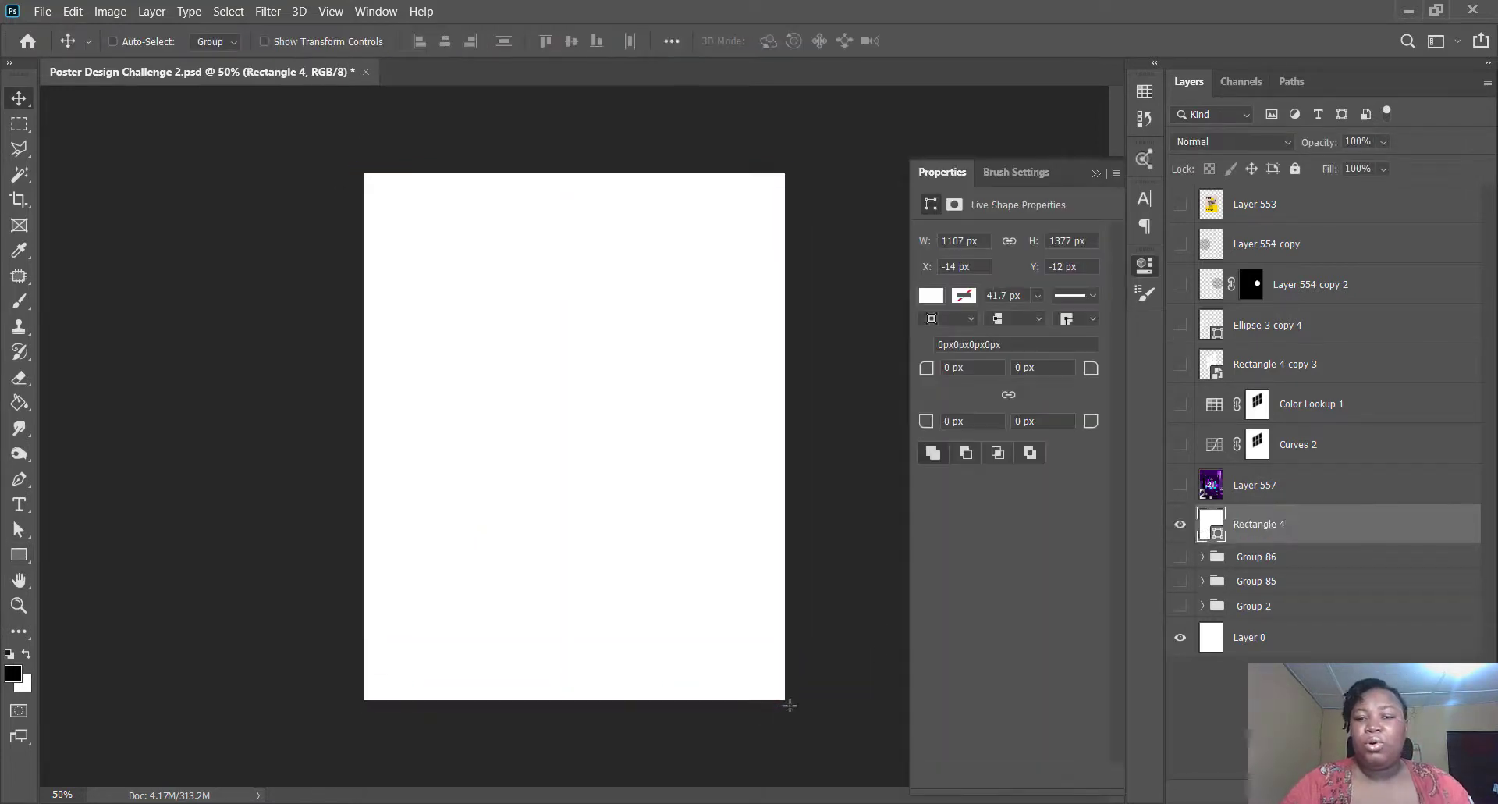
# - Fill the full-canvas rectangle with dark purple, H 282, S 100, B 29
pyautogui.doubleClick(1215, 530)
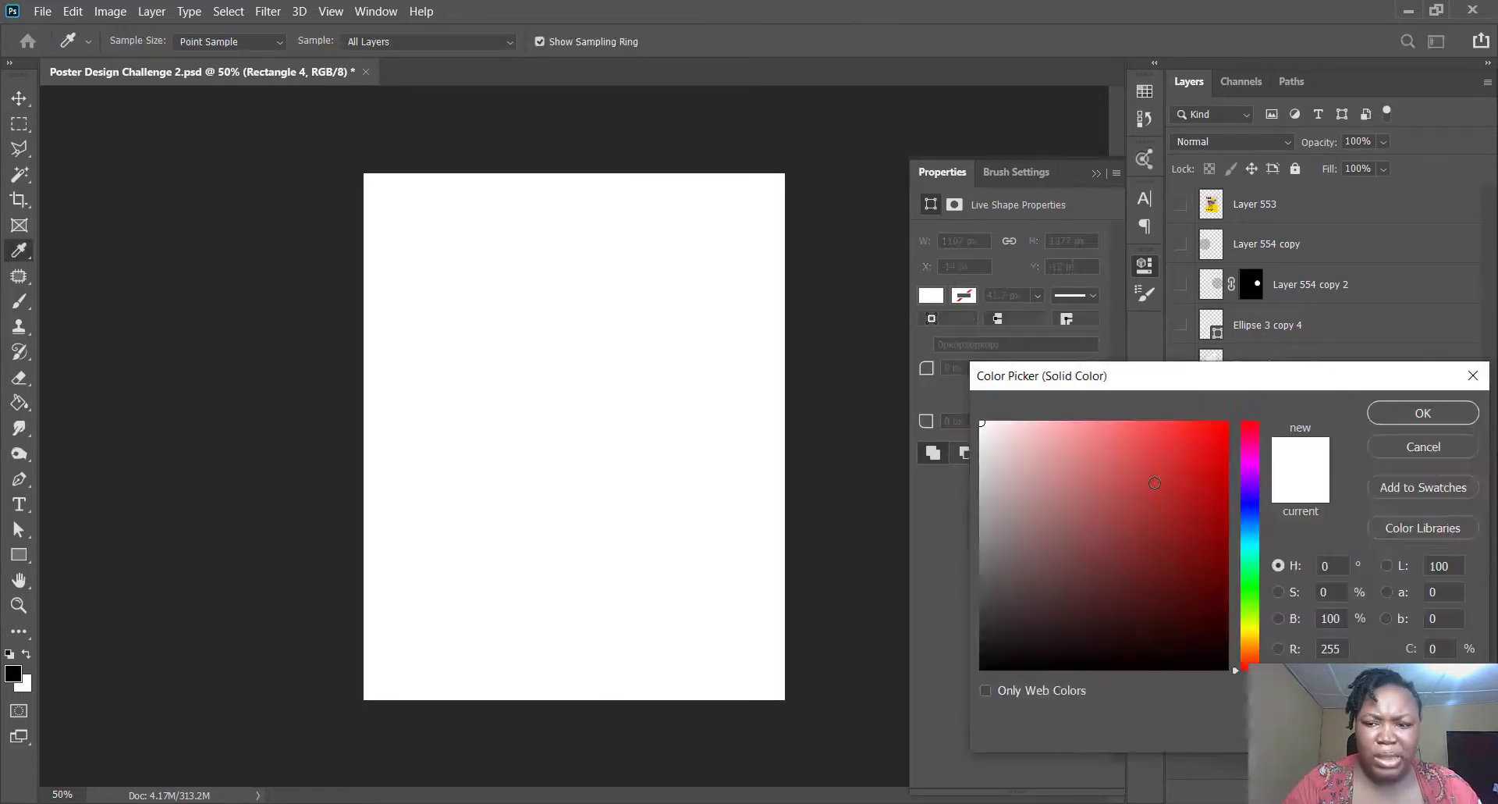
pyautogui.click(1251, 472)
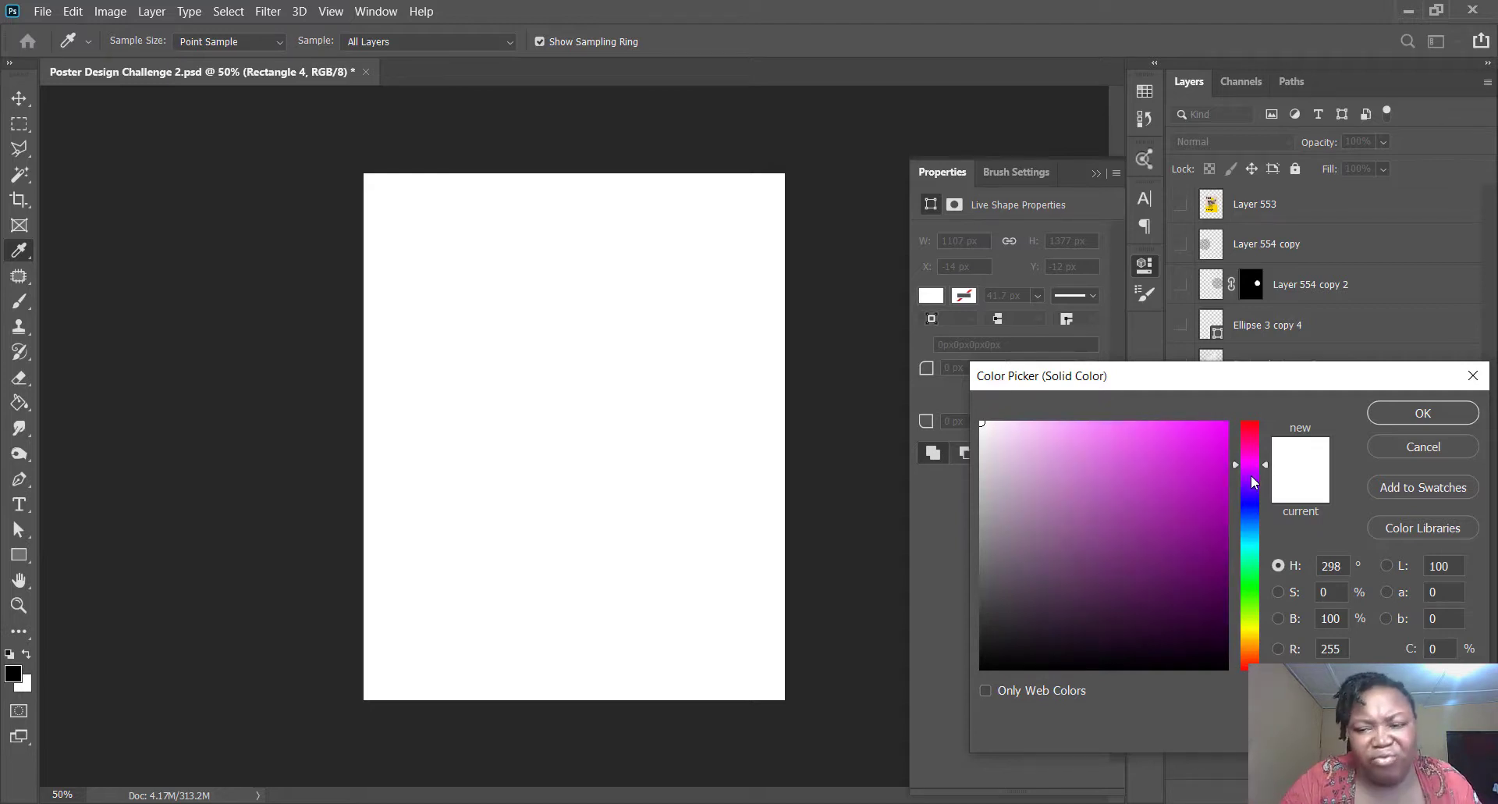
pyautogui.click(1254, 480)
pyautogui.click(1250, 468)
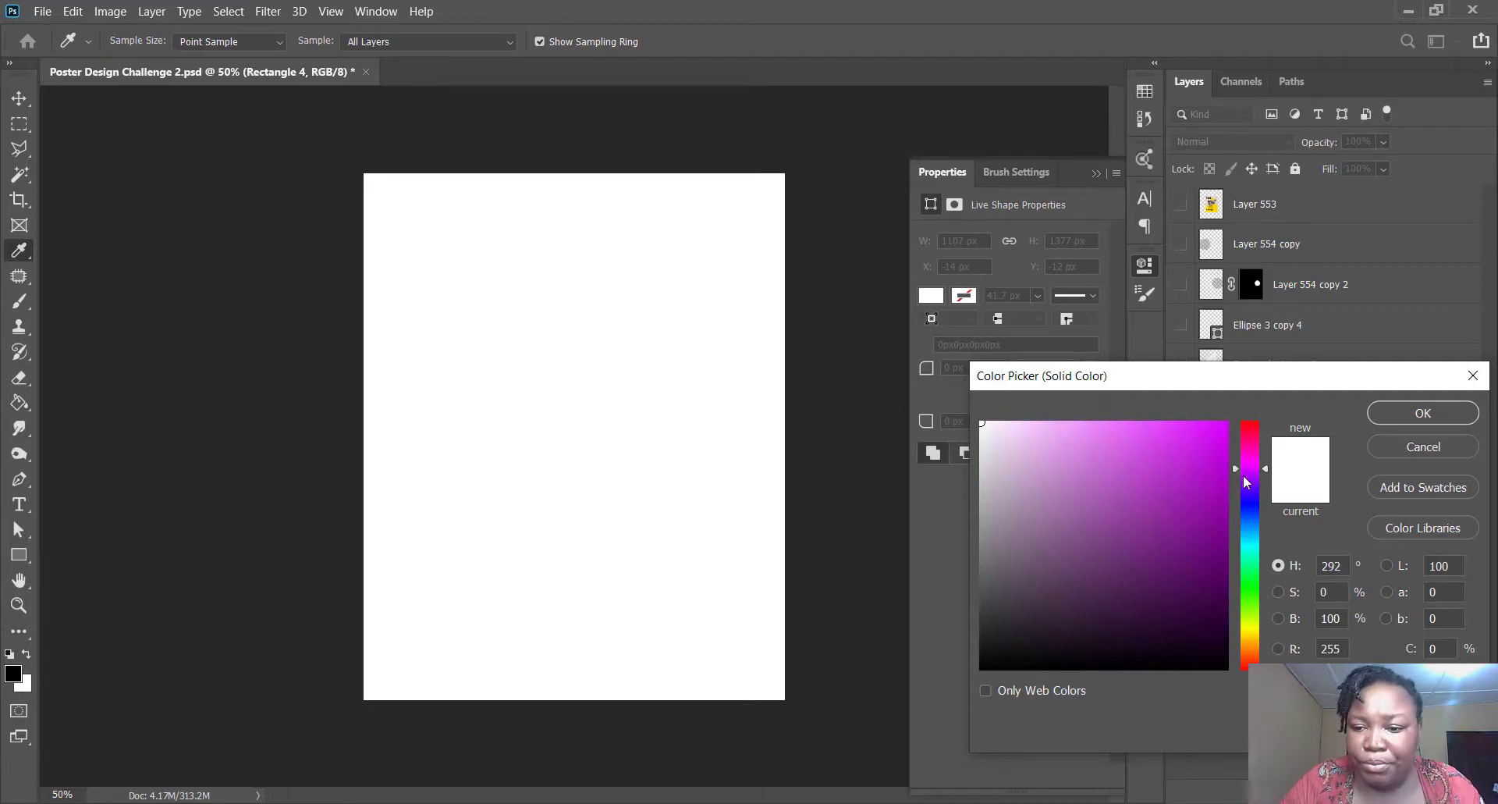
pyautogui.click(1229, 573)
pyautogui.click(1226, 596)
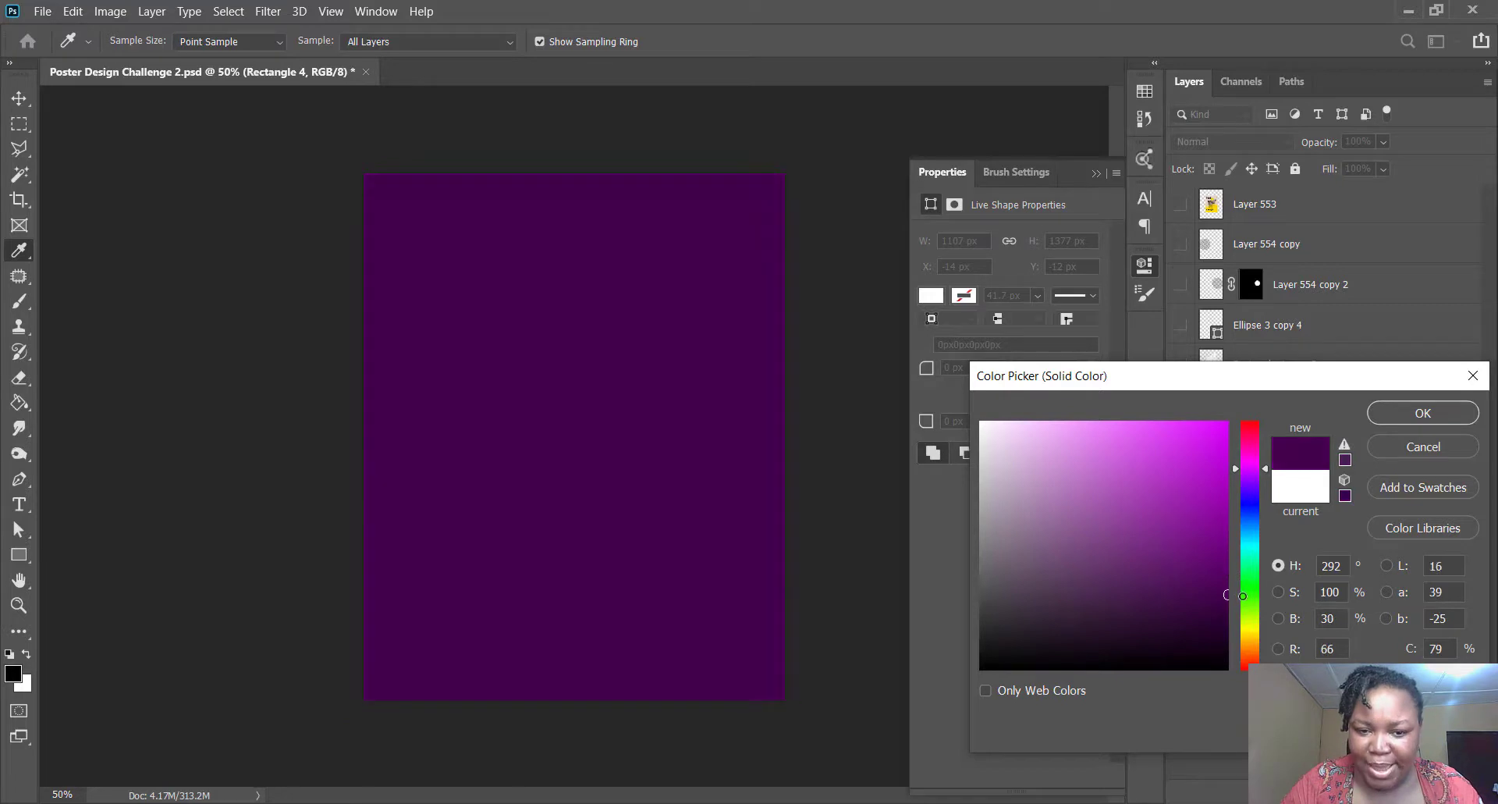
pyautogui.click(1255, 475)
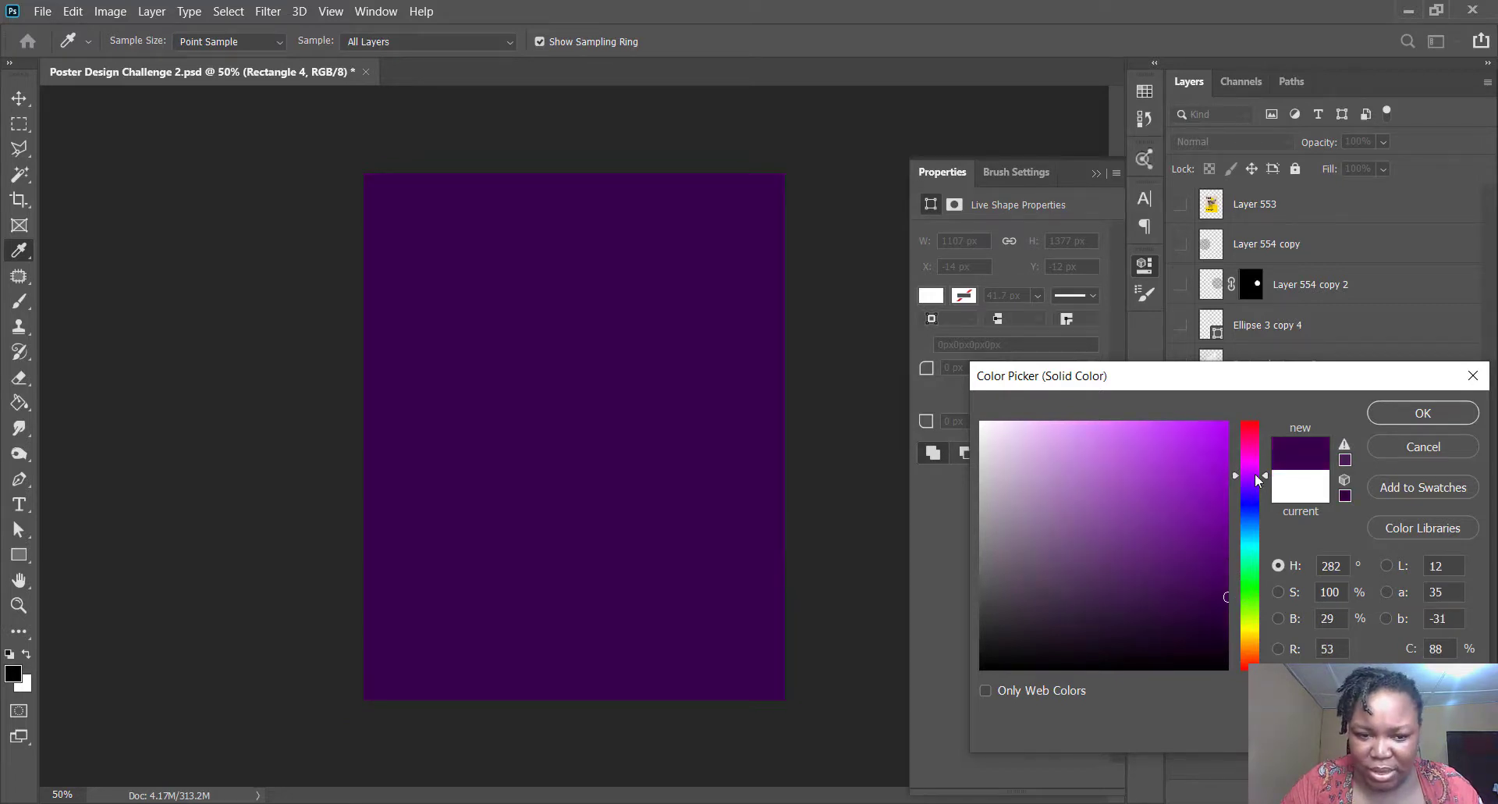
pyautogui.click(1409, 415)
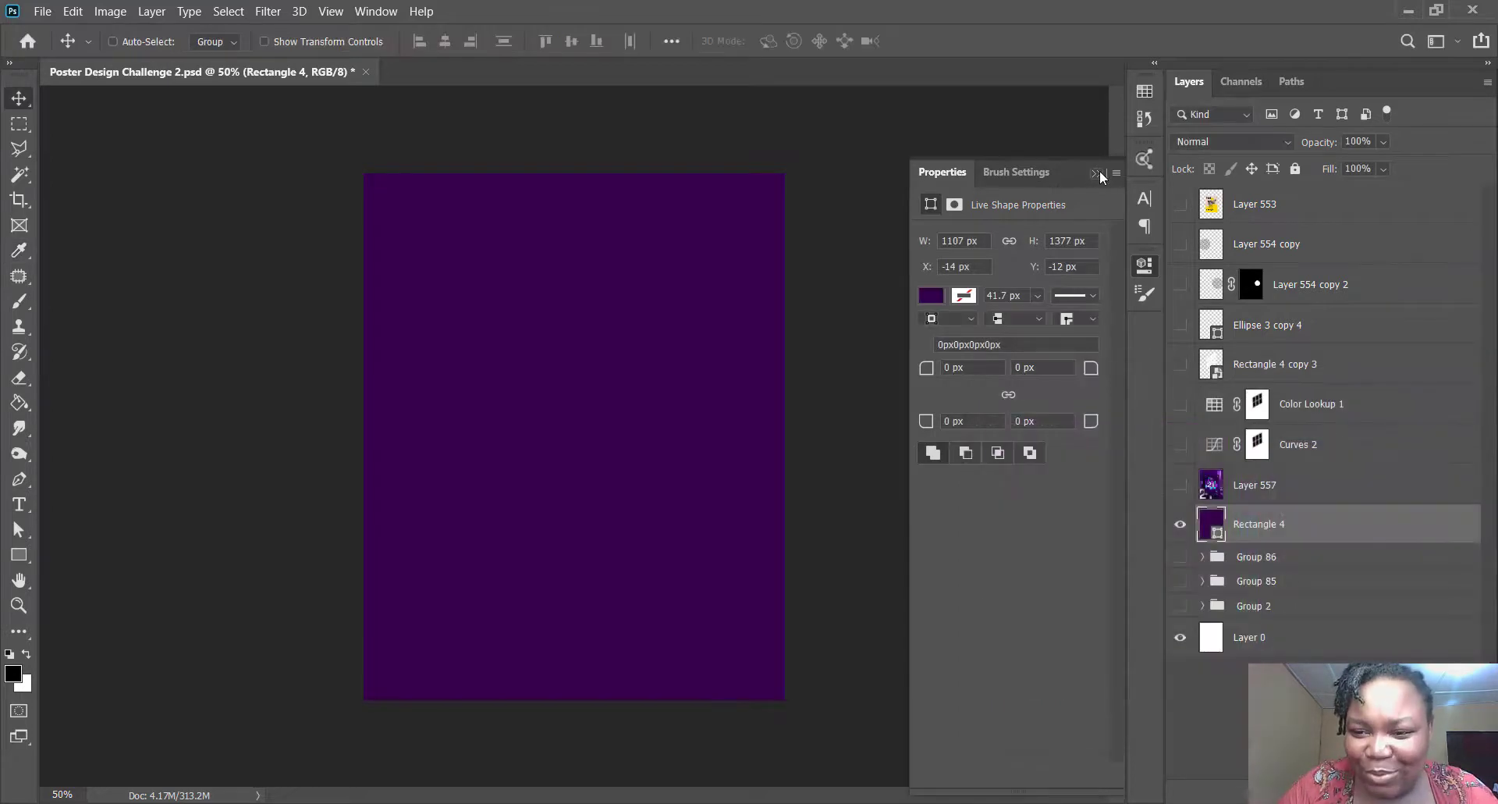
pyautogui.click(1097, 174)
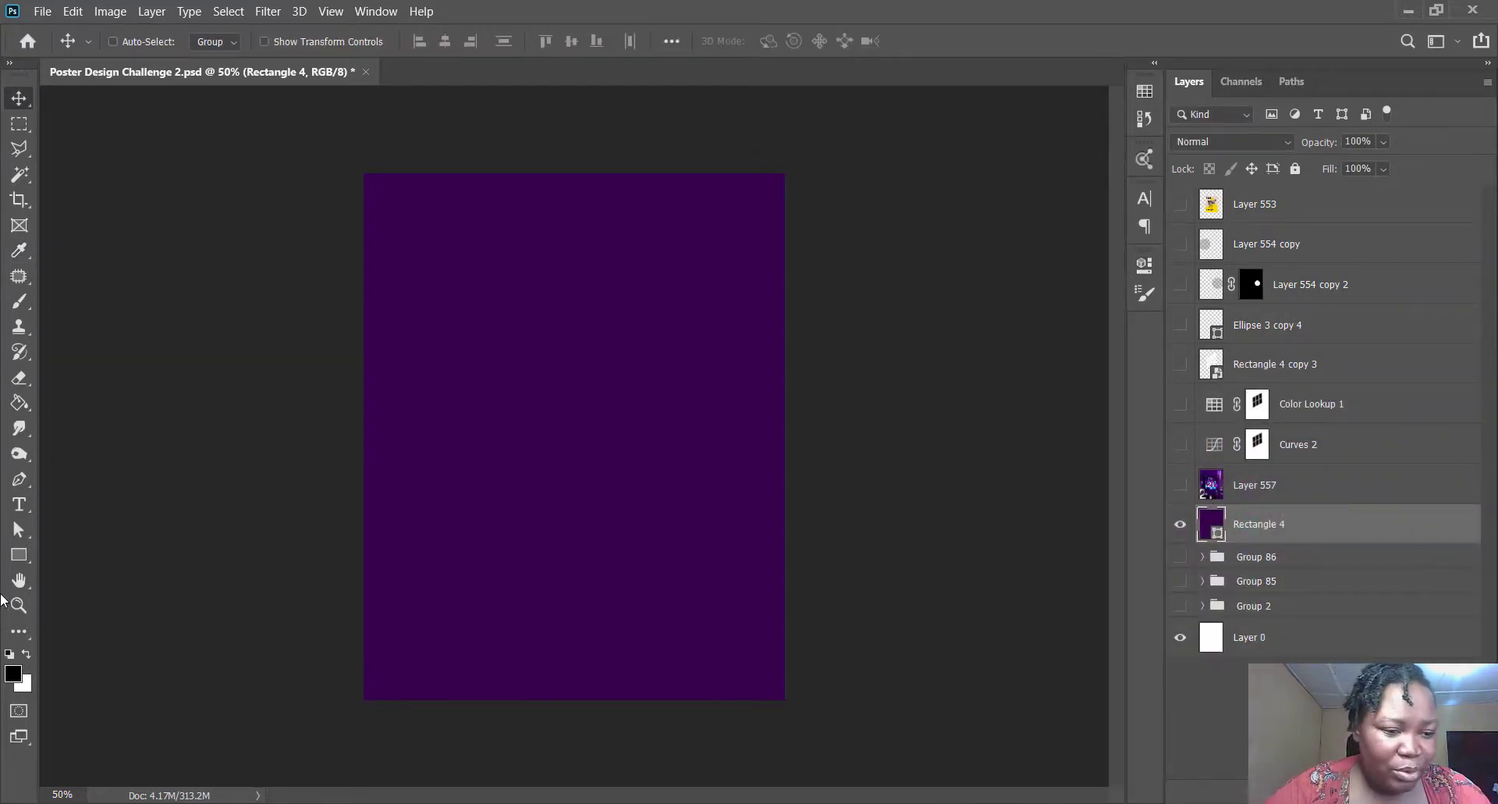
# - Draw a circle about 944 px in diameter with the Ellipse tool and center it horizontally on the canvas
pyautogui.click(19, 555)
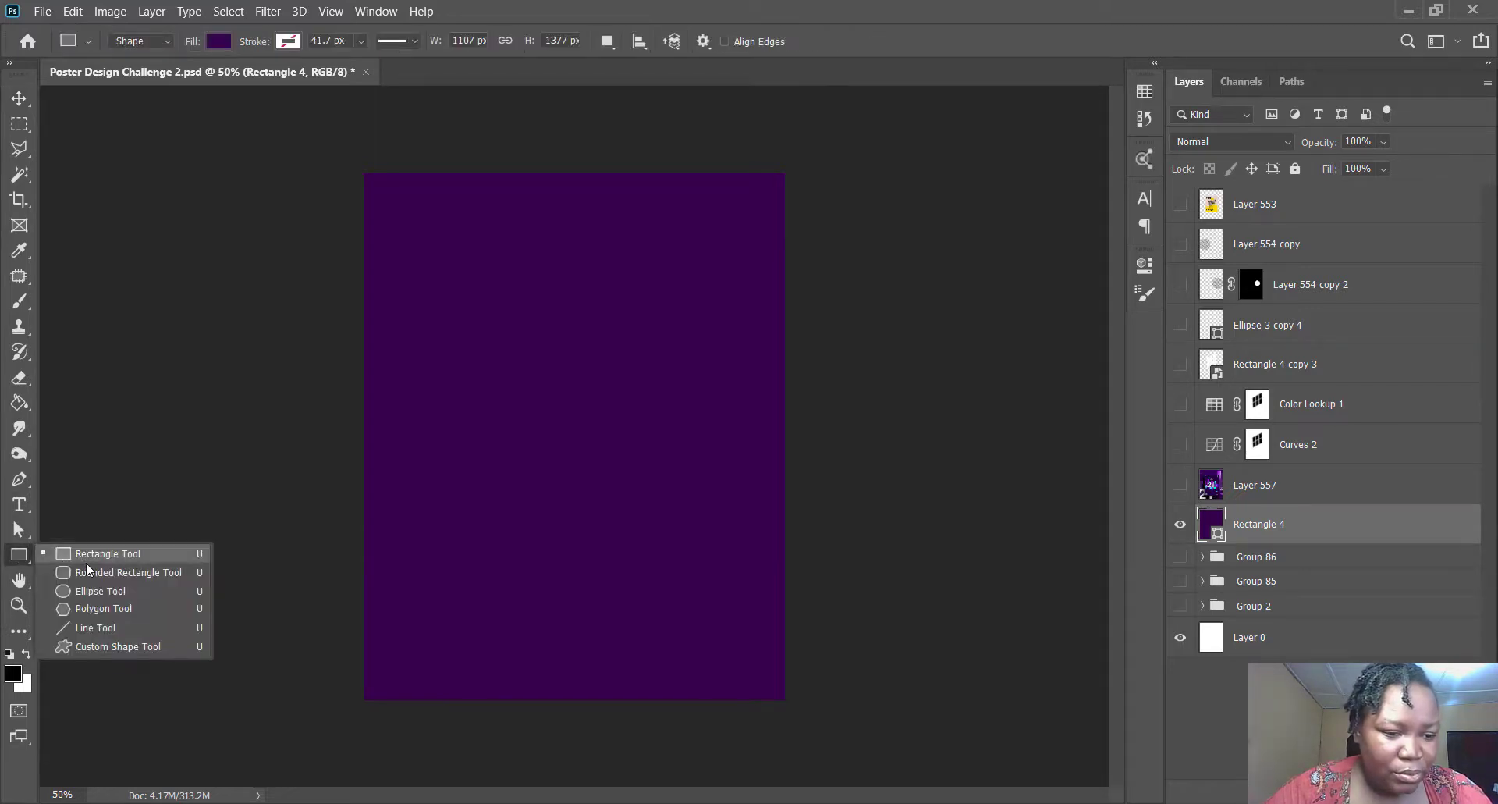
pyautogui.click(94, 582)
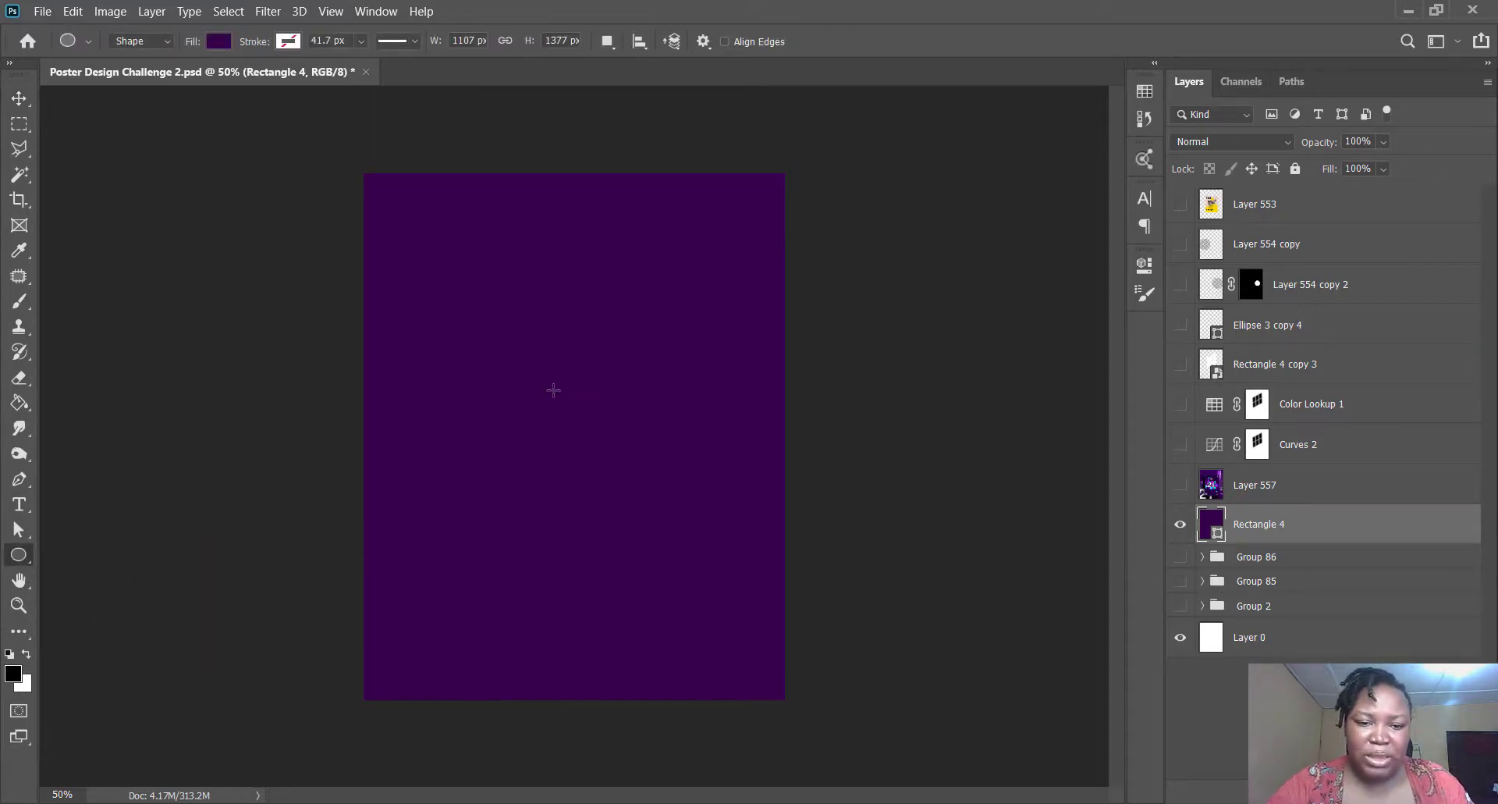
pyautogui.moveTo(527, 382); pyautogui.dragTo(746, 566)
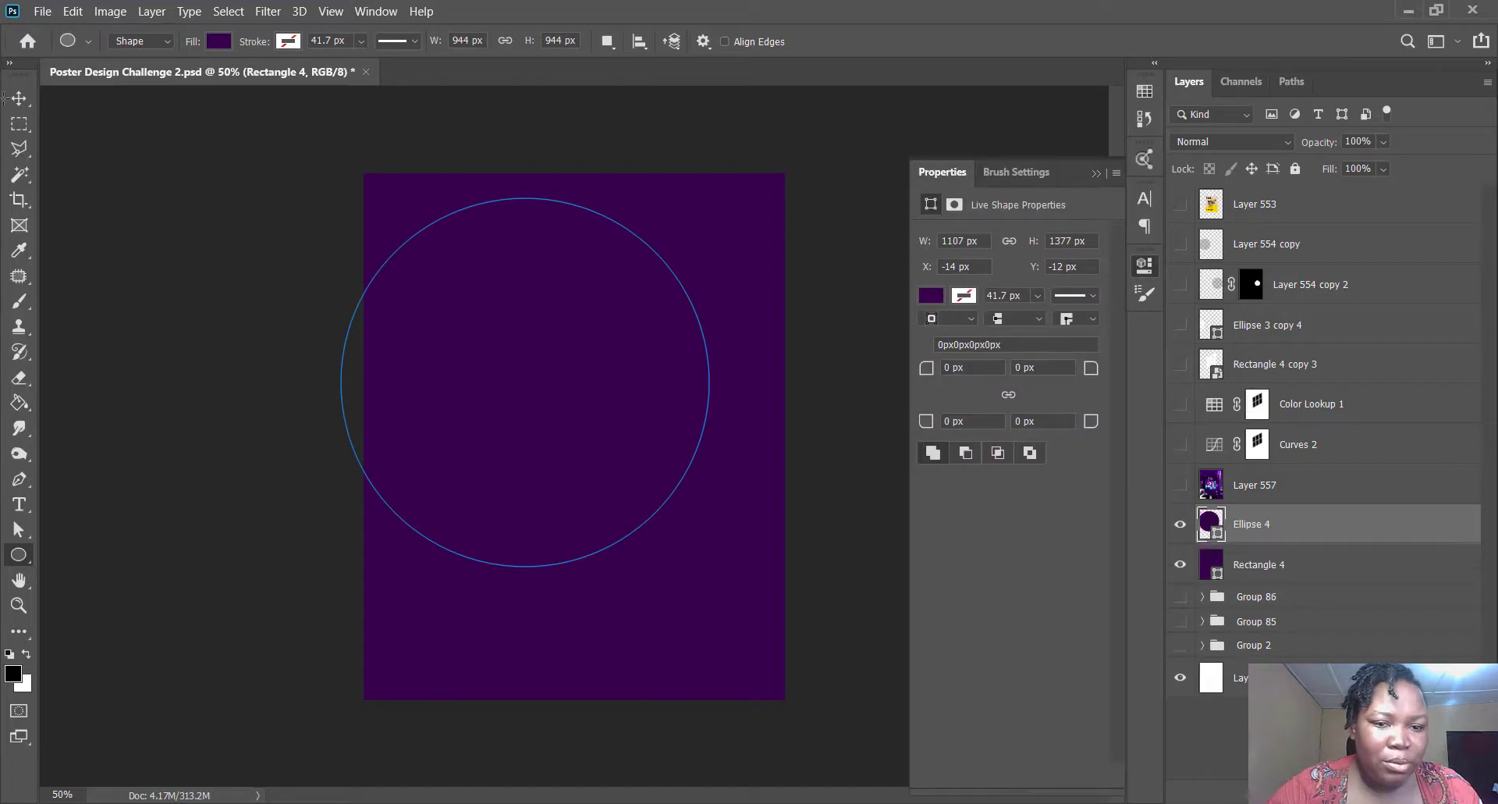
pyautogui.press('v')
pyautogui.moveTo(606, 423); pyautogui.dragTo(655, 466)
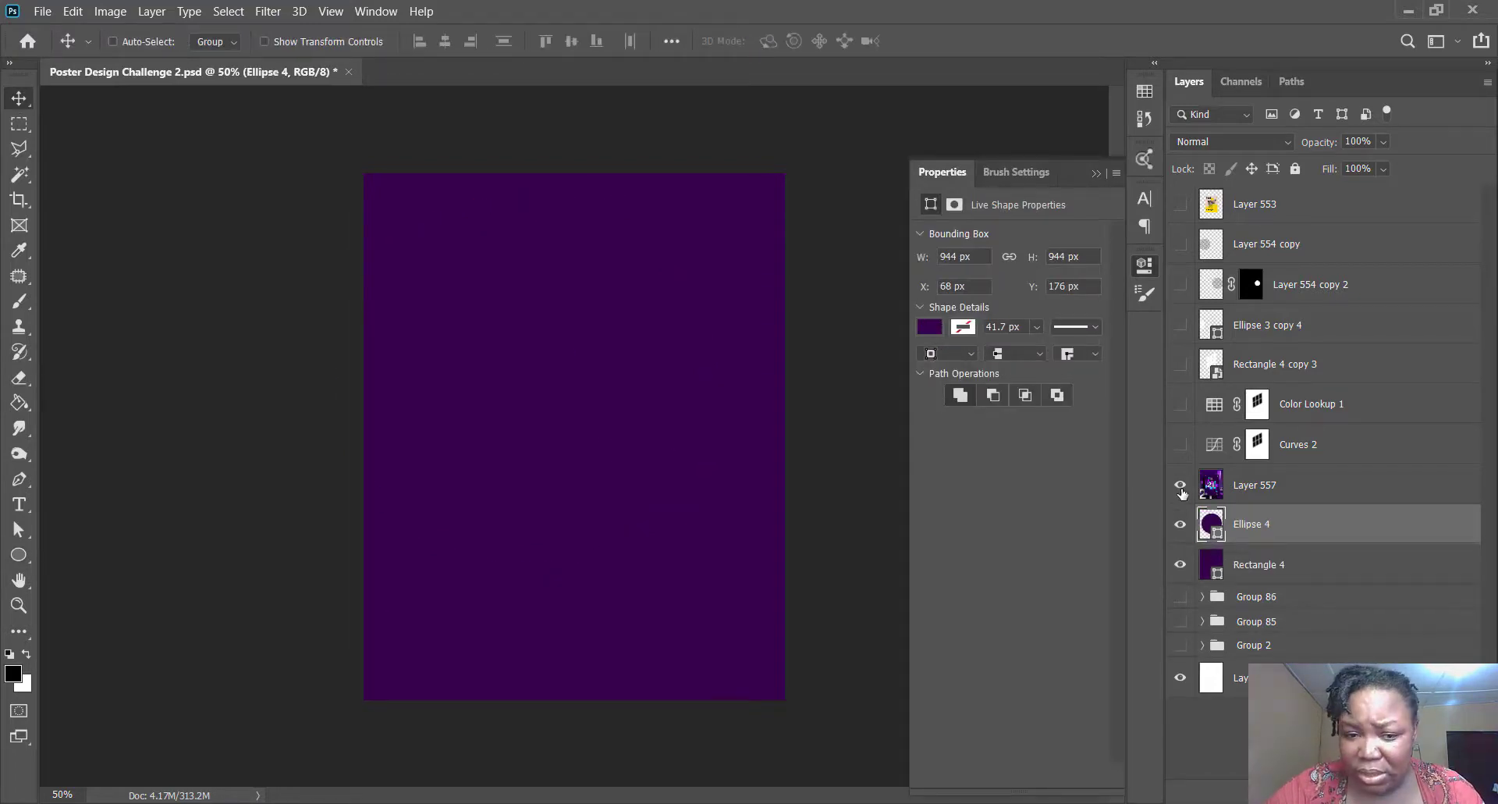
# - Compare with the reference poster and shift the background rectangle's fill to a bluer purple, H 278, S 100, B 29
pyautogui.click(1180, 485)
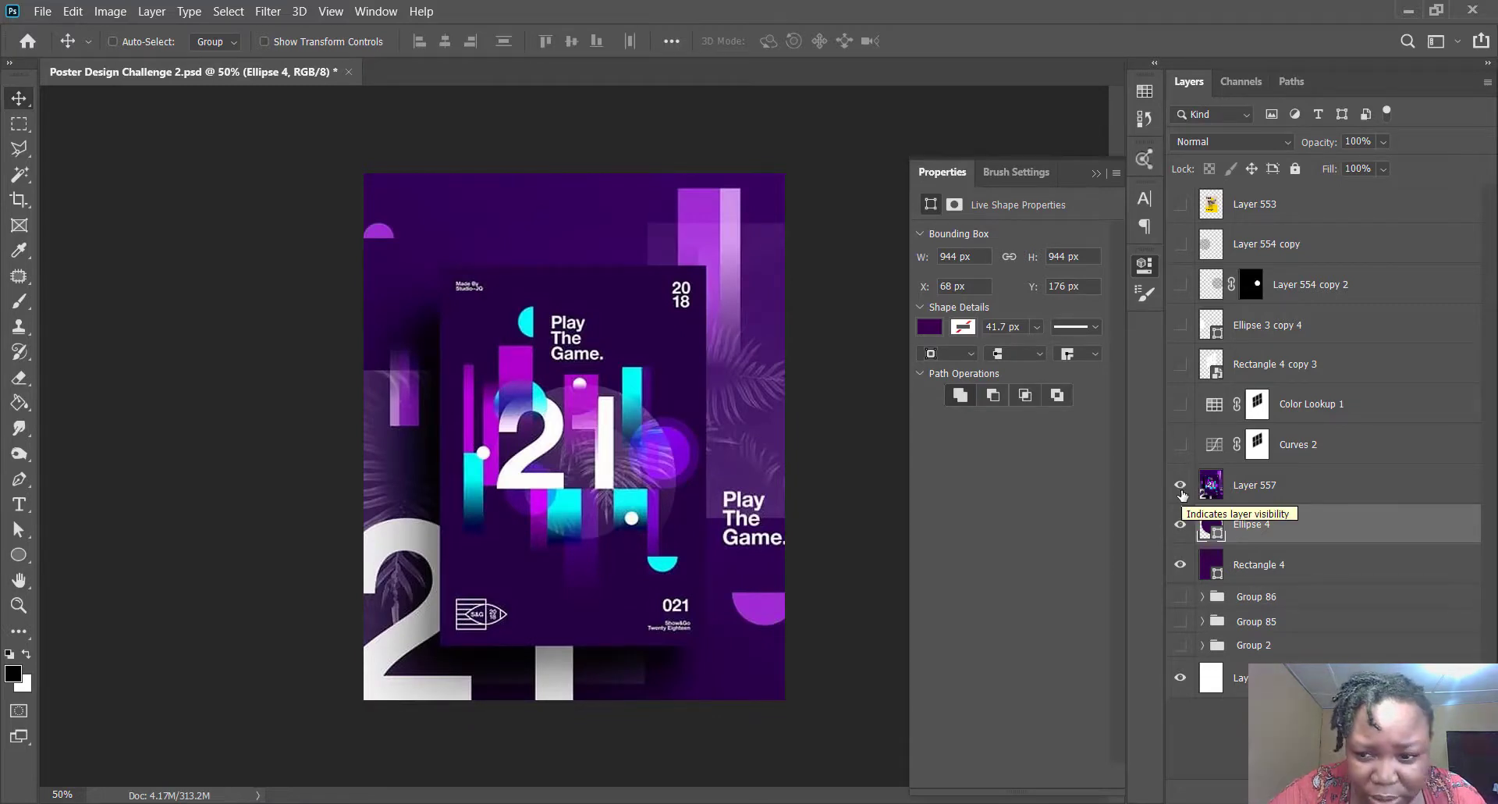
pyautogui.click(1181, 484)
pyautogui.click(1217, 576)
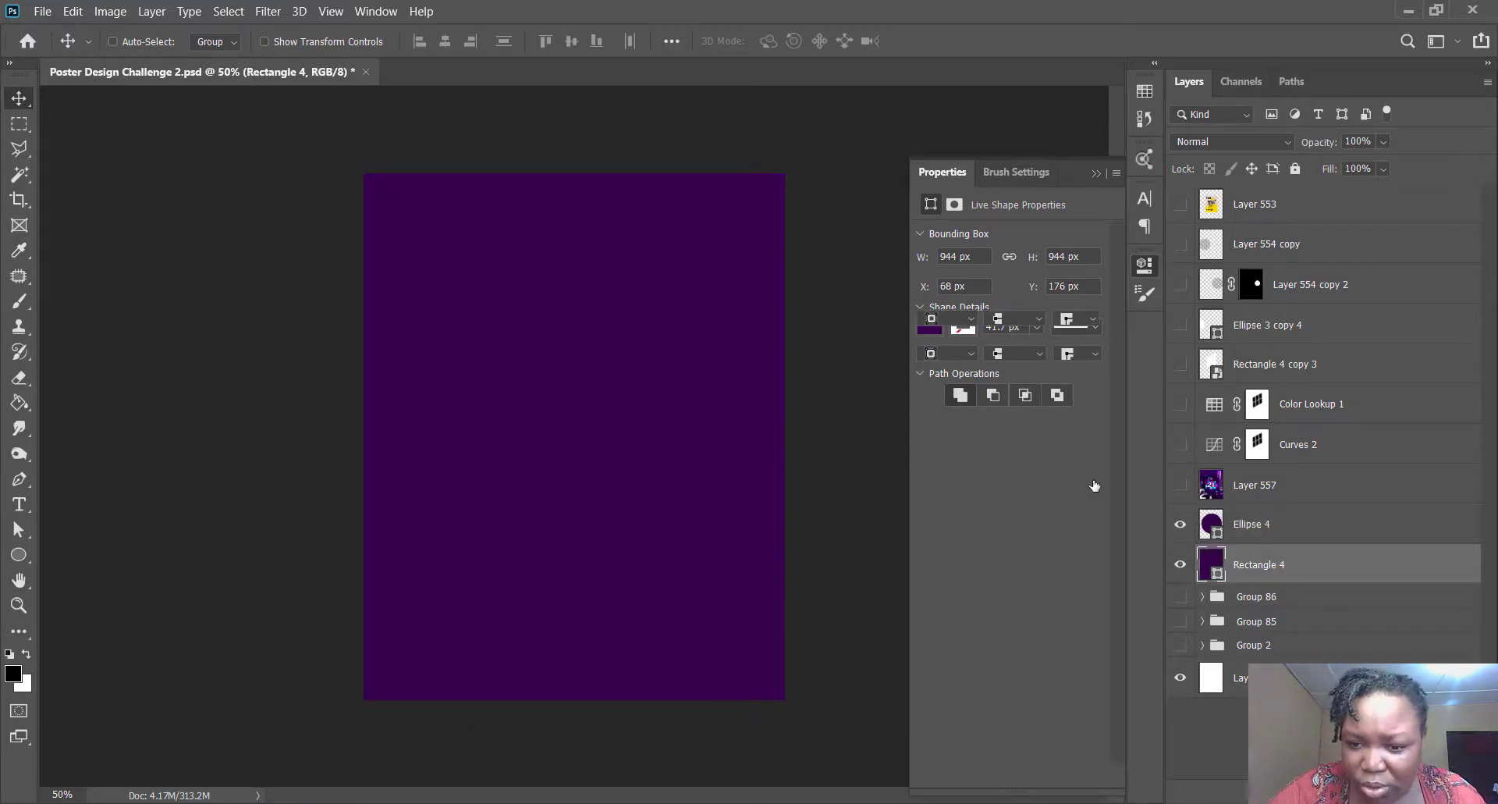
pyautogui.doubleClick(1211, 563)
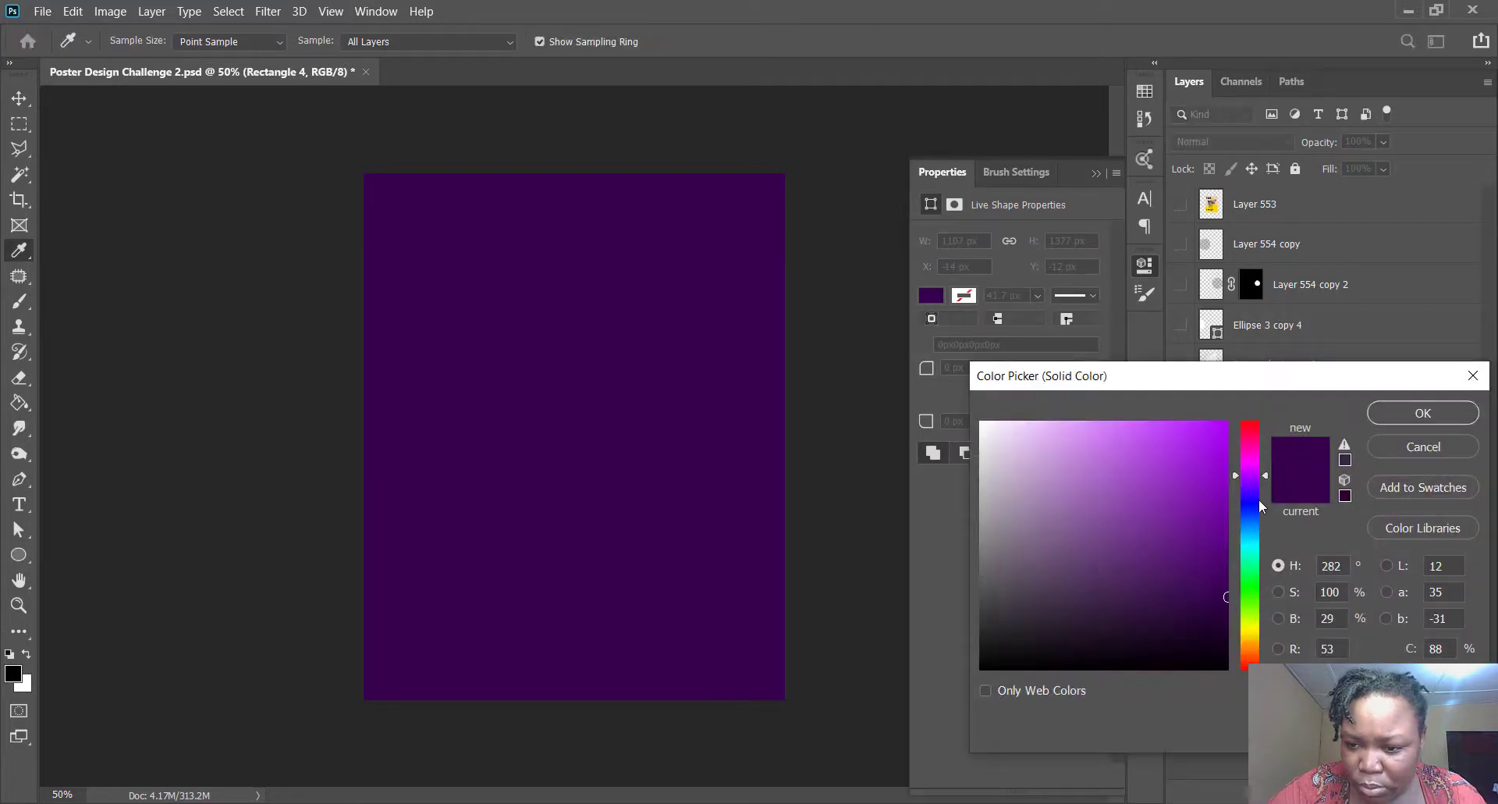
pyautogui.moveTo(1259, 481); pyautogui.dragTo(1261, 482)
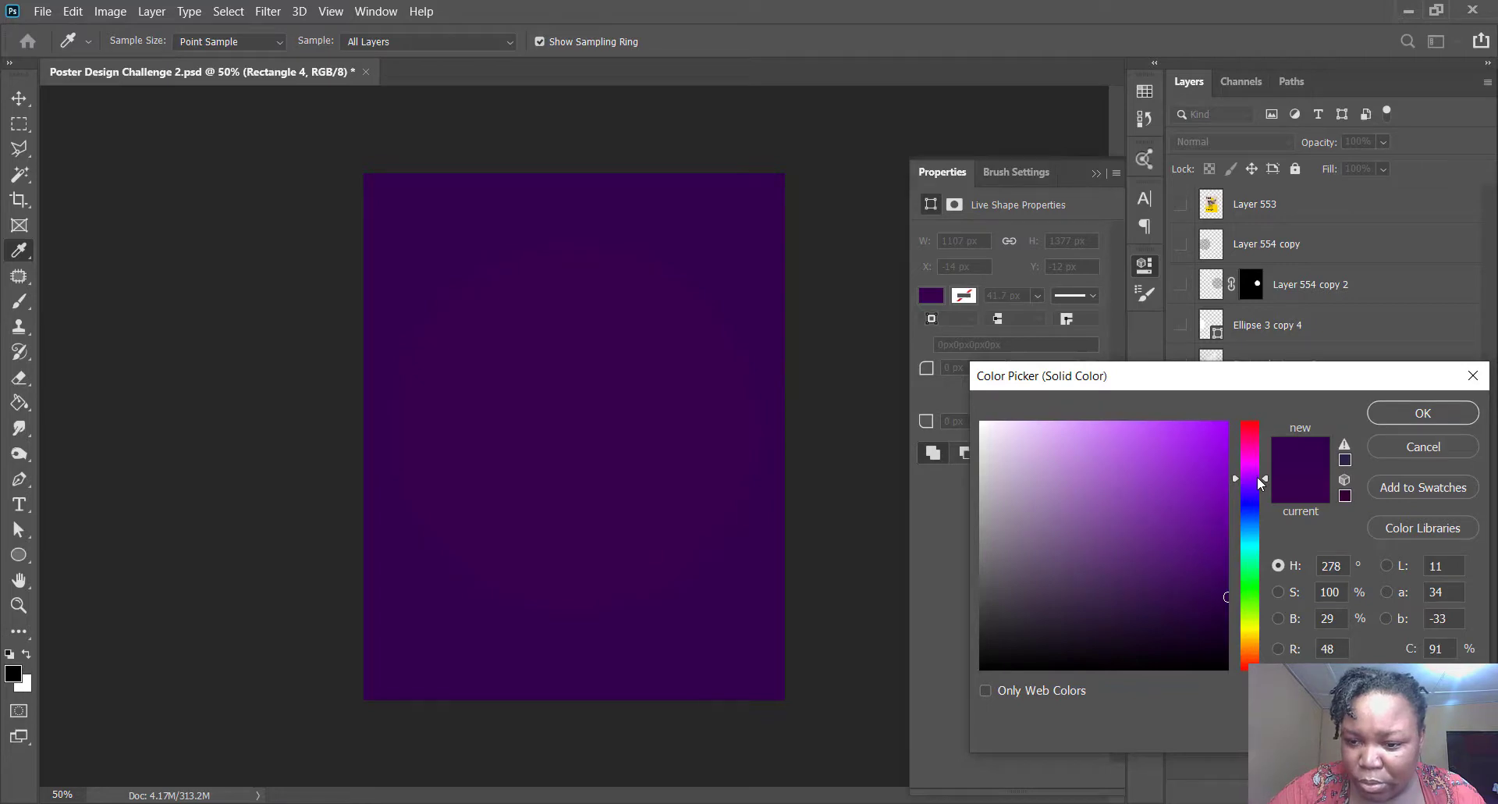
pyautogui.click(1393, 419)
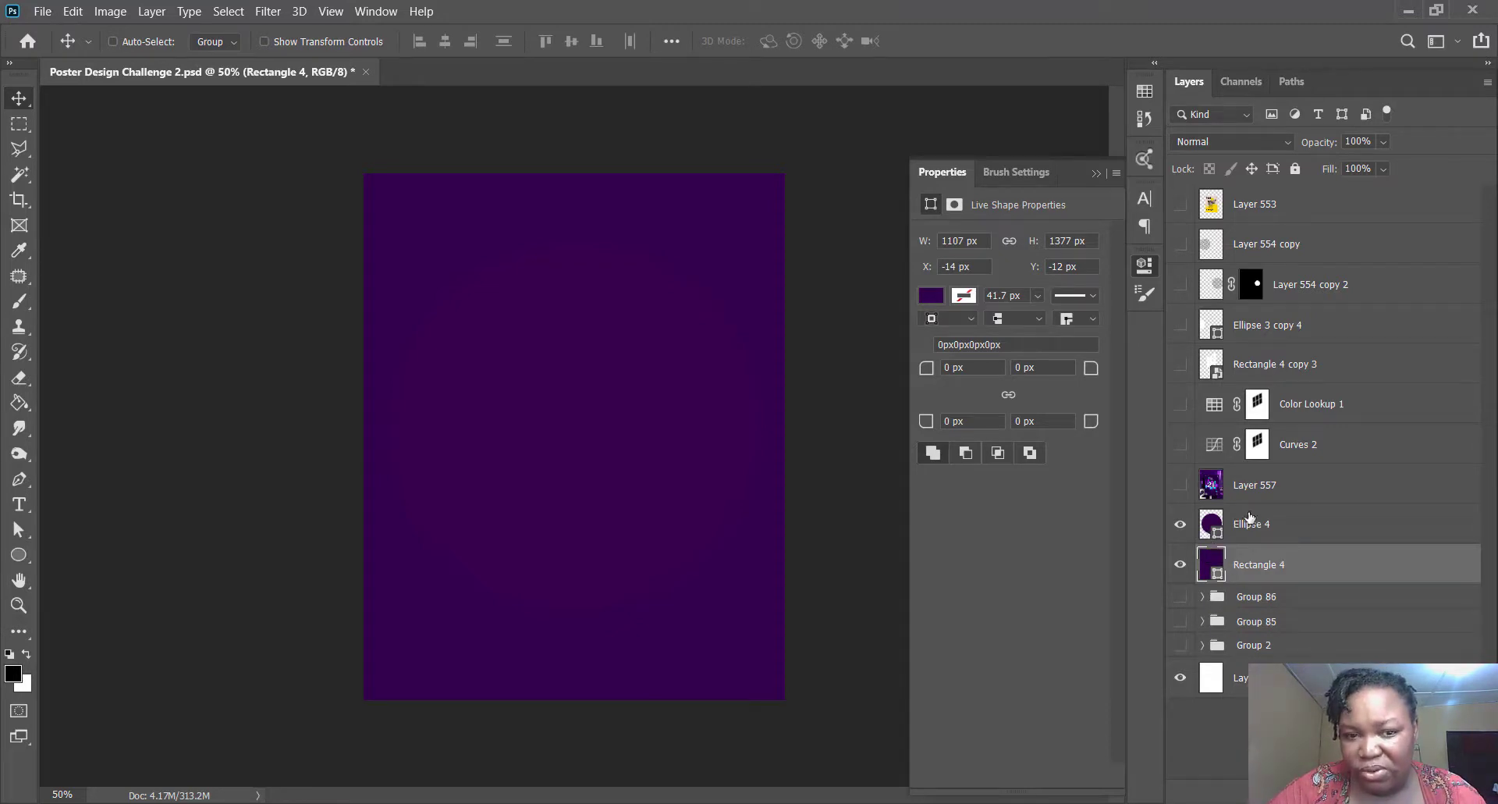
# - Match the circle's fill to the background purple, H 278, S 100, B 29
pyautogui.click(1273, 536)
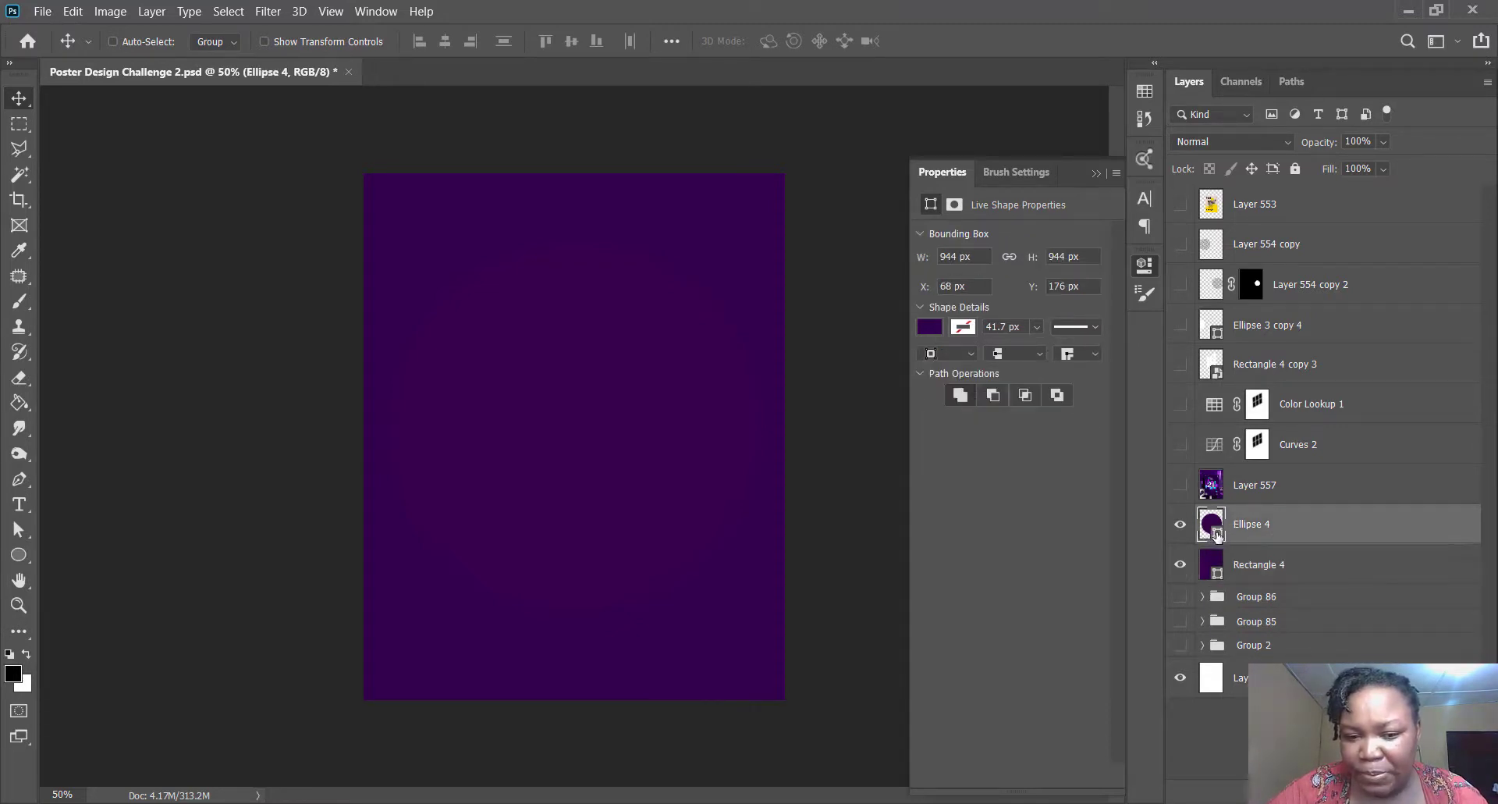
pyautogui.doubleClick(1215, 533)
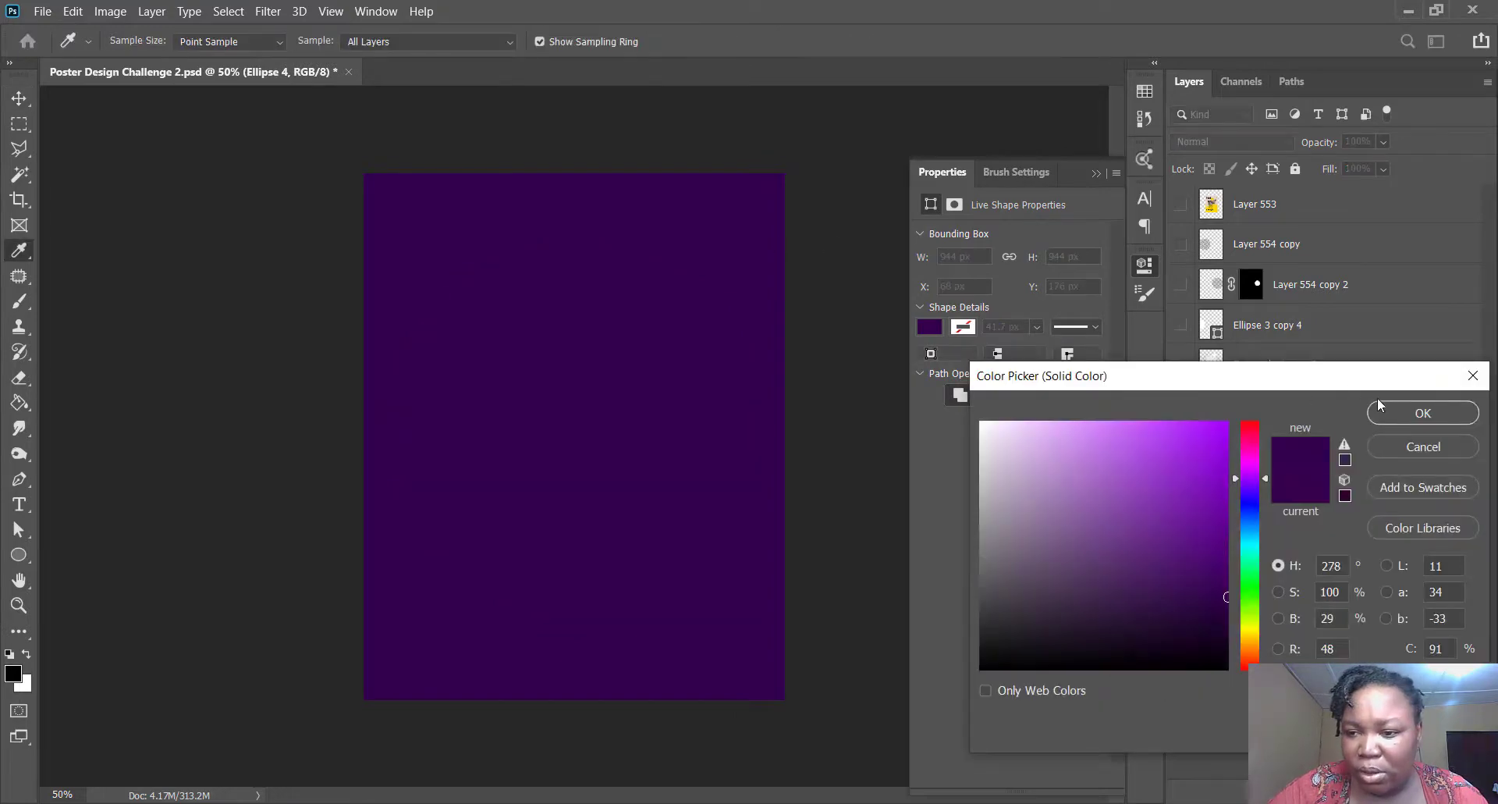
pyautogui.click(1397, 412)
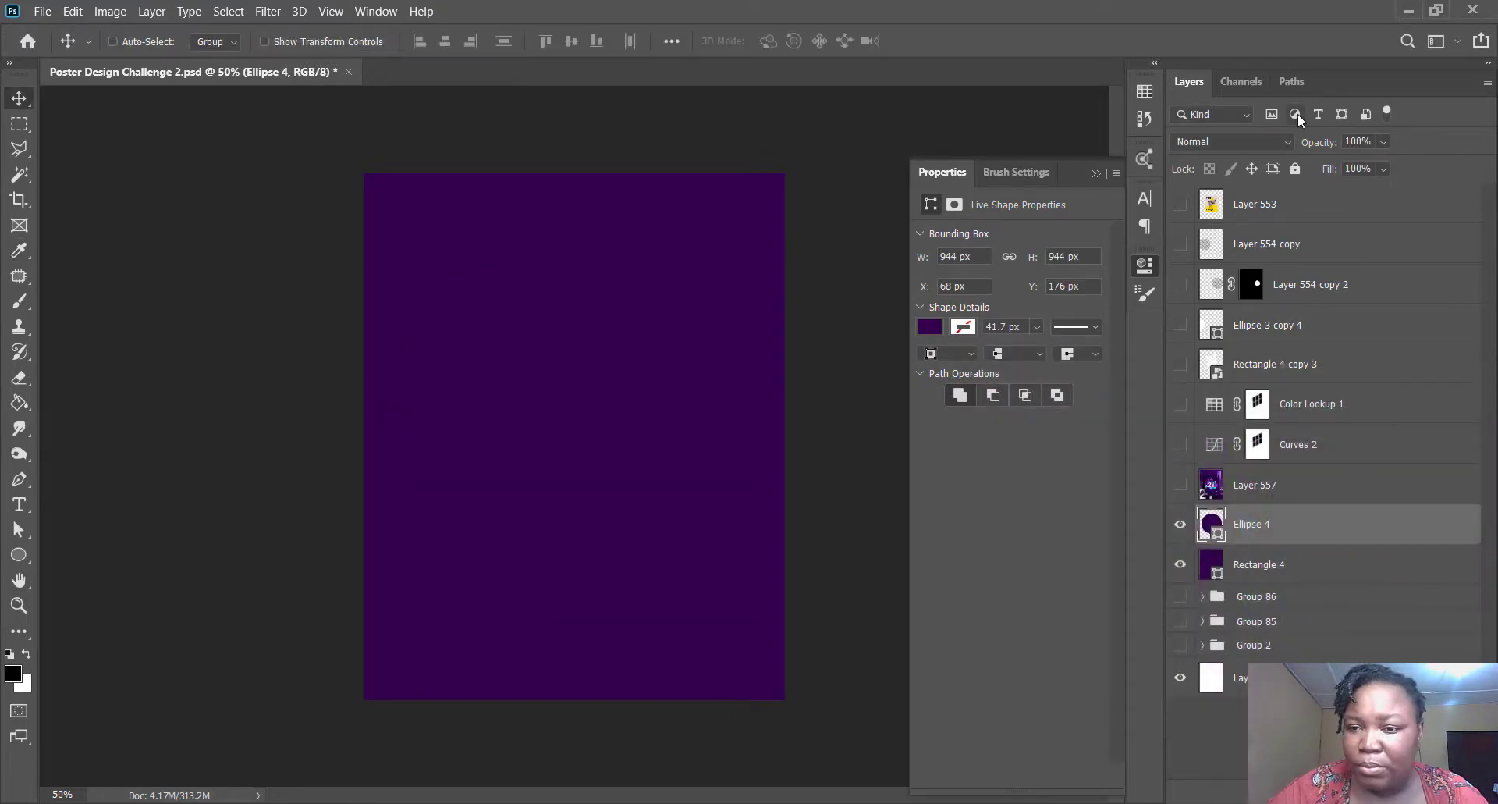
# - Set the circle layer's blend mode to Screen and its opacity to 30%
pyautogui.click(1240, 142)
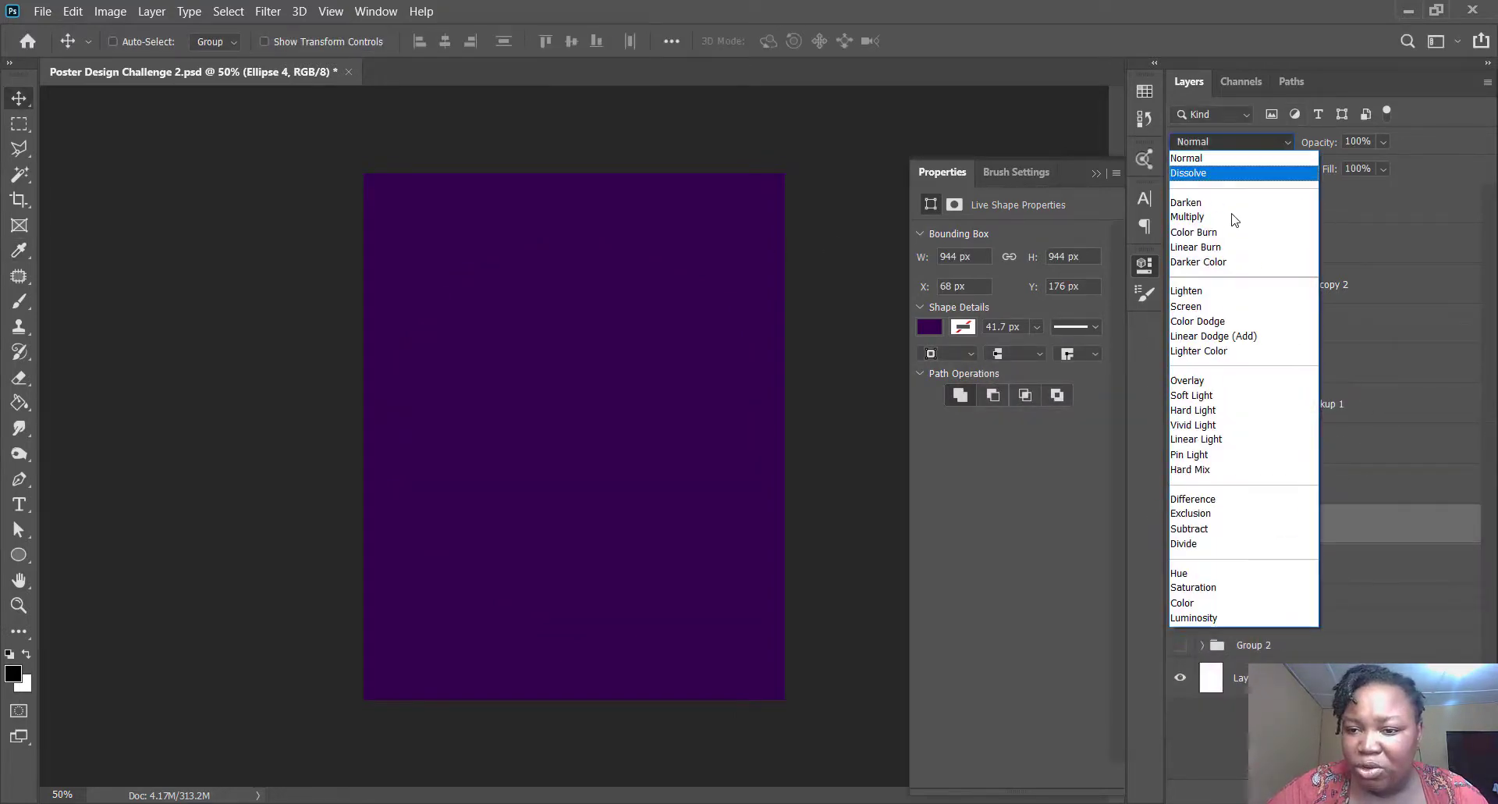
pyautogui.click(1225, 311)
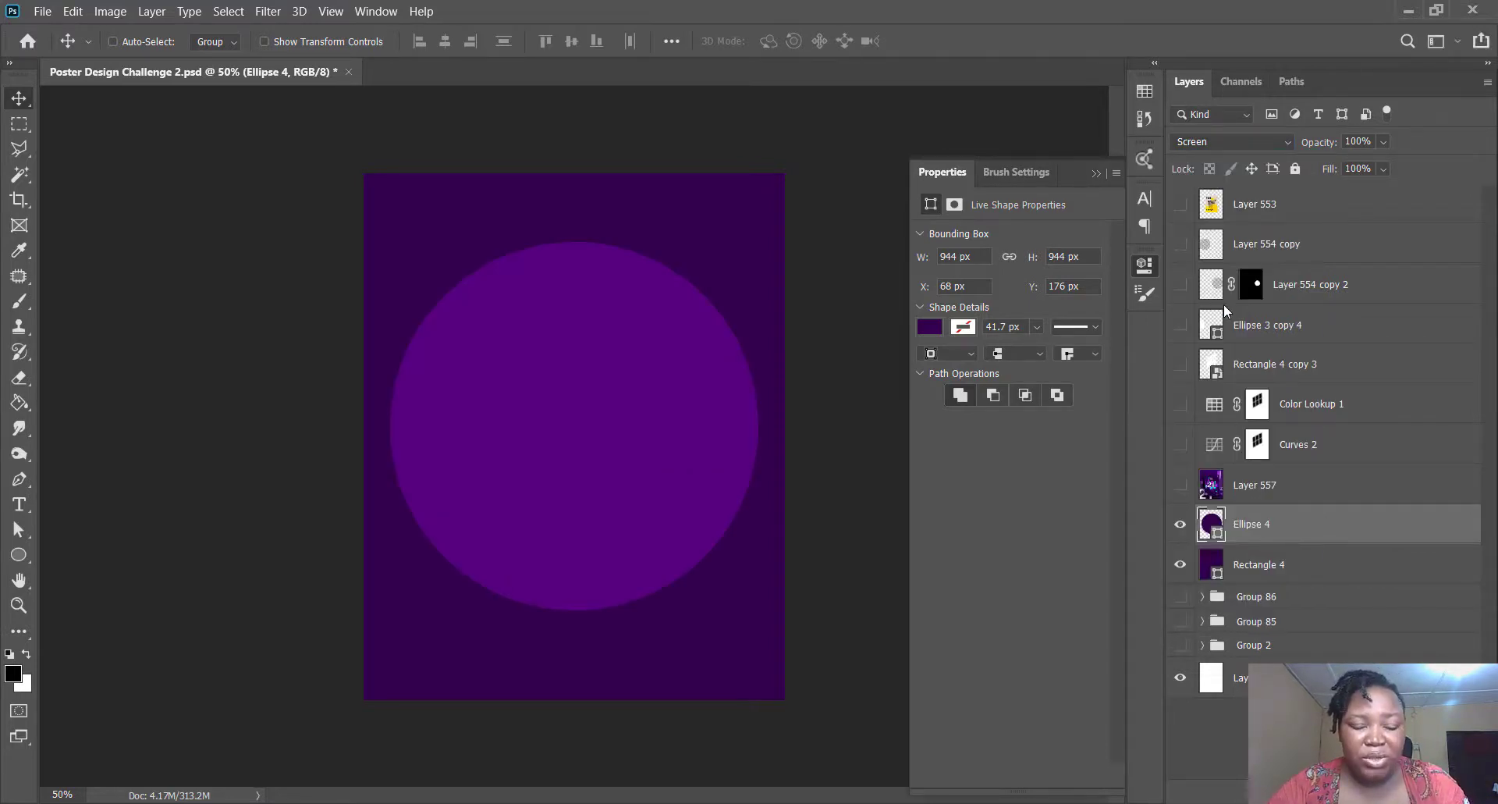
pyautogui.press('3')
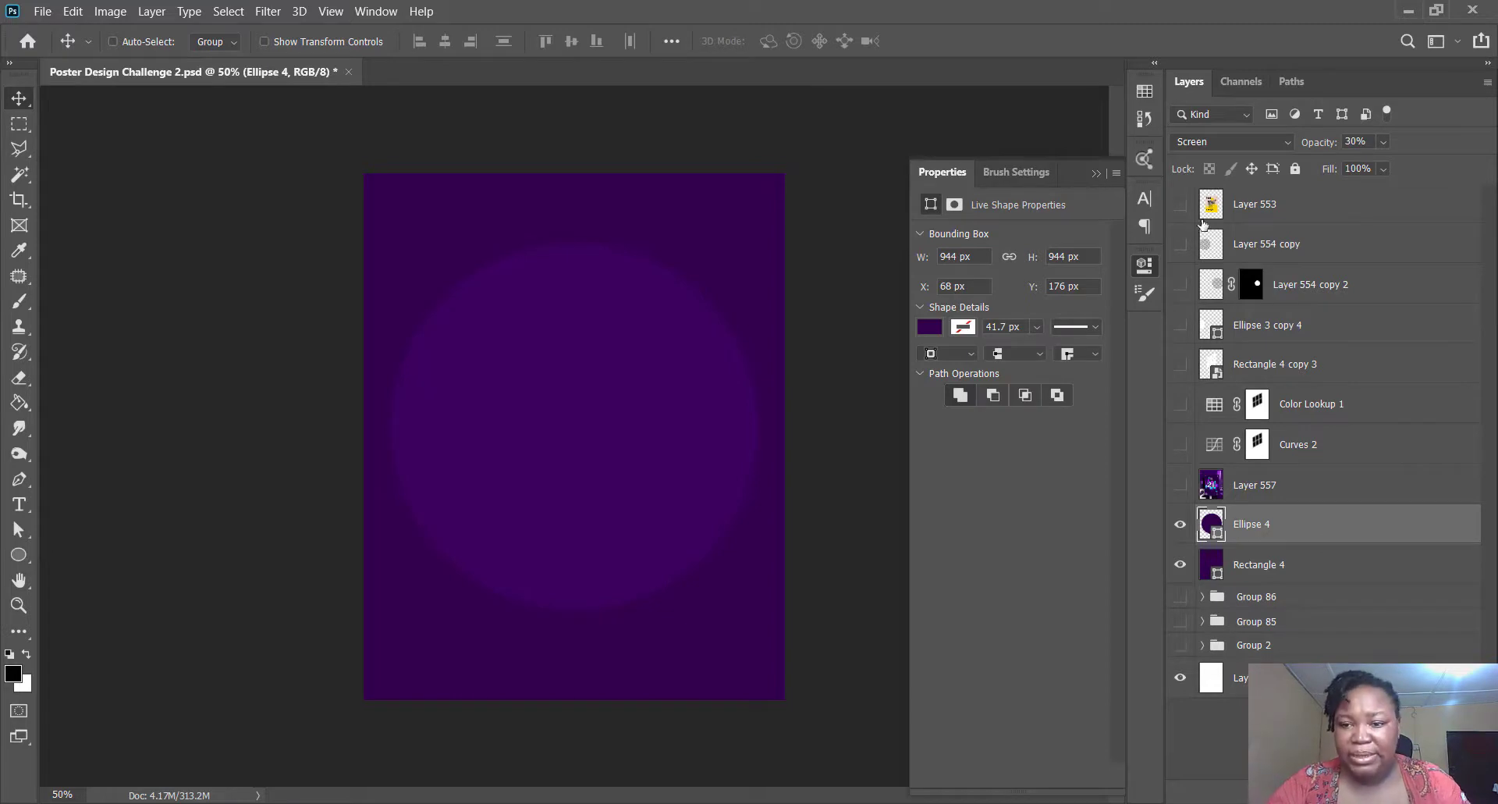
# - Using the reference poster as a temporary guide, scale the circle down to about 800 px and reposition it near the canvas center
pyautogui.click(1180, 485)
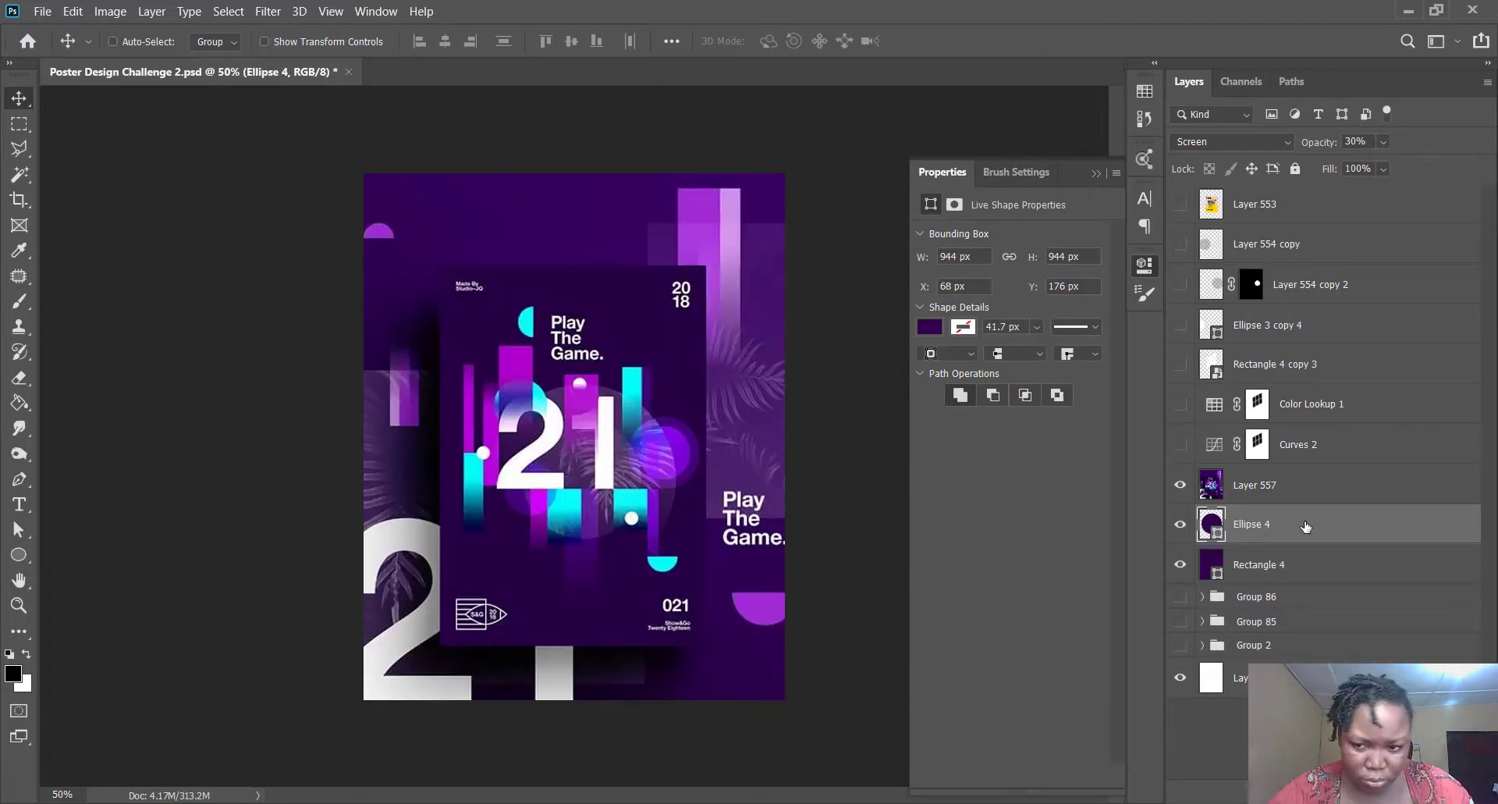
pyautogui.hotkey('ctrl', 't')
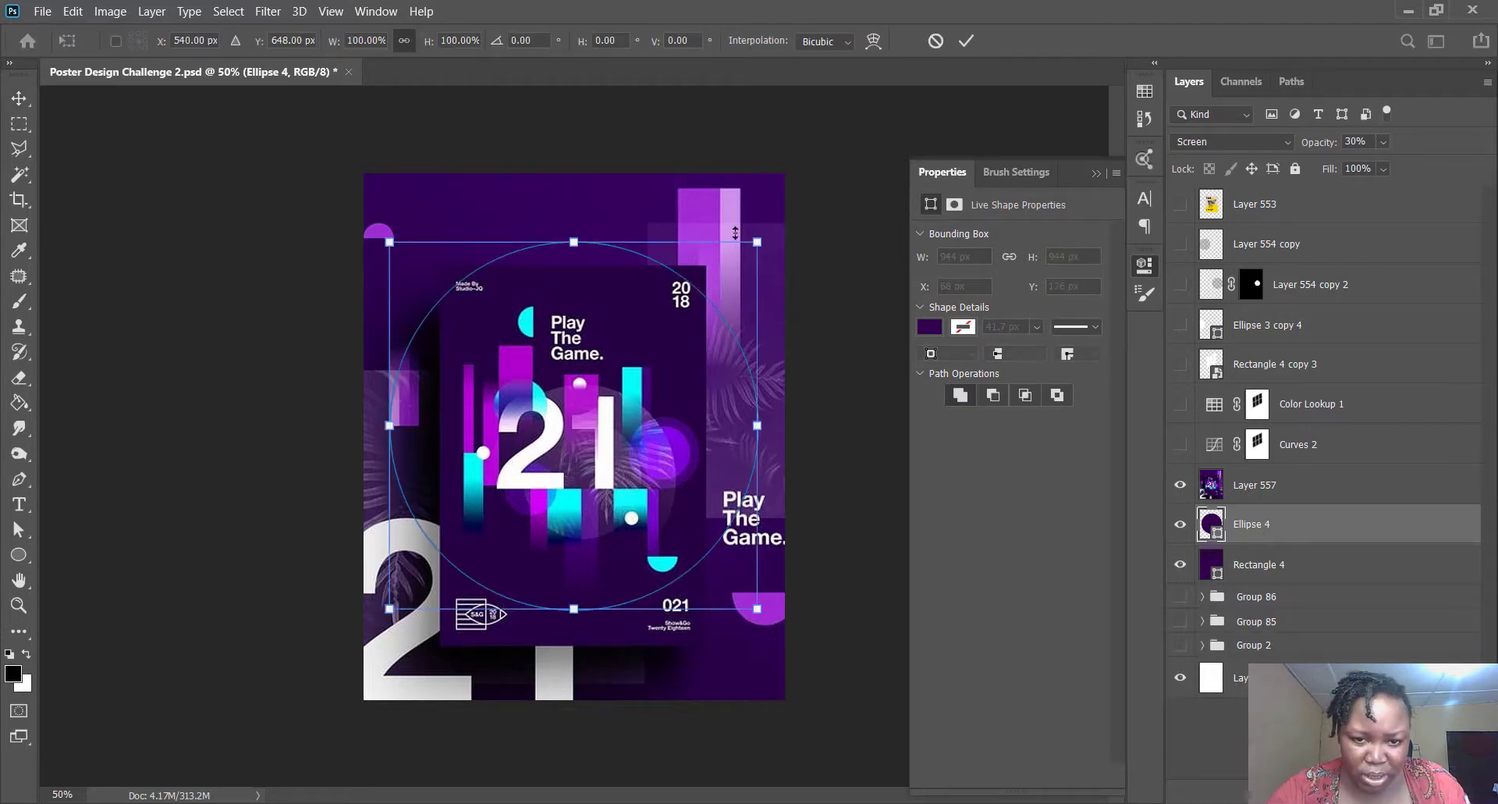
pyautogui.moveTo(756, 243); pyautogui.dragTo(730, 258)
pyautogui.moveTo(613, 418); pyautogui.dragTo(617, 422)
pyautogui.click(966, 40)
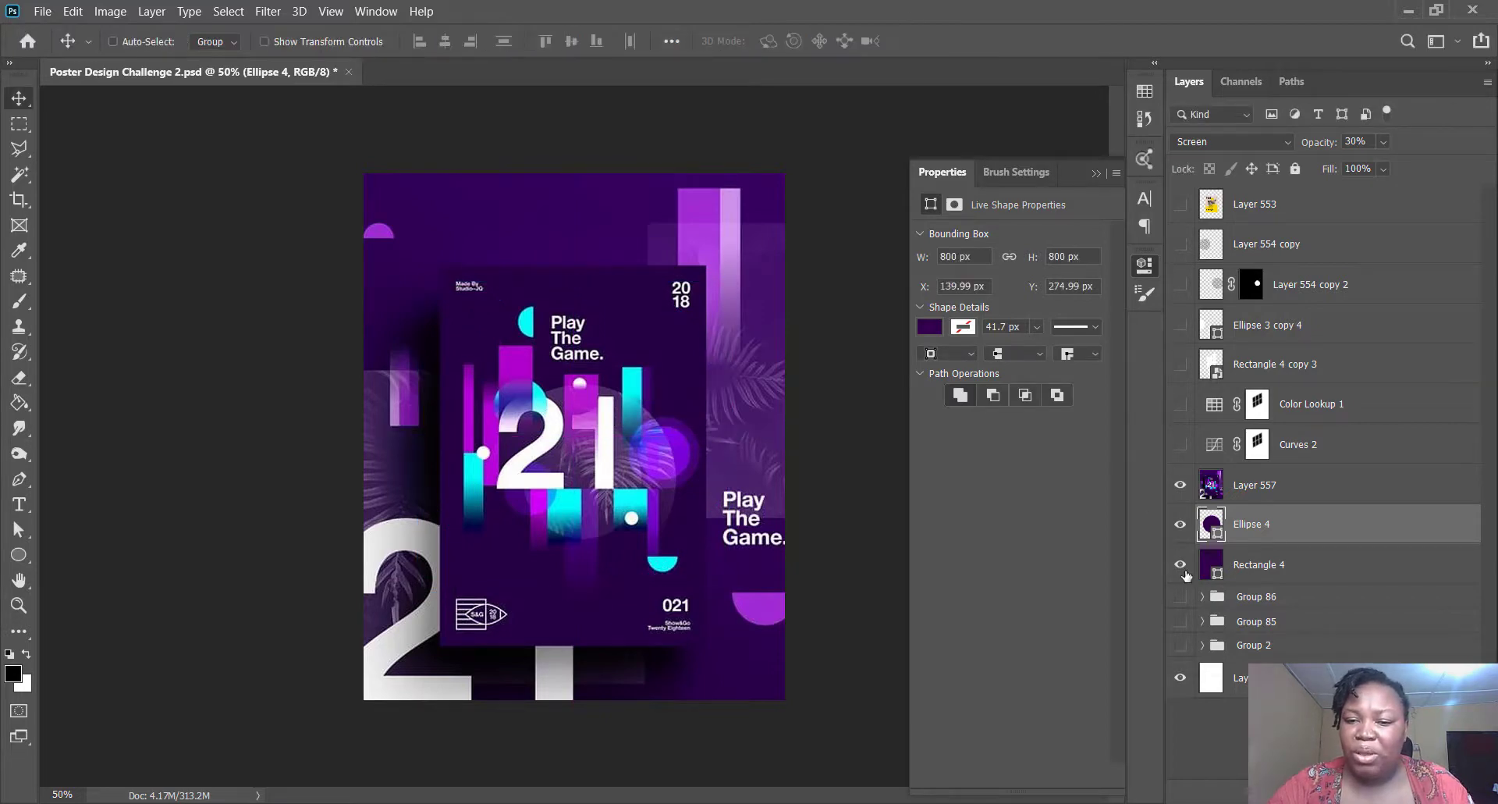
pyautogui.click(1181, 485)
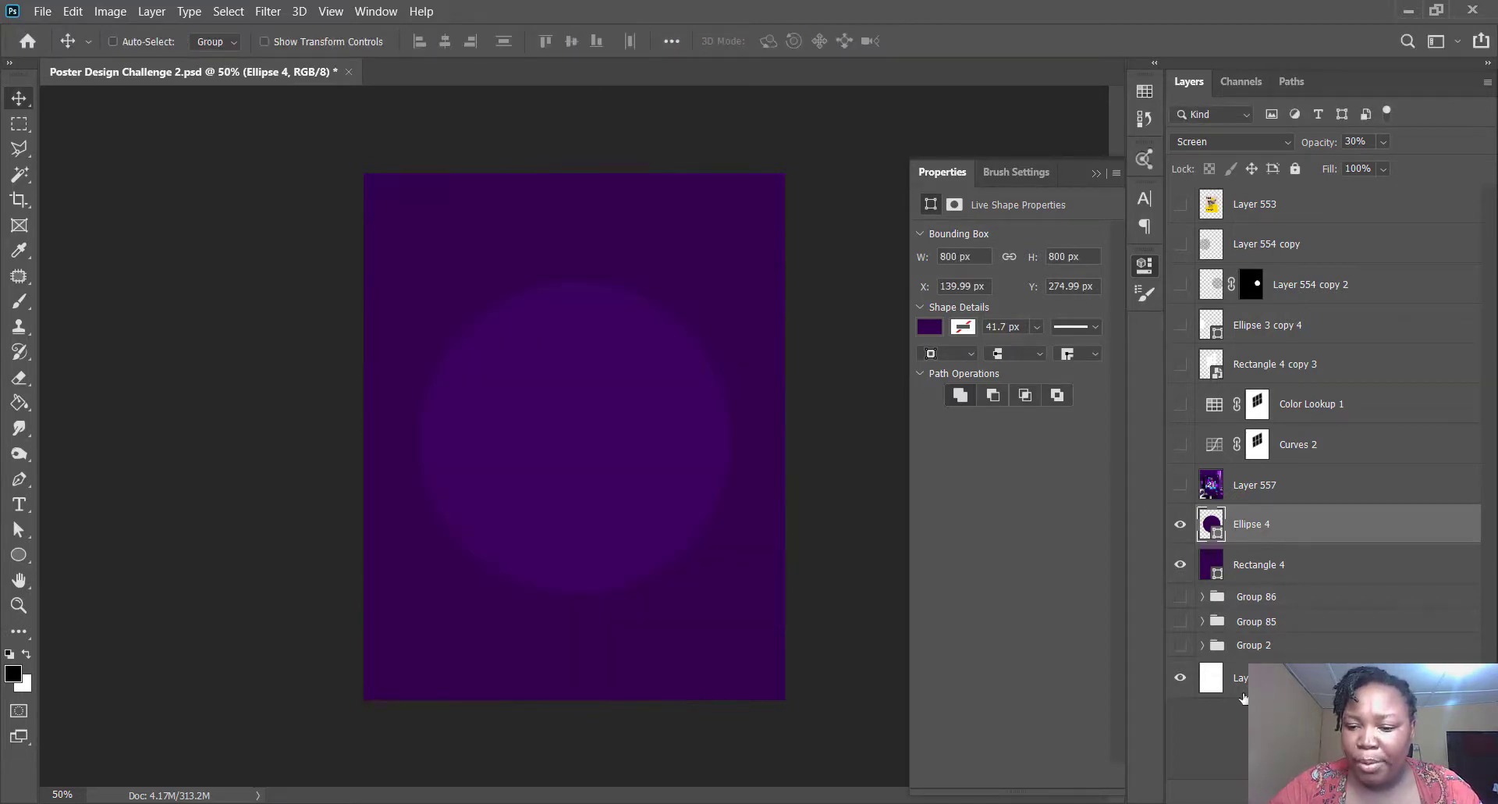
# - Fade out the circle's lower part on a new layer mask with a soft 700 px black brush and show the reference poster
pyautogui.click(1351, 791)
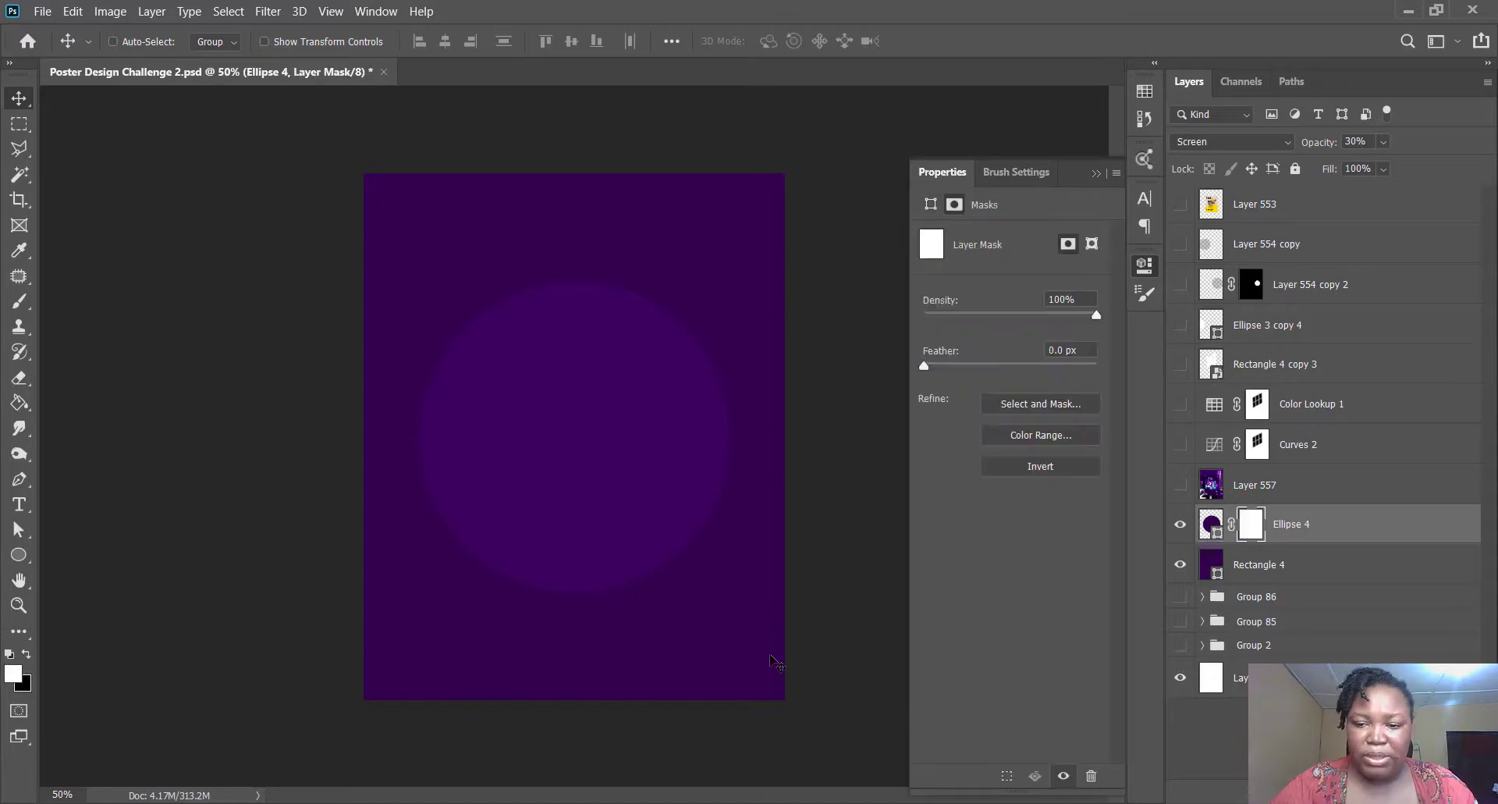
pyautogui.press('b')
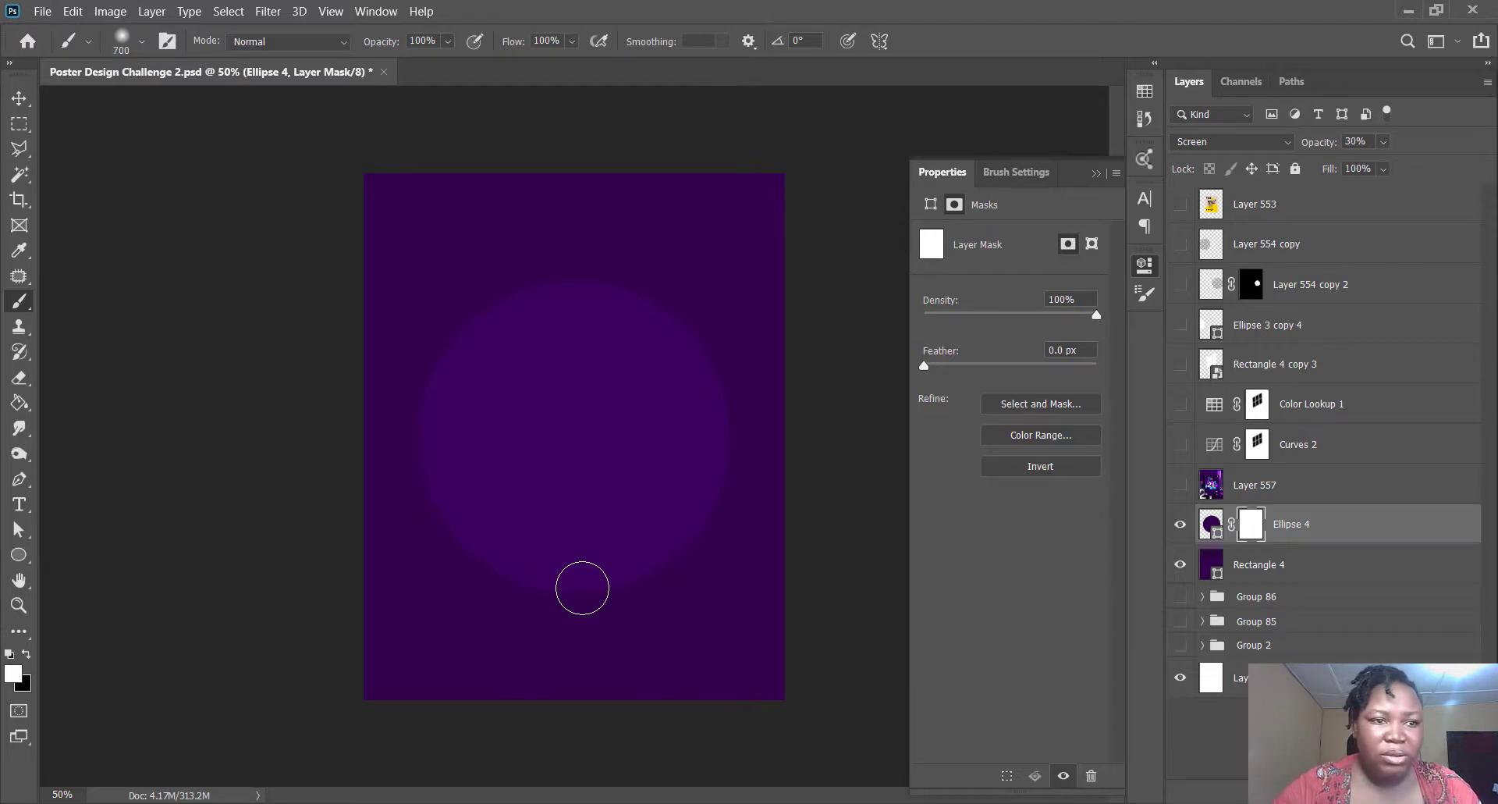
pyautogui.press(']')
pyautogui.press(']')
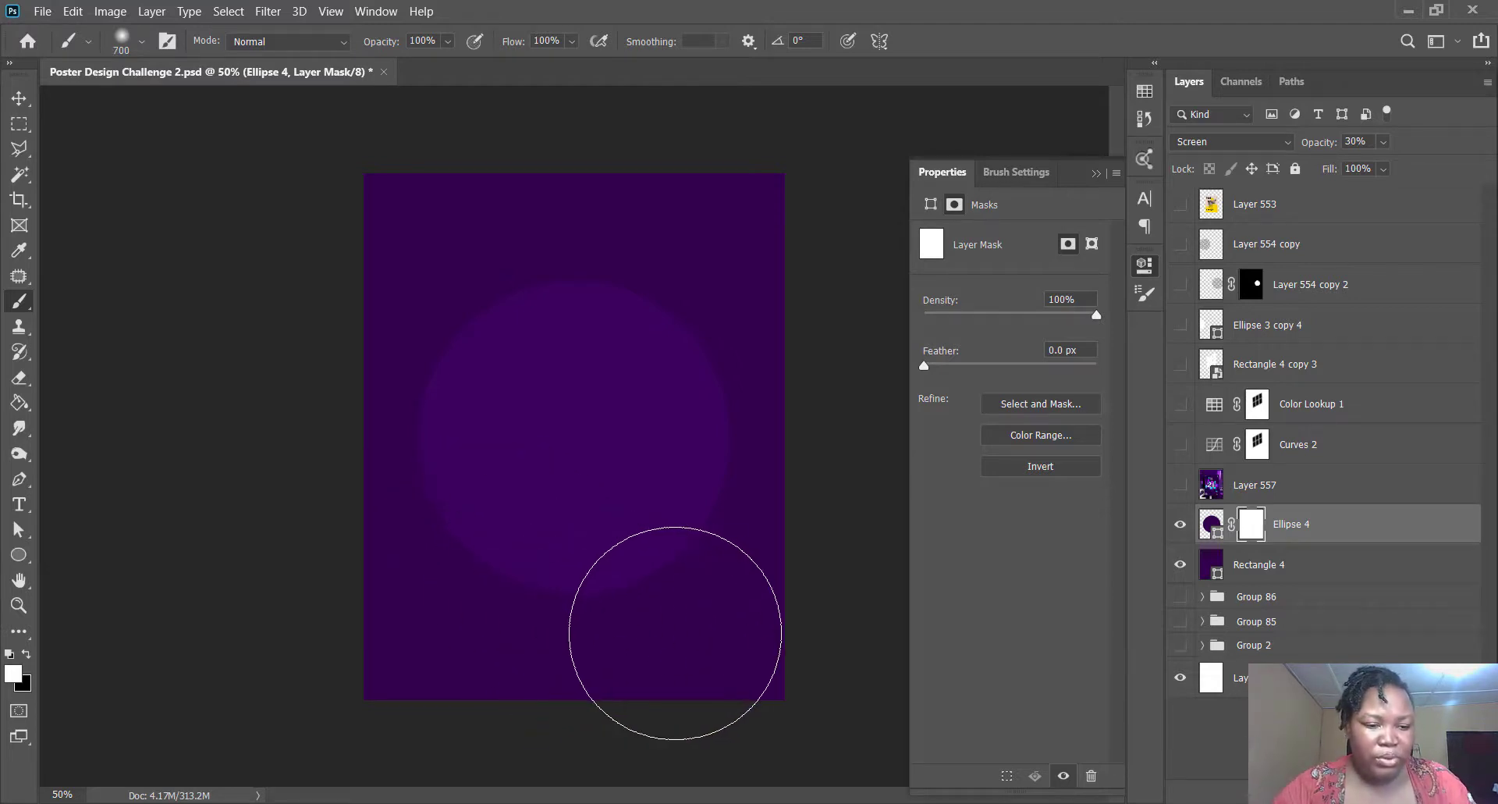
pyautogui.press('x')
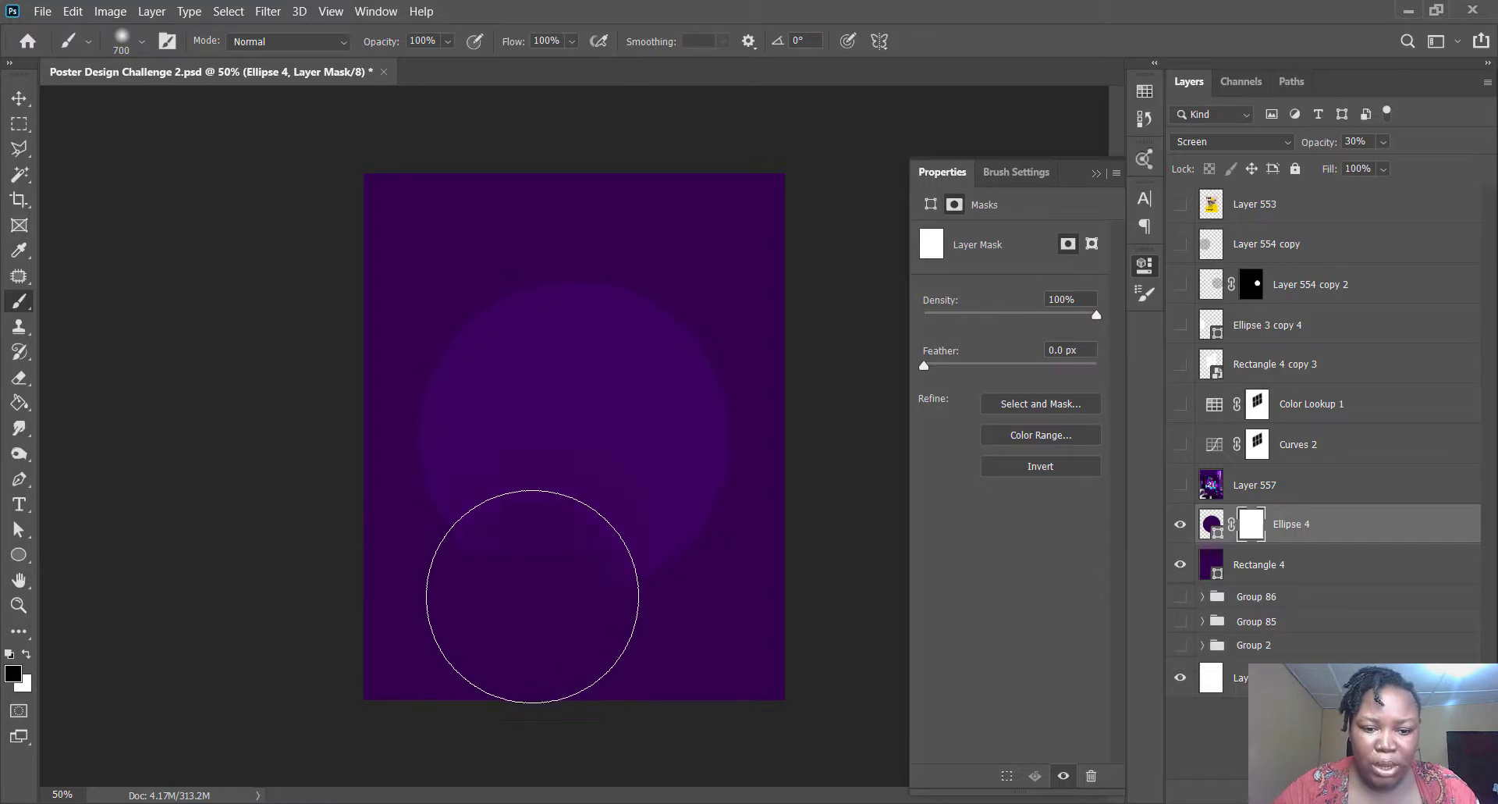
pyautogui.moveTo(532, 596)
pyautogui.mouseDown()
pyautogui.moveTo(674, 615)
pyautogui.moveTo(714, 587)
pyautogui.moveTo(576, 620)
pyautogui.moveTo(394, 591)
pyautogui.moveTo(708, 604)
pyautogui.moveTo(561, 651)
pyautogui.moveTo(459, 631)
pyautogui.moveTo(420, 592)
pyautogui.mouseUp()
pyautogui.press('v')
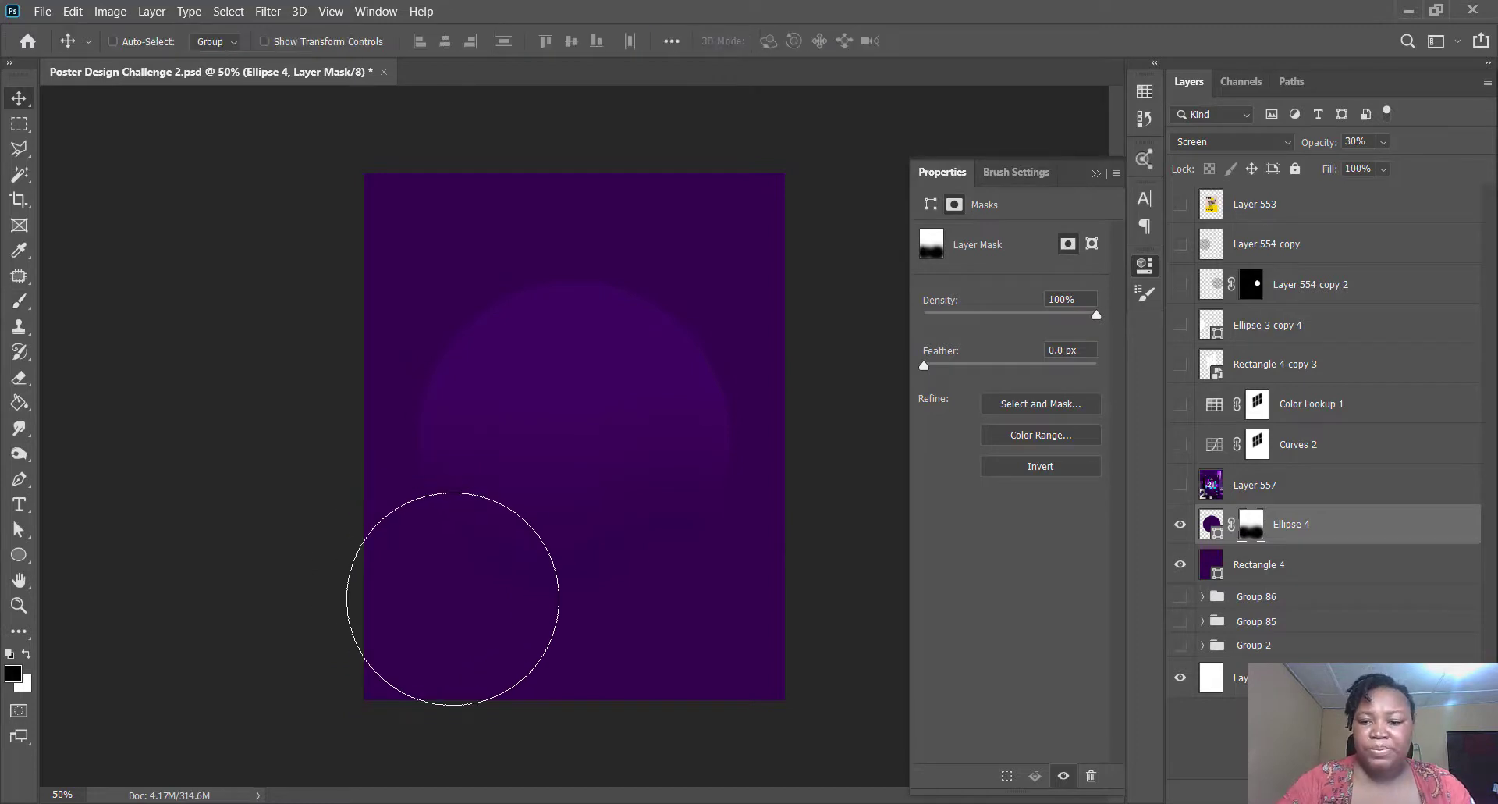
pyautogui.click(1180, 485)
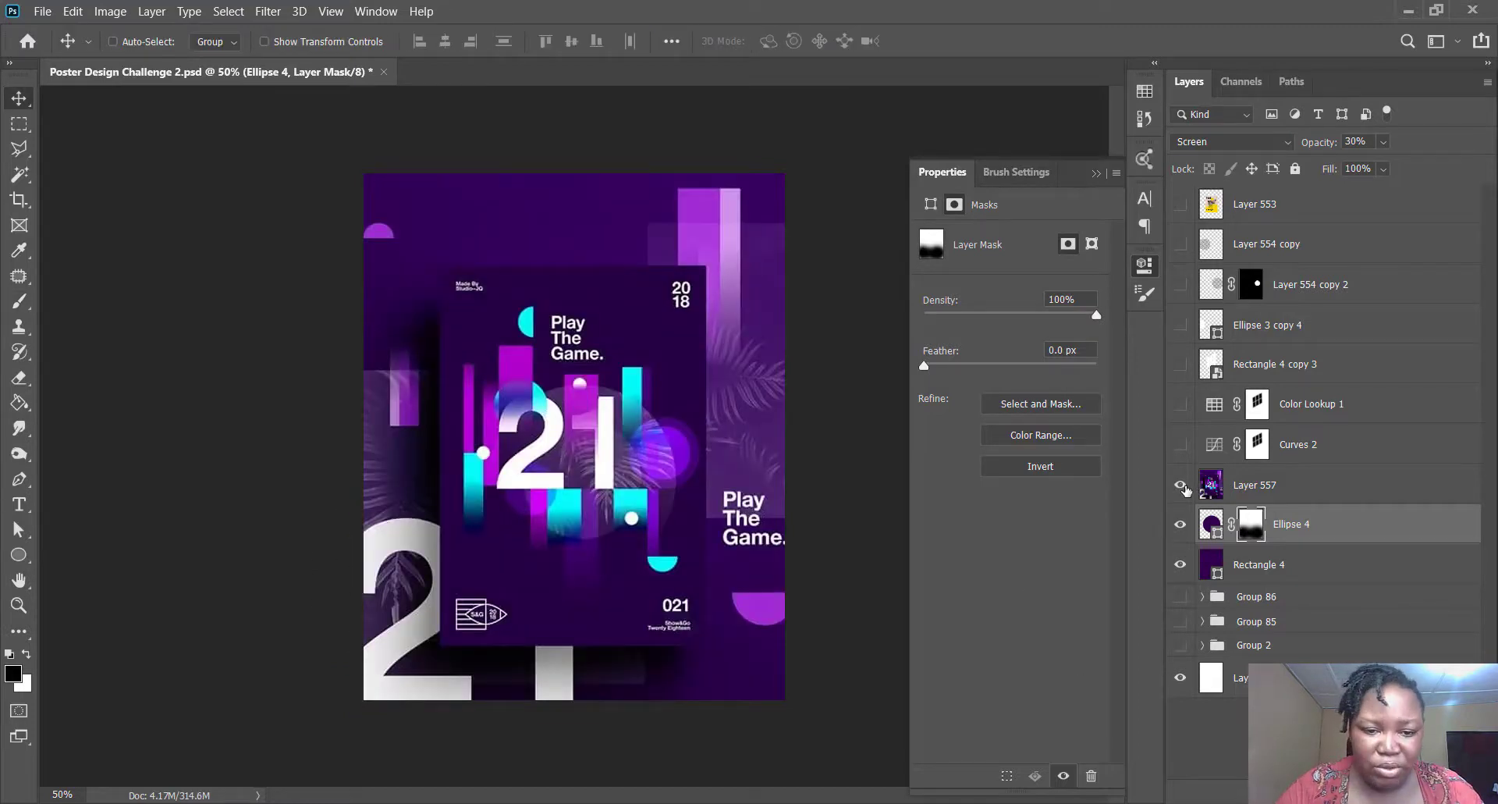
# - Hide the reference poster, duplicate the faded circle without its layer mask, and scale the copy to 65.5% about its center
pyautogui.click(1180, 485)
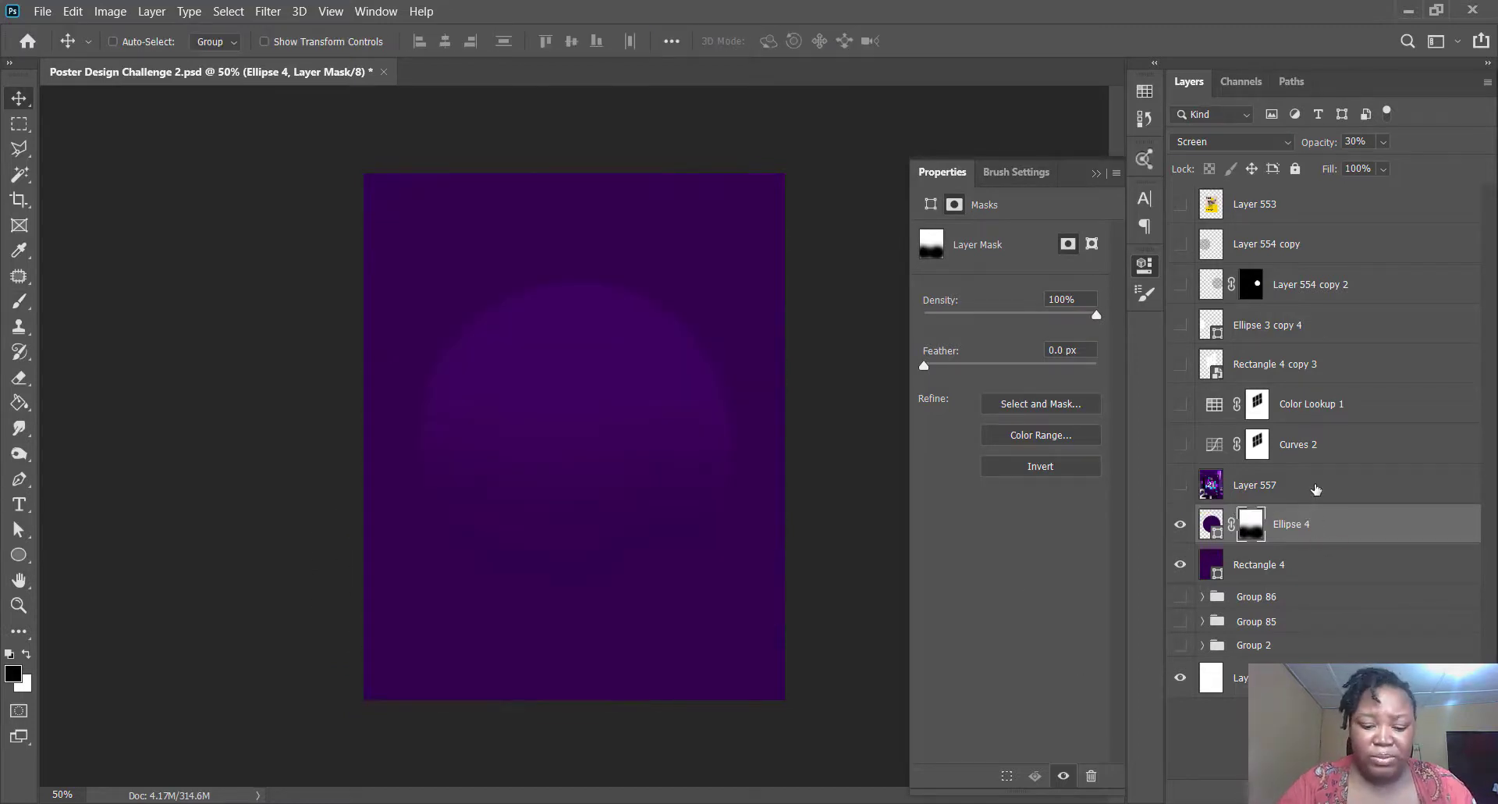
pyautogui.hotkey('ctrl', 'j')
pyautogui.rightClick(1251, 528)
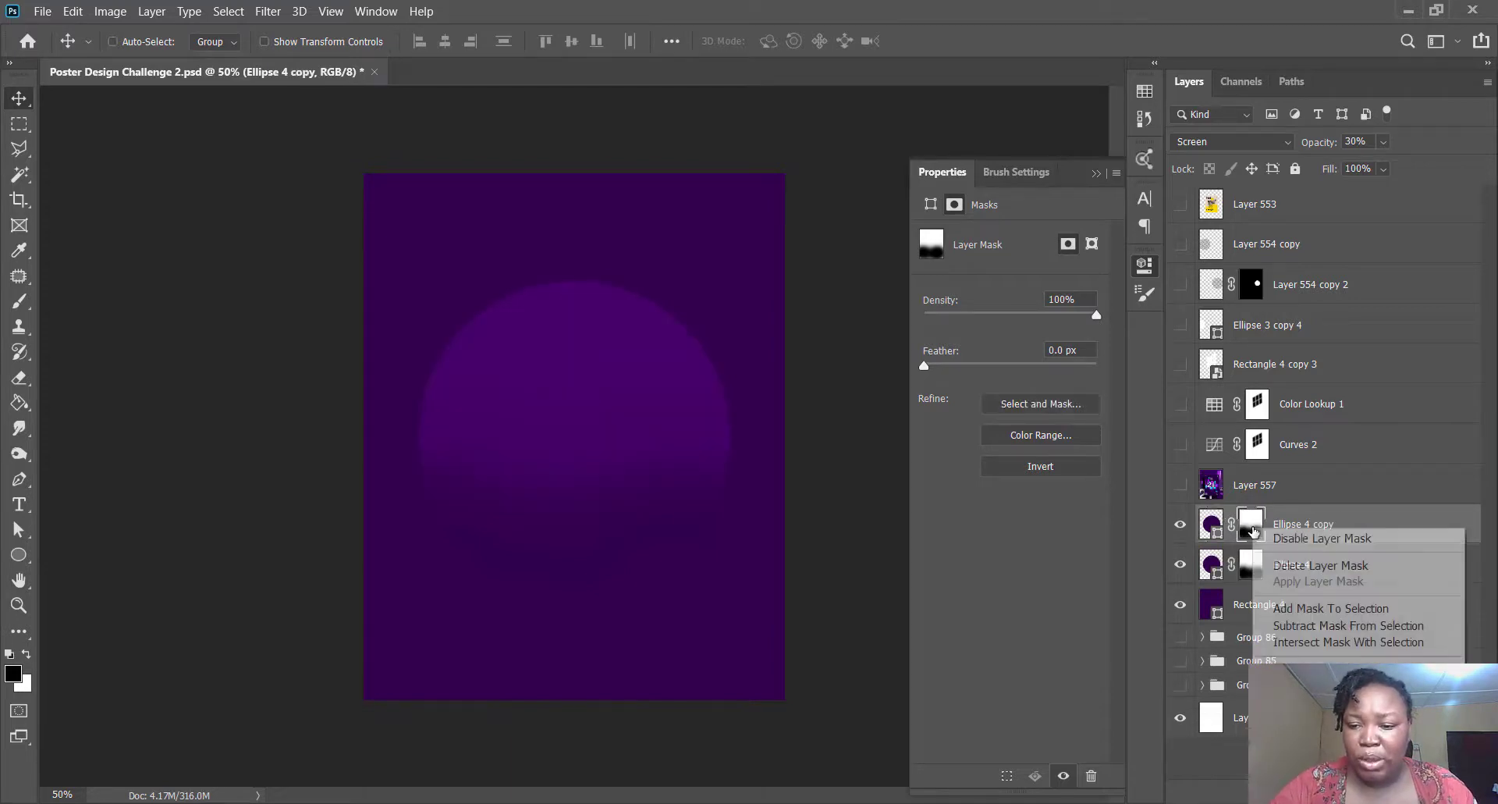
pyautogui.click(1285, 575)
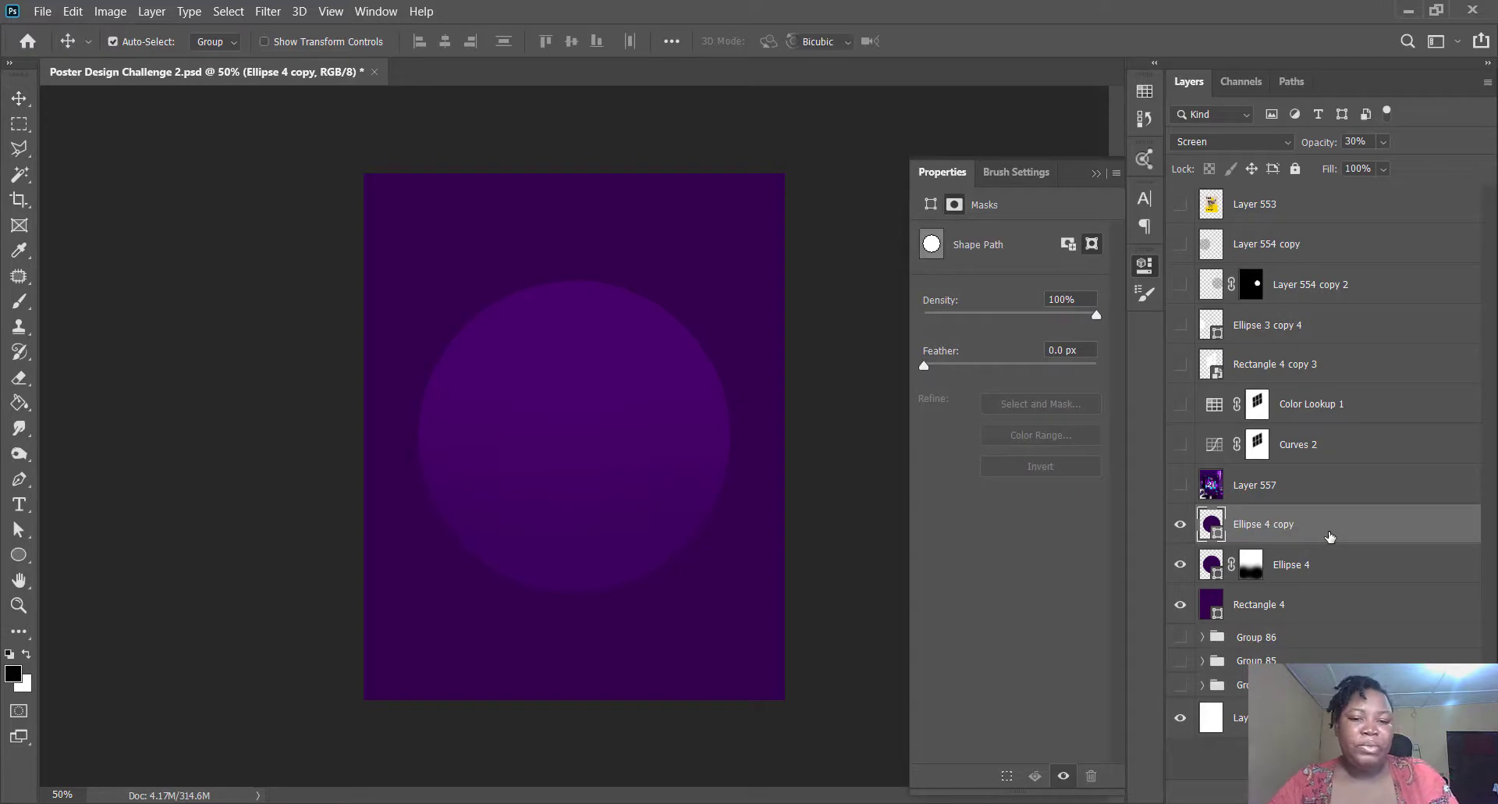
pyautogui.hotkey('ctrl', 't')
pyautogui.moveTo(736, 289); pyautogui.dragTo(684, 344)
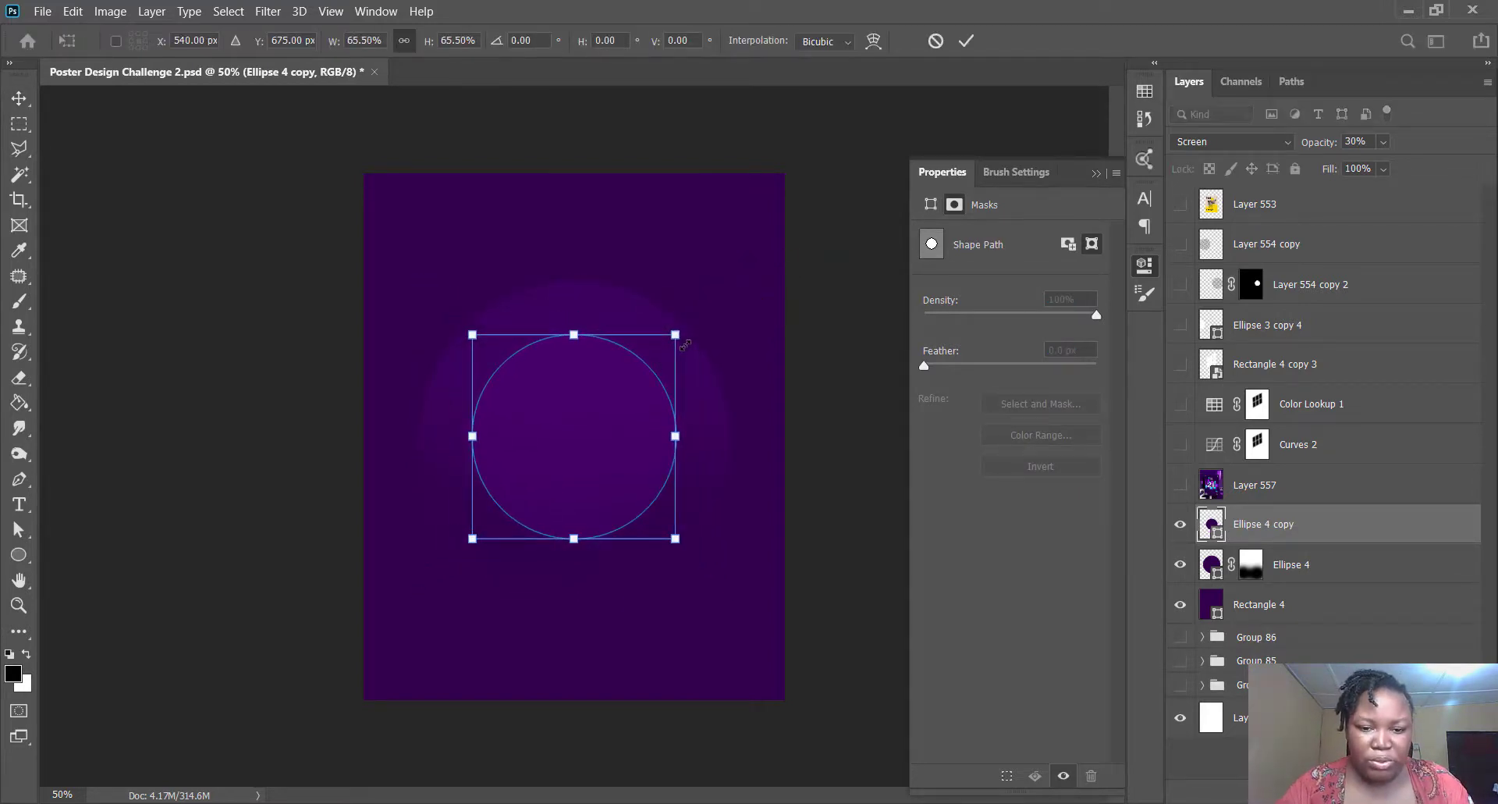
pyautogui.press('Return')
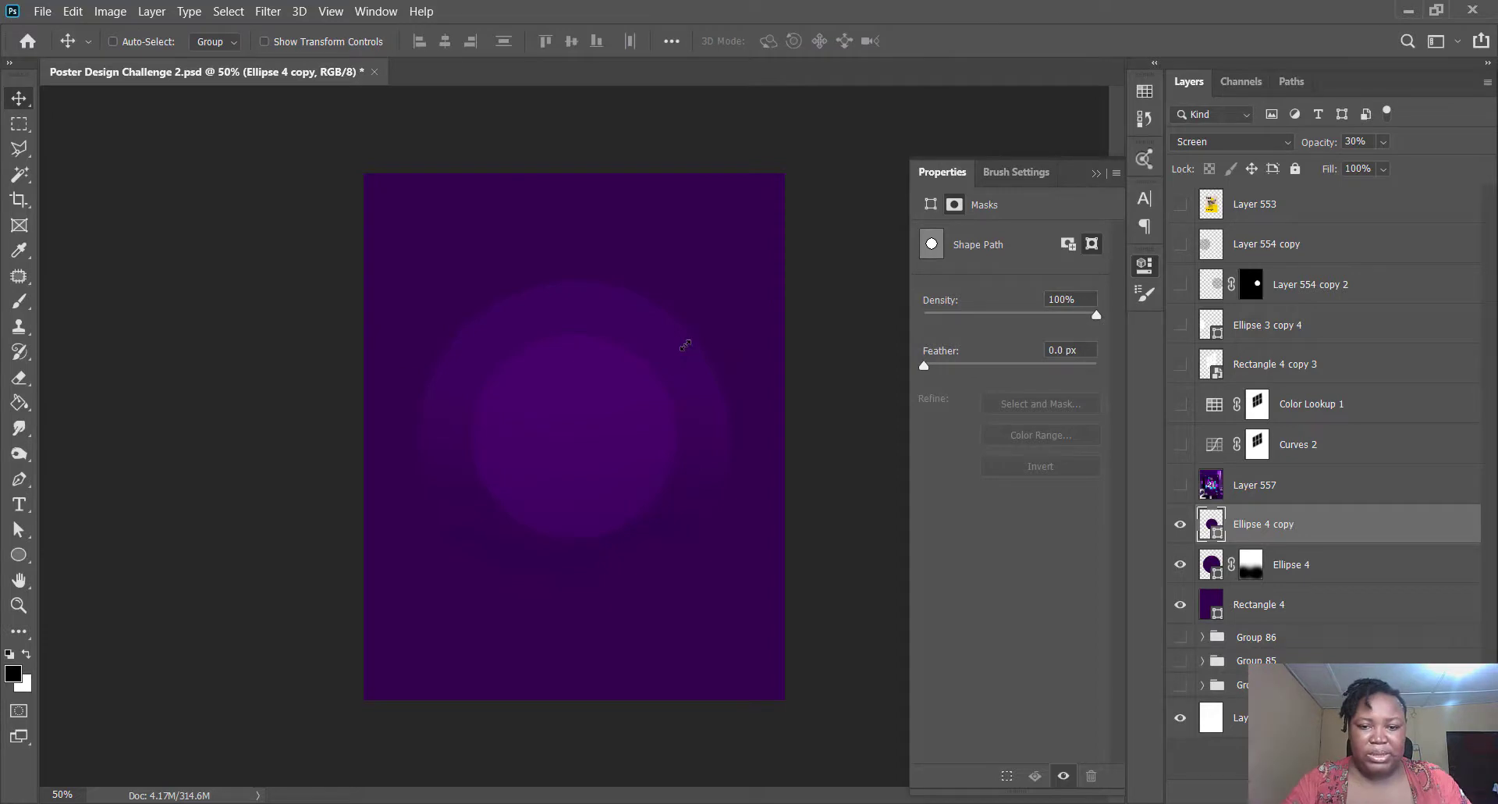
# - Check the reference poster, then switch to File Explorer and open PNGPIX-COM-Bunch-Pink-Rose-Flower-PNG-Image from Downloads in Photoshop
pyautogui.click(1180, 486)
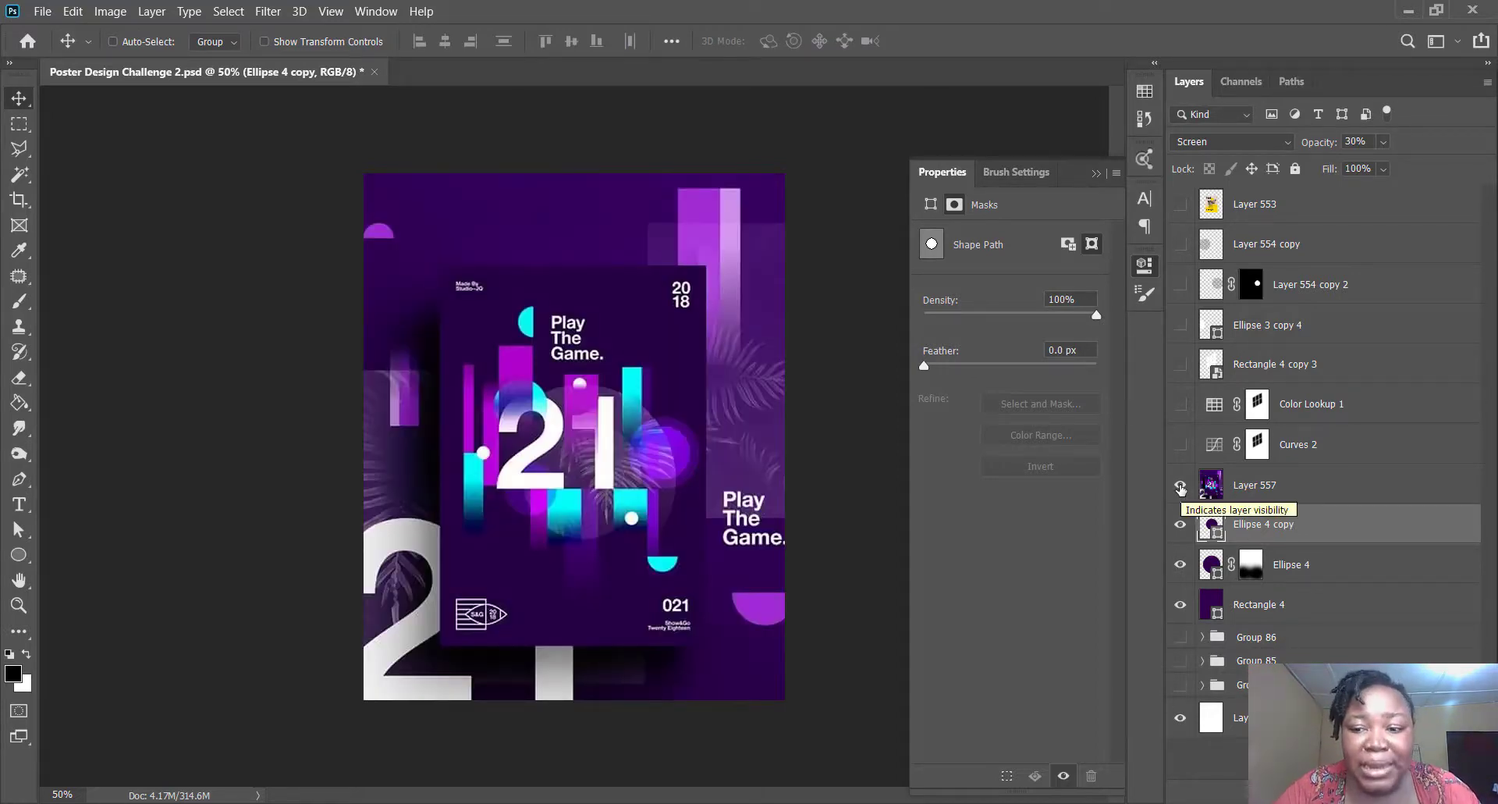
pyautogui.click(1181, 485)
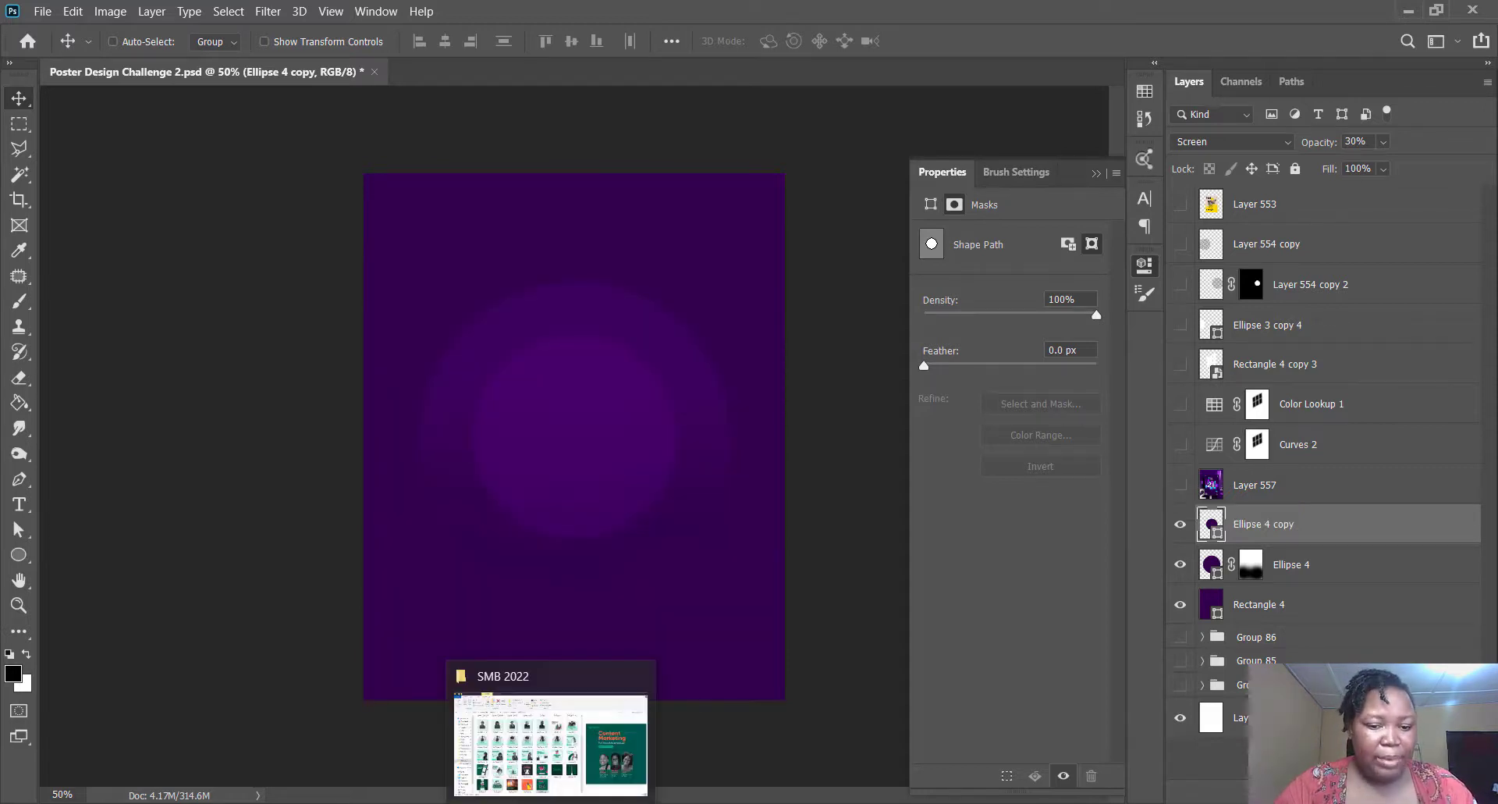
pyautogui.click(551, 733)
pyautogui.click(78, 224)
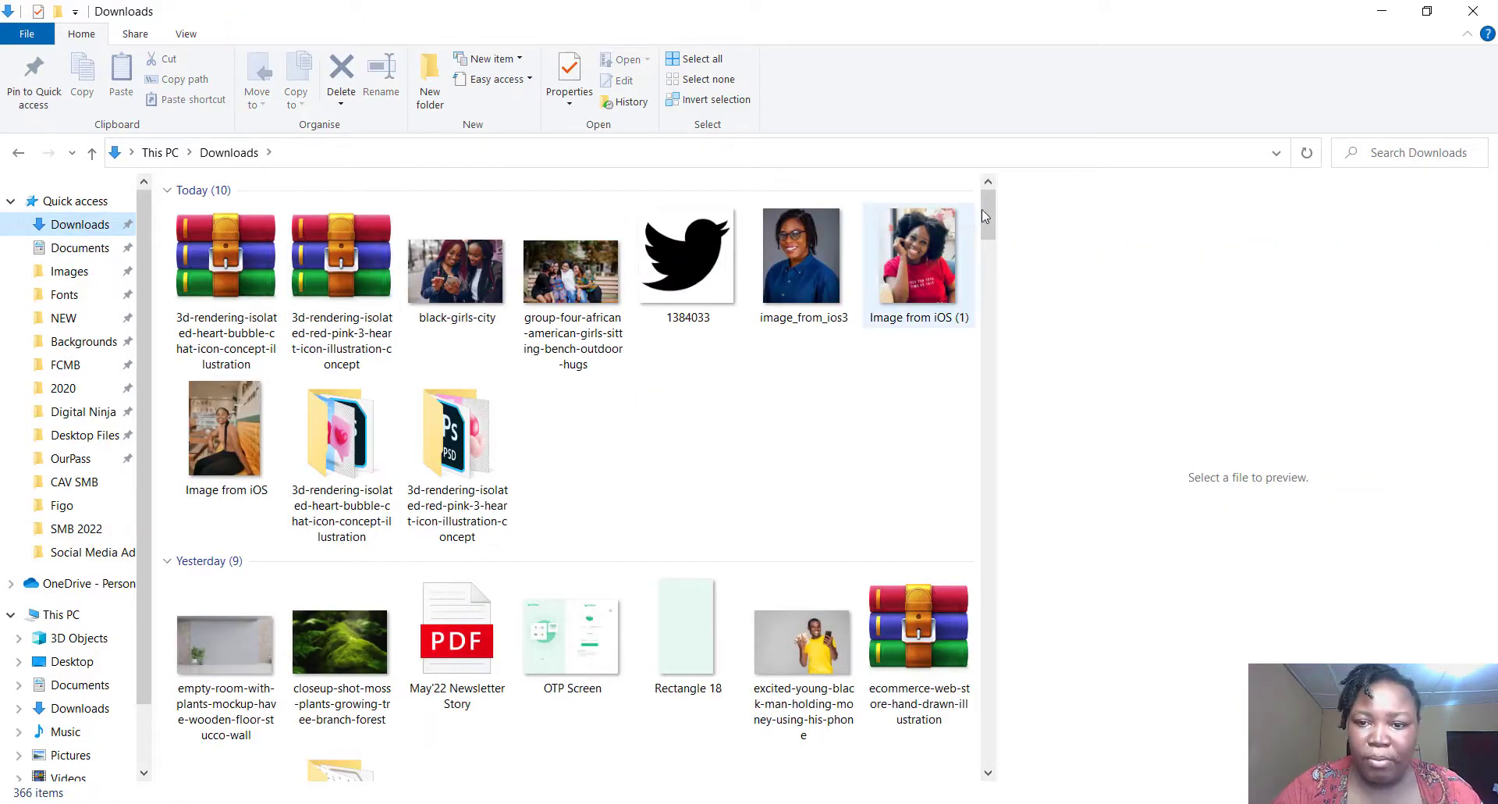
pyautogui.moveTo(985, 210); pyautogui.dragTo(977, 362)
pyautogui.click(450, 312)
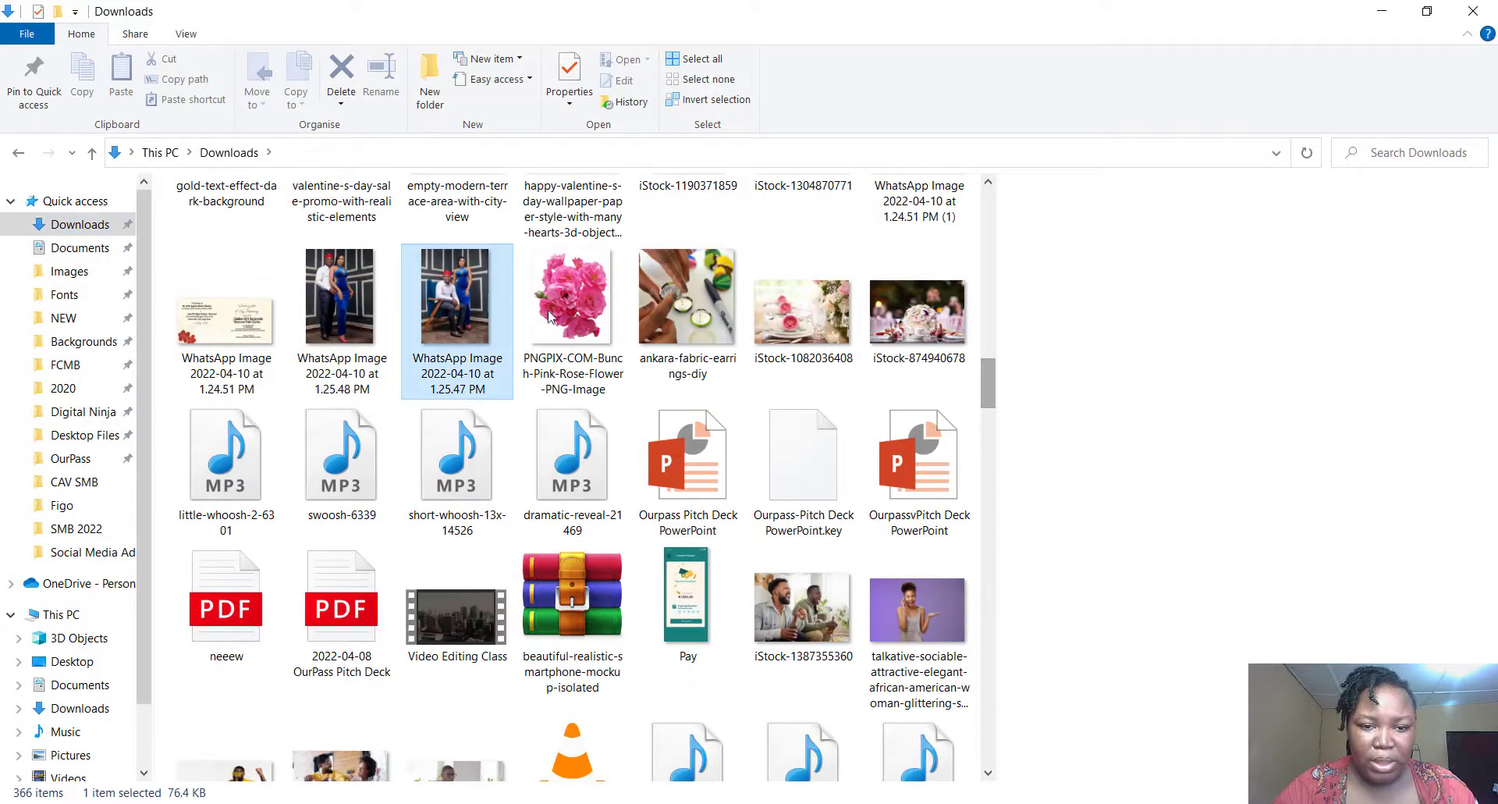
pyautogui.click(573, 300)
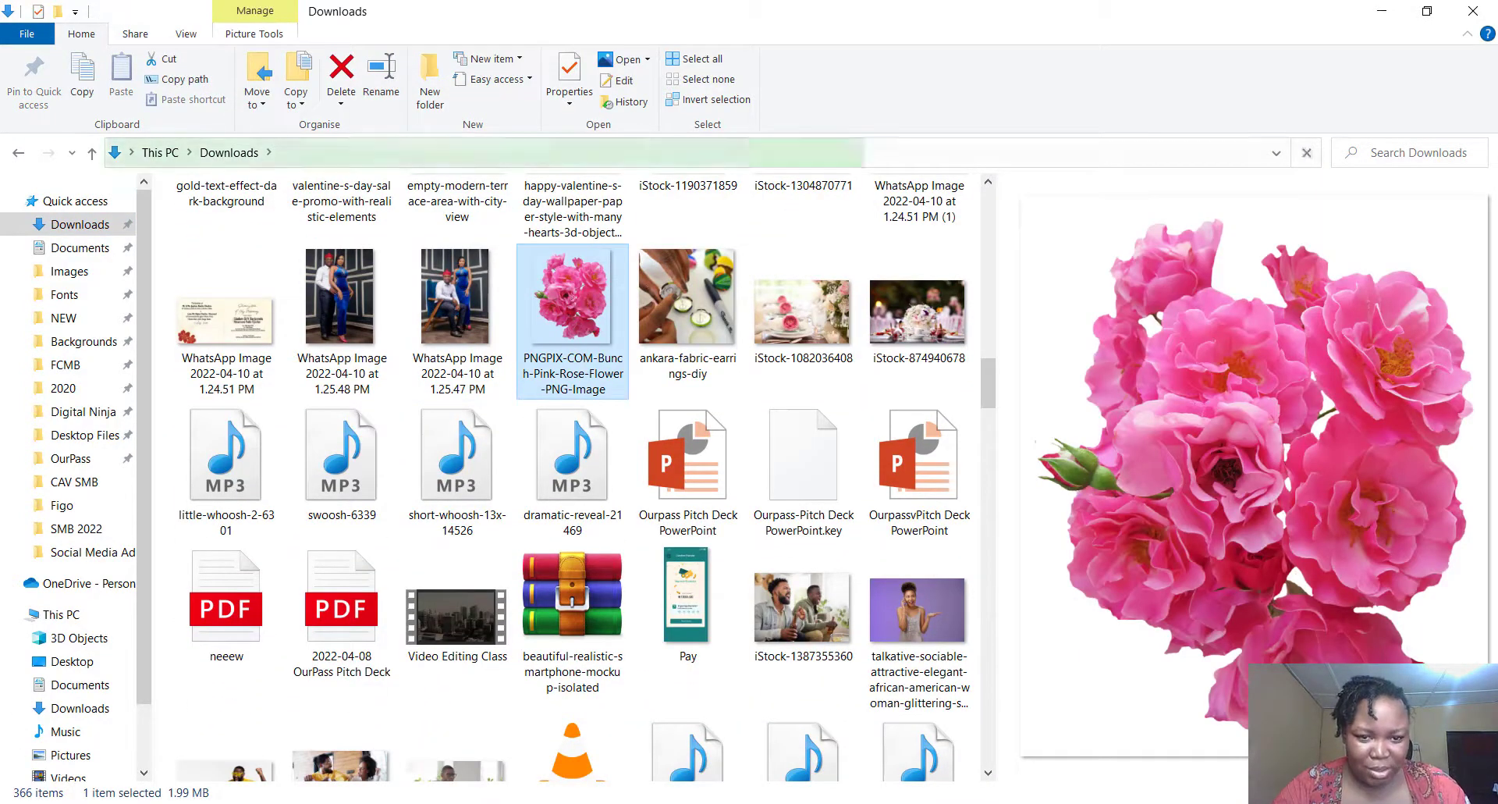
pyautogui.rightClick(560, 309)
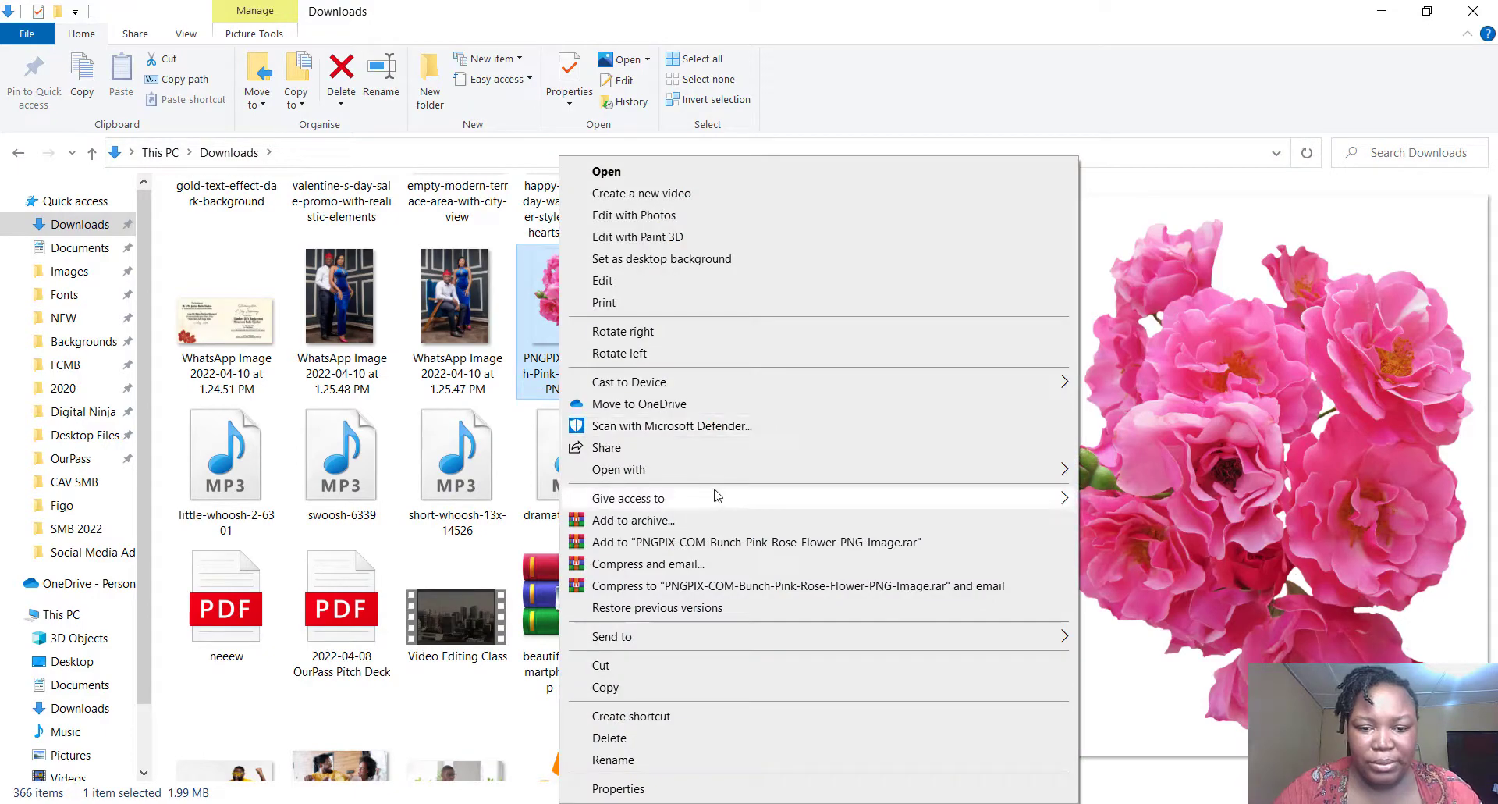
pyautogui.moveTo(870, 468)
pyautogui.click(1121, 493)
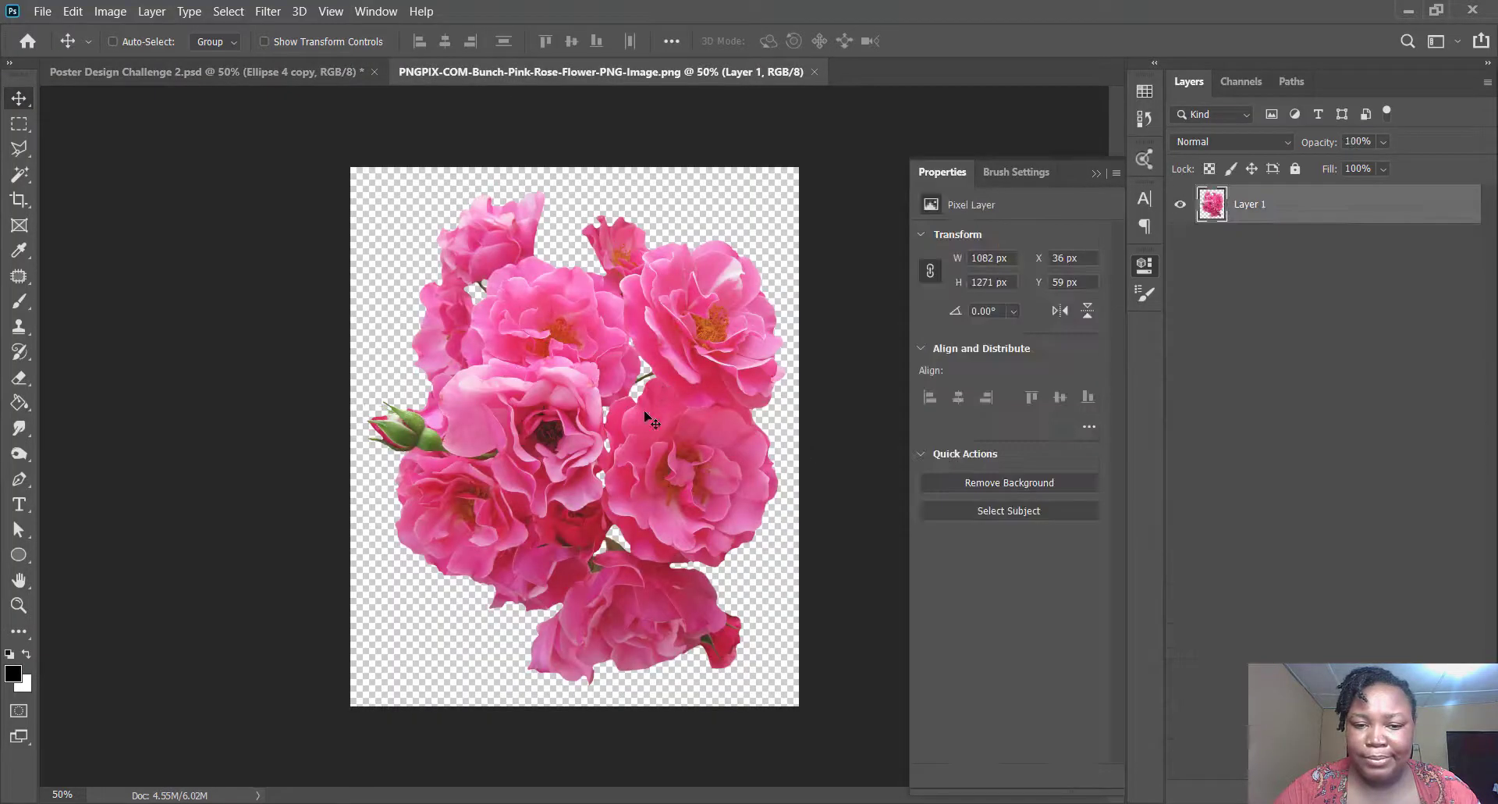
# - Bring the rose bouquet into the poster document above the small circle and convert its layer to a smart object
pyautogui.moveTo(683, 475); pyautogui.dragTo(541, 460)
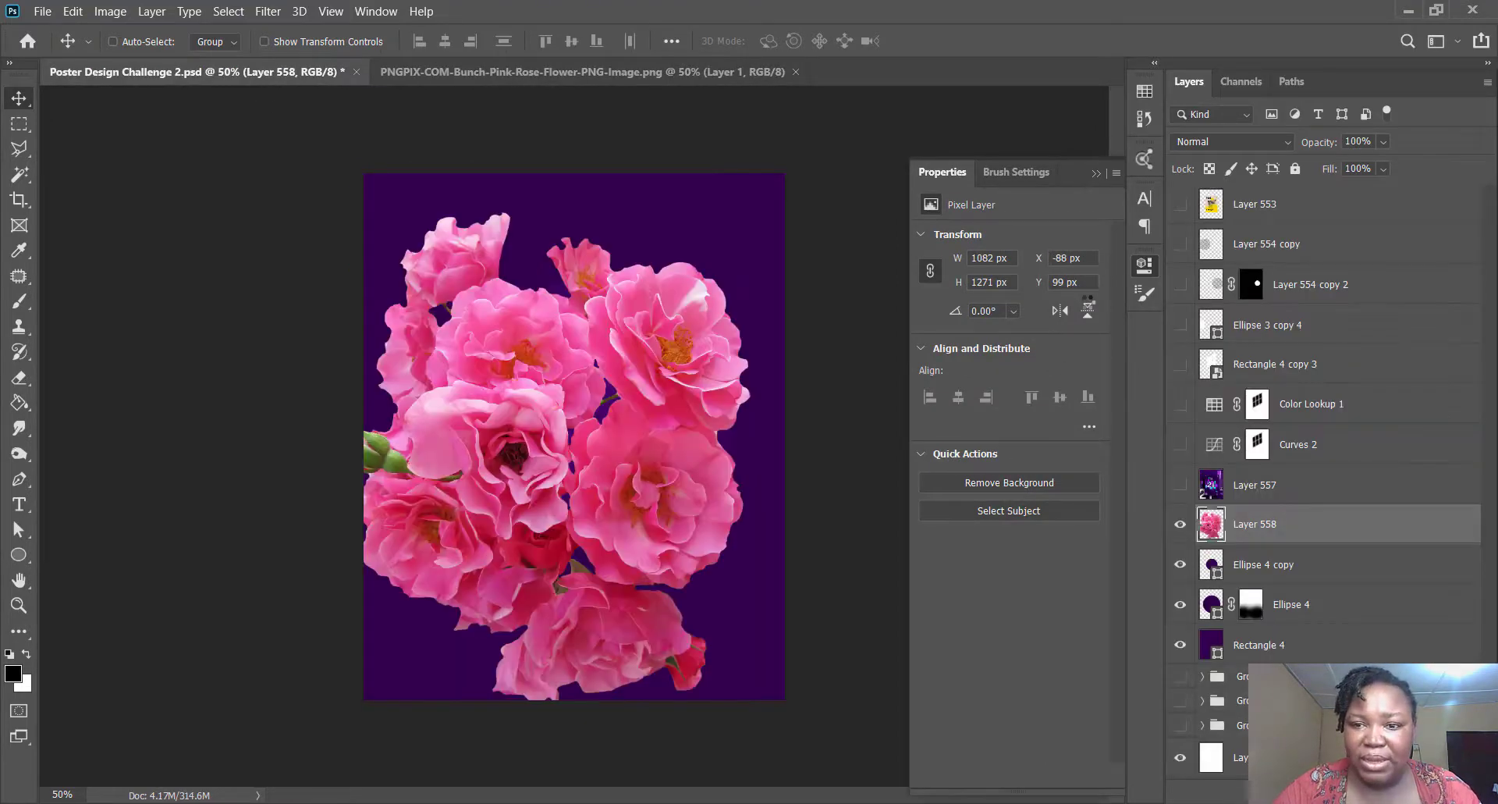
pyautogui.rightClick(1348, 539)
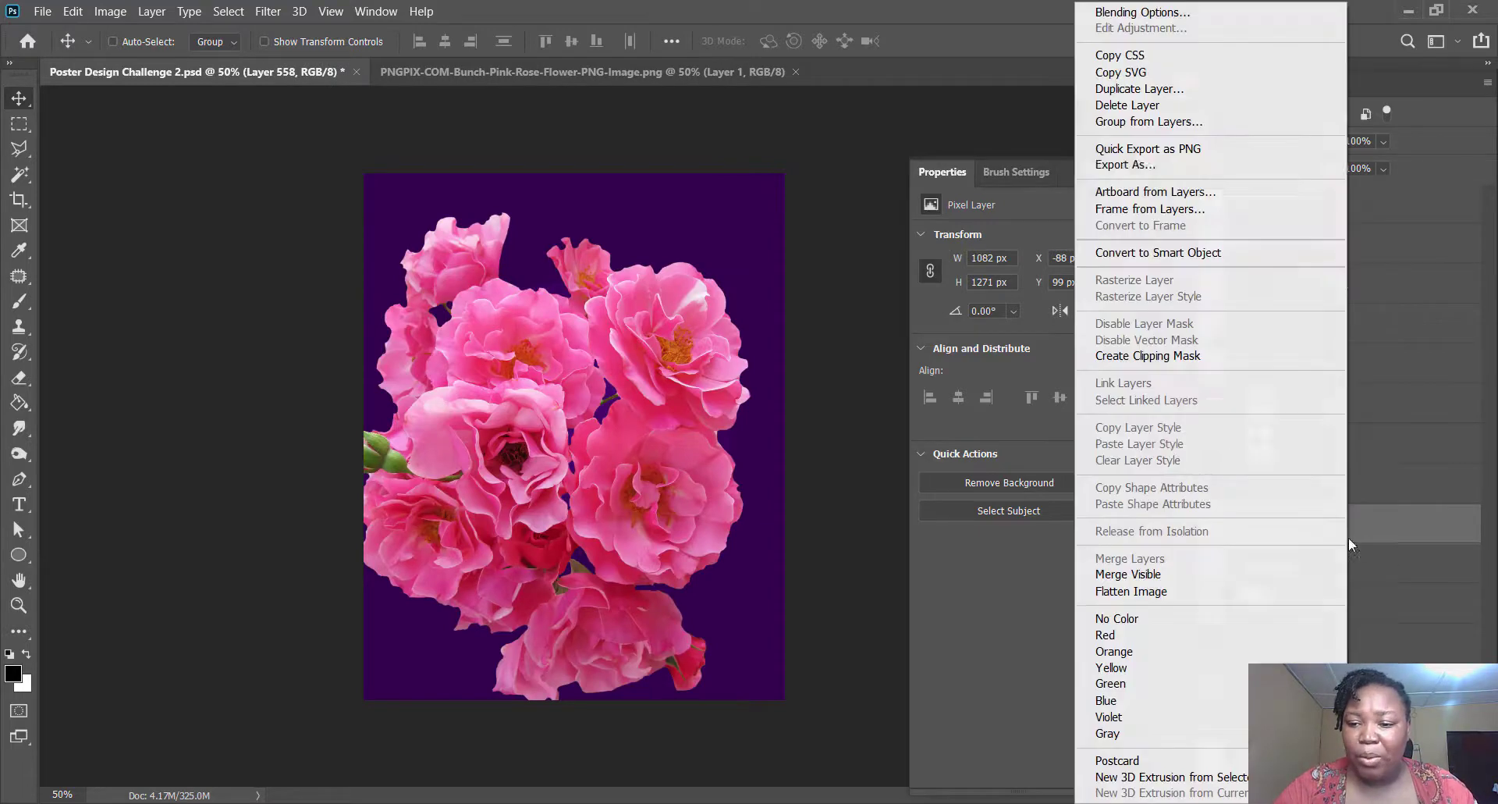
pyautogui.click(1227, 252)
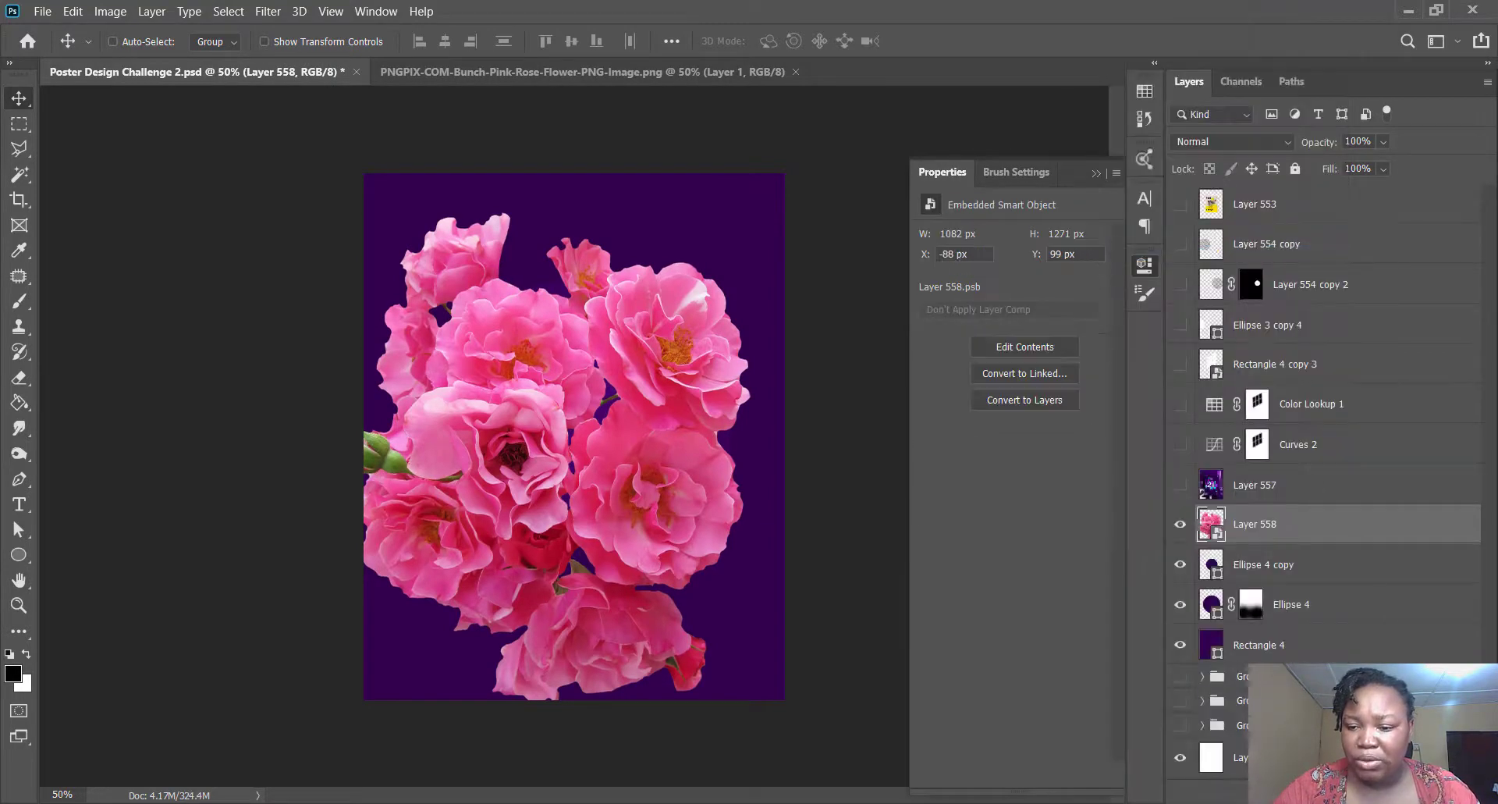
# - Add a default Black & White adjustment layer inside the rose smart object, then save and close its contents
pyautogui.doubleClick(1217, 536)
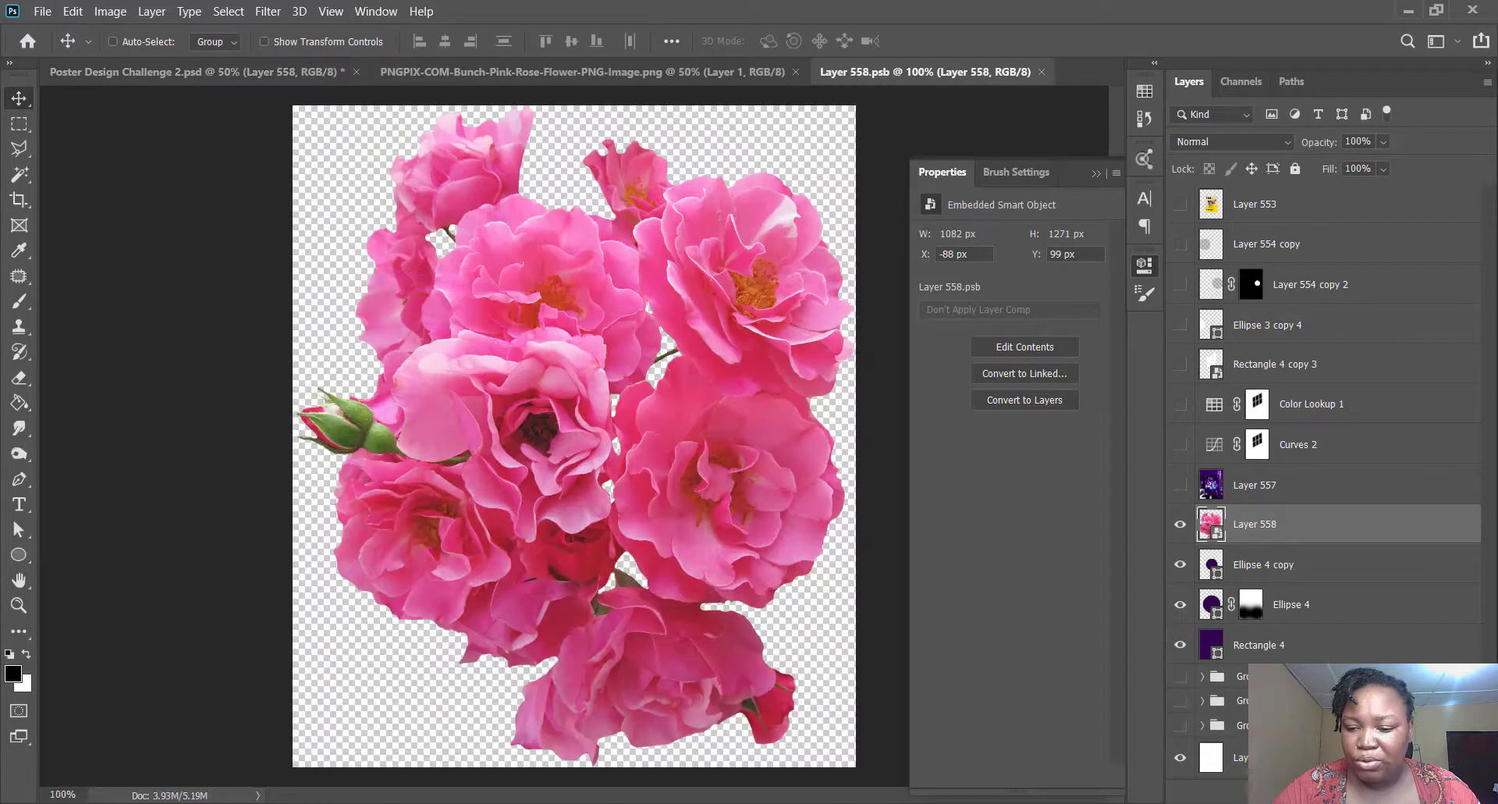
pyautogui.click(1390, 638)
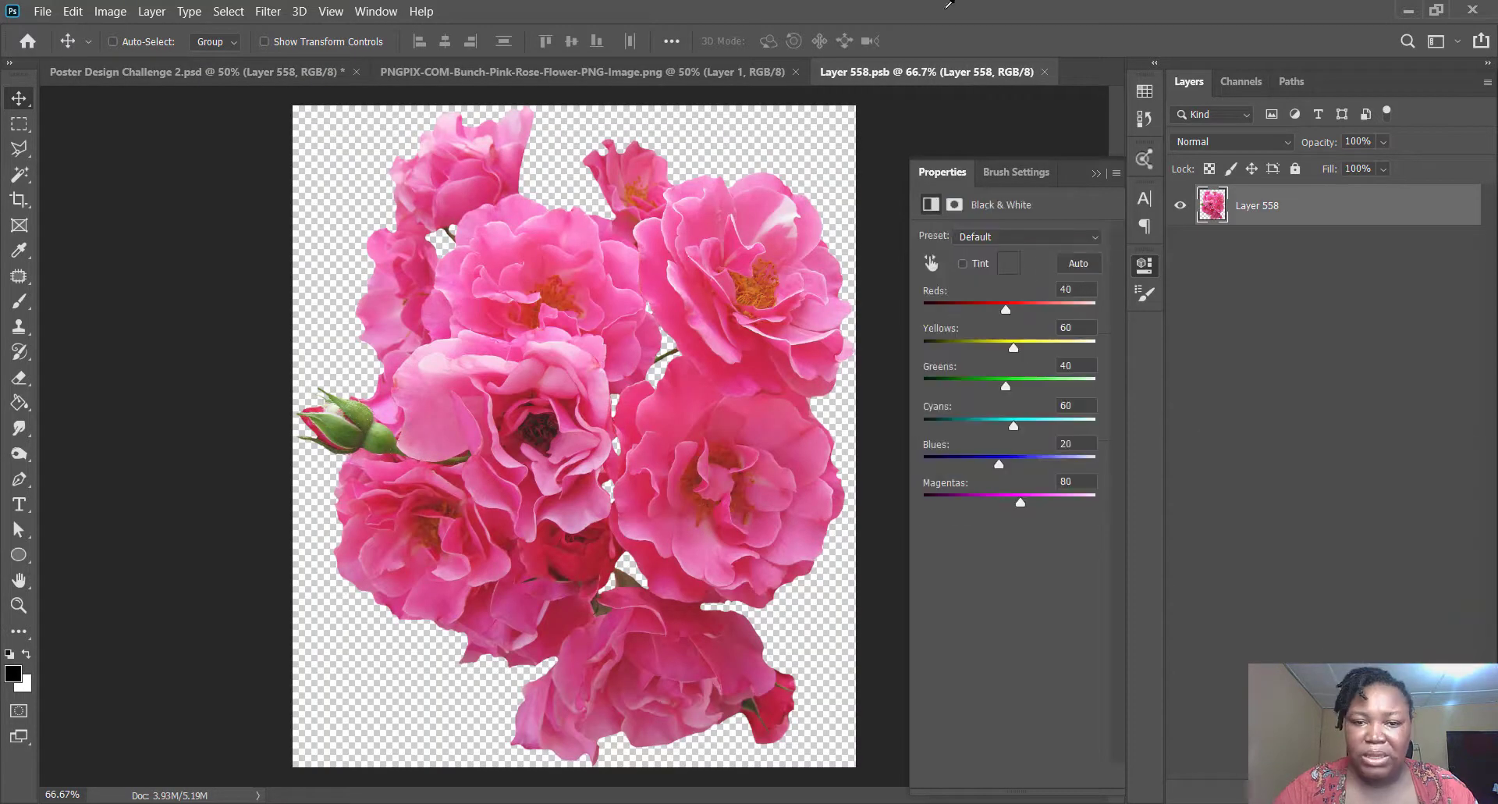
pyautogui.click(1074, 71)
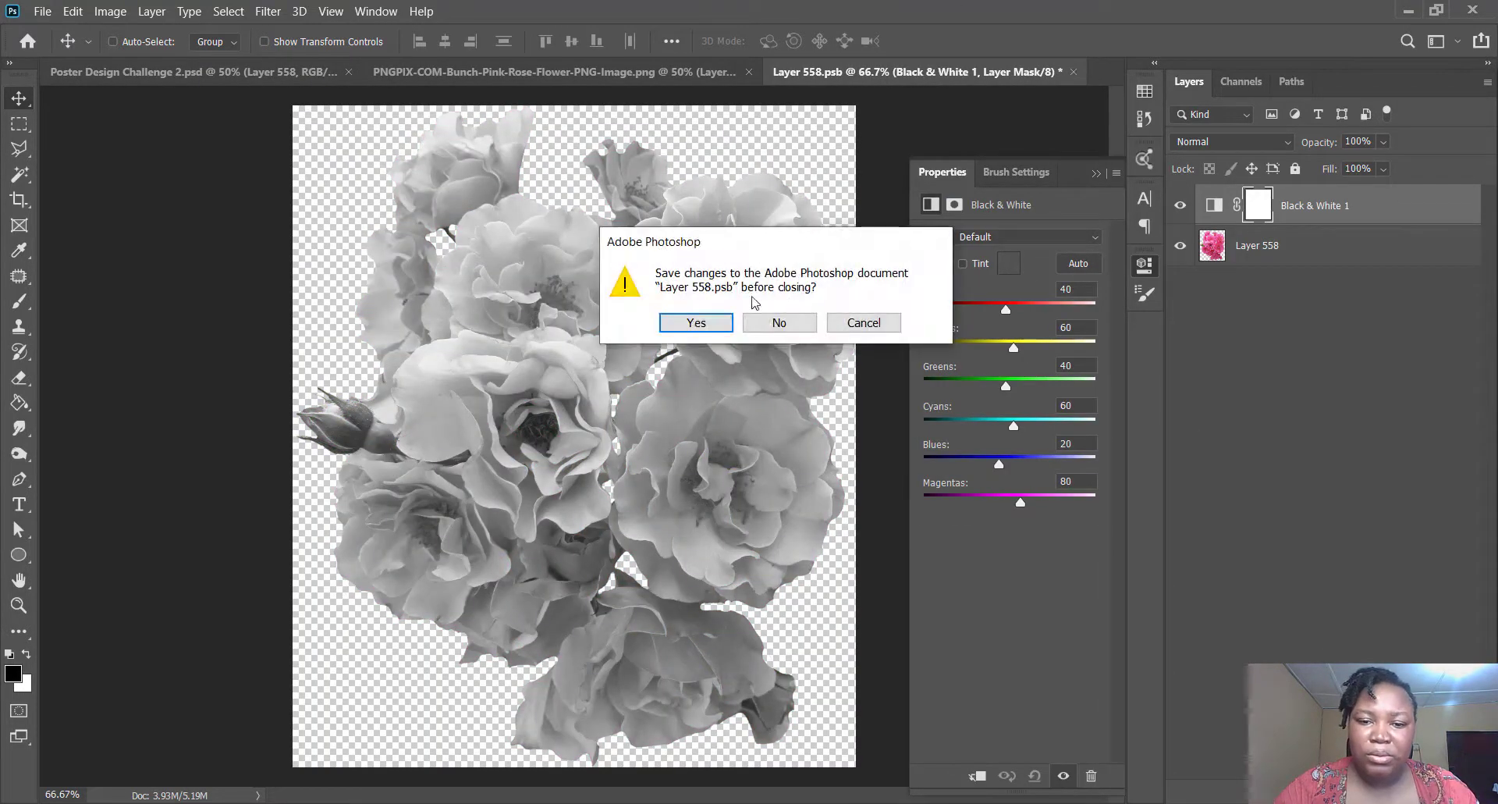
pyautogui.click(696, 322)
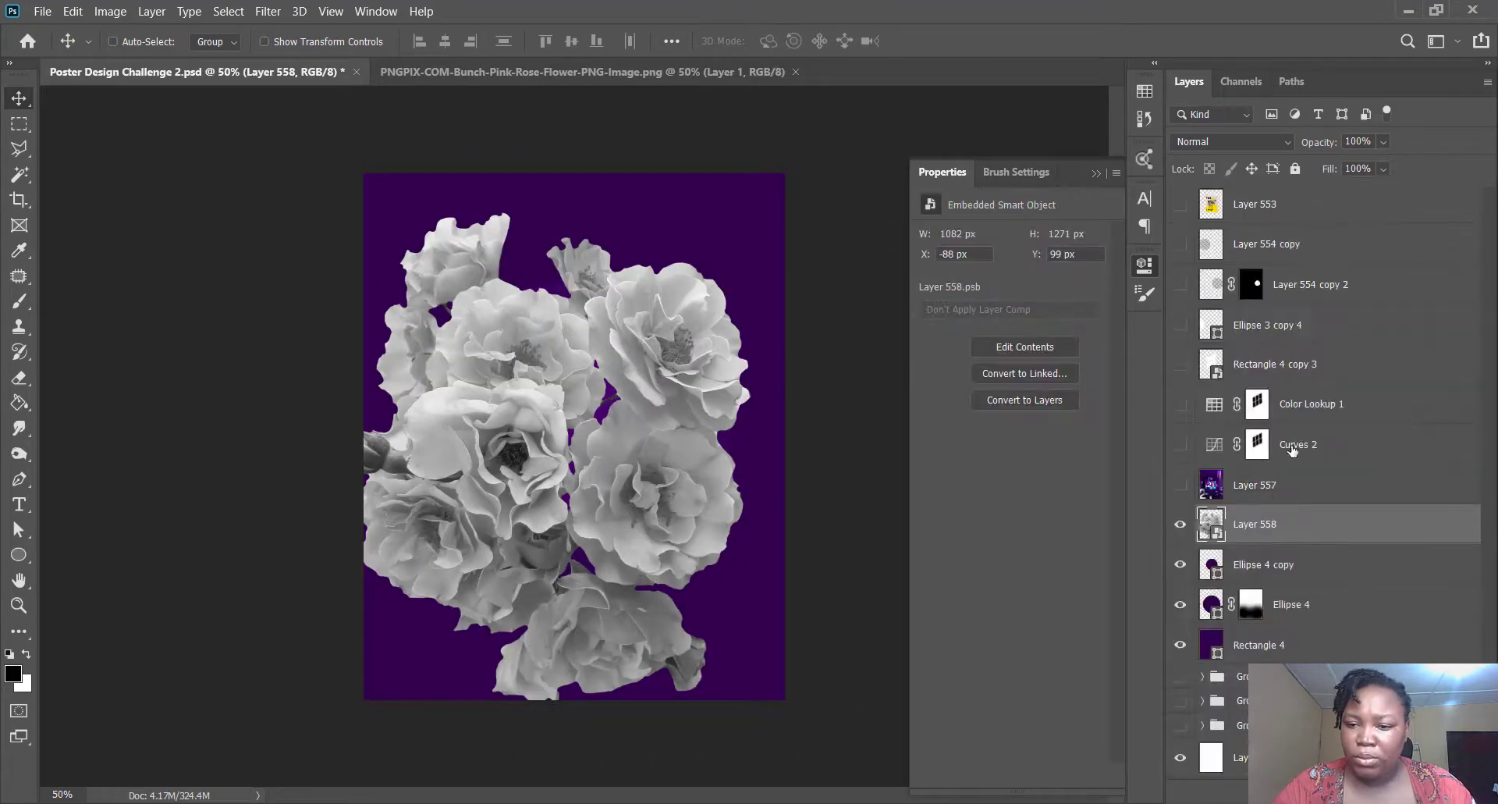
# - Scale the rose bouquet down to about 592 × 695 px and center it over the circles
pyautogui.hotkey('ctrl', 't')
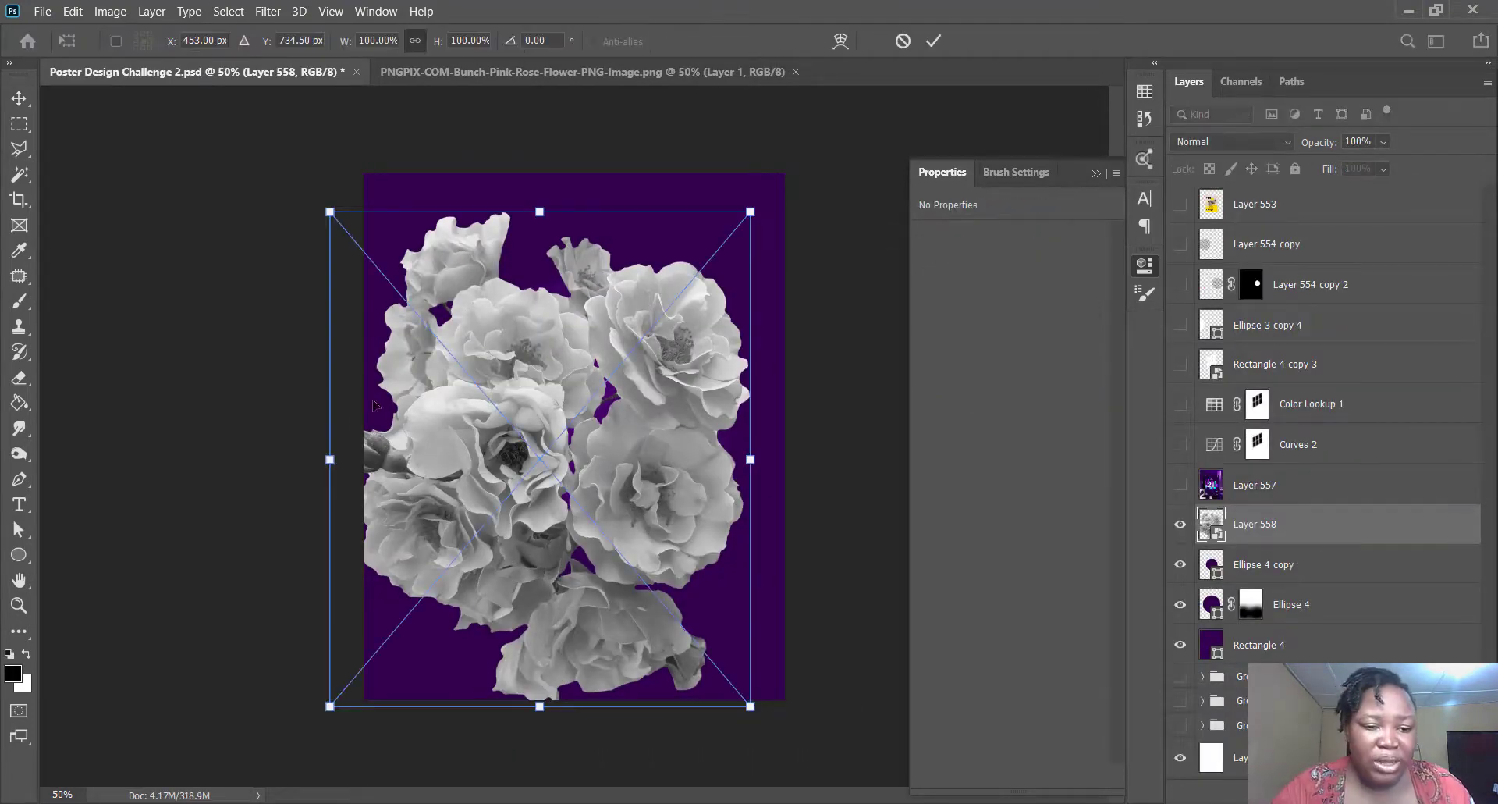
pyautogui.moveTo(330, 458); pyautogui.dragTo(518, 456)
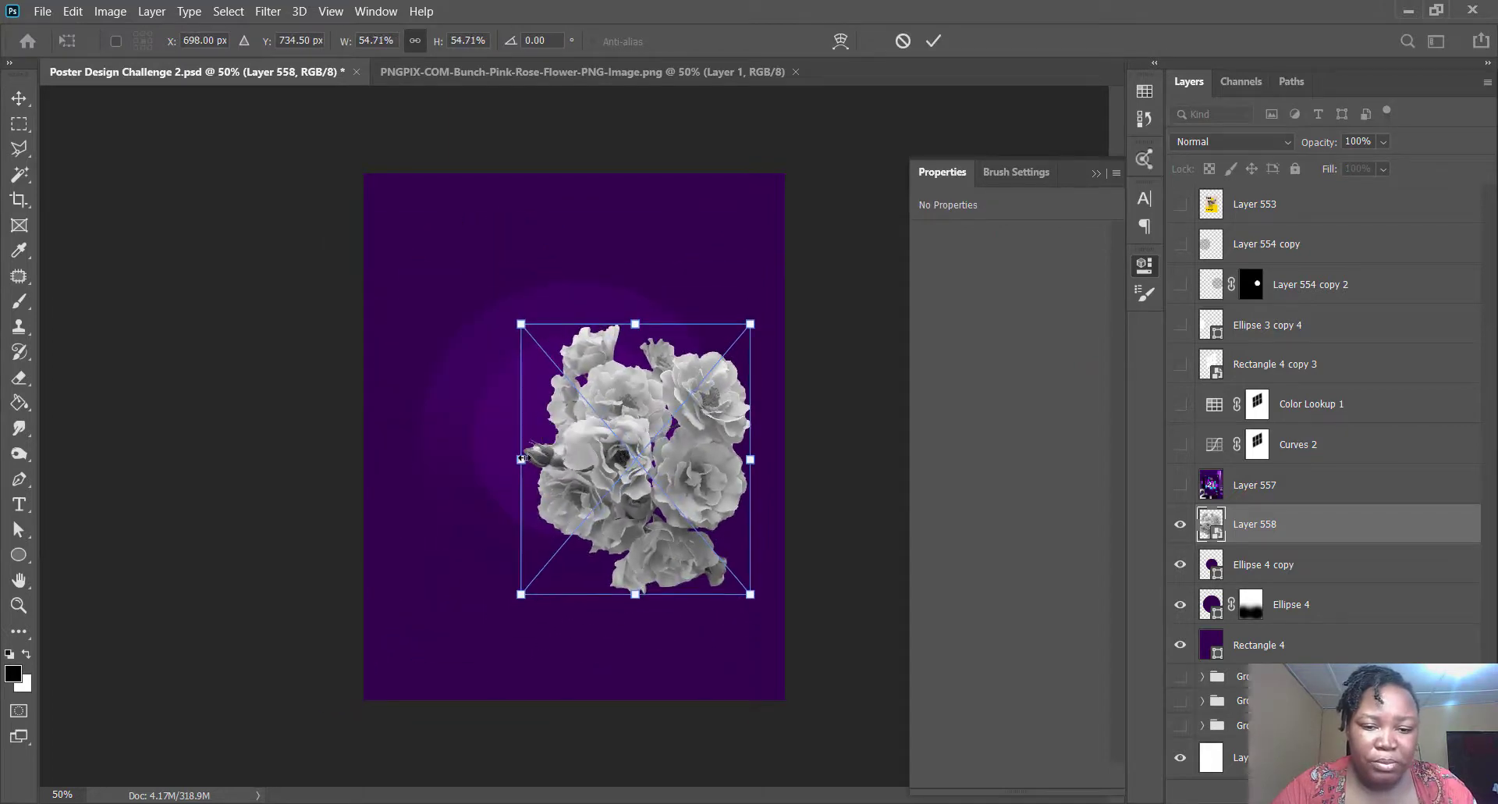
pyautogui.moveTo(598, 430)
pyautogui.mouseDown()
pyautogui.moveTo(631, 439)
pyautogui.moveTo(624, 428)
pyautogui.mouseUp()
pyautogui.press('Return')
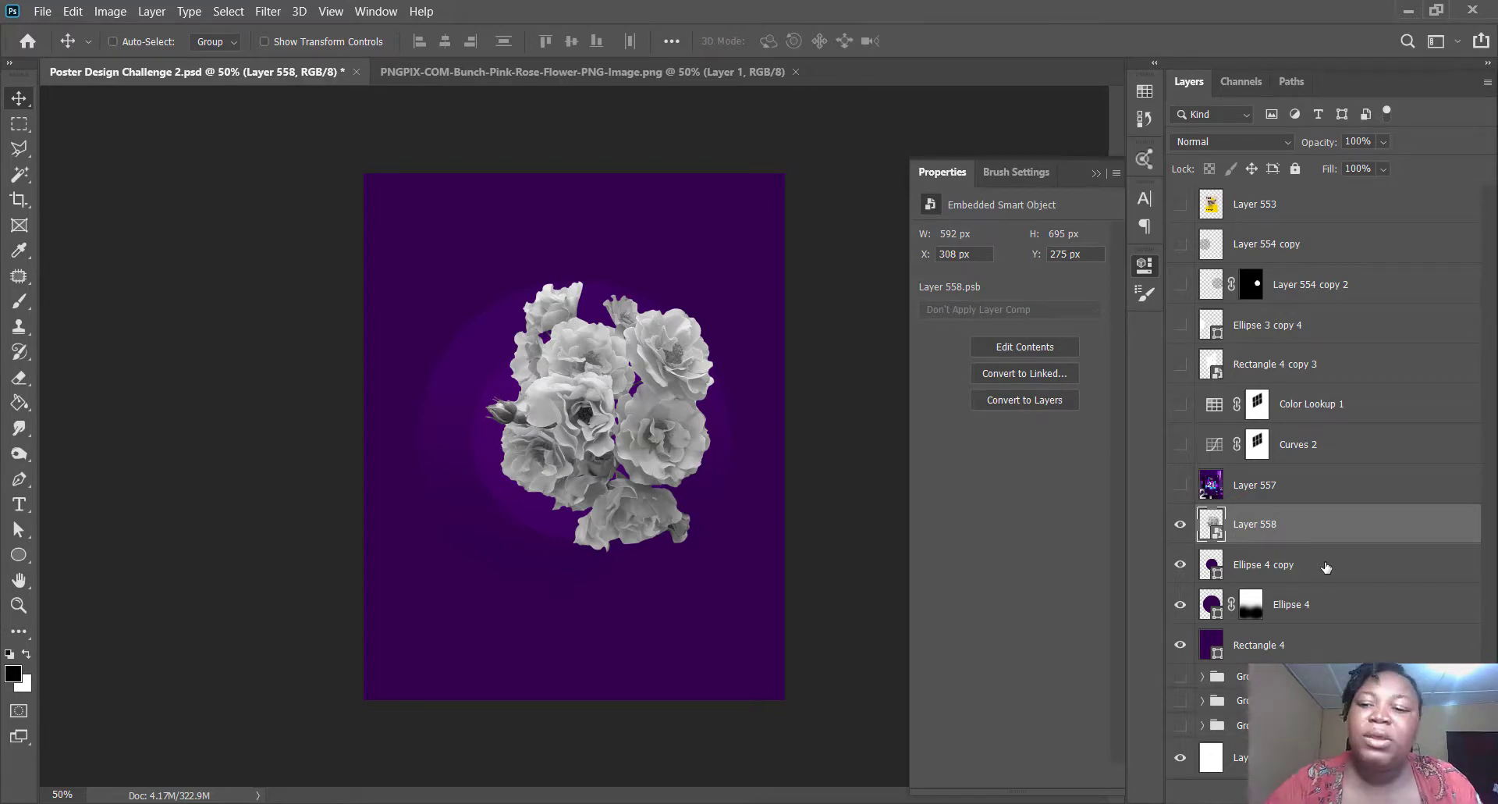
# - Clip the roses to the small circle, clip a duplicate of them to the large faded circle, and compare with the reference
pyautogui.keyDown('alt'); pyautogui.click(1270, 542); pyautogui.keyUp('alt')
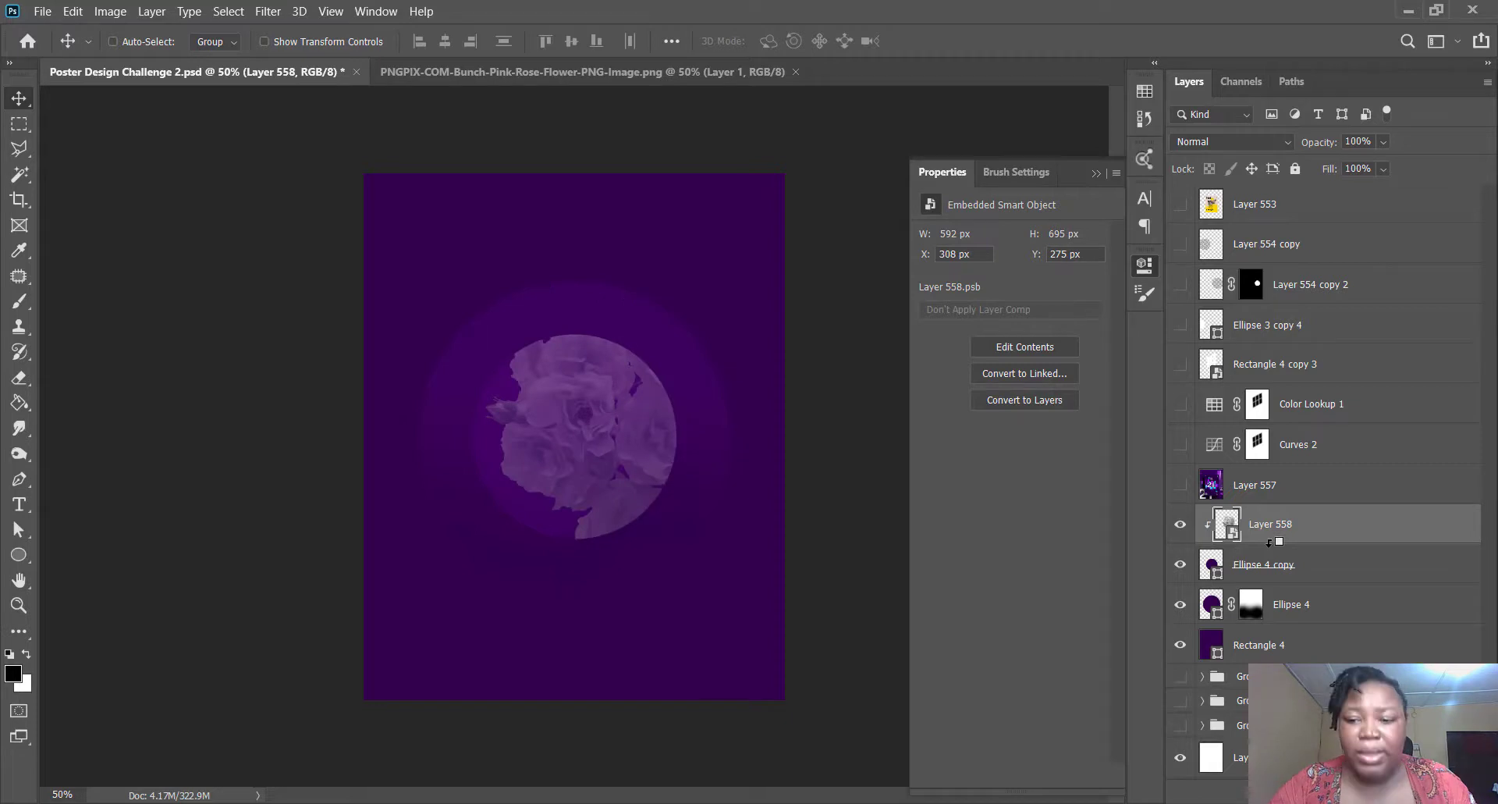
pyautogui.moveTo(1288, 533); pyautogui.dragTo(1293, 509)
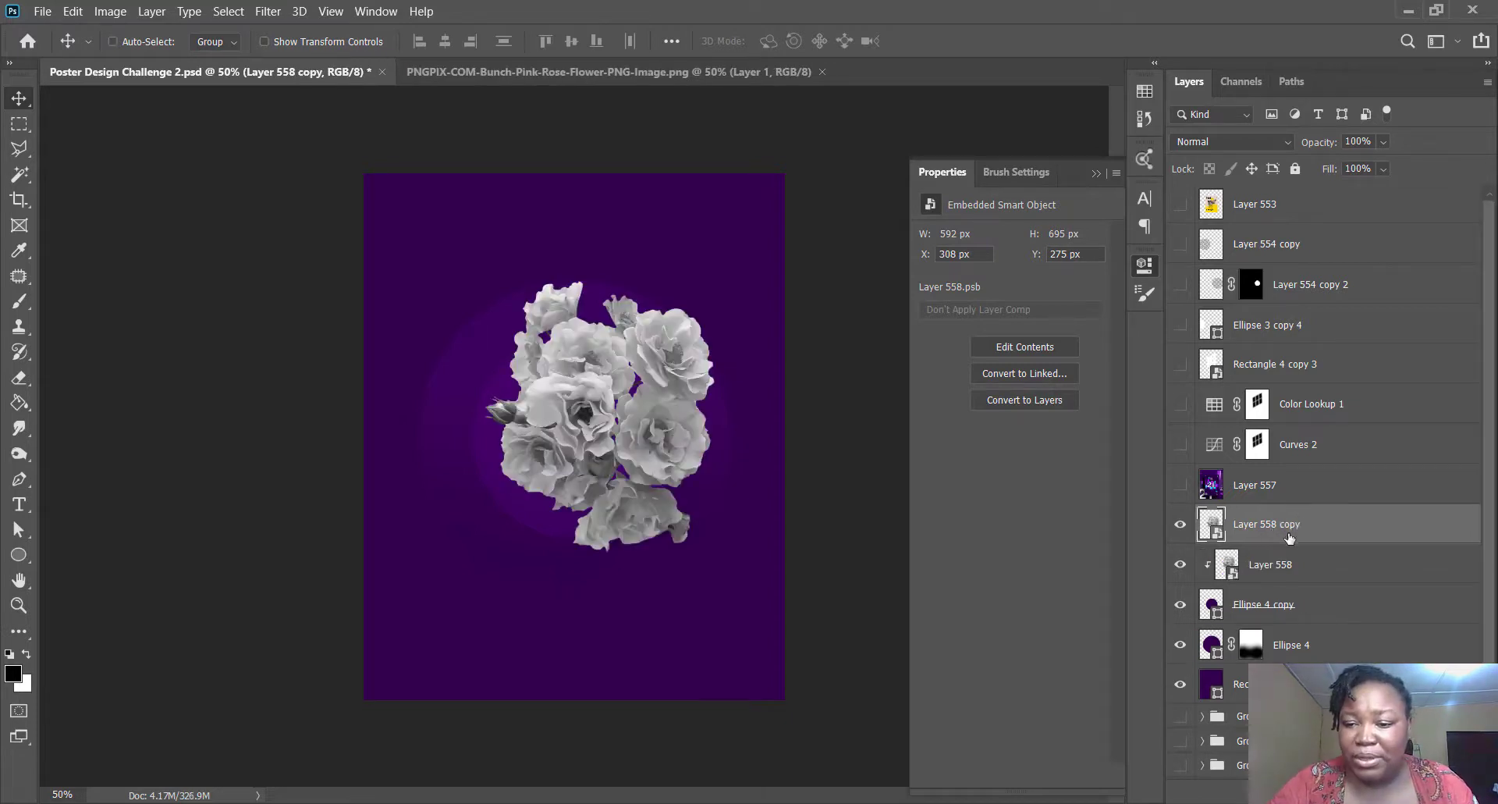
pyautogui.moveTo(1282, 629); pyautogui.dragTo(1282, 623)
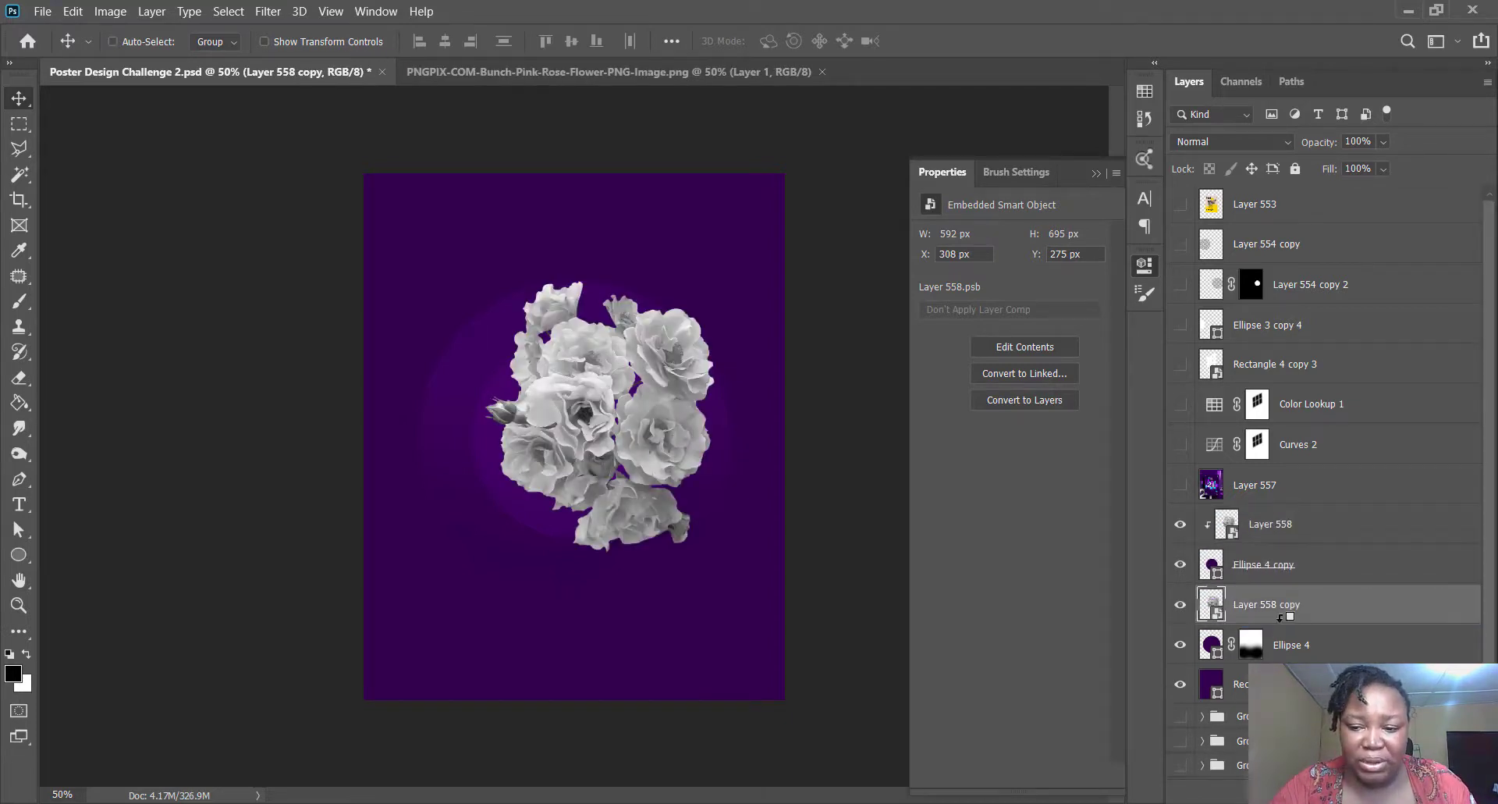
pyautogui.keyDown('alt'); pyautogui.click(1281, 619); pyautogui.keyUp('alt')
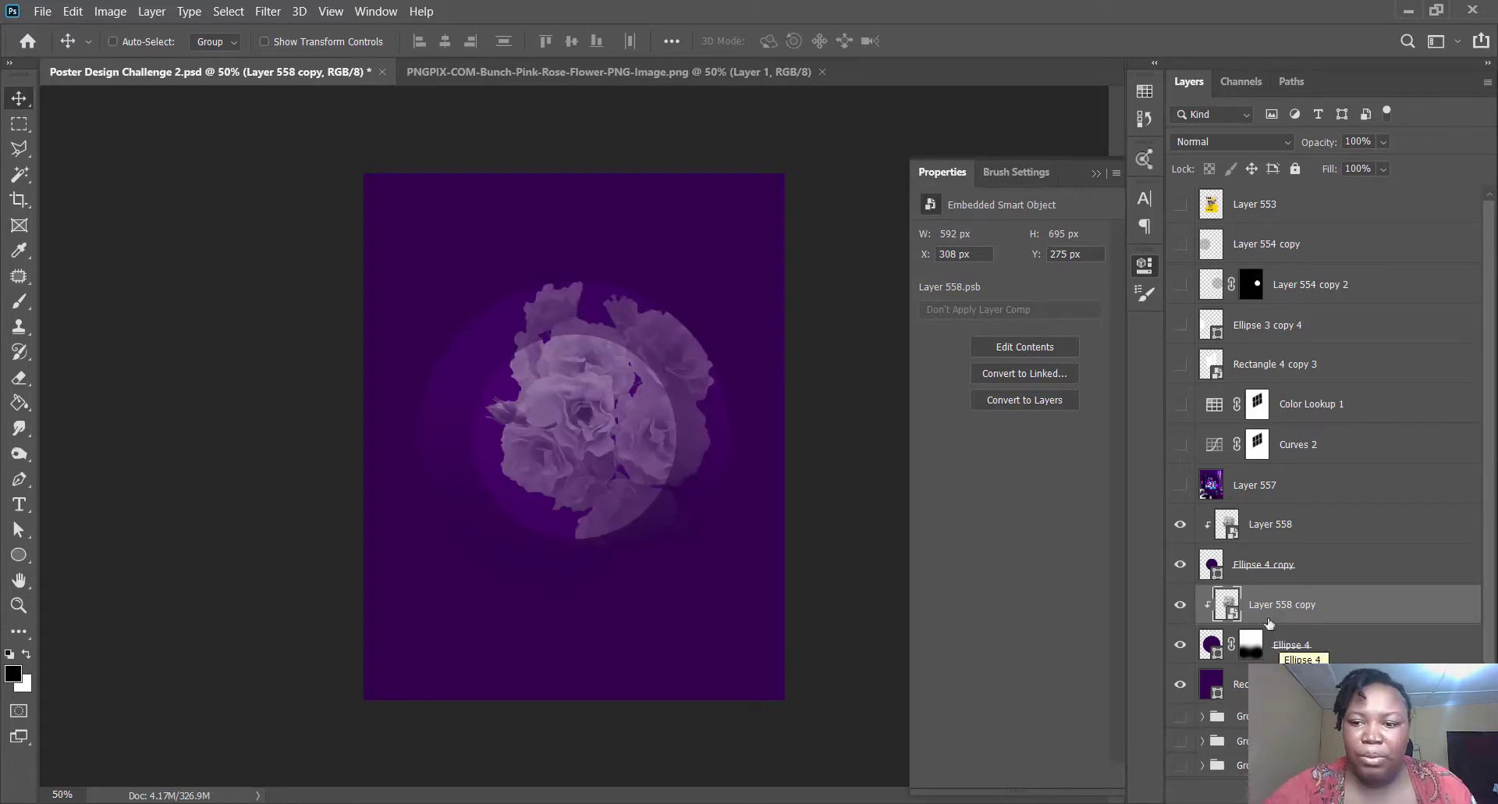
pyautogui.click(1181, 486)
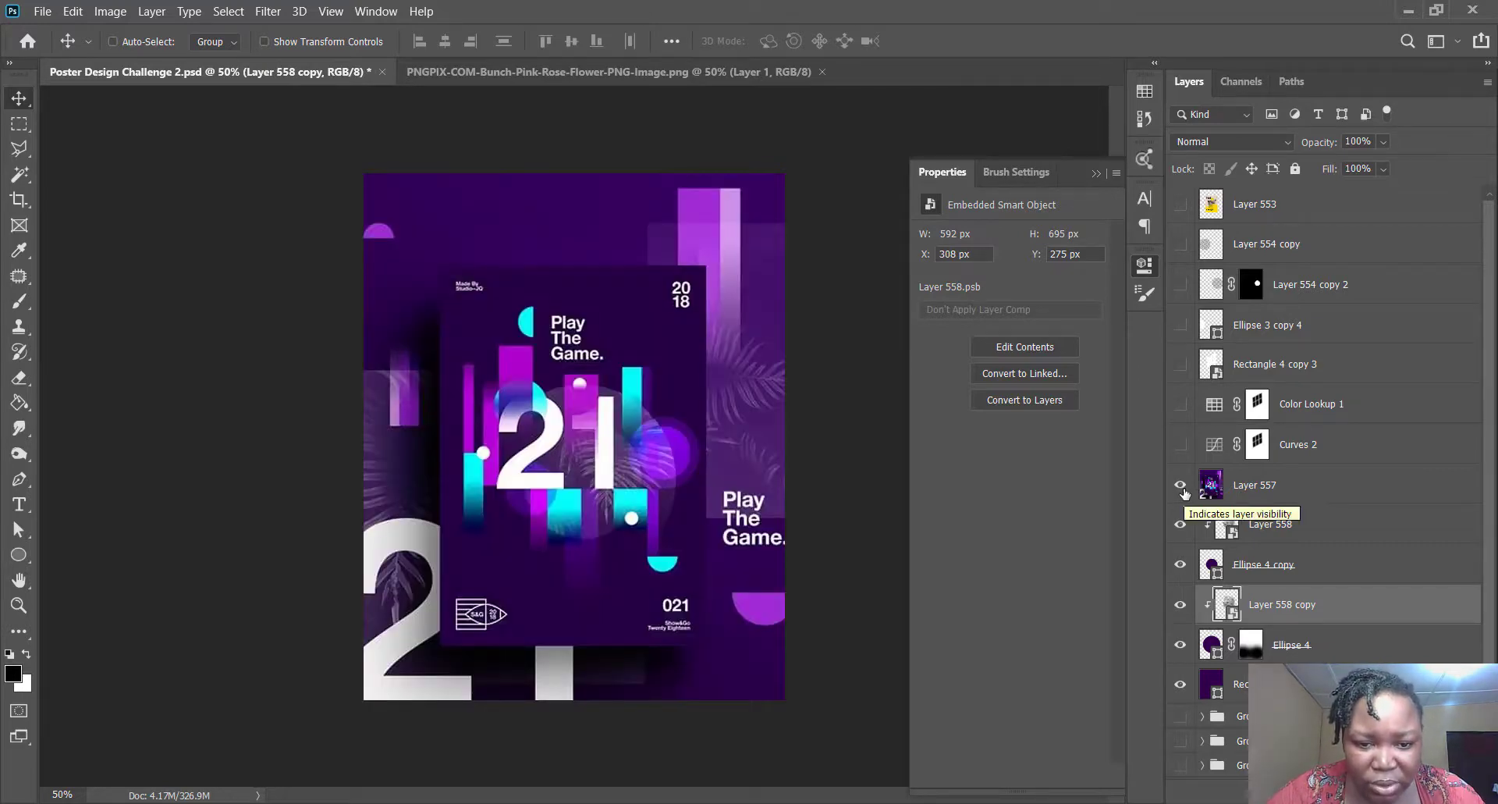
pyautogui.click(1184, 490)
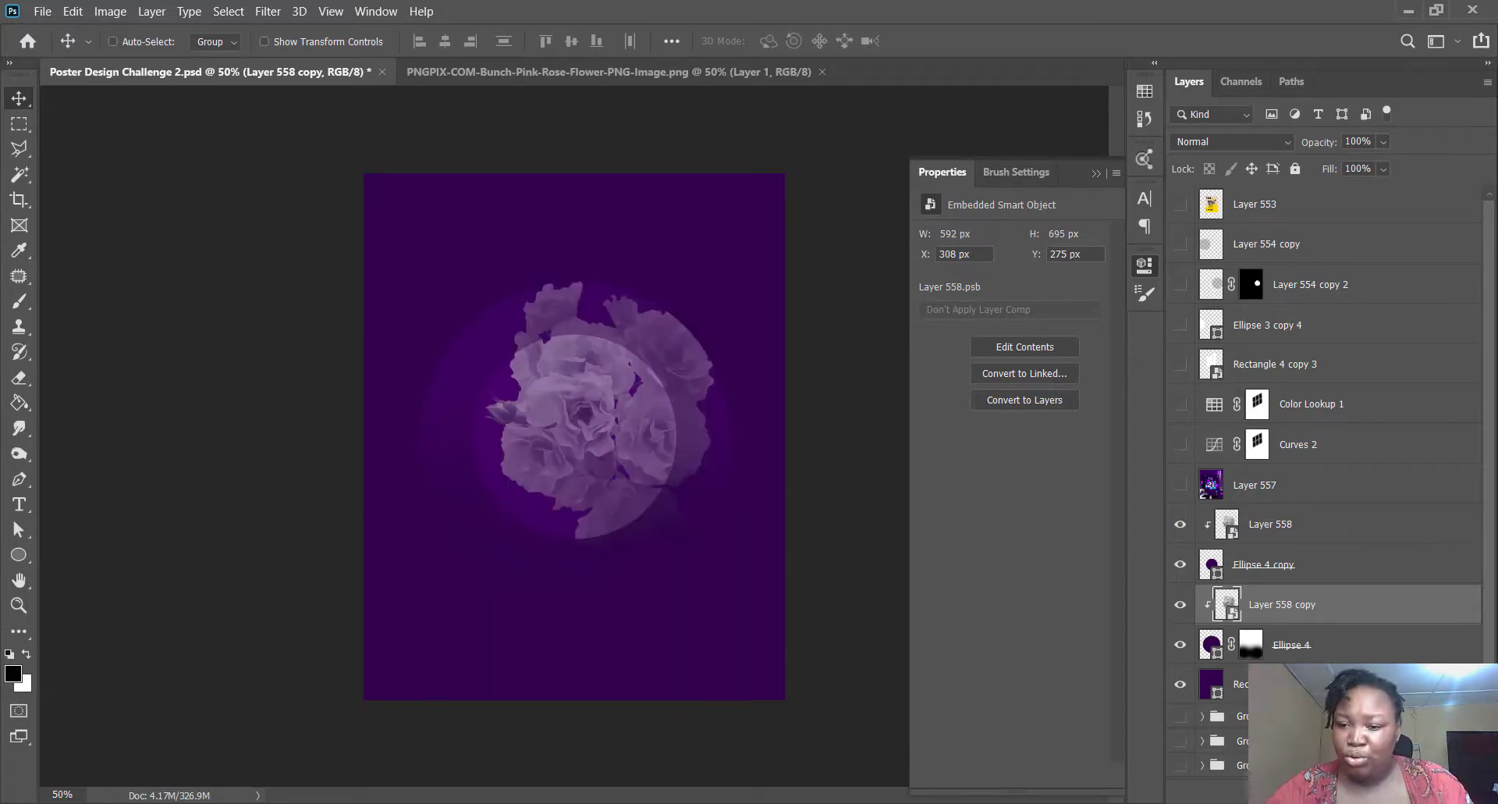
# - Show the reference poster and draw a white vertical rectangle of about 35 × 226 px above it, beside its leftmost magenta bar
pyautogui.click(1184, 485)
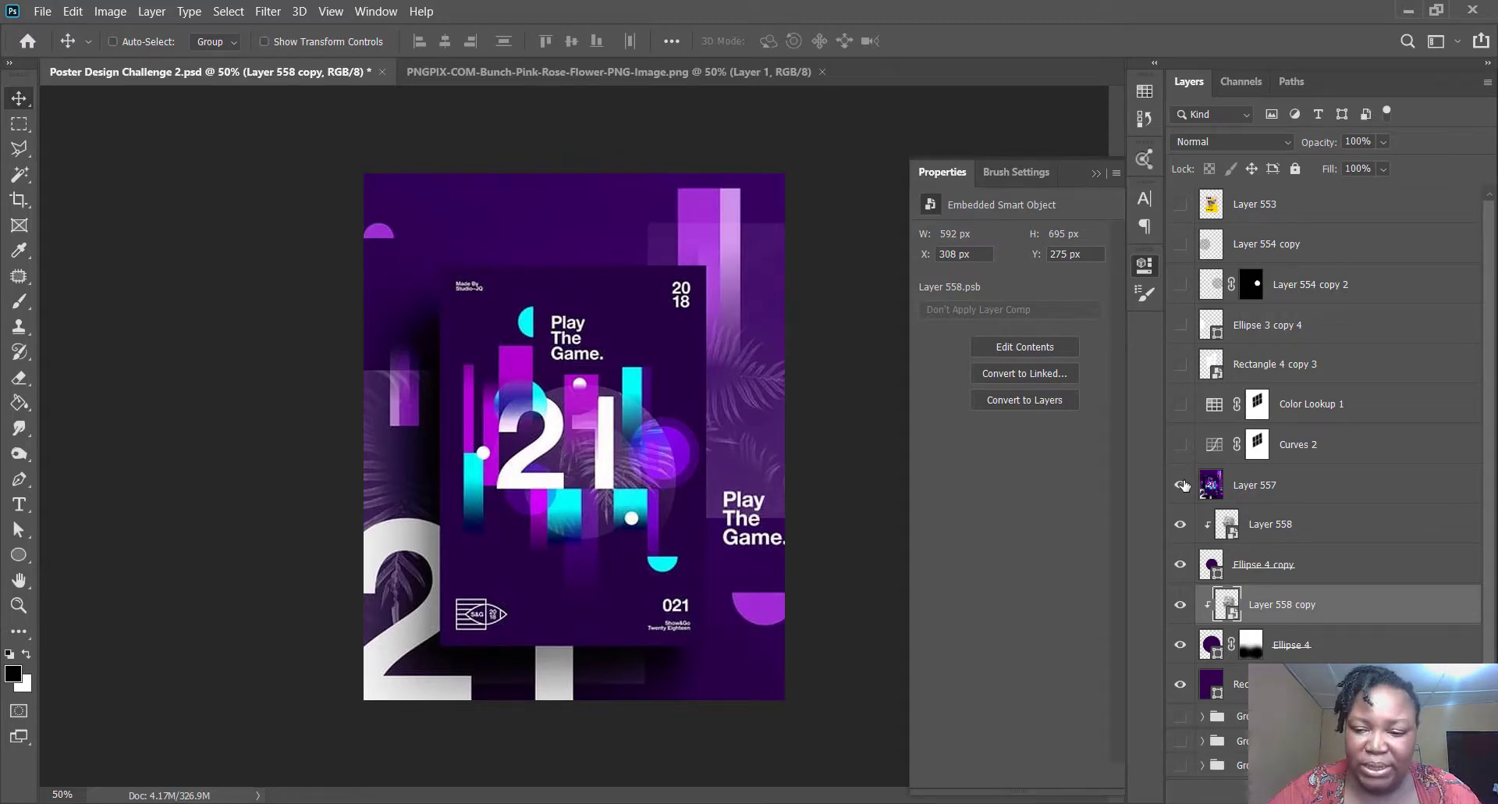
pyautogui.click(1343, 488)
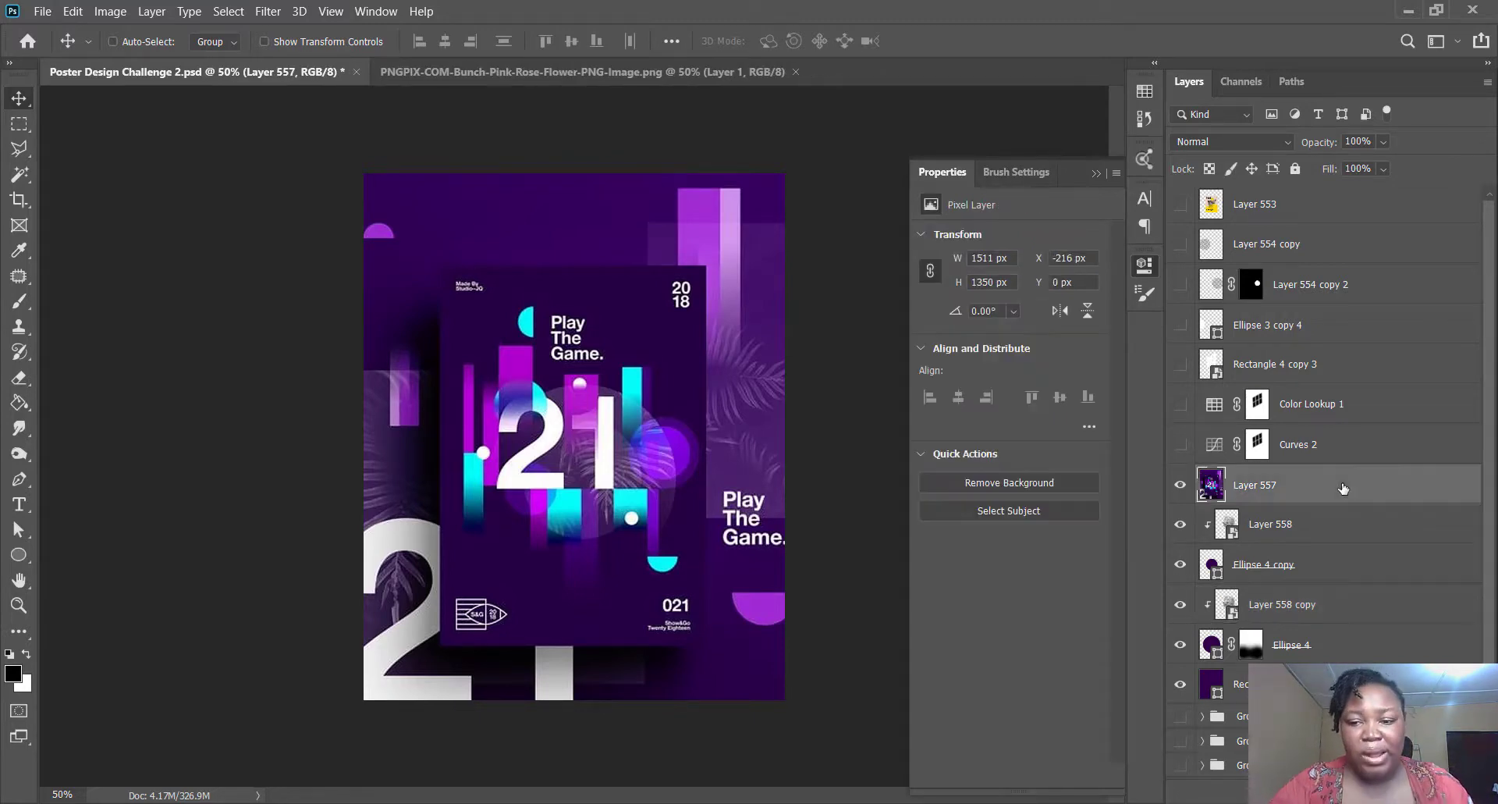
pyautogui.click(23, 558)
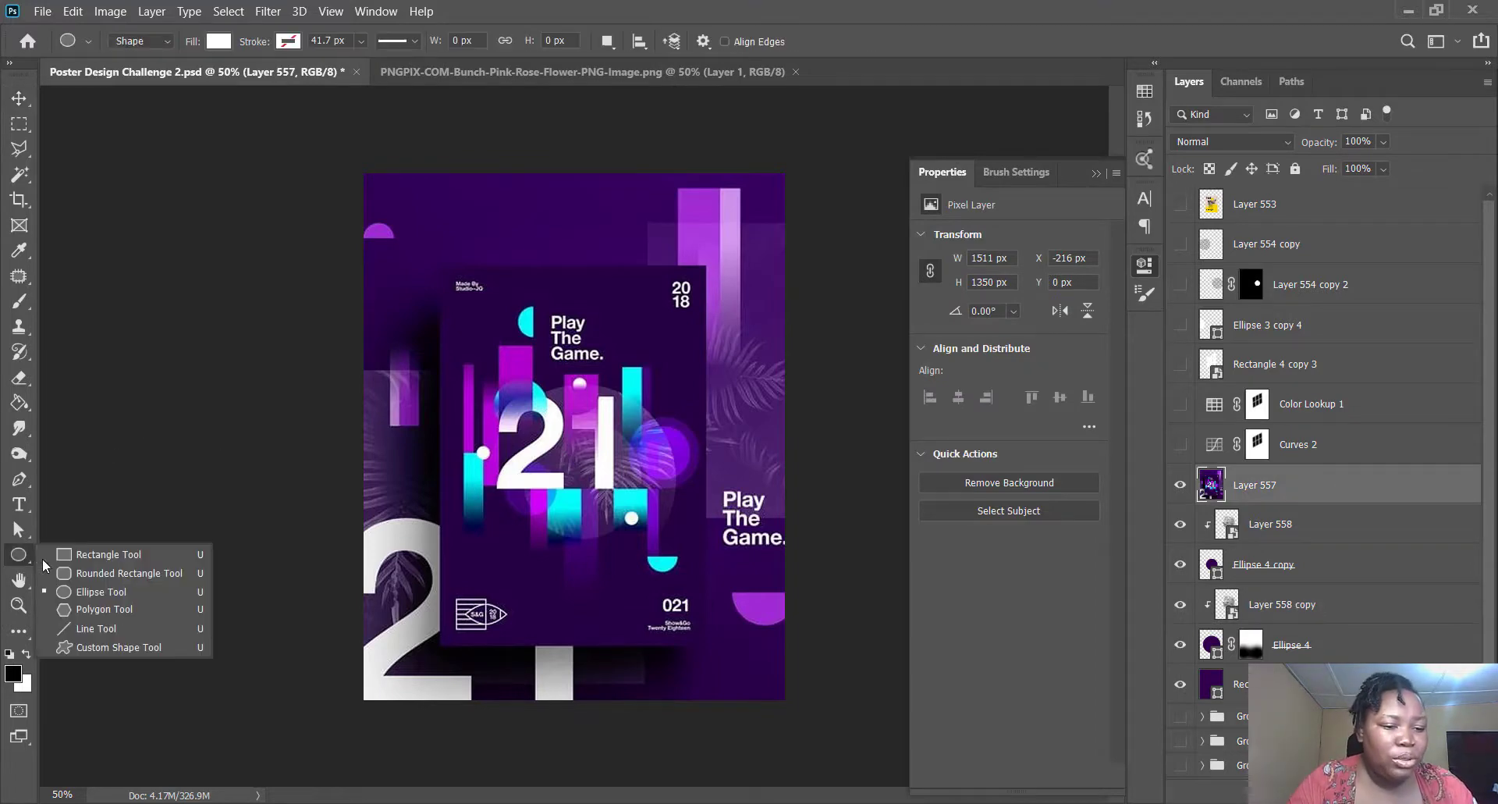
pyautogui.click(108, 553)
pyautogui.moveTo(437, 342); pyautogui.dragTo(450, 429)
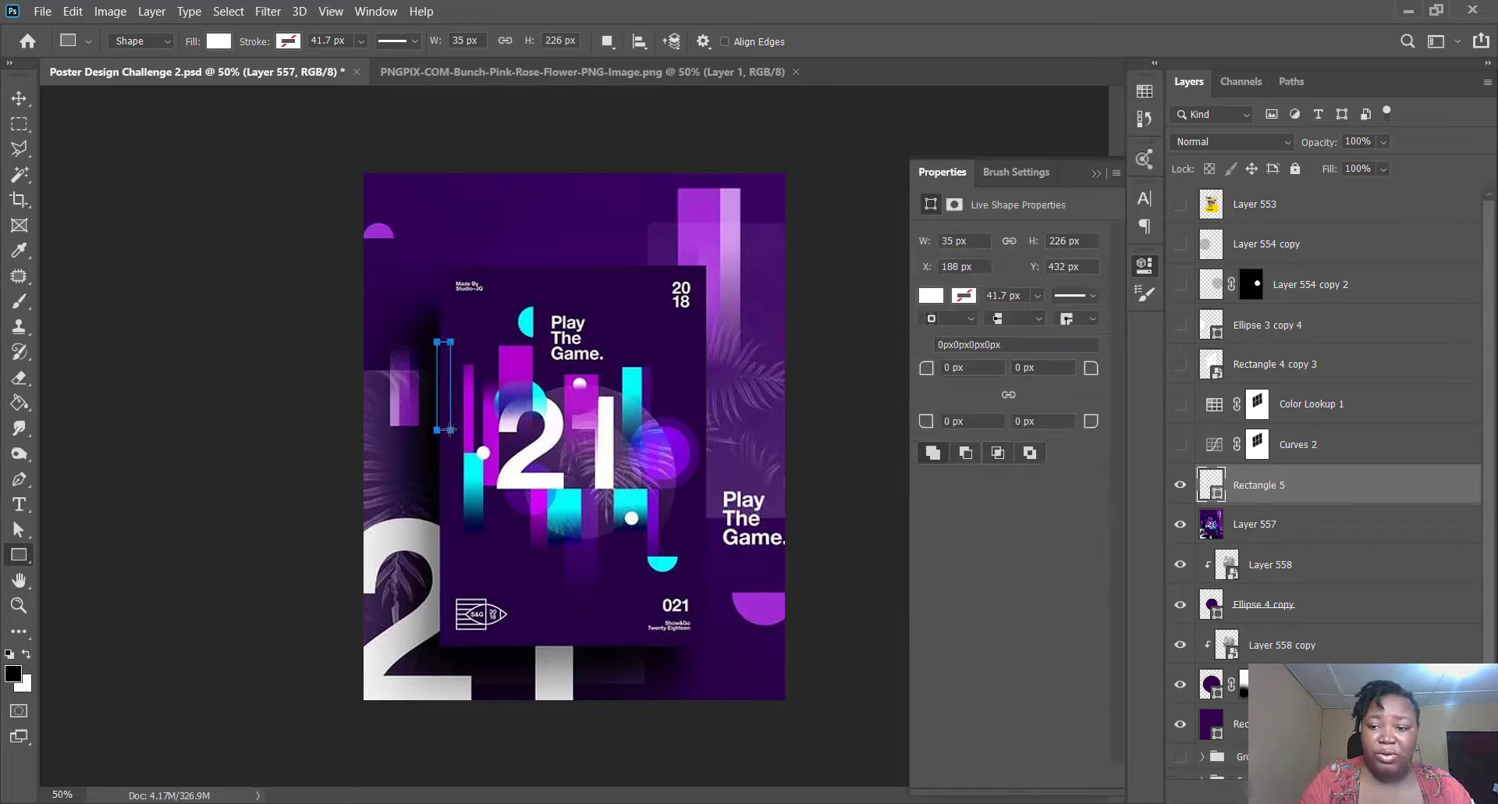
# - Resize the white rectangle beside the reference's leftmost magenta bar to about 33 × 245 px
pyautogui.press('v')
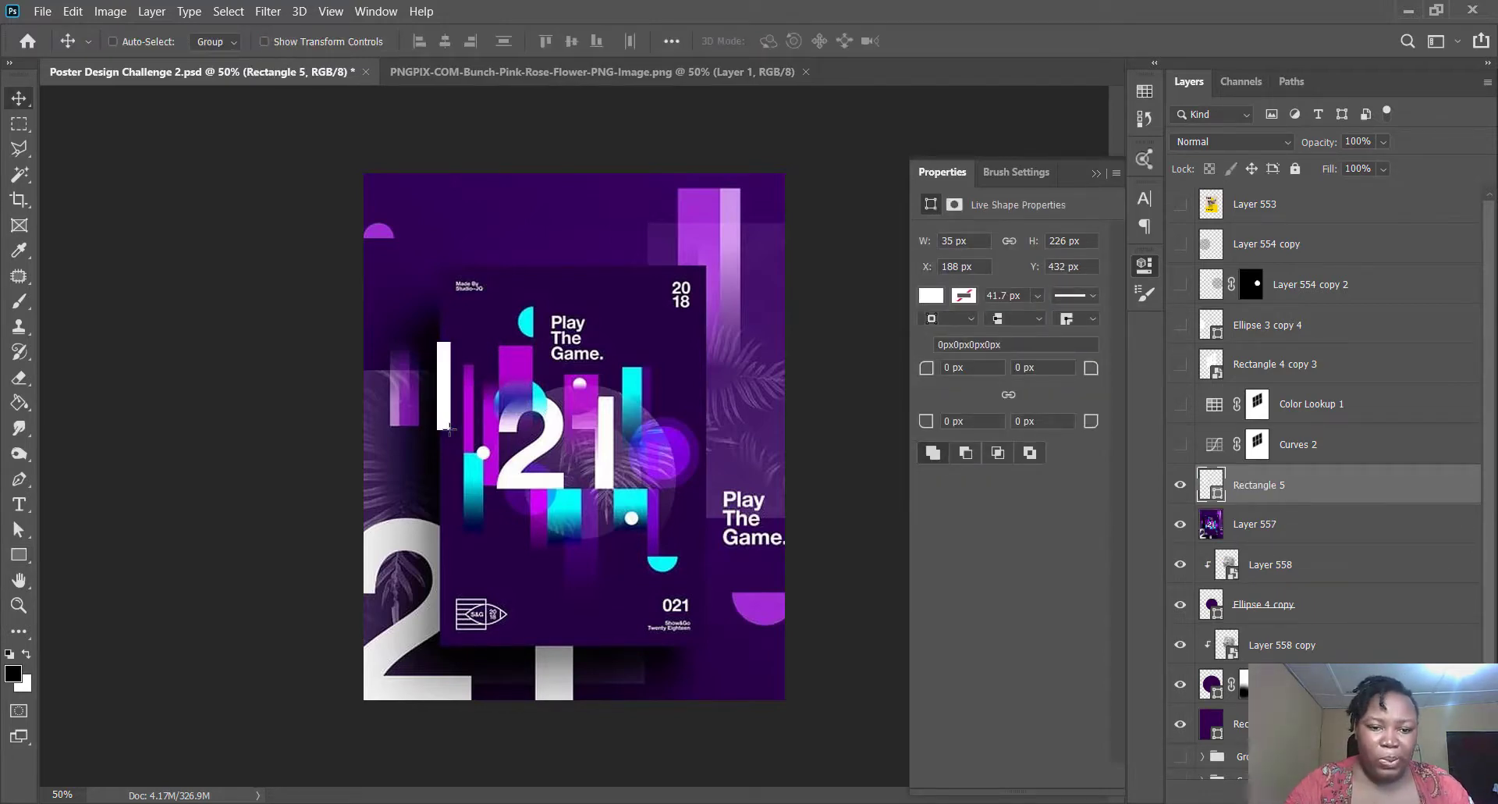
pyautogui.hotkey('ctrl', 't')
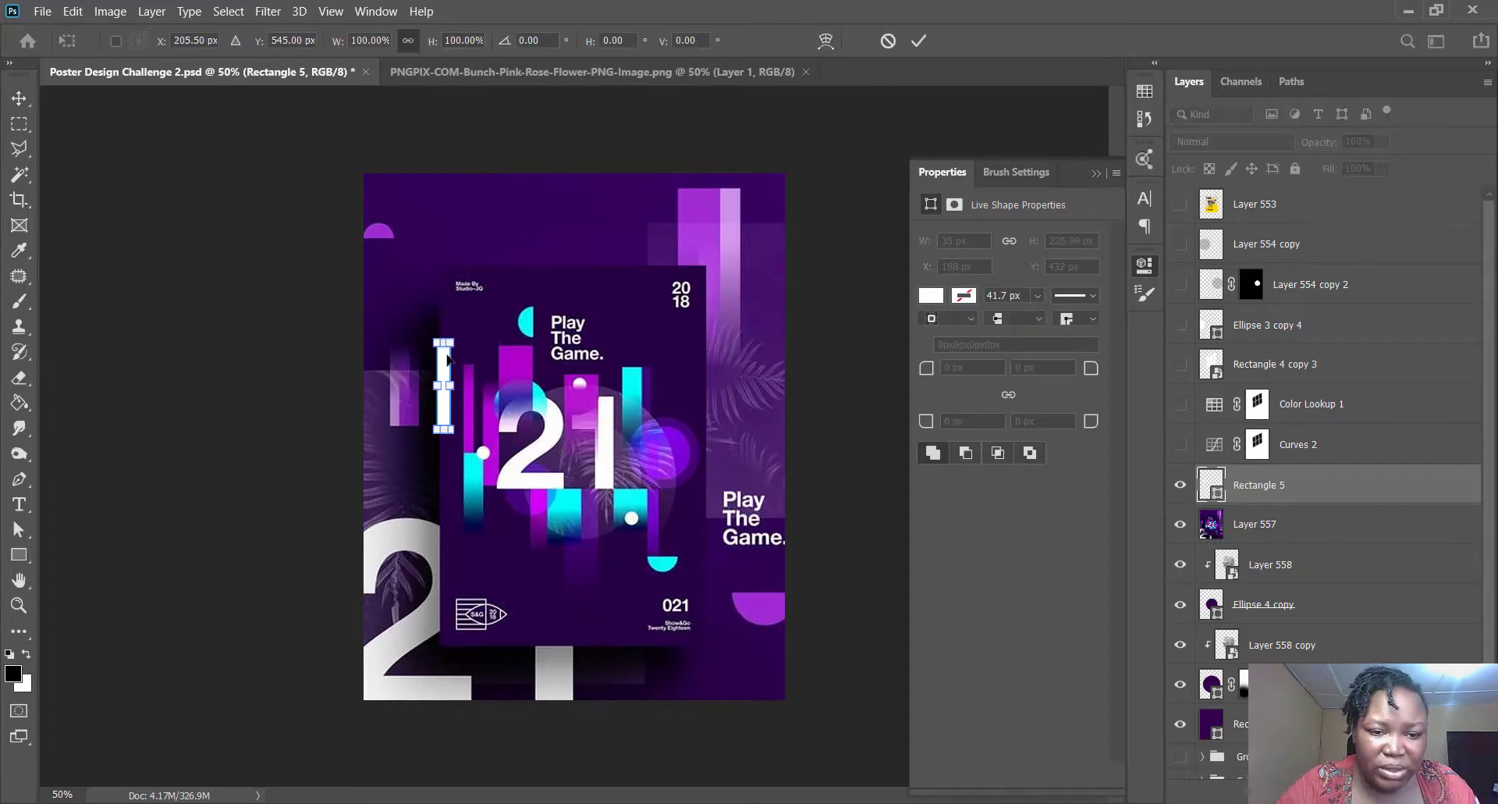
pyautogui.moveTo(449, 341); pyautogui.dragTo(445, 334)
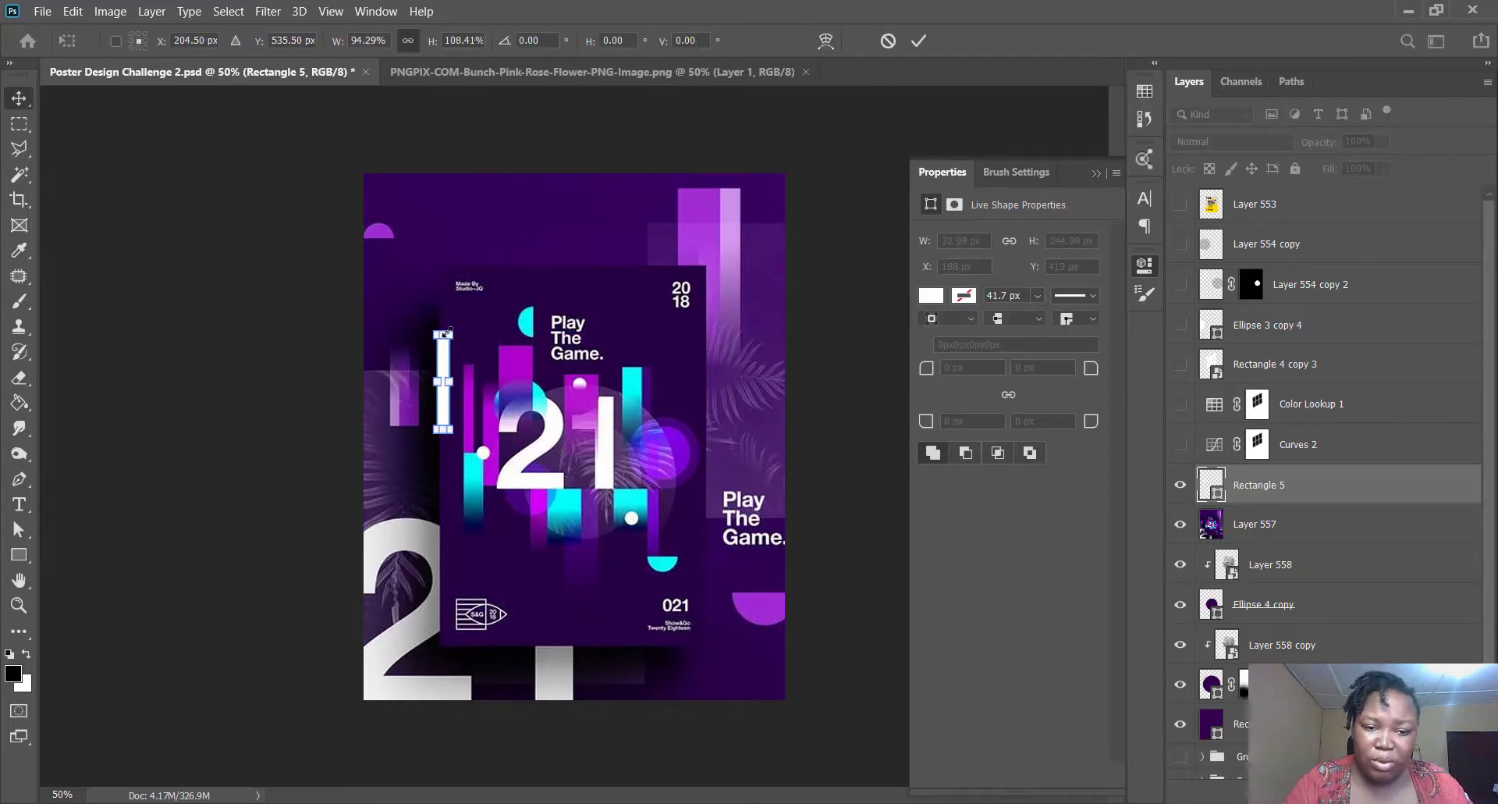
pyautogui.press('Return')
# - Place a copy of the white bar directly below it and widen the copy to 67 × 245 px
pyautogui.moveTo(447, 333); pyautogui.dragTo(471, 438)
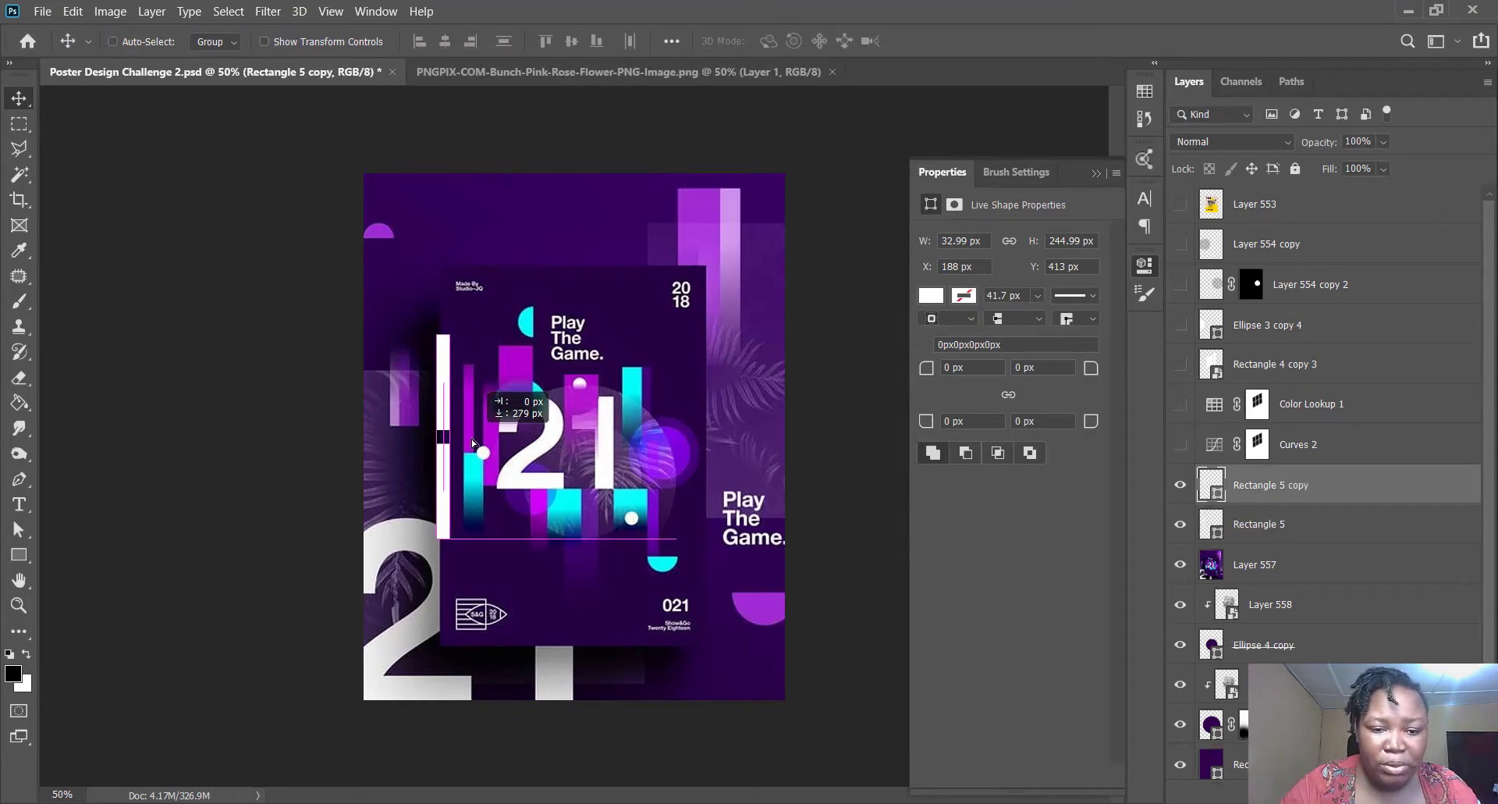
pyautogui.hotkey('ctrl', 't')
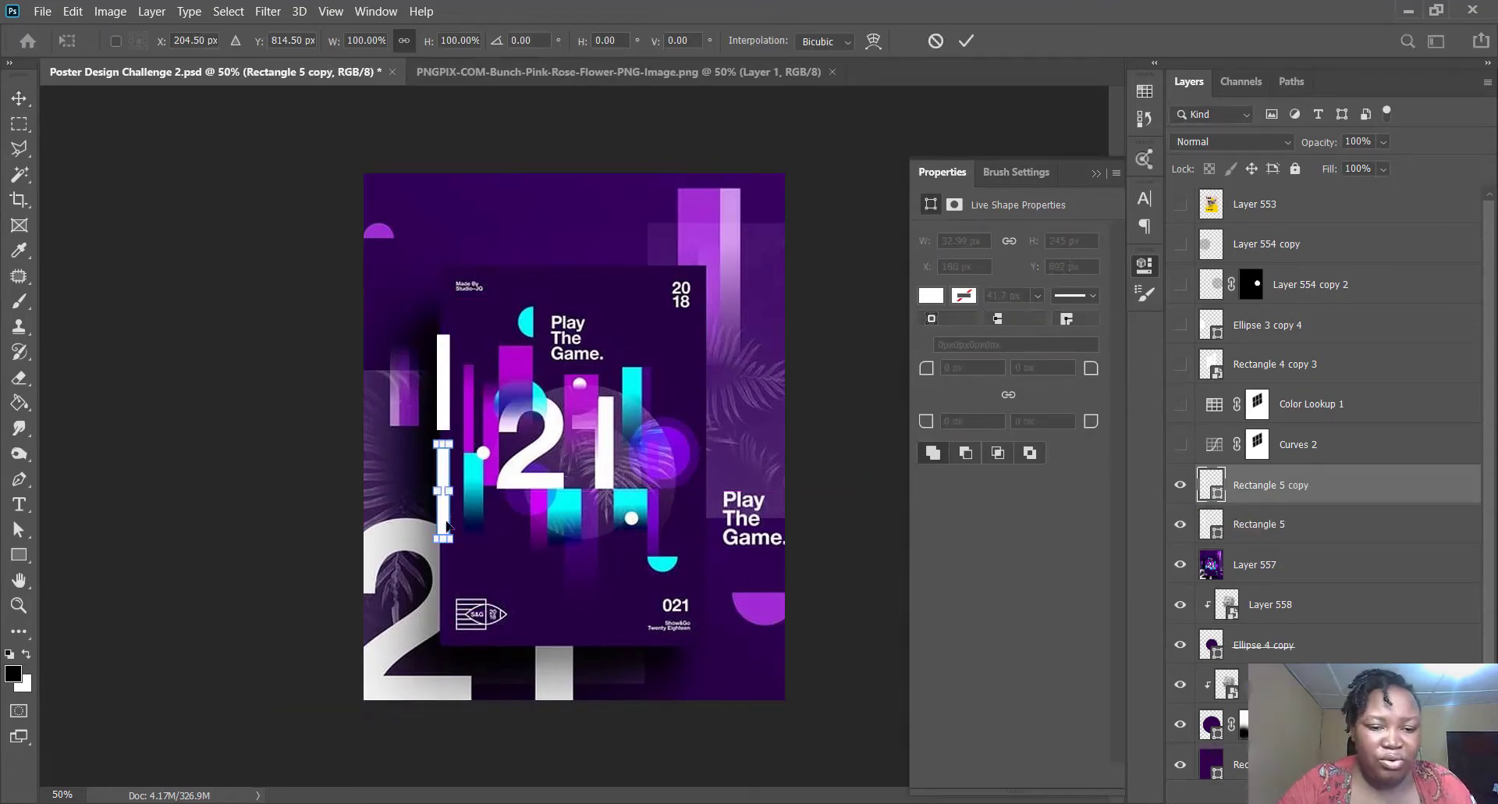
pyautogui.moveTo(446, 539); pyautogui.dragTo(445, 540)
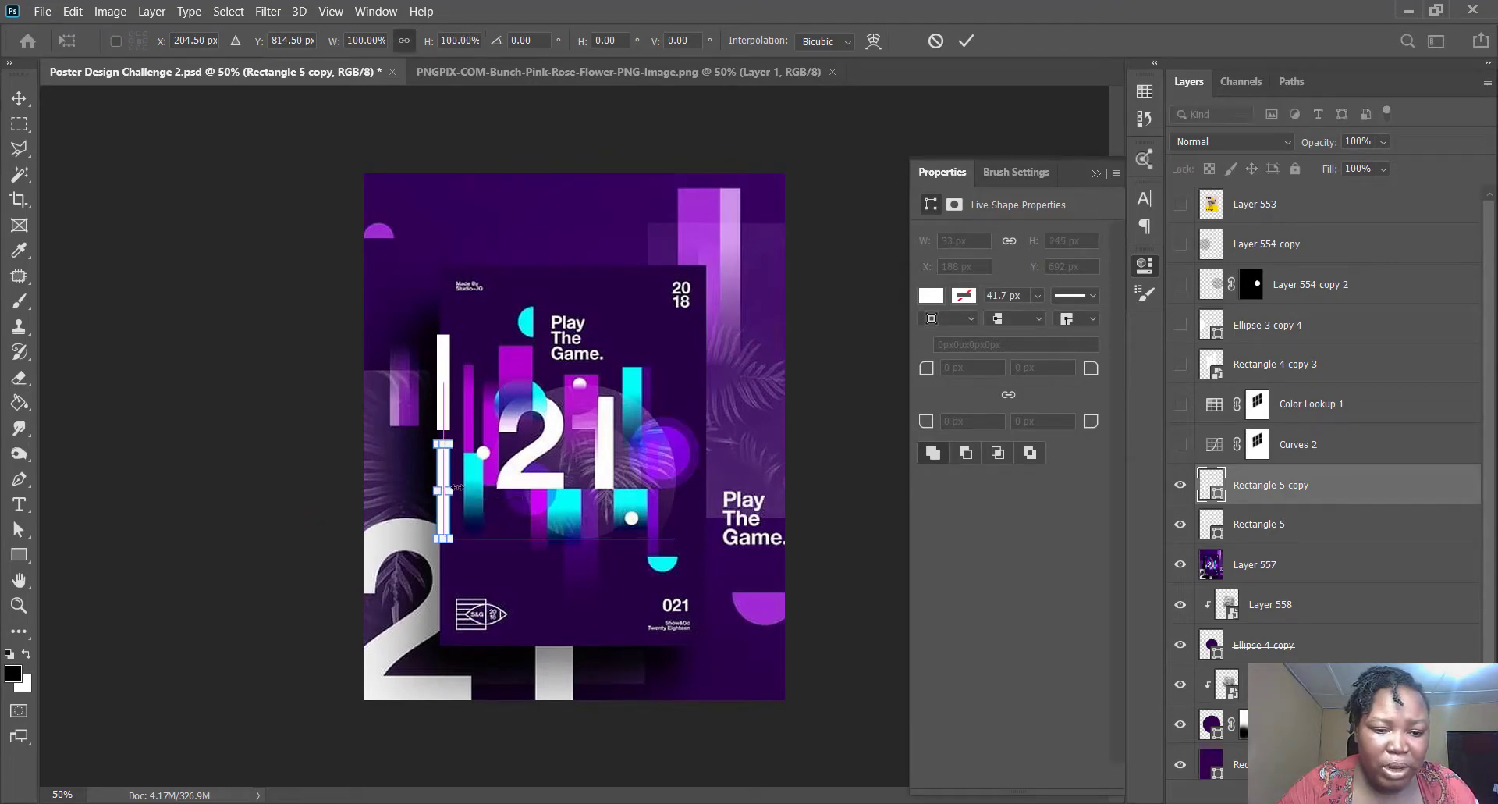
pyautogui.moveTo(452, 487)
pyautogui.mouseDown()
pyautogui.moveTo(482, 492)
pyautogui.moveTo(469, 492)
pyautogui.mouseUp()
pyautogui.press('Return')
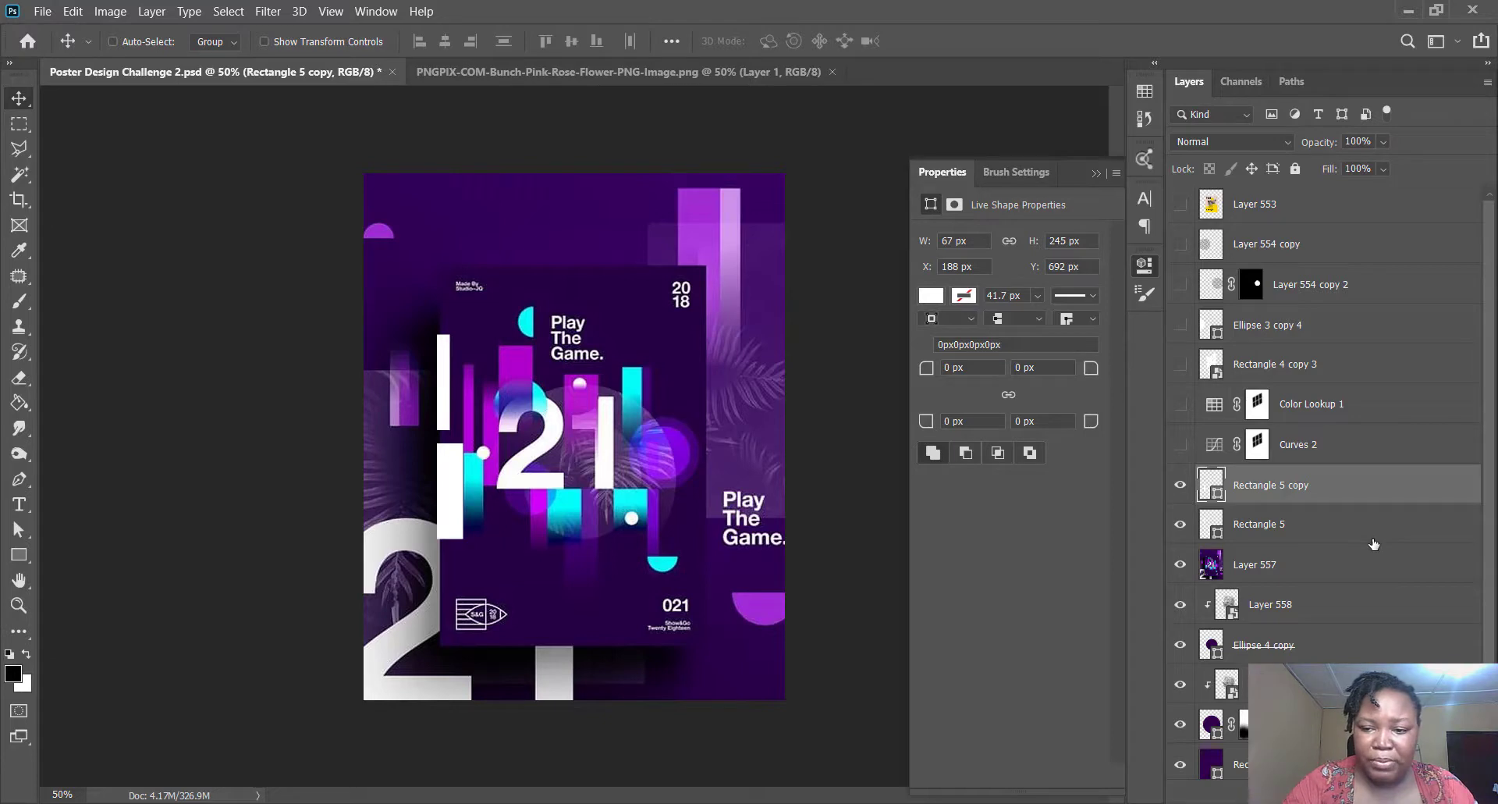
# - Move both white bars together to the lower-left of the canvas, and shift the reference layer to about X -40, Y -220 px
pyautogui.keyDown('shift'); pyautogui.click(1372, 538); pyautogui.keyUp('shift')
pyautogui.moveTo(547, 465); pyautogui.dragTo(516, 582)
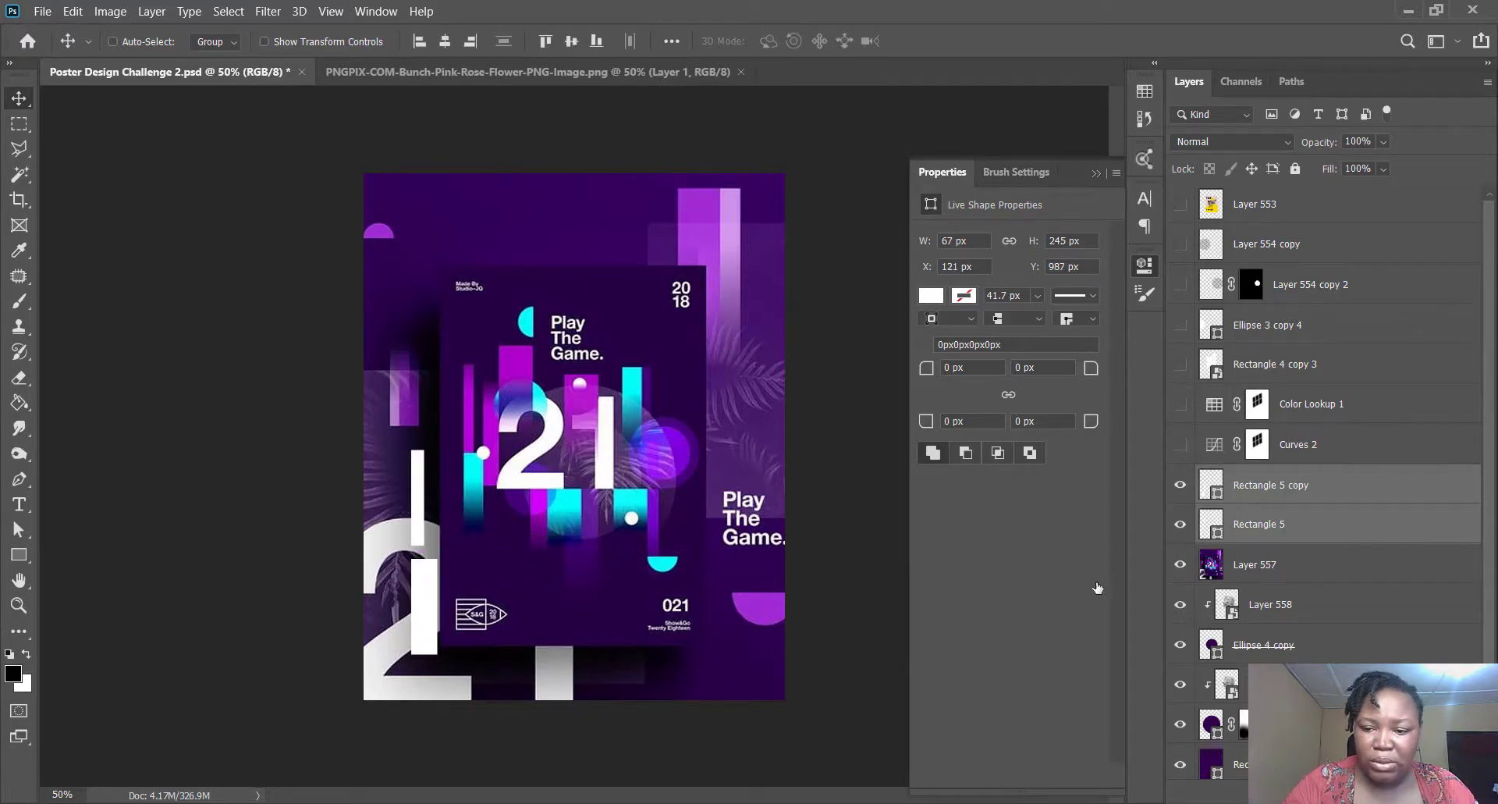
pyautogui.keyDown('ctrl'); pyautogui.click(688, 508); pyautogui.keyUp('ctrl')
pyautogui.moveTo(689, 508); pyautogui.dragTo(763, 433)
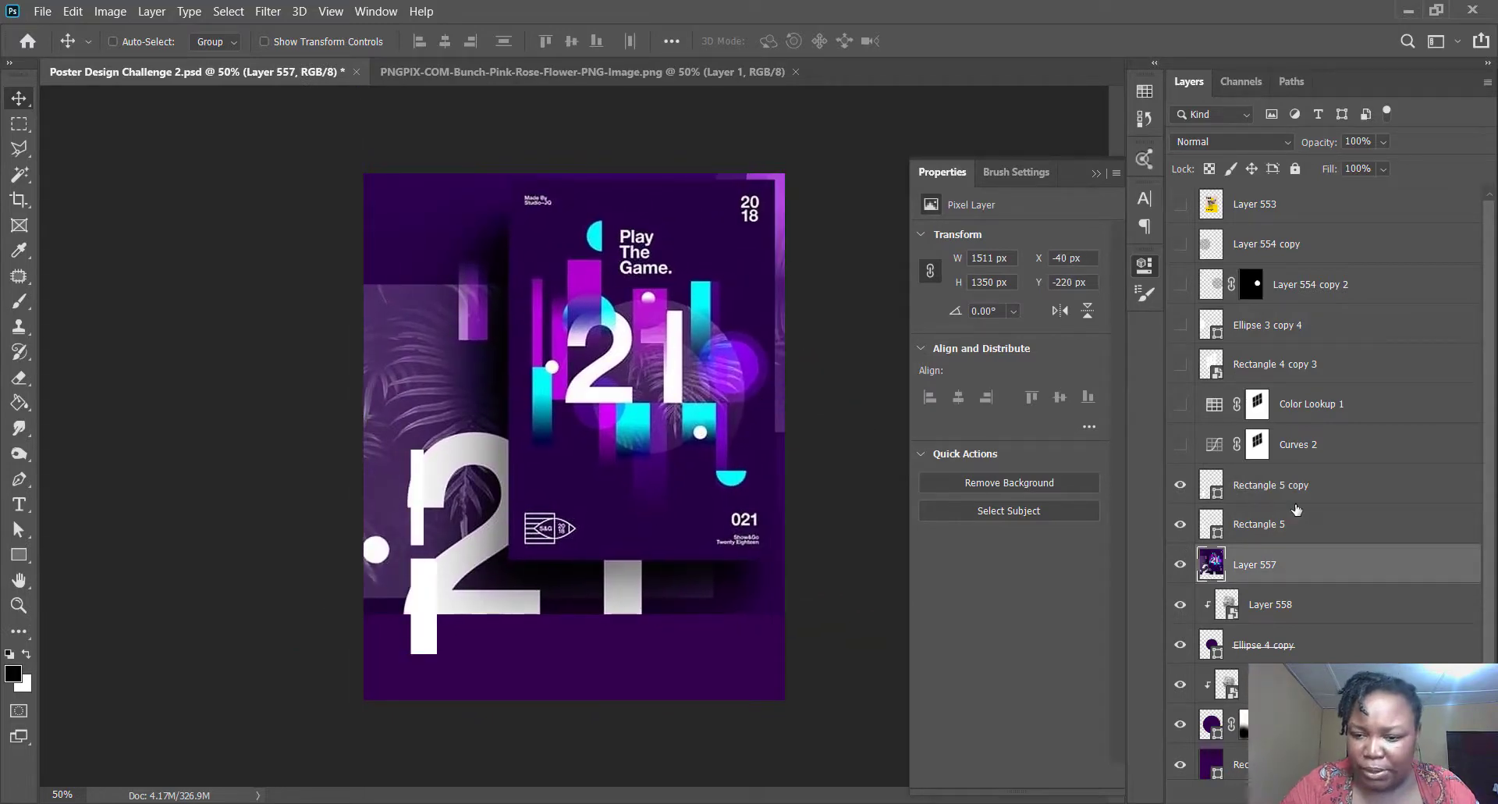
# - Mask the reference layer to a rectangular selection of about 683 × 957 px around its front poster
pyautogui.click(1215, 492)
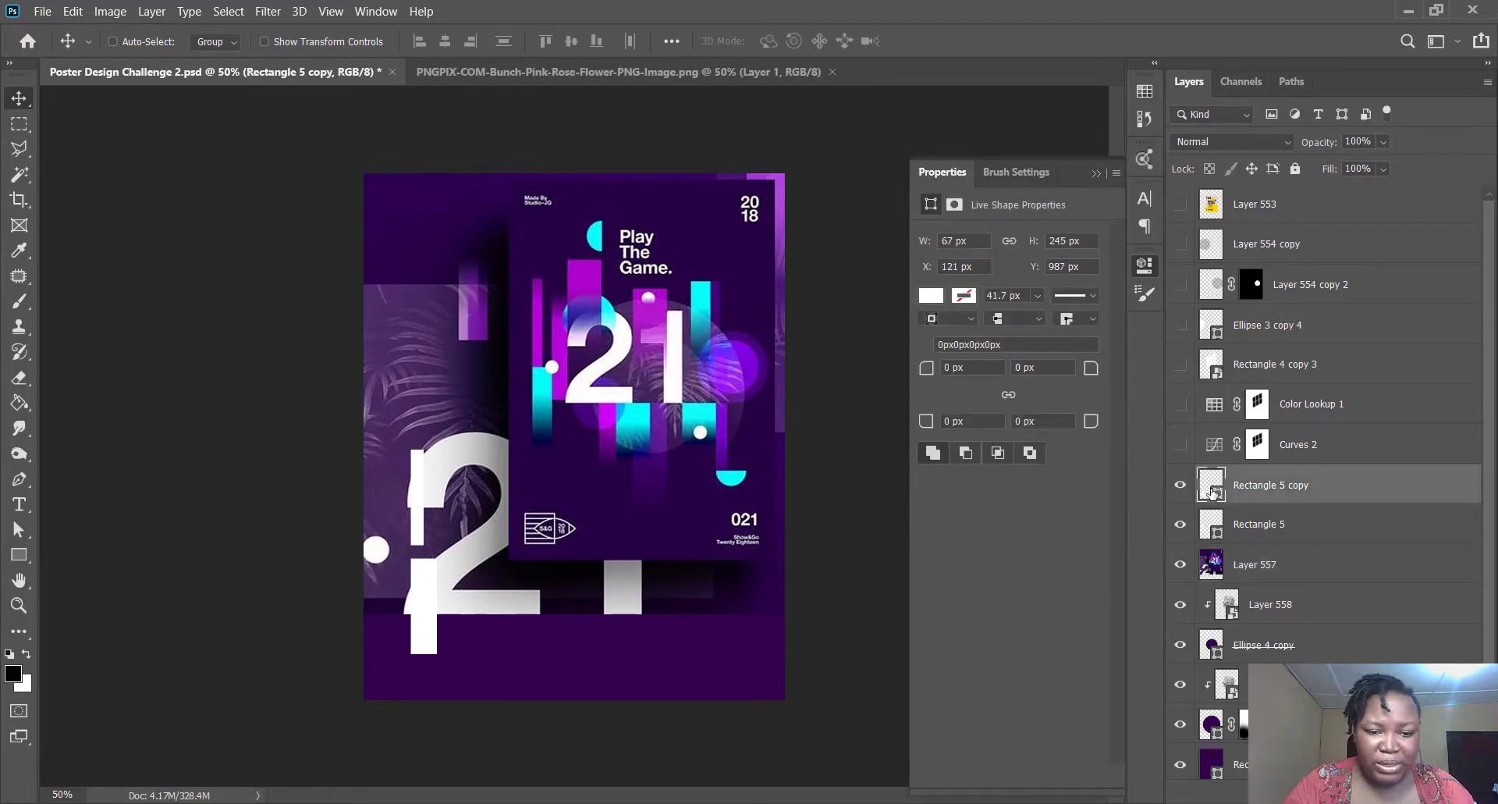
pyautogui.click(1255, 557)
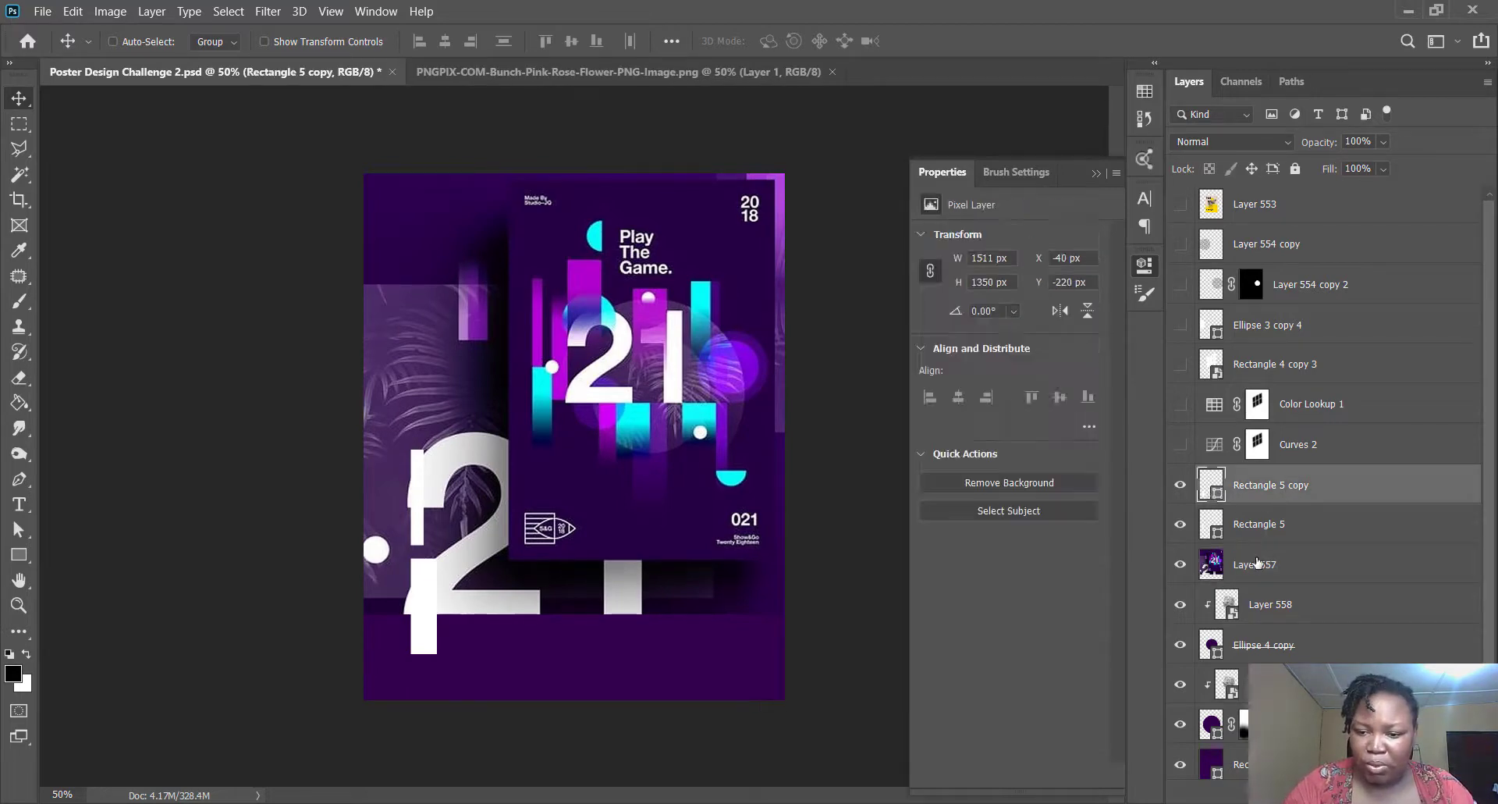
pyautogui.press('m')
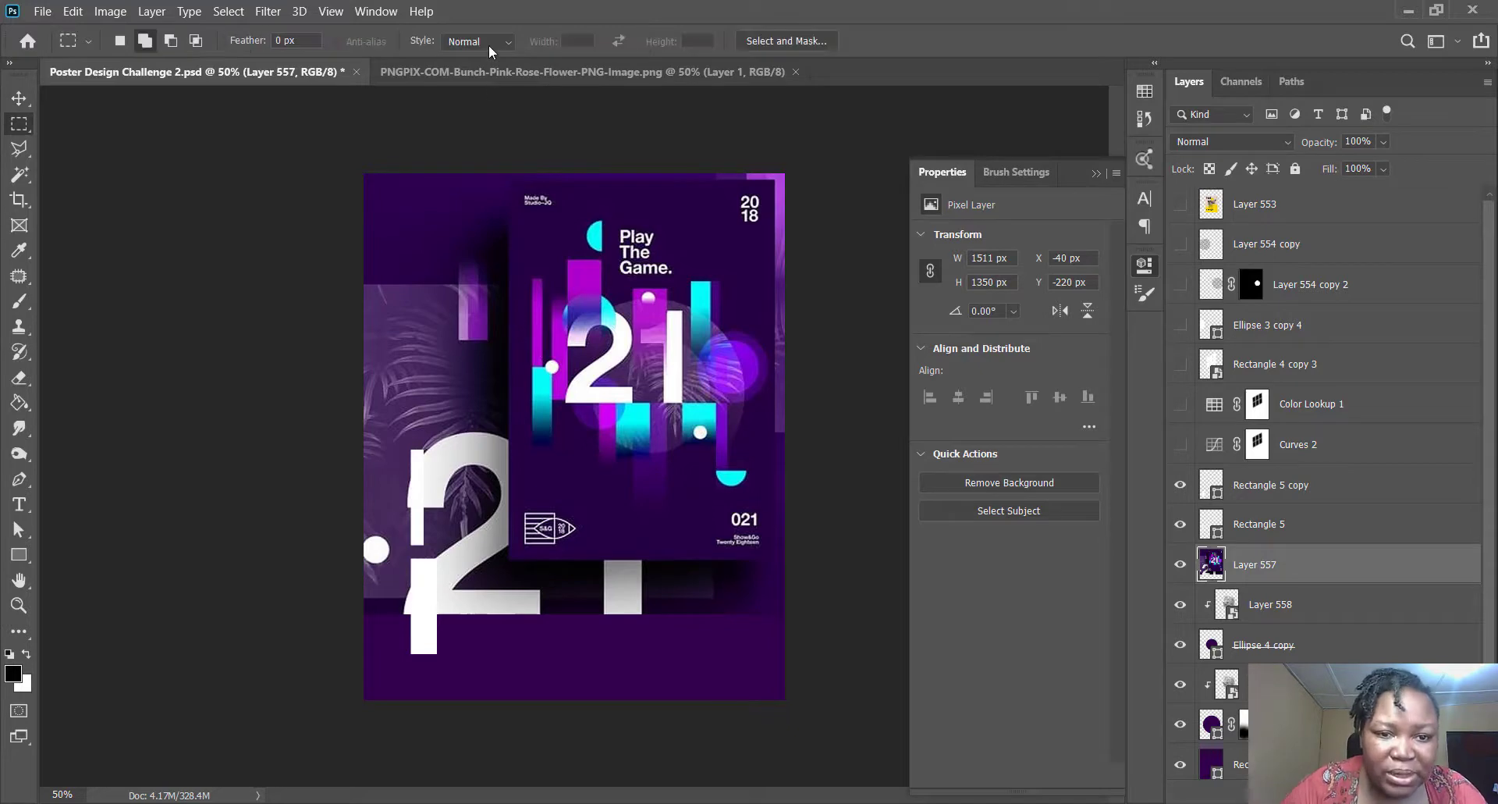
pyautogui.moveTo(509, 186); pyautogui.dragTo(775, 559)
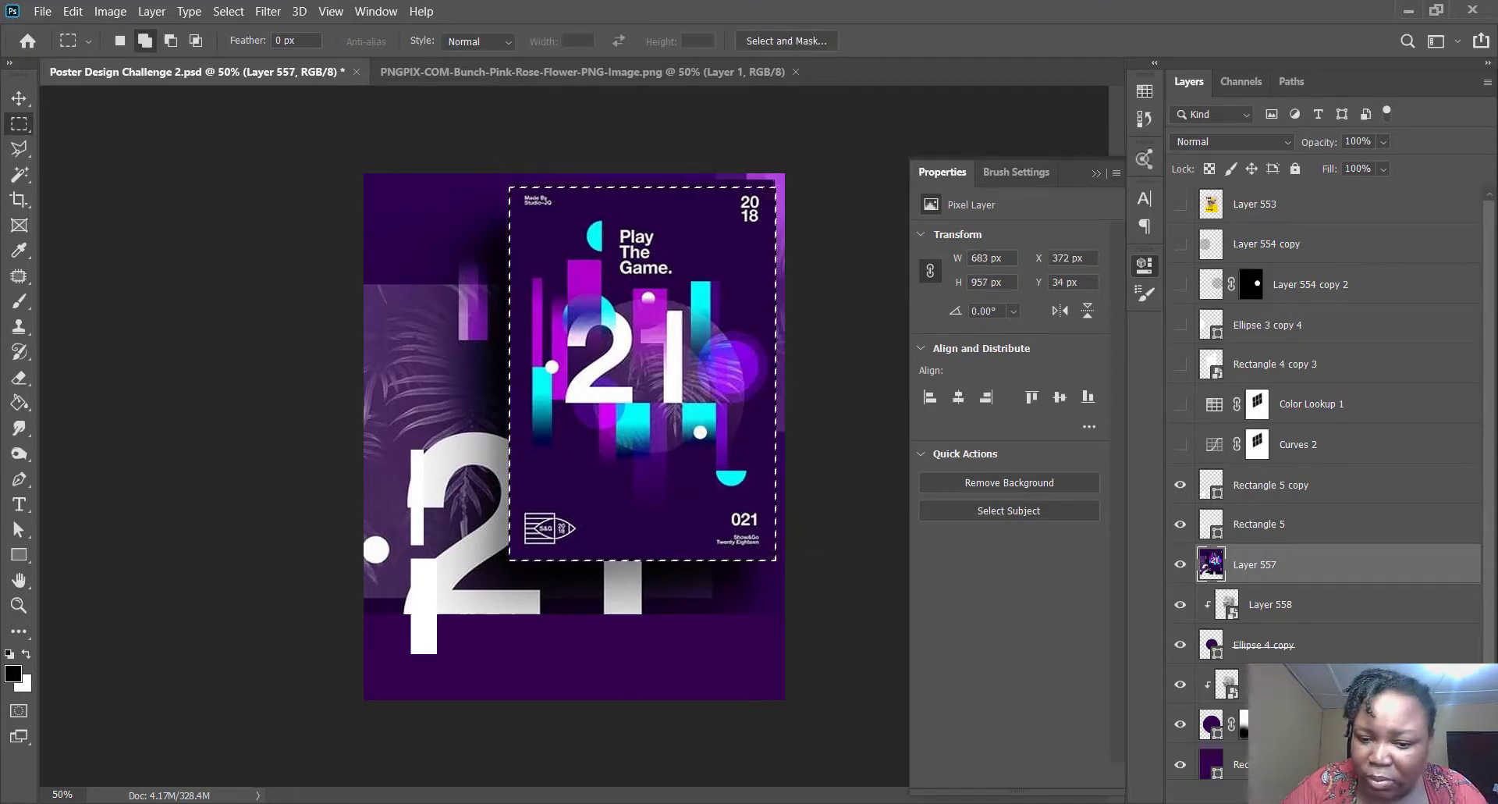
pyautogui.click(1302, 793)
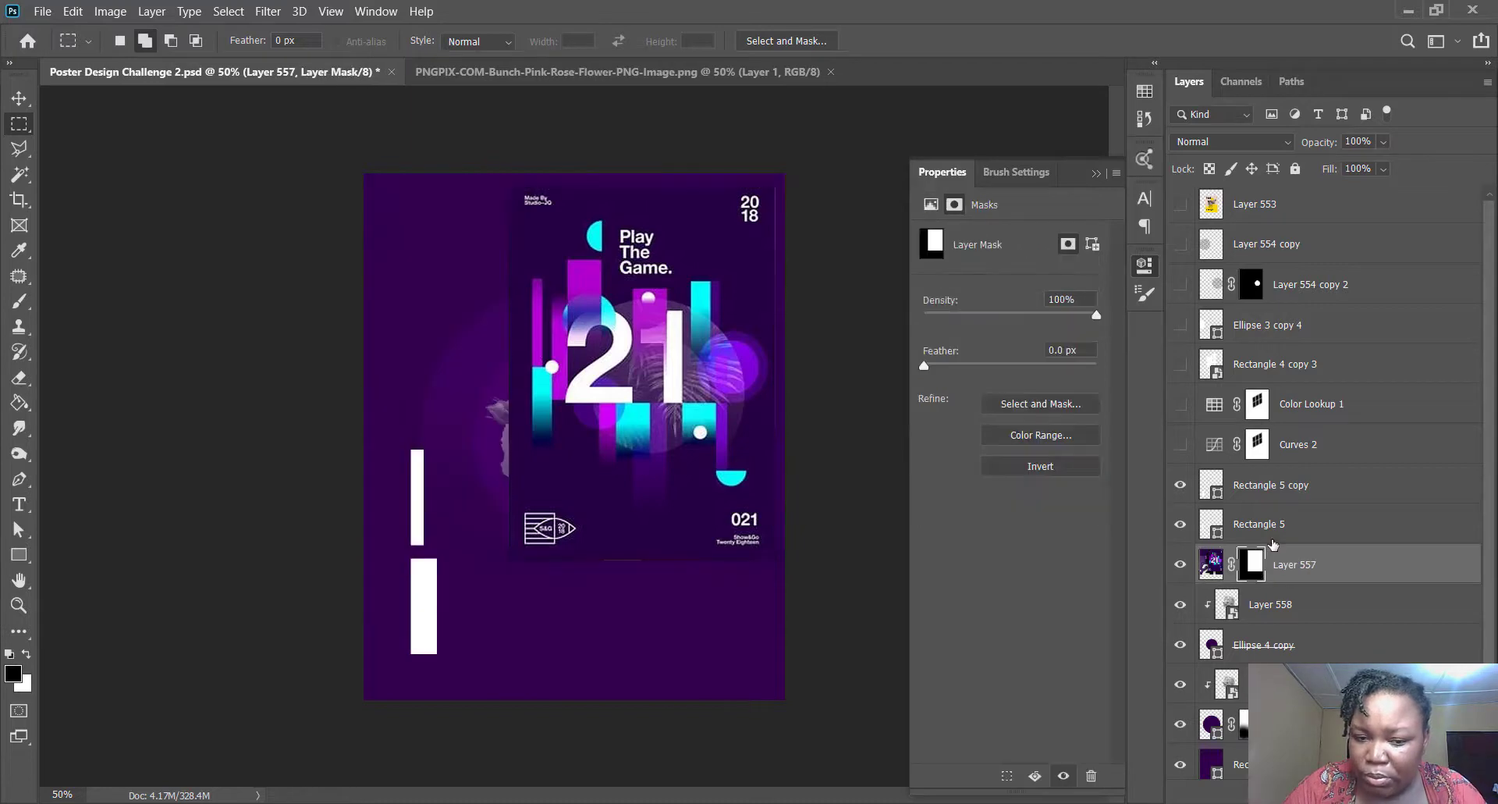
pyautogui.press('v')
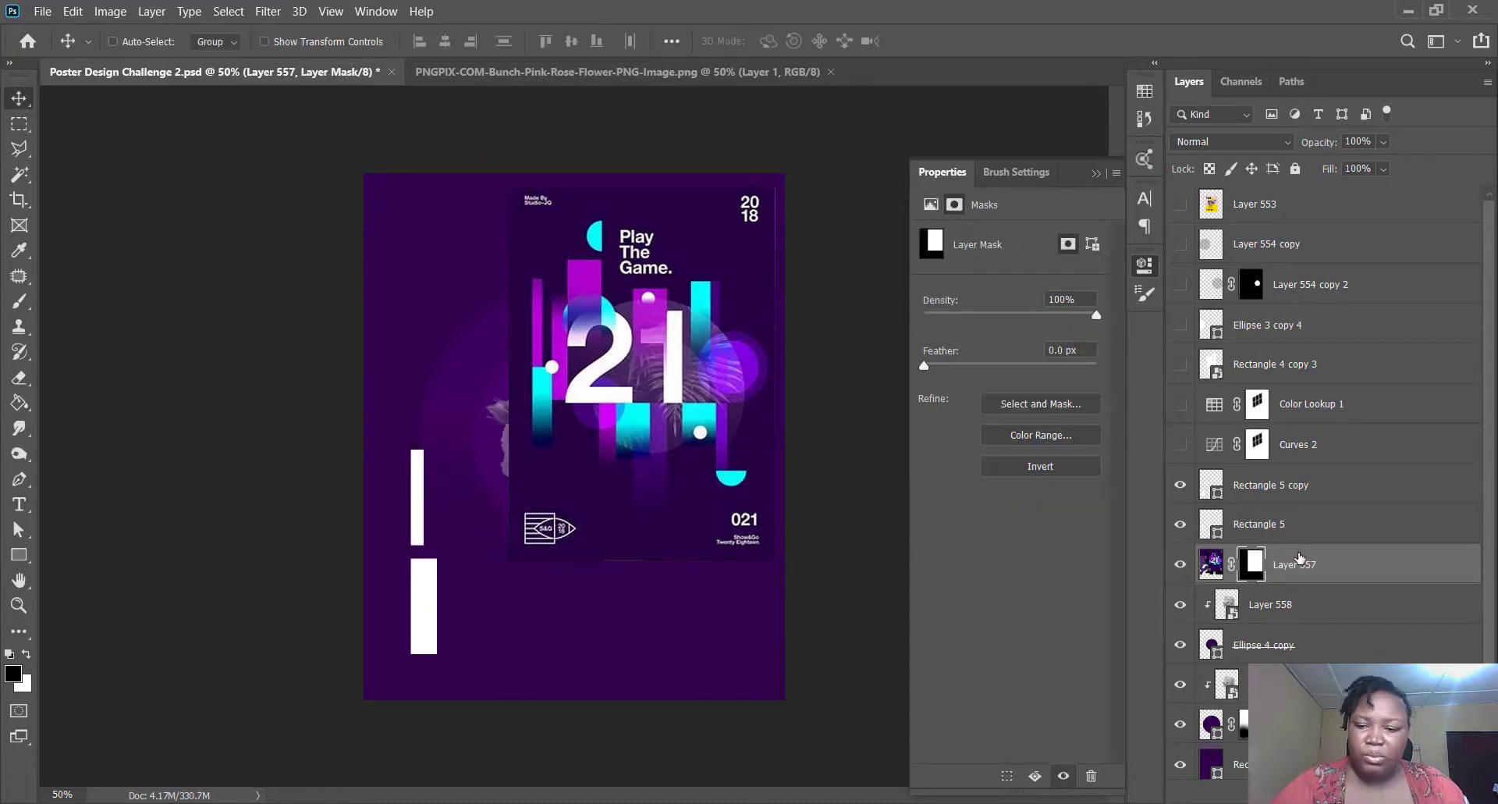
# - Duplicate the 67 px wide bar and place the copy just to its right, at X 192, Y 848 px
pyautogui.click(1286, 491)
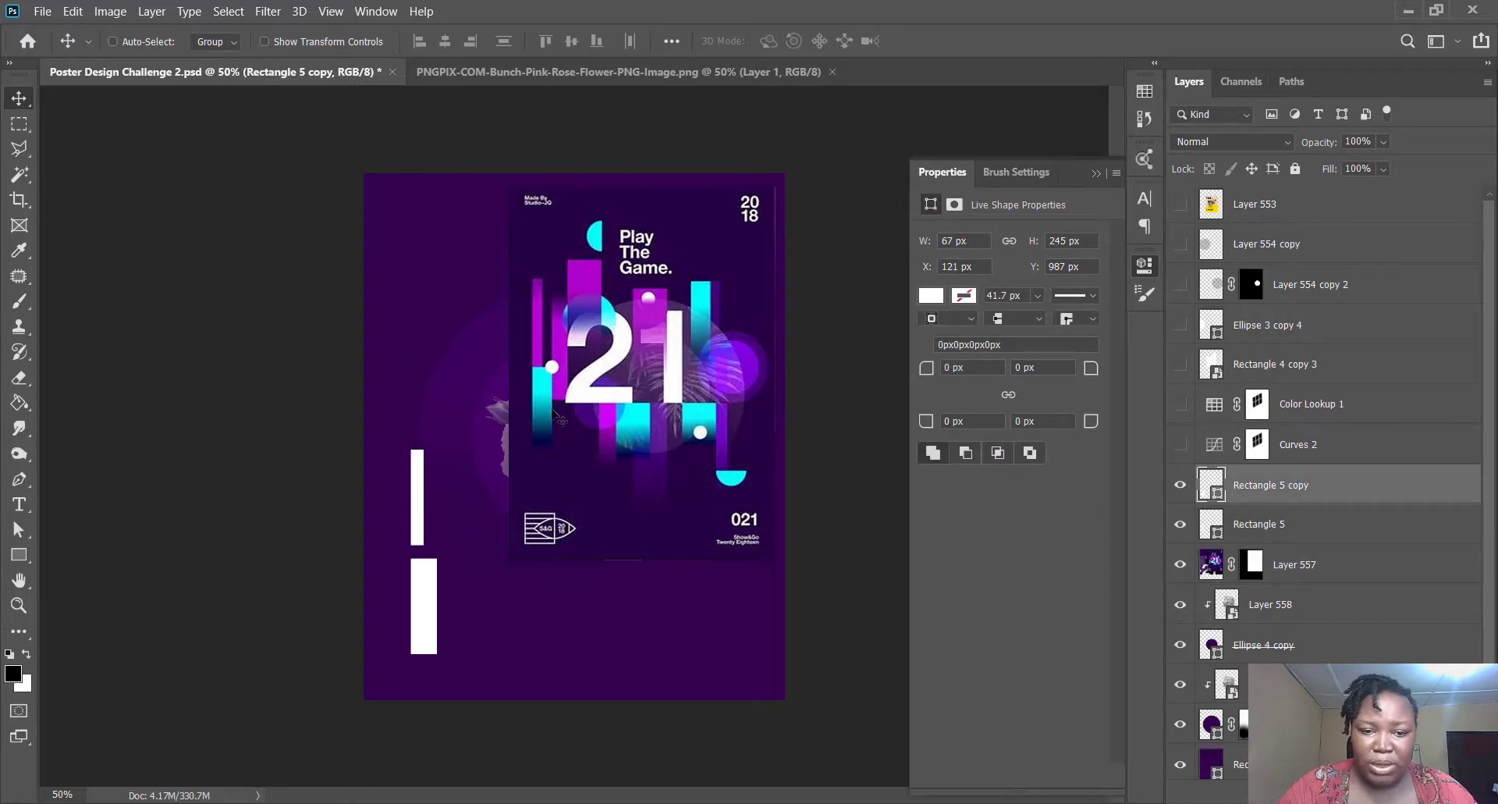
pyautogui.hotkey('ctrl', 'j')
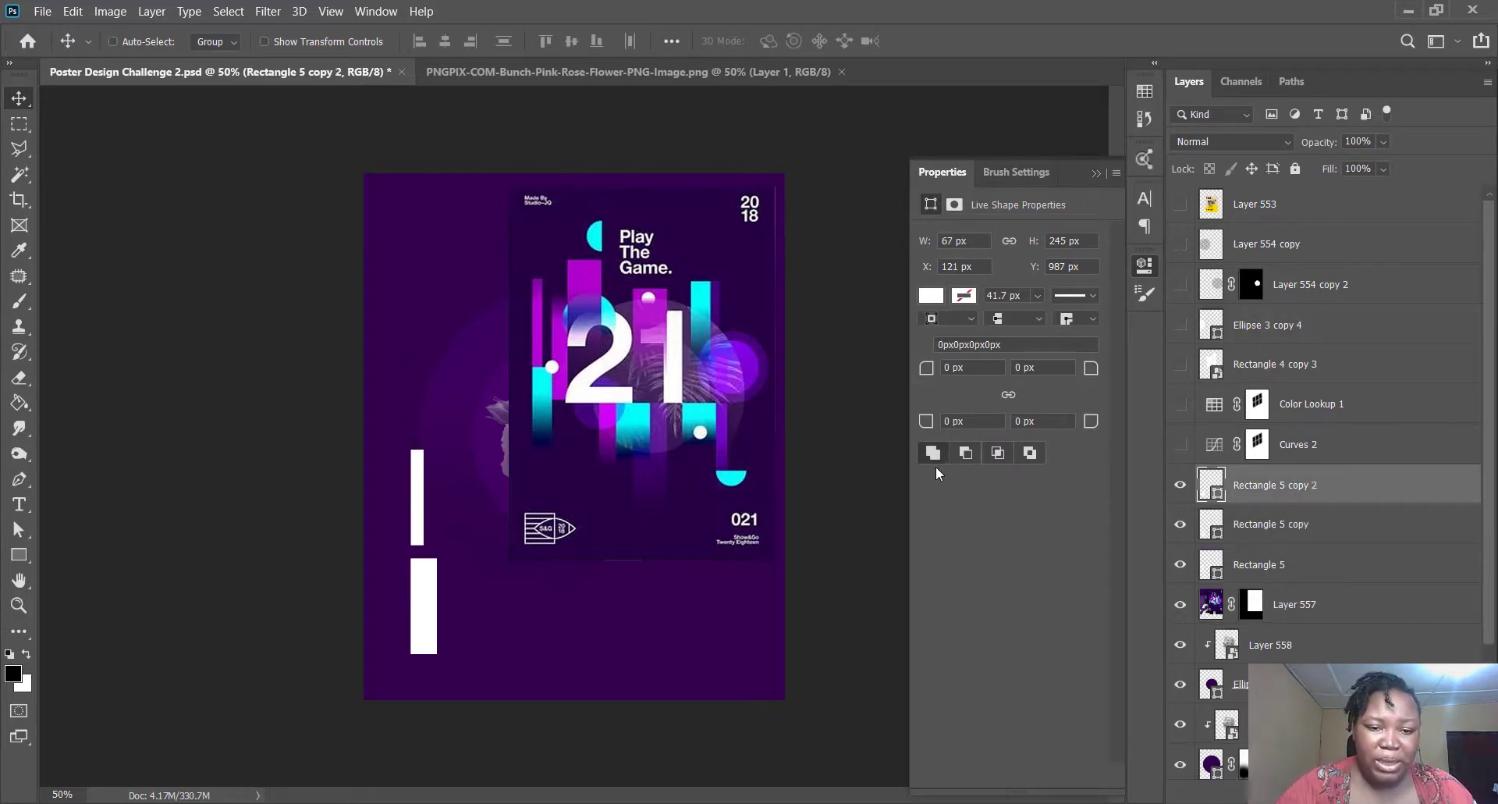
pyautogui.moveTo(529, 544); pyautogui.dragTo(559, 488)
pyautogui.press('ctrl')
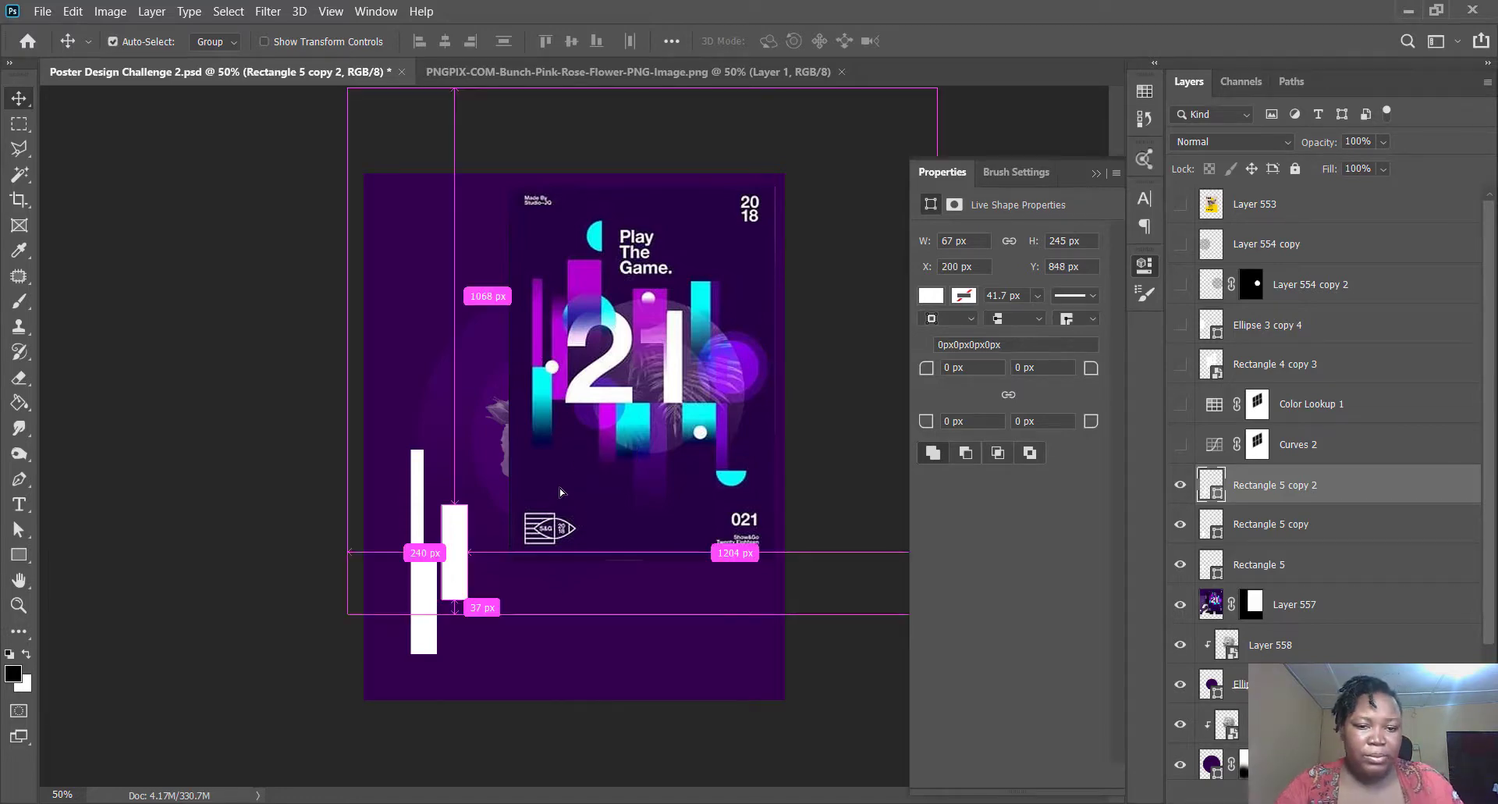
pyautogui.press('Left')
pyautogui.press('Left')
pyautogui.press('Left')
pyautogui.press('Left')
pyautogui.press('Left')
pyautogui.press('Left')
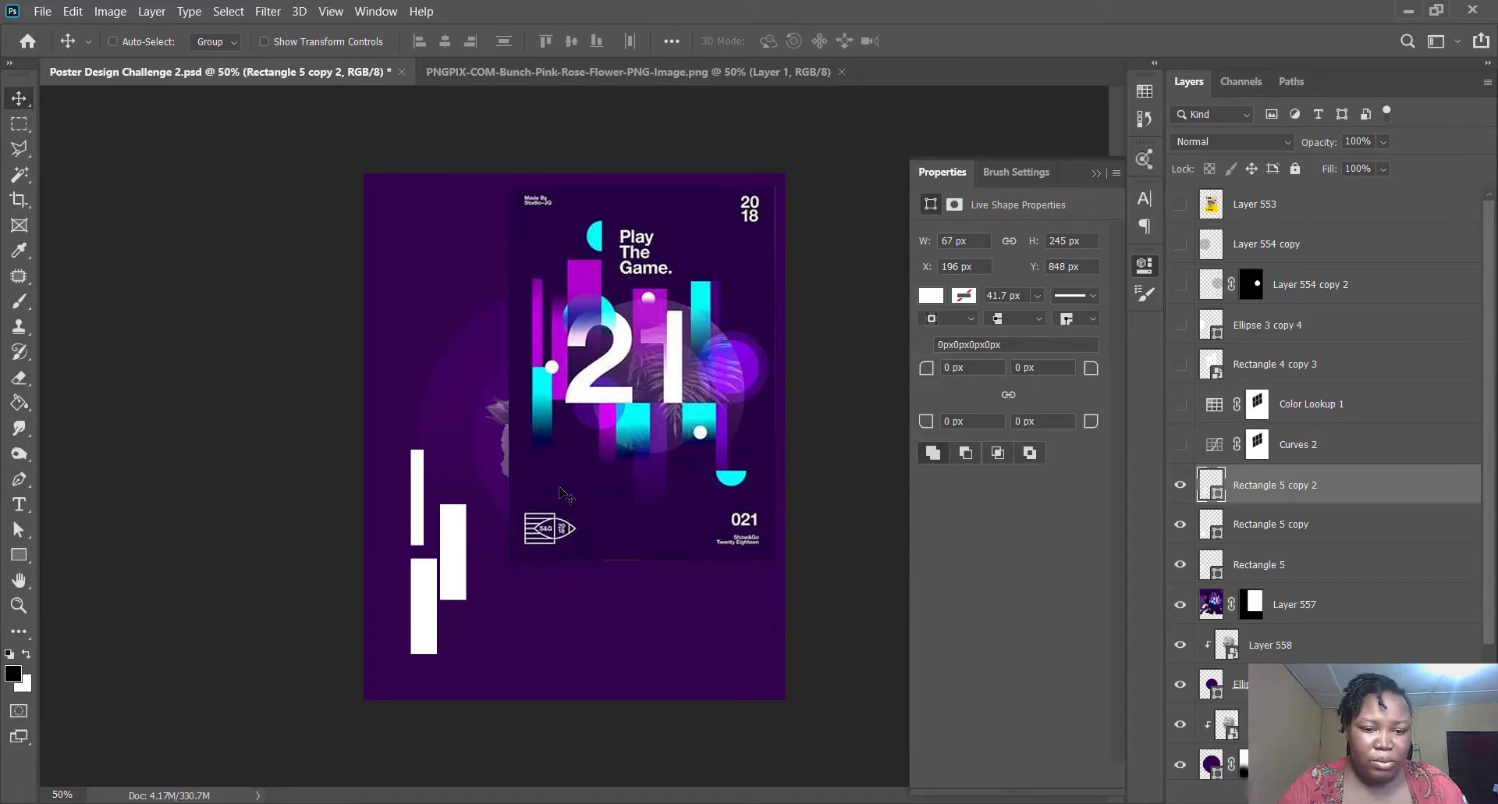
pyautogui.press('Left')
pyautogui.press('Left')
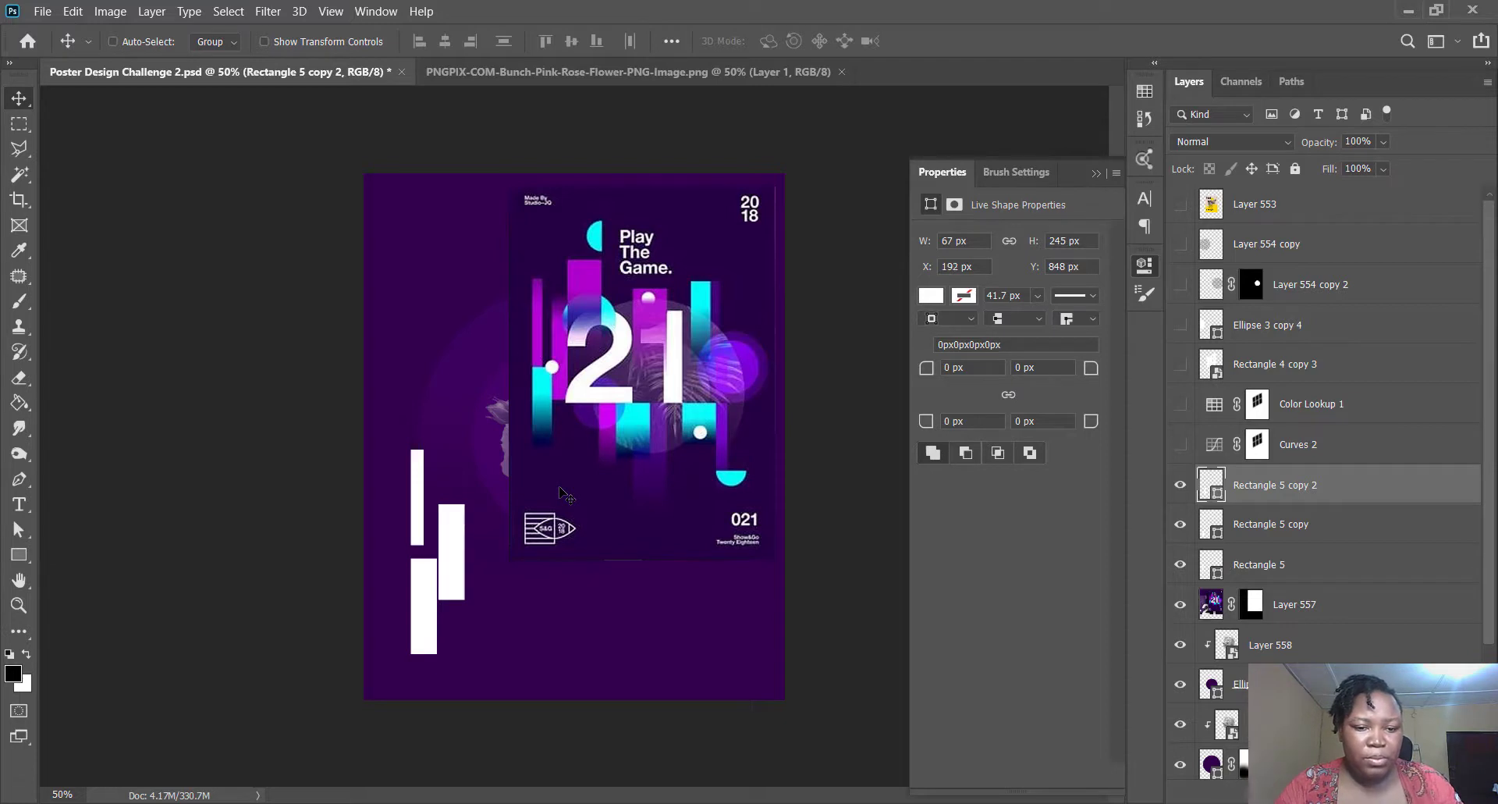
# - Stretch the new bar upward to 385 px tall and place a copy of it to its right at X 278, Y 638 px
pyautogui.hotkey('ctrl', 't')
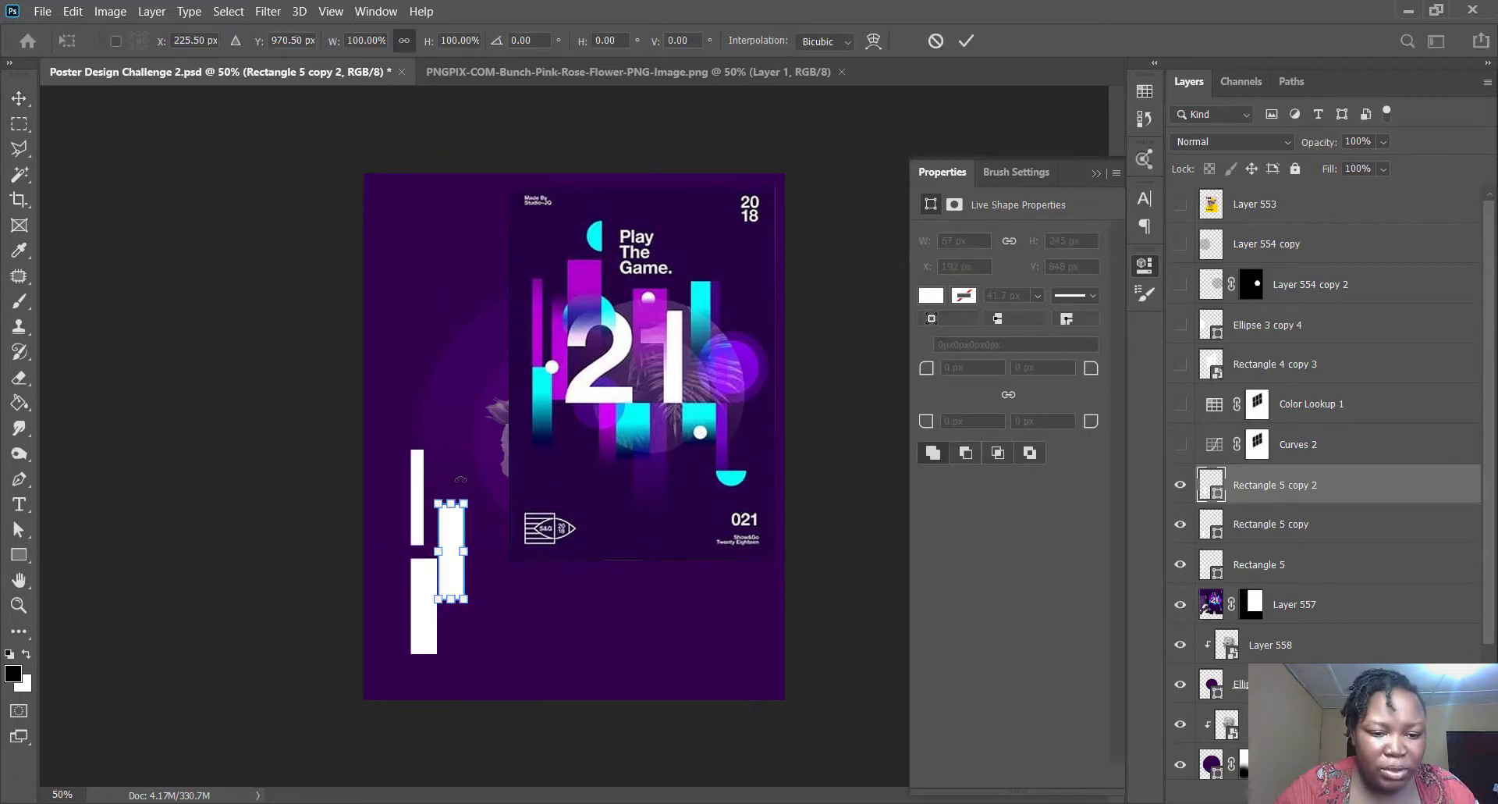
pyautogui.moveTo(452, 501); pyautogui.dragTo(450, 450)
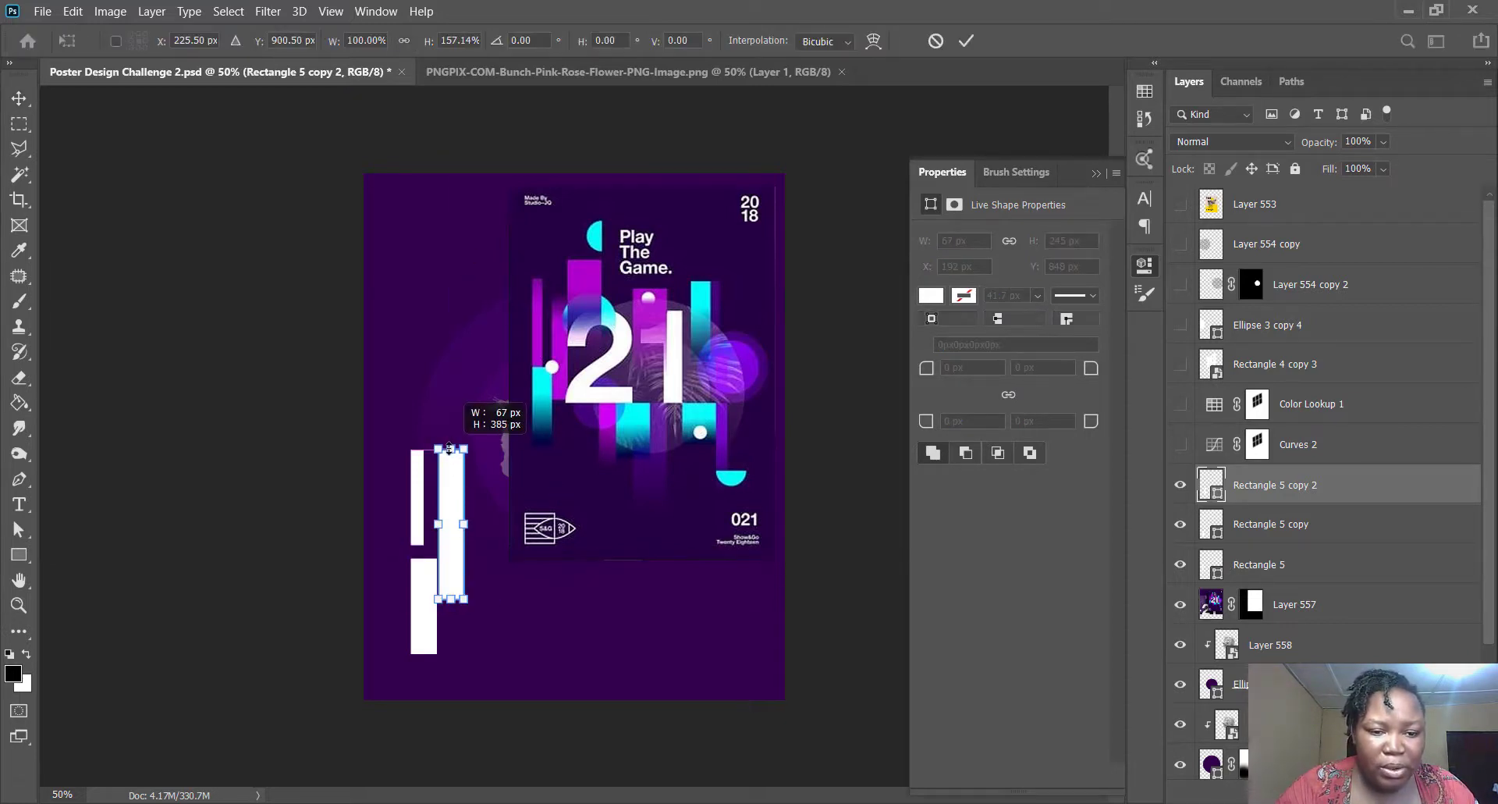
pyautogui.press('Return')
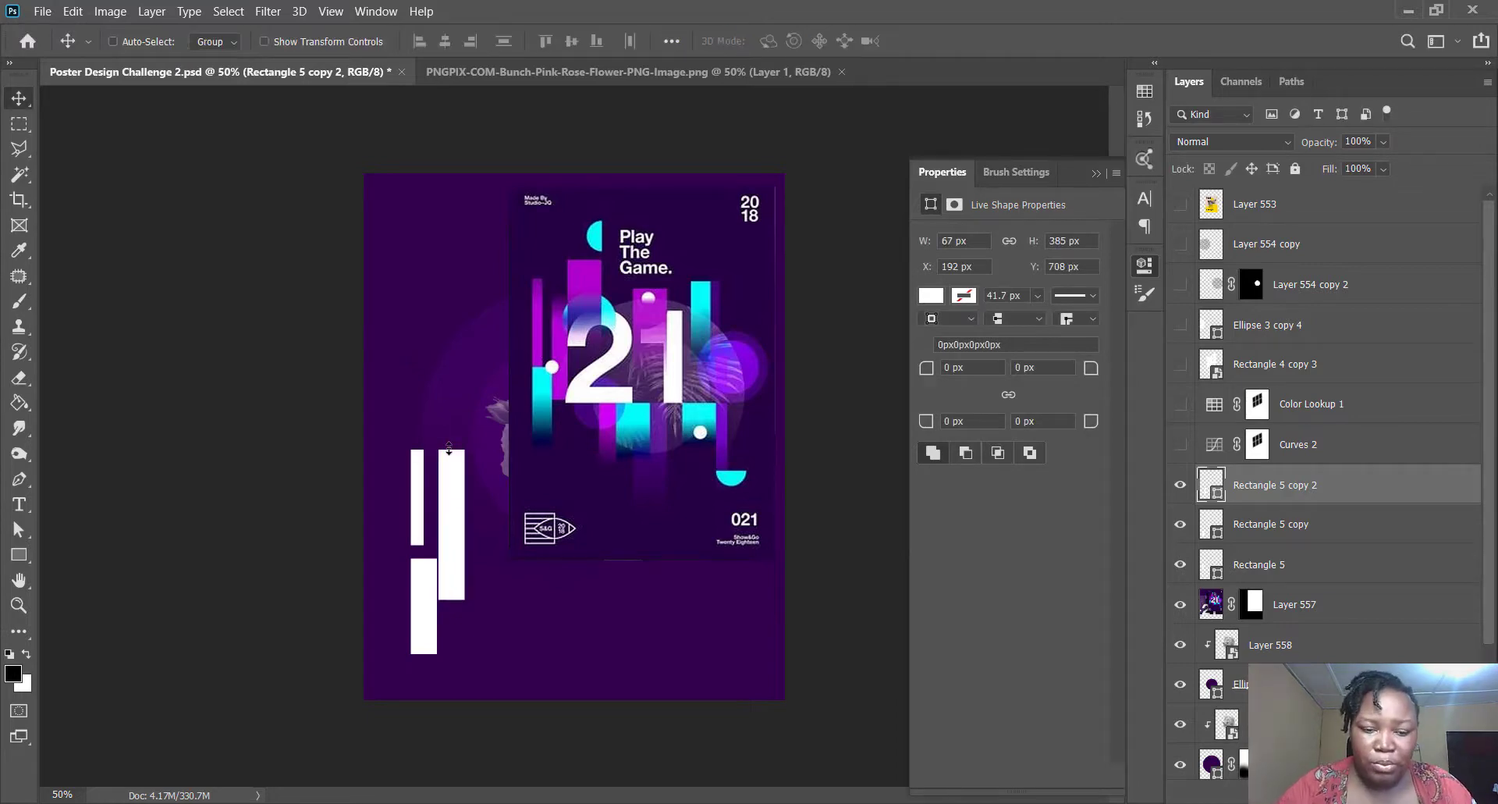
pyautogui.moveTo(449, 449); pyautogui.dragTo(521, 495)
pyautogui.hotkey('ctrl', 't')
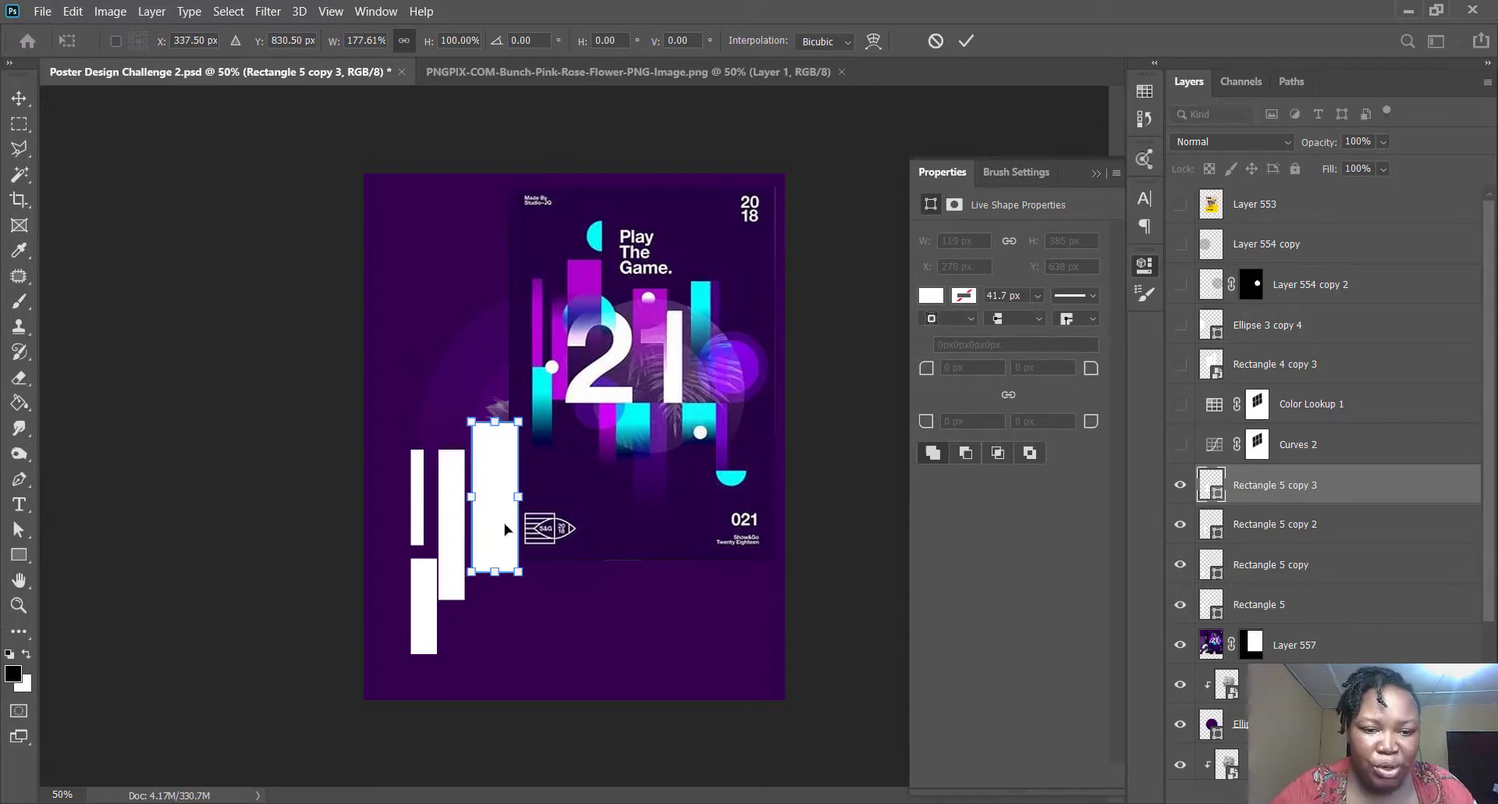
pyautogui.moveTo(540, 506); pyautogui.dragTo(539, 503)
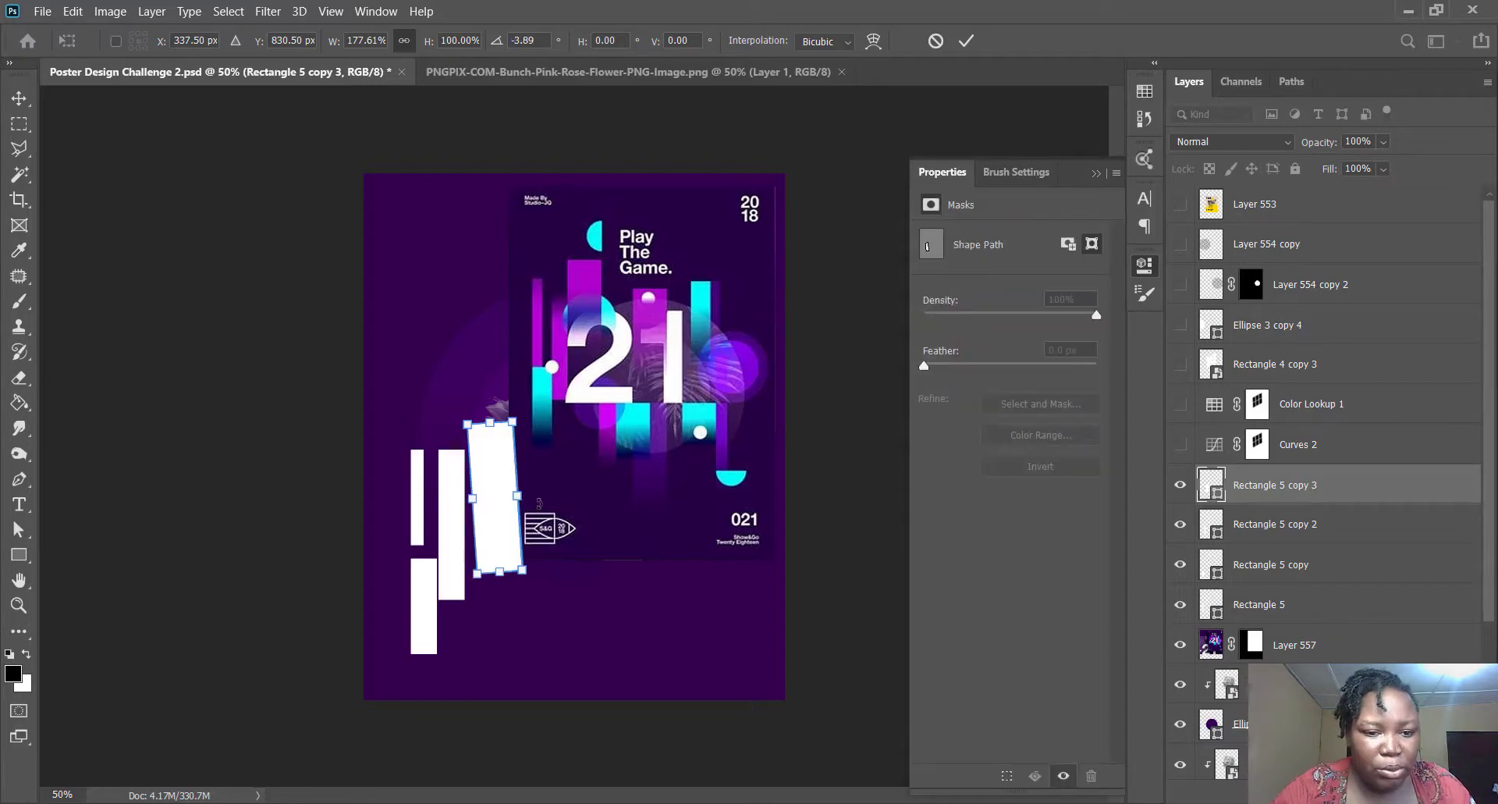
pyautogui.hotkey('ctrl', 'z')
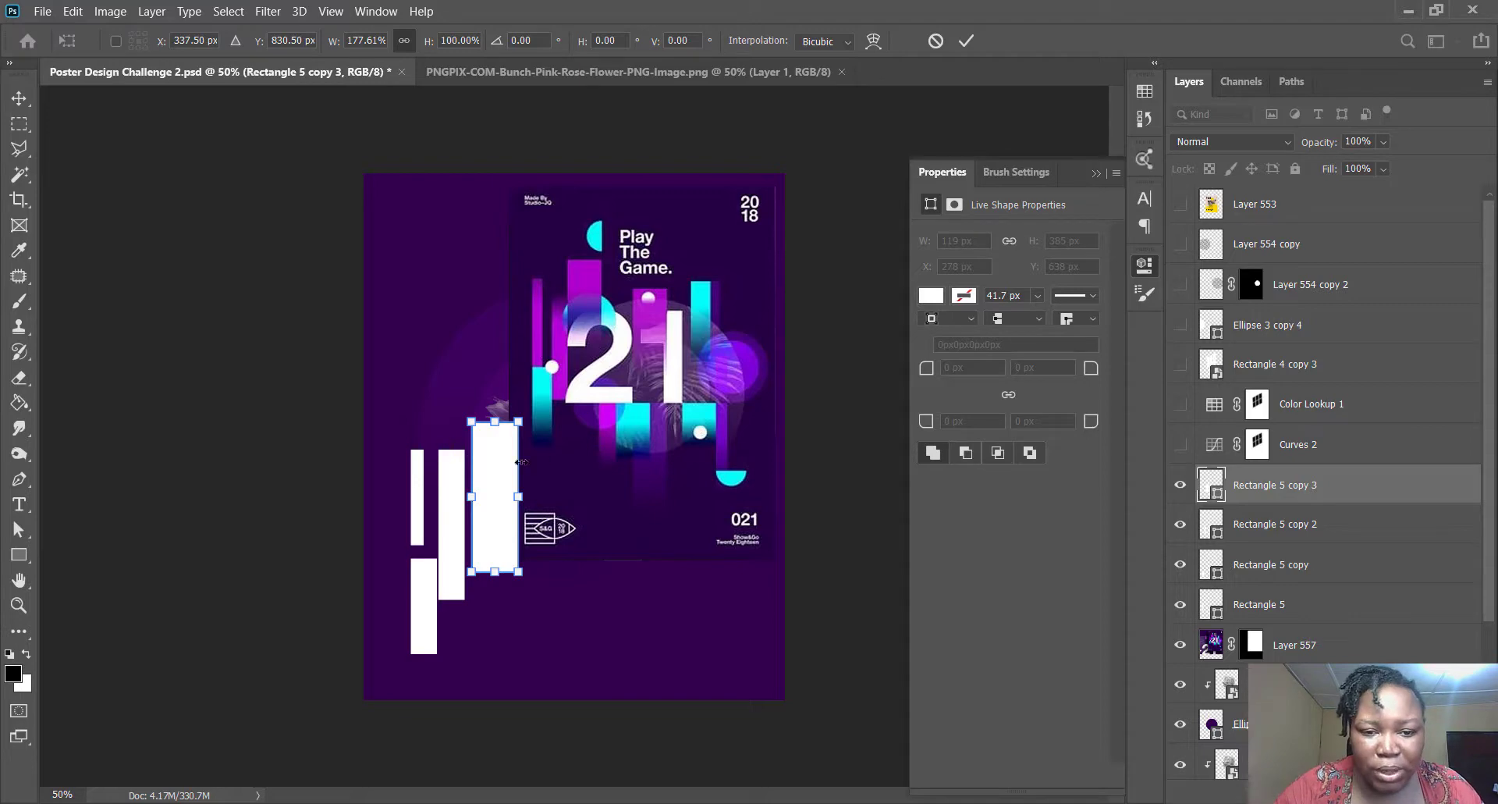
pyautogui.moveTo(521, 461); pyautogui.dragTo(598, 461)
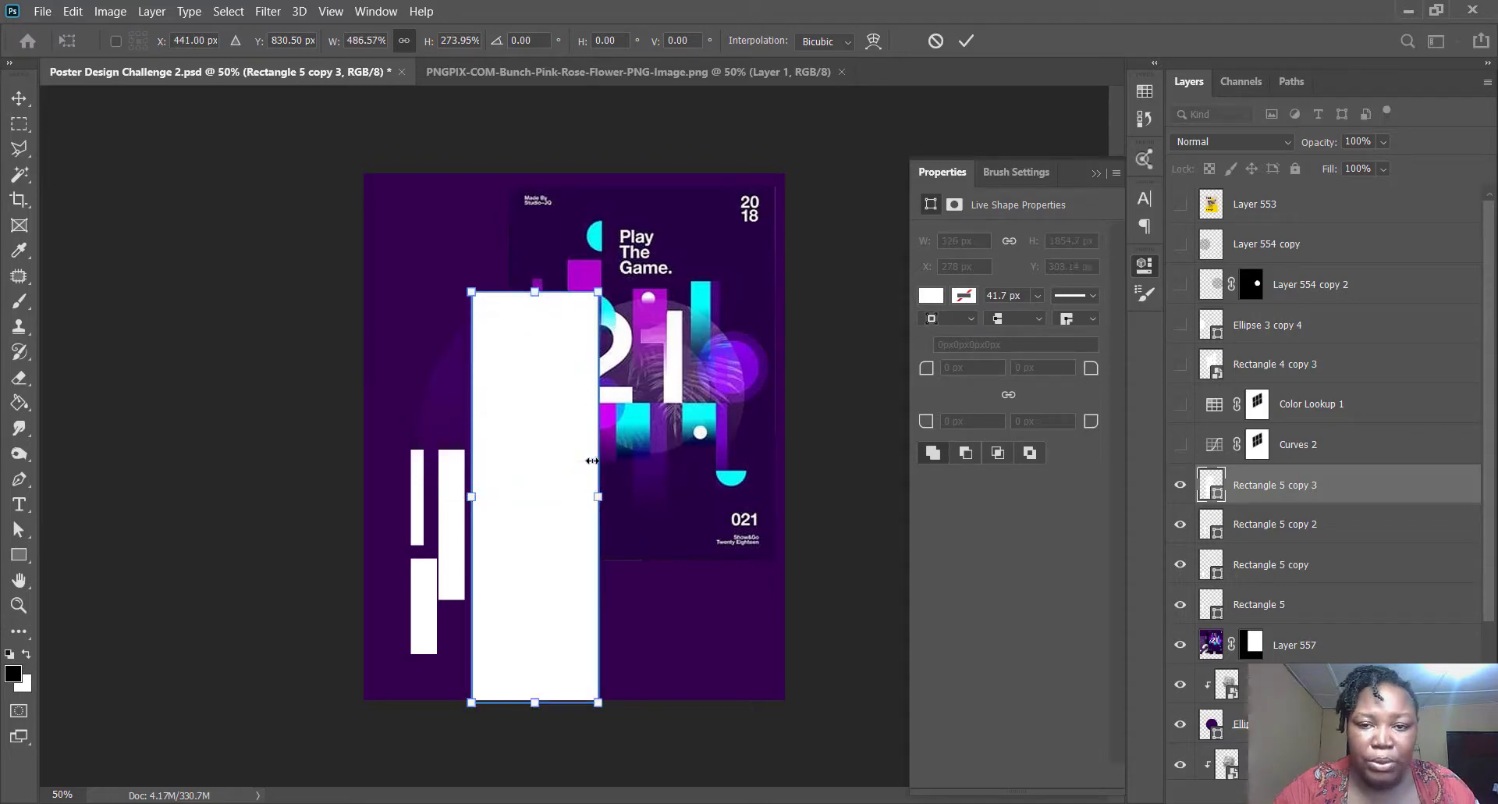
pyautogui.click(933, 41)
pyautogui.click(1178, 488)
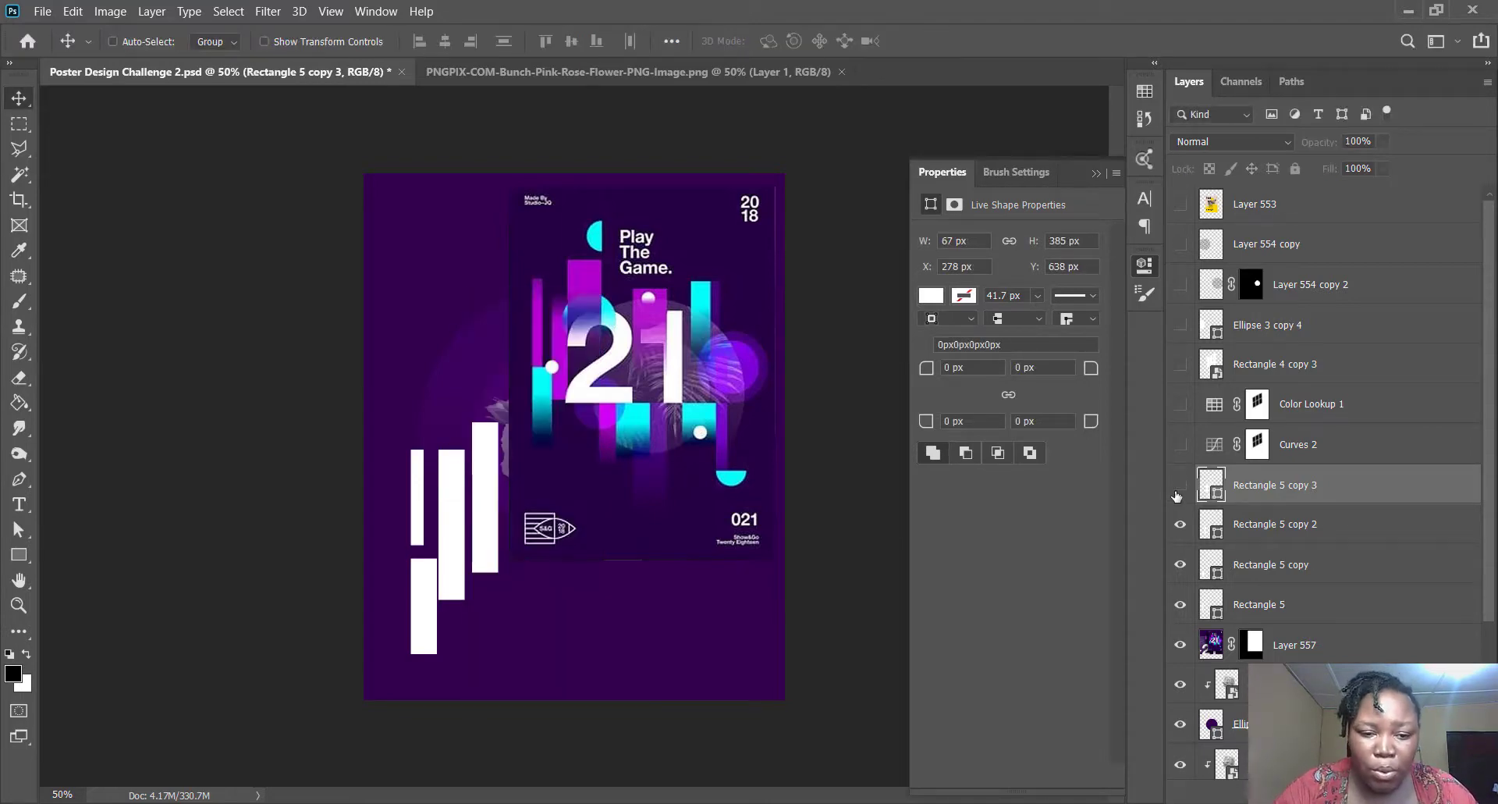
pyautogui.click(1178, 486)
# - Widen the newest tall bar to about 131 px and copy it twice to the right, narrowing the last copy to 69 × 385 px
pyautogui.hotkey('ctrl', 't')
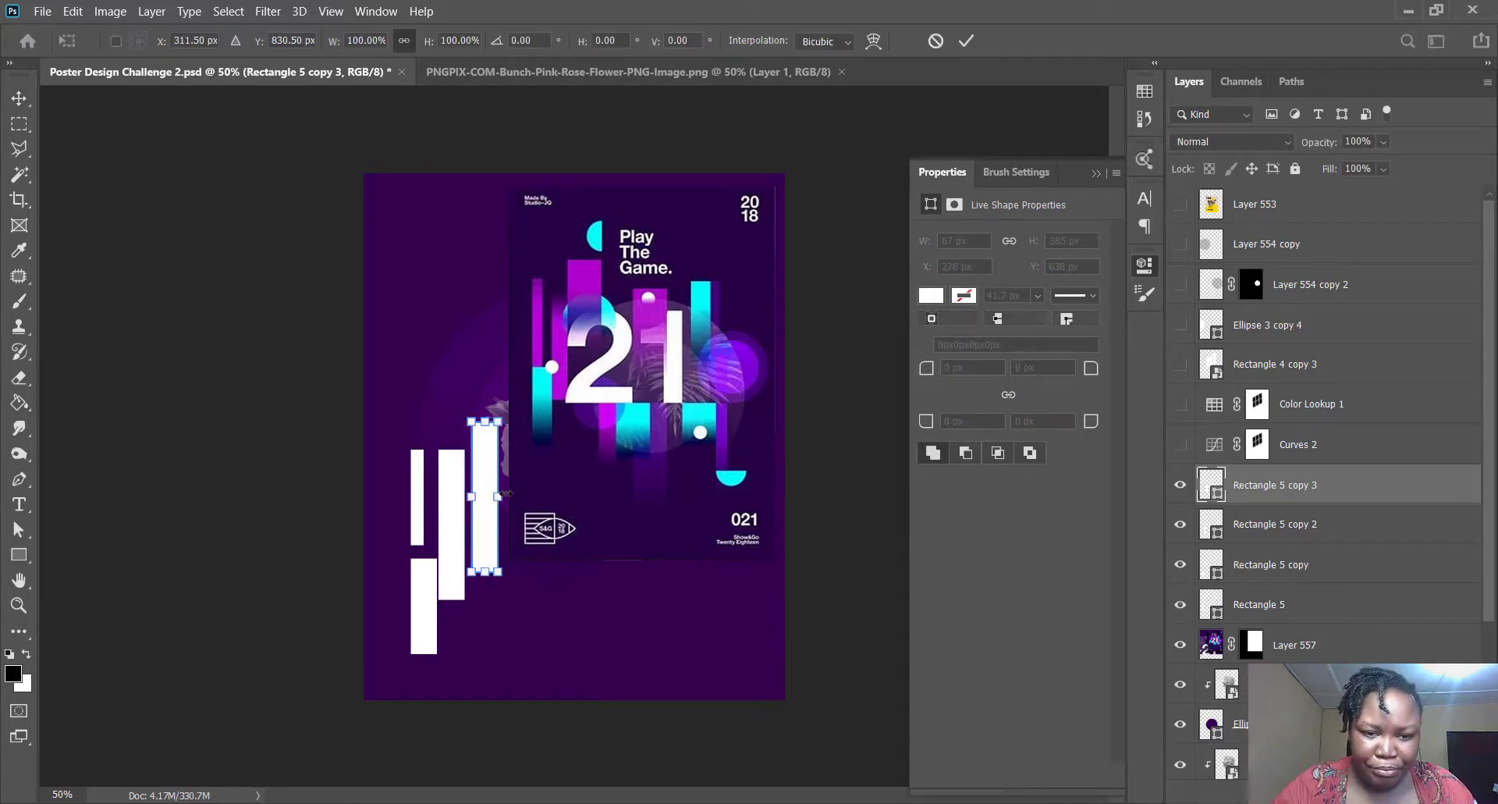
pyautogui.moveTo(506, 493); pyautogui.dragTo(659, 519)
pyautogui.press('Escape')
pyautogui.hotkey('ctrl', 't')
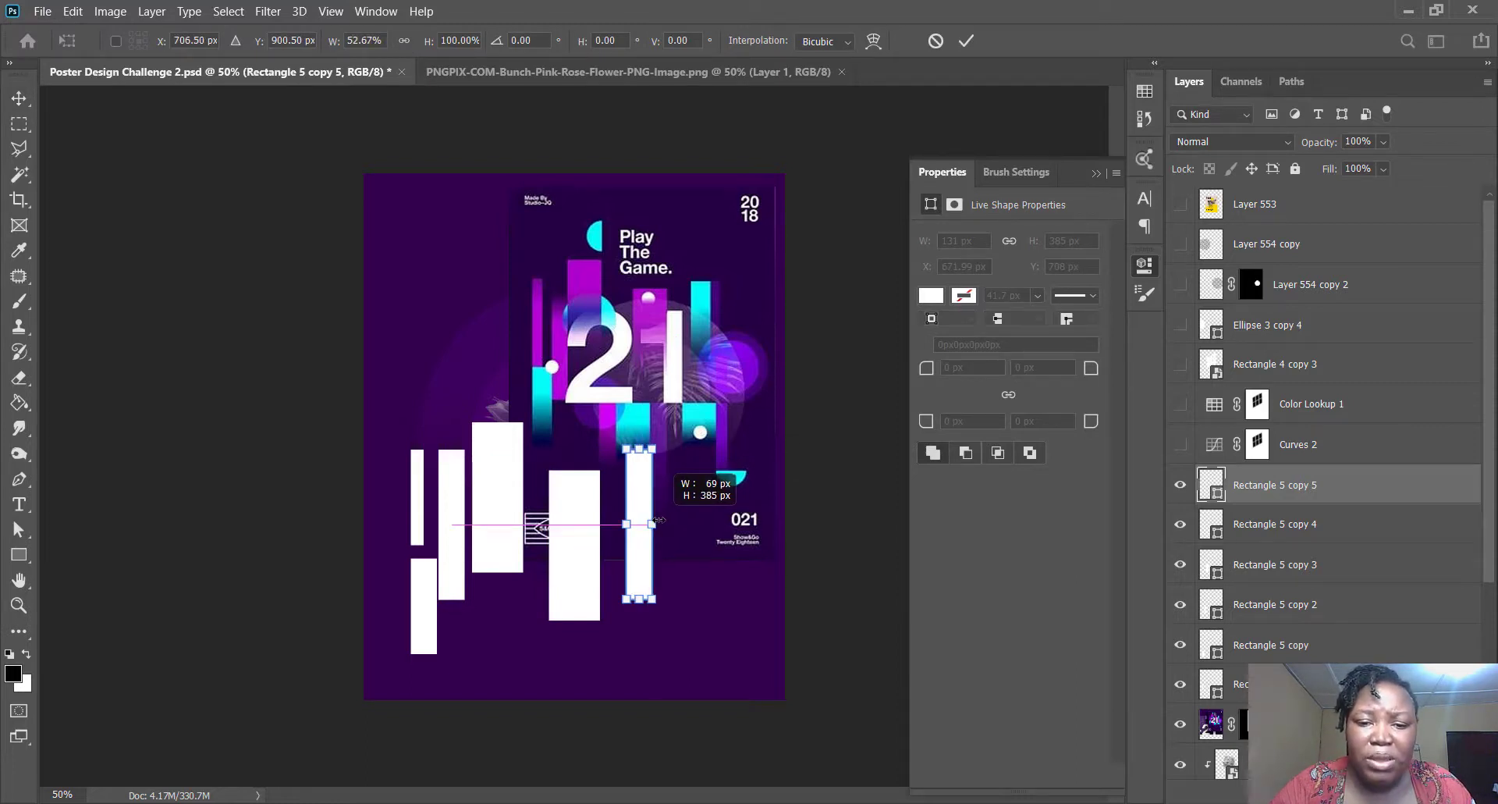
pyautogui.press('Return')
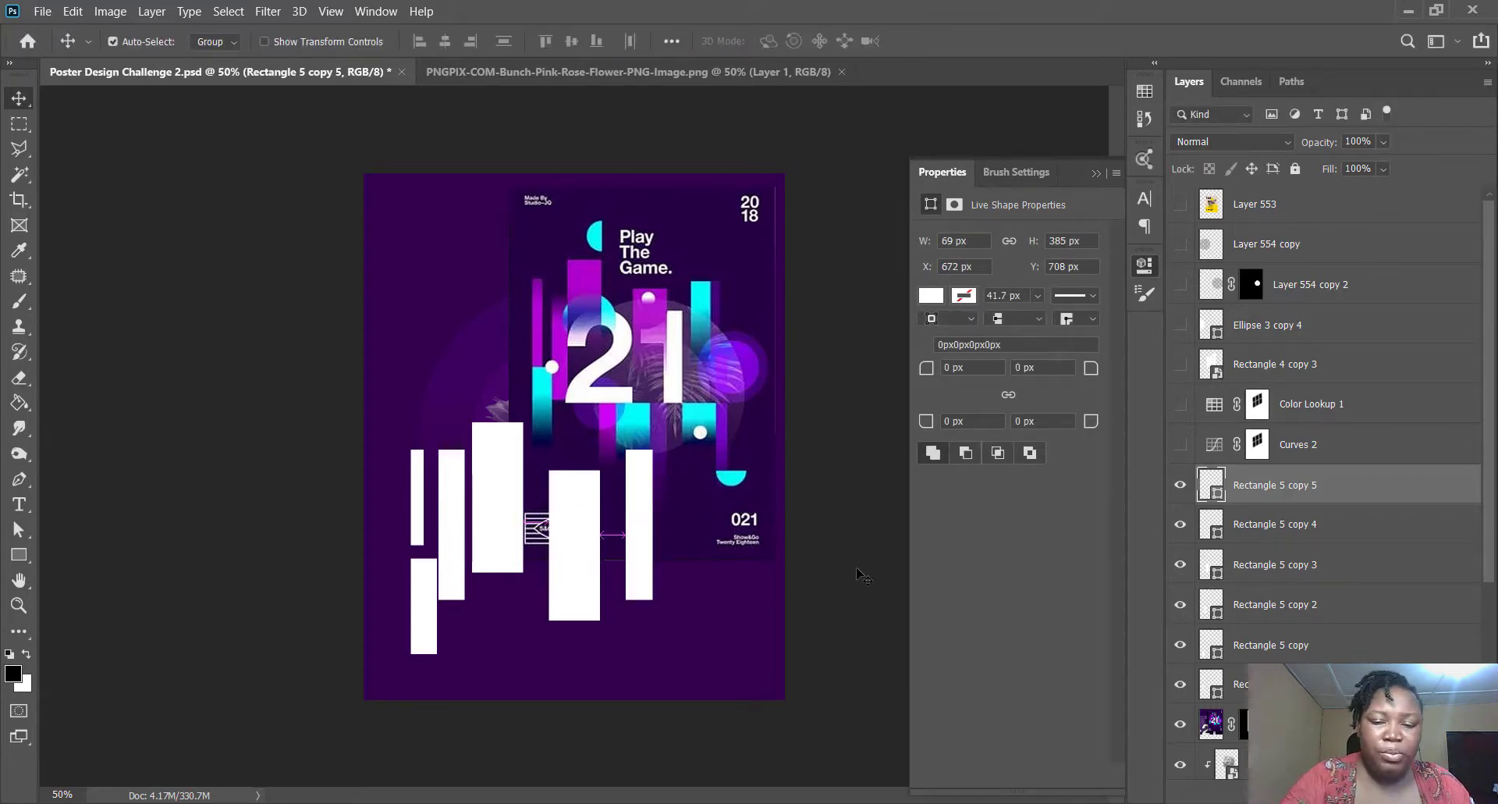
# - Duplicate the rightmost bar, move the copy to the canvas's lower edge at about X 409, Y 1232 px, and narrow it to about 41 px
pyautogui.hotkey('ctrl', 'j')
pyautogui.hotkey('ctrl', 't')
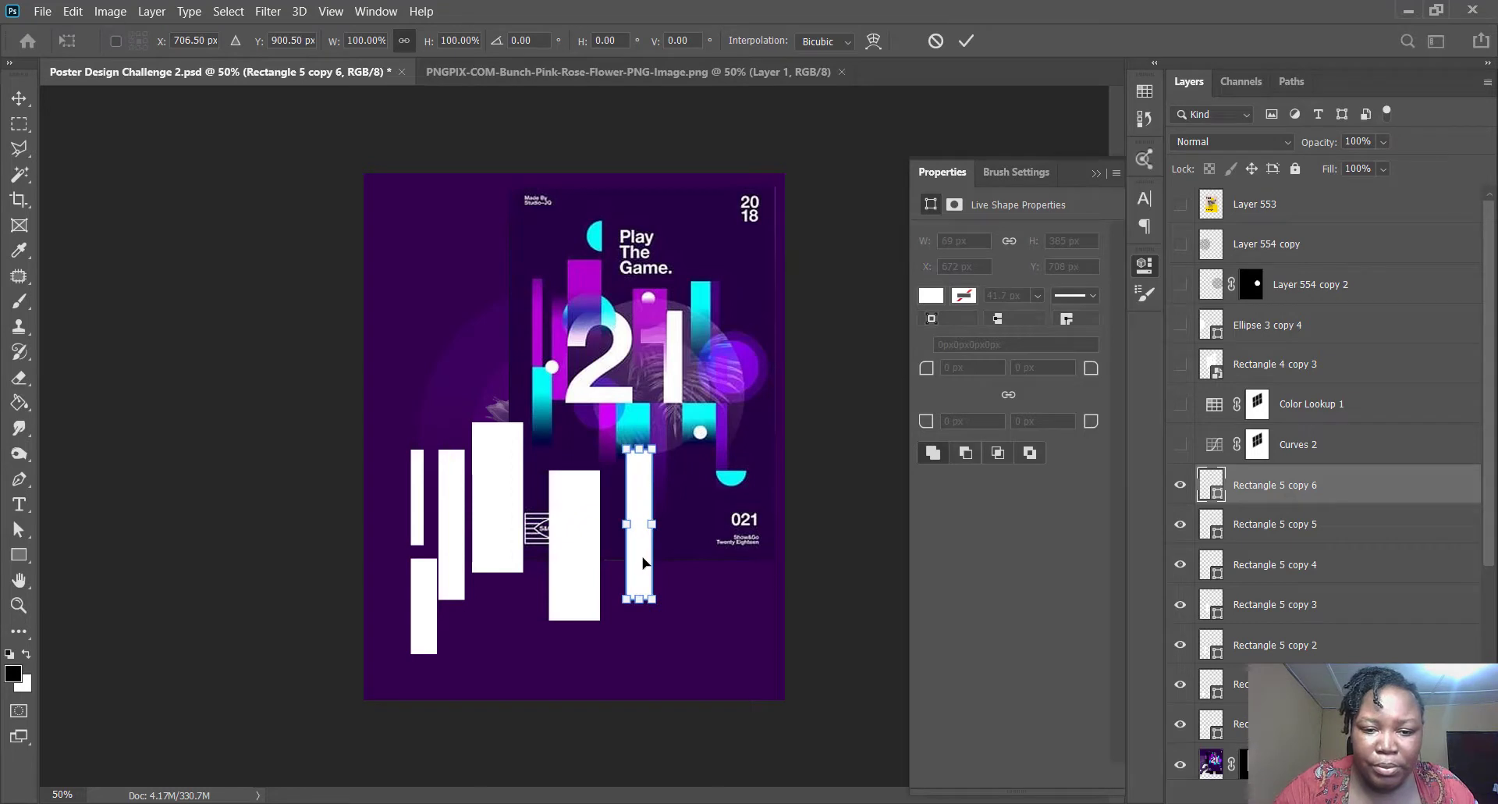
pyautogui.moveTo(644, 562); pyautogui.dragTo(544, 727)
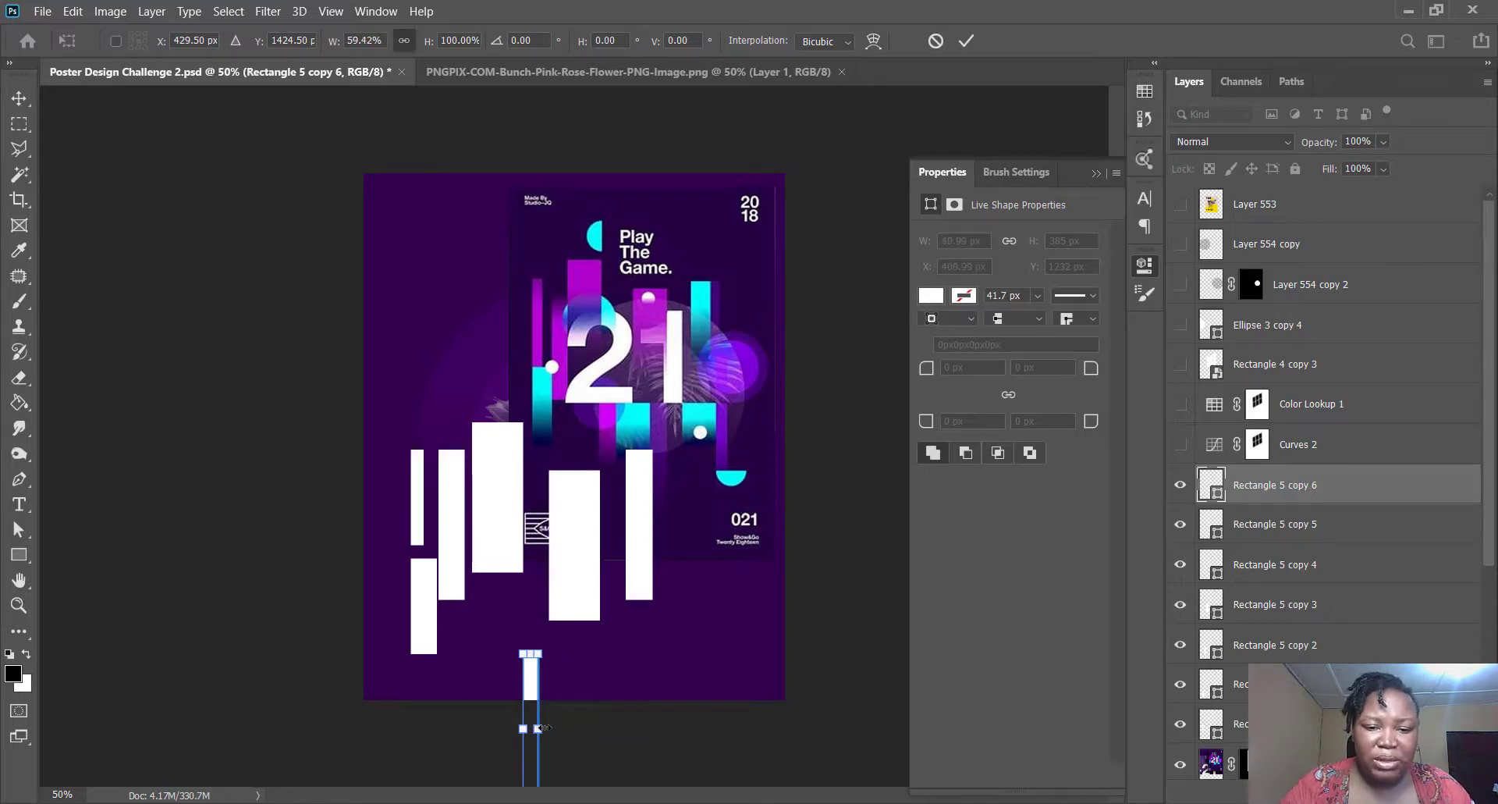
pyautogui.press('Return')
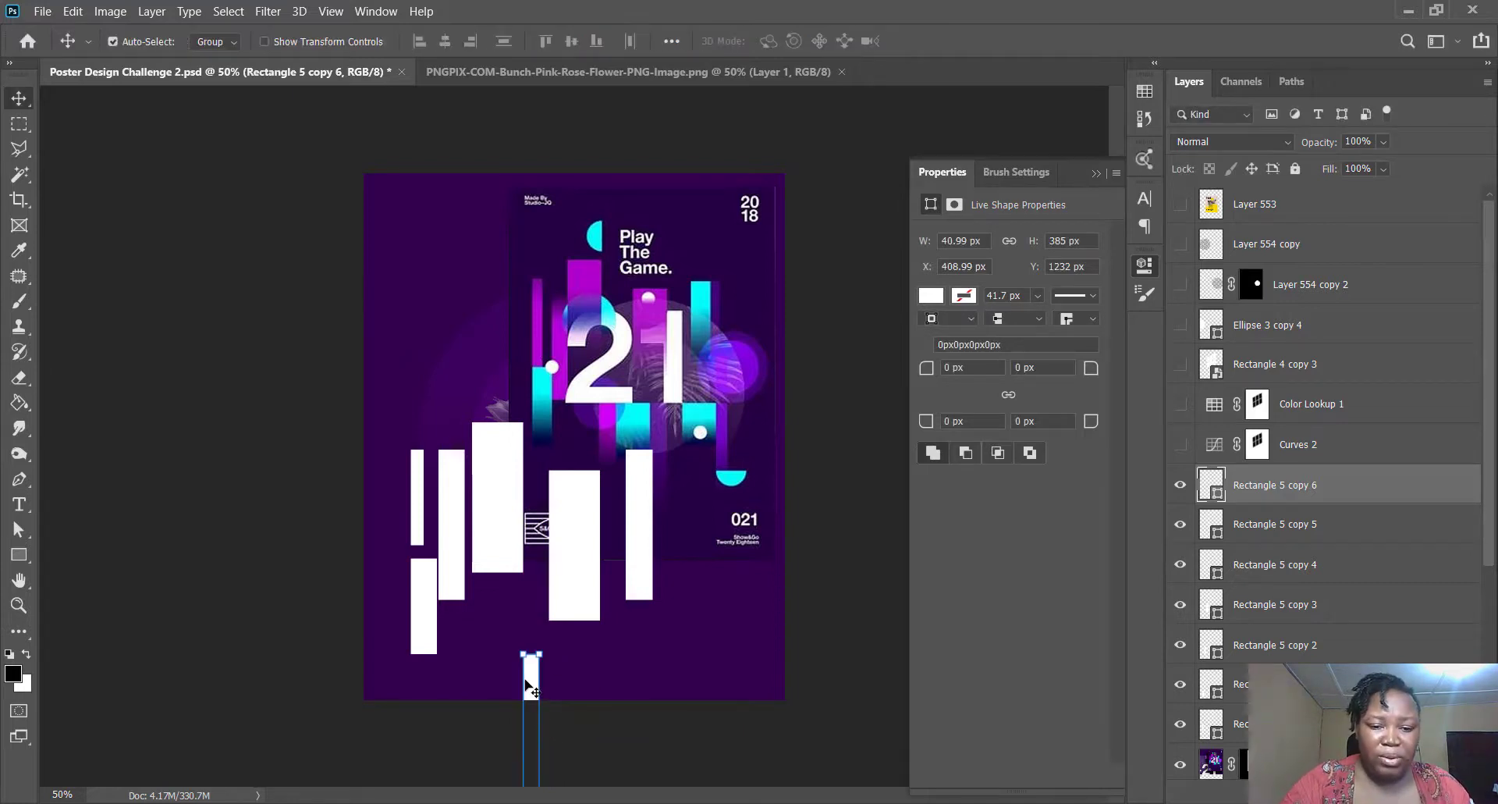
# - Duplicate the narrow lower bar to its right at about X 475, Y 1232 px and widen the copy to 101 px
pyautogui.hotkey('ctrl', 'j')
pyautogui.moveTo(526, 687); pyautogui.dragTo(597, 717)
pyautogui.hotkey('ctrl', 't')
pyautogui.press('Return')
pyautogui.hotkey('ctrl', 'j')
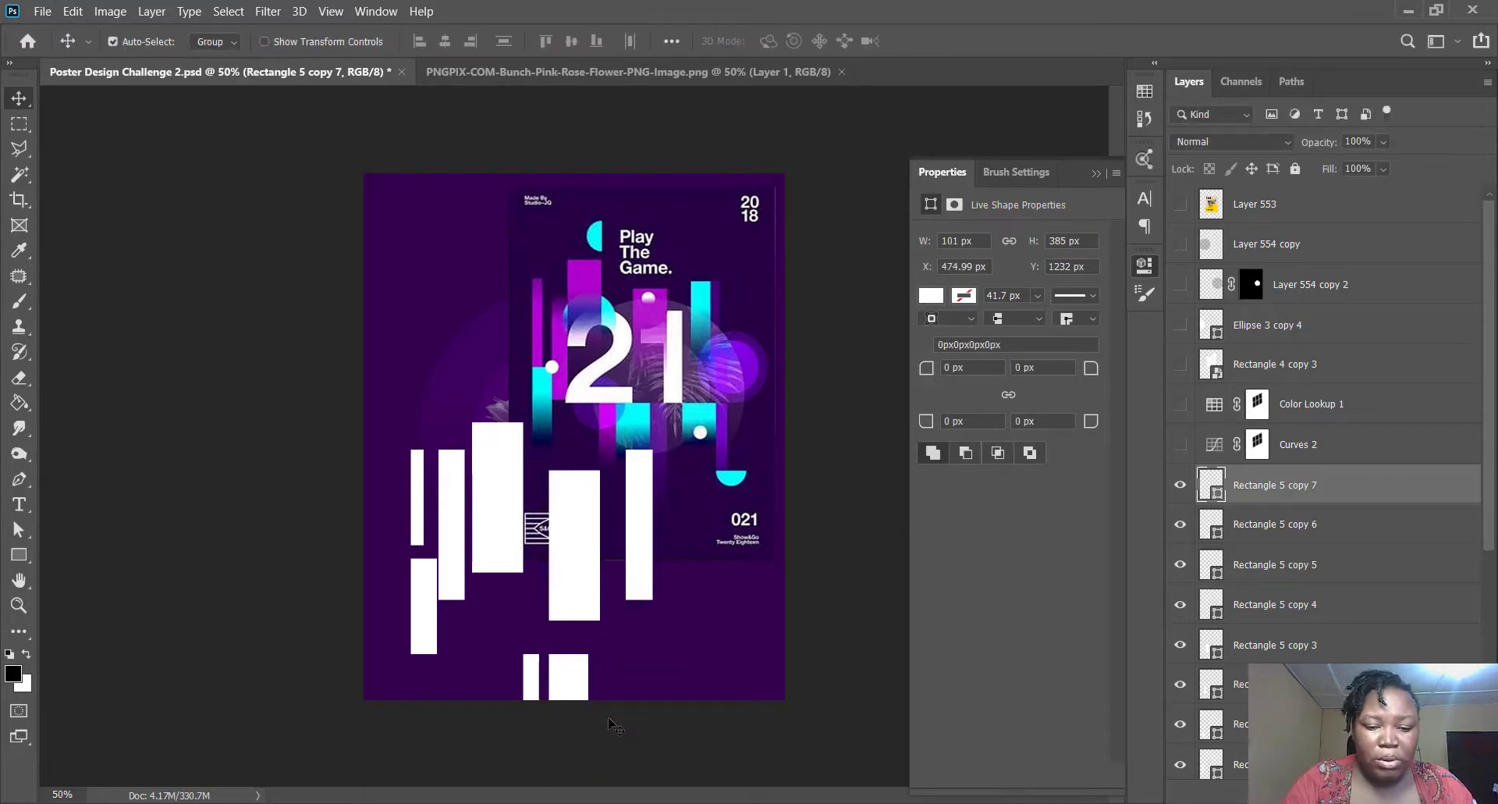
pyautogui.hotkey('ctrl', 't')
pyautogui.press('Return')
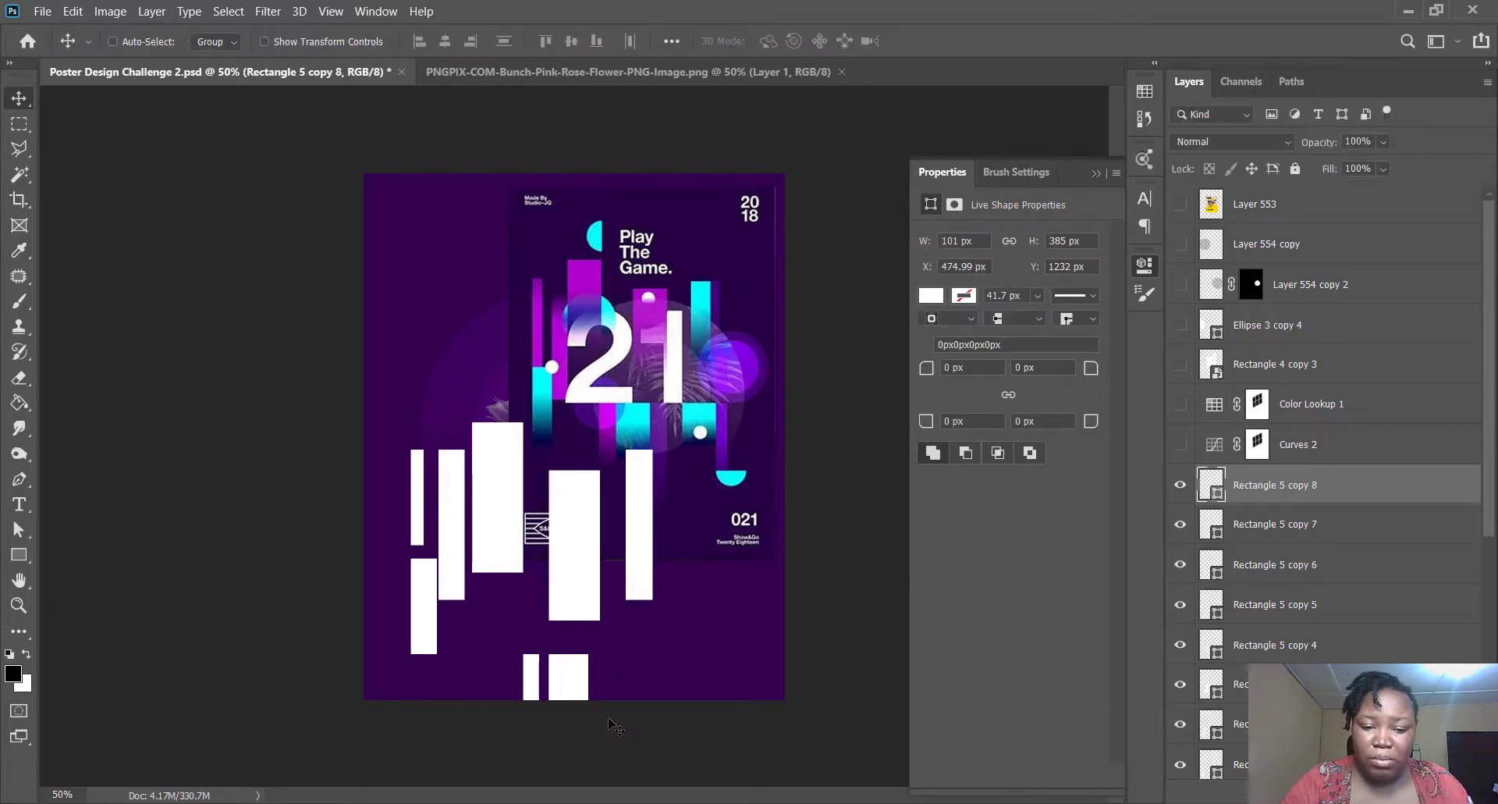
pyautogui.click(1301, 528)
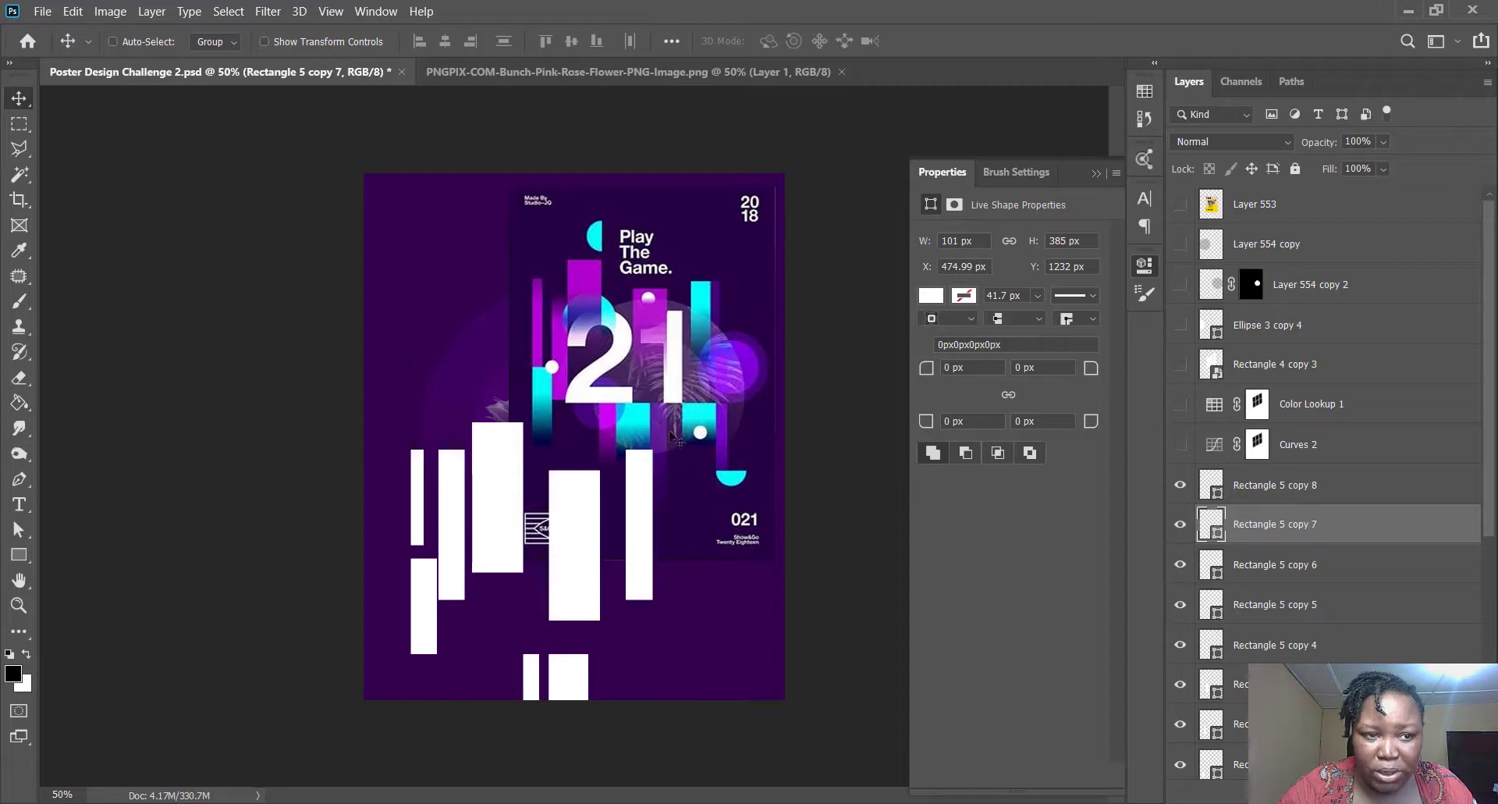
pyautogui.moveTo(1291, 529); pyautogui.dragTo(1312, 472)
pyautogui.moveTo(533, 680); pyautogui.dragTo(626, 685)
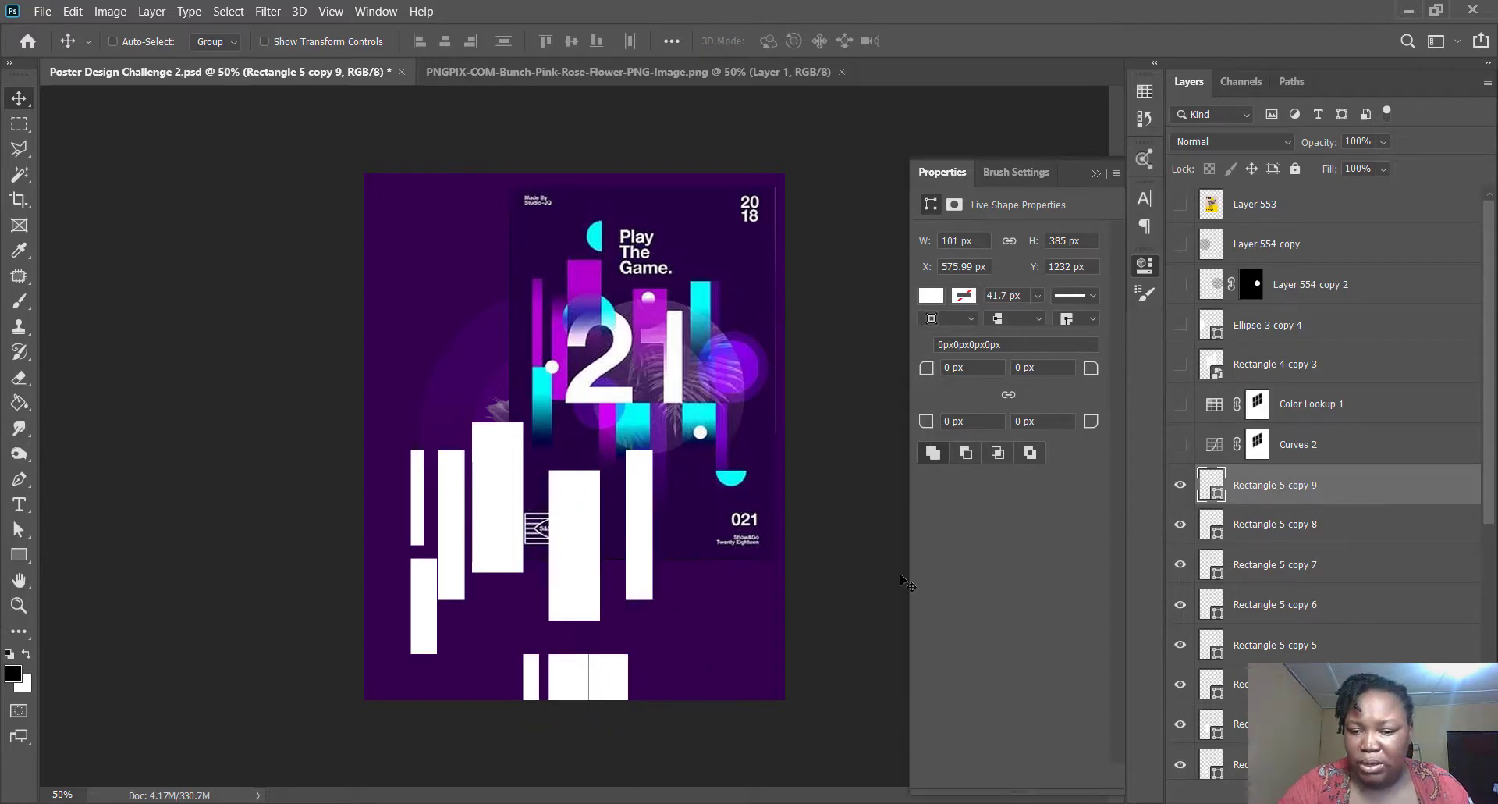
pyautogui.press('Delete')
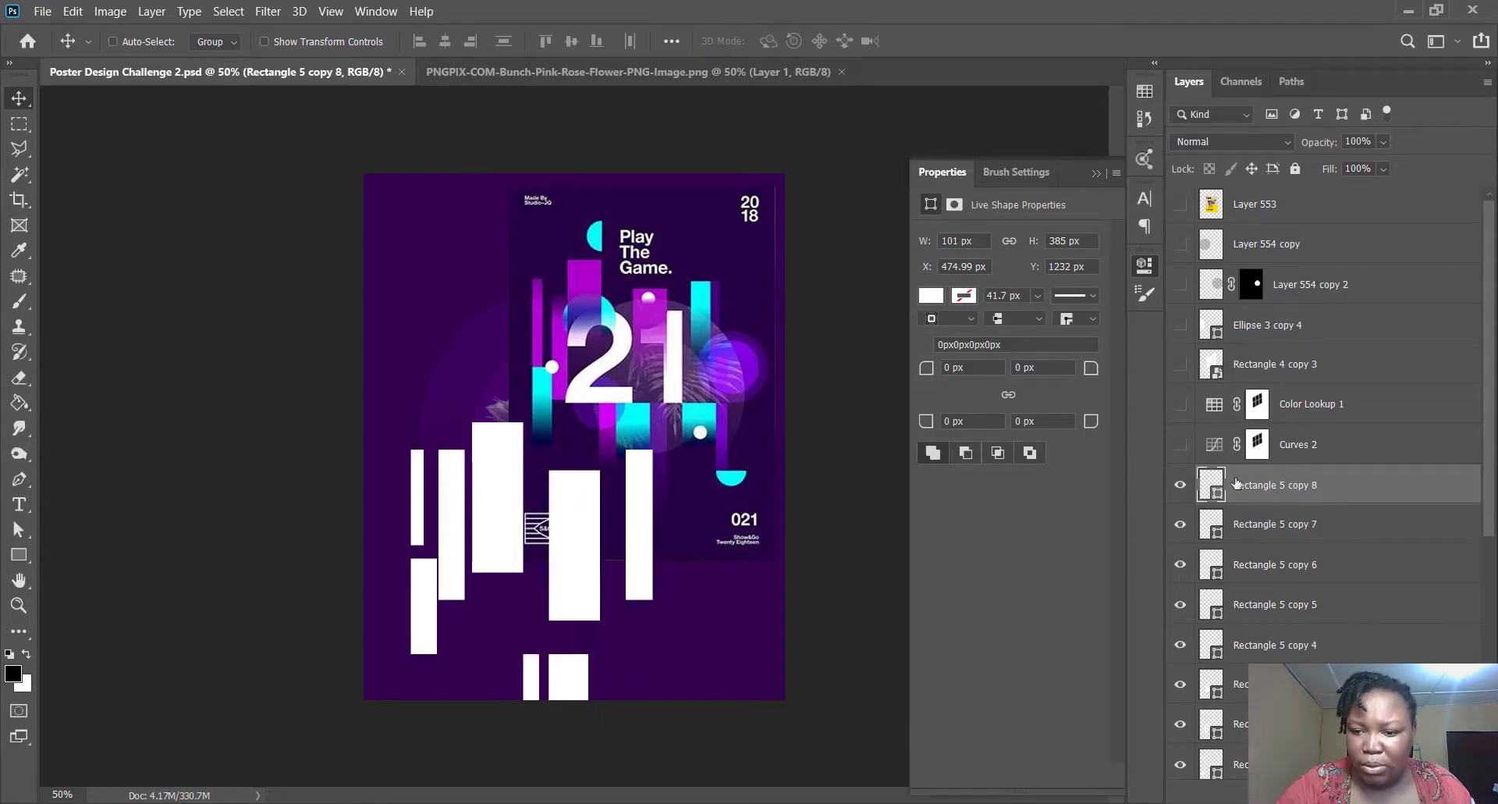
pyautogui.click(1180, 485)
pyautogui.click(1180, 487)
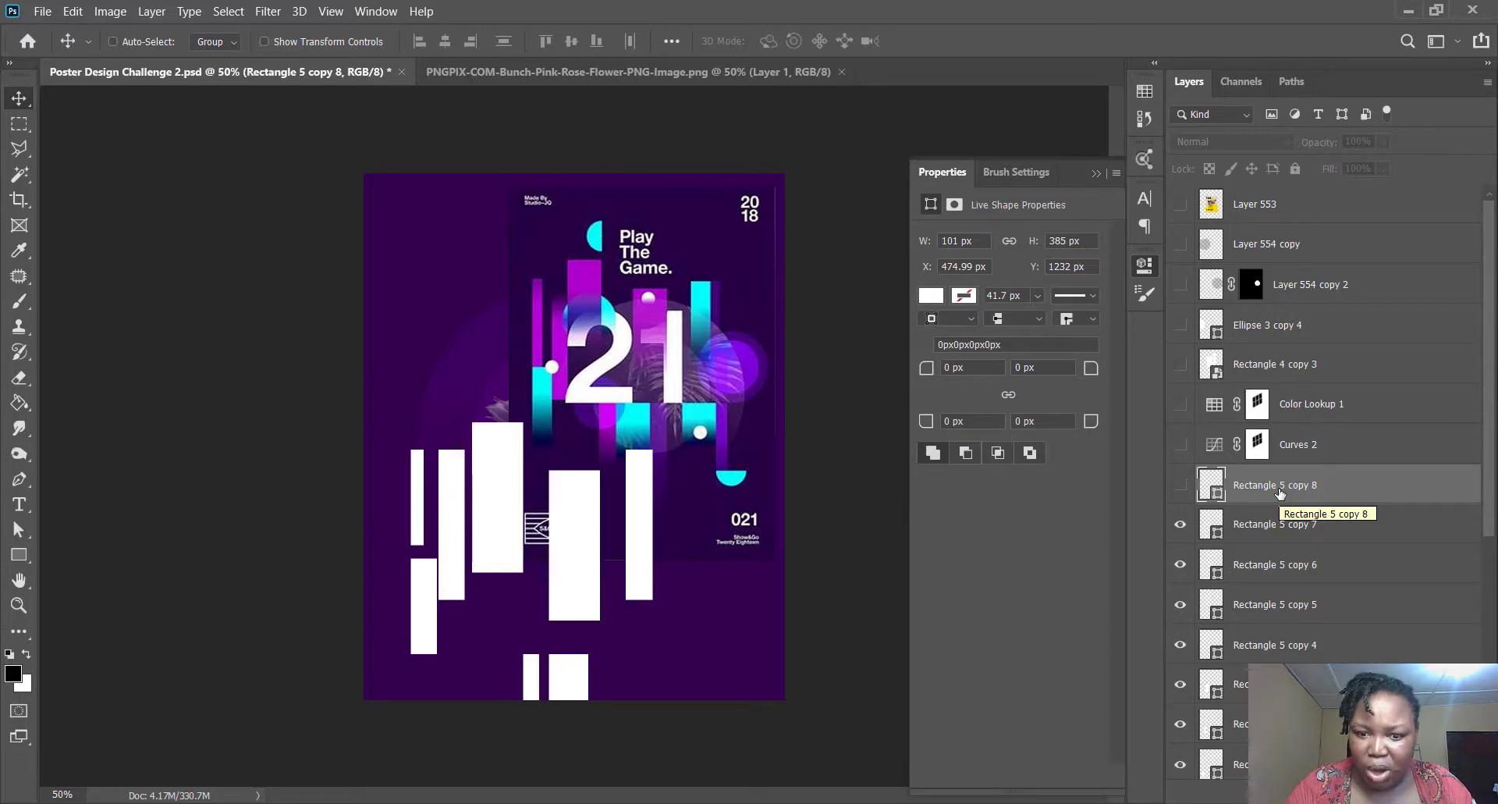
pyautogui.press('Delete')
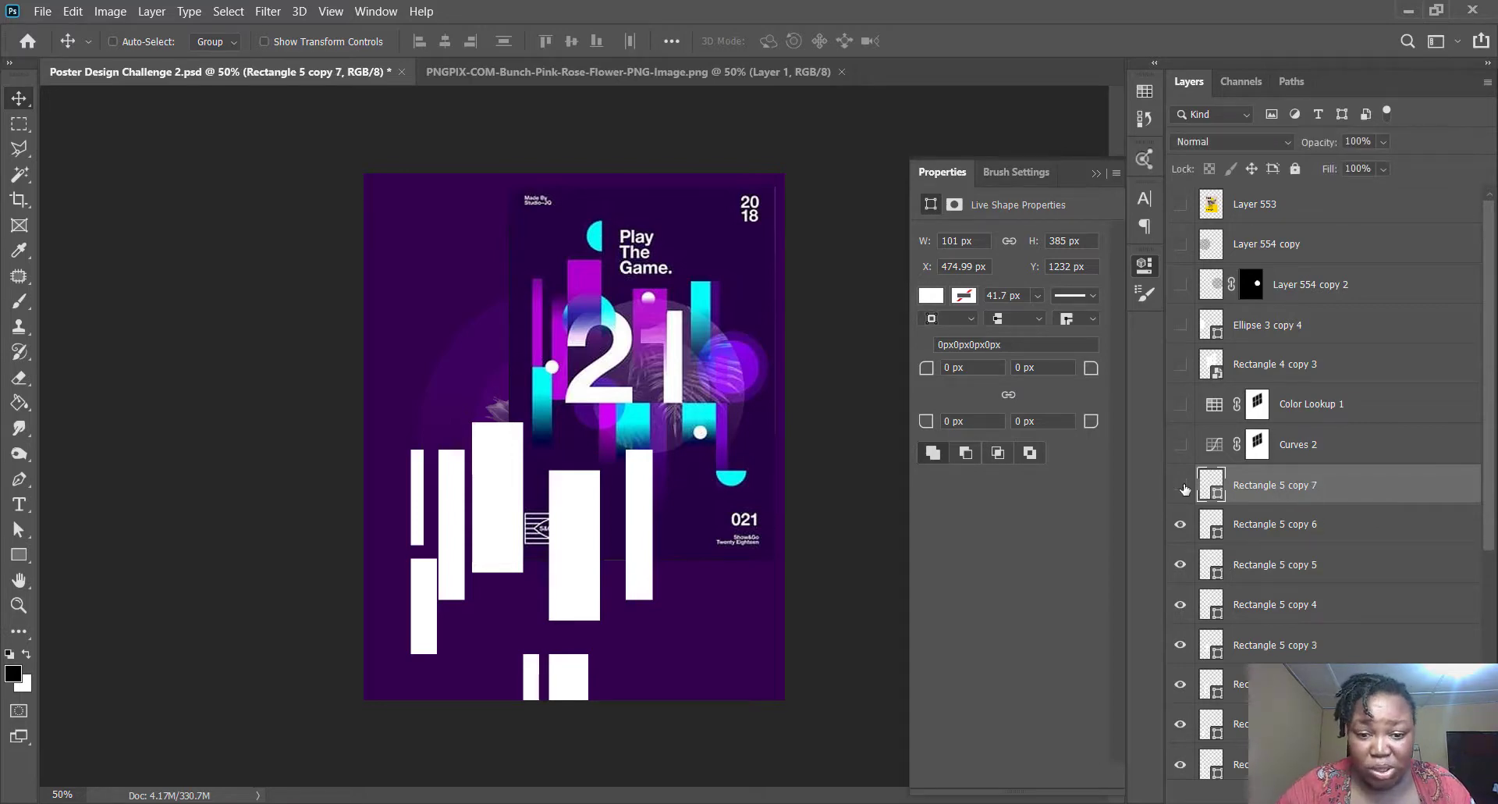
pyautogui.click(1181, 485)
pyautogui.click(1181, 485)
pyautogui.hotkey('ctrl', 'z')
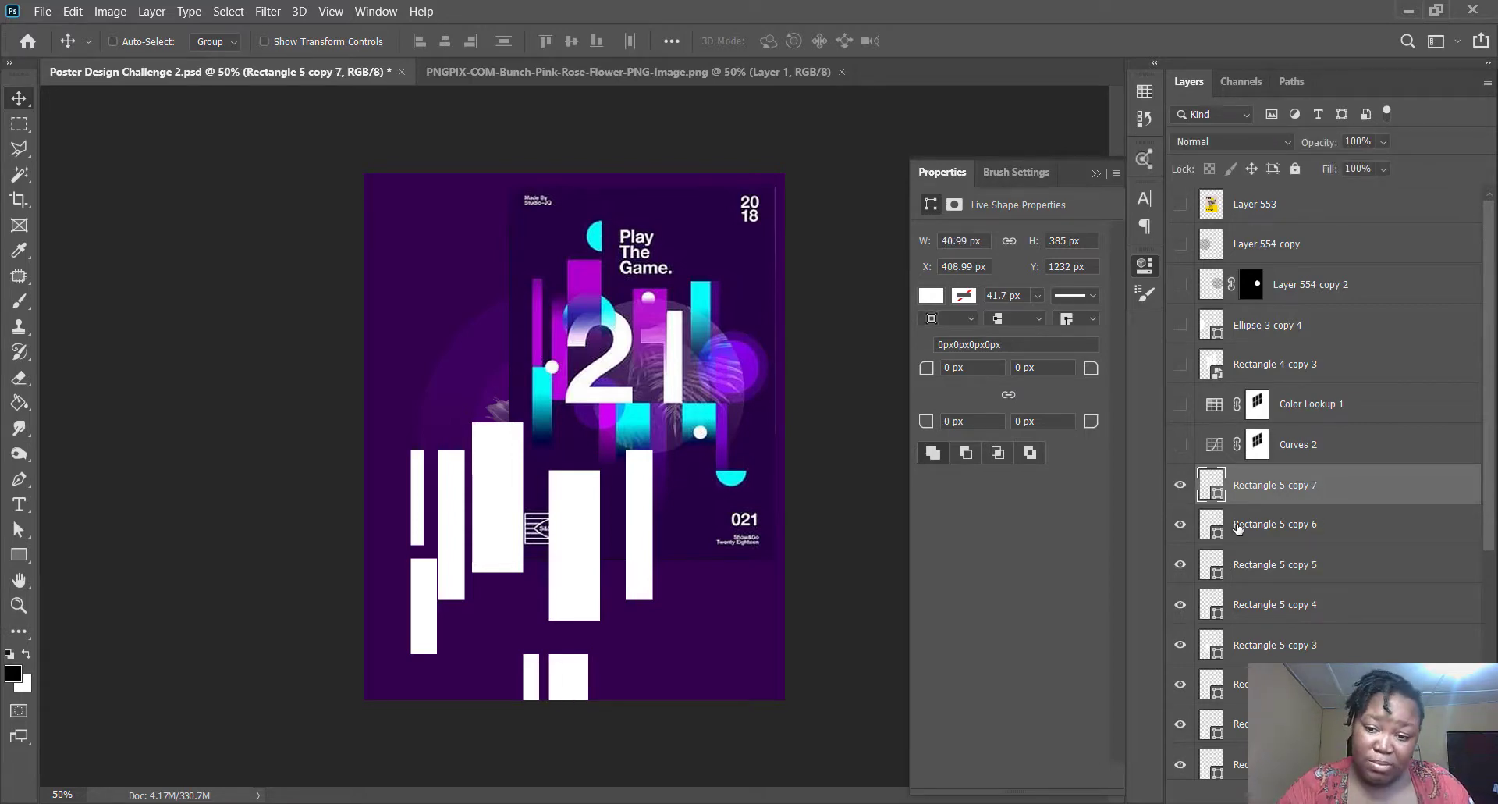
# - Duplicate the narrow lower bar to X 576, Y 1232 px, against the wide lower bar, and fill the copy with muted purple sampled from the reference
pyautogui.moveTo(1238, 528); pyautogui.dragTo(1264, 472)
pyautogui.moveTo(543, 679); pyautogui.dragTo(613, 679)
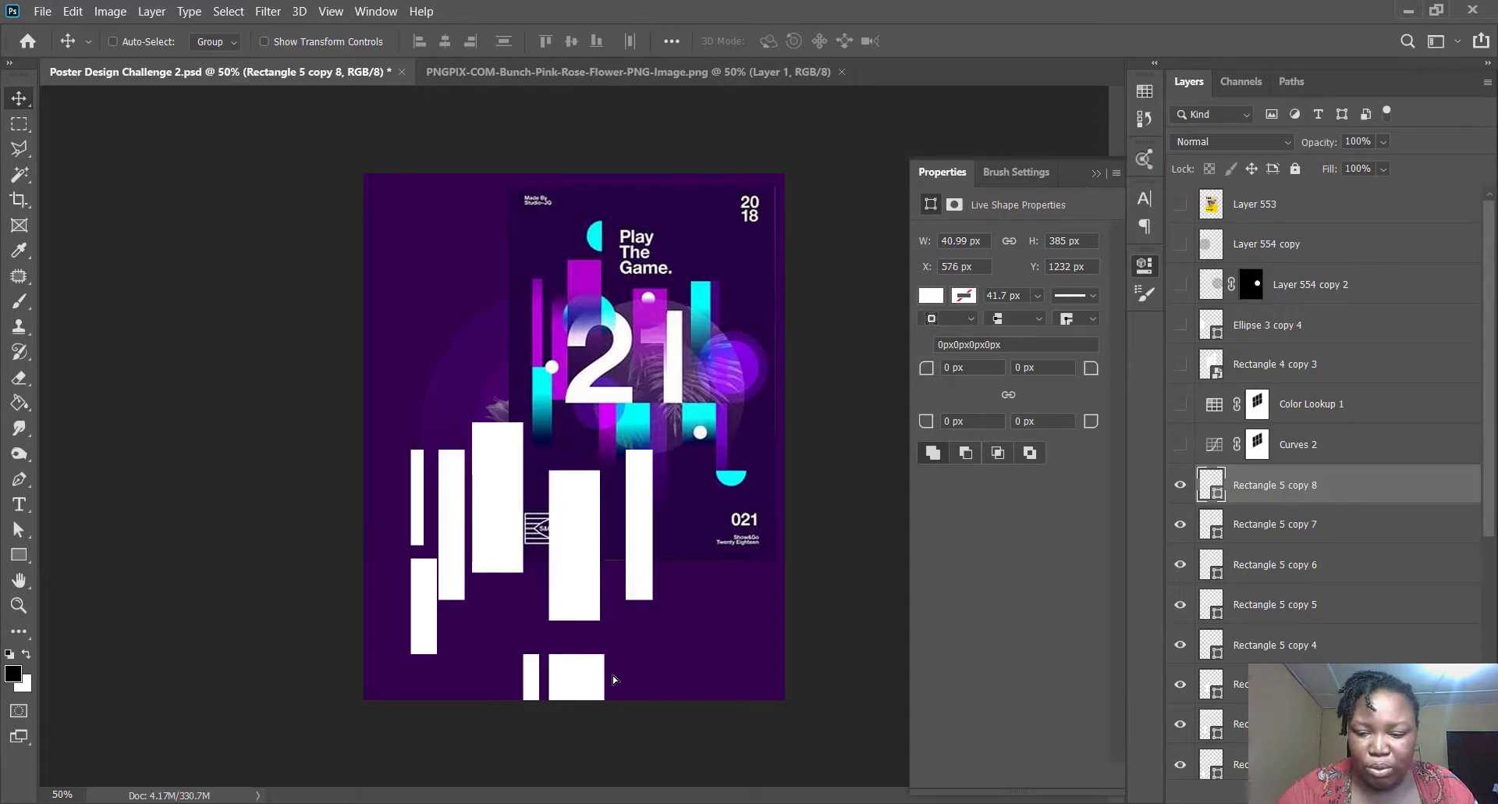
pyautogui.doubleClick(1213, 487)
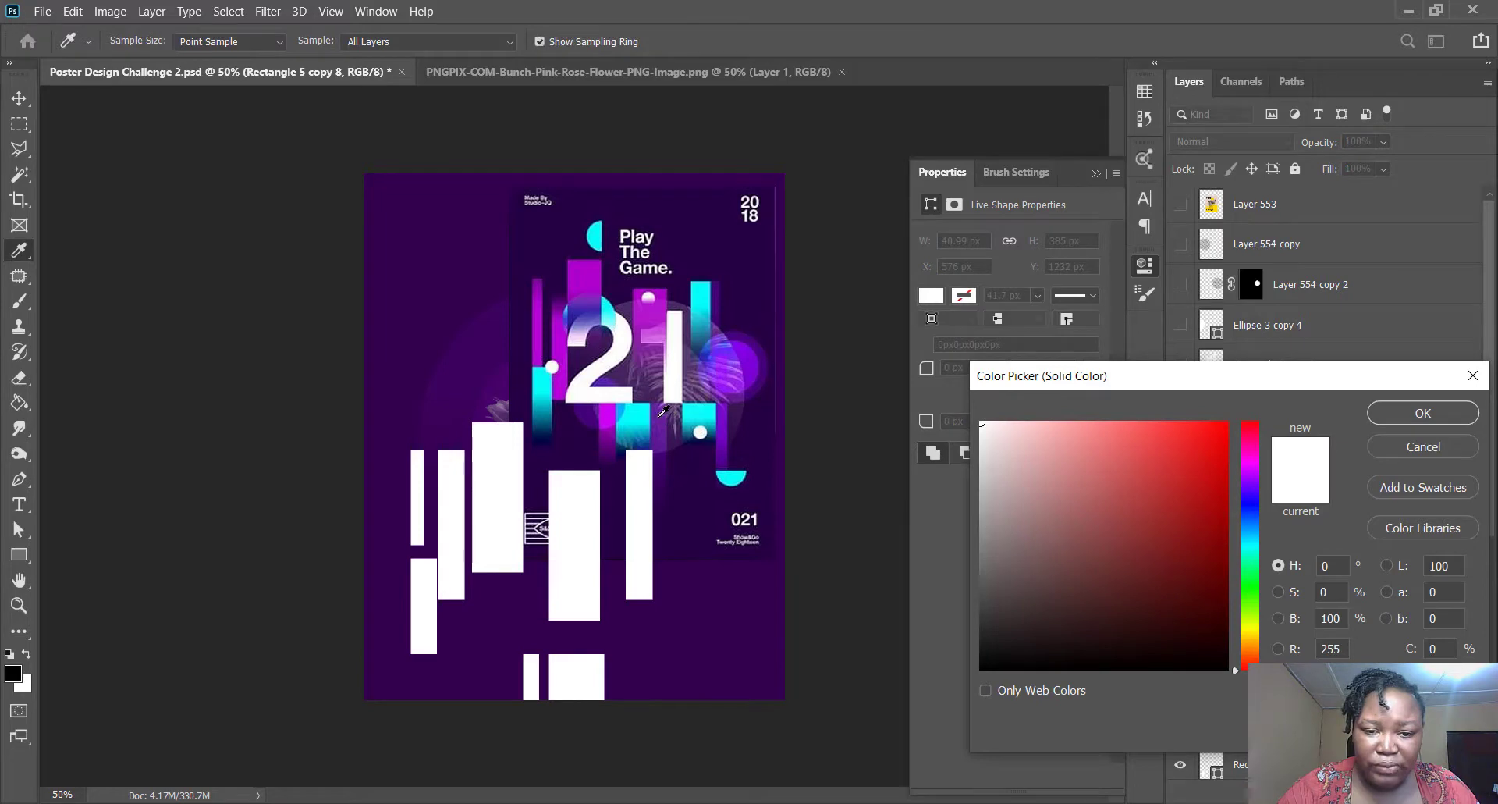
pyautogui.click(663, 410)
pyautogui.click(1406, 420)
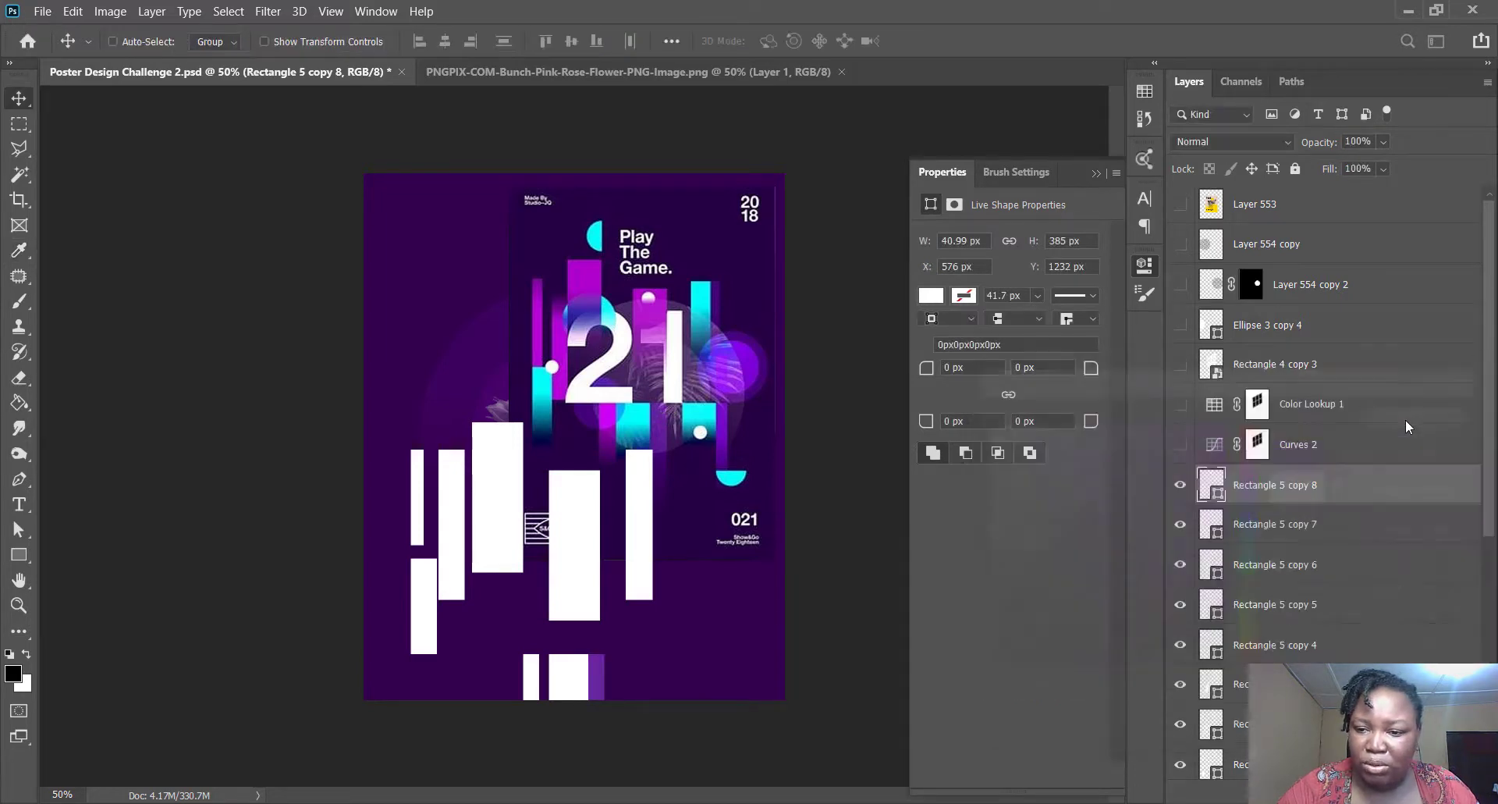
# - Fill the wide lower bar with cyan and the narrow lower bar to its left with bright magenta, both sampled from the reference bars
pyautogui.click(1235, 537)
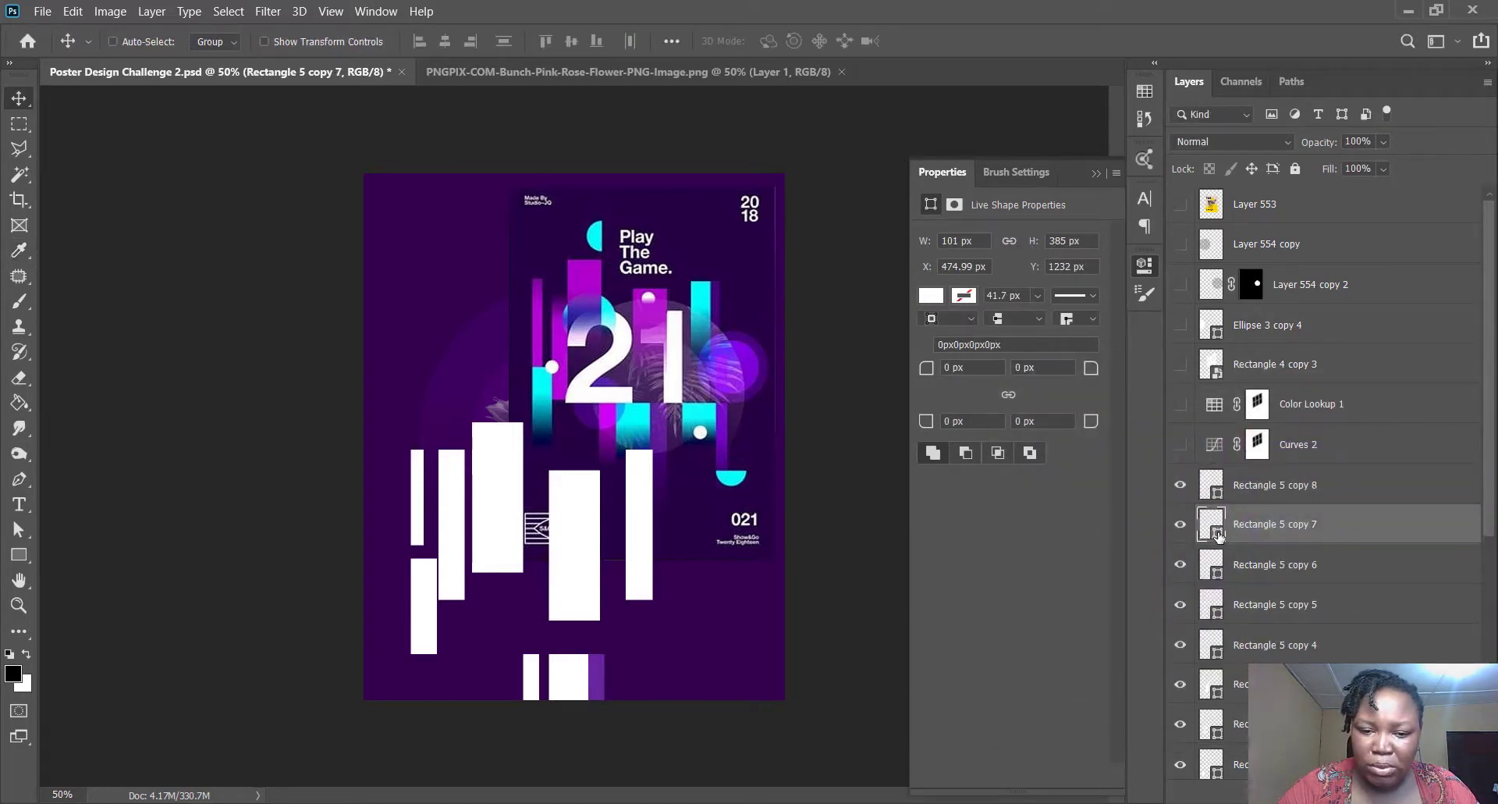
pyautogui.doubleClick(1214, 535)
pyautogui.click(638, 411)
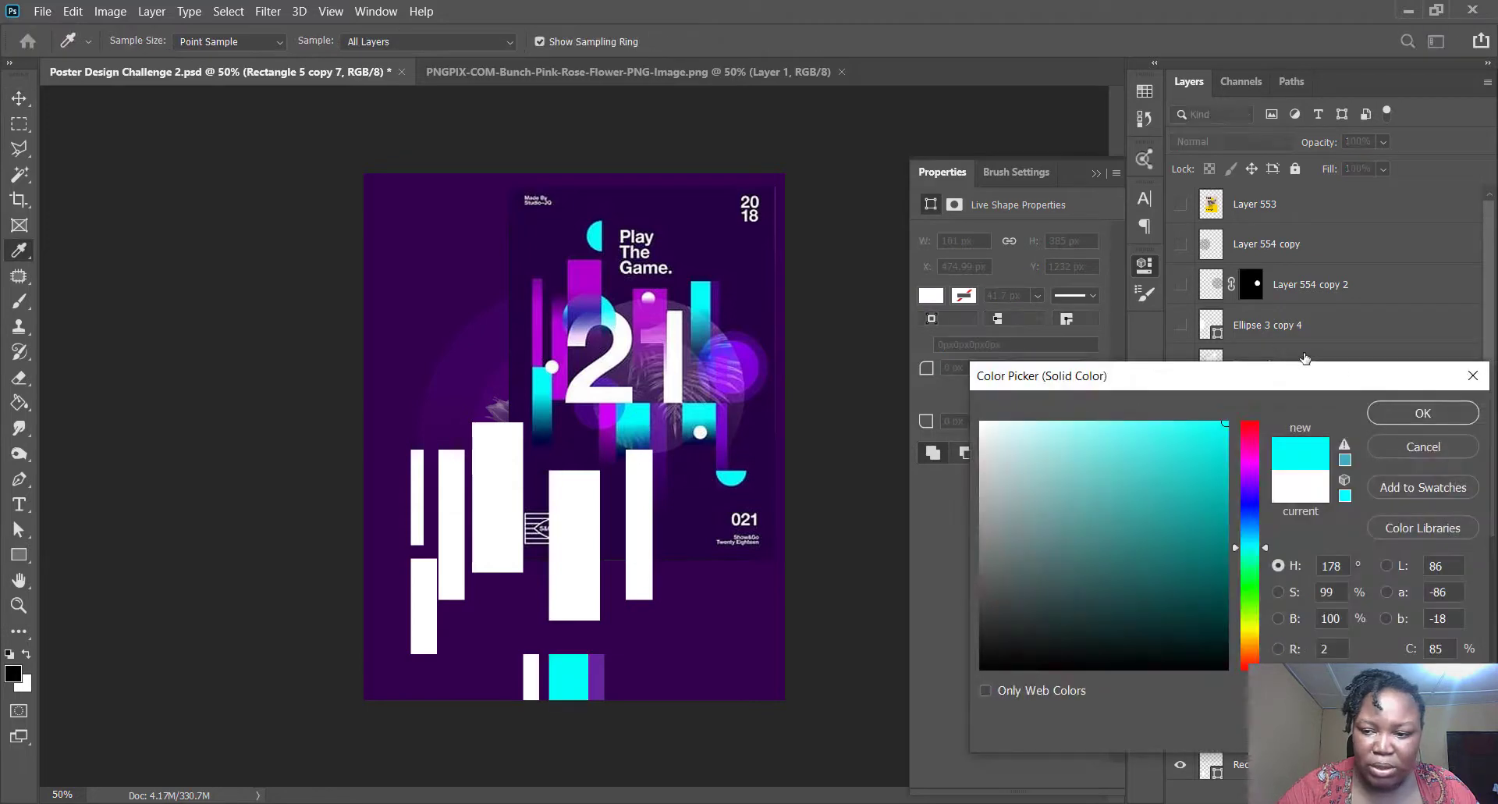
pyautogui.click(1421, 412)
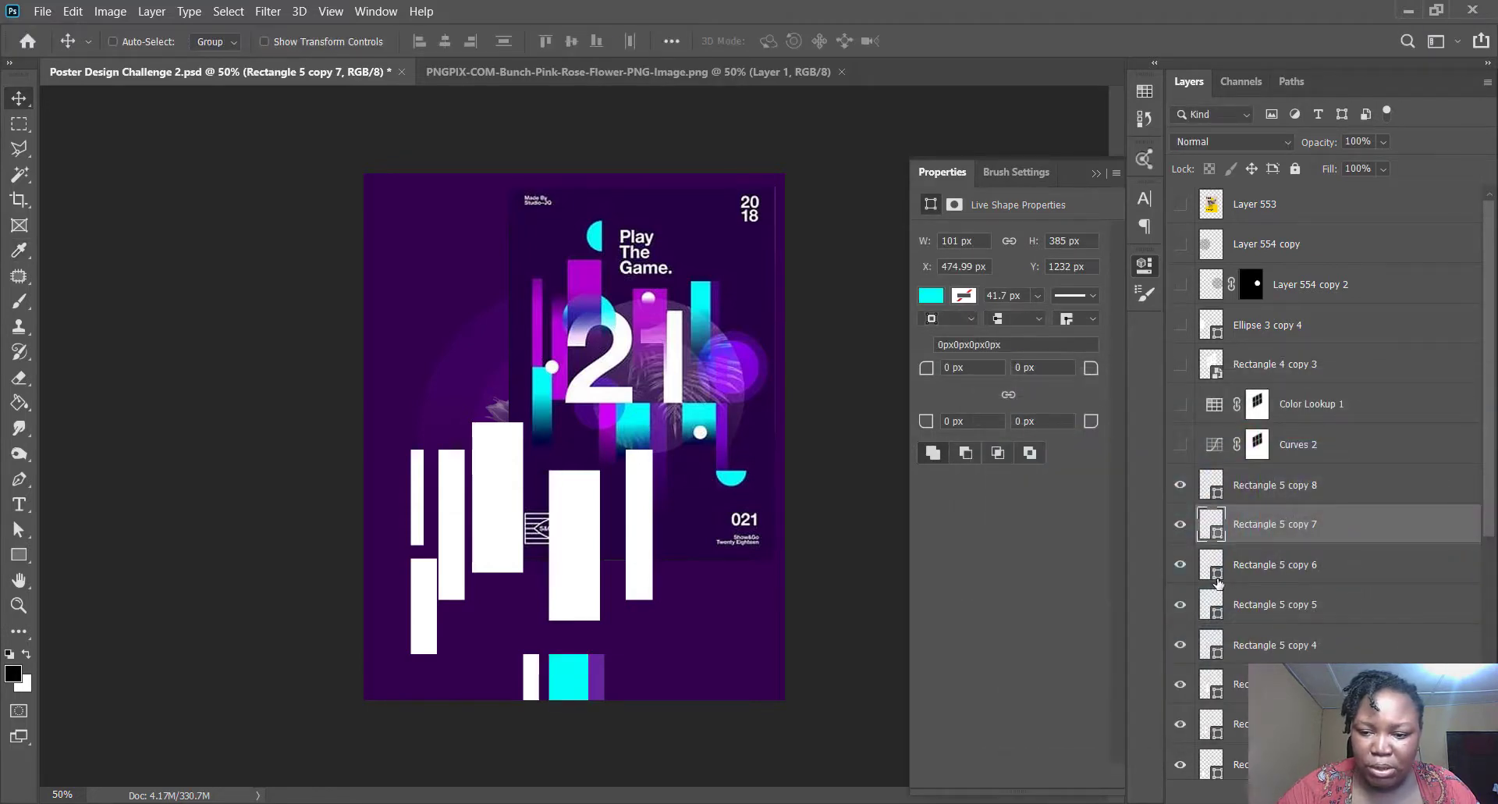
pyautogui.doubleClick(1213, 563)
pyautogui.click(613, 412)
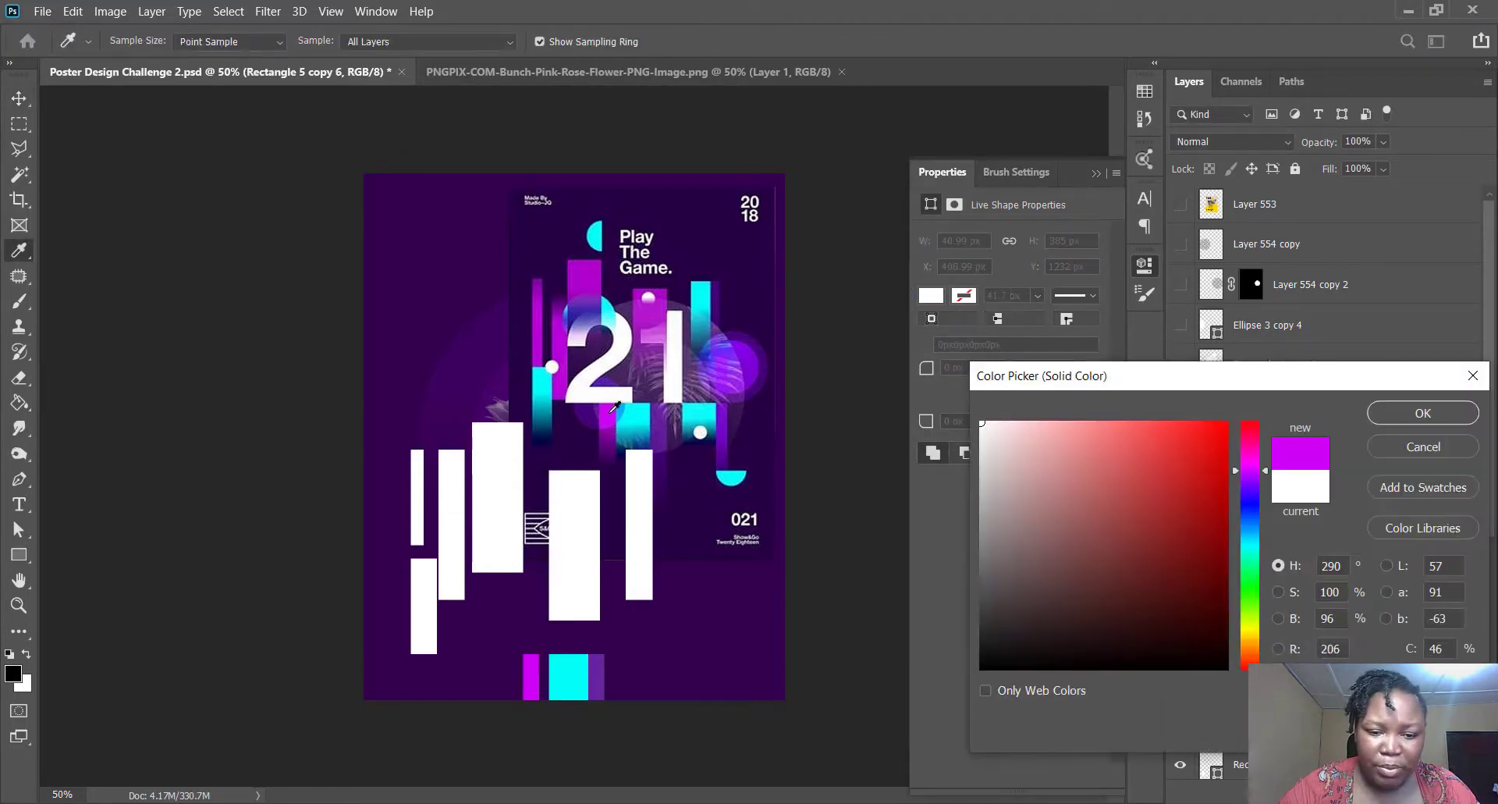
pyautogui.press('Return')
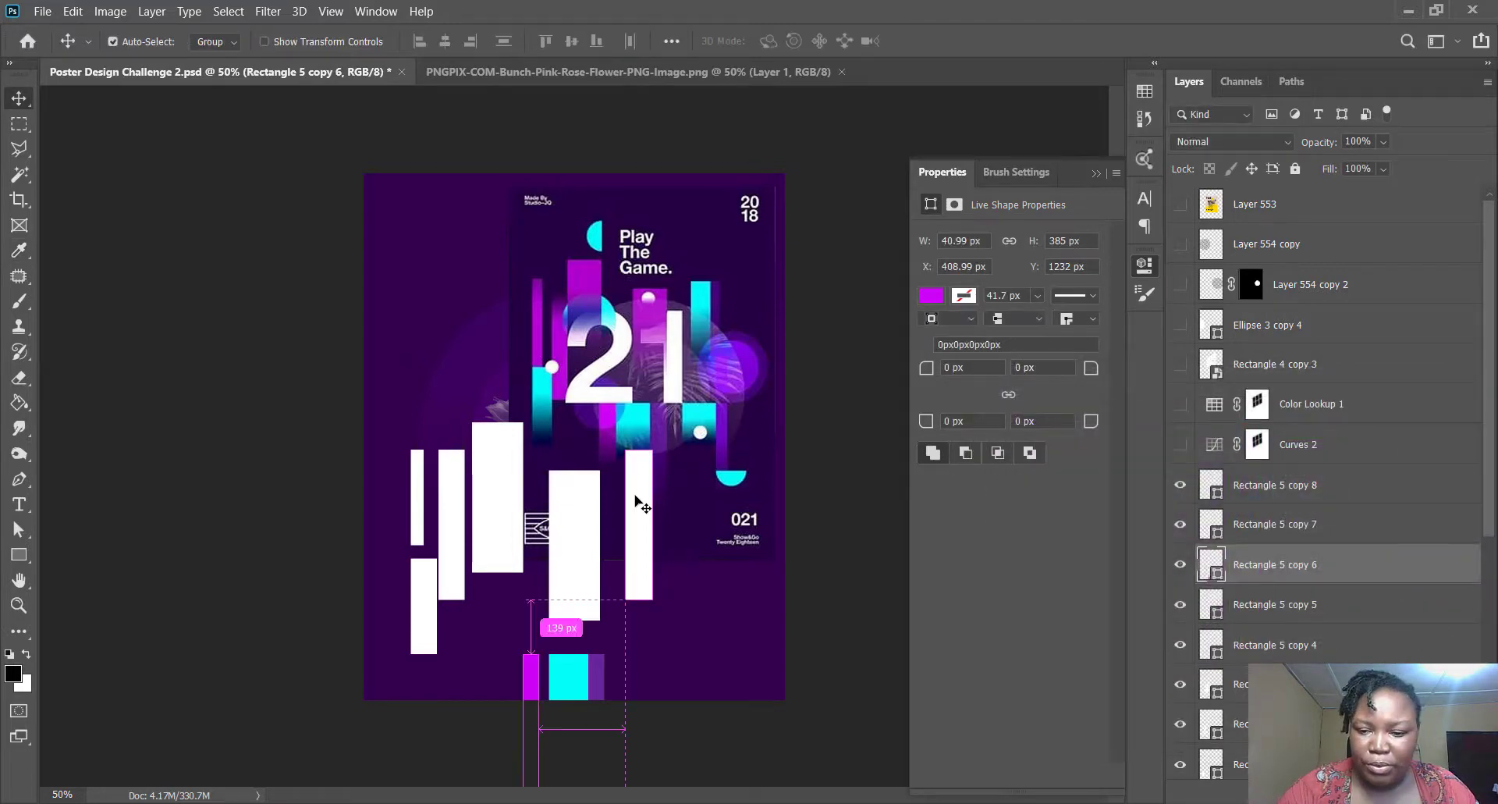
# - Fill the rightmost tall bar with the reference's cyan and the wide tall bar to its left with the reference's magenta
pyautogui.keyDown('ctrl'); pyautogui.click(636, 500); pyautogui.keyUp('ctrl')
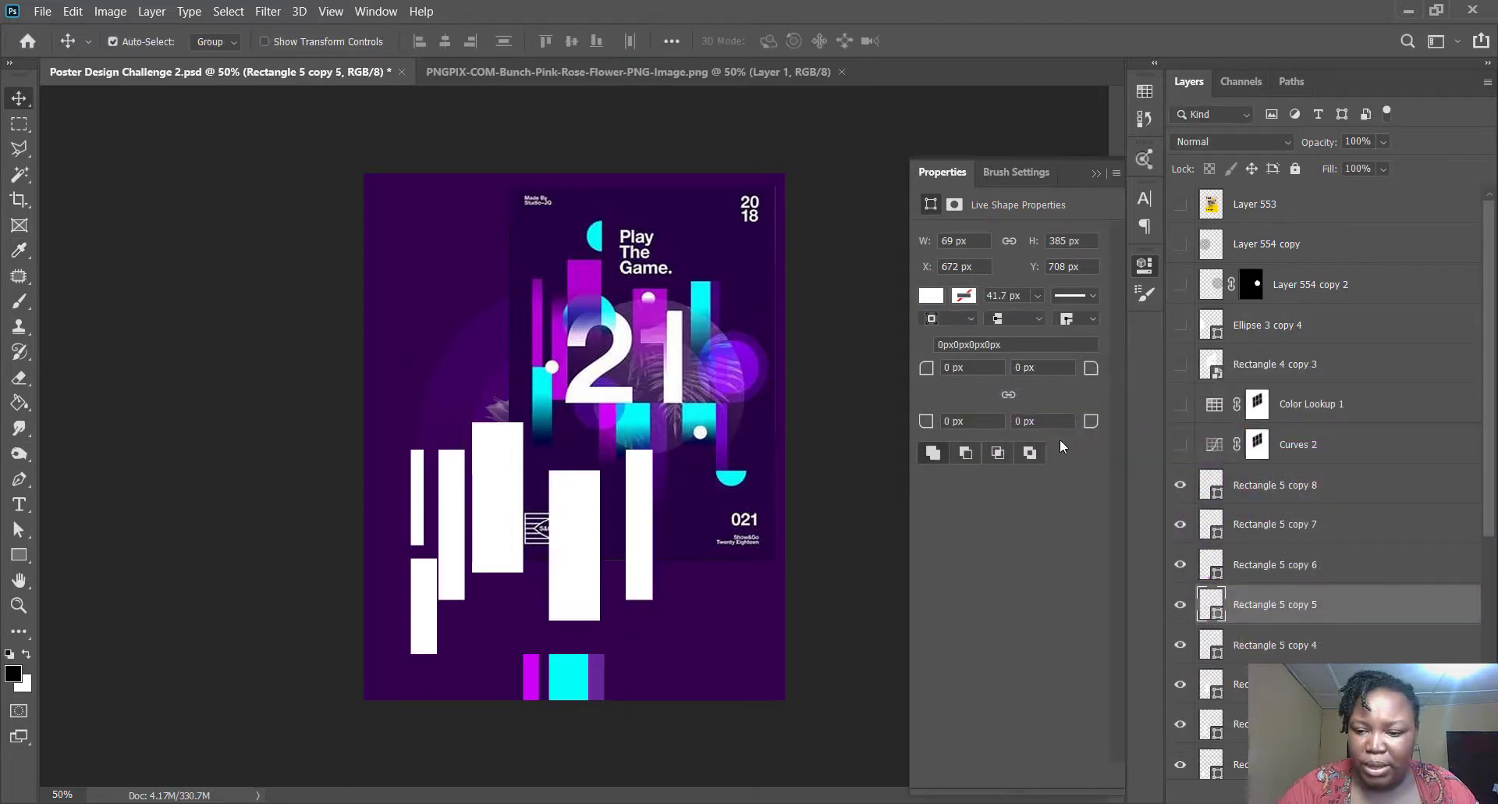
pyautogui.doubleClick(1220, 616)
pyautogui.click(706, 291)
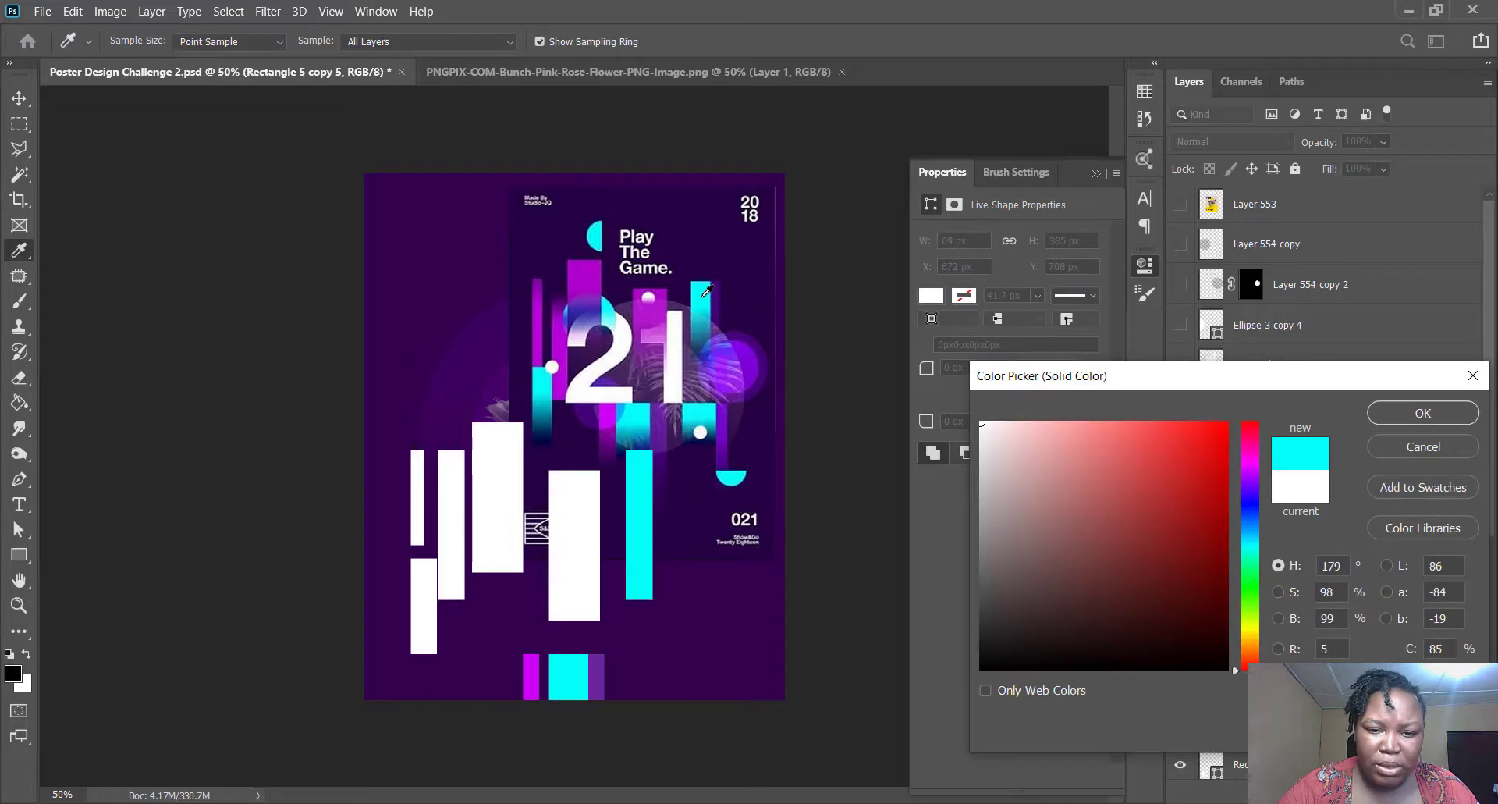
pyautogui.click(1396, 413)
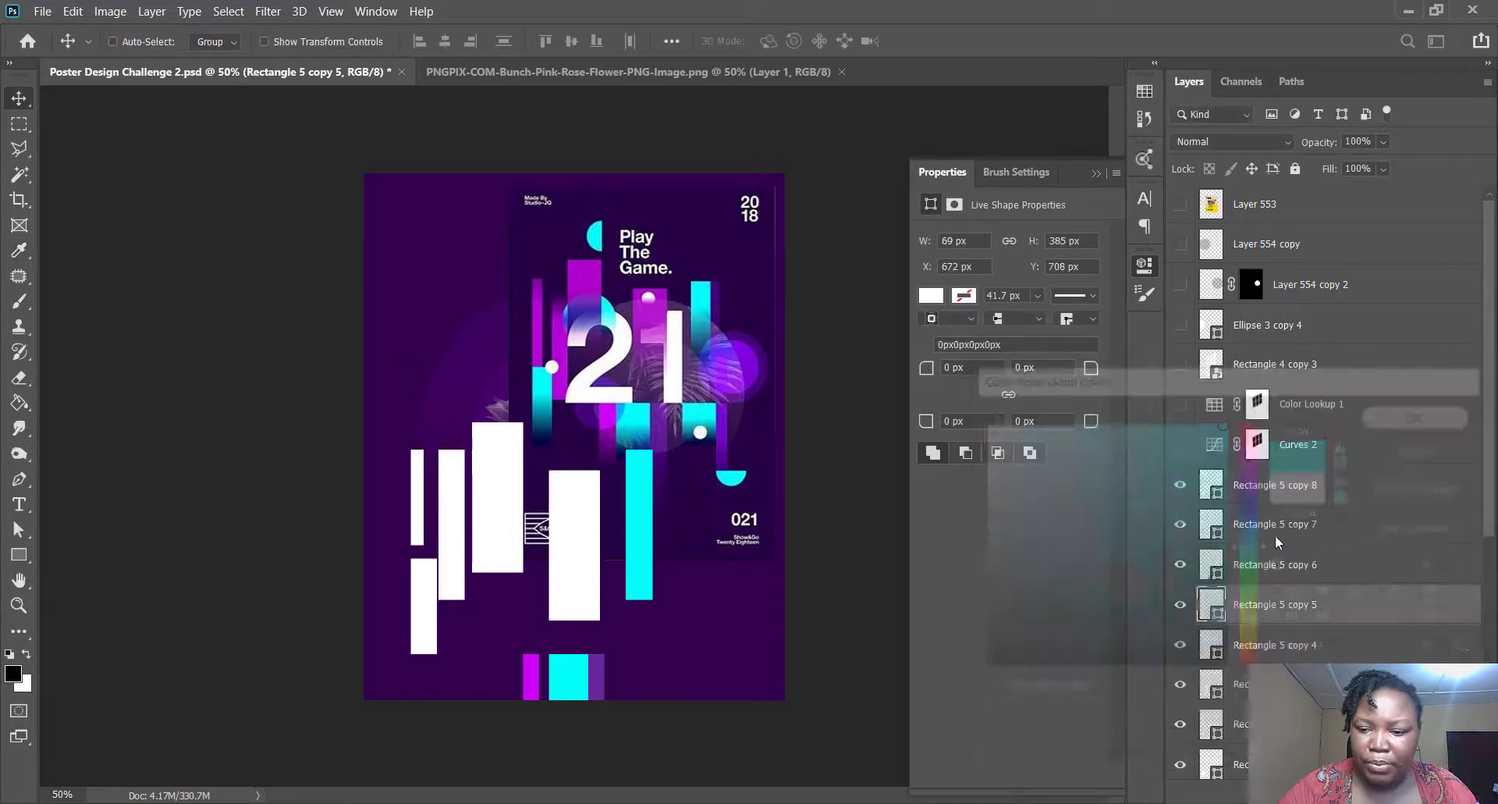
pyautogui.click(1216, 655)
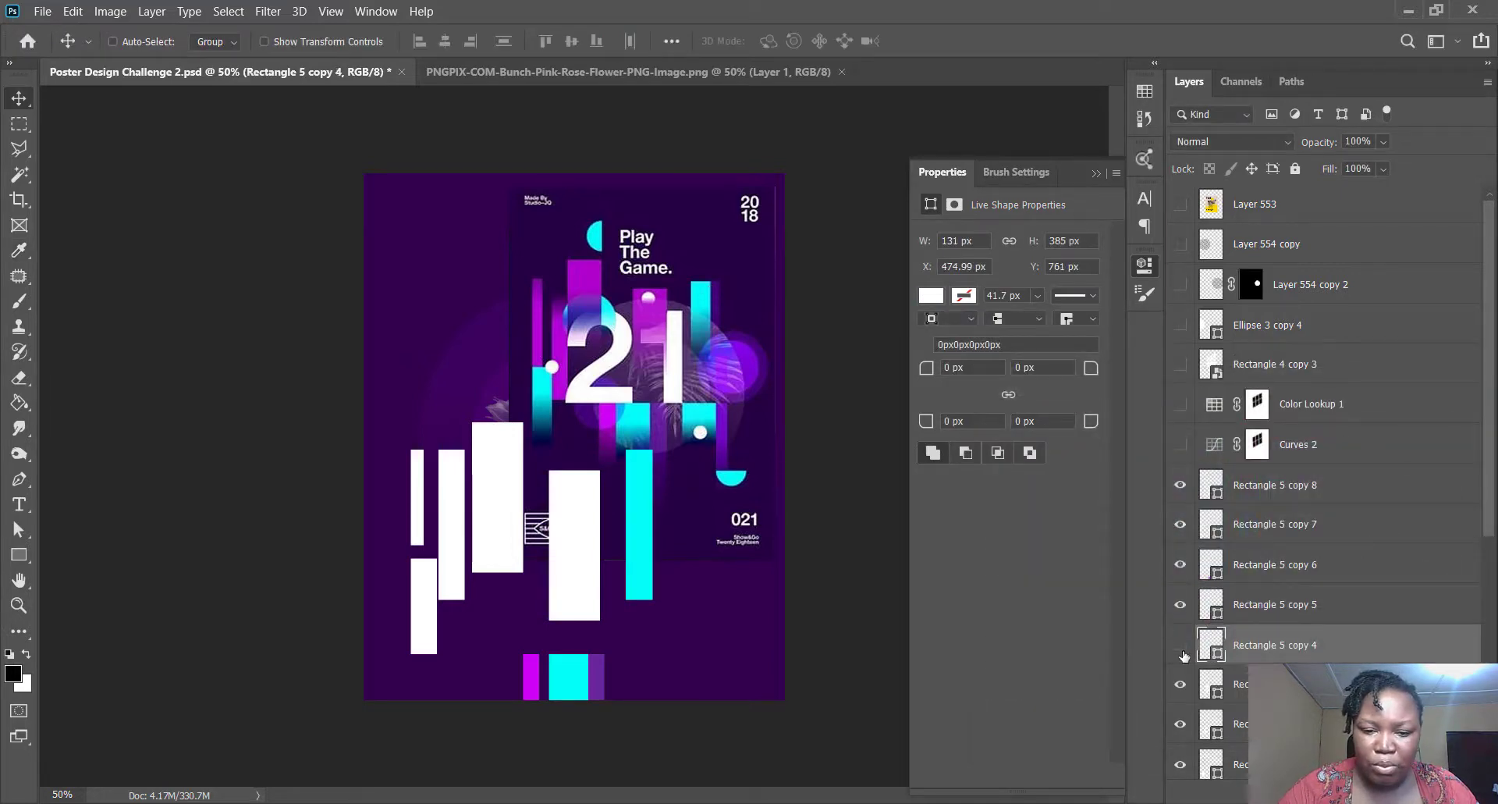
pyautogui.click(1180, 646)
pyautogui.click(657, 303)
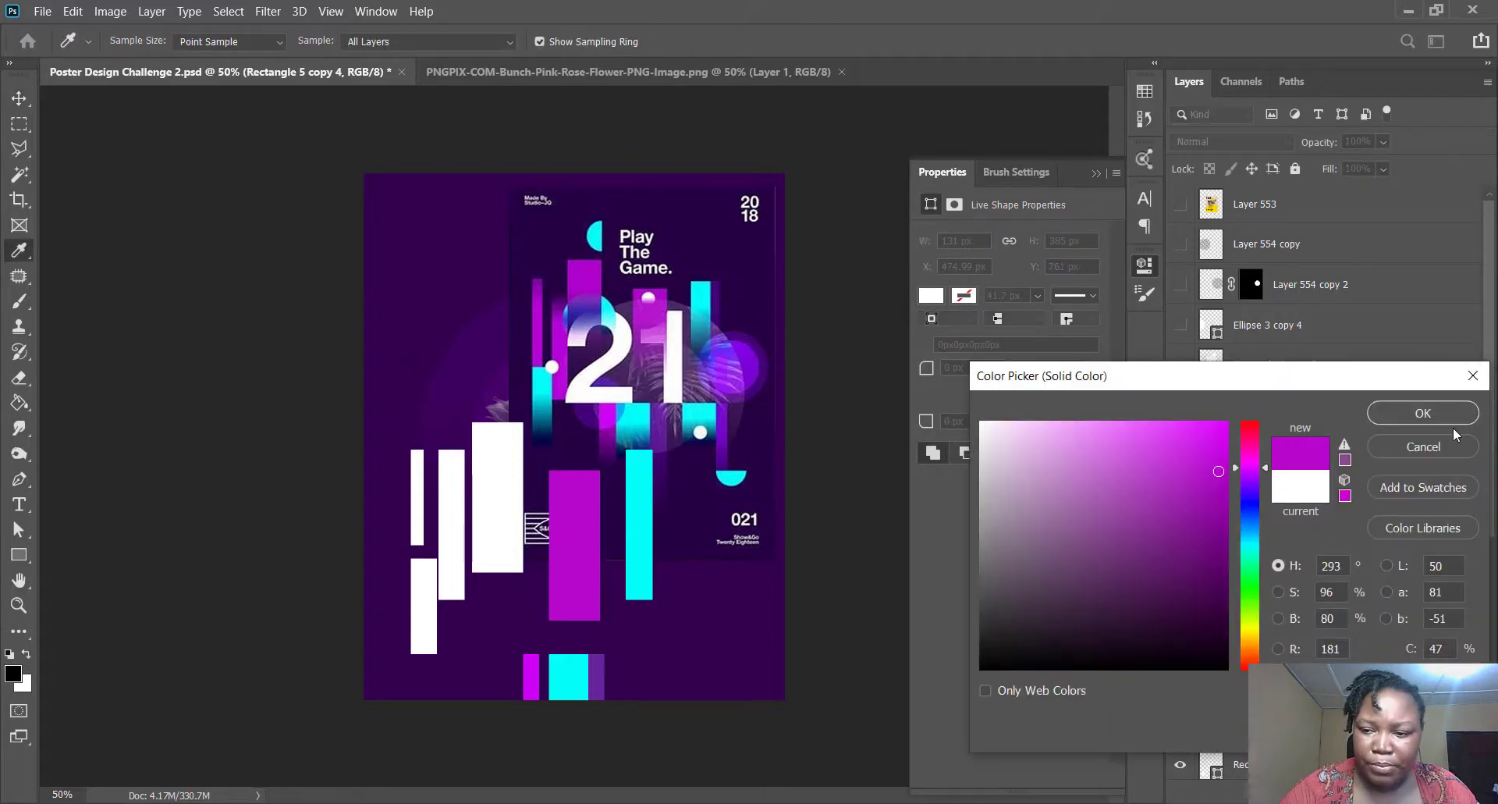
pyautogui.click(1424, 411)
# - Fill the tall bar at X 278, Y 638 px and the 67 px wide bar to its left with magenta sampled from the reference
pyautogui.click(1220, 697)
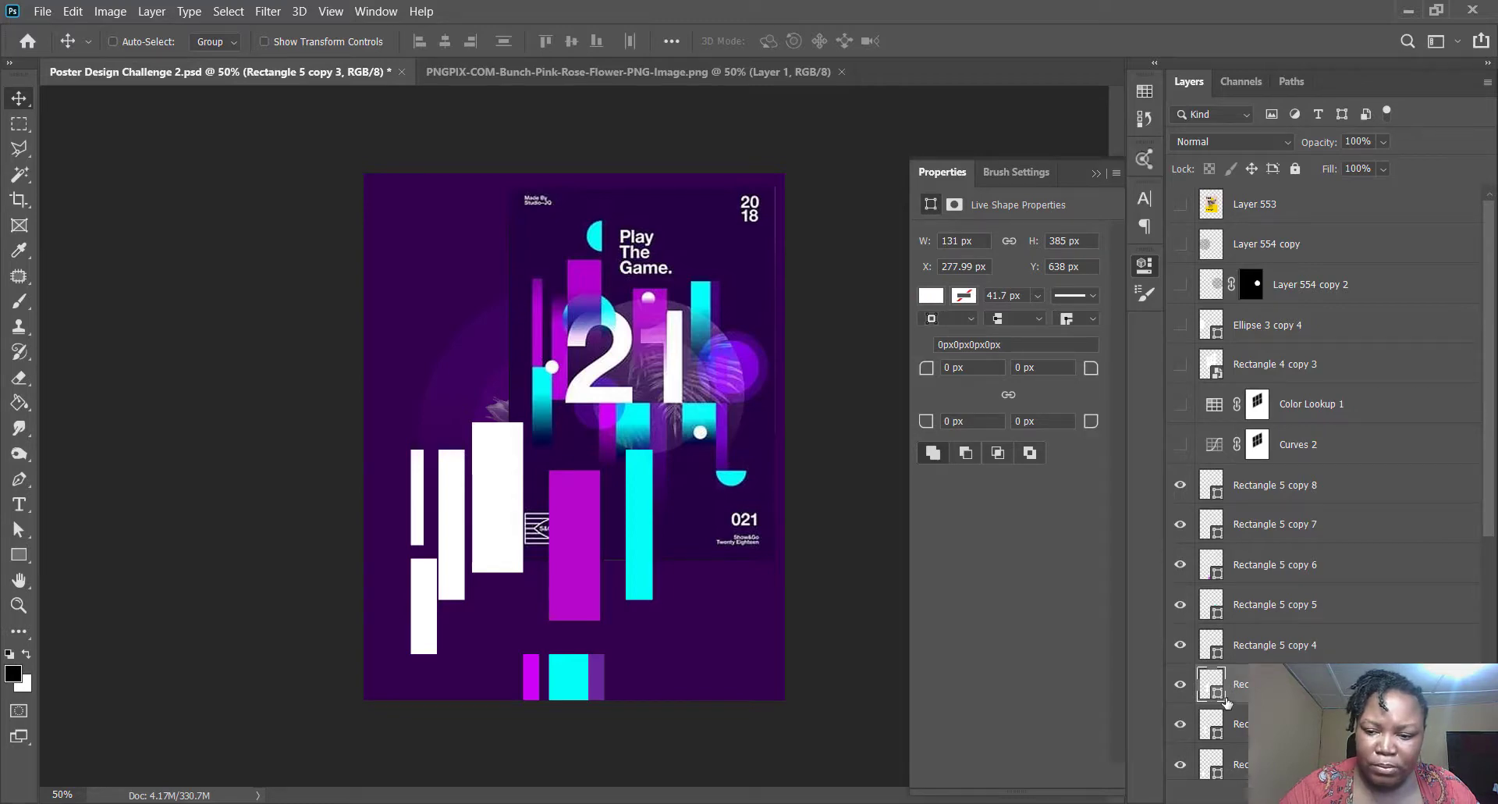
pyautogui.doubleClick(1213, 686)
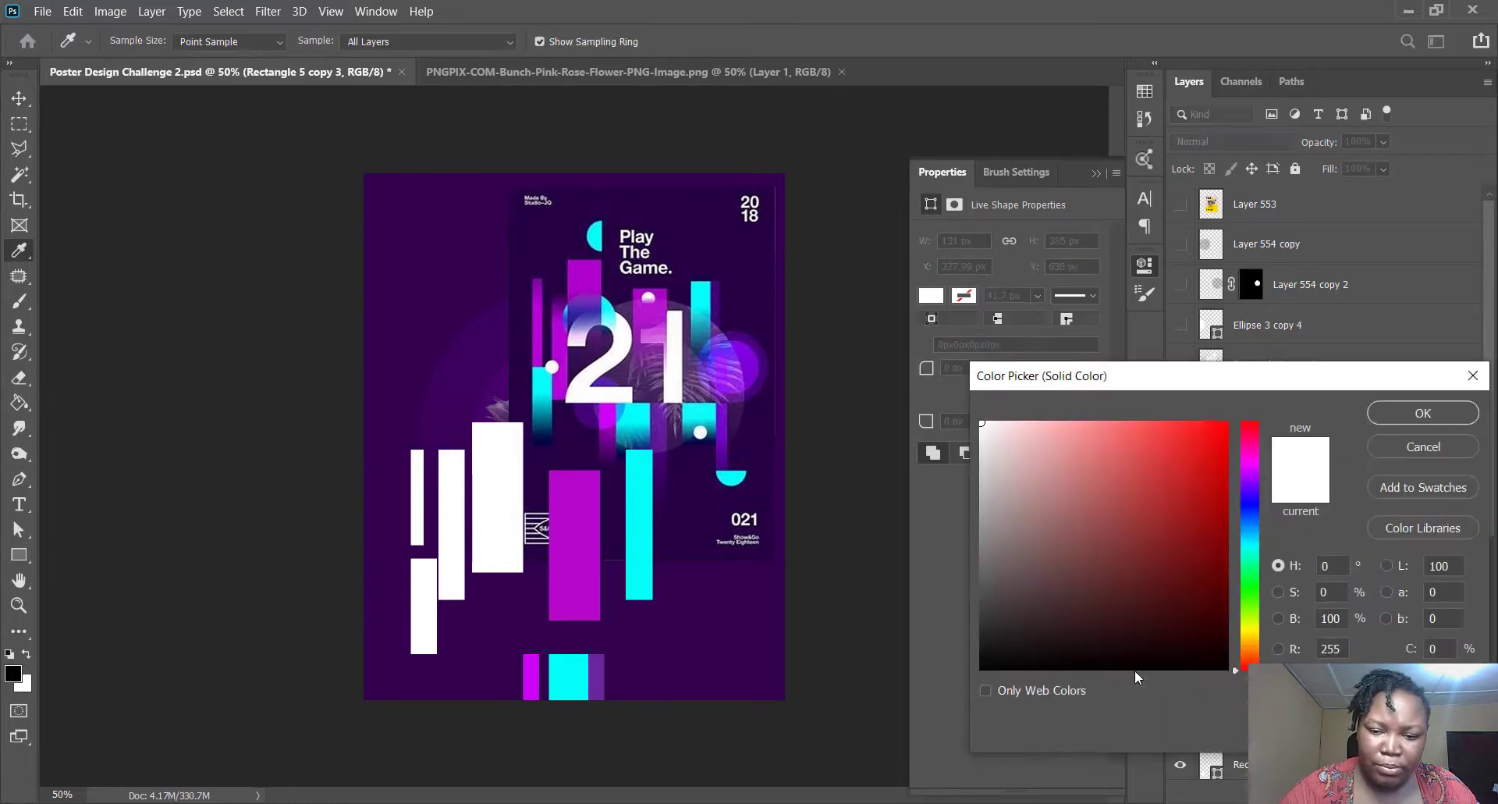
pyautogui.click(583, 269)
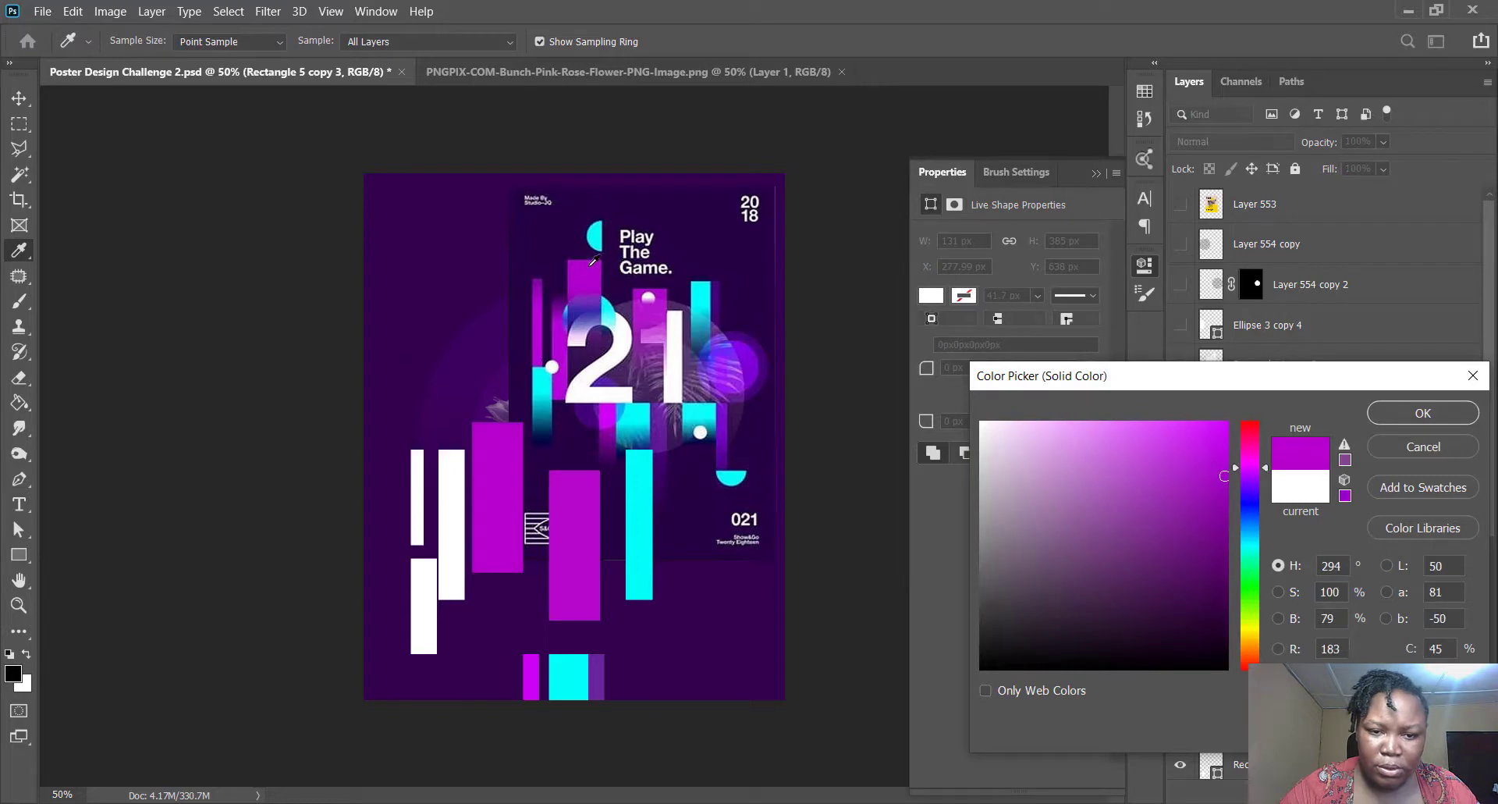
pyautogui.click(1422, 413)
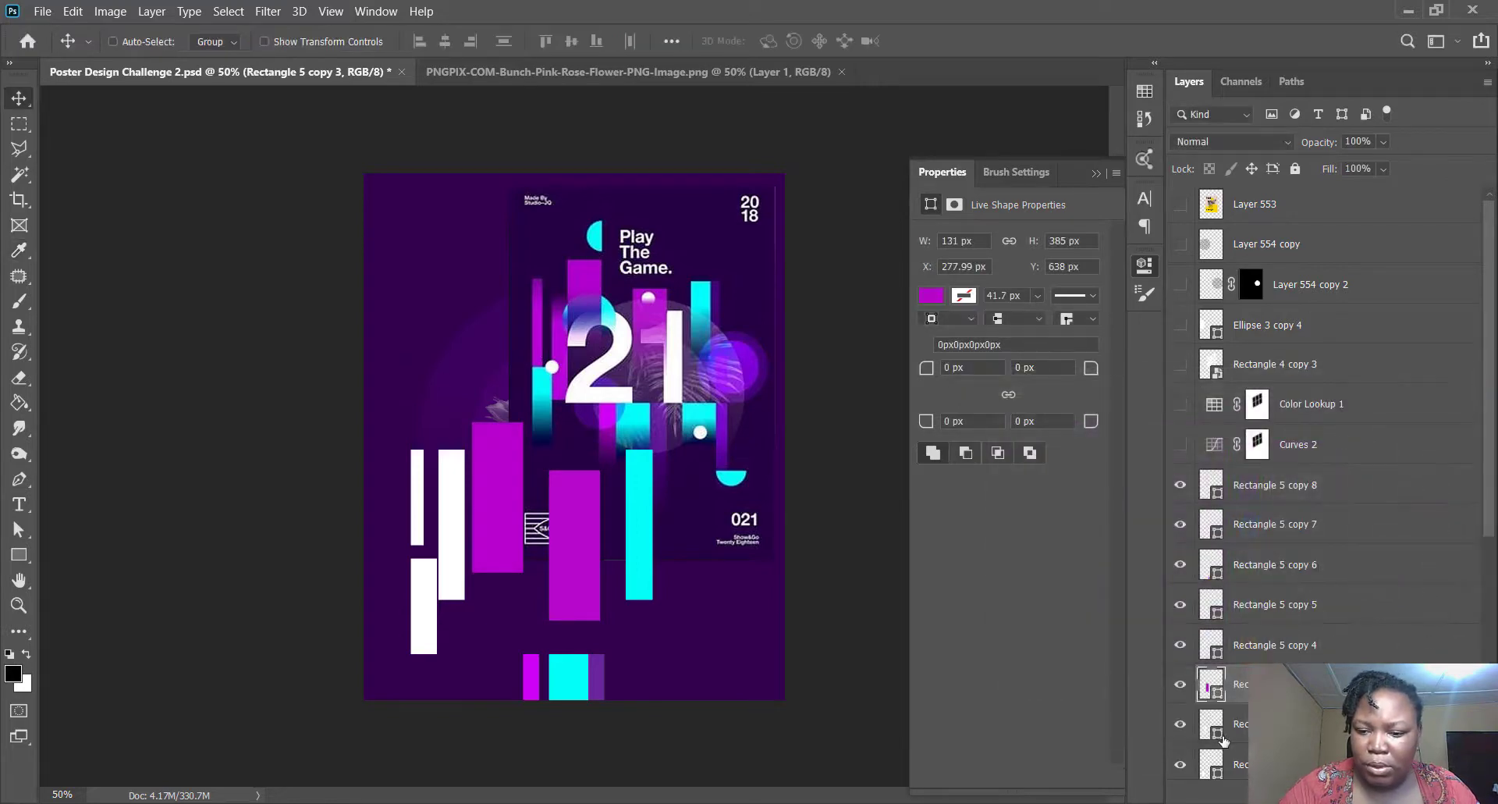
pyautogui.doubleClick(1214, 729)
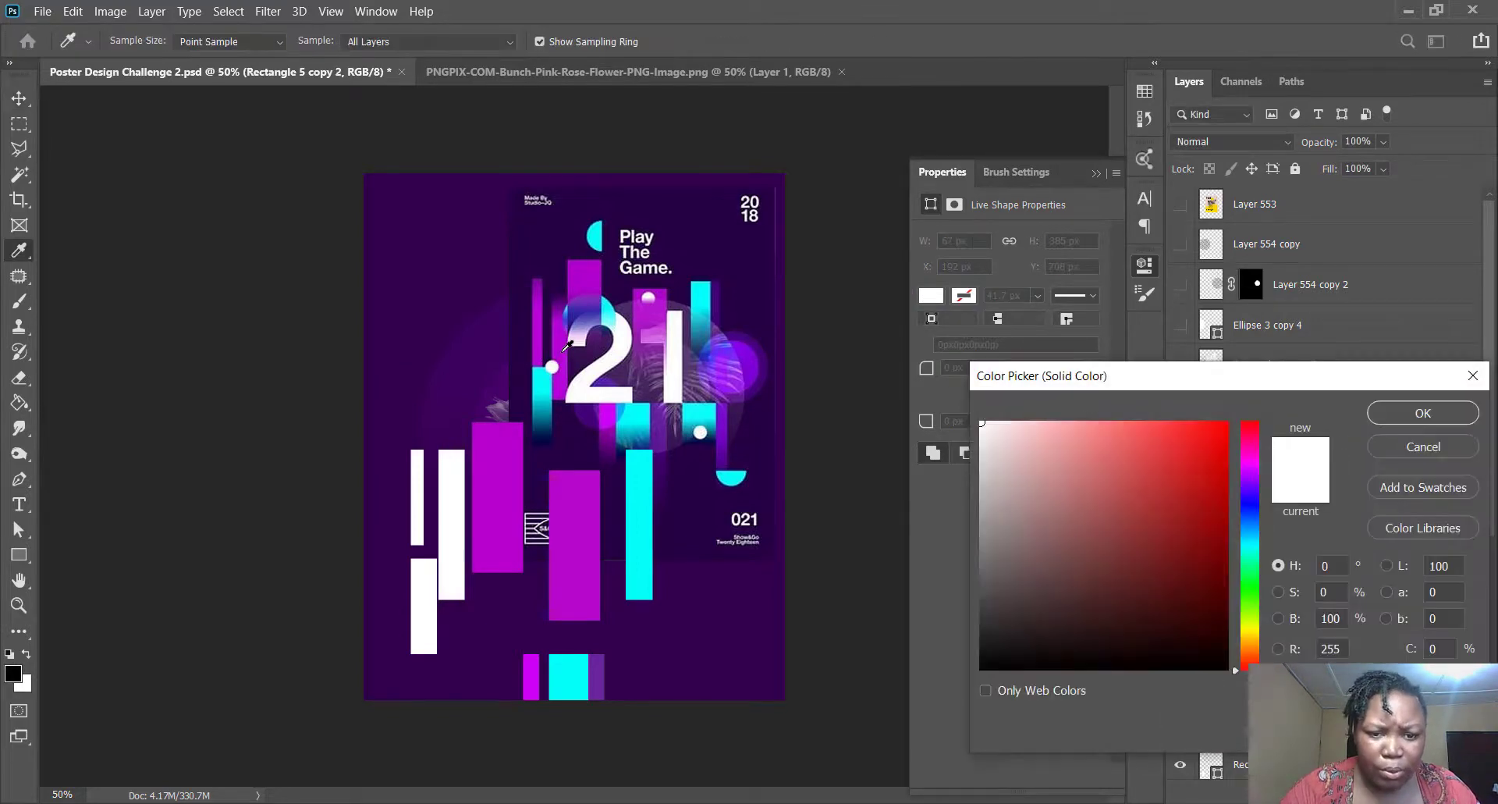
pyautogui.click(1423, 413)
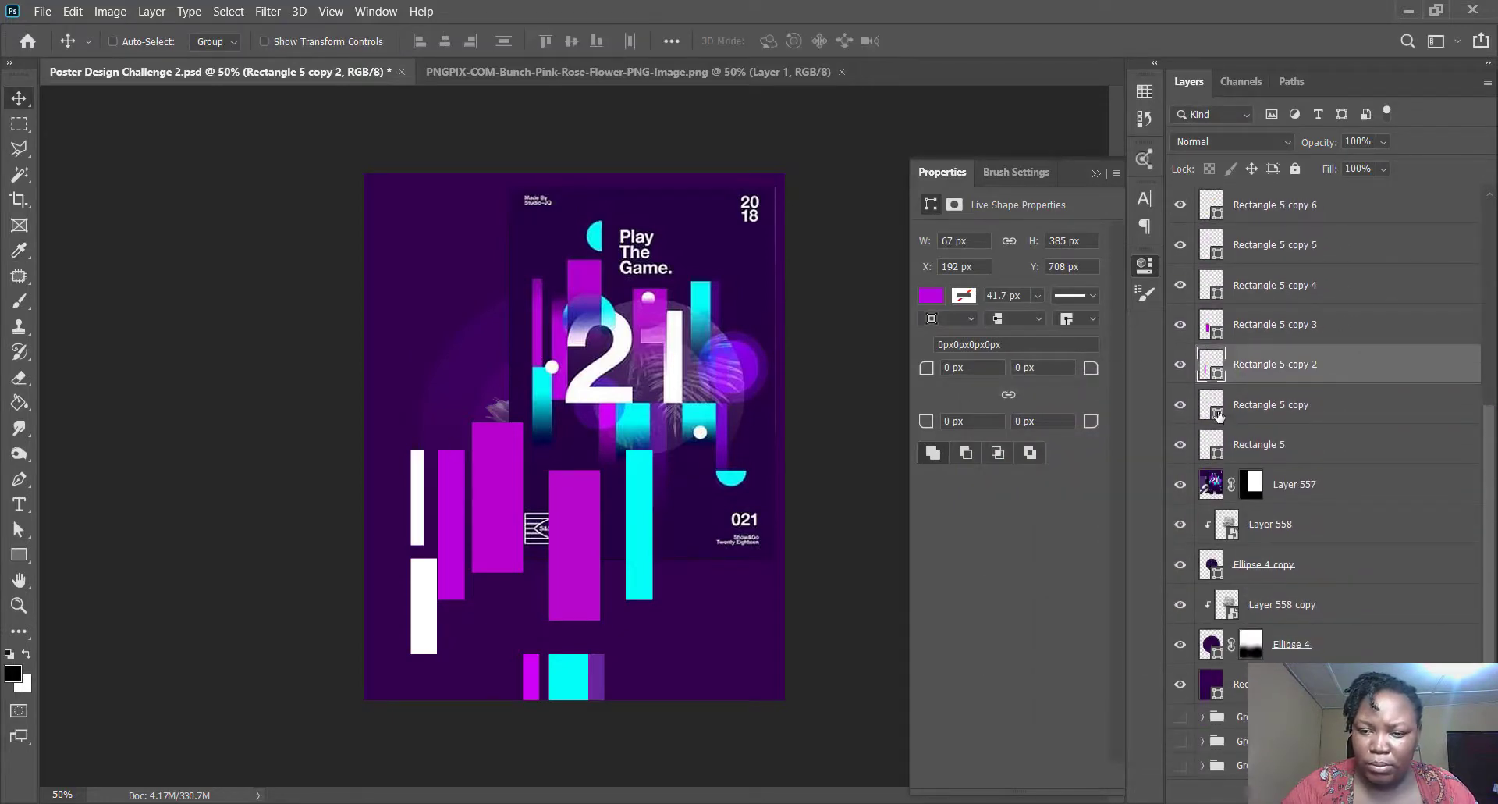
# - Fill the short bar at X 121, Y 987 px with the reference's cyan and the thin bar above it with the reference's violet-magenta
pyautogui.doubleClick(1215, 414)
pyautogui.click(551, 368)
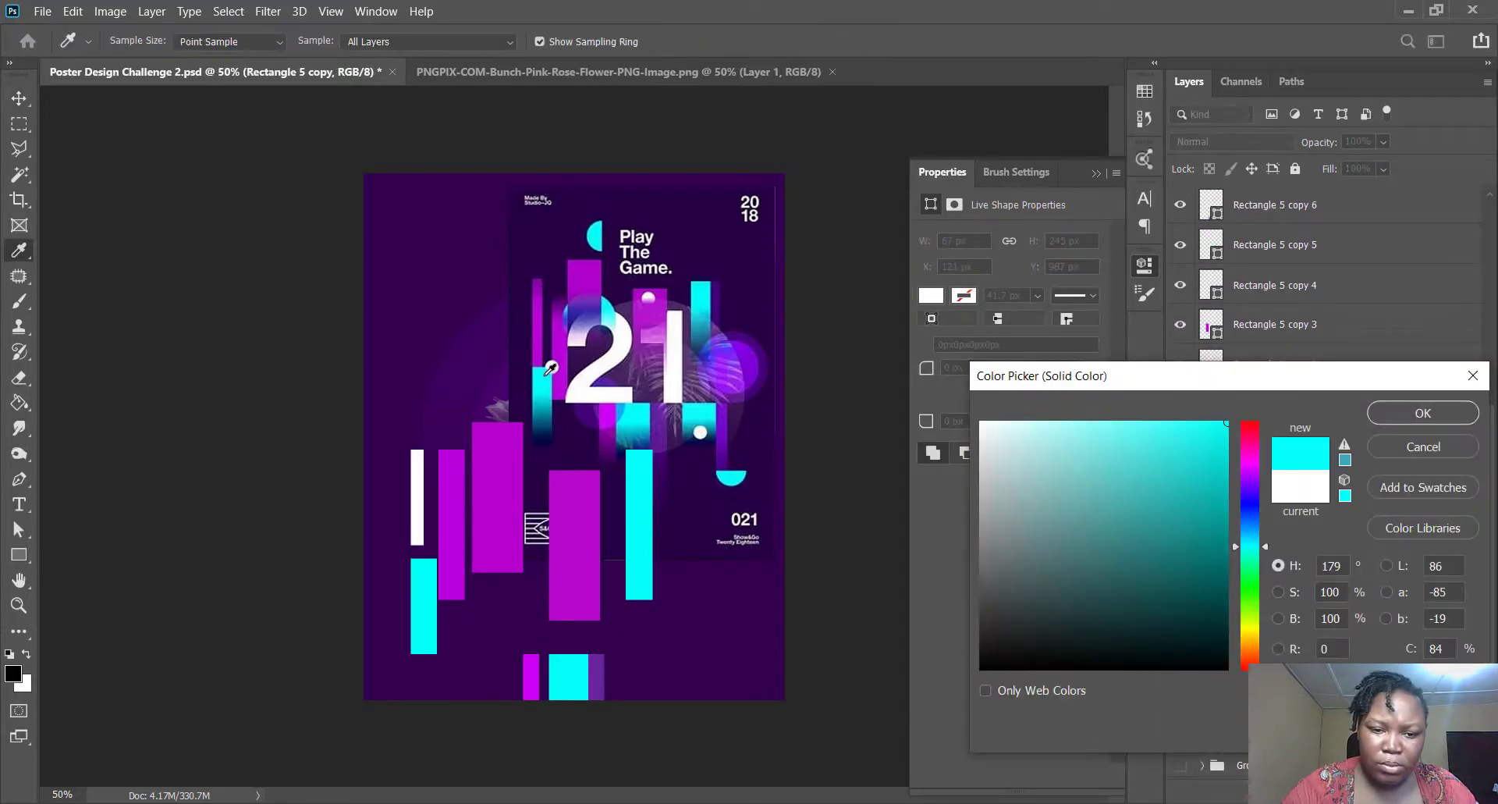
pyautogui.click(1442, 420)
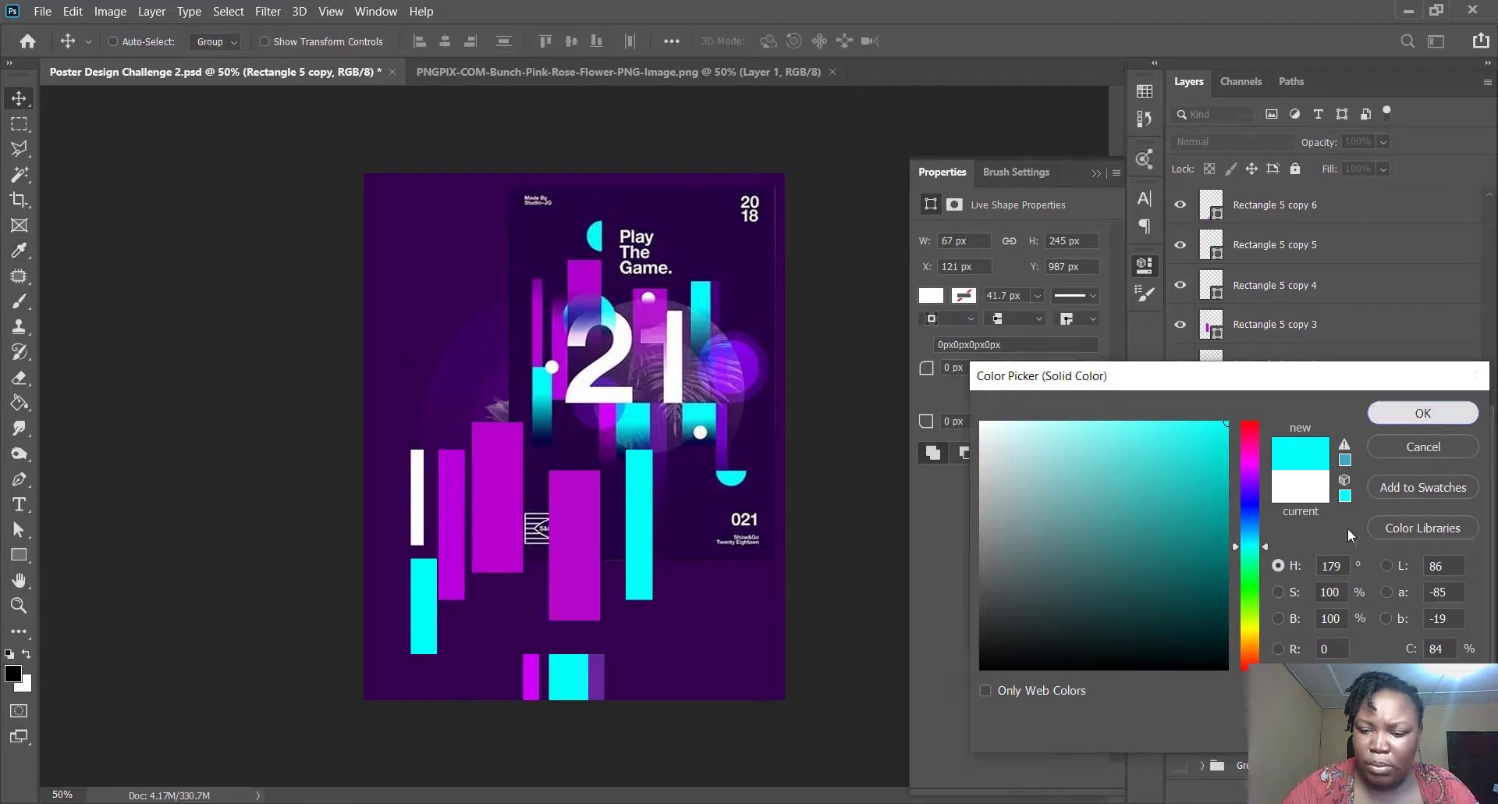
pyautogui.doubleClick(1211, 446)
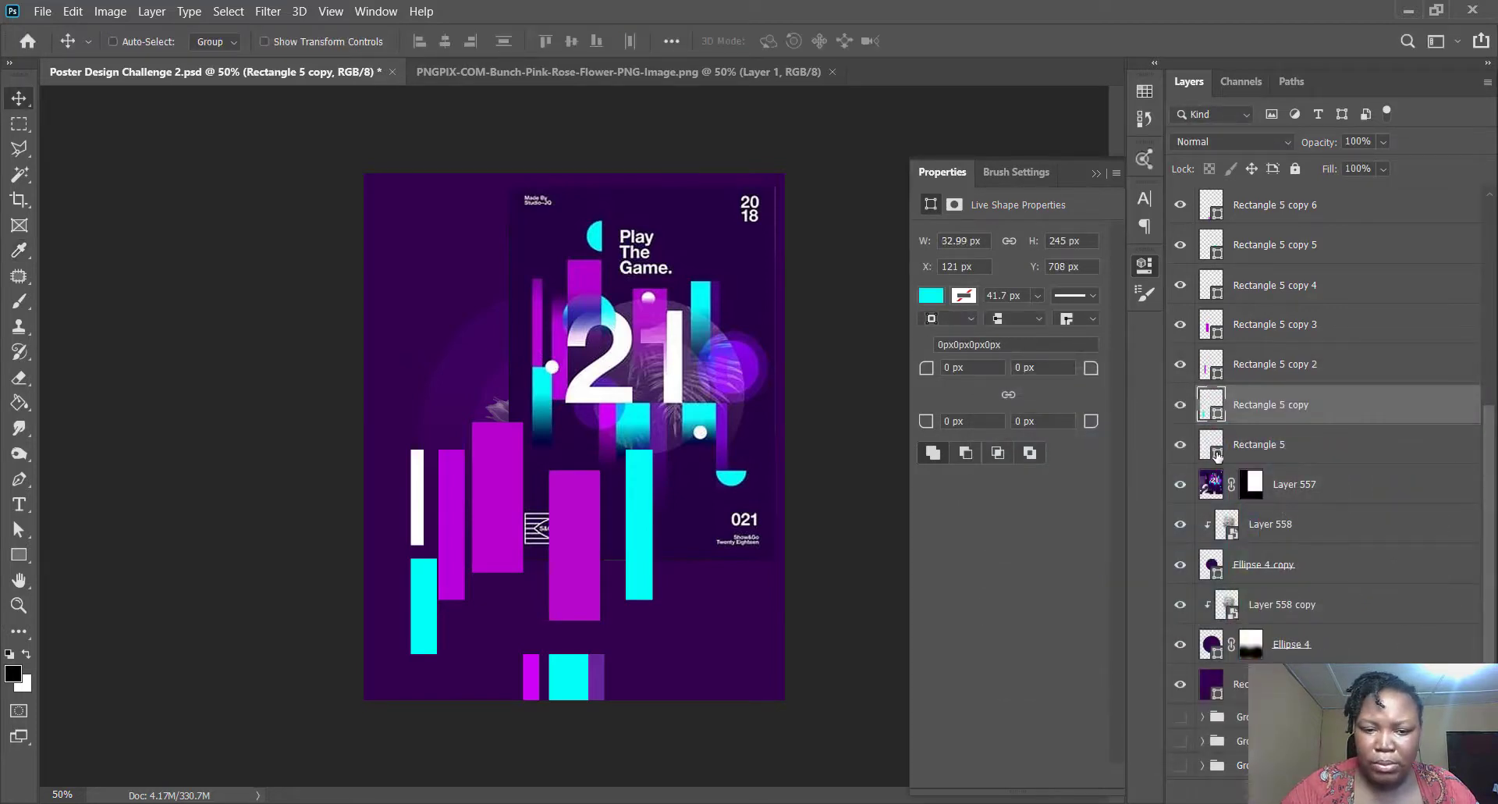
pyautogui.click(540, 331)
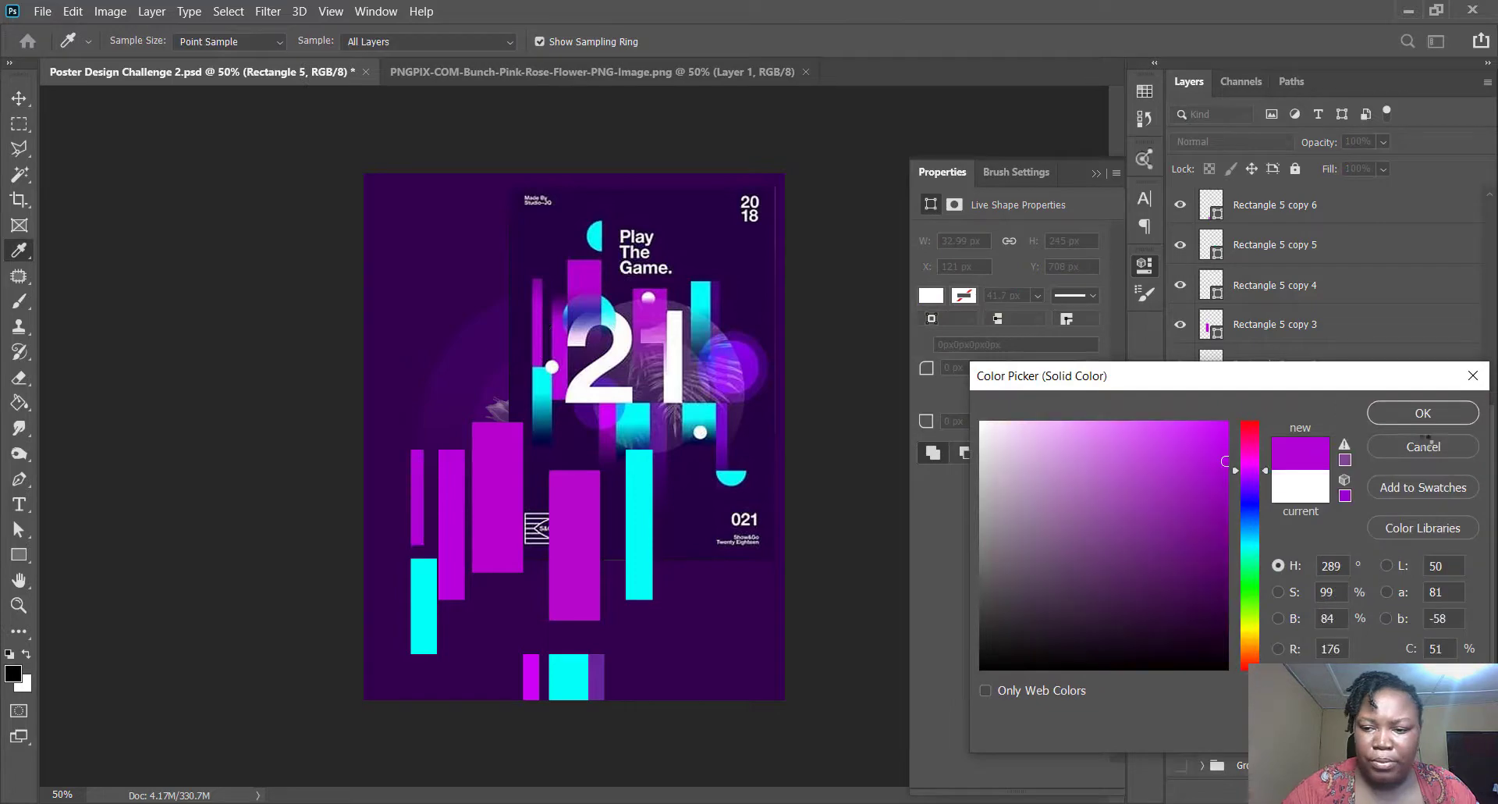
pyautogui.click(1440, 414)
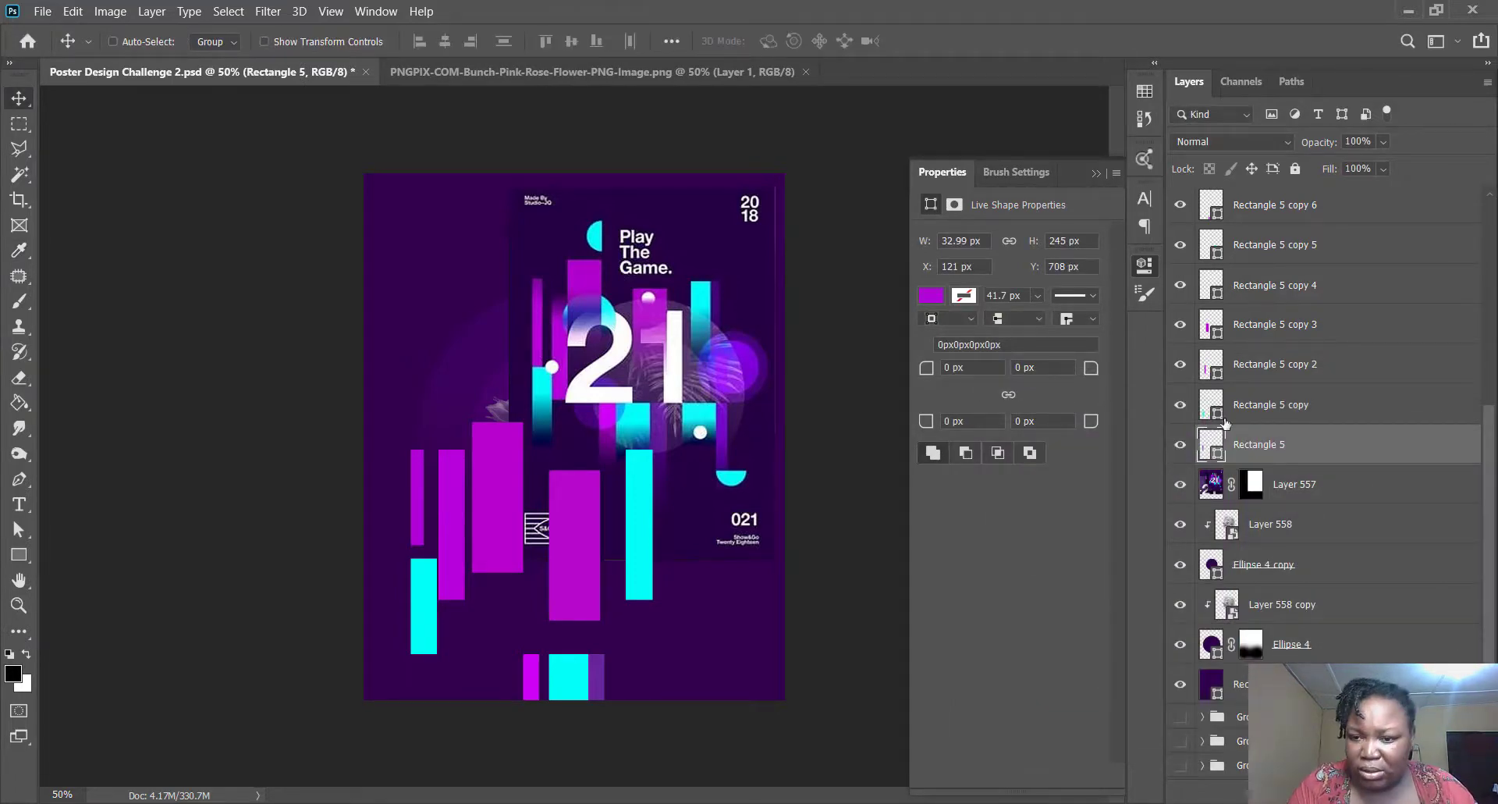
# - Duplicate the cyan lower bar above the other bar layers and move the copy about 216 px to the right along the canvas's lower edge
pyautogui.scroll(5, 1316, 447)
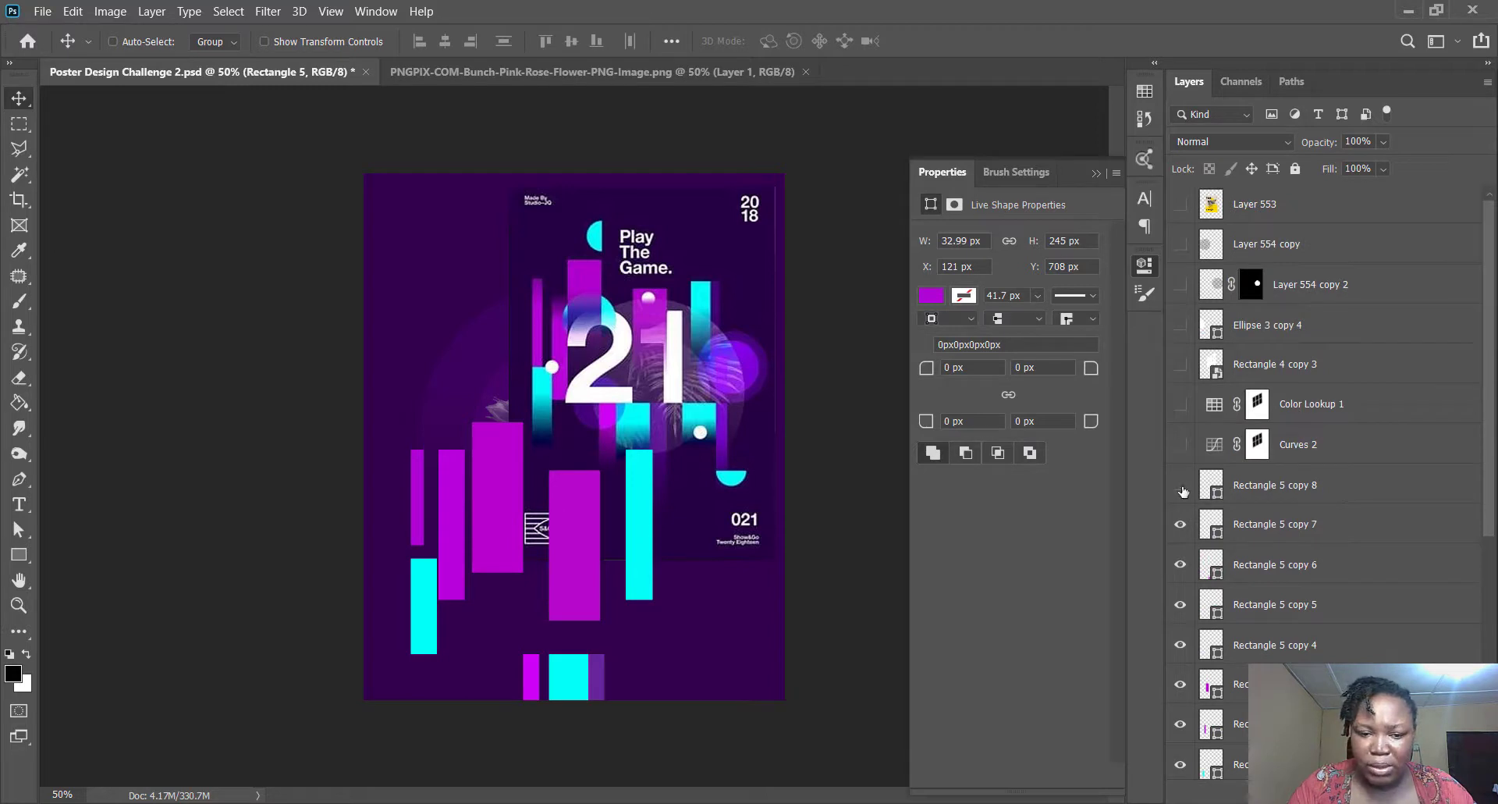
pyautogui.click(1181, 485)
pyautogui.click(1279, 531)
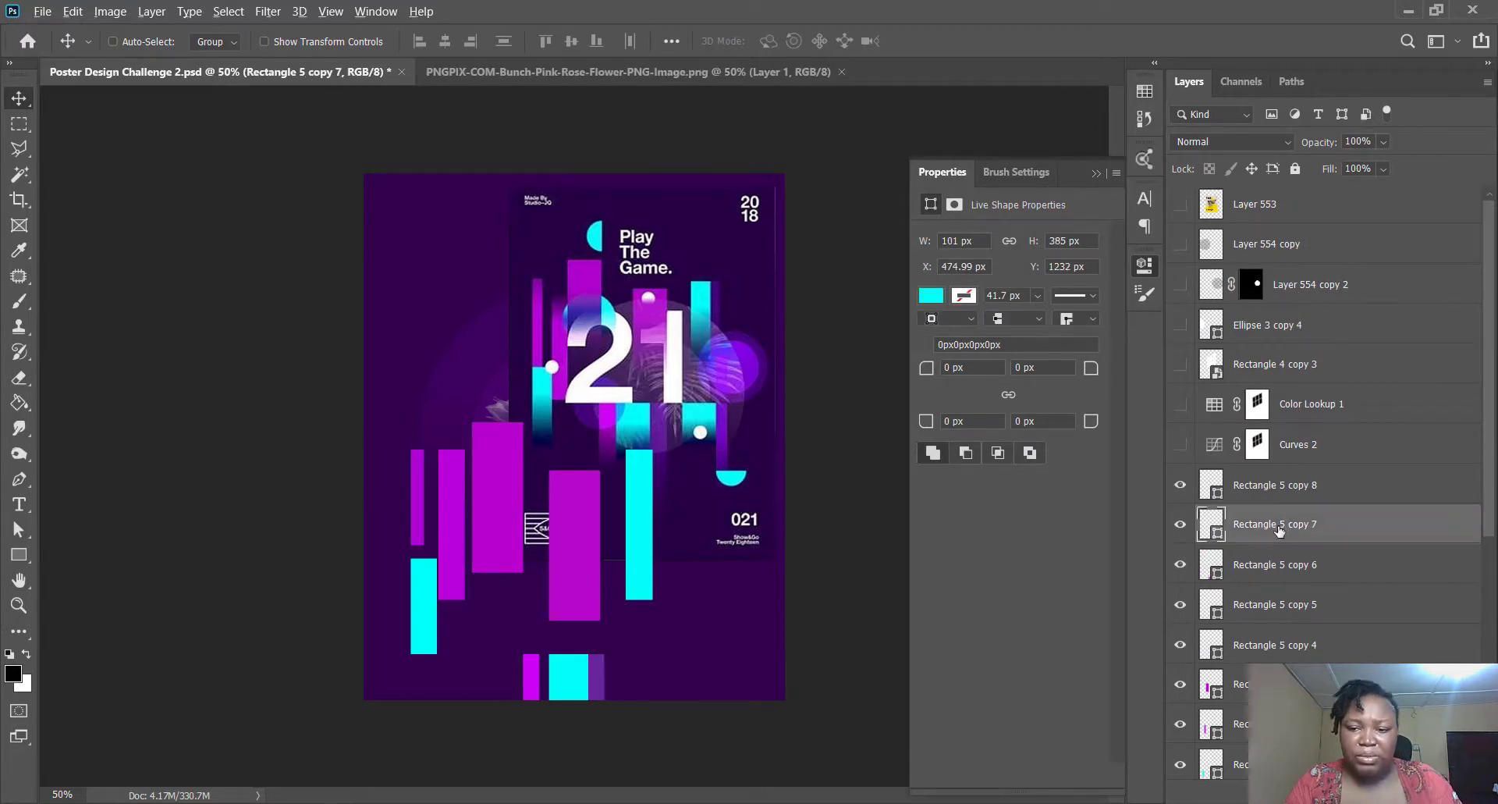
pyautogui.moveTo(1280, 531); pyautogui.dragTo(1278, 477)
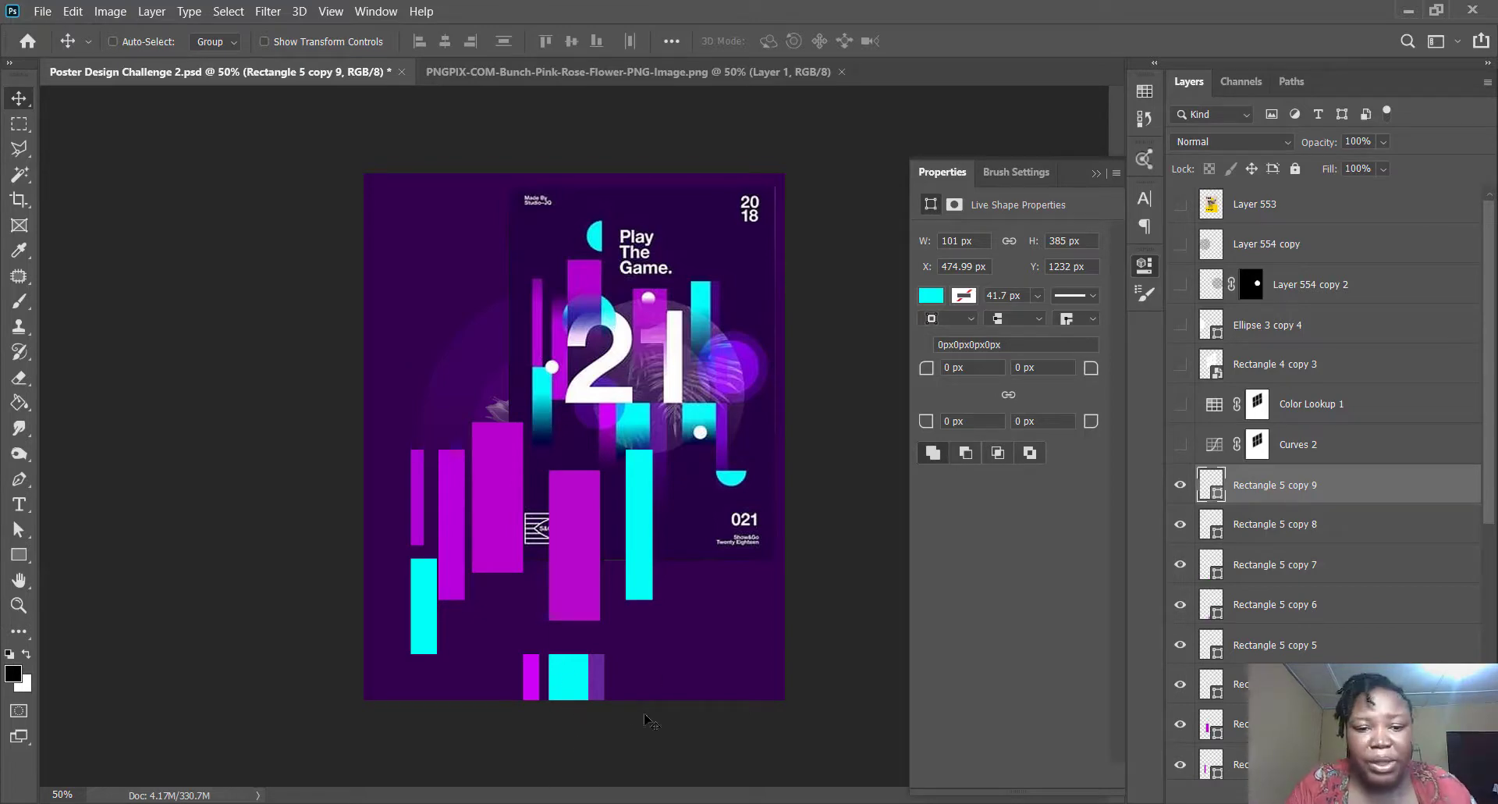
pyautogui.moveTo(631, 700); pyautogui.dragTo(695, 699)
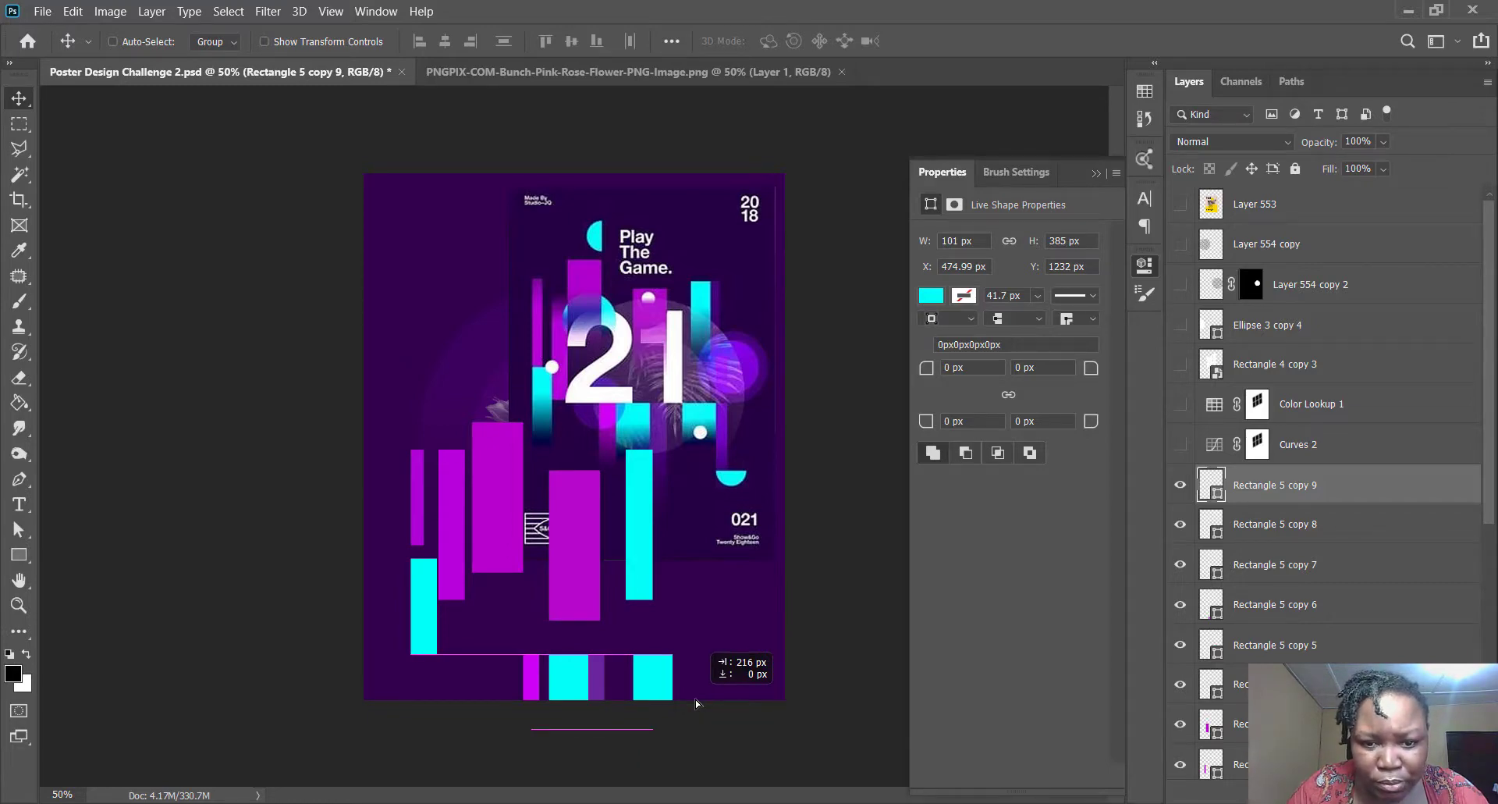
# - Move the cyan copy to about X 656 px, duplicate it, and place the duplicate, narrowed to 41.5 px, beside its right edge at X 757.5 px
pyautogui.moveTo(695, 699); pyautogui.dragTo(683, 698)
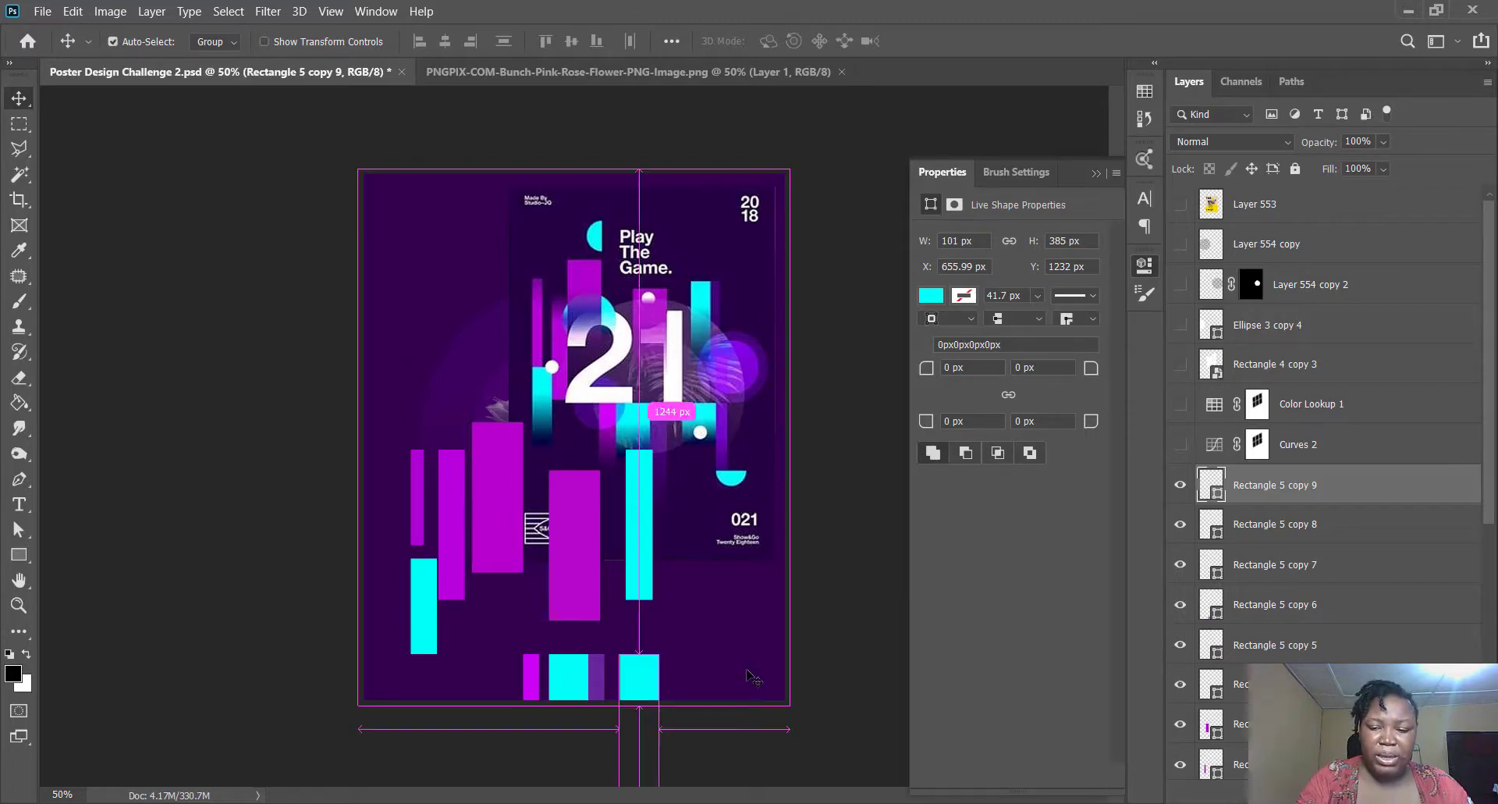
pyautogui.hotkey('ctrl', 'j')
pyautogui.hotkey('ctrl', 't')
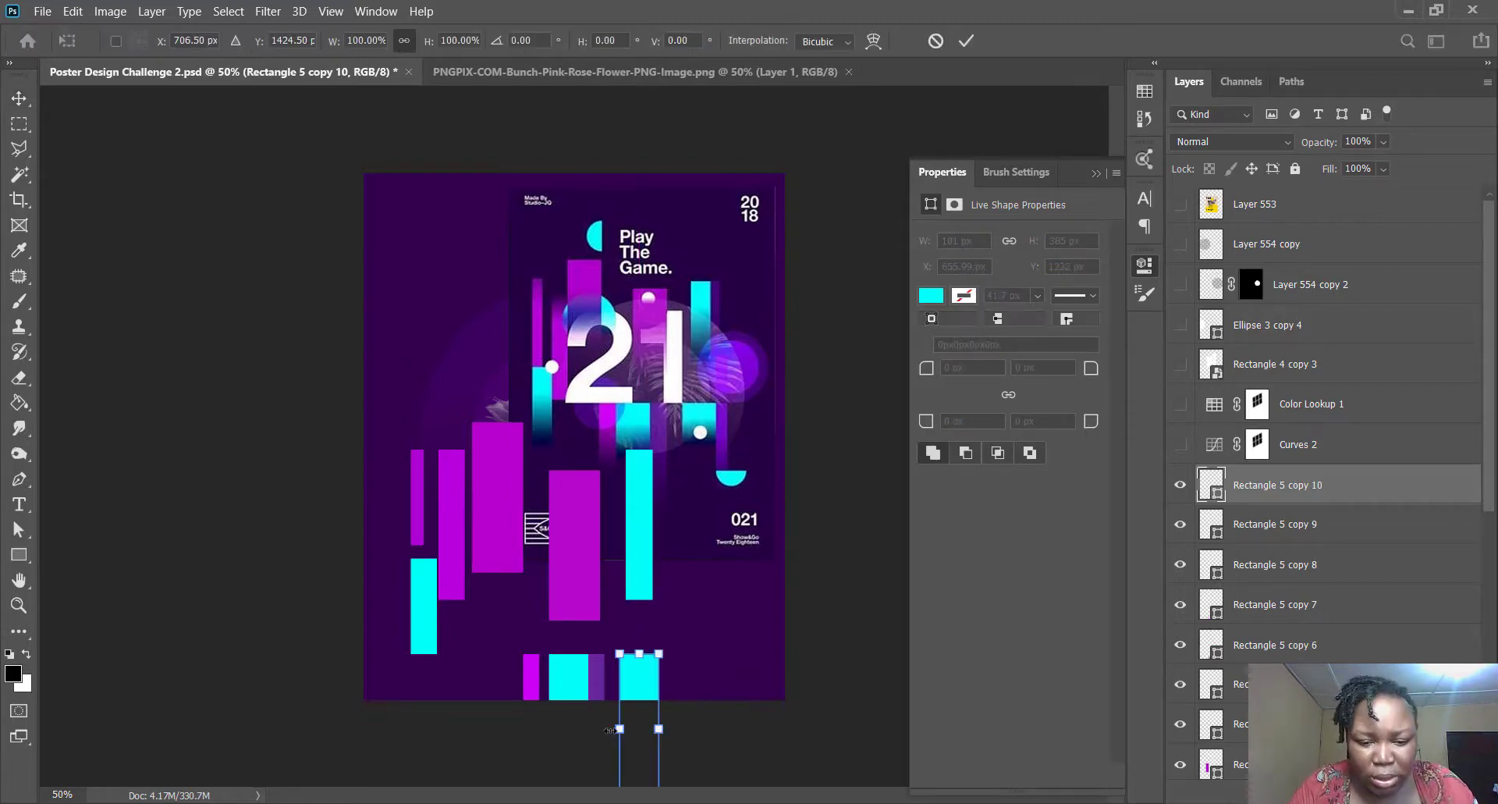
pyautogui.moveTo(611, 729); pyautogui.dragTo(637, 728)
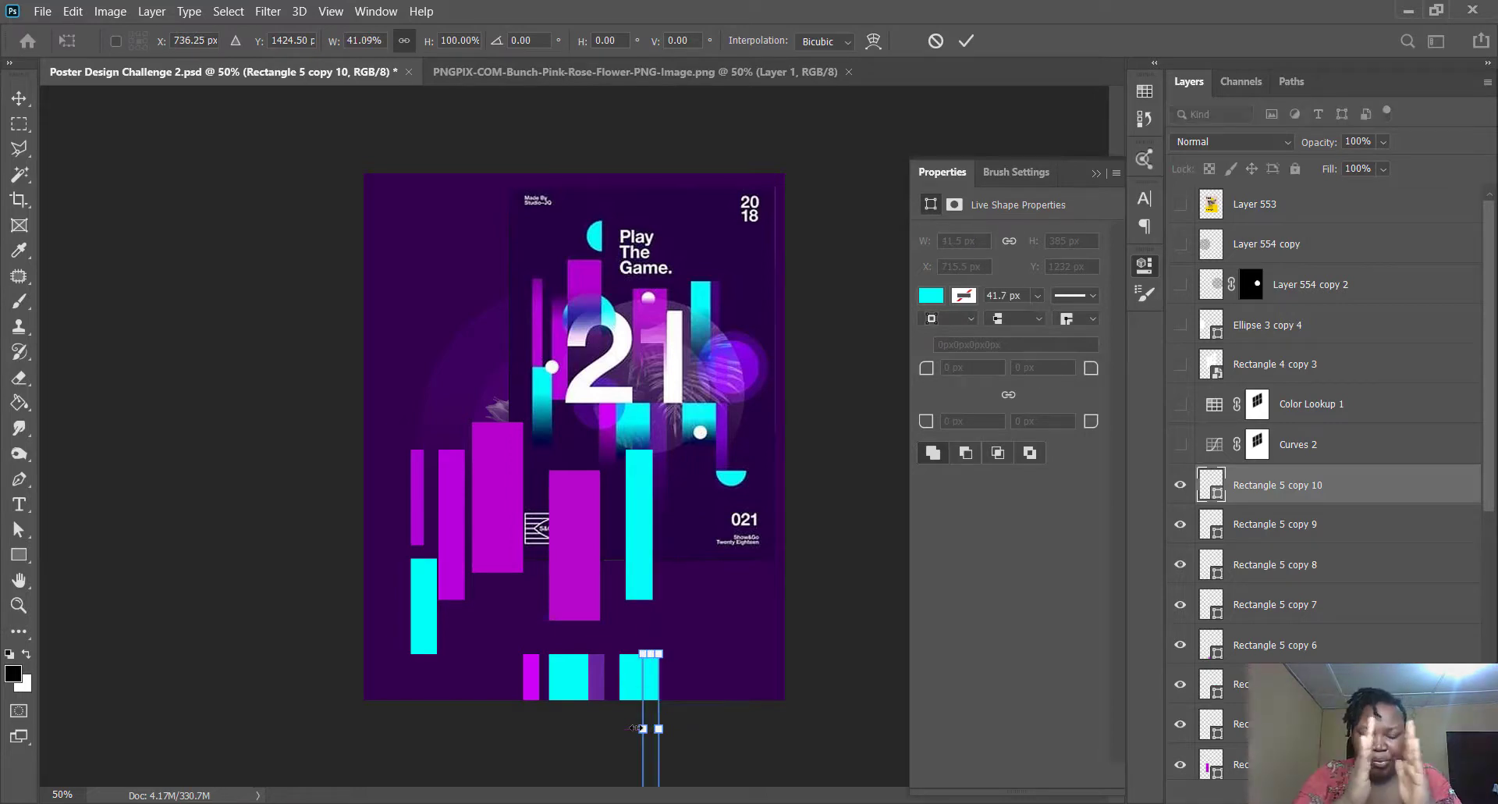
pyautogui.press('Return')
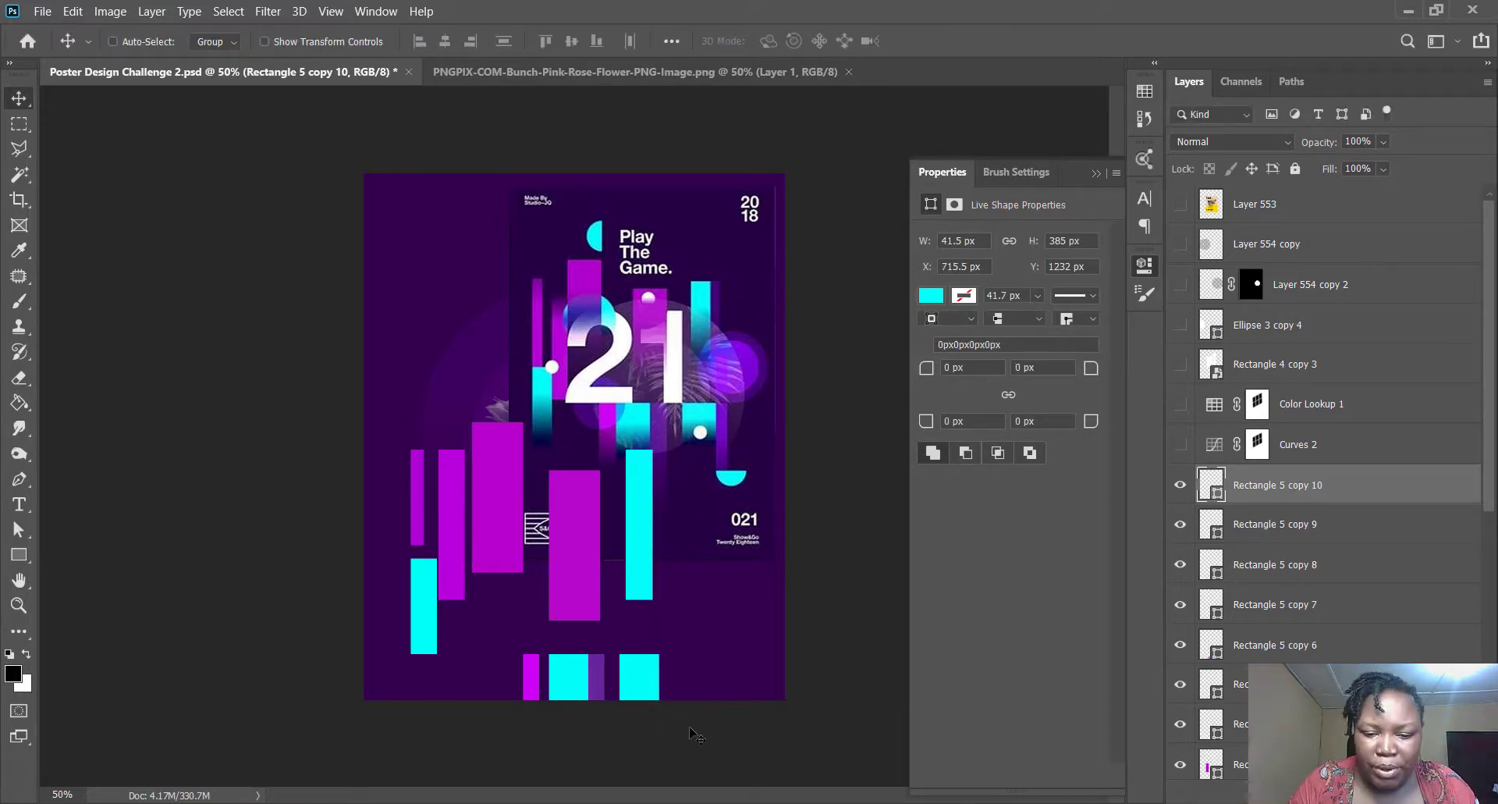
pyautogui.moveTo(700, 729); pyautogui.dragTo(723, 729)
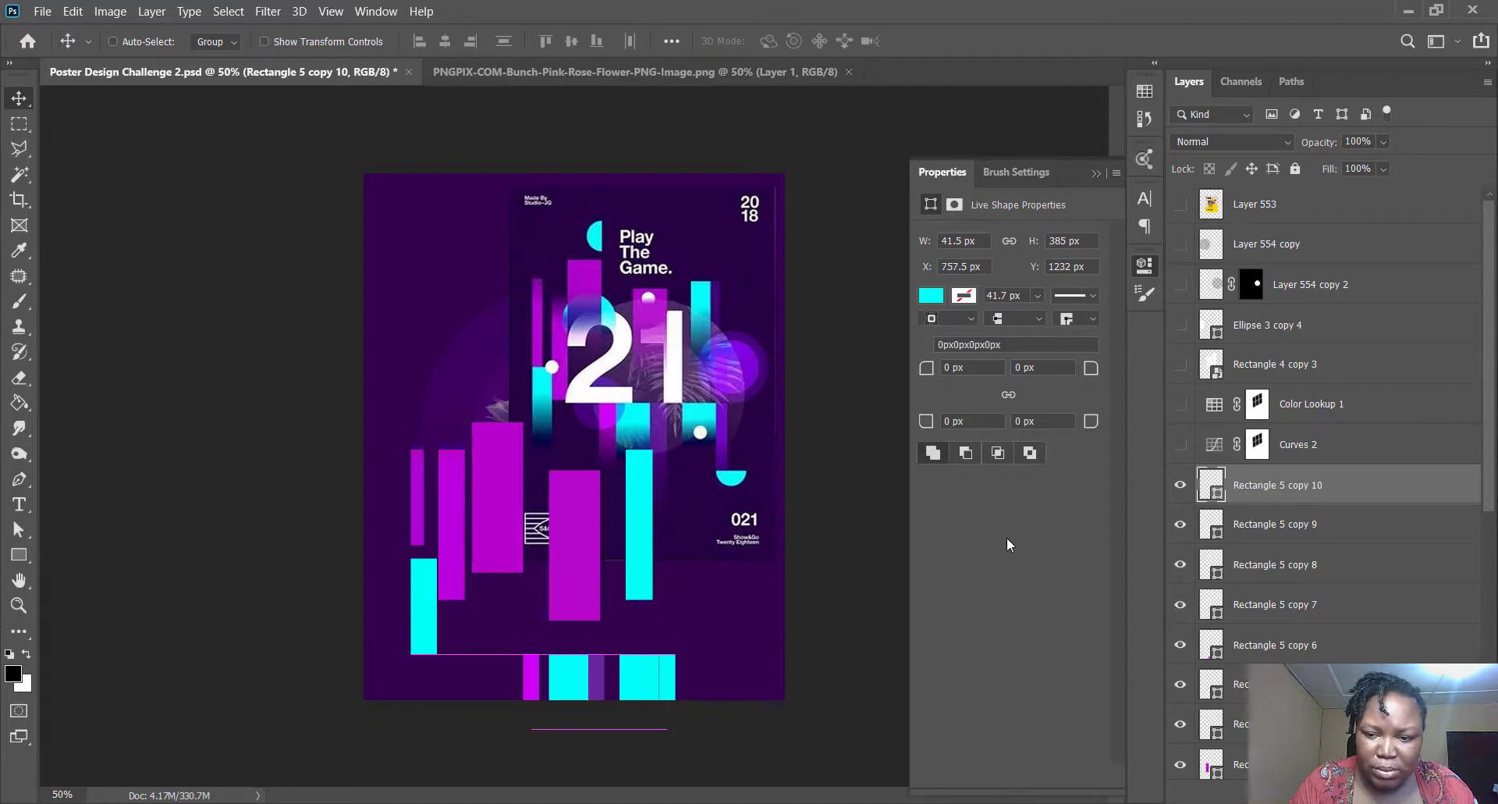
# - Fill the 41.5 px wide bar with purple sampled from the reference poster's thin purple bar
pyautogui.doubleClick(1211, 484)
pyautogui.click(728, 415)
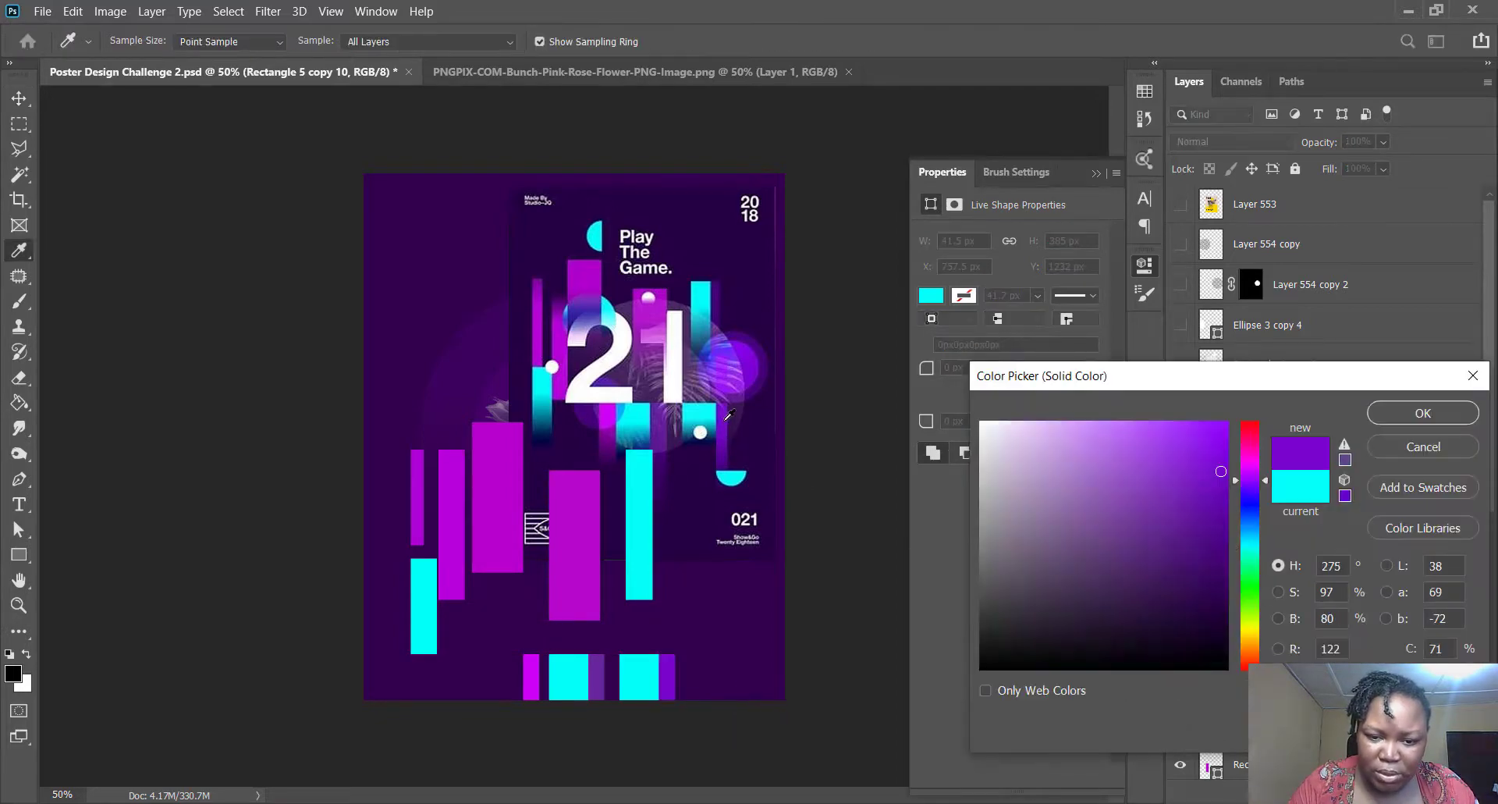
pyautogui.click(1423, 413)
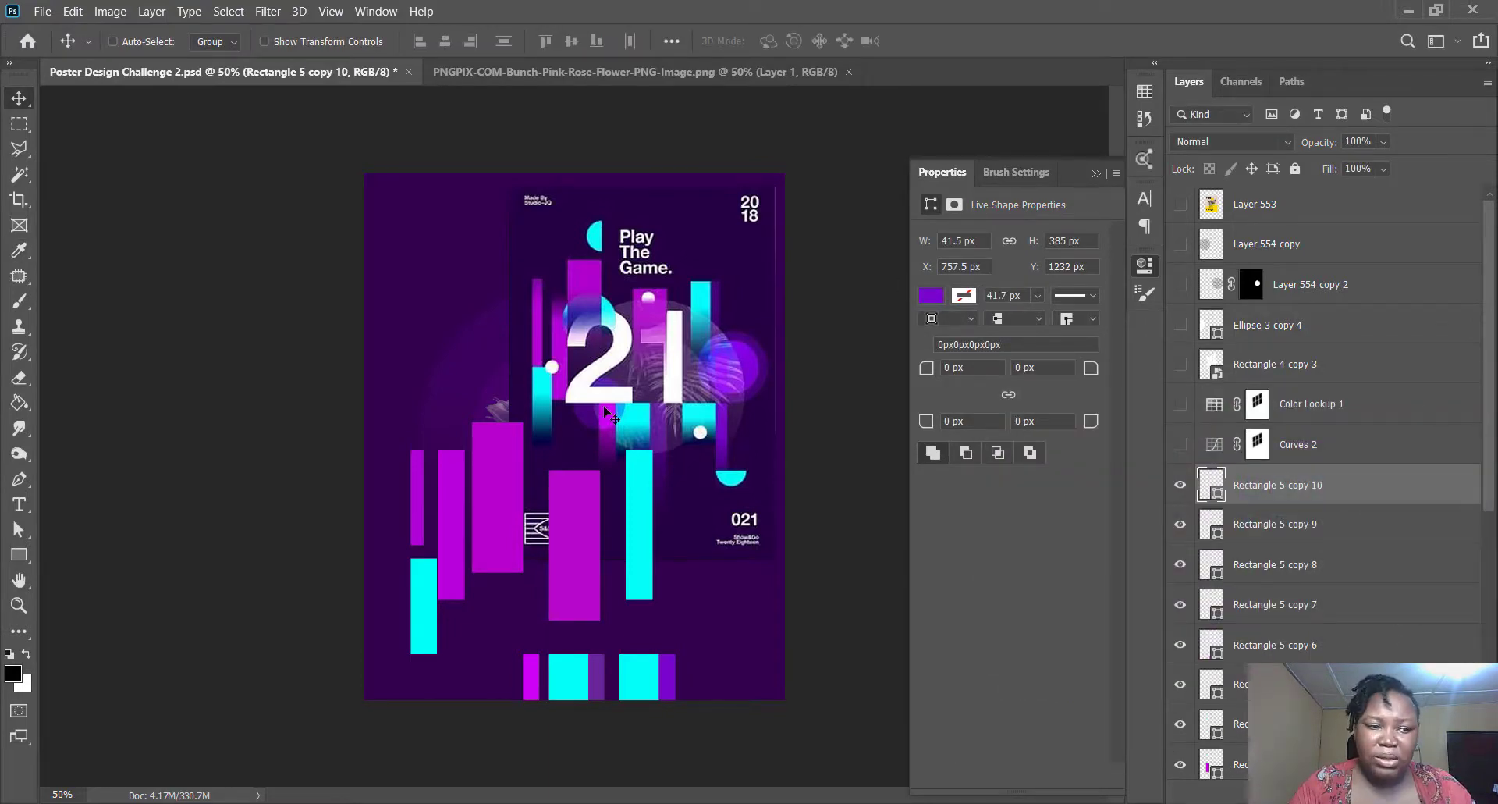
# - Draw a 40 px circle with the Ellipse tool, fill it white and place it on the short cyan bar's upper-right corner at X 167, Y 972 px
pyautogui.click(19, 555)
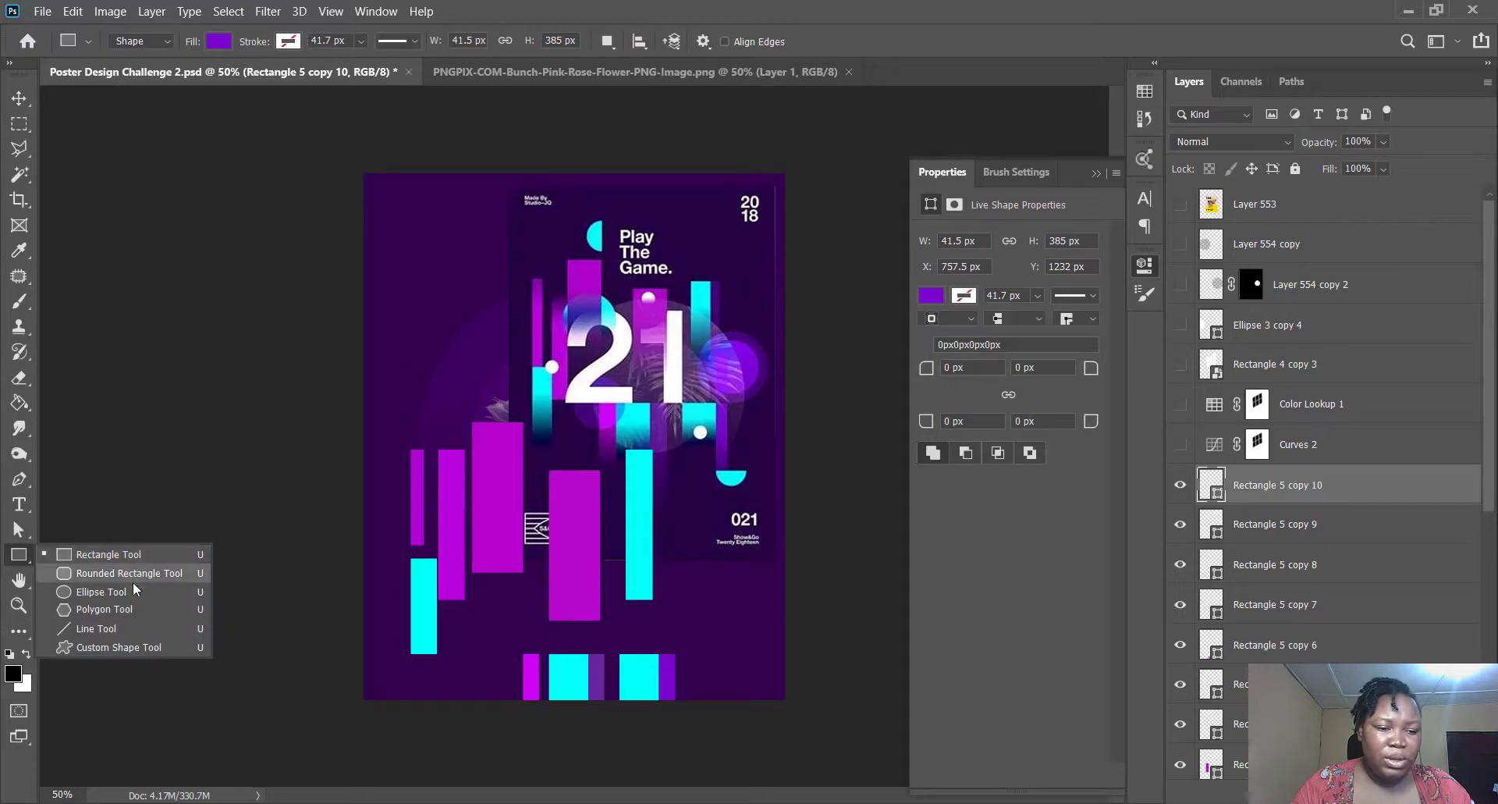
pyautogui.click(132, 583)
pyautogui.moveTo(407, 243); pyautogui.dragTo(442, 280)
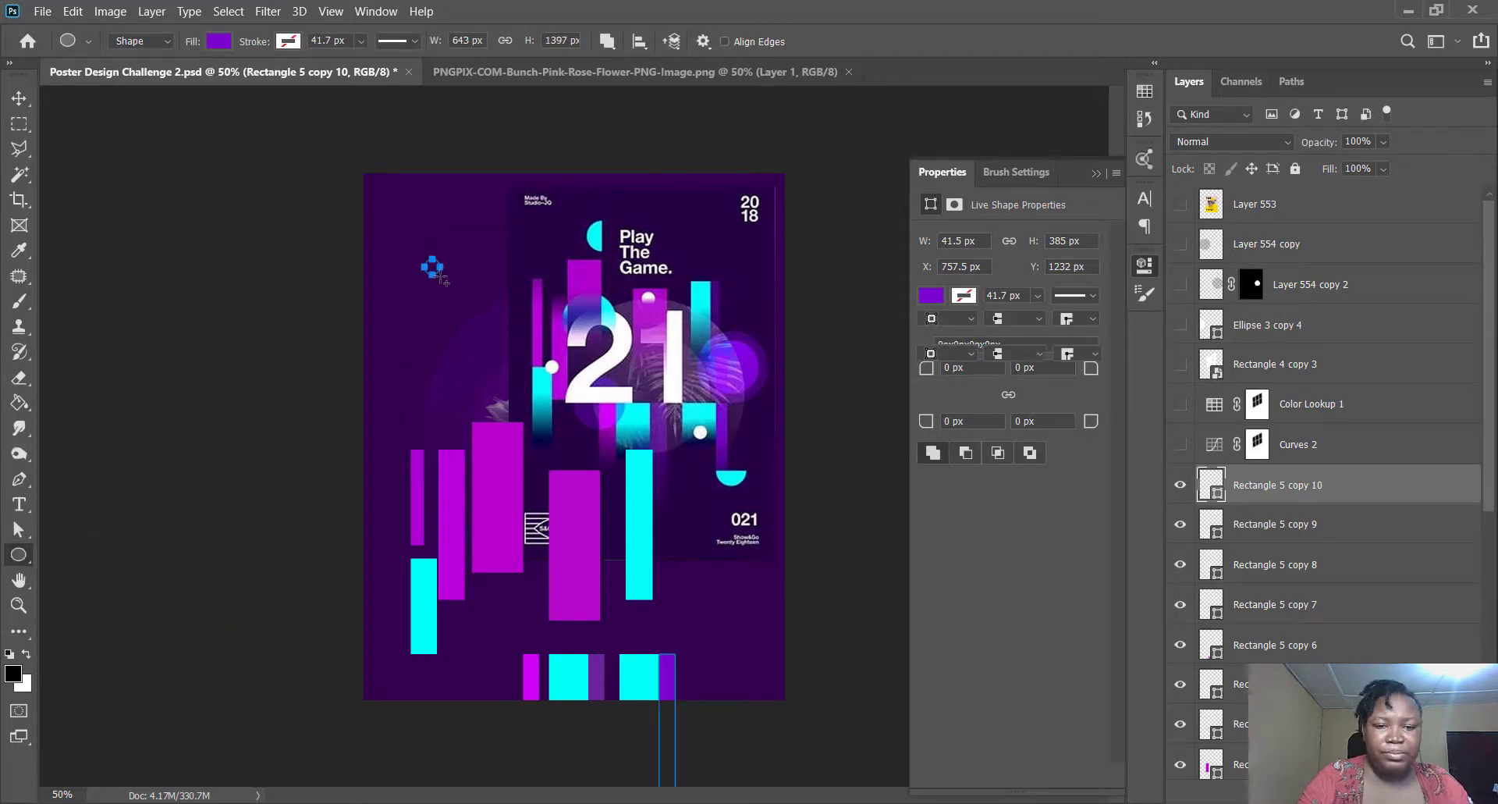
pyautogui.press('v')
pyautogui.hotkey('ctrl', 'BackSpace')
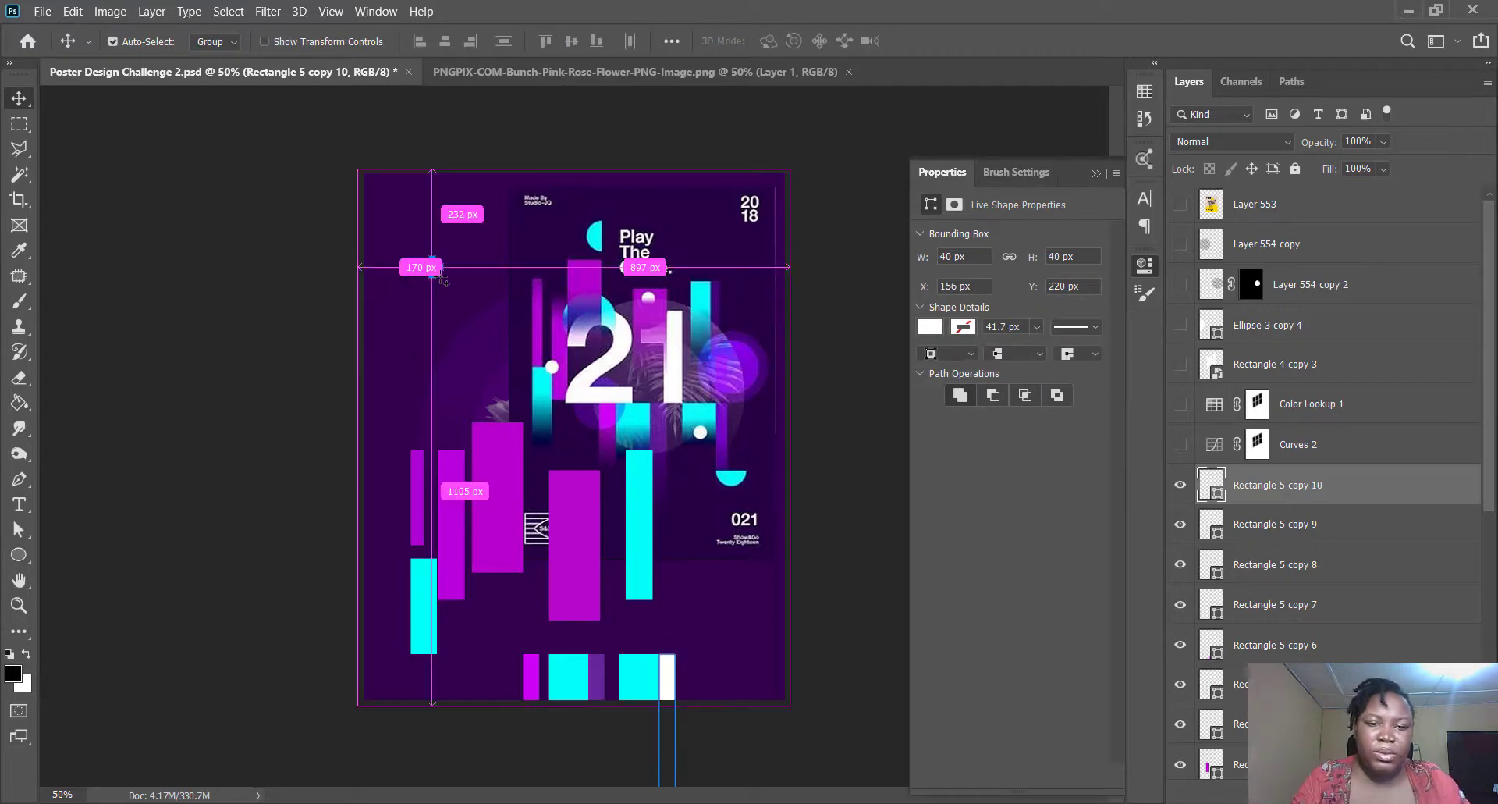
pyautogui.moveTo(443, 265); pyautogui.dragTo(448, 518)
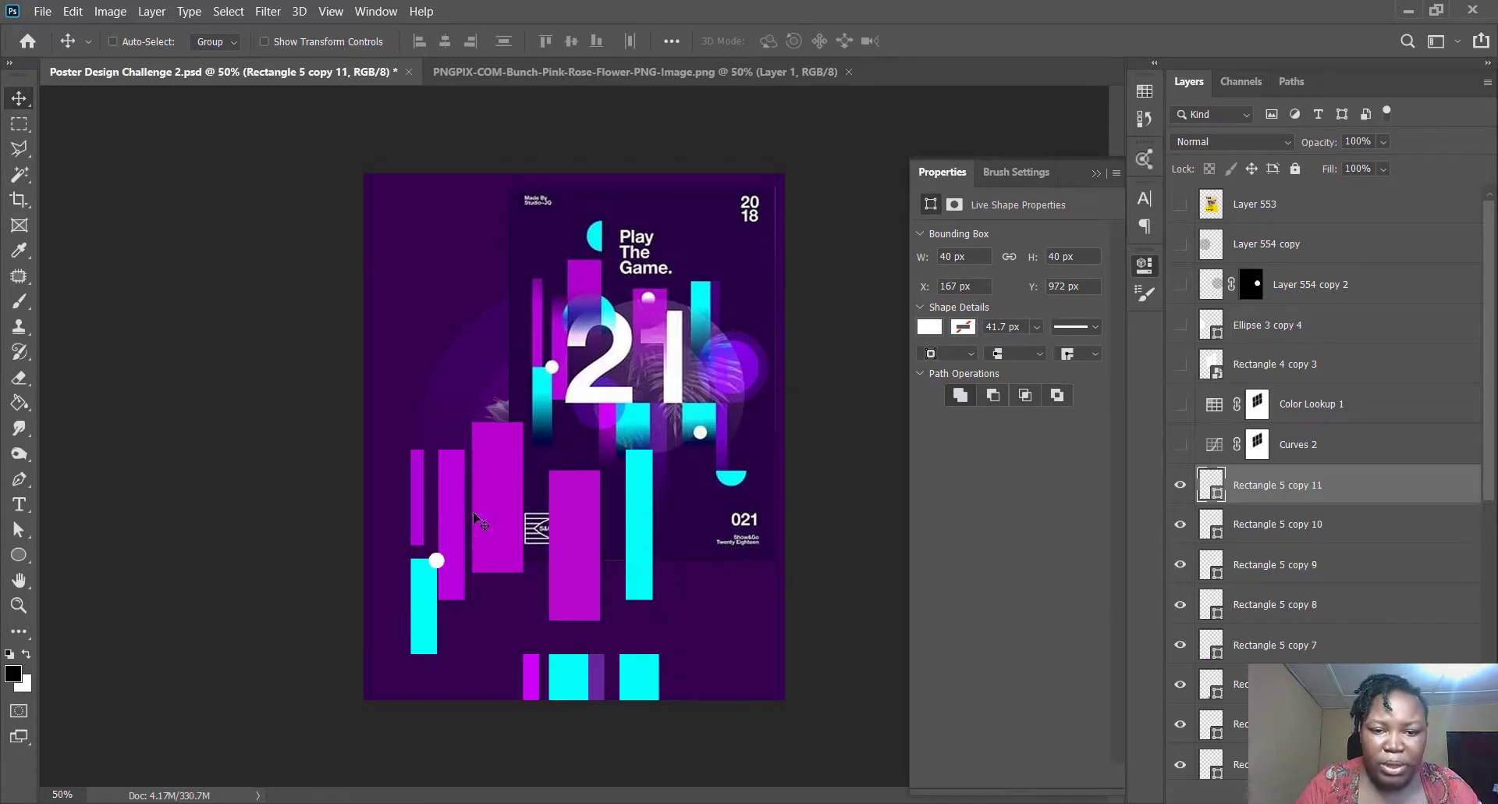
# - Place copies of the white circle near the top of the wide magenta bar at X 520, Y 775 px and on the rightmost lower cyan bar at X 687, Y 1304 px
pyautogui.moveTo(449, 521); pyautogui.dragTo(576, 466)
pyautogui.keyDown('alt'); pyautogui.click(576, 466); pyautogui.keyUp('alt')
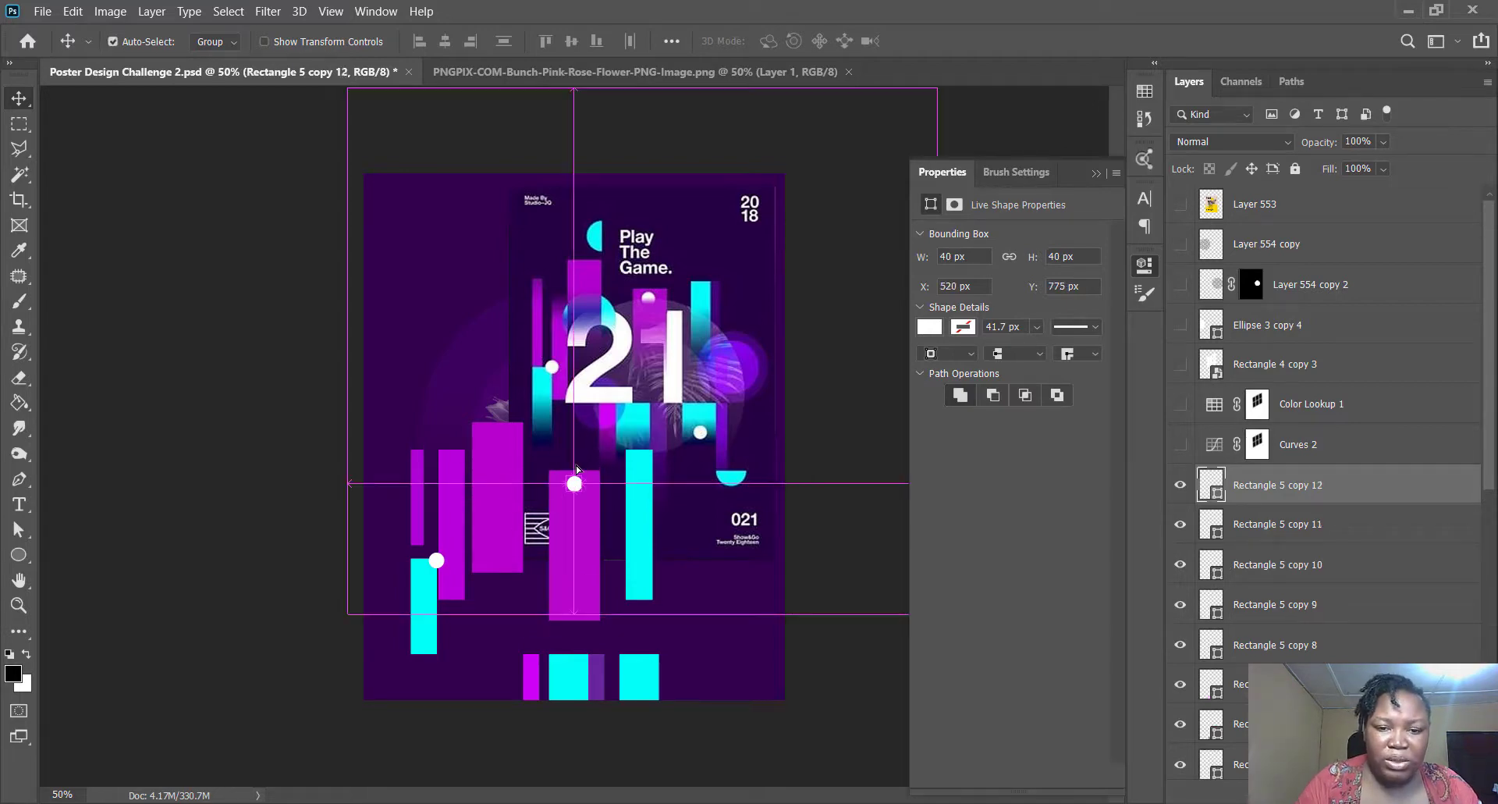
pyautogui.moveTo(587, 517); pyautogui.dragTo(652, 722)
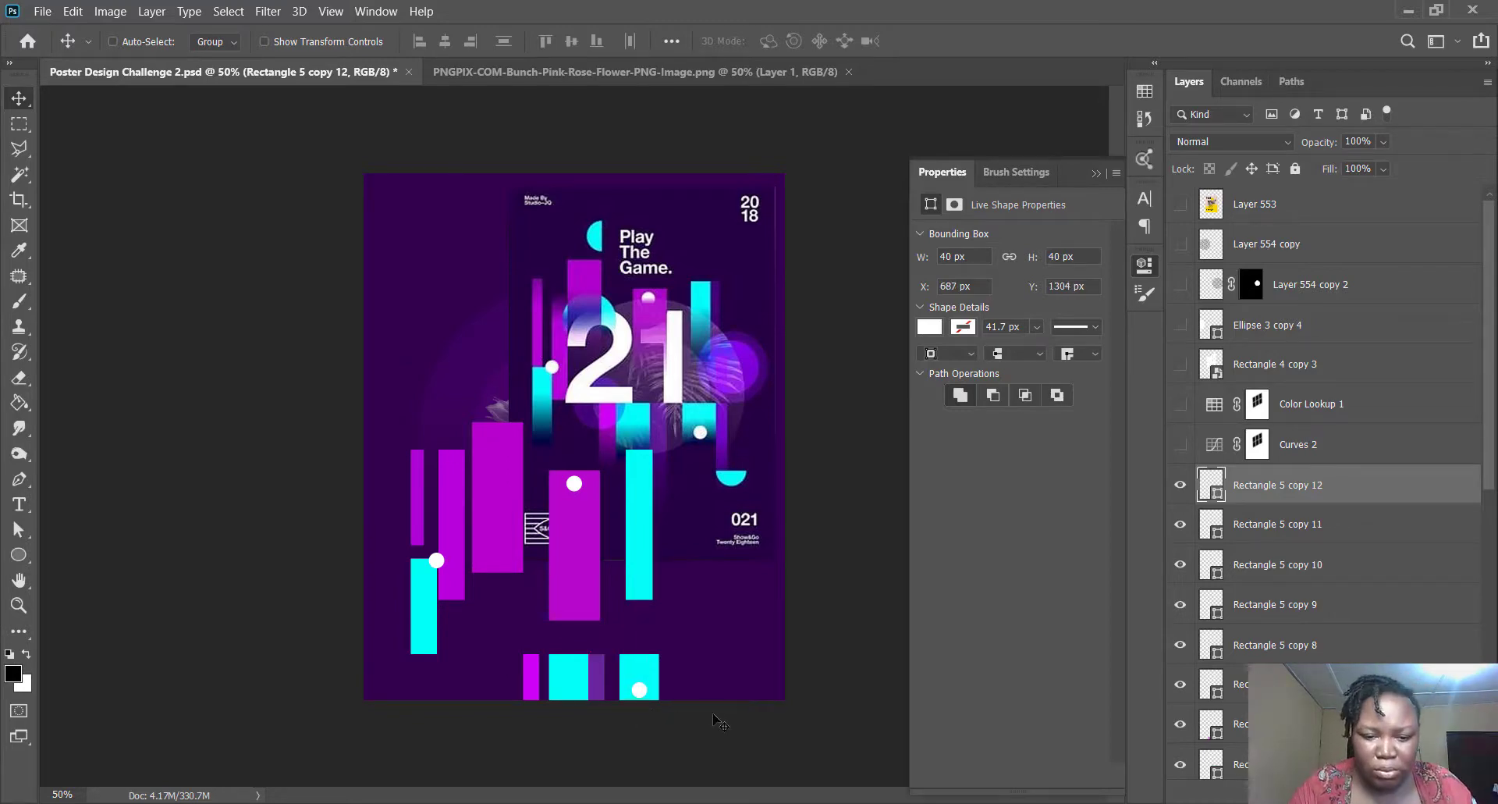
# - Duplicate the rightmost lower cyan bar and make the copy a 30 px wide strip along its right edge at X 757 px
pyautogui.click(1180, 485)
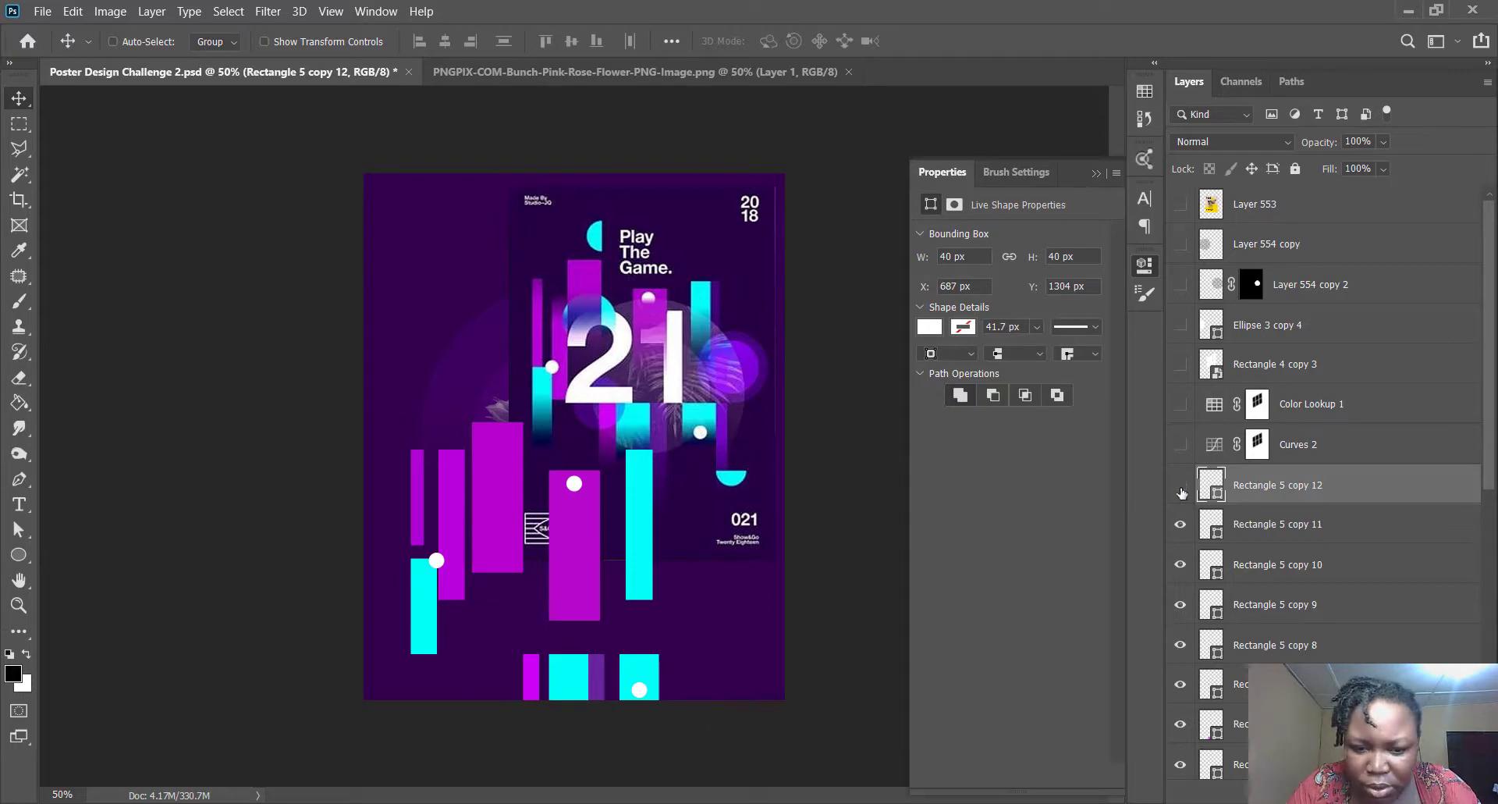
pyautogui.click(1180, 486)
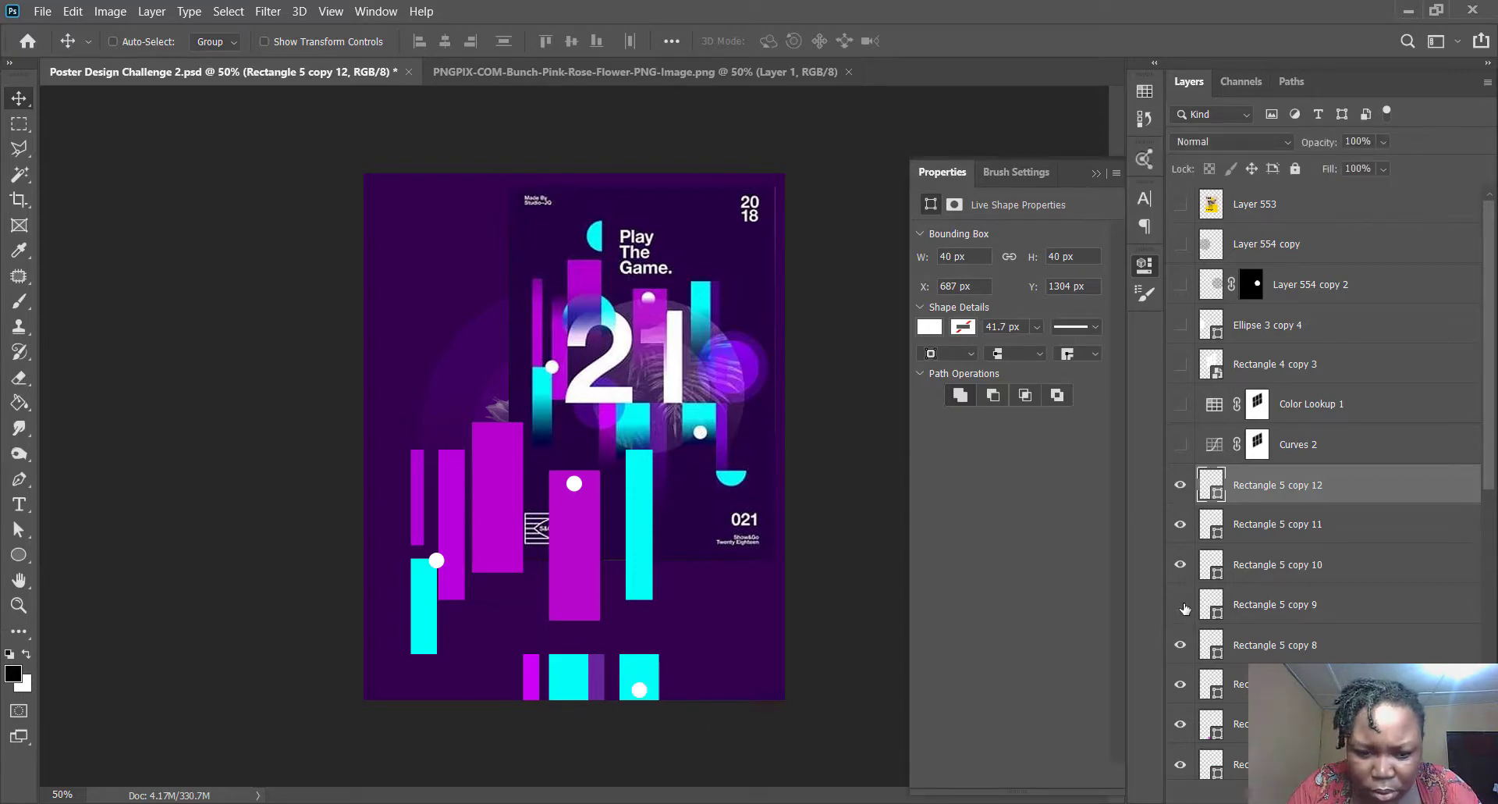
pyautogui.click(1180, 605)
pyautogui.click(1182, 606)
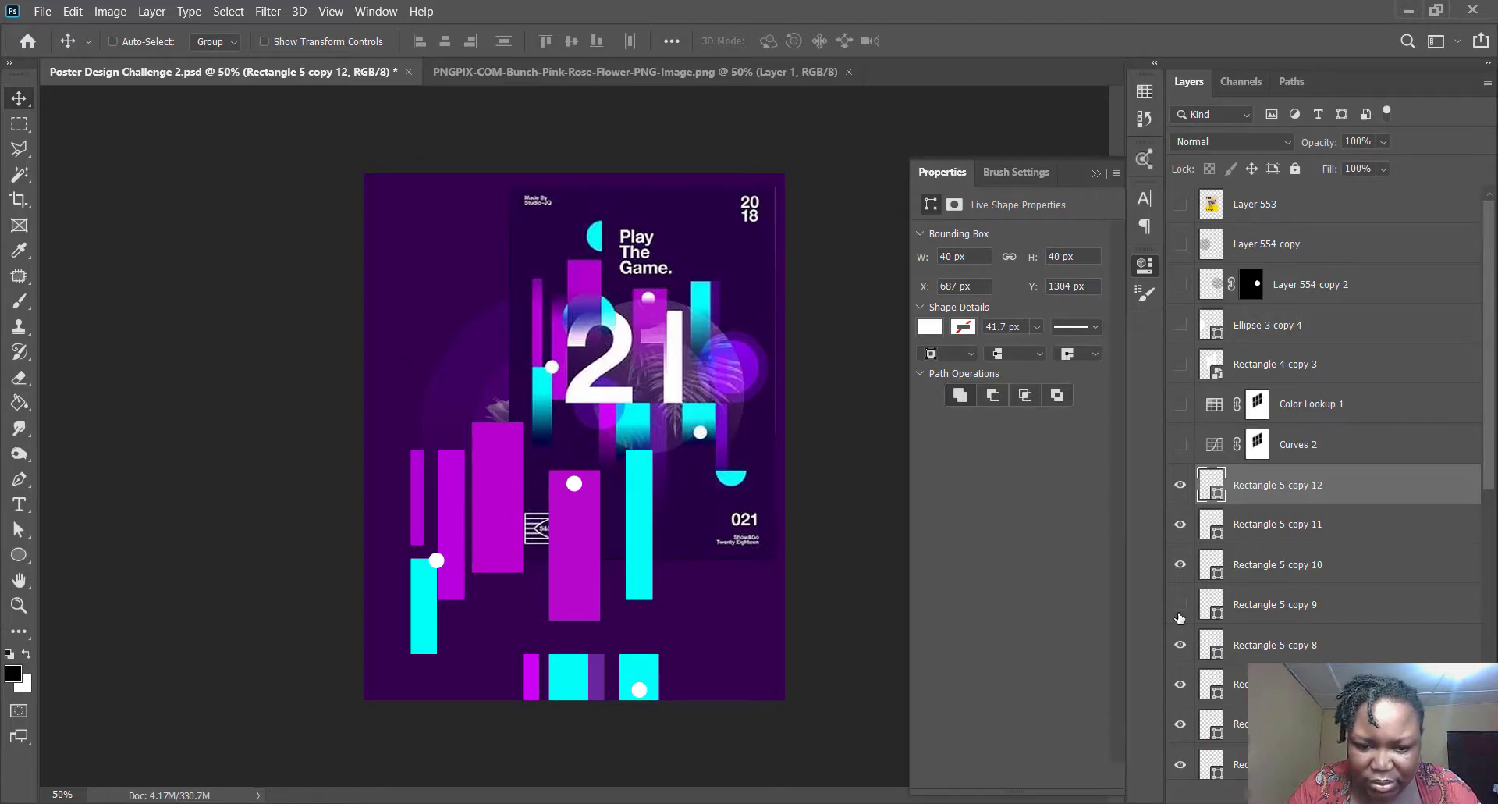
pyautogui.click(1179, 616)
pyautogui.click(1180, 605)
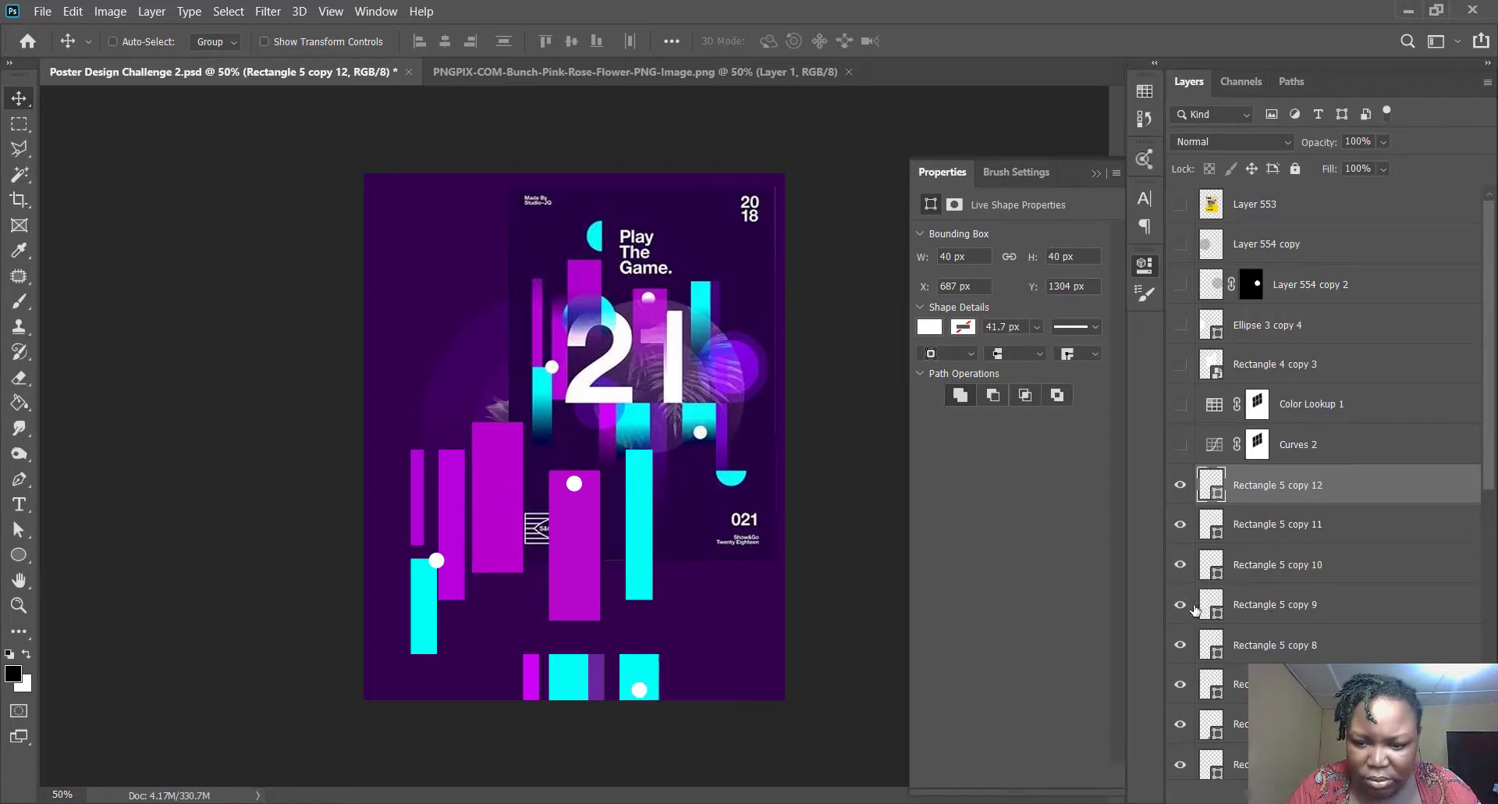
pyautogui.click(1273, 604)
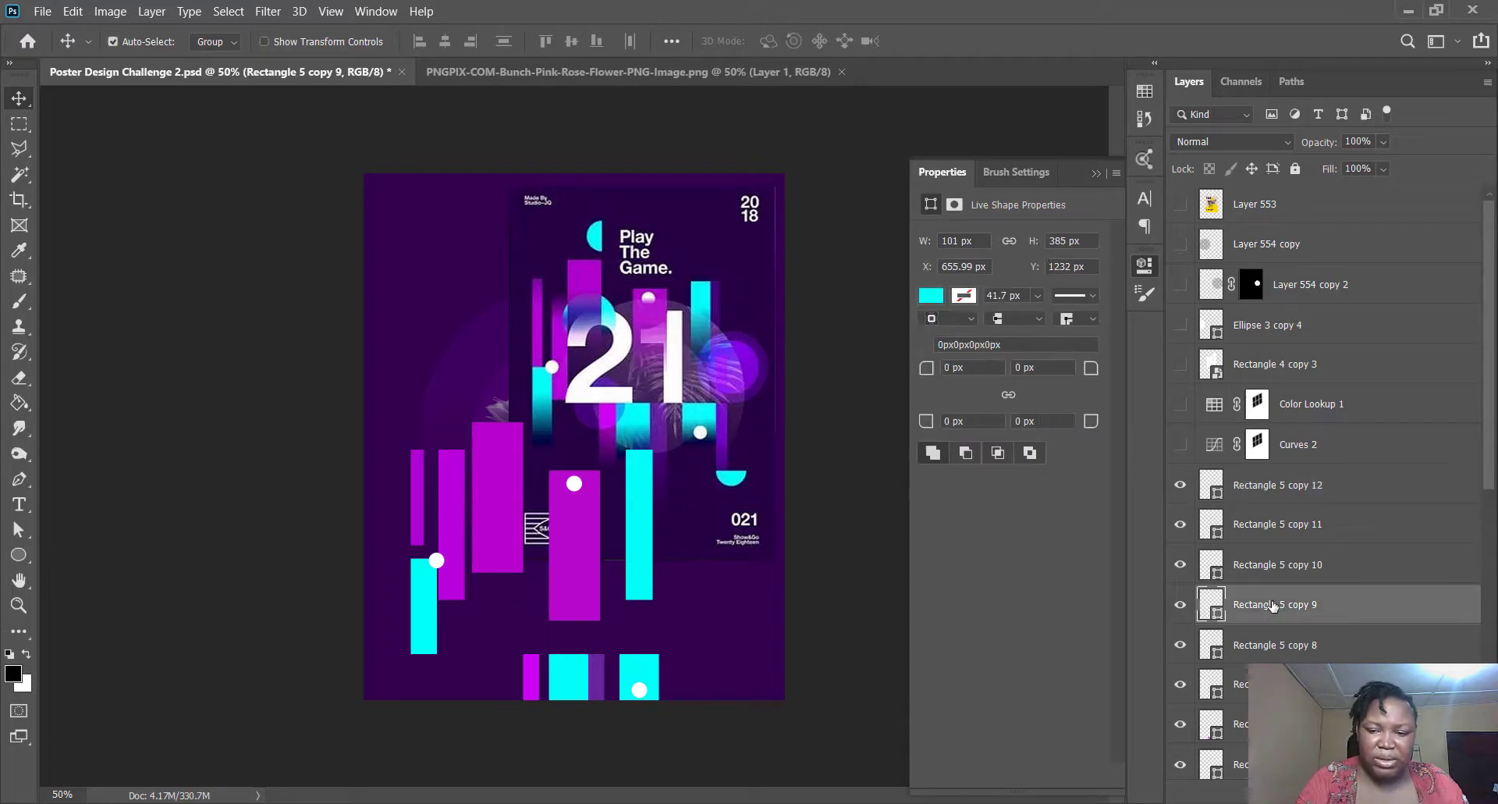
pyautogui.hotkey('ctrl', 'j')
pyautogui.hotkey('ctrl', 't')
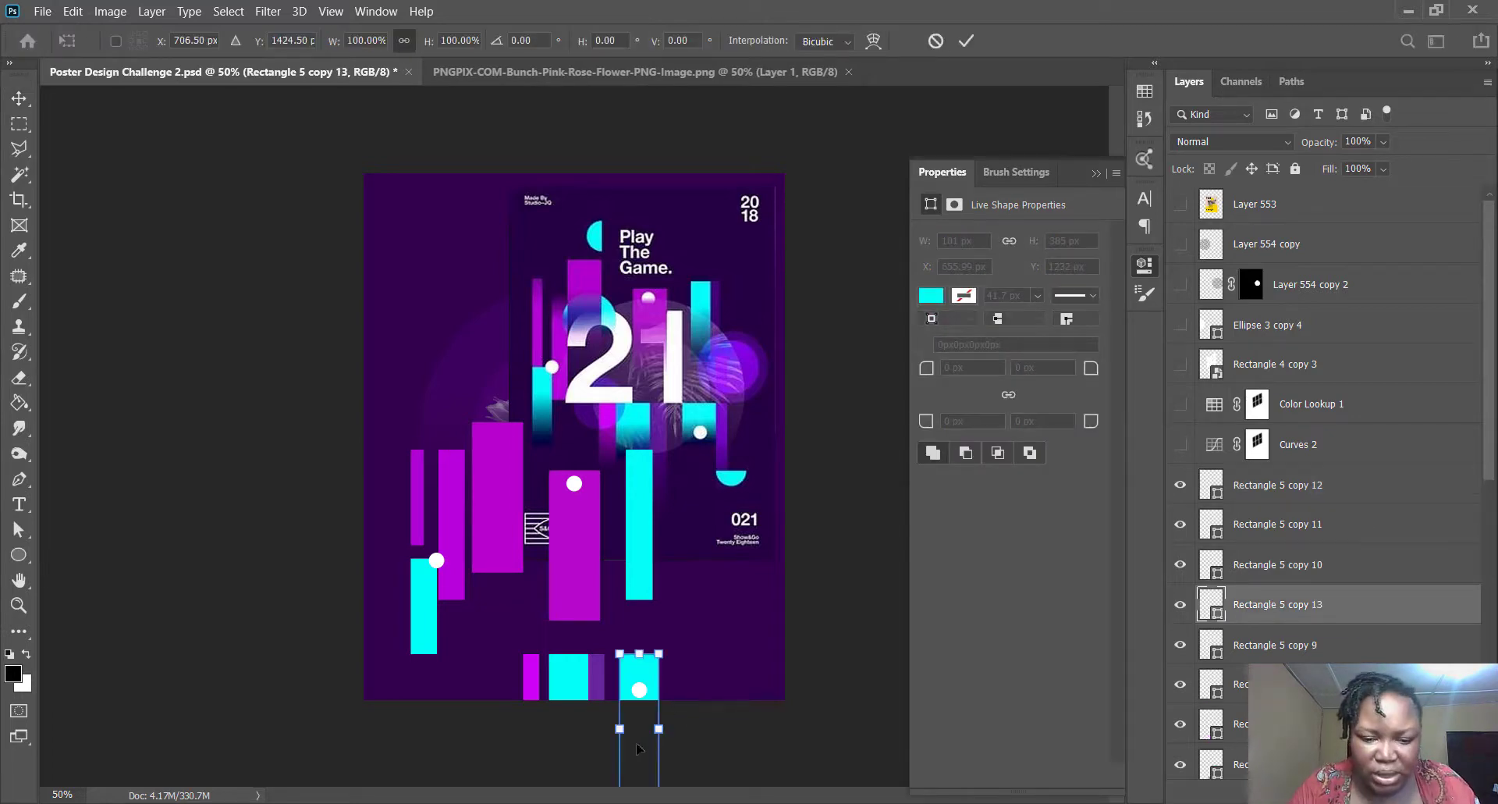
pyautogui.moveTo(620, 727); pyautogui.dragTo(679, 725)
pyautogui.press('Return')
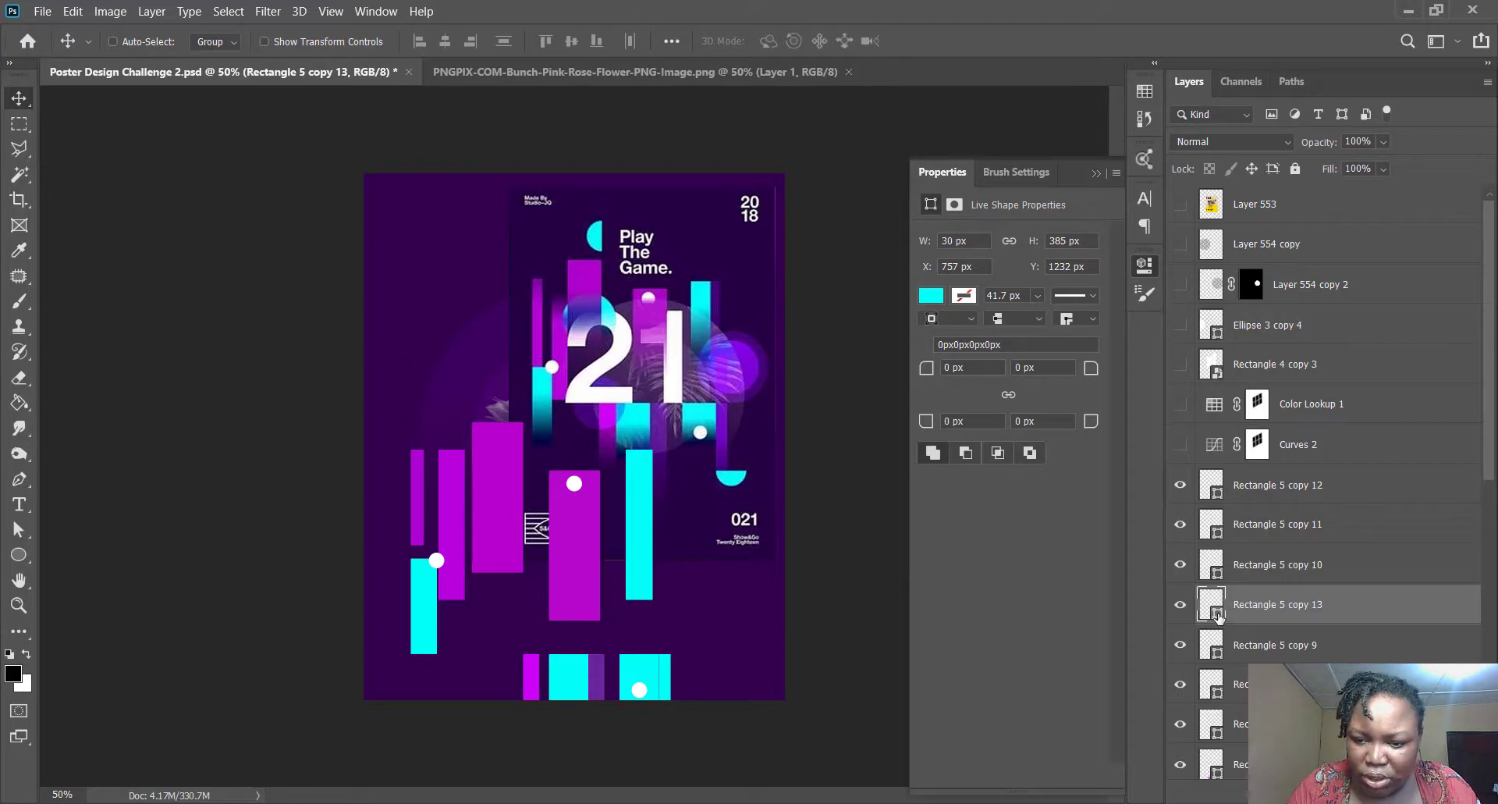
# - Fill the 30 px wide strip with purple sampled from the reference poster
pyautogui.click(726, 430)
pyautogui.click(1382, 418)
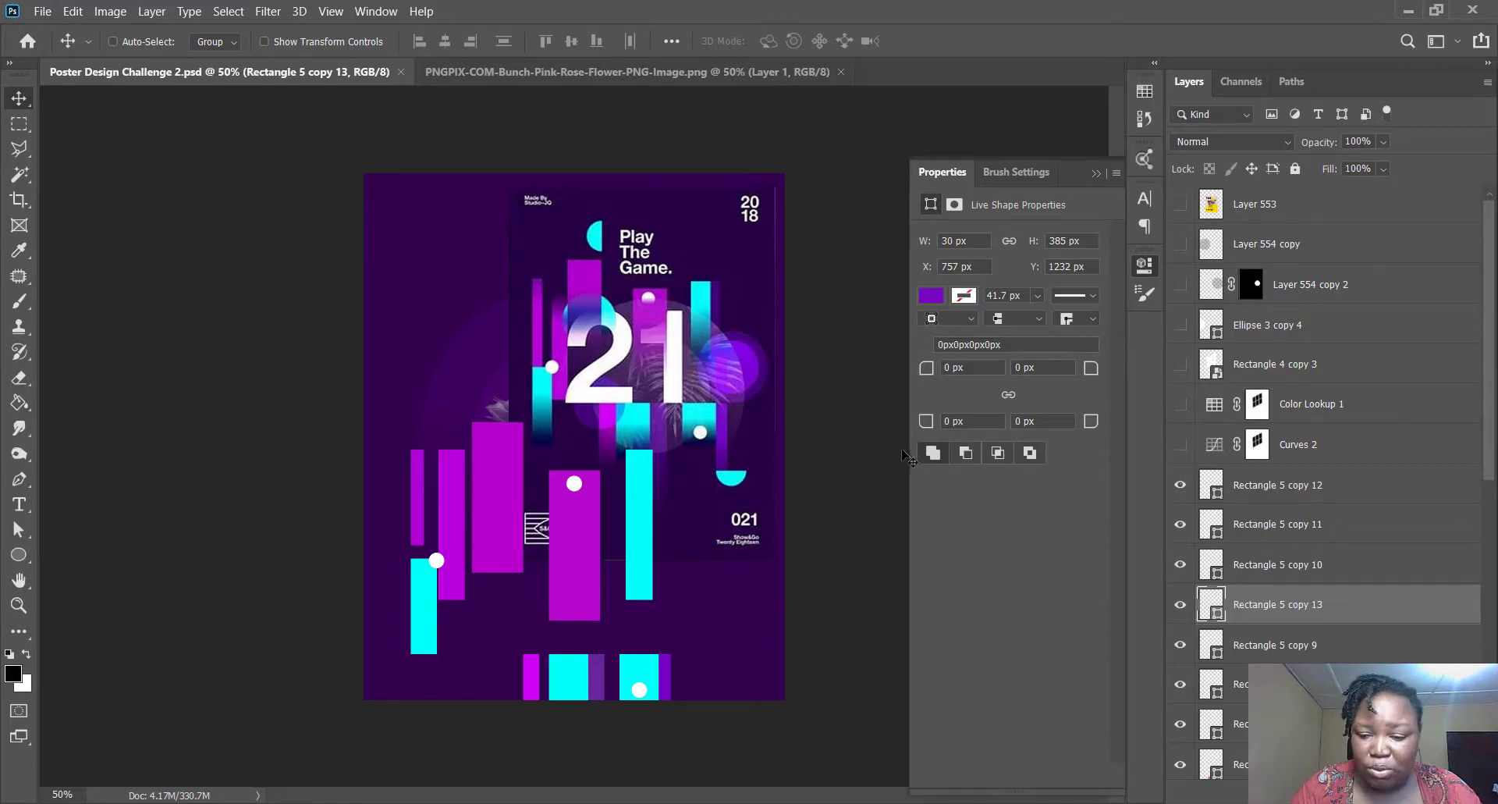
# - Duplicate the white circle on the lower cyan bar, enlarge the copy to 132 px and place it near the canvas's right edge at X 920, Y 1054 px
pyautogui.click(1289, 493)
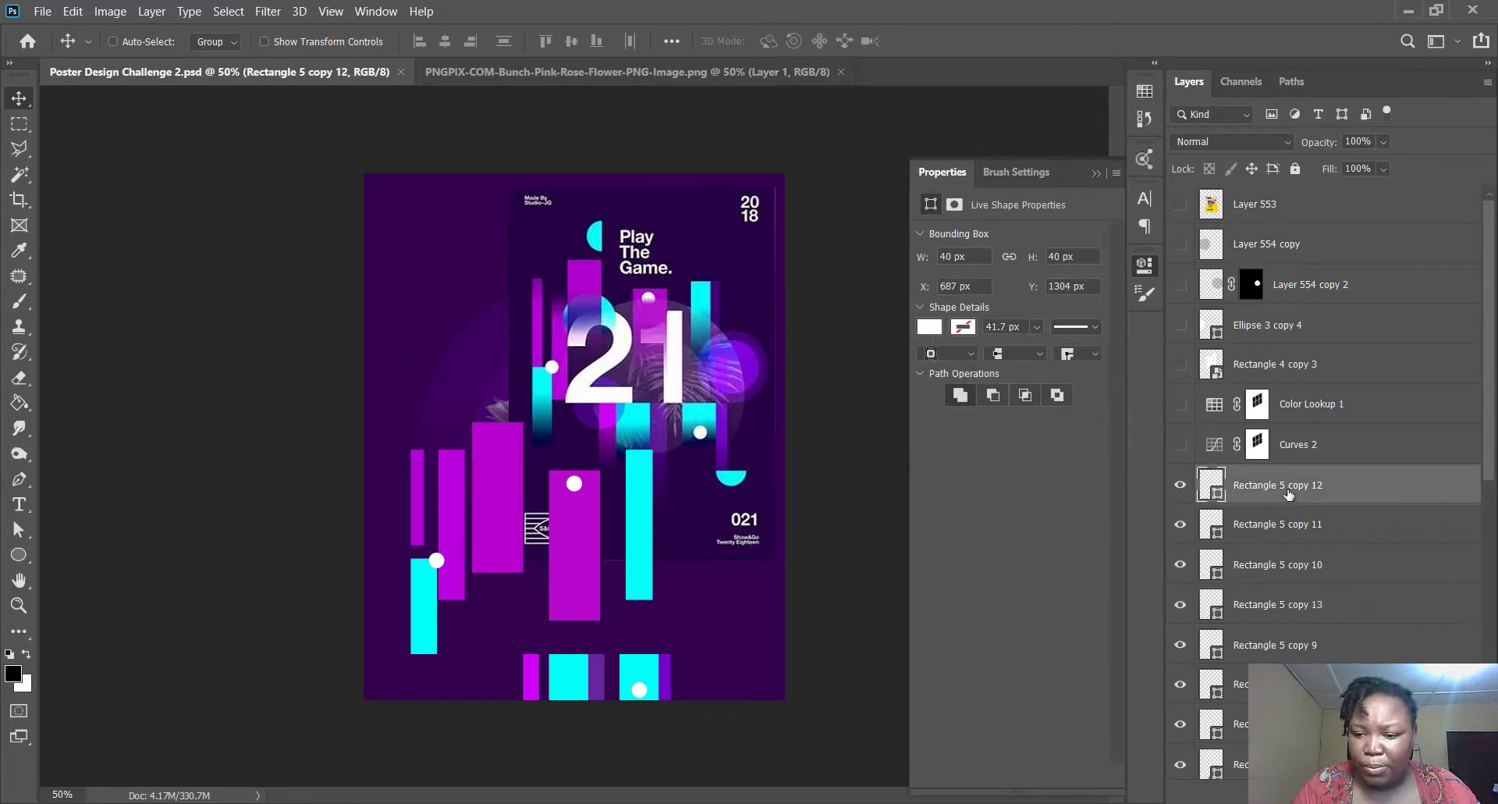
pyautogui.click(1179, 487)
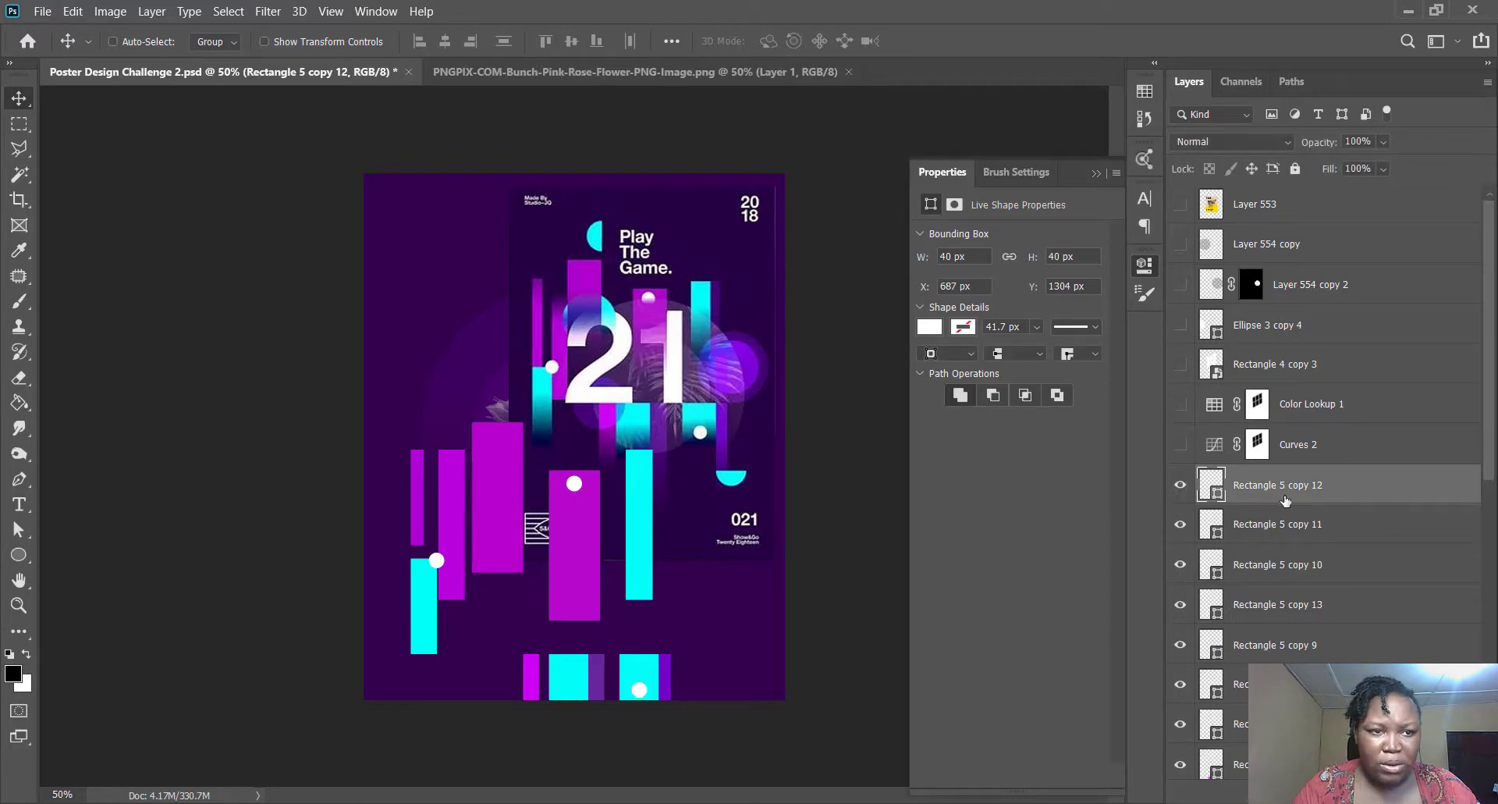
pyautogui.hotkey('ctrl', 'j')
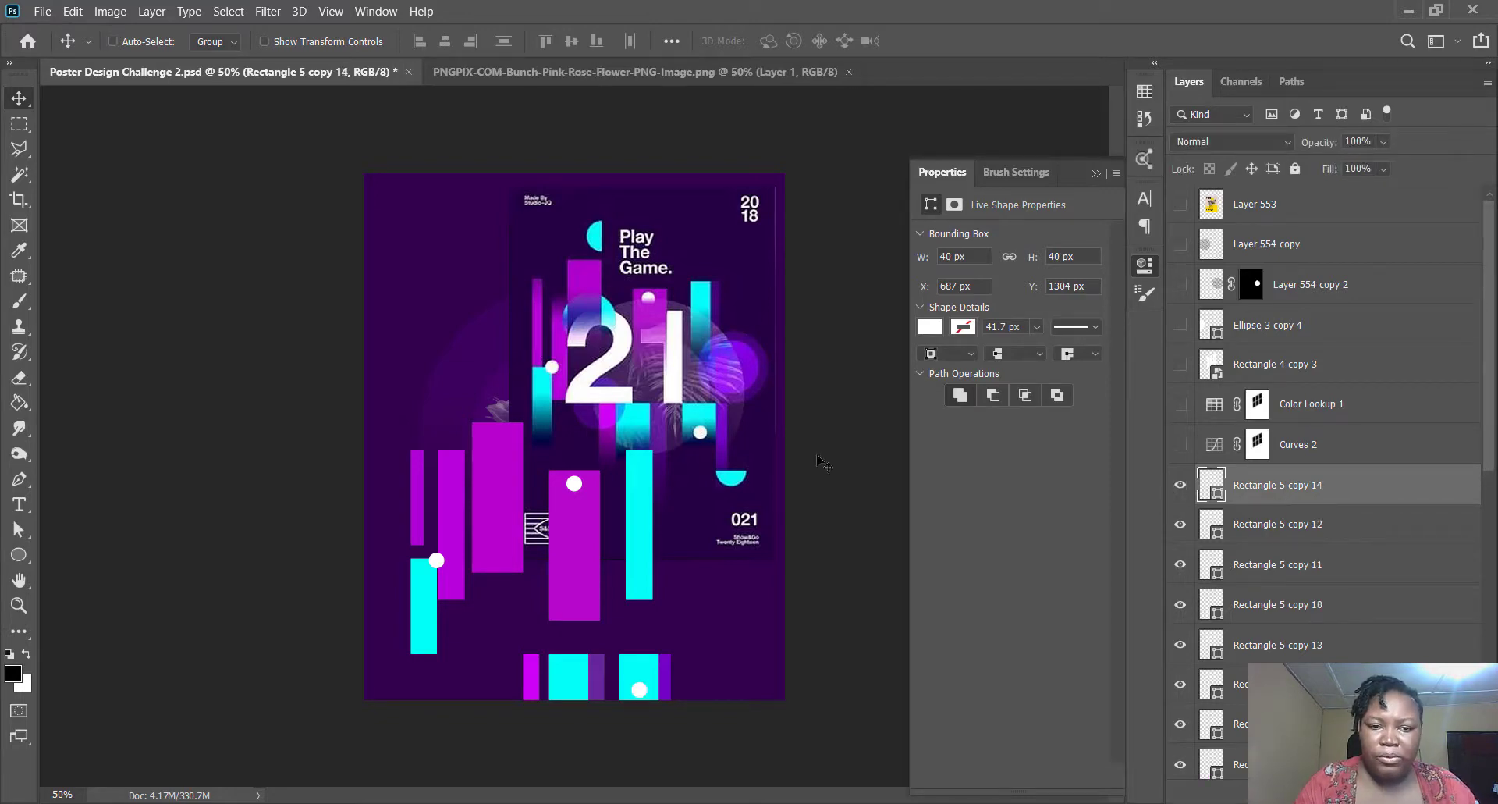
pyautogui.moveTo(727, 680); pyautogui.dragTo(775, 572)
pyautogui.hotkey('ctrl', 't')
pyautogui.press('Return')
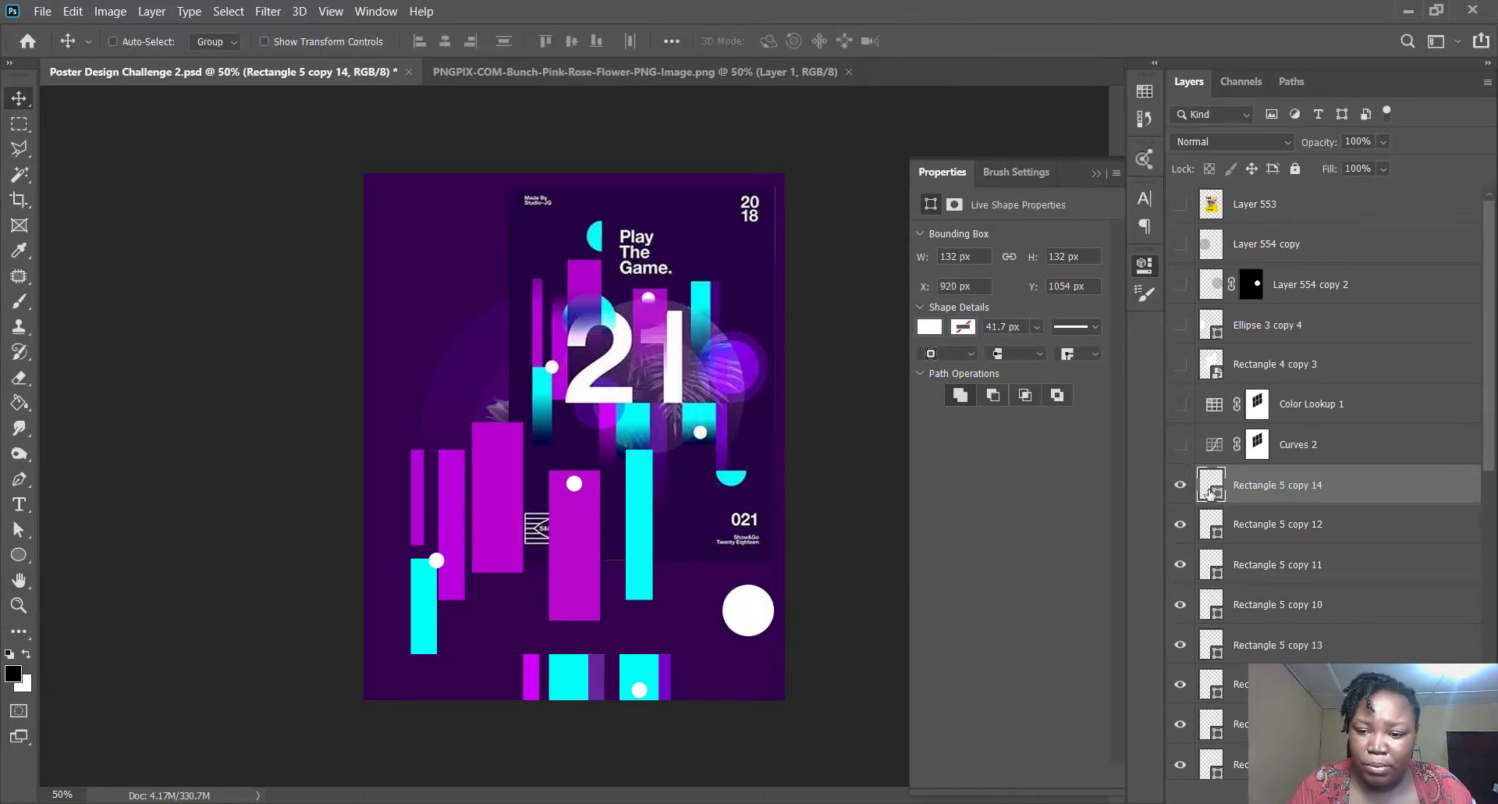
# - Fill the 132 px circle with cyan sampled from the reference poster's lower half circle
pyautogui.doubleClick(1219, 497)
pyautogui.click(735, 476)
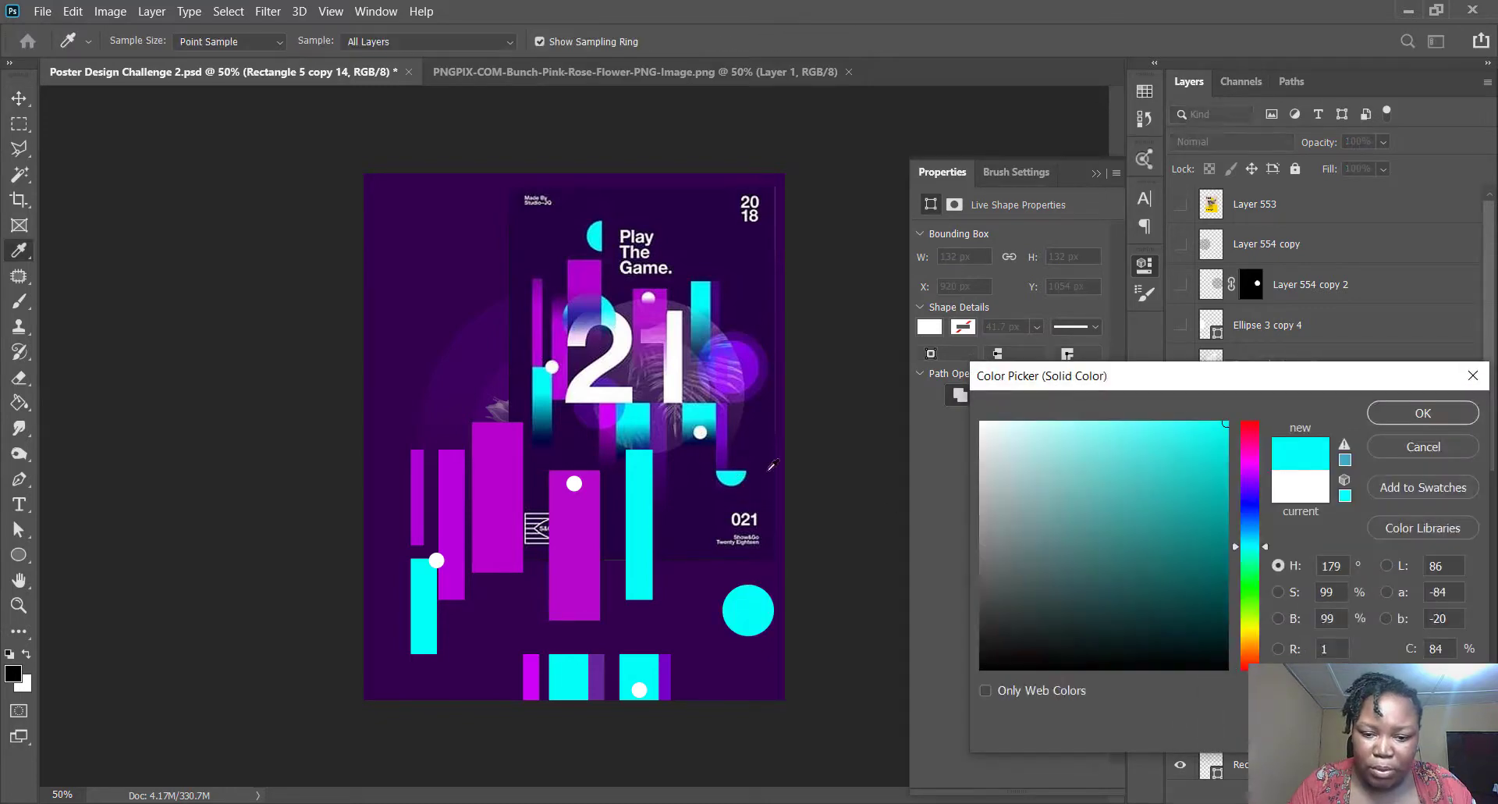
pyautogui.click(1408, 414)
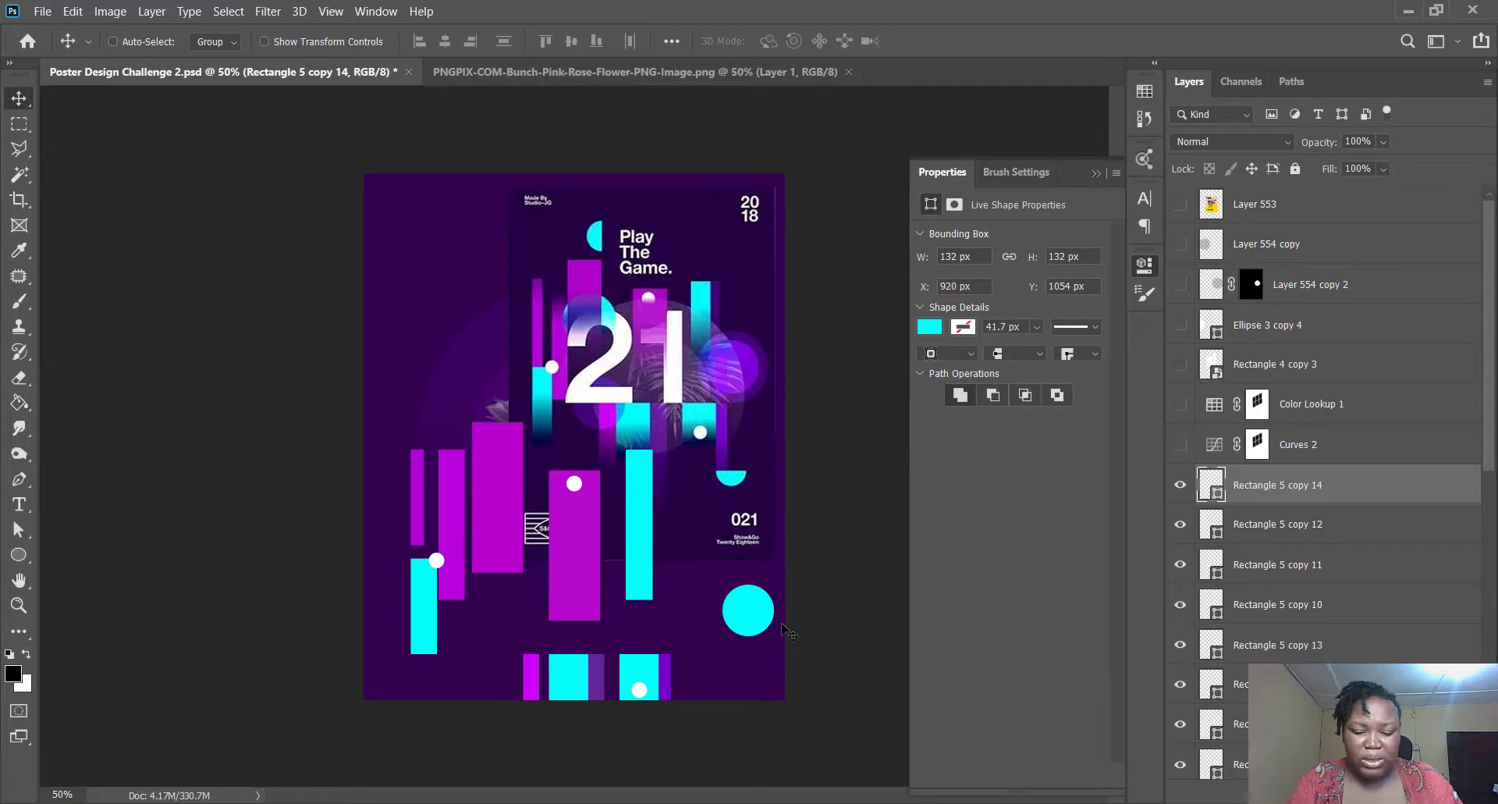
# - Select the upper half of the large cyan circle with a rectangular marquee and add a layer mask that leaves a half circle
pyautogui.press('l')
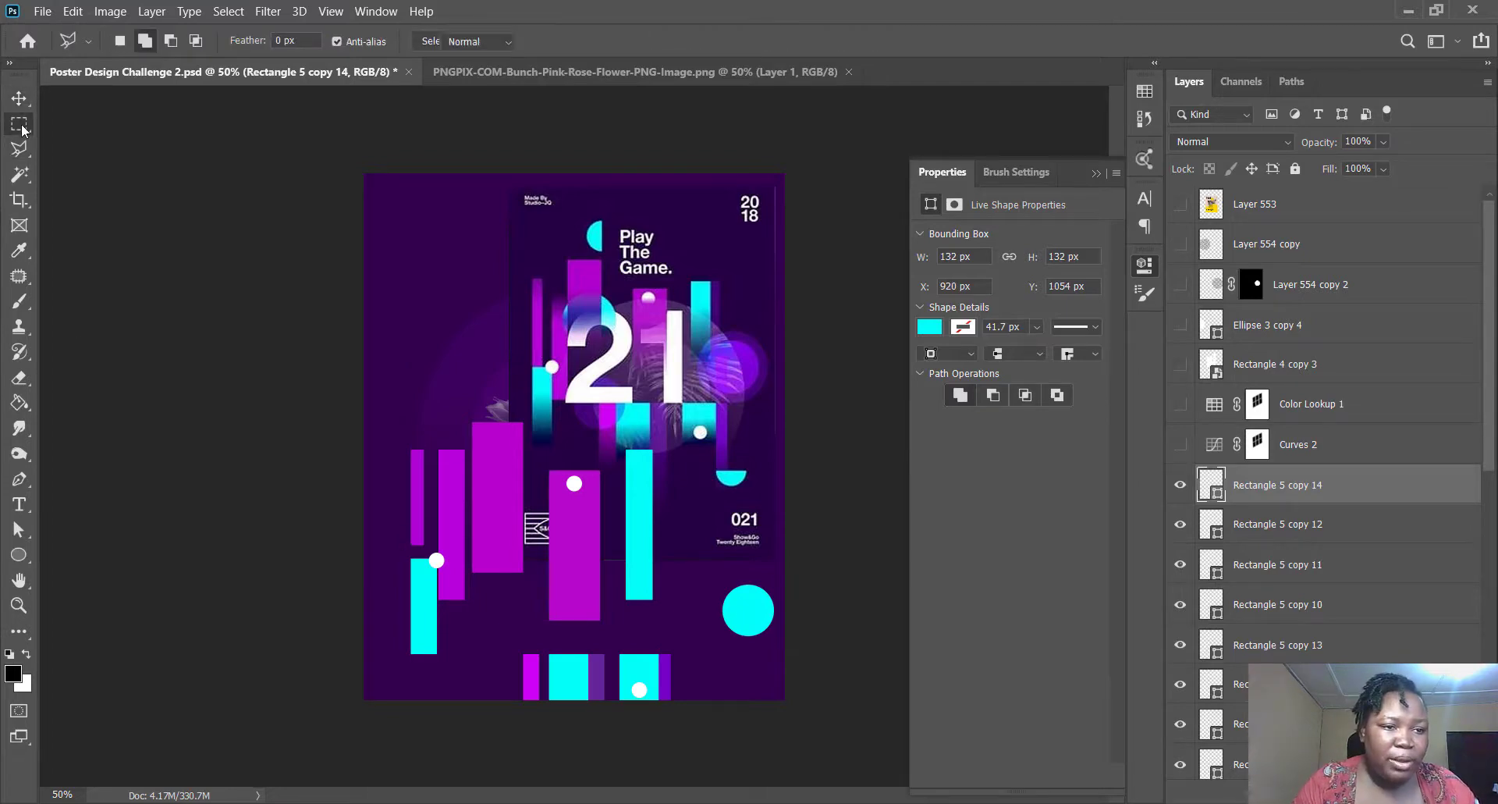
pyautogui.click(21, 127)
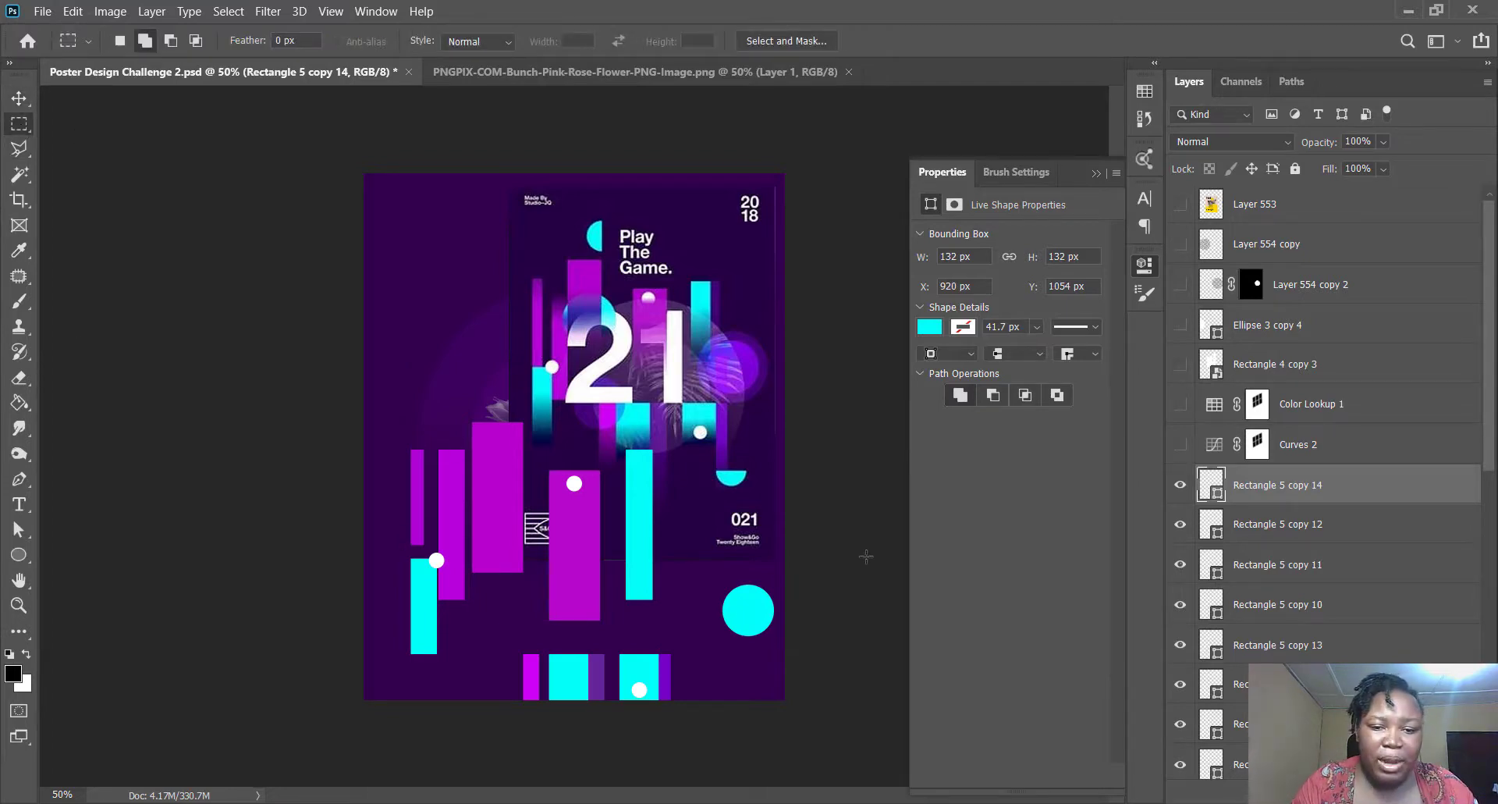
pyautogui.rightClick(23, 137)
pyautogui.click(14, 131)
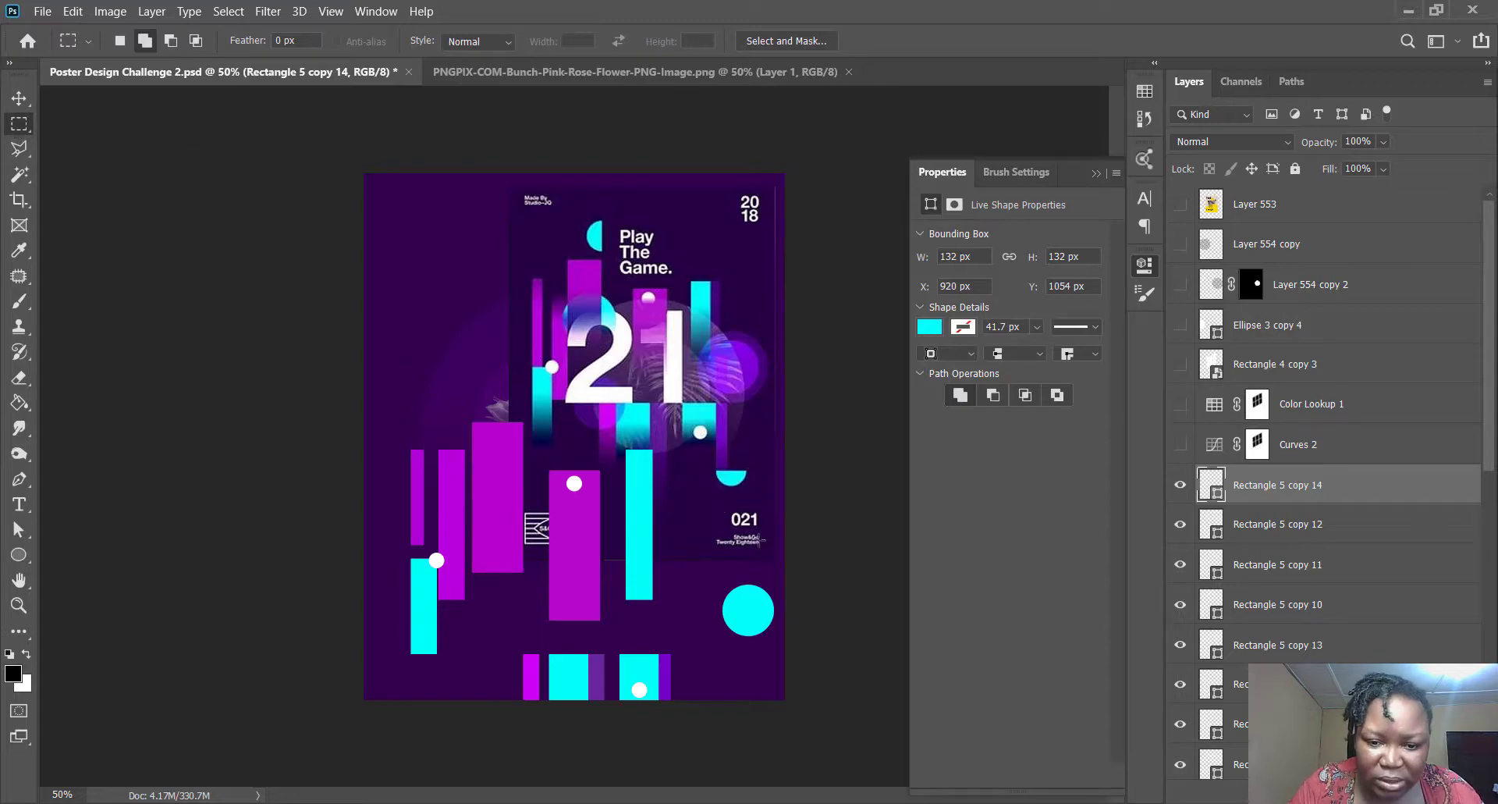
pyautogui.moveTo(672, 558); pyautogui.dragTo(809, 611)
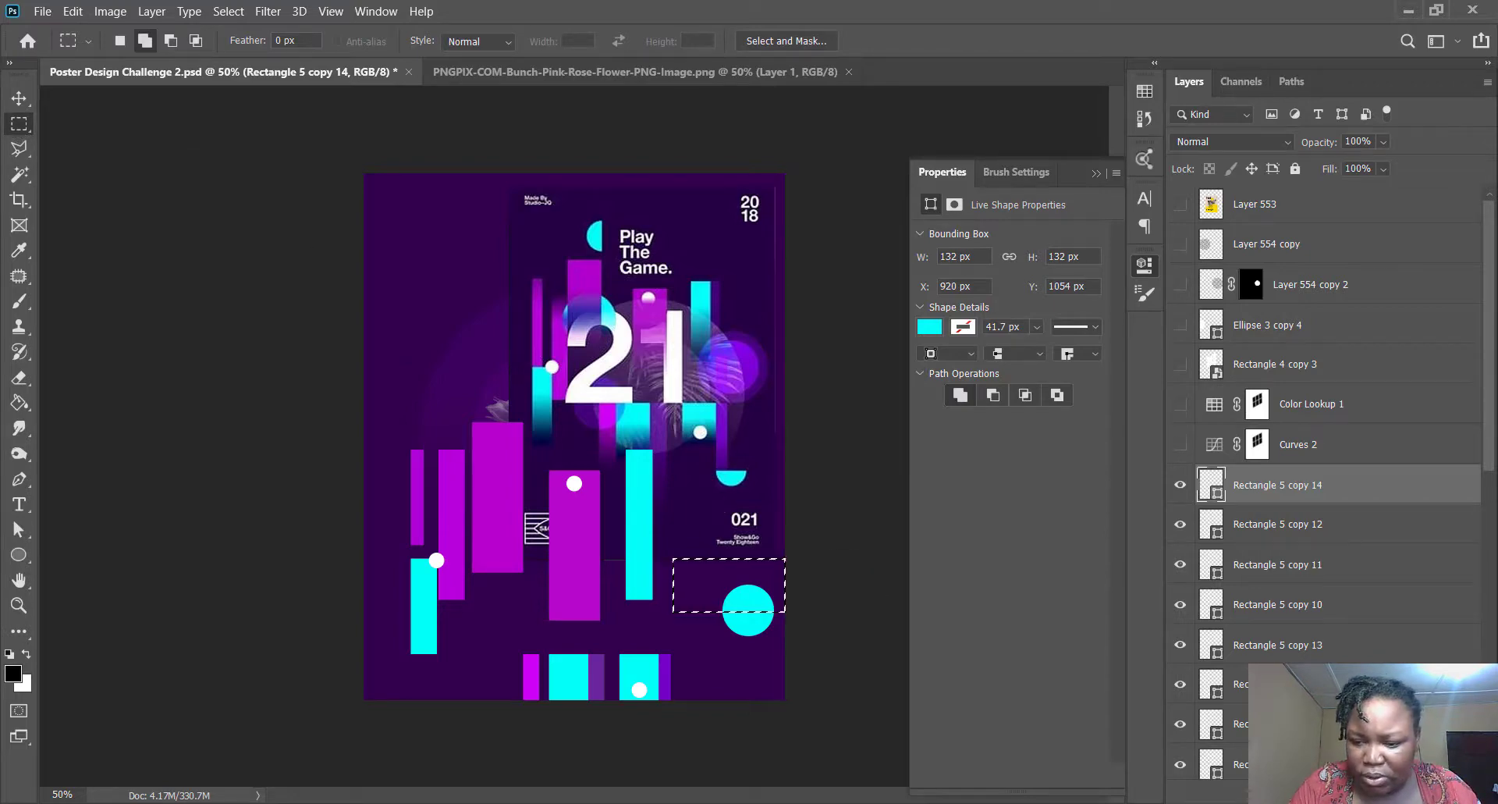
pyautogui.click(1304, 792)
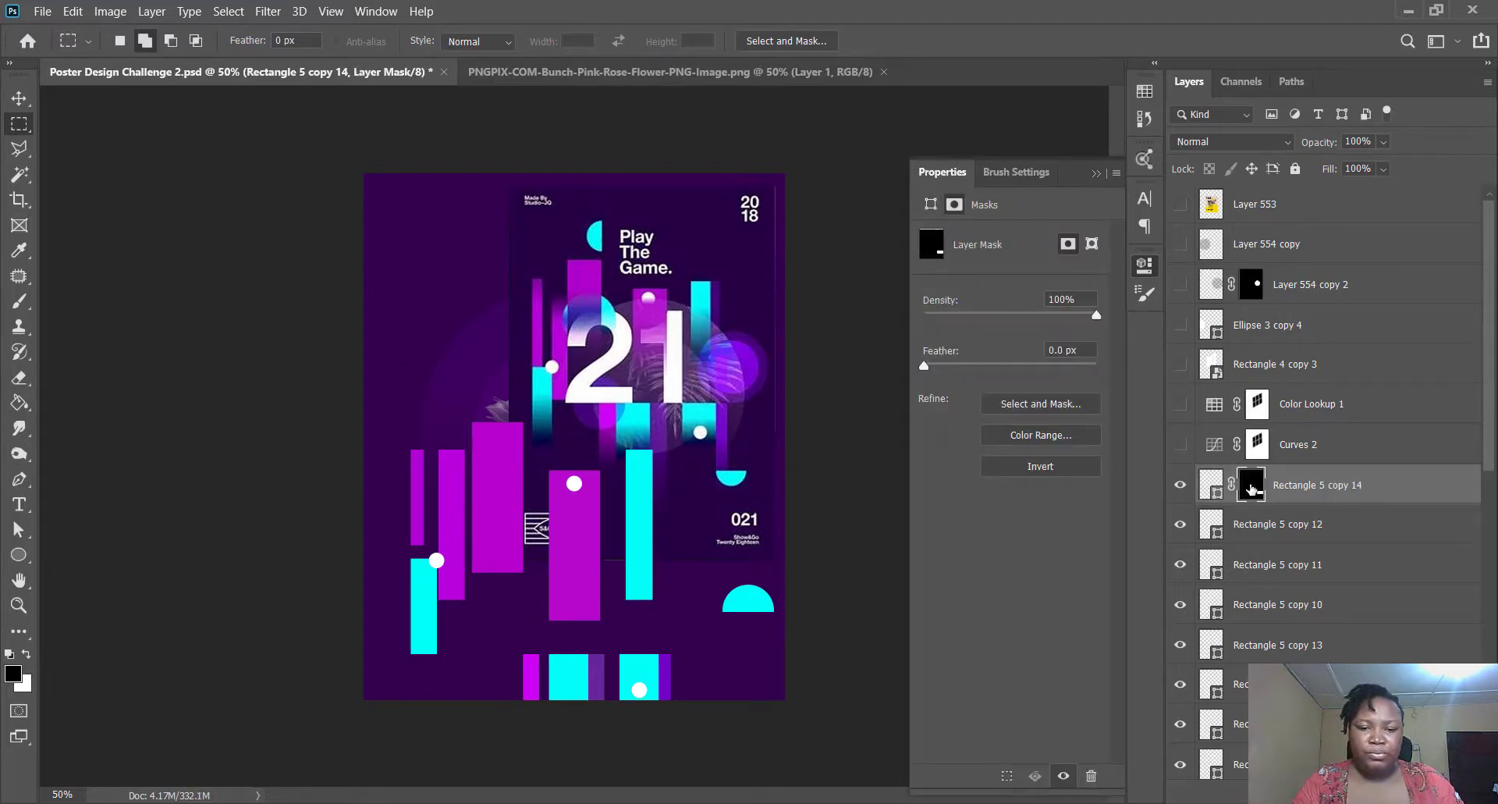
pyautogui.hotkey('ctrl', 't')
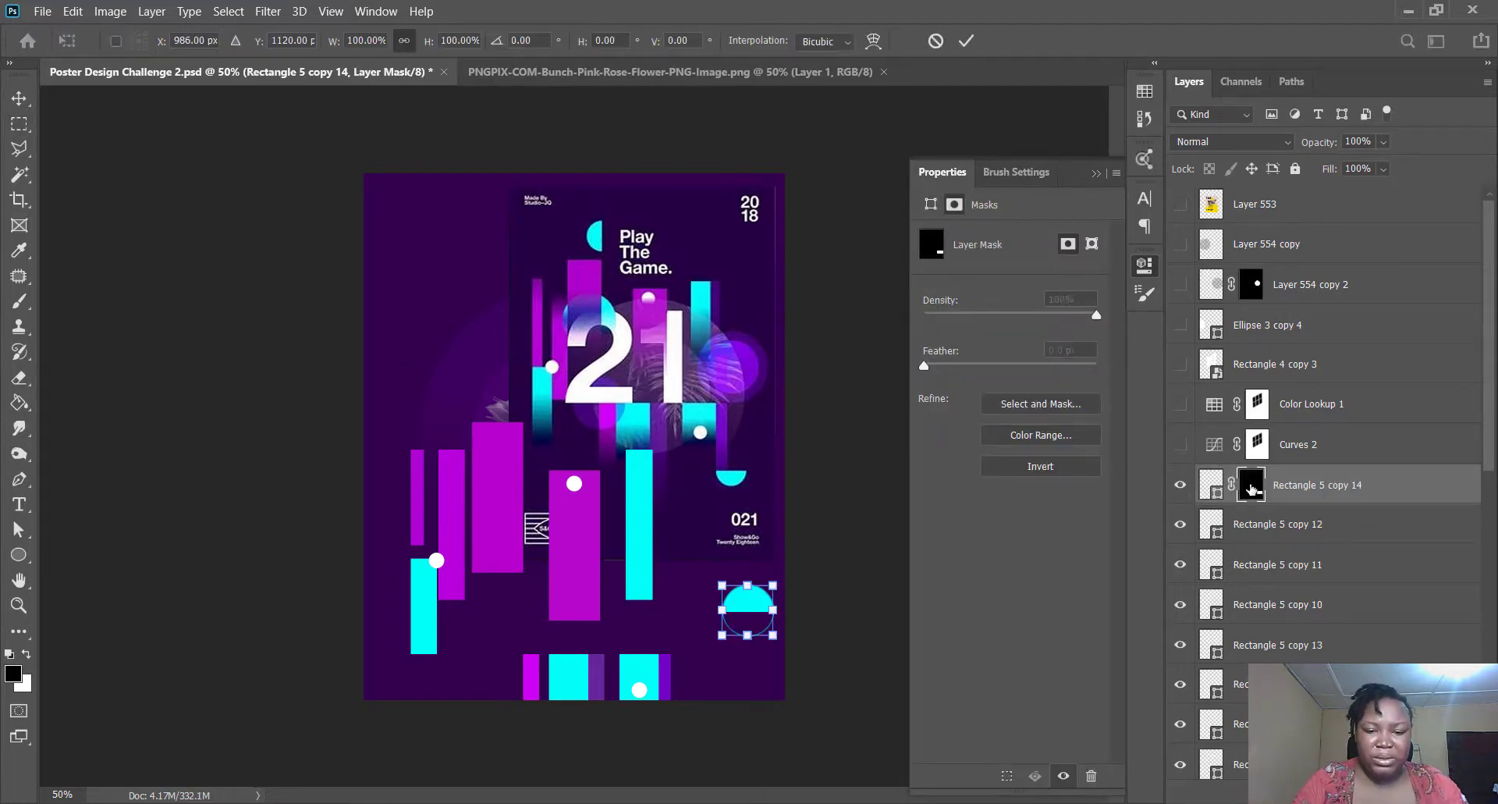
pyautogui.rightClick(750, 602)
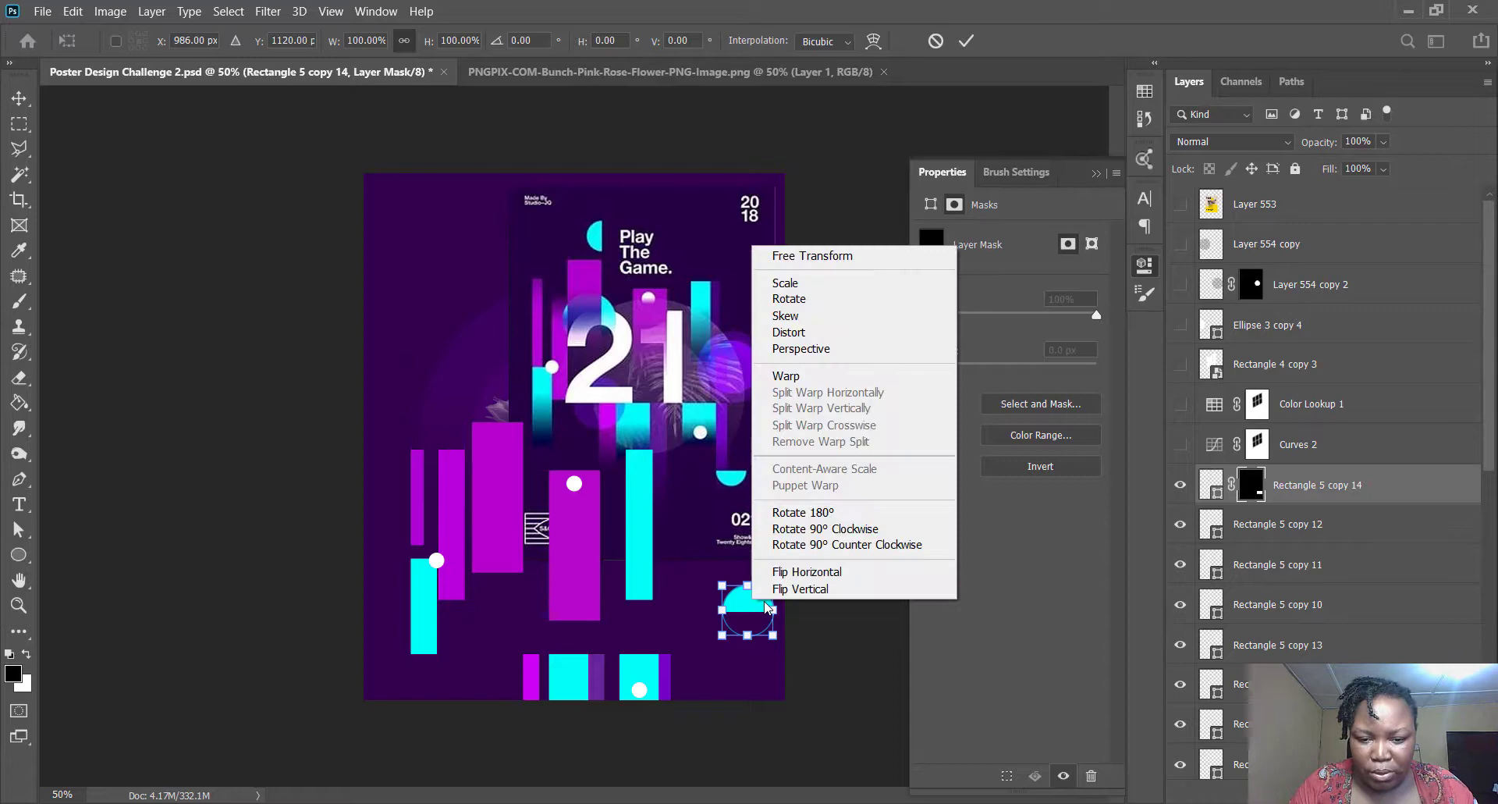
pyautogui.click(913, 699)
pyautogui.press('Escape')
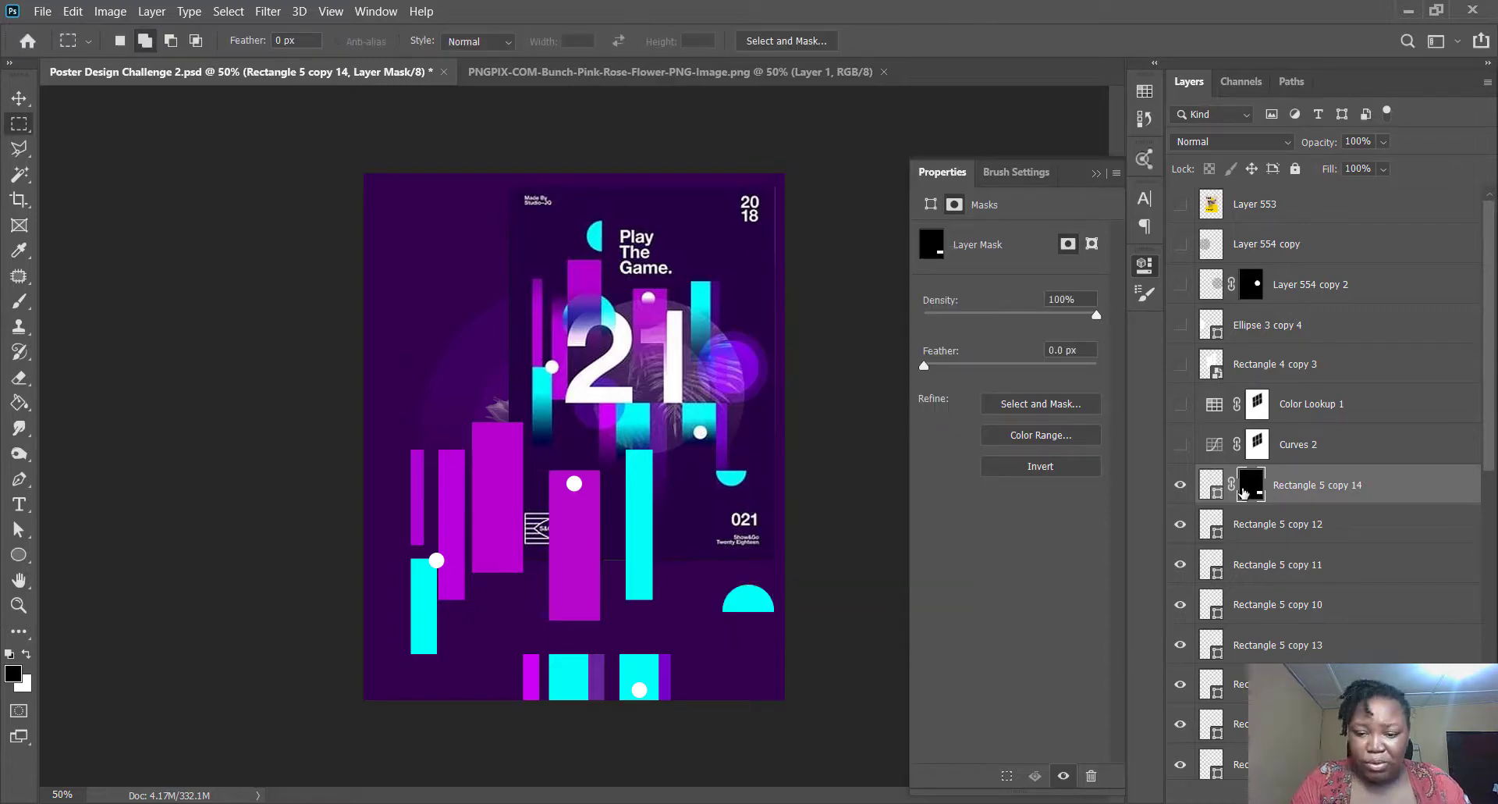
# - Invert the half circle's mask to keep its lower half and move it to the purple strip's lower end, beyond the canvas's bottom edge
pyautogui.hotkey('ctrl', 'i')
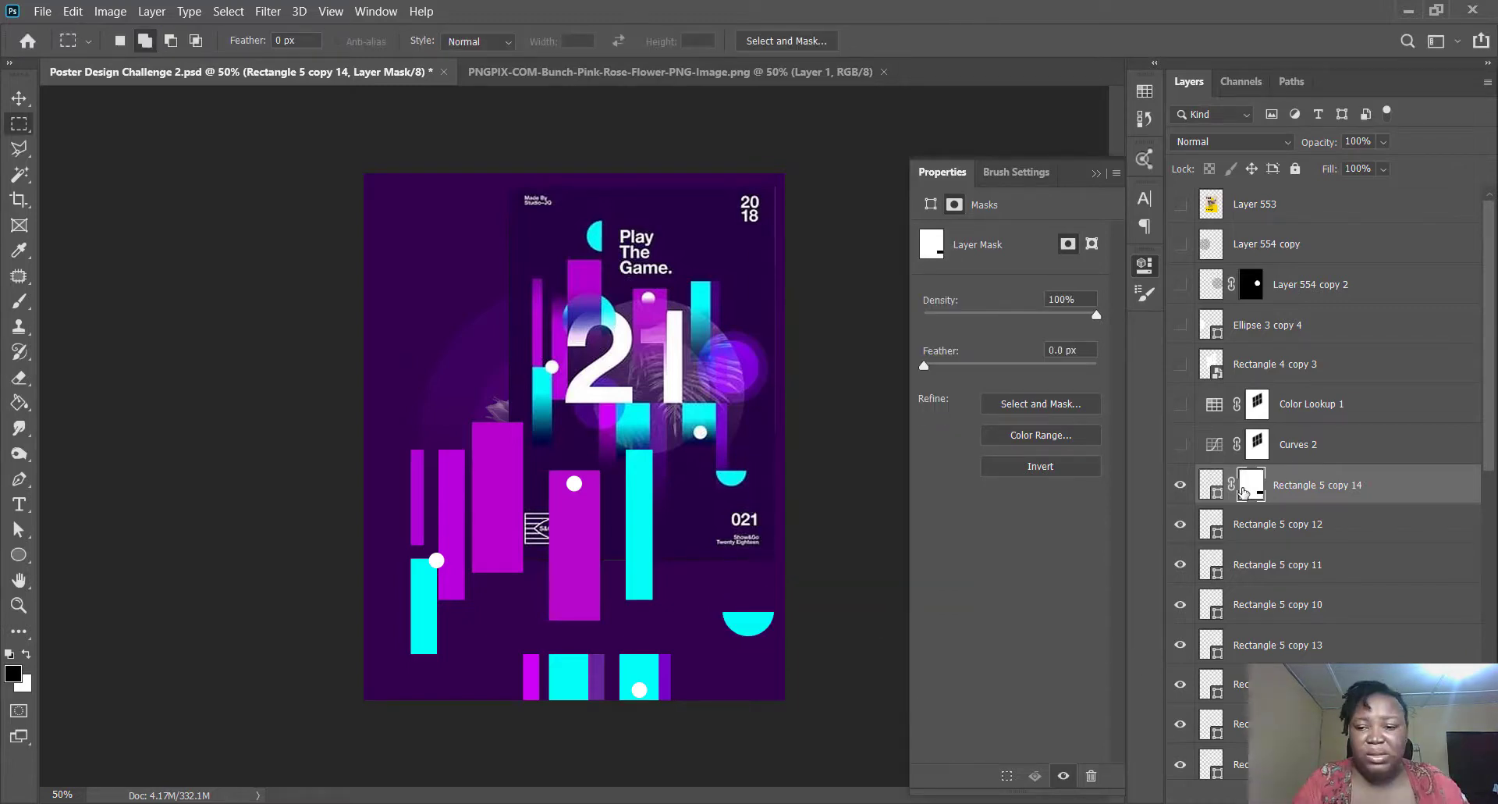
pyautogui.press('v')
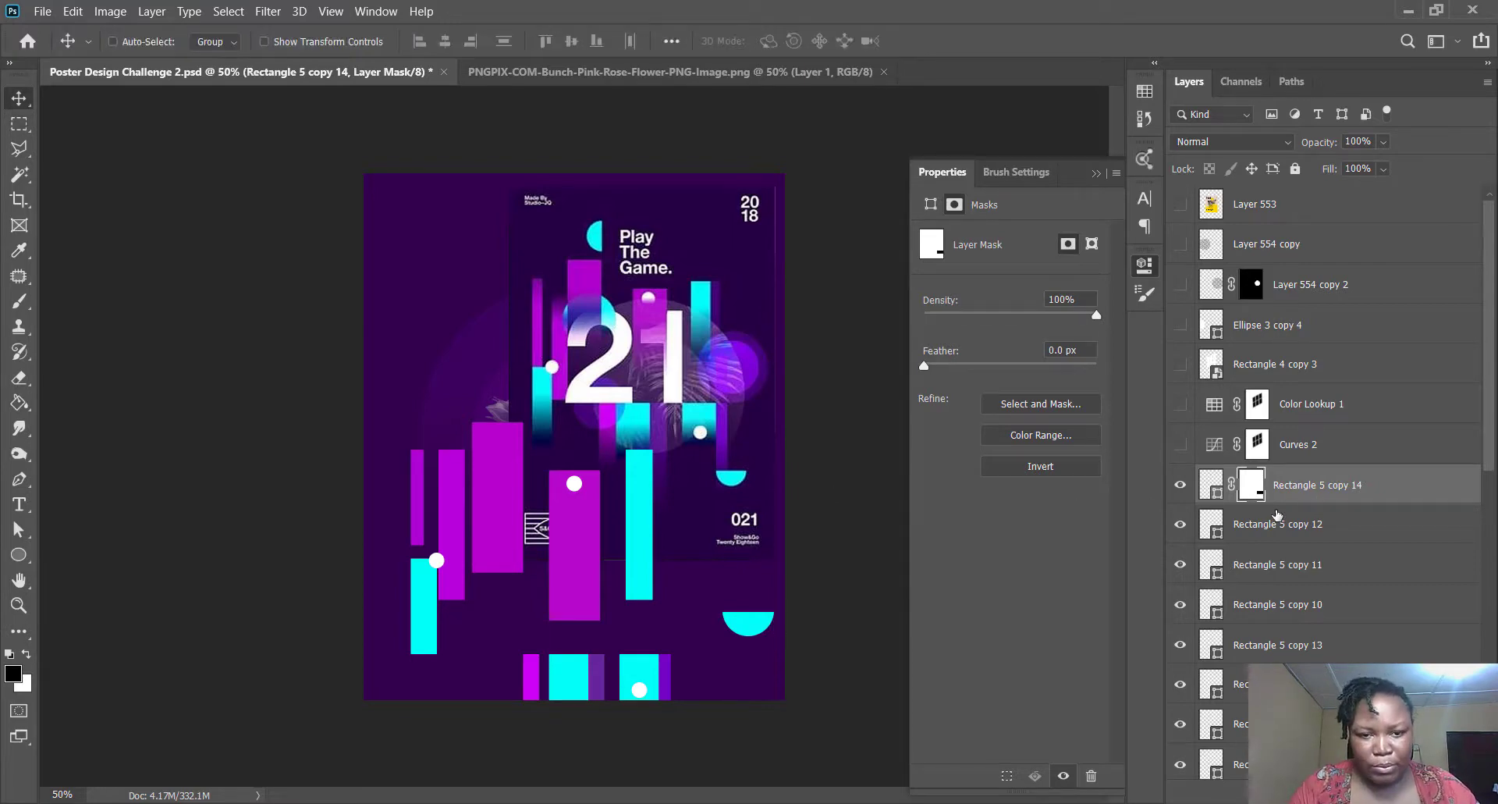
pyautogui.moveTo(818, 577); pyautogui.dragTo(739, 697)
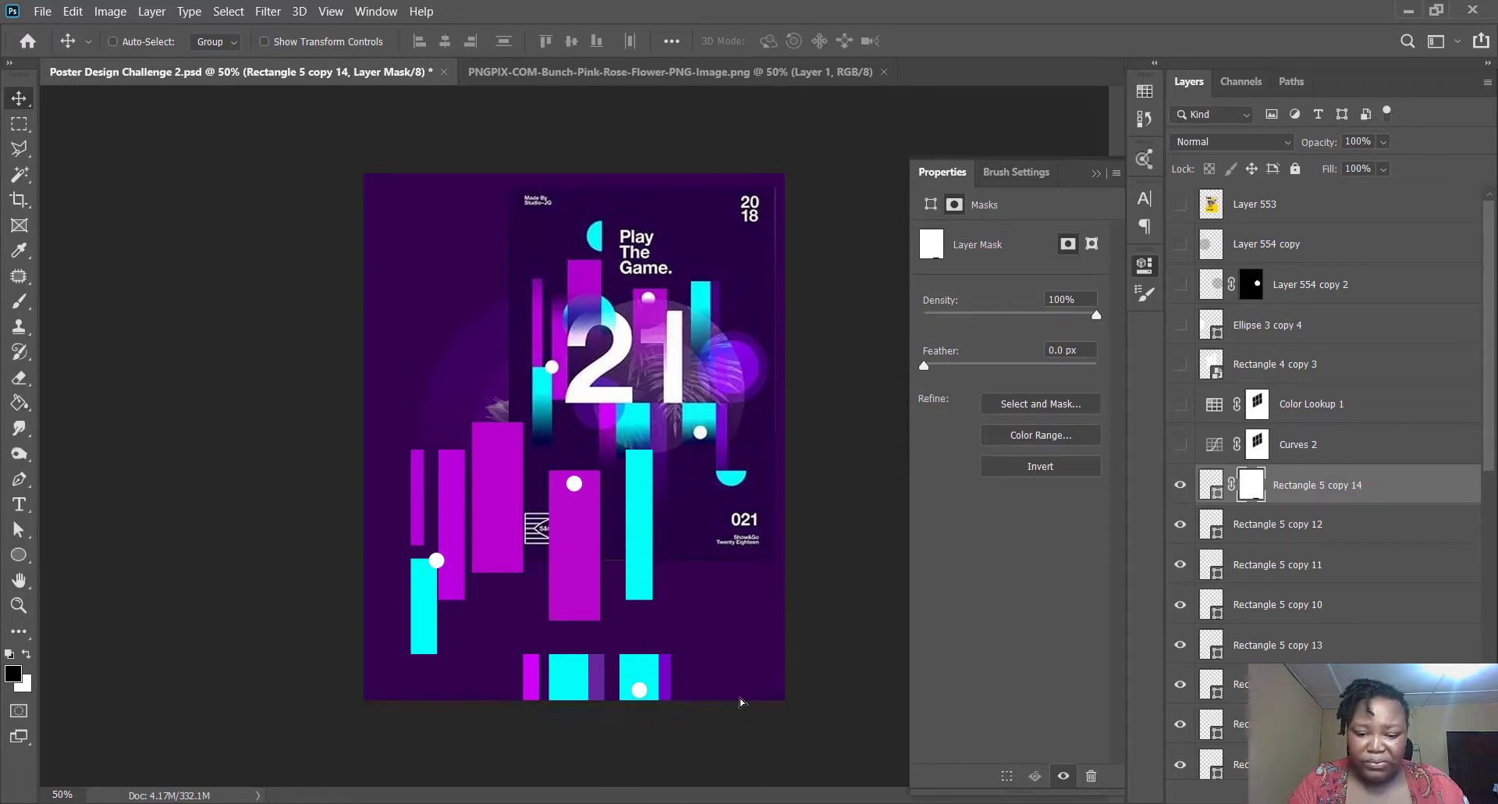
# - Duplicate the cyan half circle, rotate the copy 90° clockwise and place it just above the widest magenta bar
pyautogui.press('ctrl')
pyautogui.moveTo(629, 654); pyautogui.dragTo(494, 232)
pyautogui.press('ctrl')
pyautogui.rightClick(529, 314)
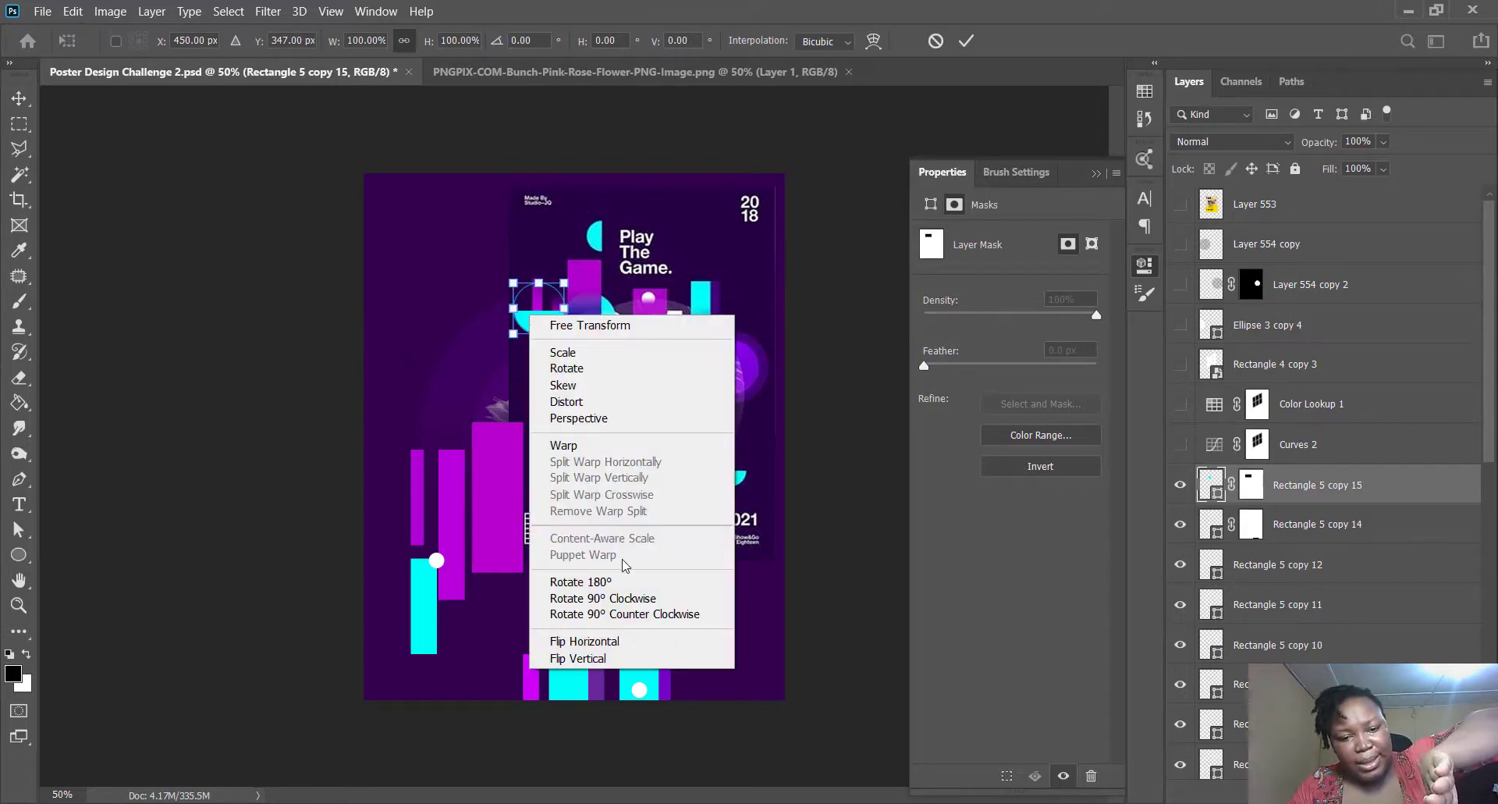
pyautogui.click(622, 597)
pyautogui.press('Return')
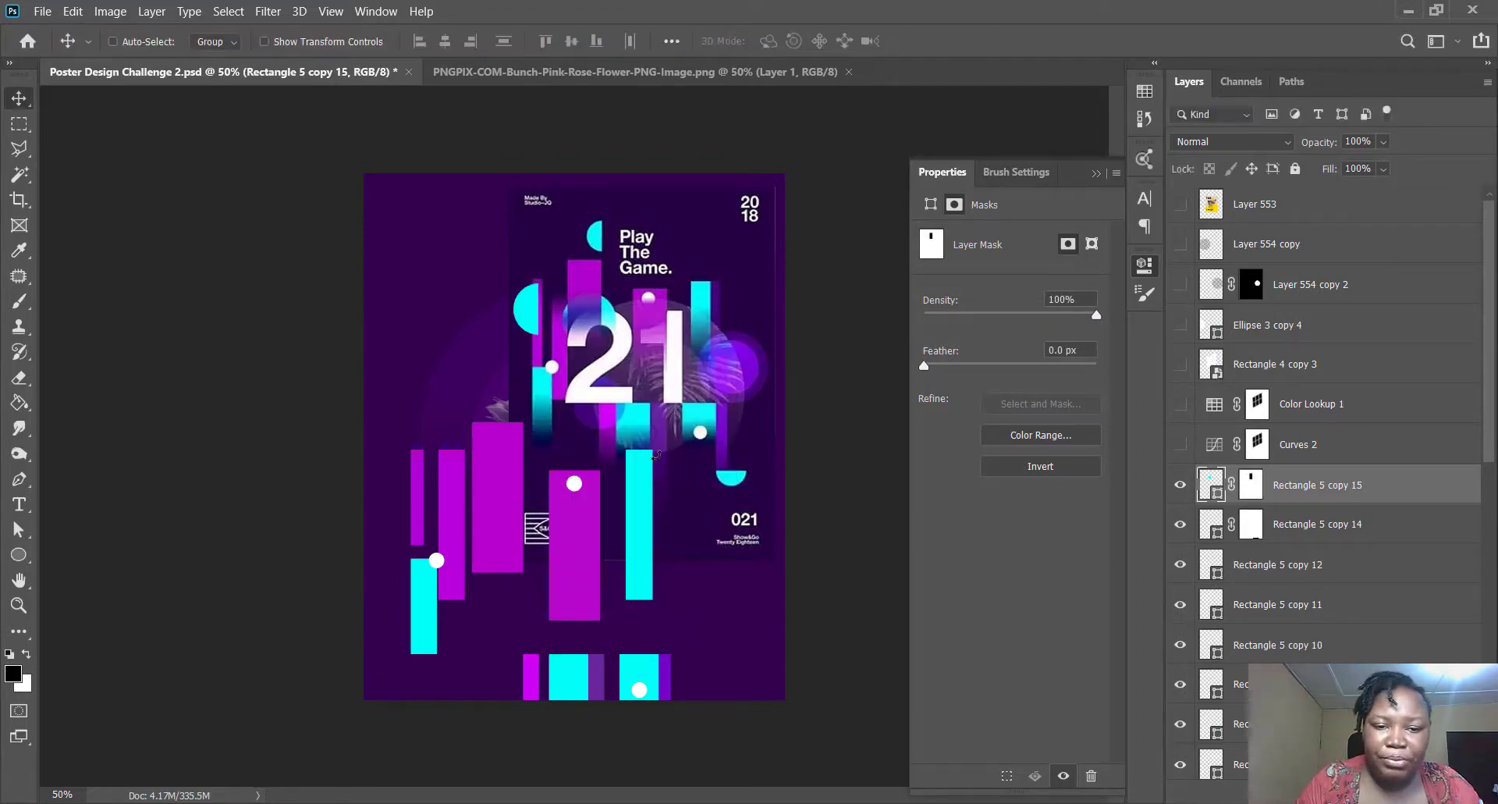
pyautogui.moveTo(572, 270); pyautogui.dragTo(554, 344)
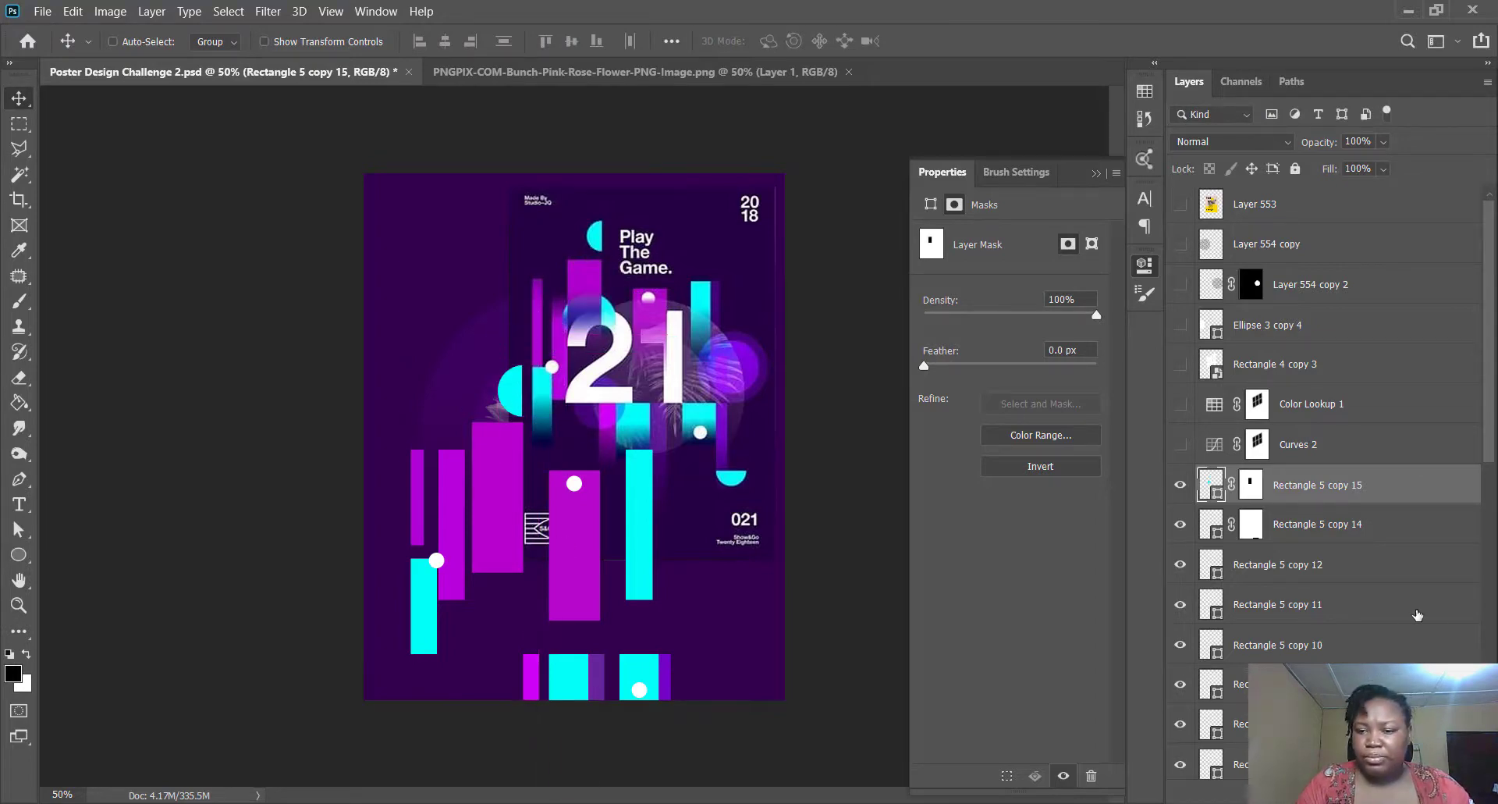
# - Hide the reference poster, select all layers from Rectangle 5 to Rectangle 5 copy 15 and move them up to X 218, Y 84 px
pyautogui.scroll(-10, 1240, 373)
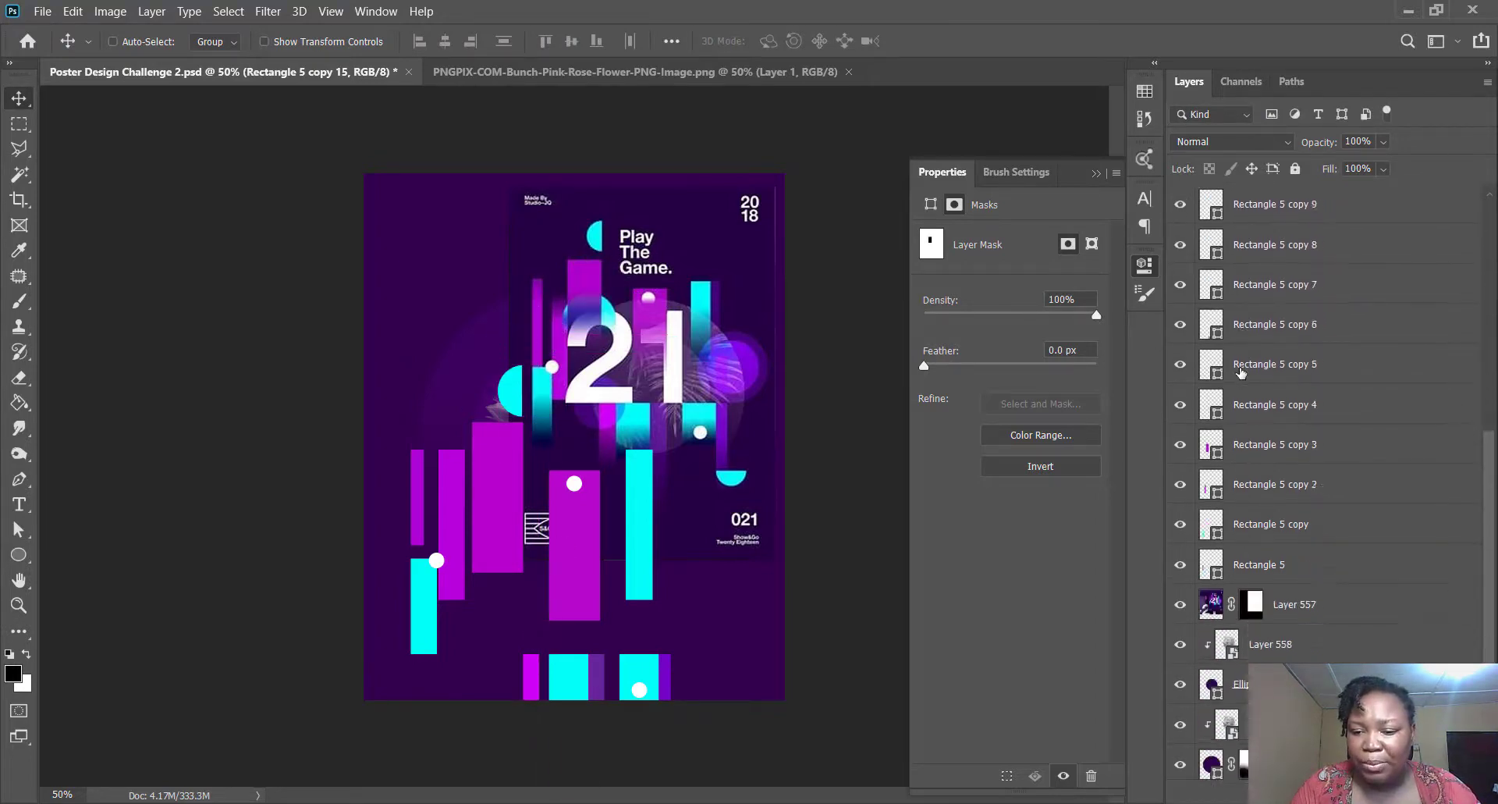
pyautogui.click(1181, 446)
pyautogui.scroll(5, 1357, 419)
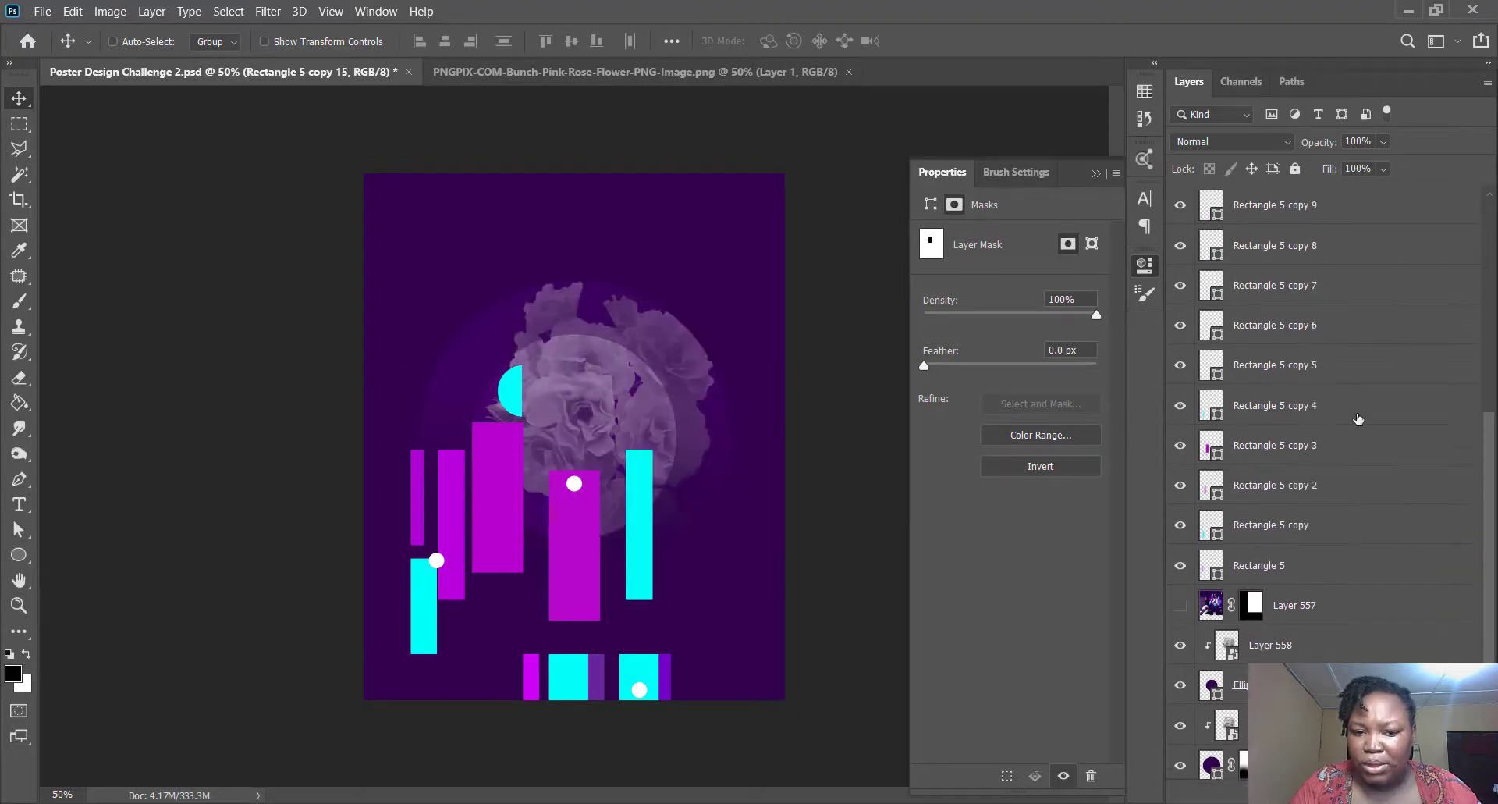
pyautogui.scroll(-2, 1326, 429)
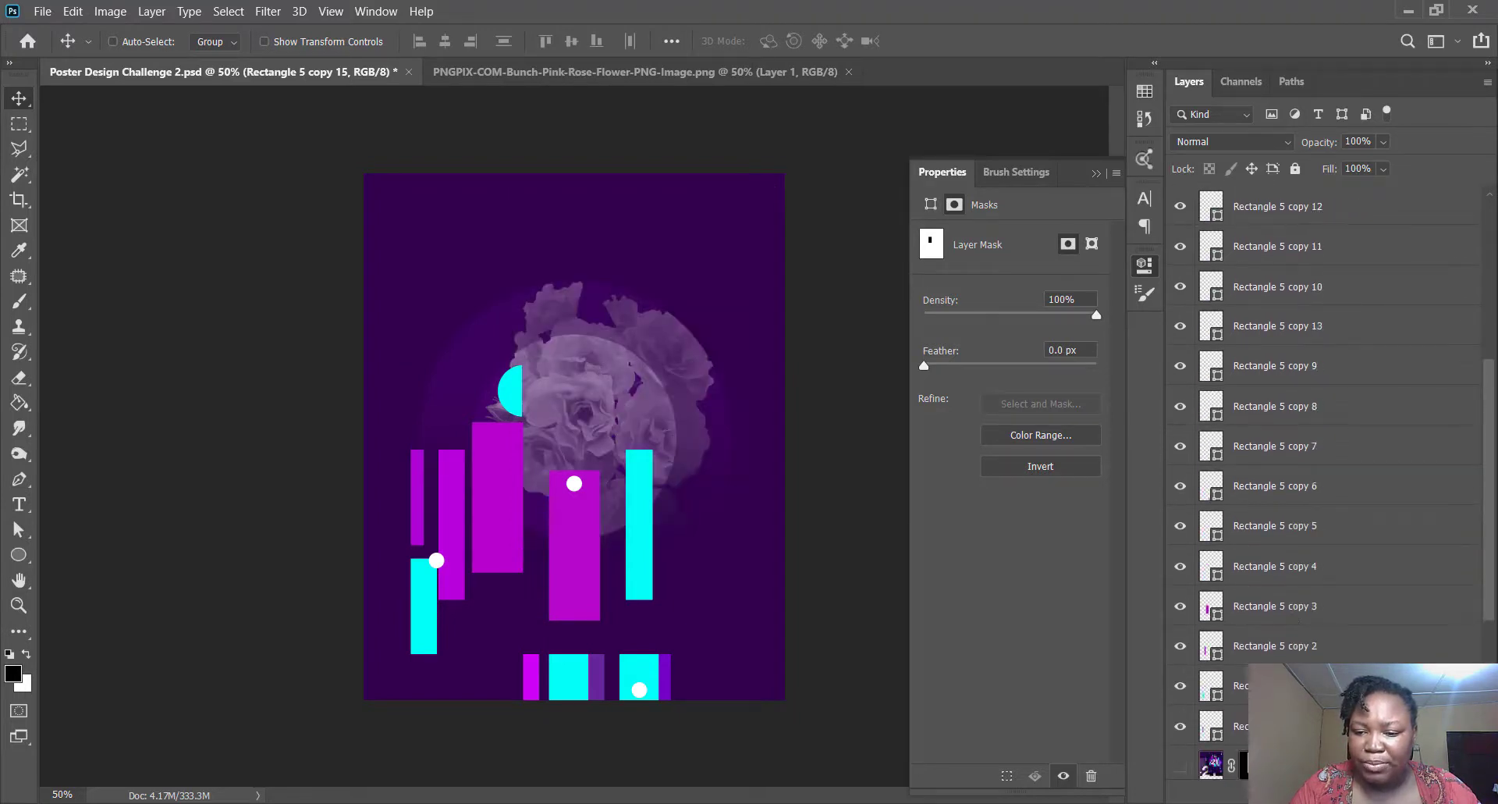
pyautogui.click(1283, 726)
pyautogui.scroll(7, 1295, 603)
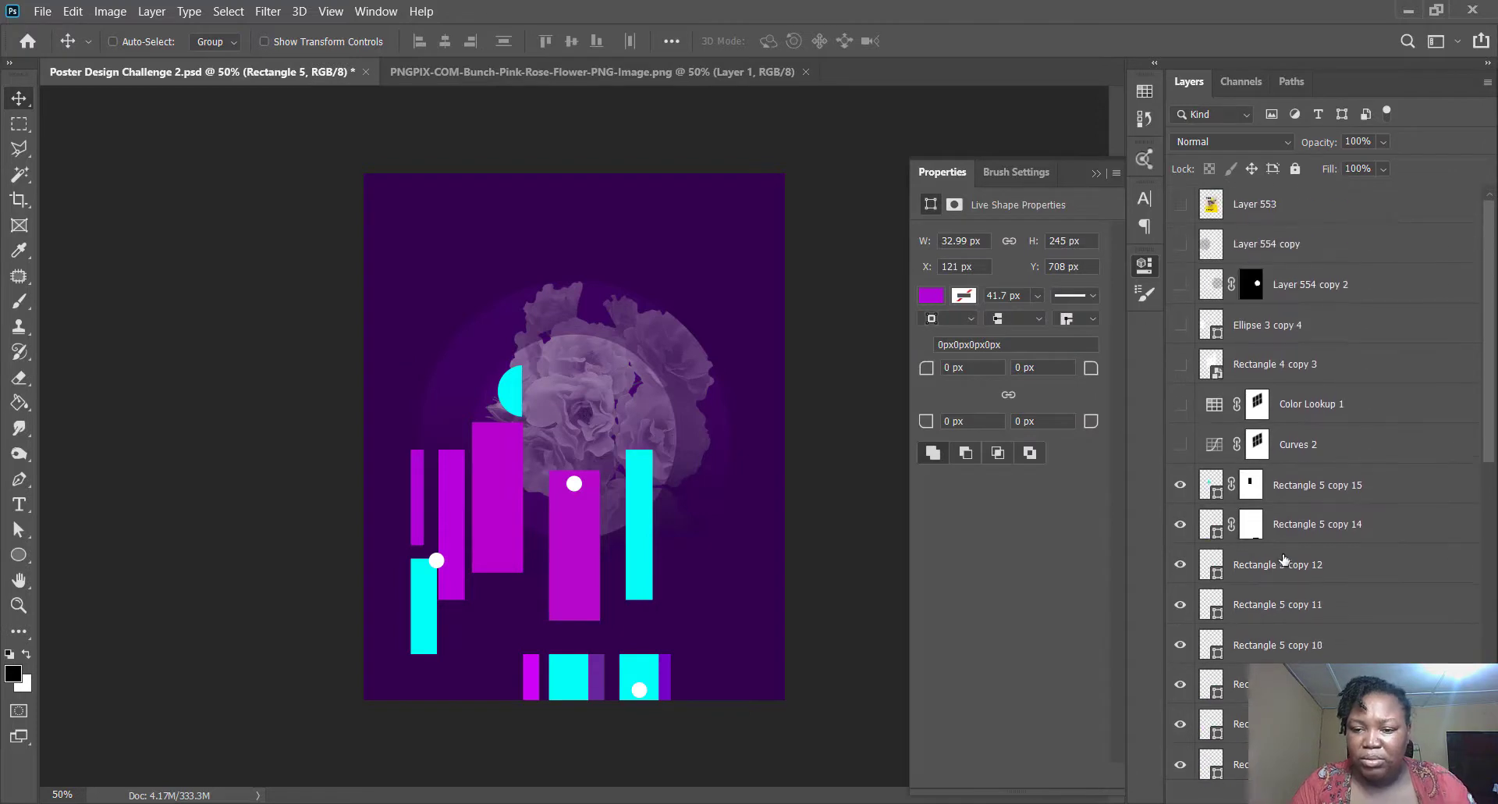
pyautogui.keyDown('shift'); pyautogui.click(1310, 487); pyautogui.keyUp('shift')
pyautogui.moveTo(569, 538); pyautogui.dragTo(609, 385)
# - Compare the layout with the reference poster, hide it again and move all selected shapes to X 171, Y 100 px
pyautogui.scroll(-6, 1327, 484)
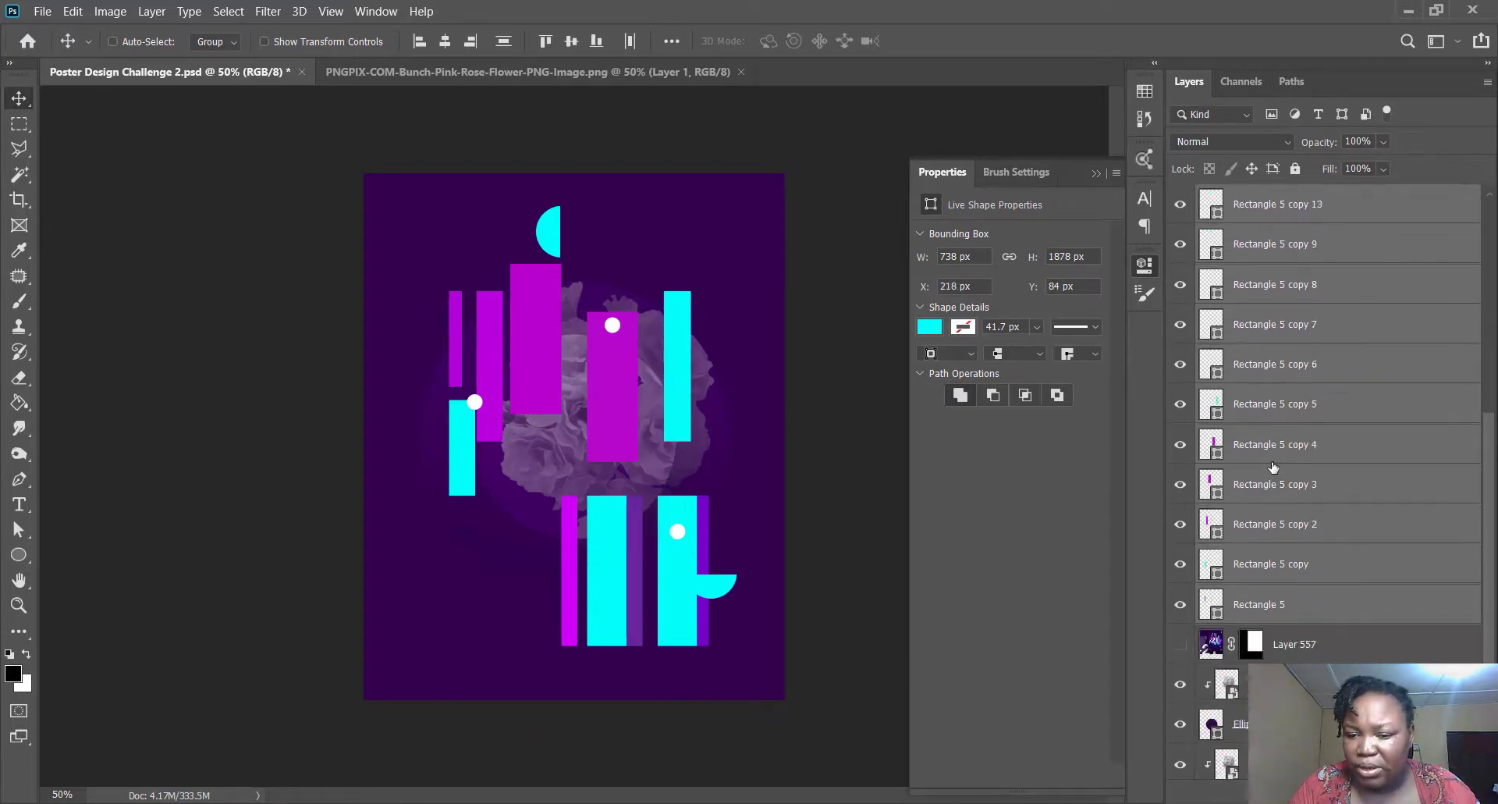
pyautogui.click(1180, 644)
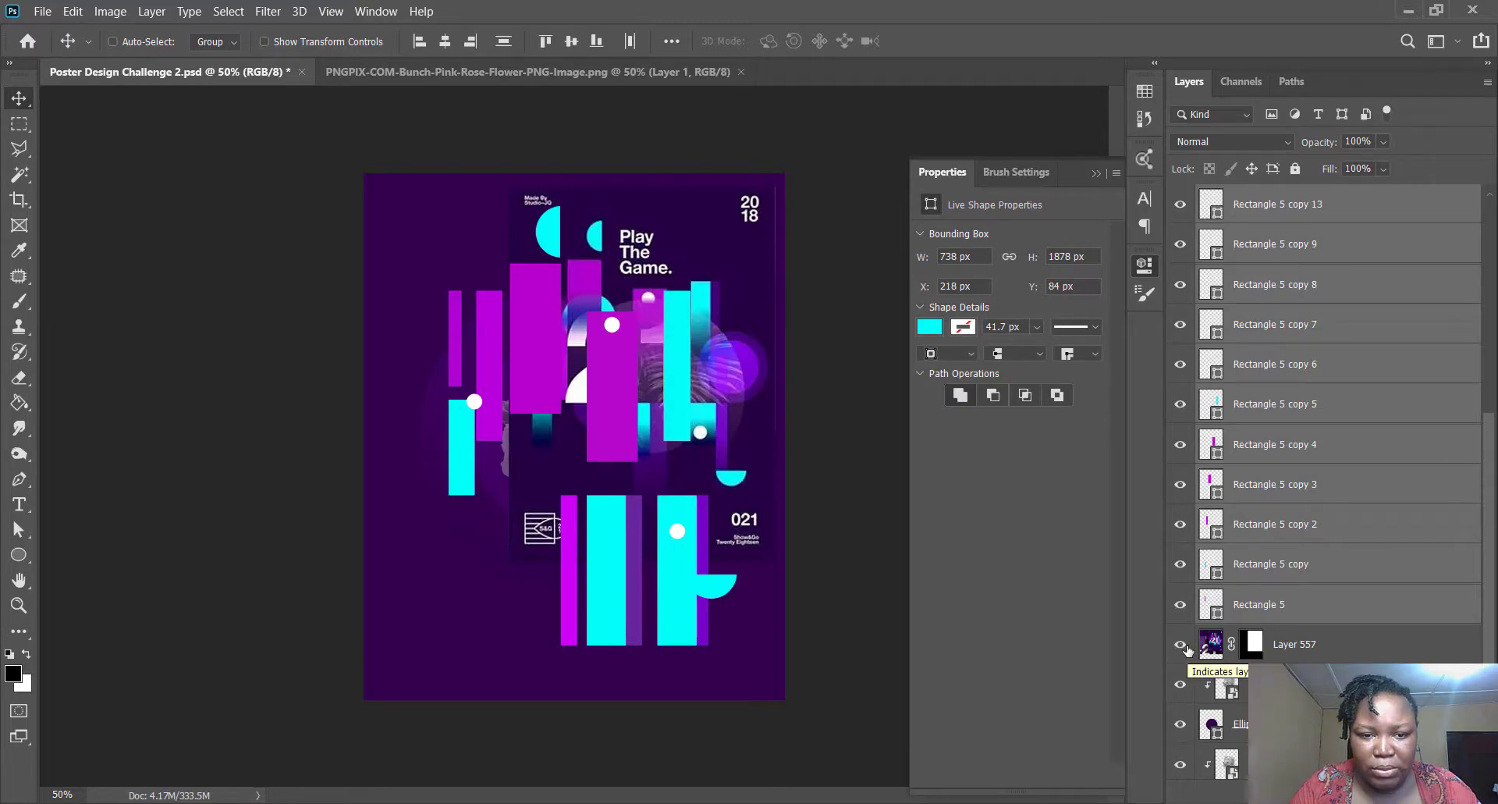
pyautogui.click(1186, 646)
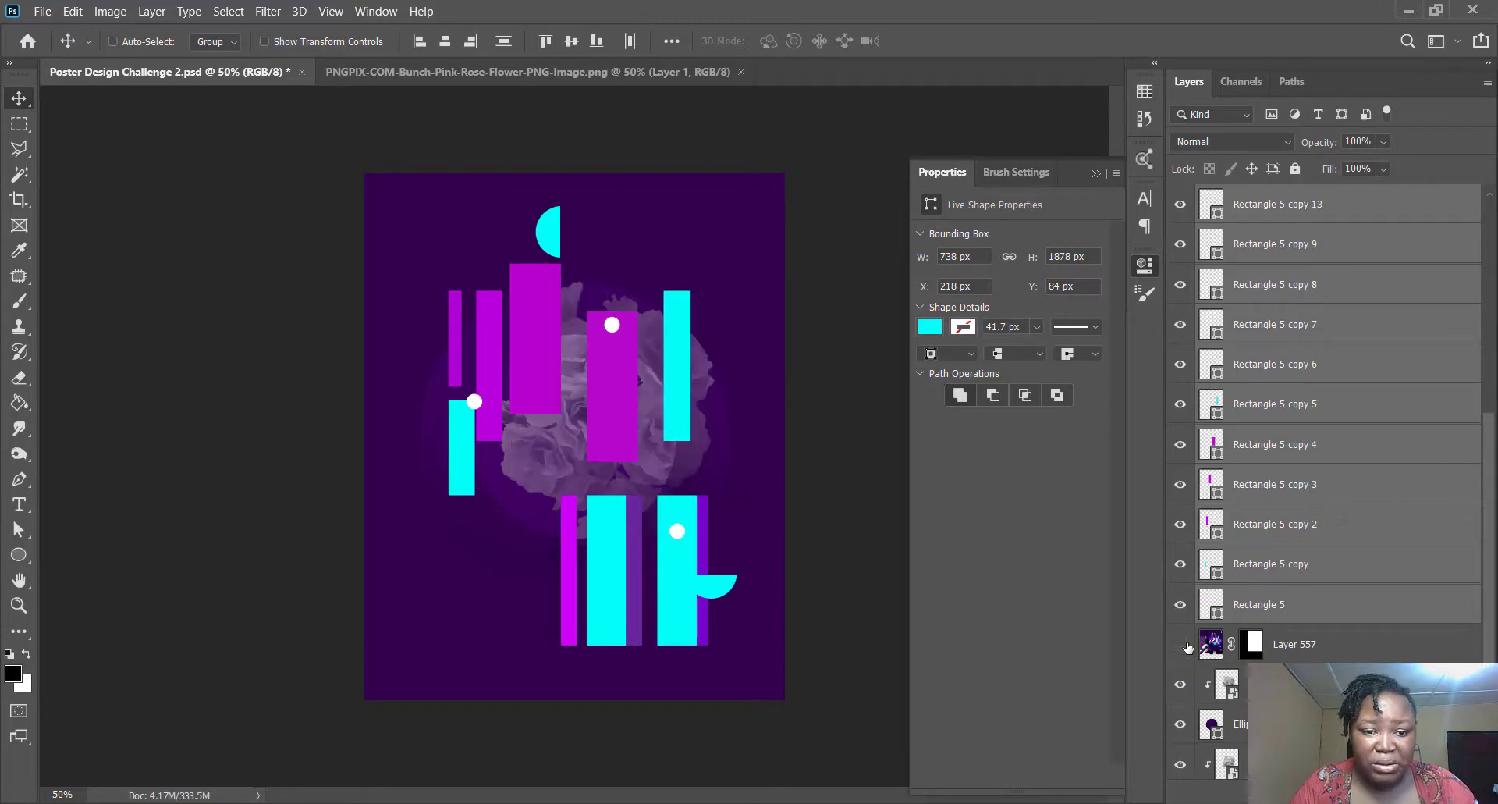
pyautogui.scroll(3, 1443, 351)
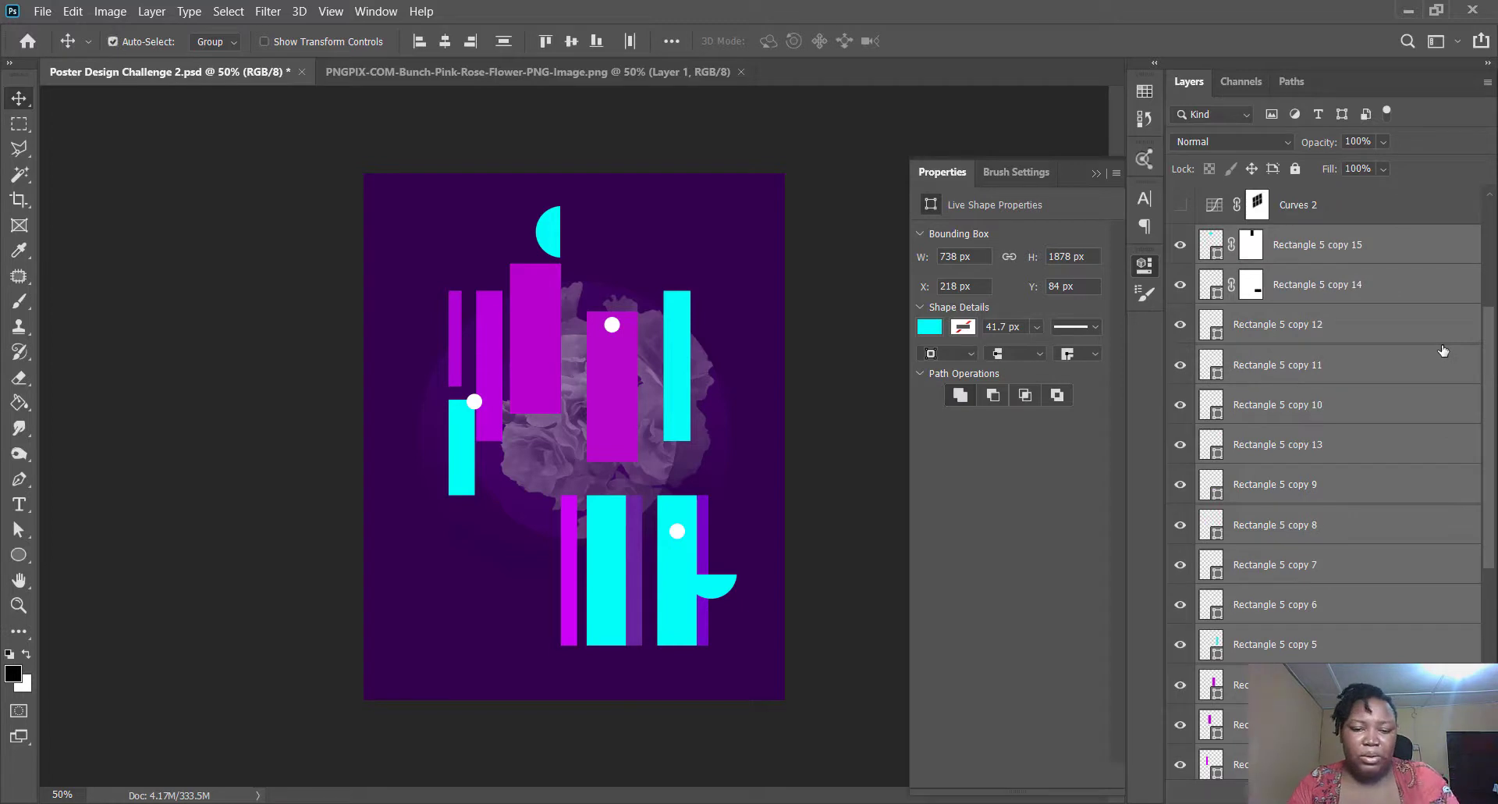
pyautogui.hotkey('ctrl', 't')
pyautogui.moveTo(656, 419); pyautogui.dragTo(641, 416)
pyautogui.press('Return')
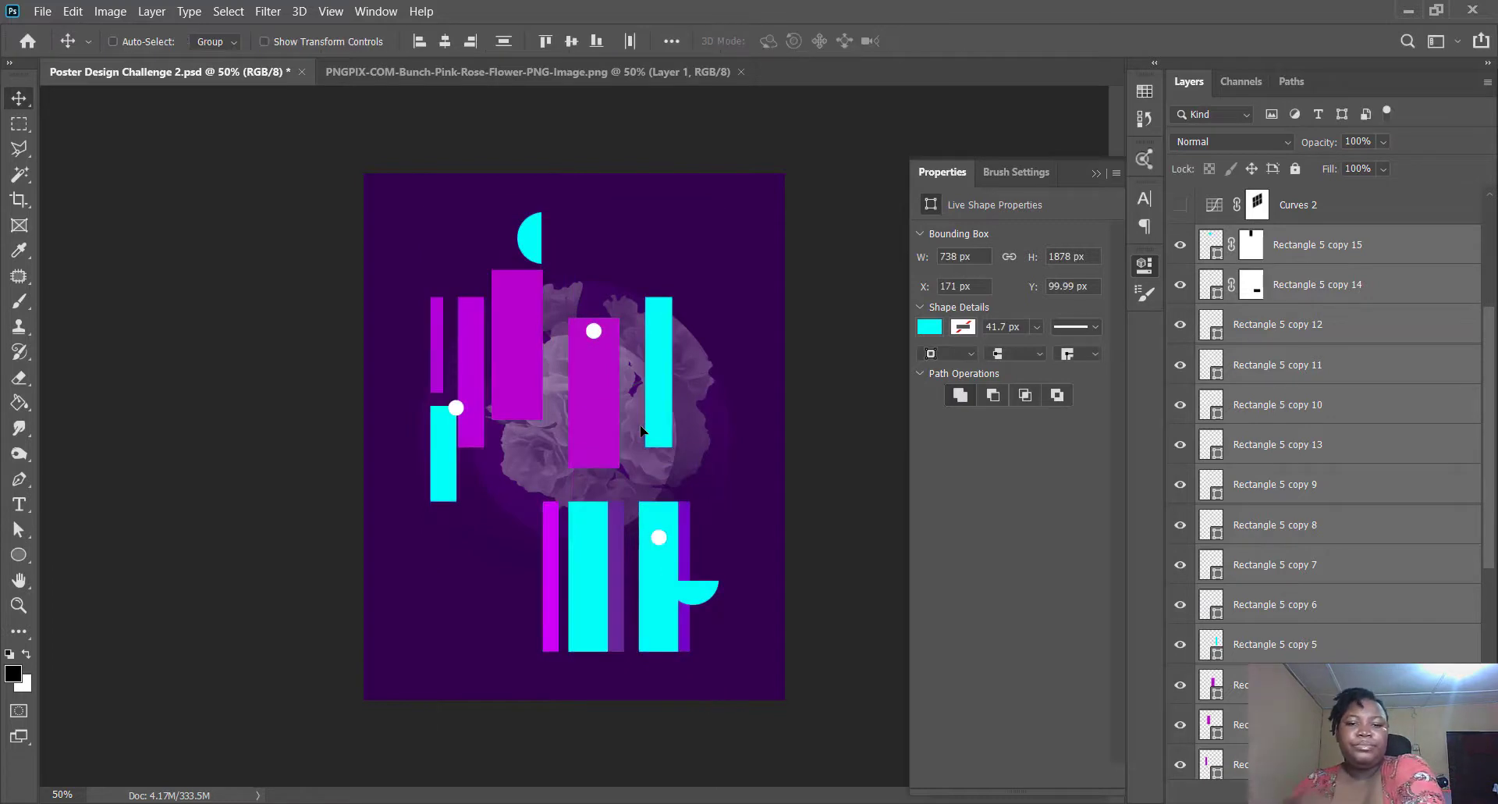
# - Move the reference poster layer directly above all bar and circle layers, view it for comparison and hide it again
pyautogui.click(1337, 322)
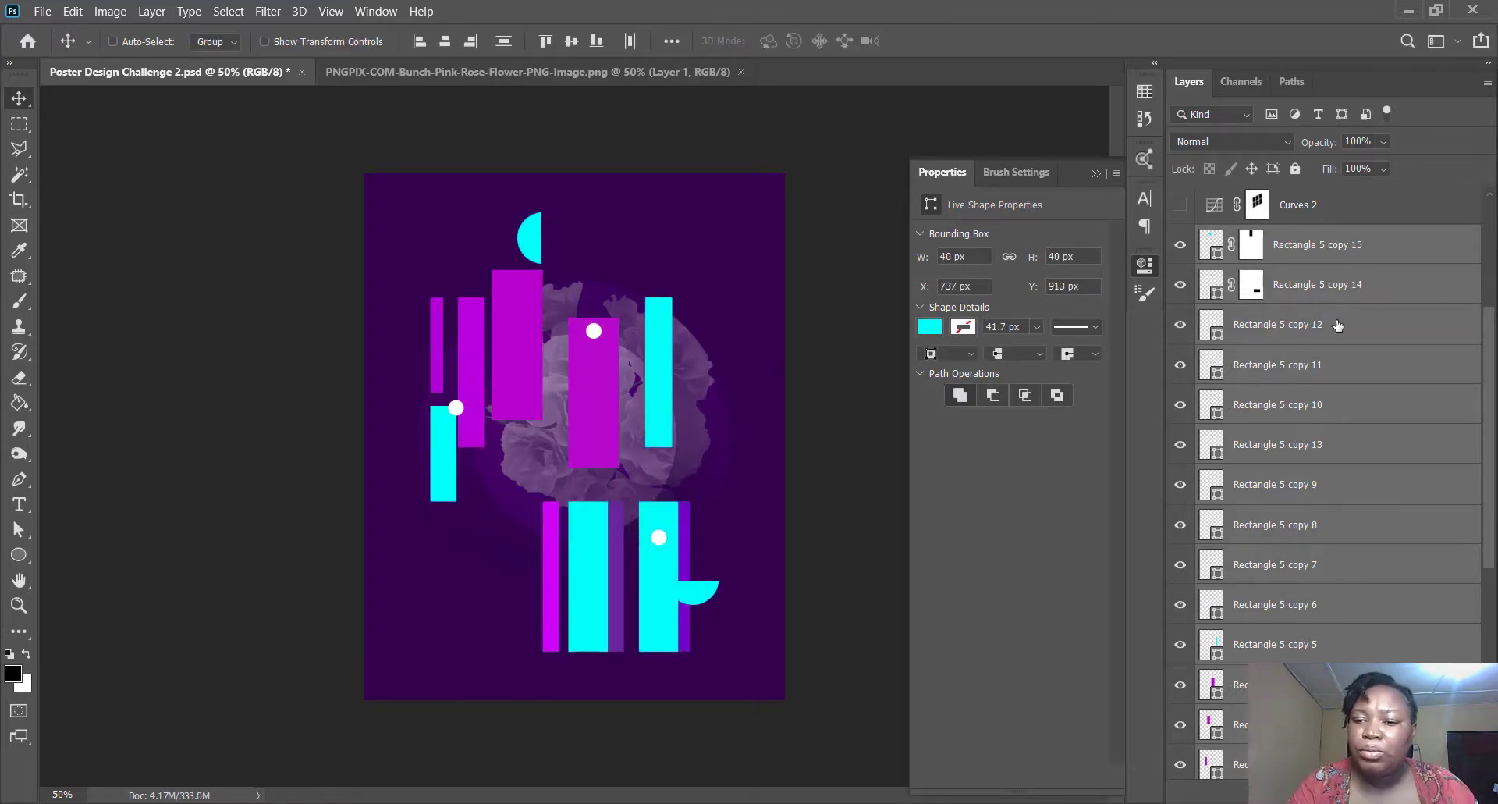
pyautogui.click(1181, 324)
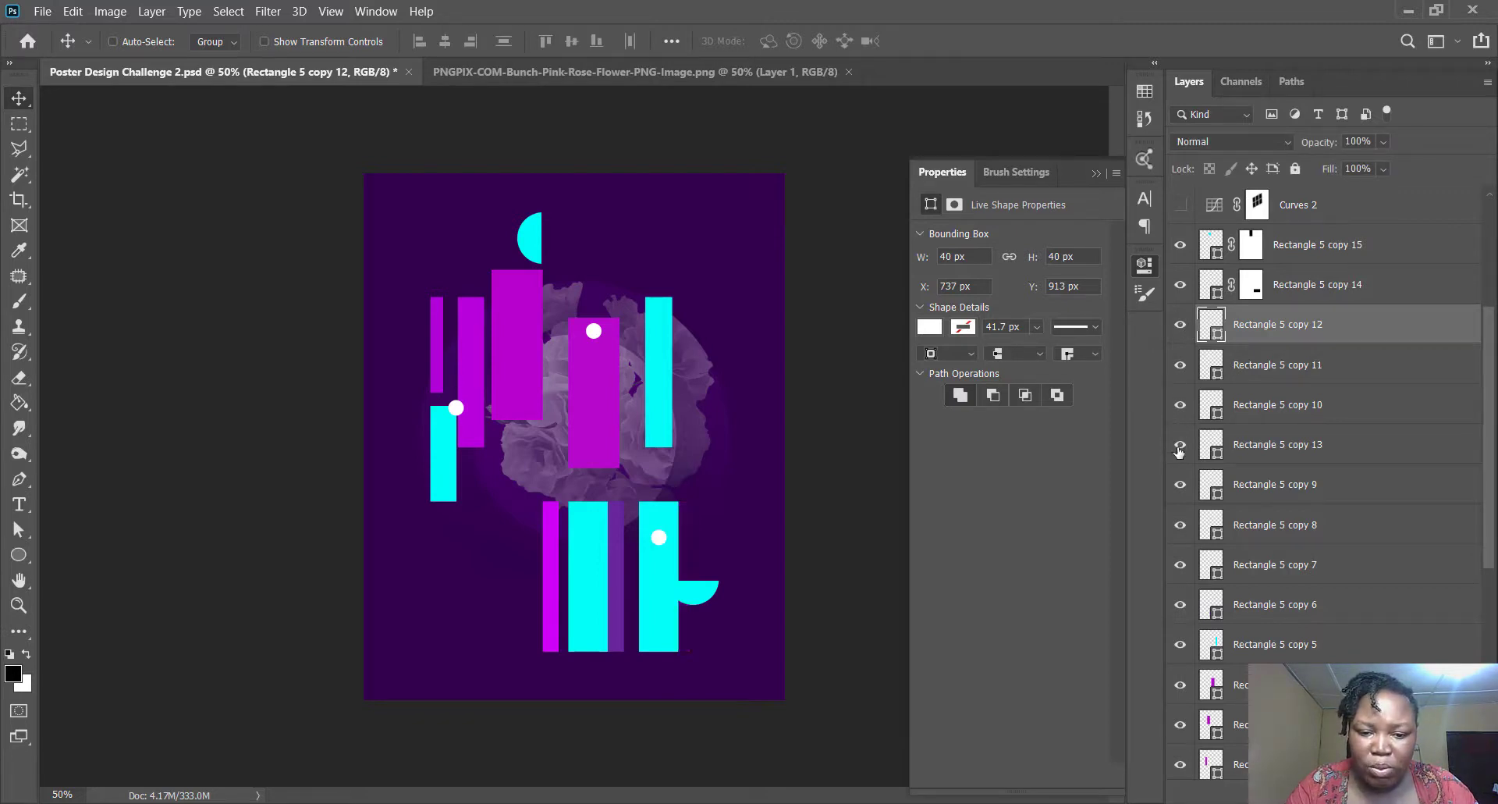
pyautogui.scroll(-5, 1302, 409)
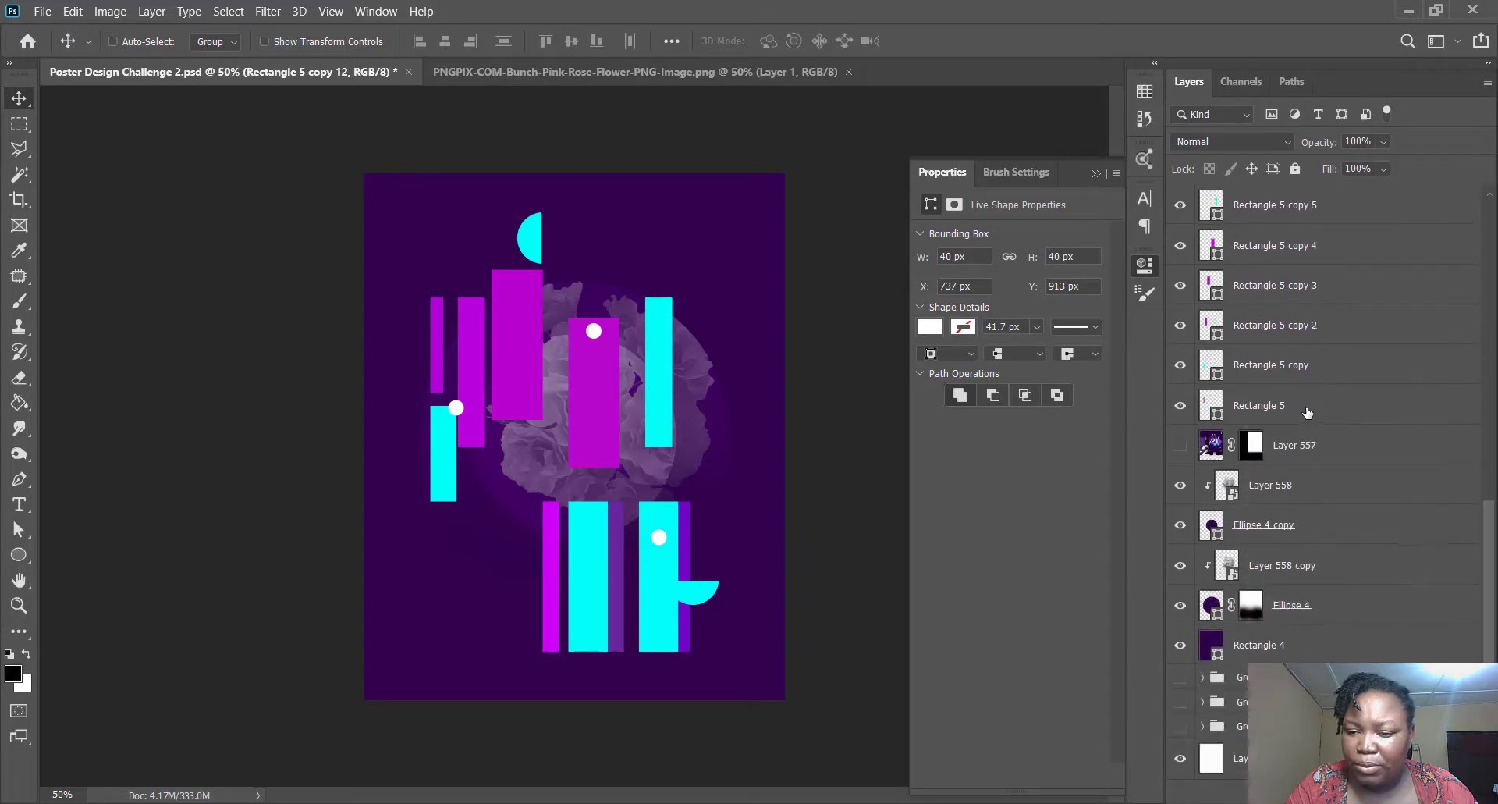
pyautogui.scroll(5, 1328, 458)
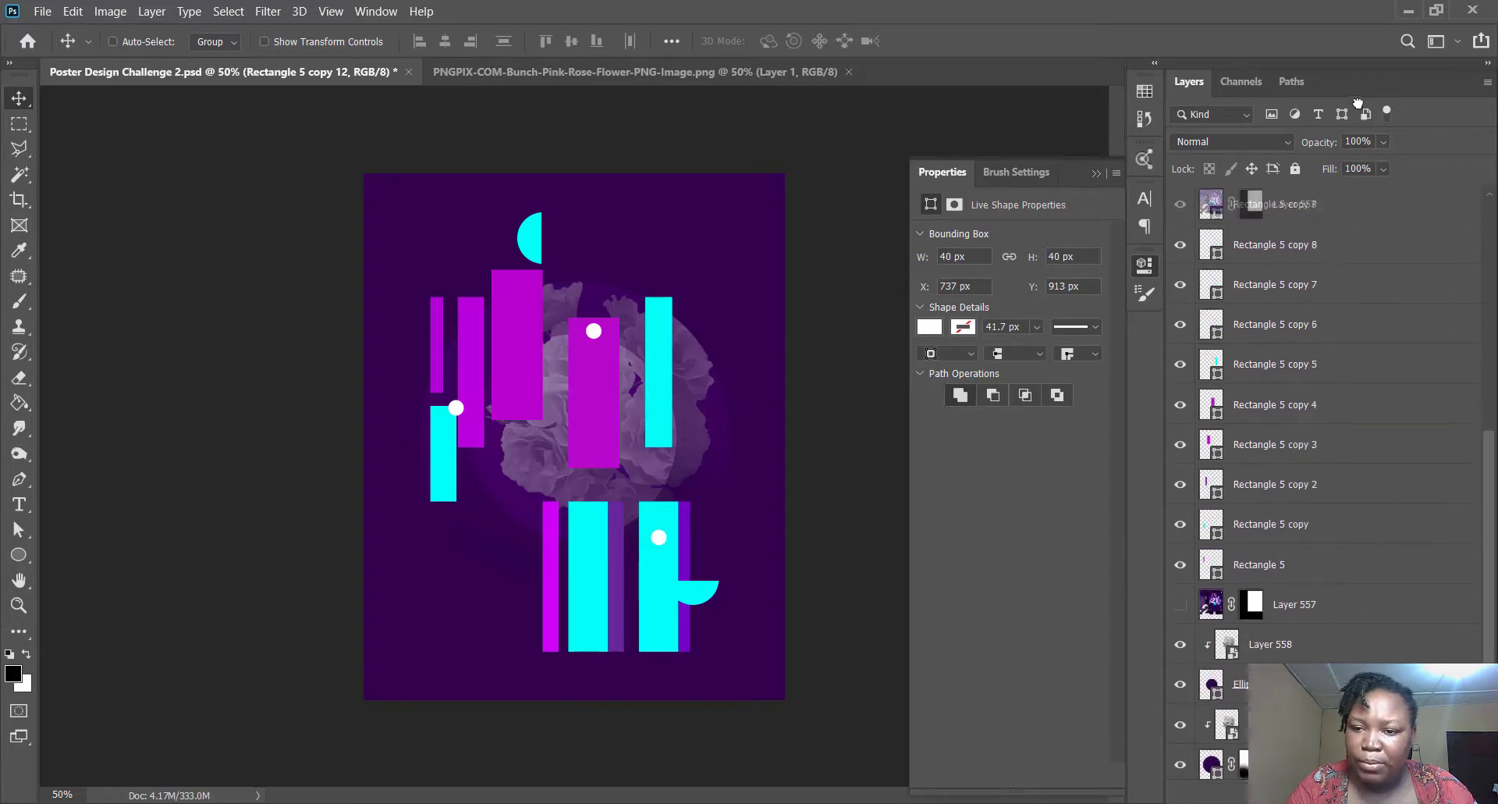
pyautogui.moveTo(1355, 104); pyautogui.dragTo(1312, 468)
pyautogui.click(1181, 486)
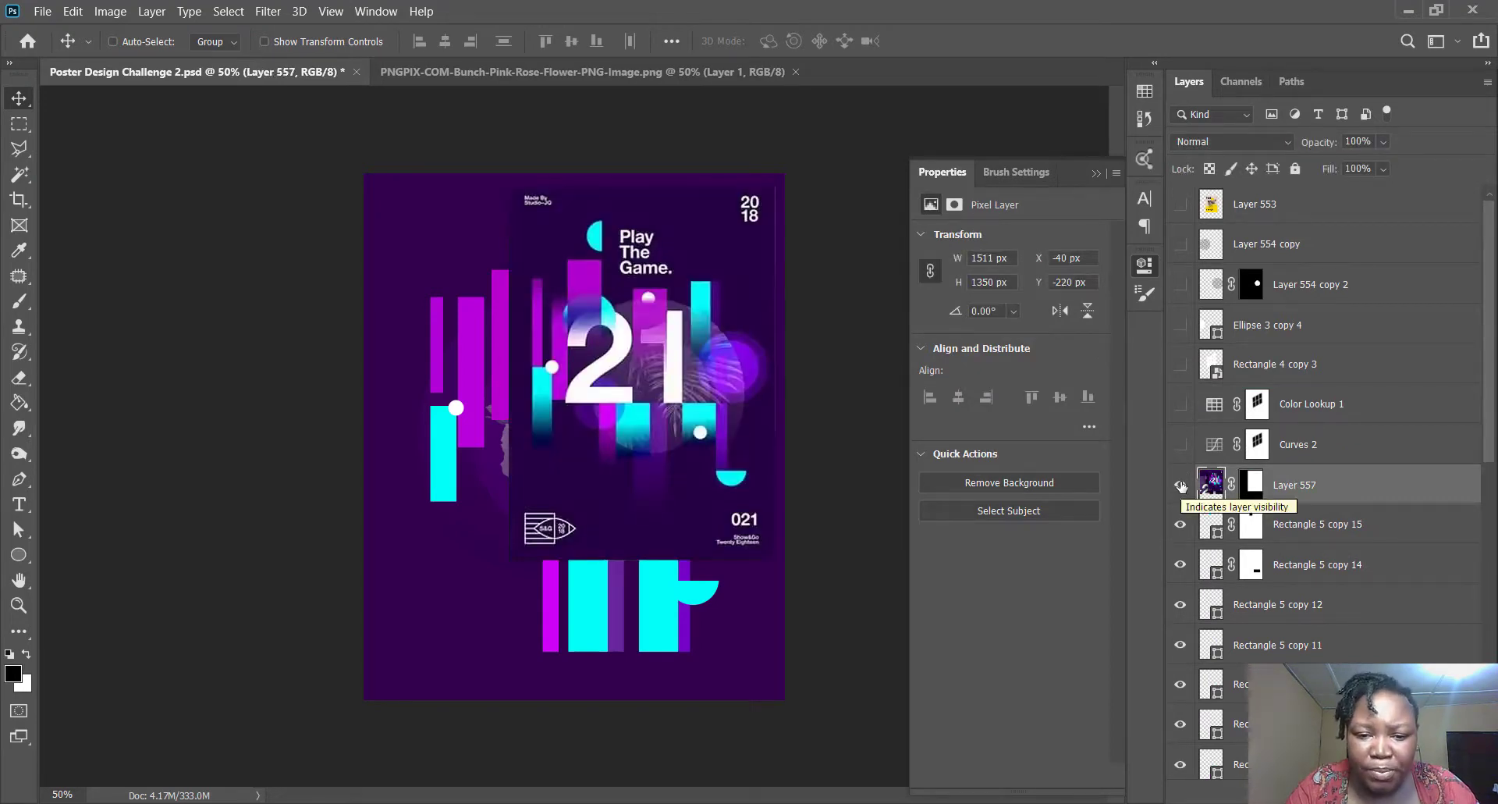
pyautogui.click(1180, 486)
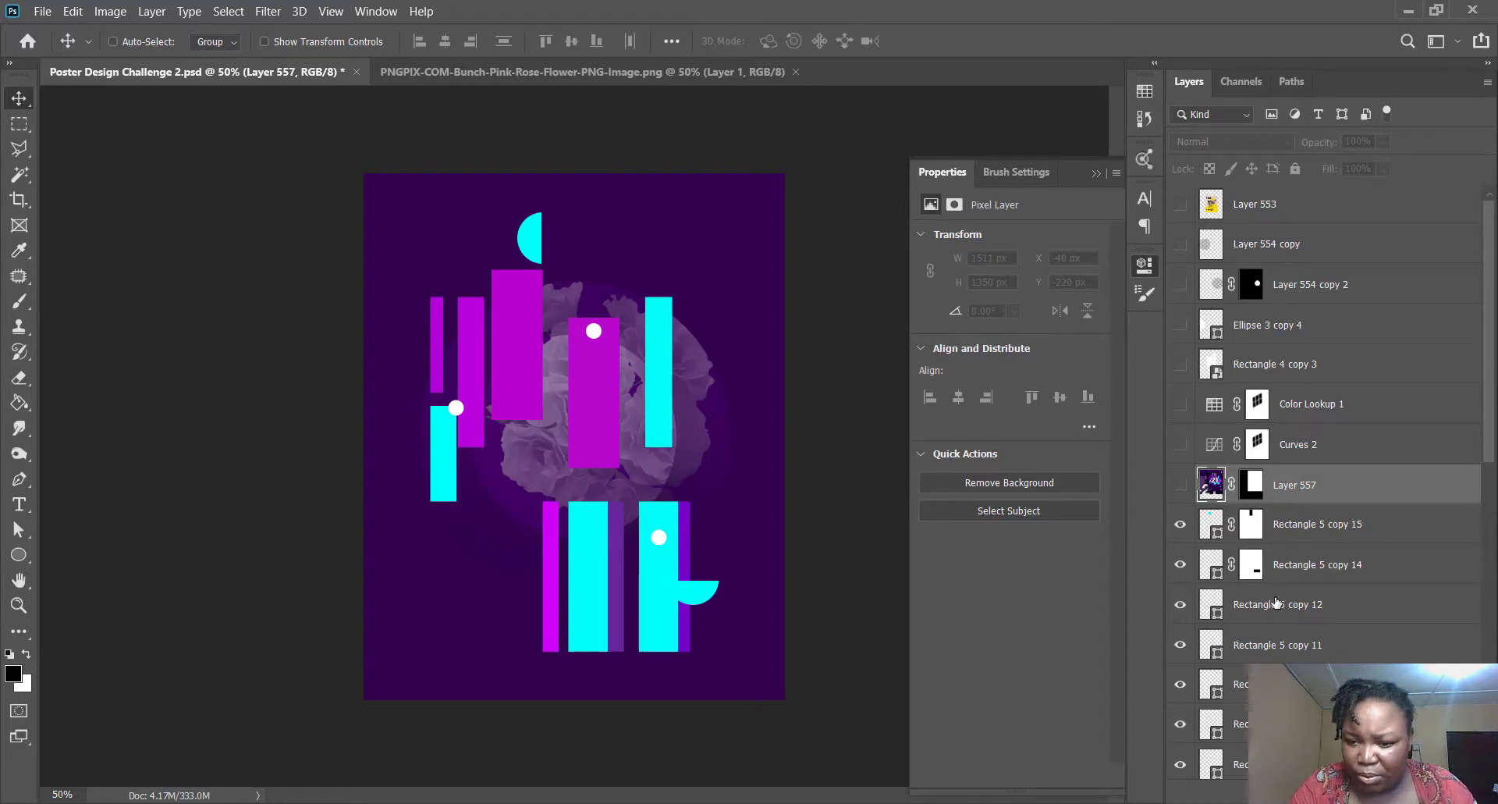
# - Add a layer mask to the 30 px wide purple strip and fade its lower end with a 500 px soft black brush
pyautogui.scroll(-3, 1276, 602)
pyautogui.click(1180, 607)
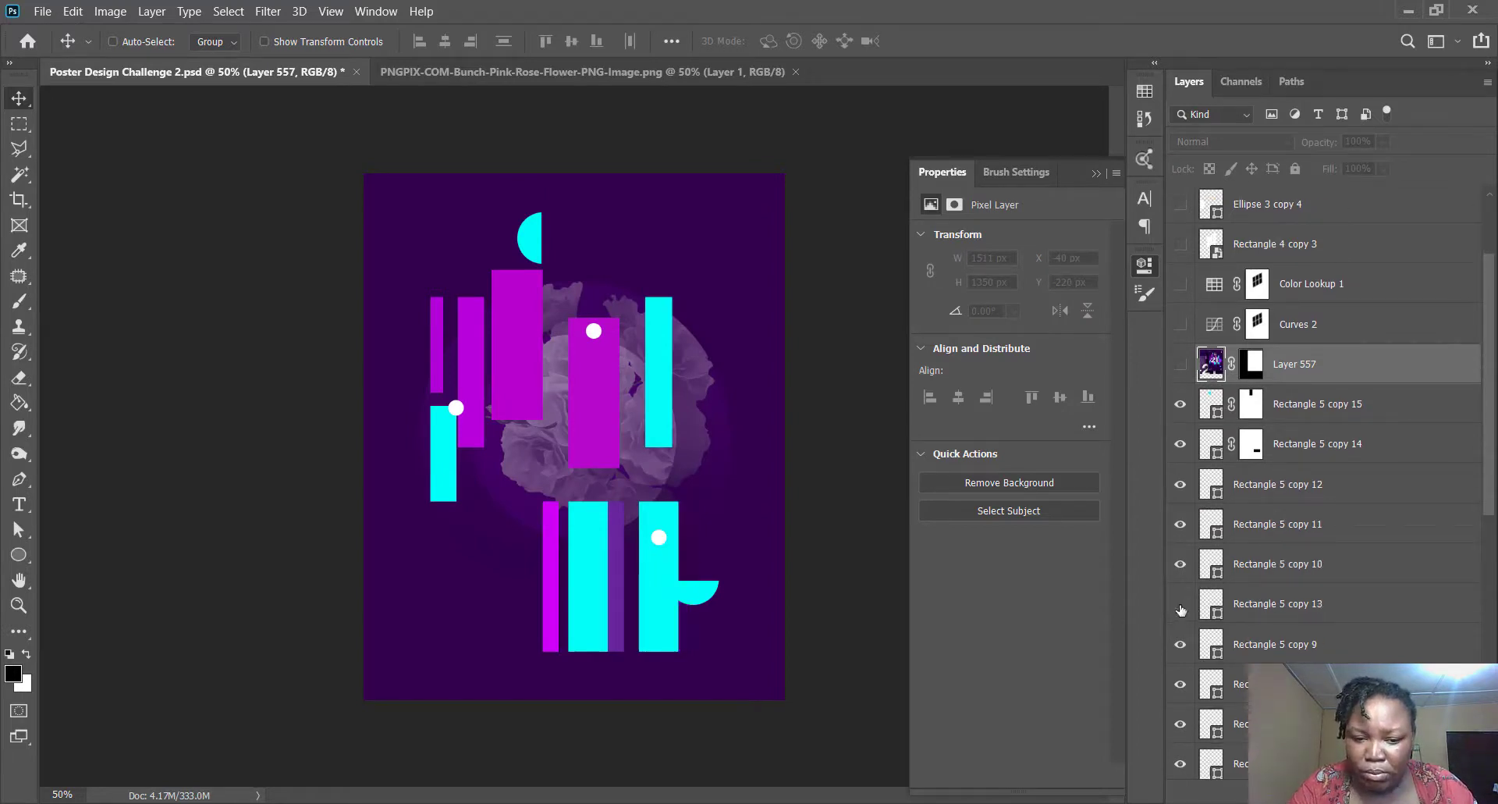
pyautogui.click(1180, 603)
pyautogui.click(1280, 605)
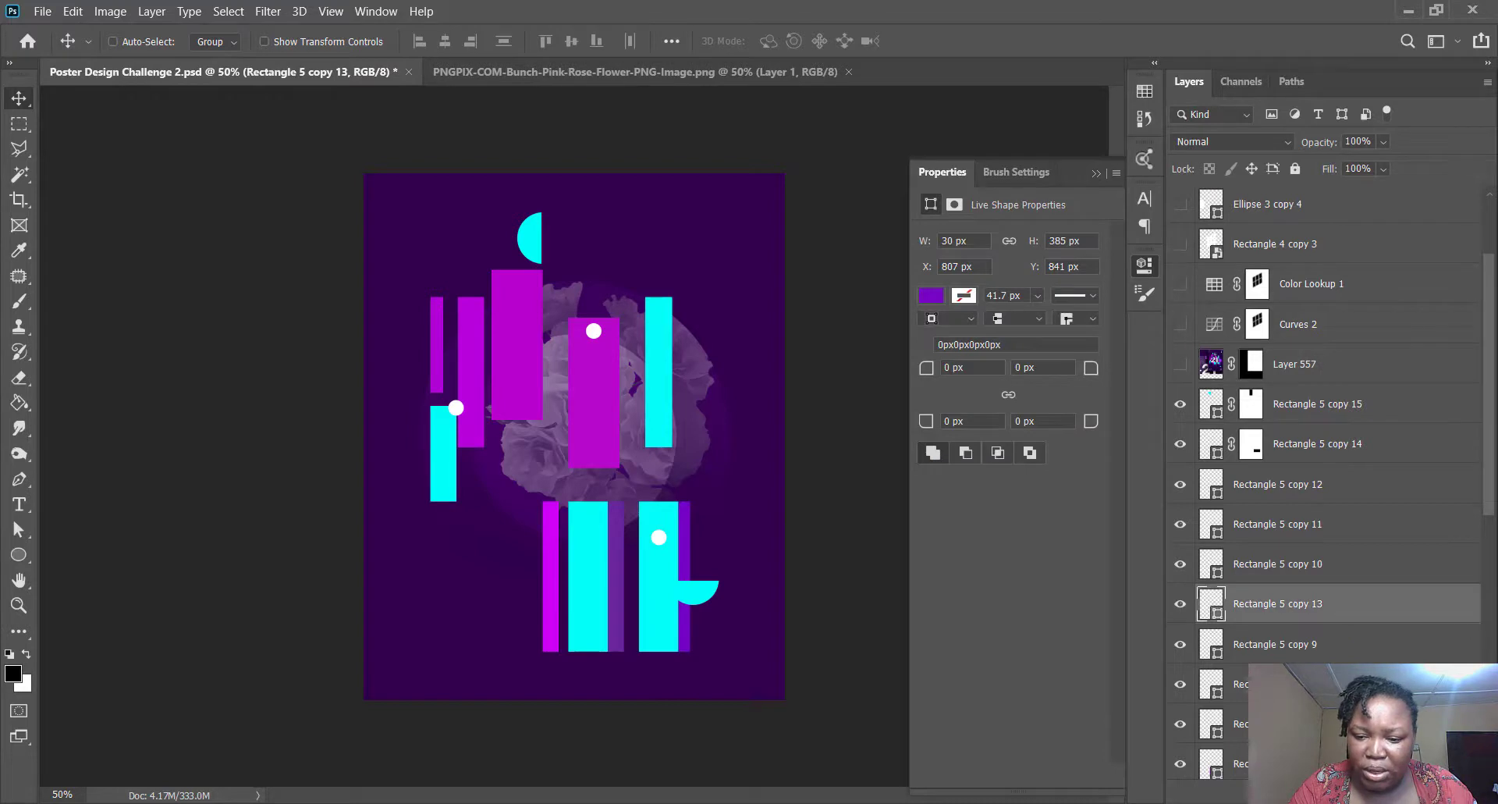
pyautogui.click(1304, 792)
pyautogui.press('b')
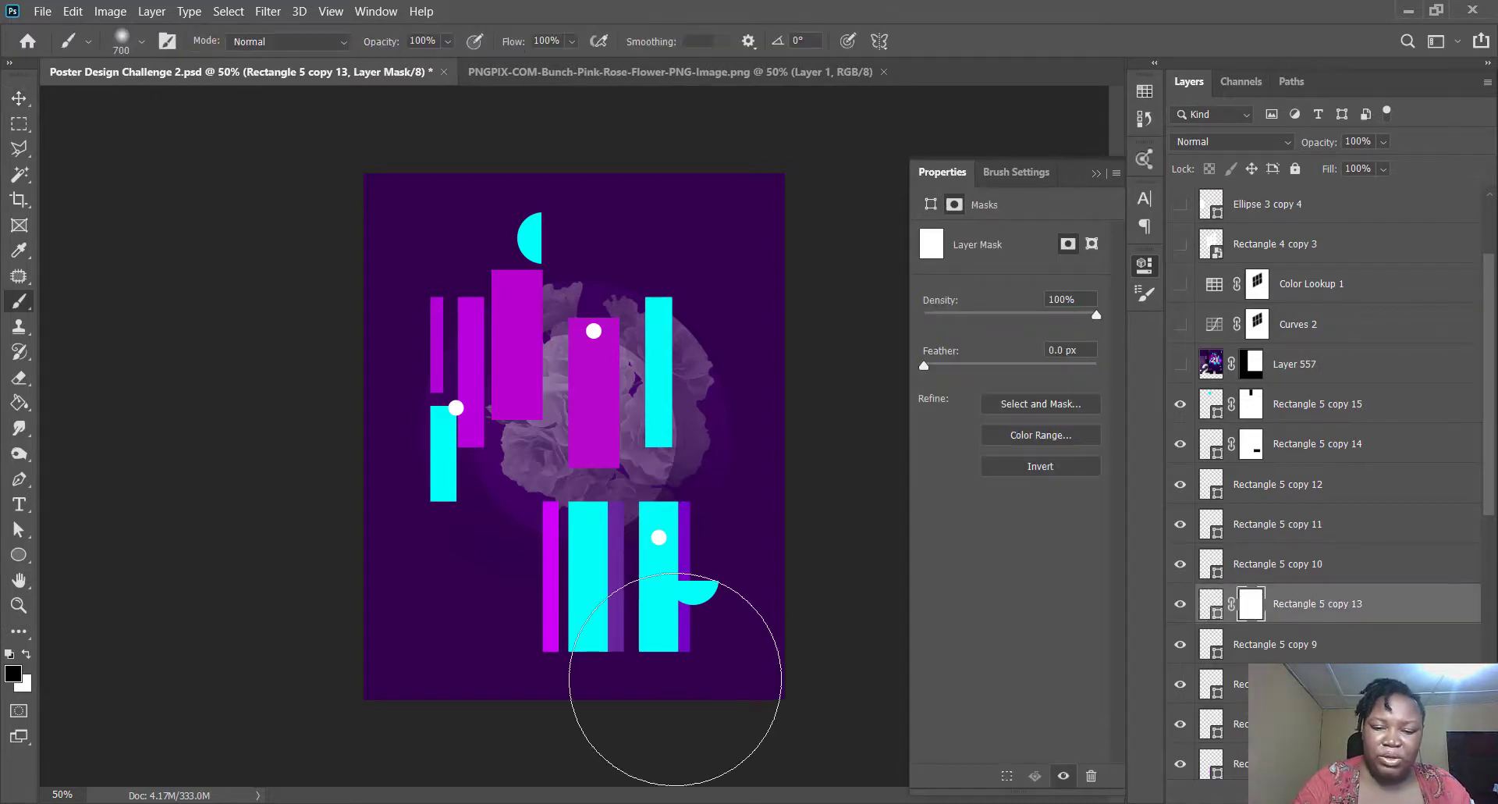
pyautogui.press('[')
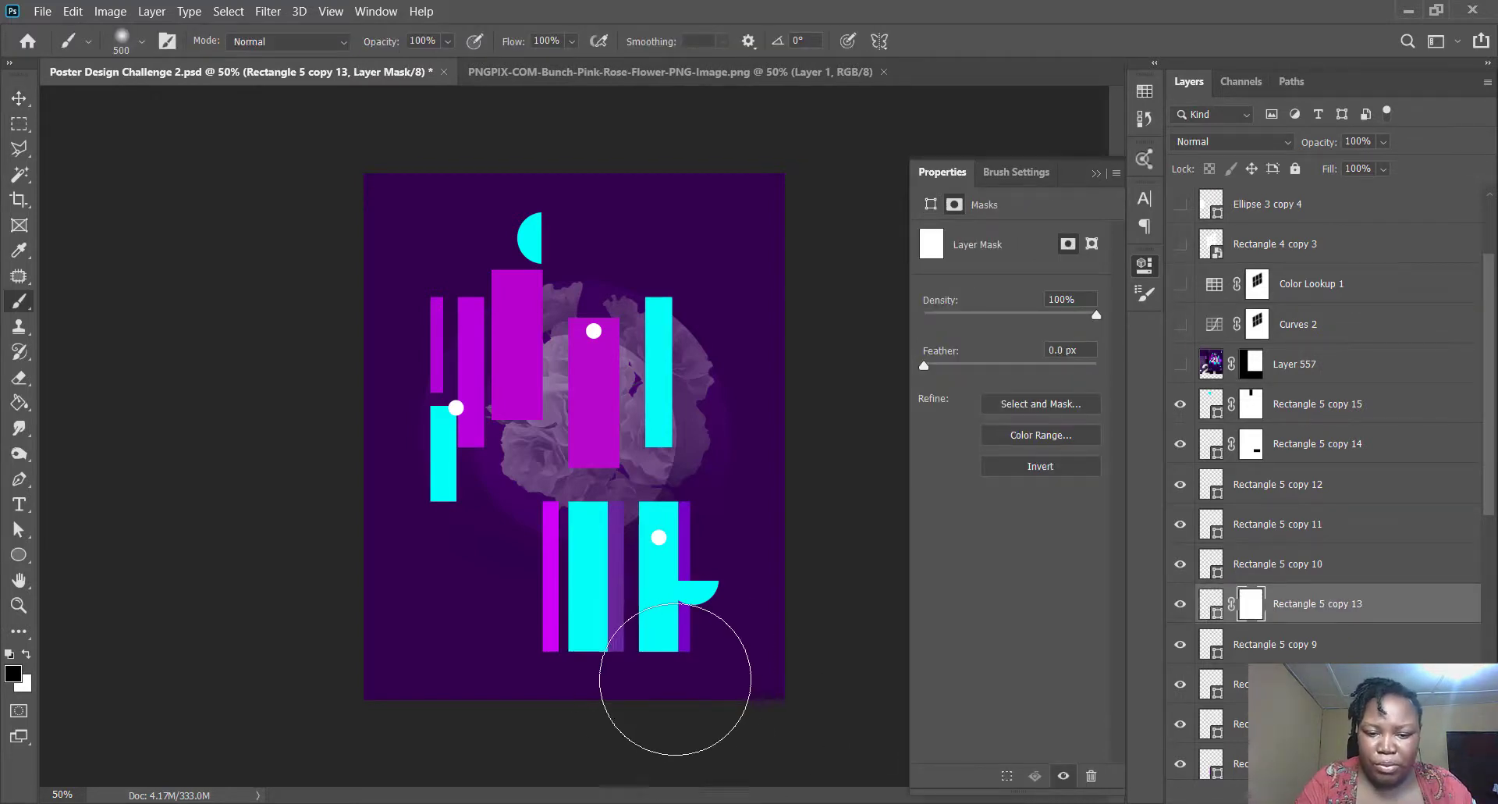
pyautogui.click(686, 671)
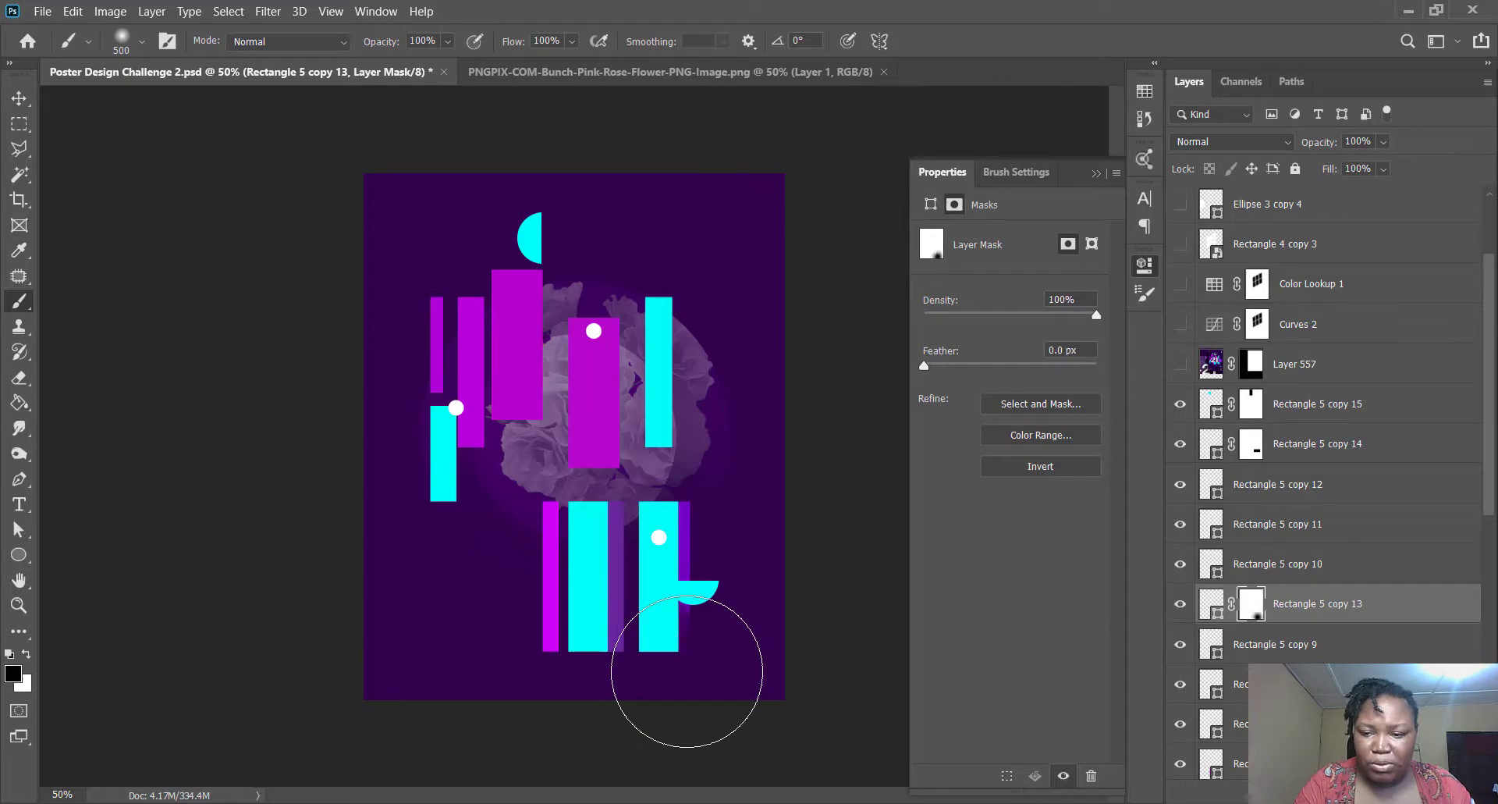
# - Check the bar fades on the reference poster, then mask the 101 px wide cyan bar and fade its lower part with the 500 px black brush
pyautogui.scroll(3, 1332, 477)
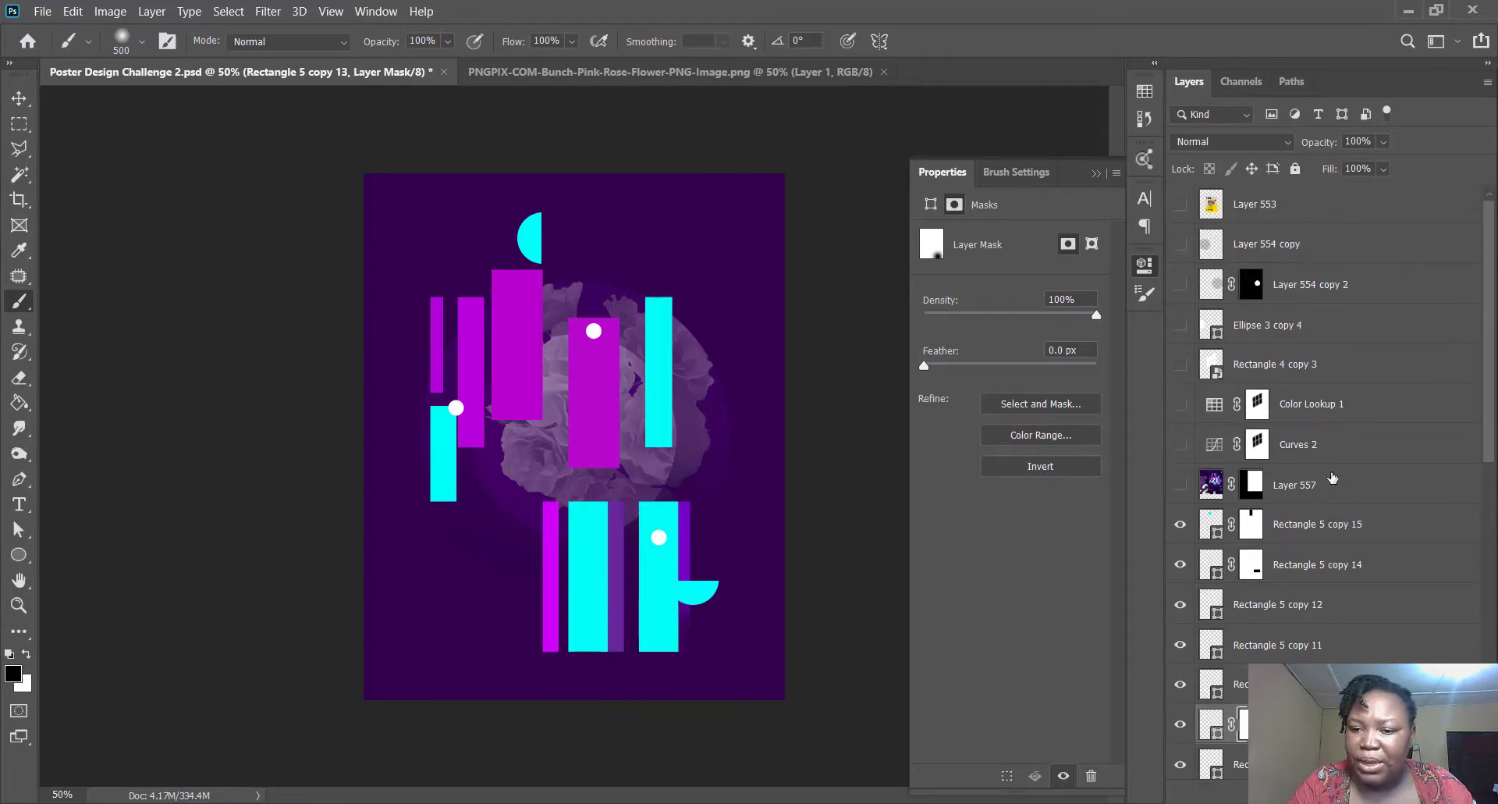
pyautogui.click(1179, 485)
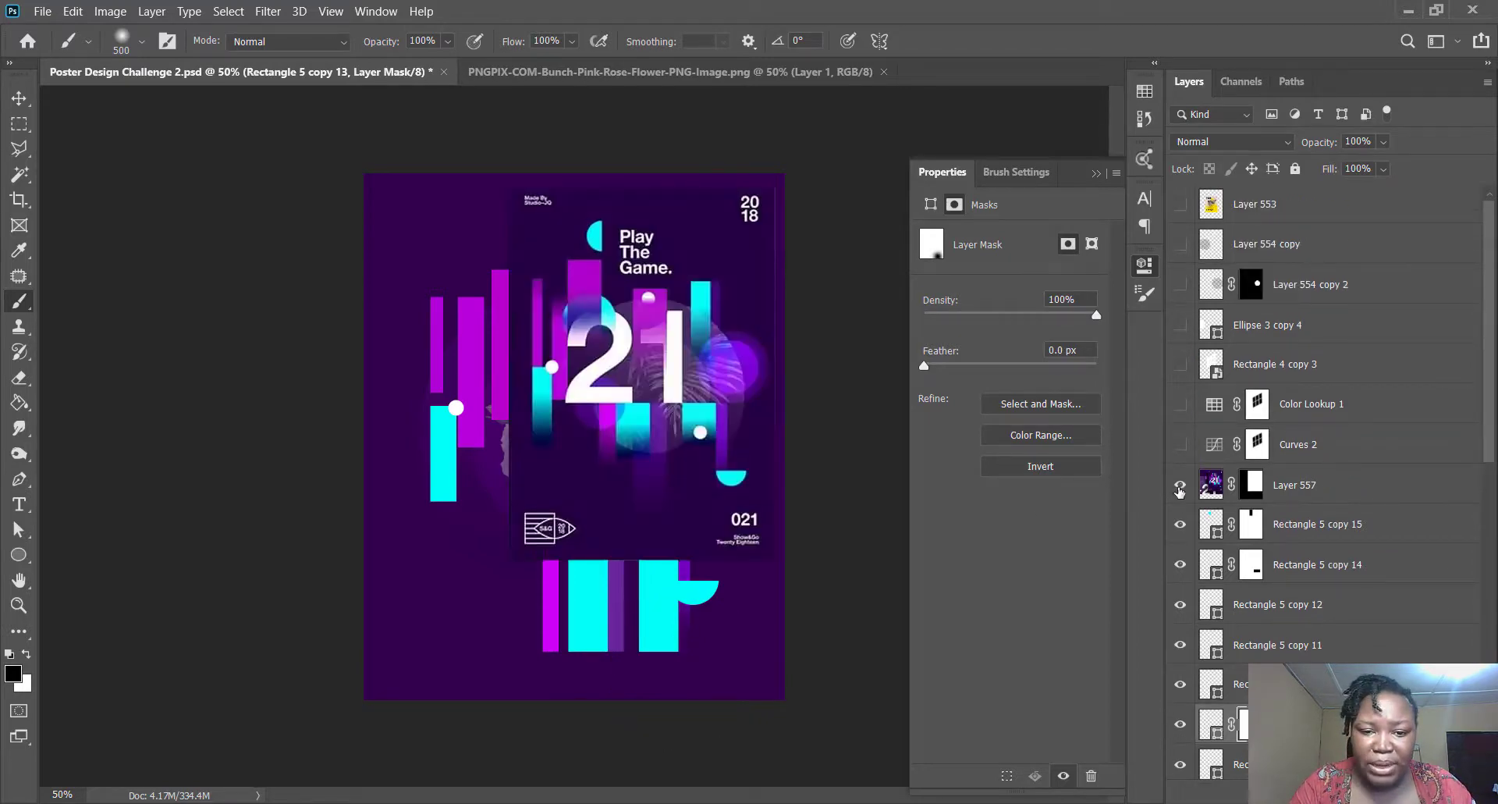
pyautogui.click(1179, 487)
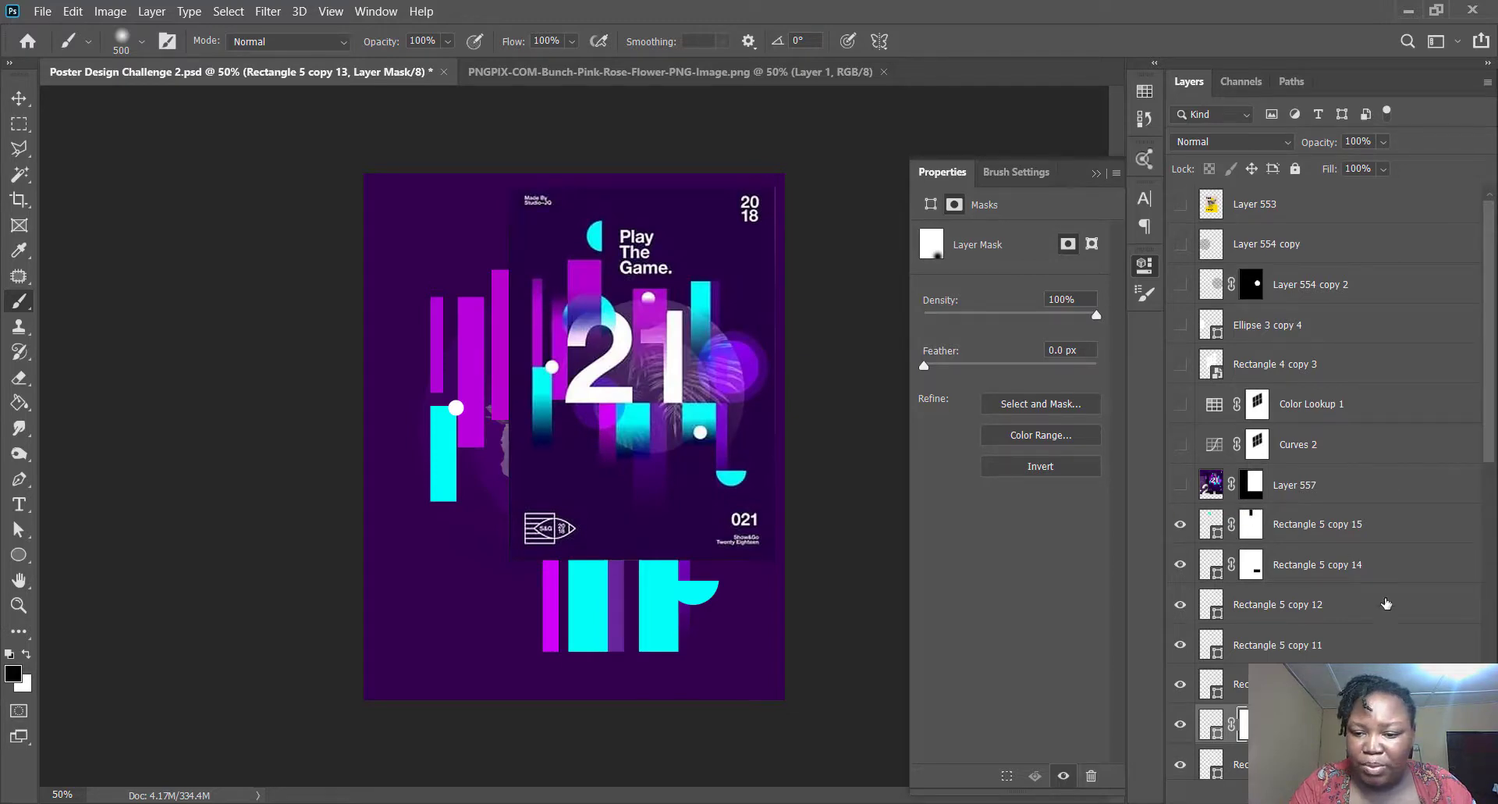
pyautogui.scroll(-8, 1209, 468)
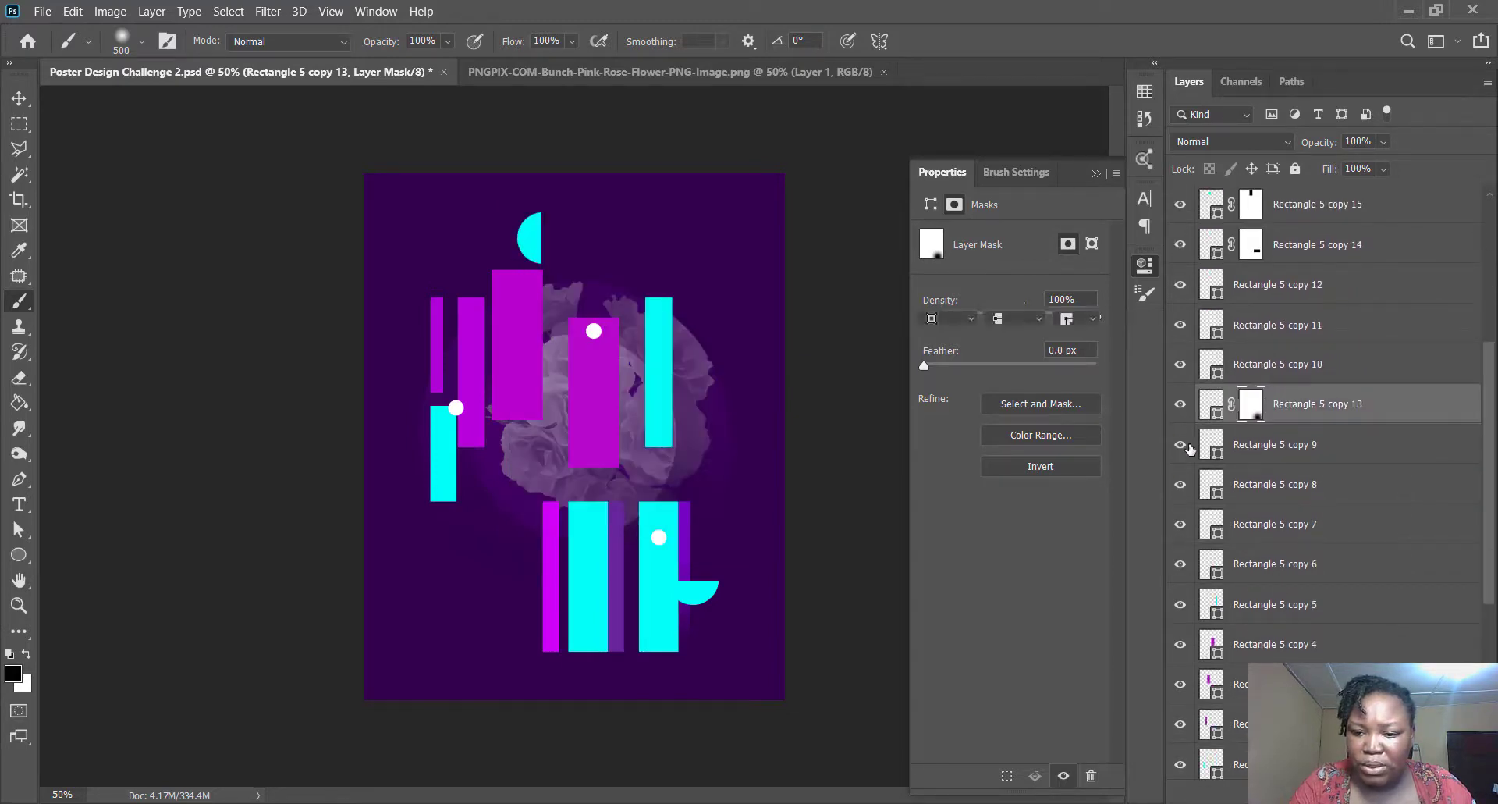
pyautogui.click(1212, 445)
pyautogui.click(1181, 444)
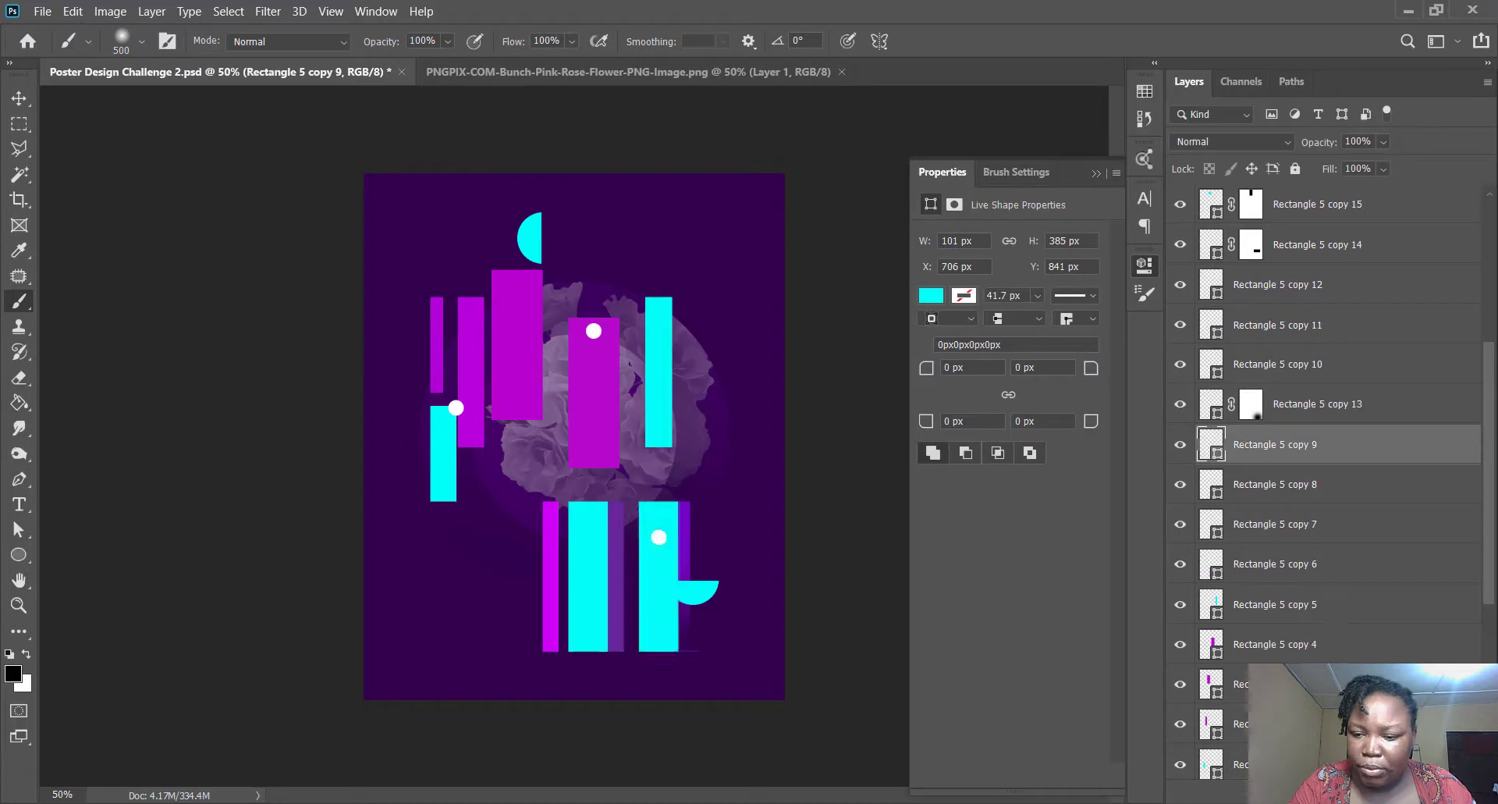
pyautogui.click(1305, 792)
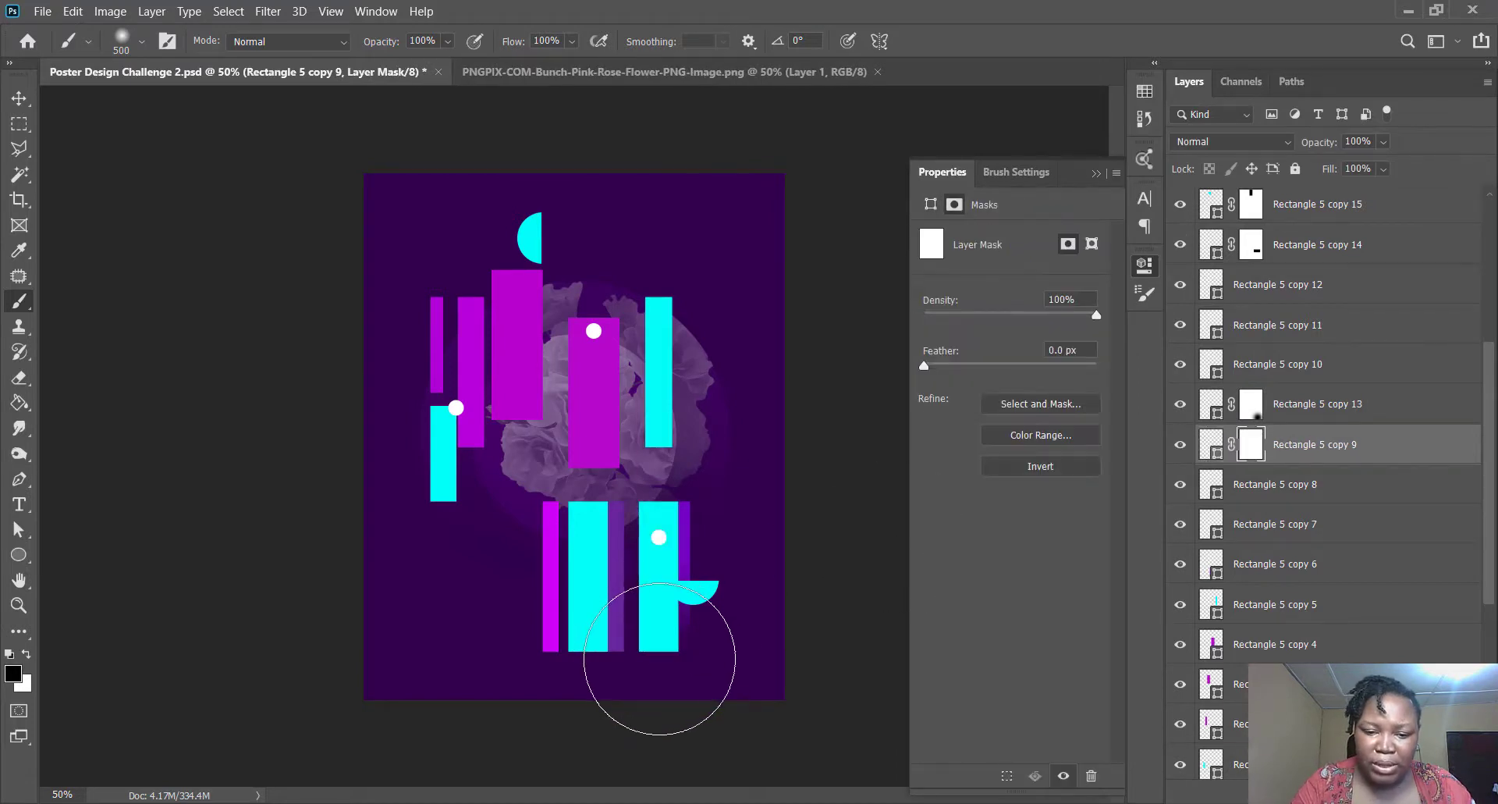
pyautogui.moveTo(661, 659)
pyautogui.mouseDown()
pyautogui.moveTo(683, 601)
pyautogui.moveTo(660, 632)
pyautogui.moveTo(651, 611)
pyautogui.moveTo(626, 607)
pyautogui.moveTo(710, 620)
pyautogui.moveTo(702, 595)
pyautogui.moveTo(624, 596)
pyautogui.moveTo(643, 586)
pyautogui.moveTo(706, 687)
pyautogui.moveTo(649, 582)
pyautogui.mouseUp()
# - Reduce the brush to 250 px and paint out the purple strip's leftover below the half circle on its layer mask
pyautogui.press('[')
pyautogui.press('[')
pyautogui.press('[')
pyautogui.press('[')
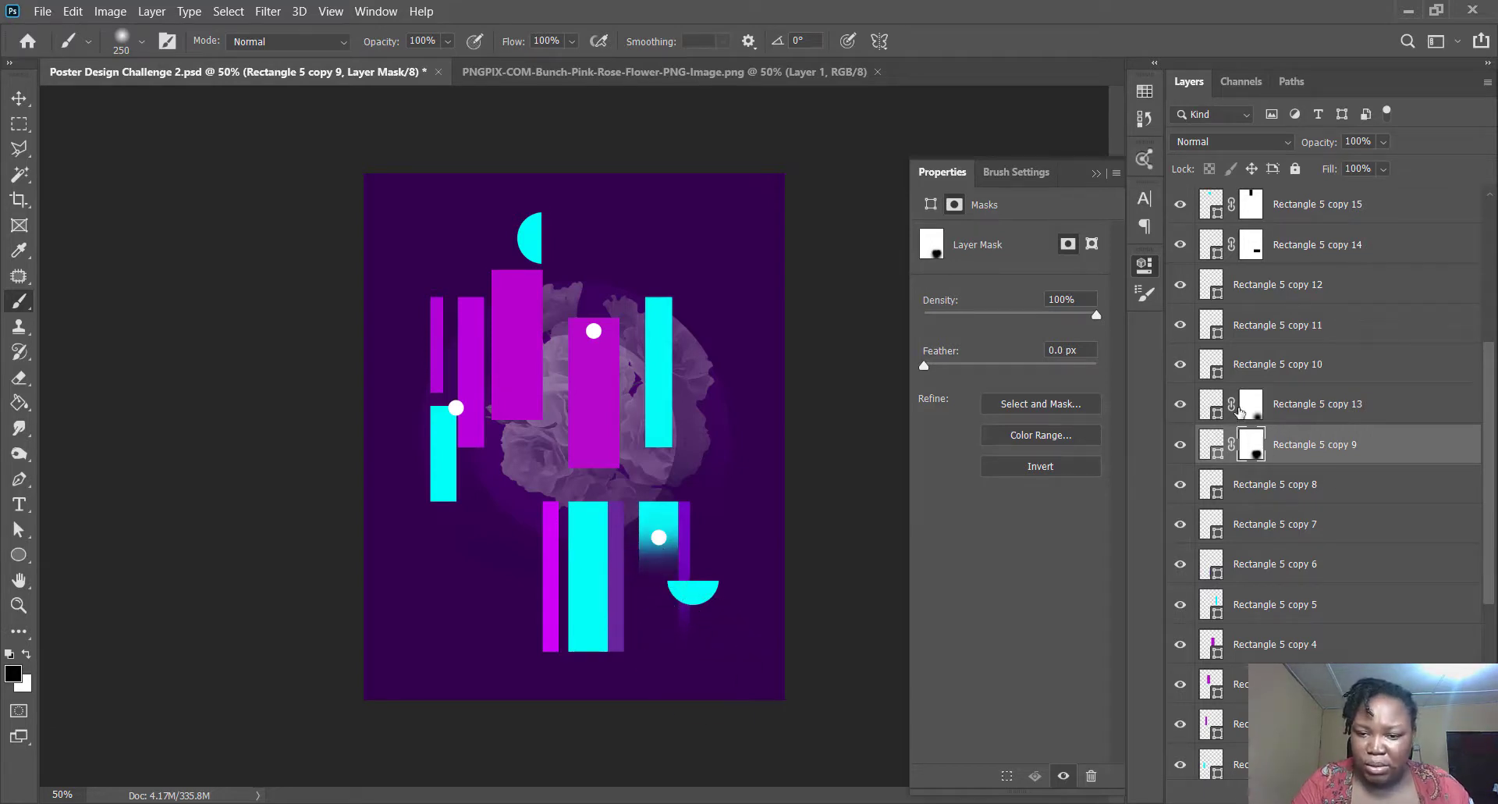
pyautogui.click(1202, 412)
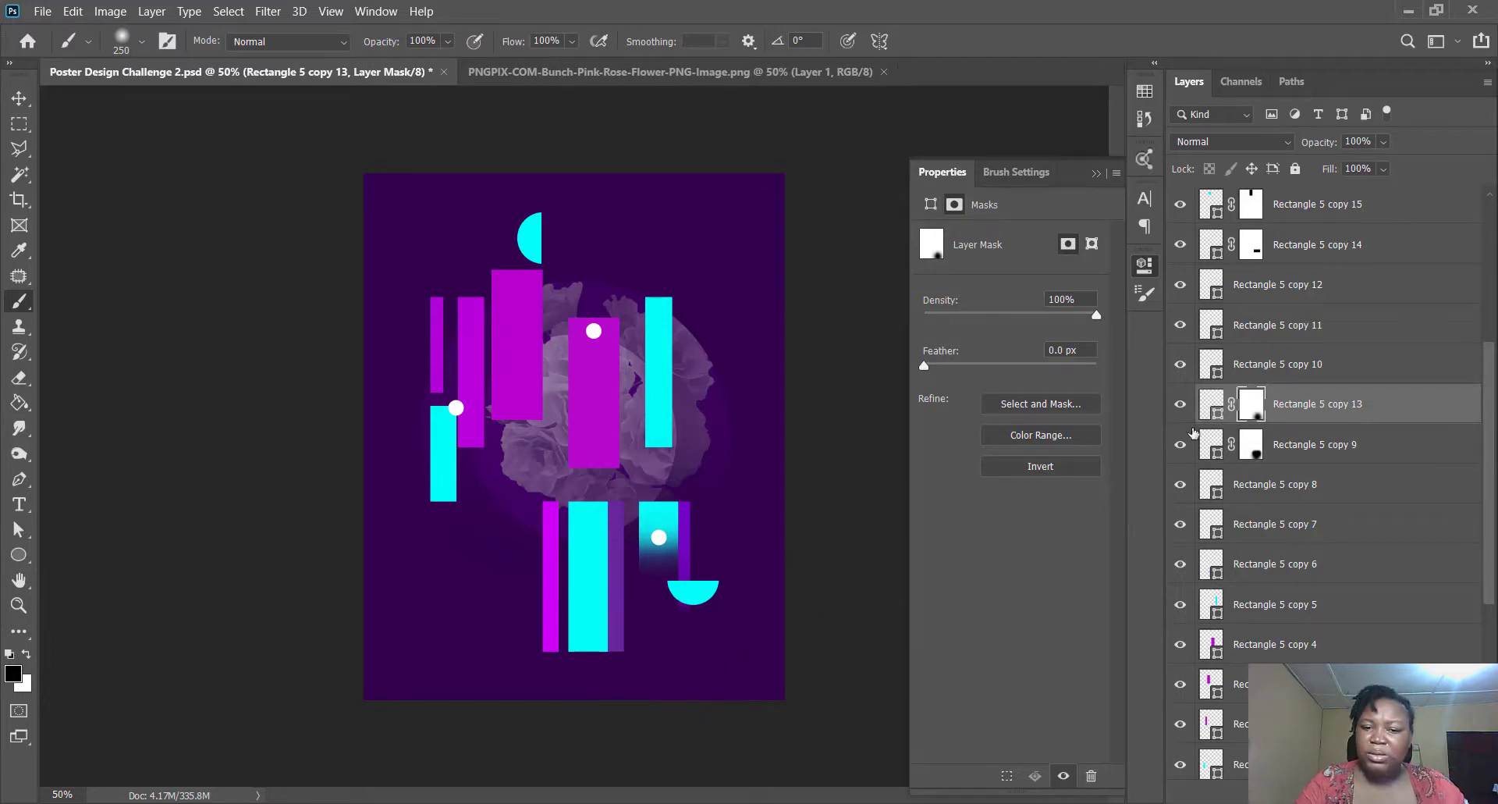
pyautogui.scroll(3, 1238, 448)
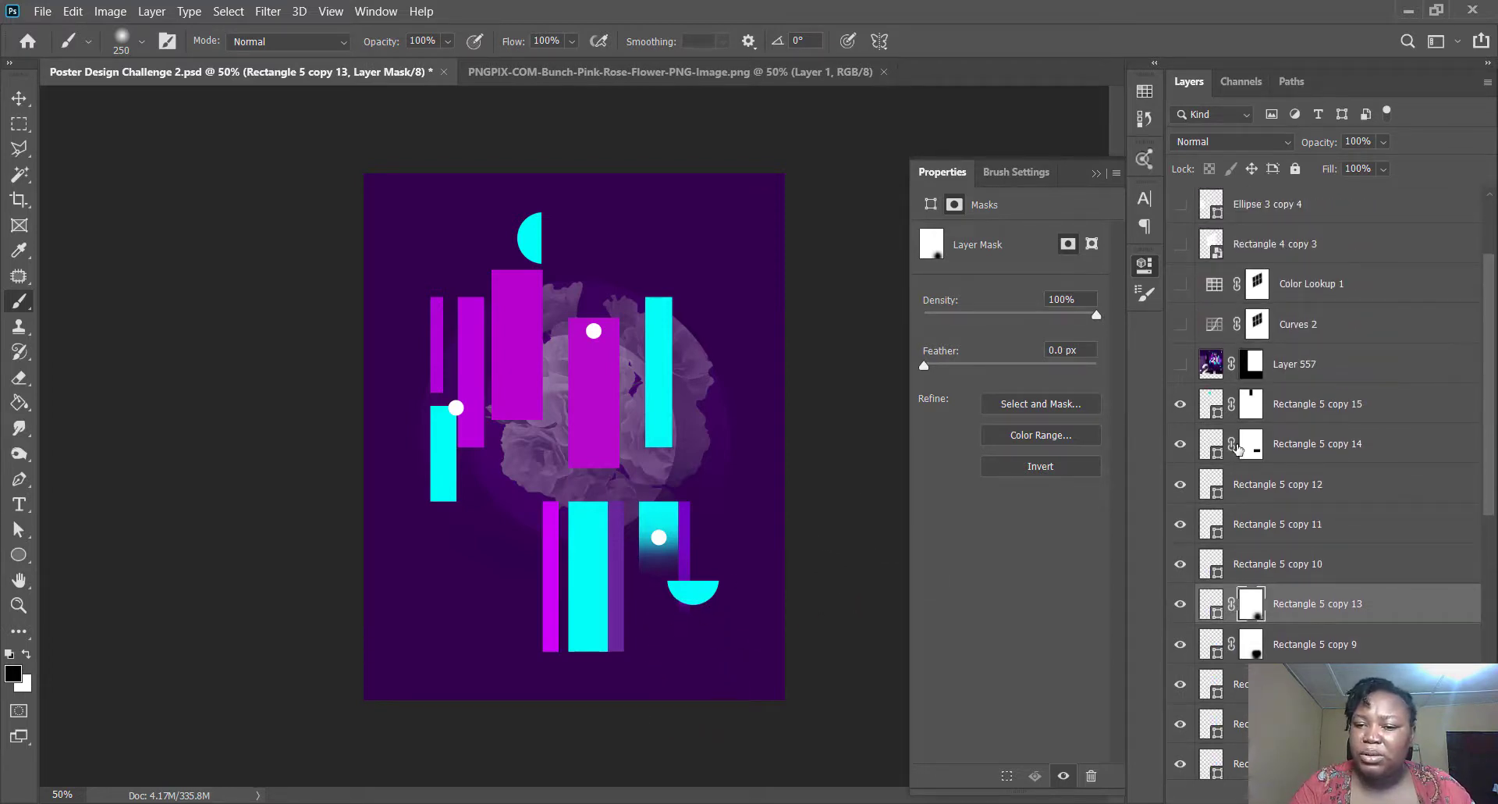
# - Check the reference poster, then widen the purple strip overlapping the lower cyan bar to about 223% and extend it to the canvas's lower edge
pyautogui.click(1182, 364)
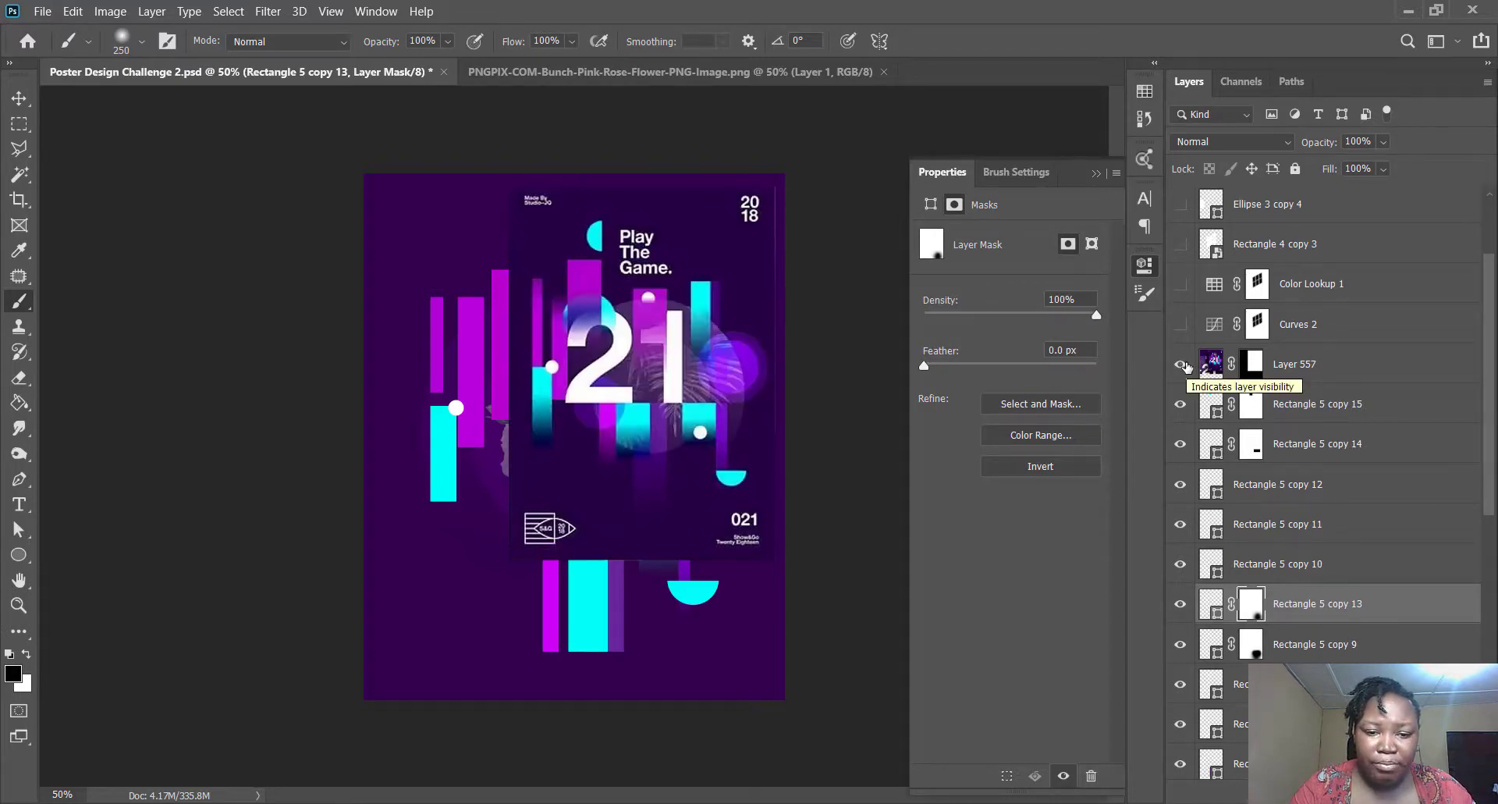
pyautogui.scroll(-3, 1282, 461)
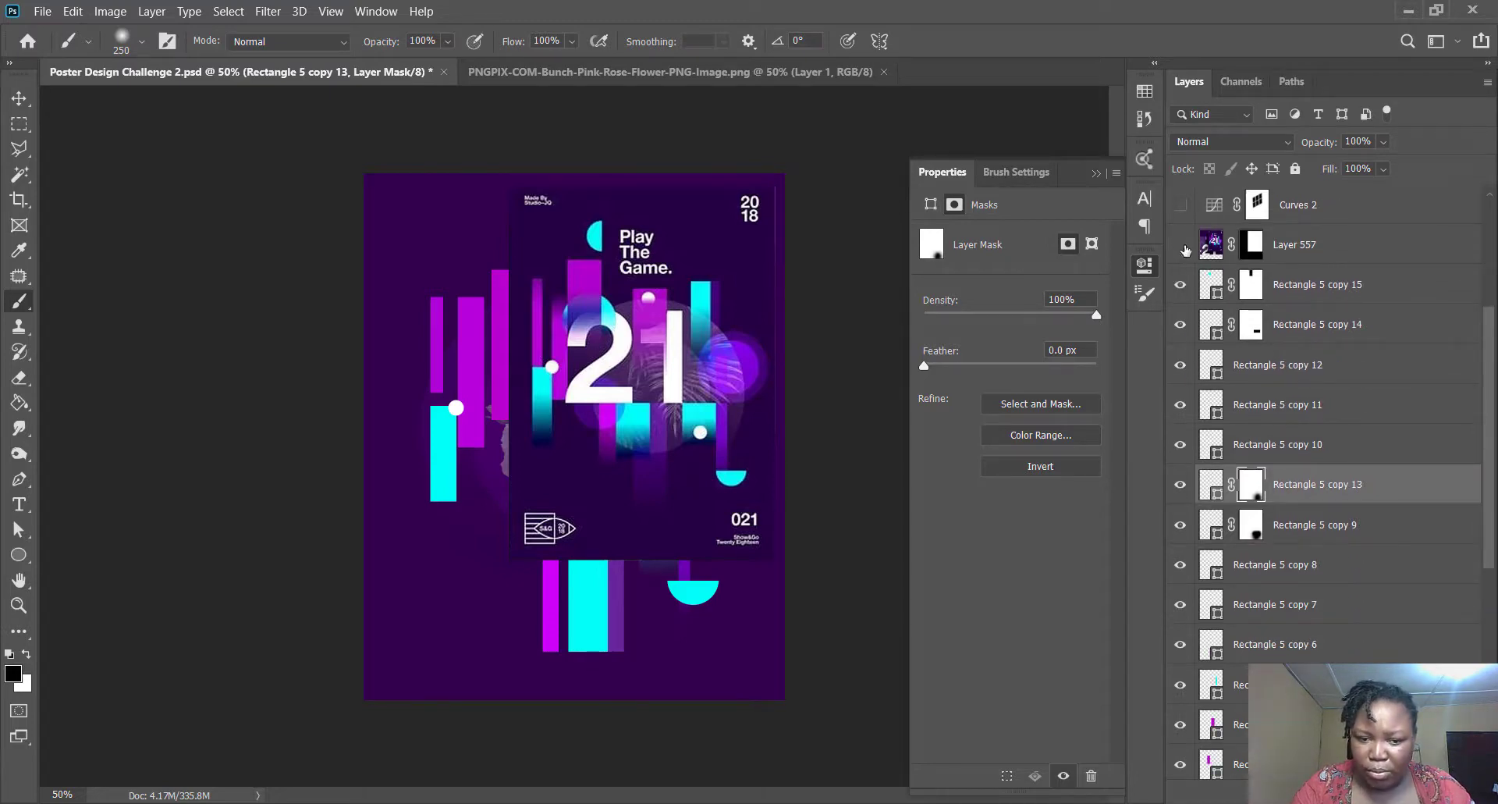
pyautogui.click(1181, 244)
pyautogui.press('v')
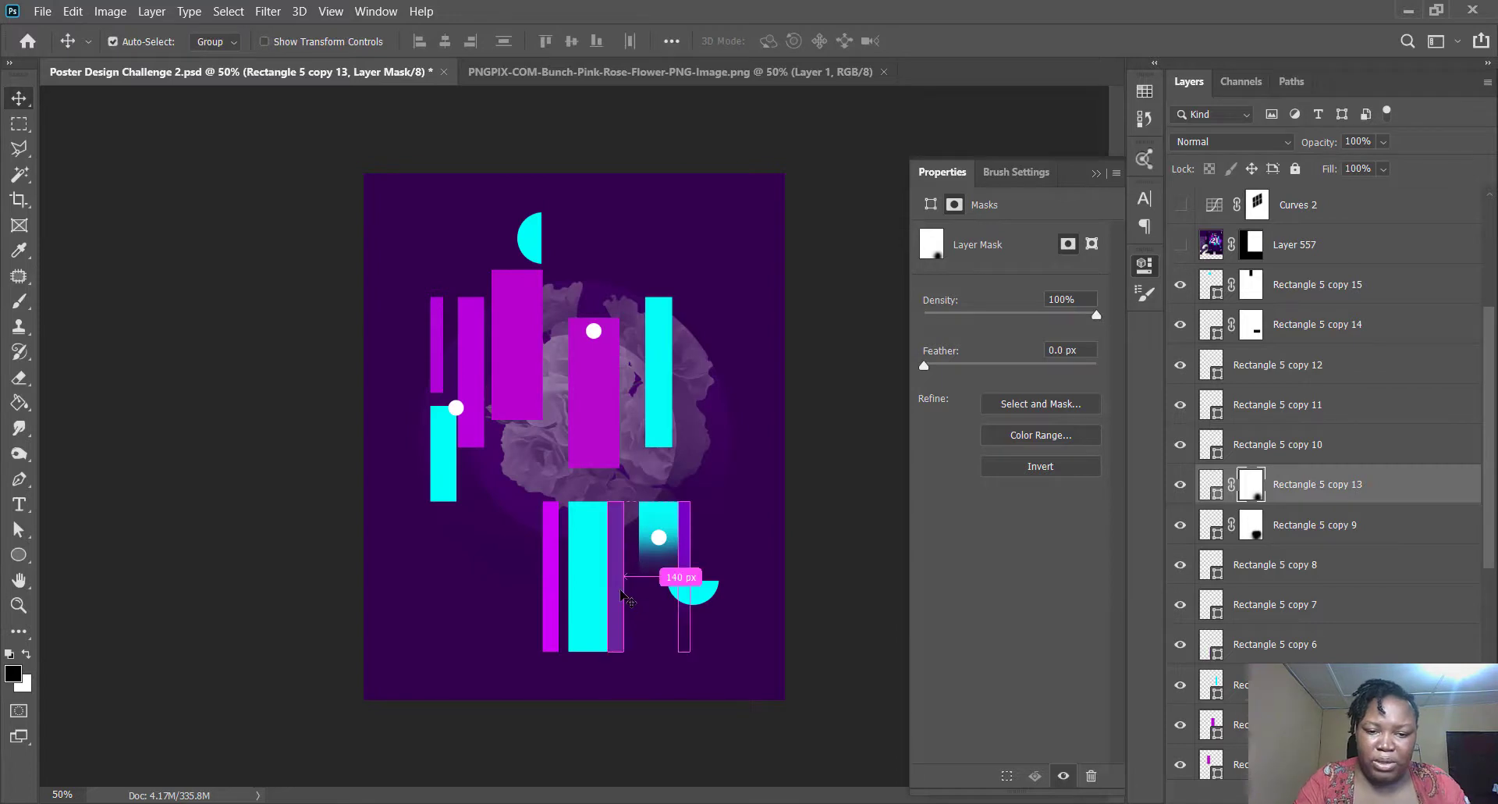
pyautogui.click(1240, 565)
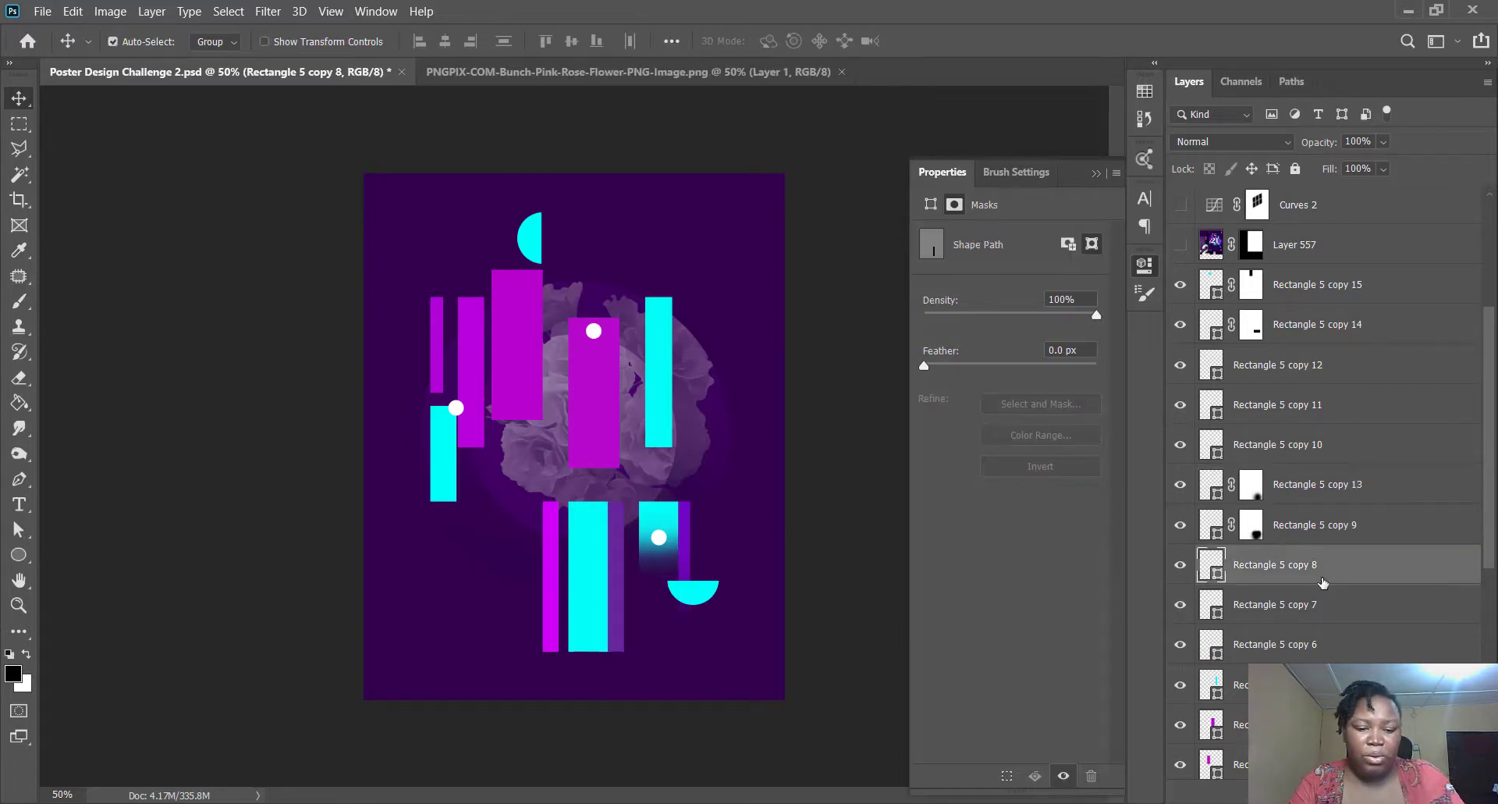
pyautogui.hotkey('ctrl', 't')
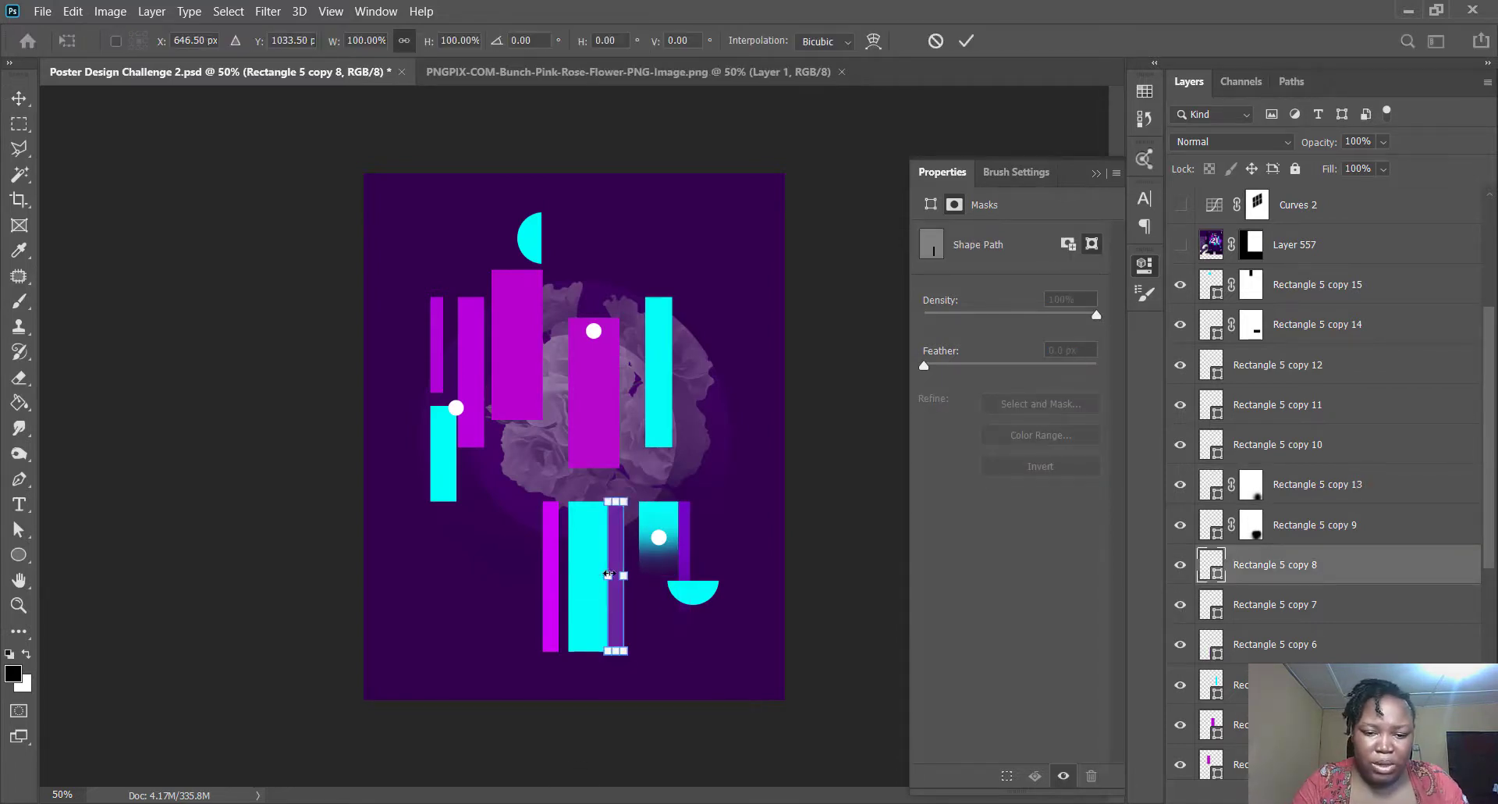
pyautogui.moveTo(608, 575); pyautogui.dragTo(587, 575)
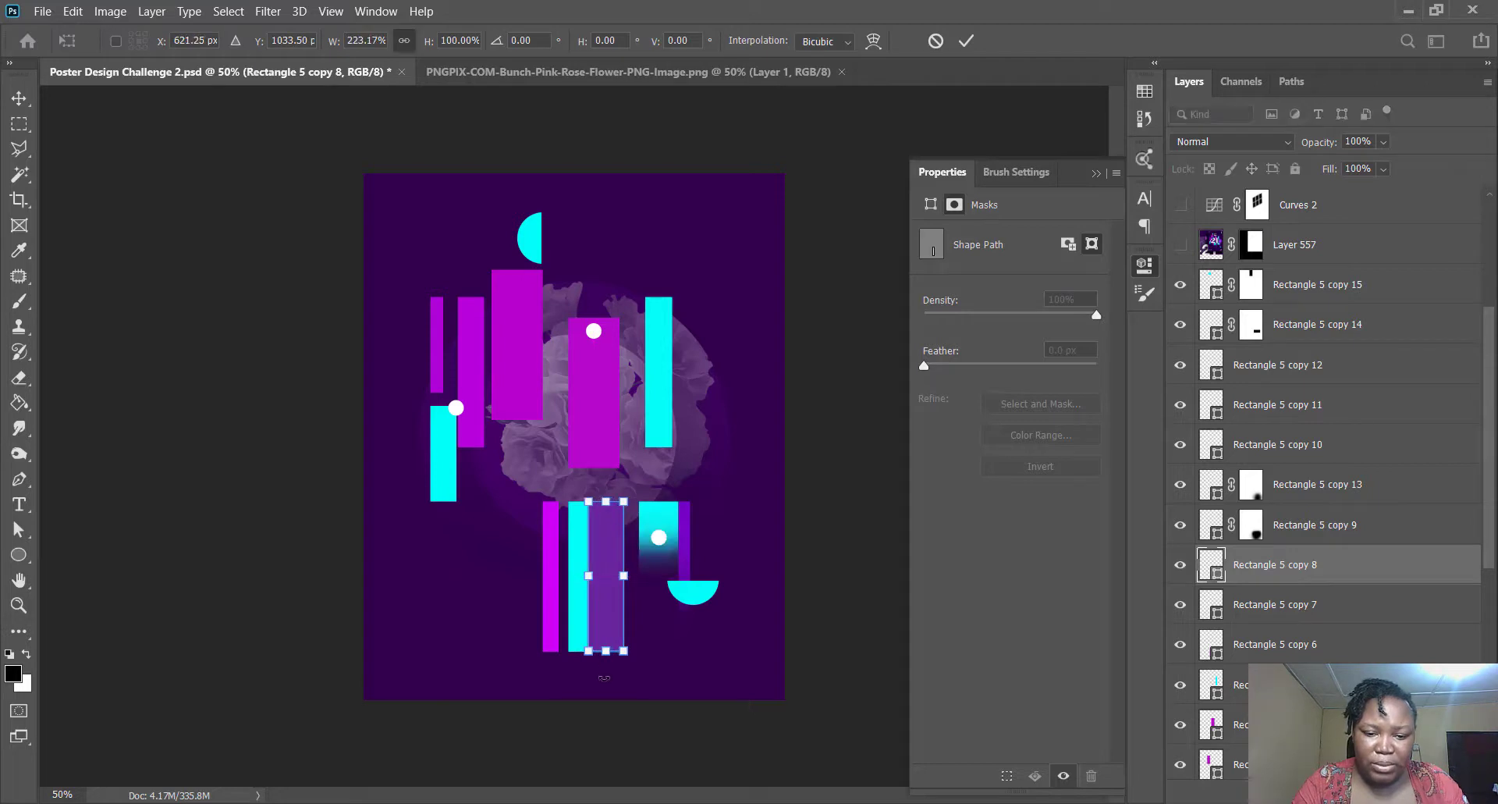
pyautogui.moveTo(607, 650); pyautogui.dragTo(609, 703)
pyautogui.press('Return')
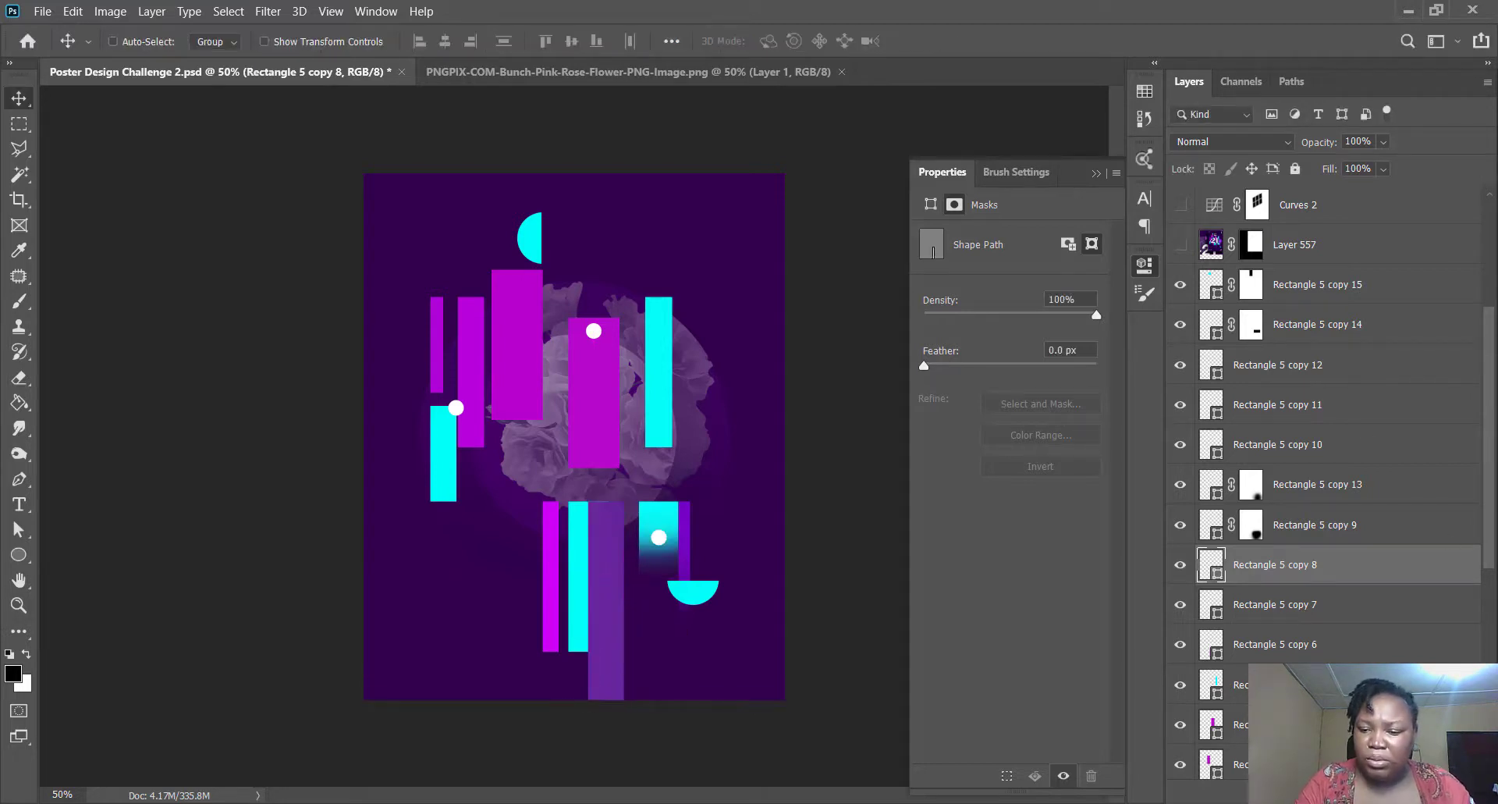
# - Add a layer mask to the widened purple strip and fade its lower part with a soft black brush, enlarging it from 250 to 400 px
pyautogui.click(1304, 793)
pyautogui.press('b')
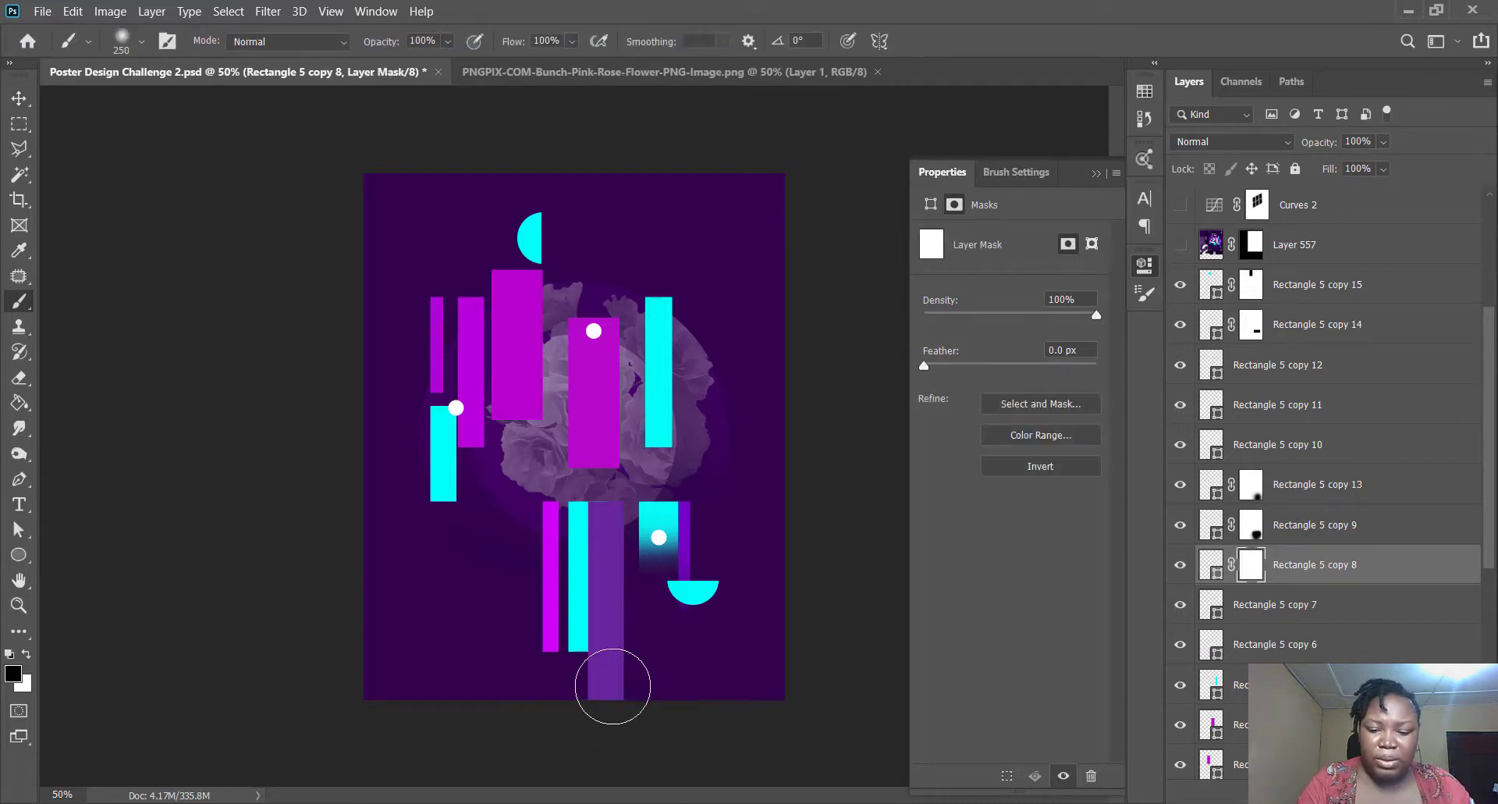
pyautogui.moveTo(610, 684); pyautogui.dragTo(603, 623)
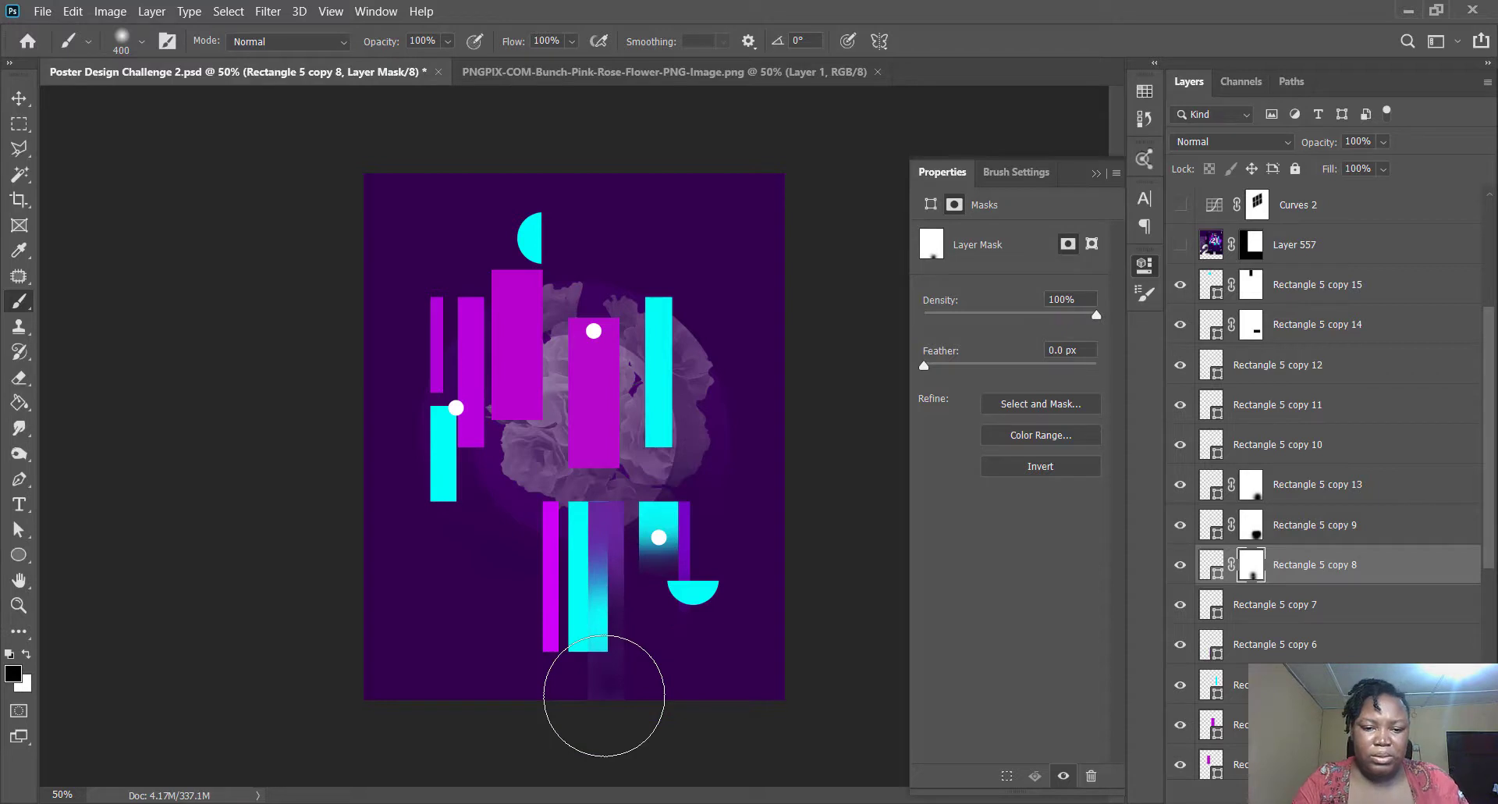
# - Redo the mask stroke that fades the lower end of Rectangle 5 copy 8, and move that layer beneath Rectangle 5 copy 7
pyautogui.hotkey('ctrl', 'z')
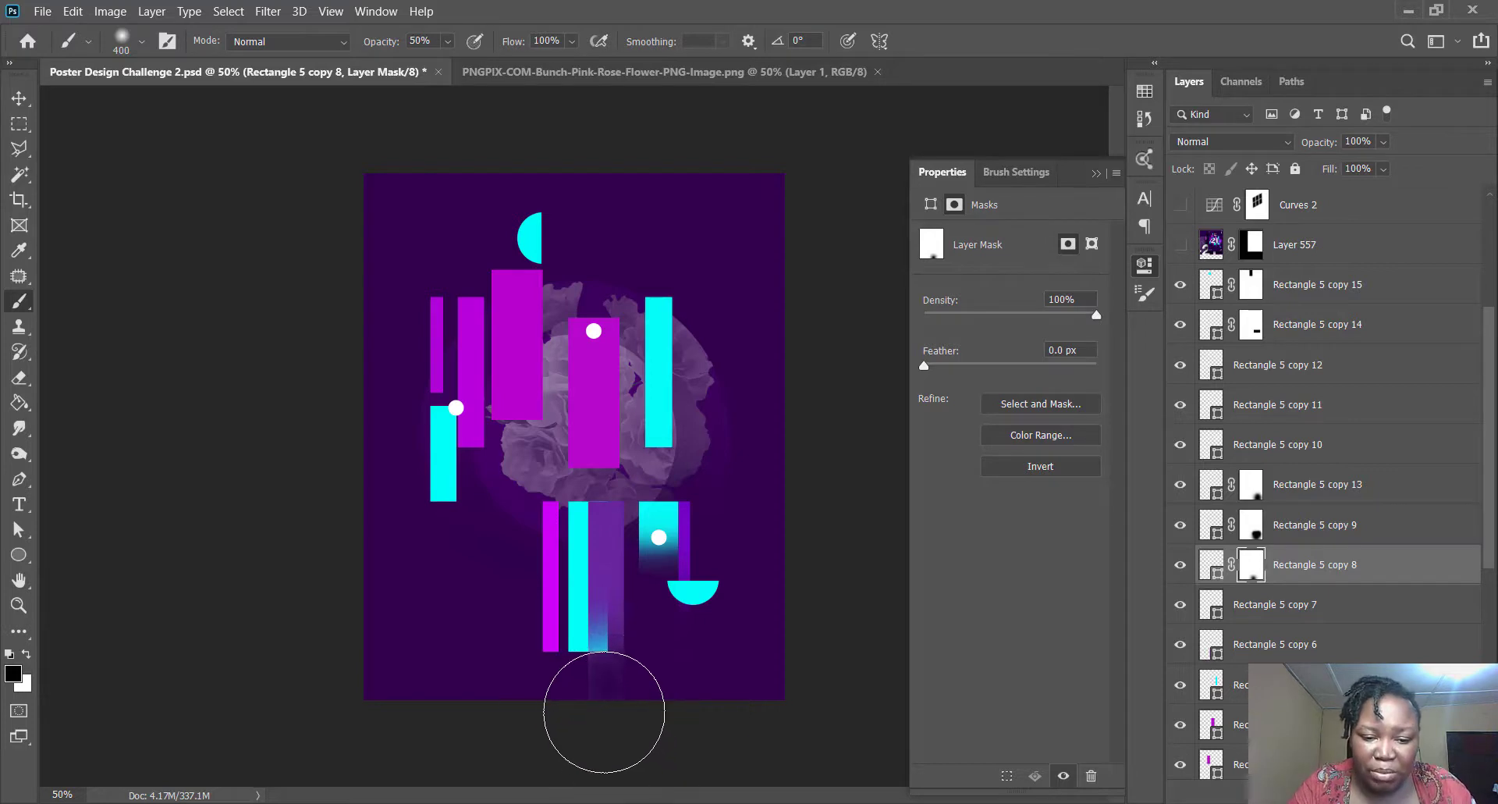
pyautogui.moveTo(598, 686)
pyautogui.mouseDown()
pyautogui.moveTo(595, 632)
pyautogui.moveTo(654, 740)
pyautogui.mouseUp()
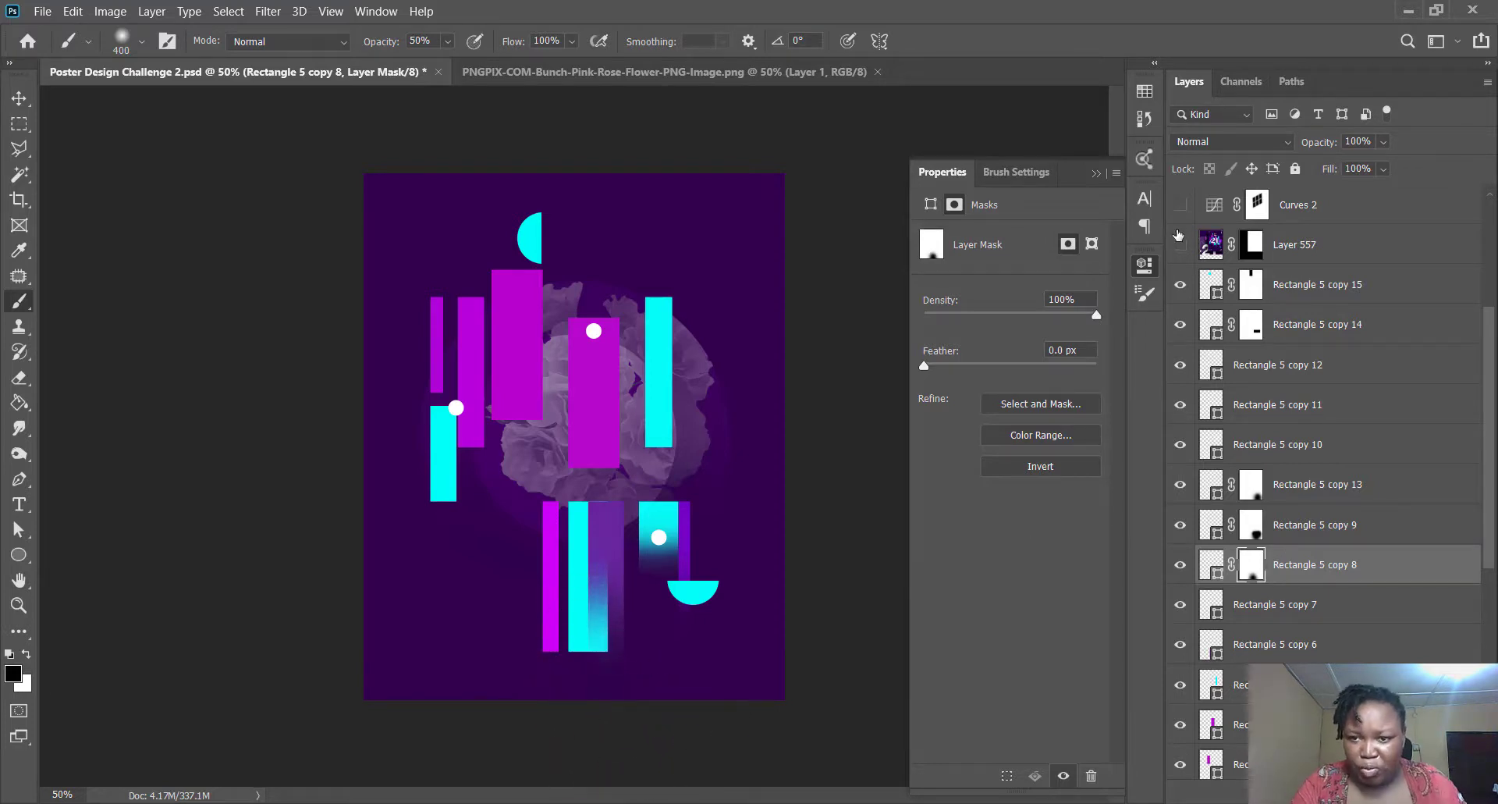
pyautogui.click(1181, 245)
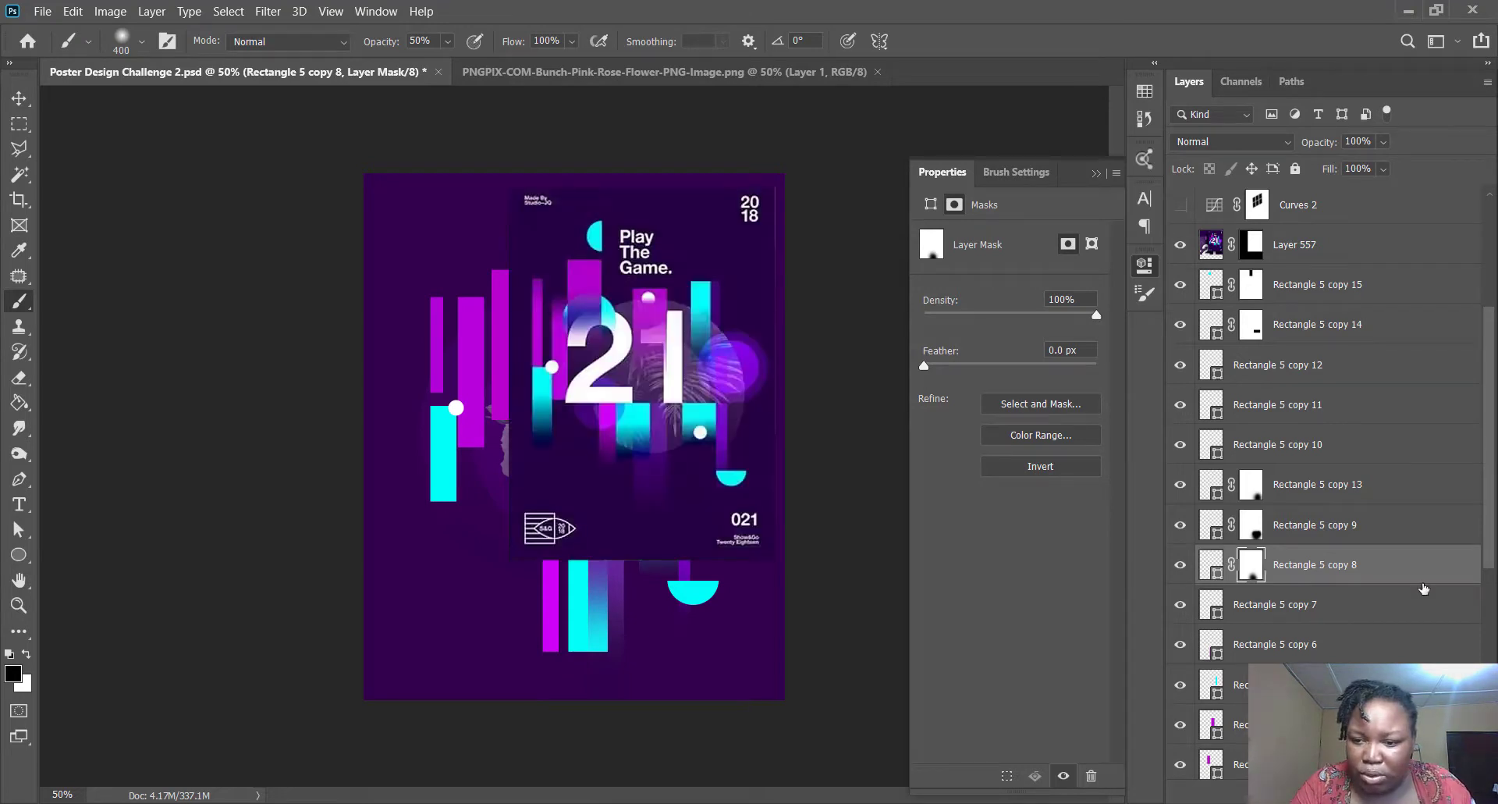
pyautogui.moveTo(1342, 569); pyautogui.dragTo(1338, 618)
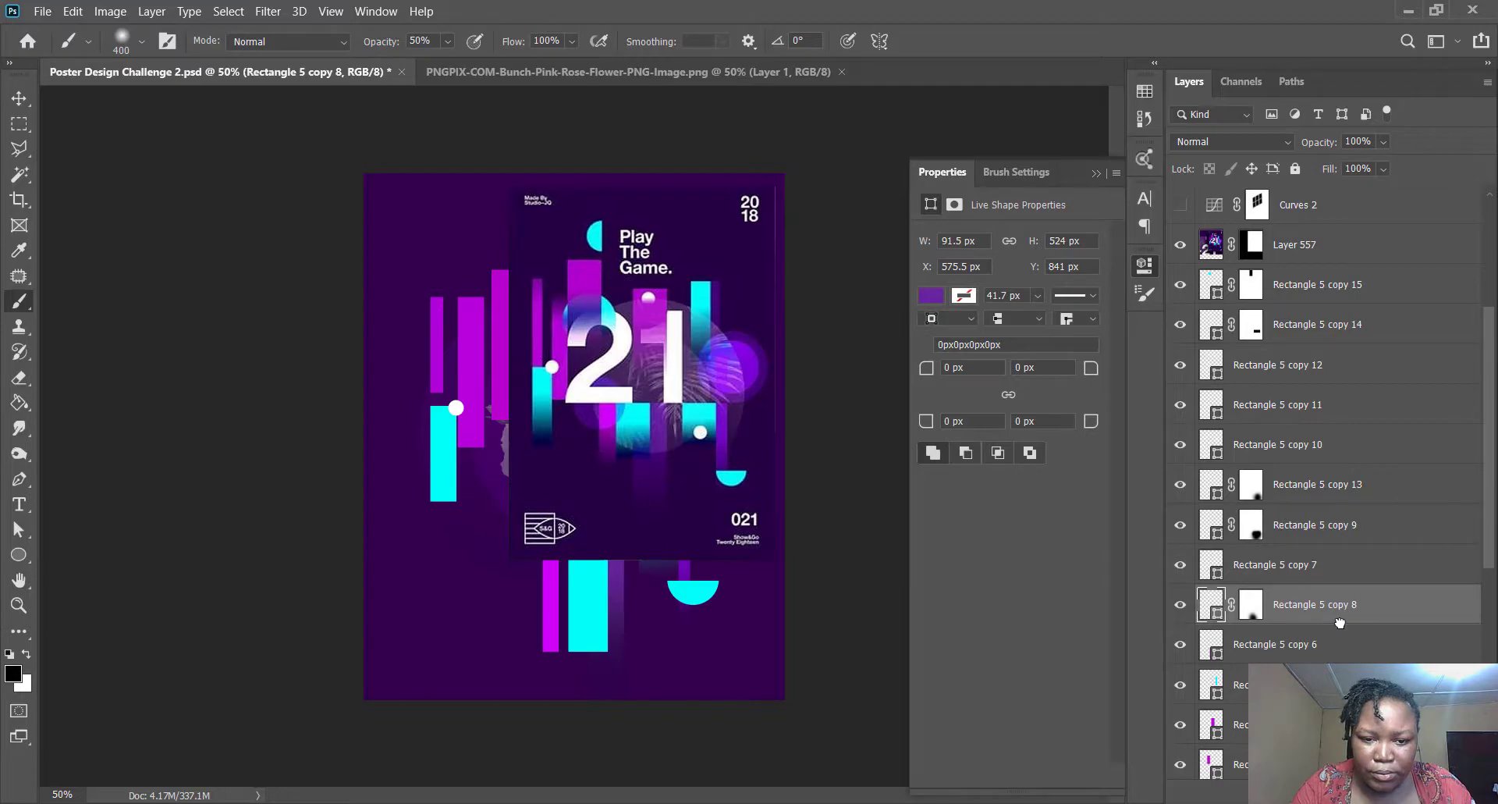
# - Move Rectangle 5 copy 5 above Rectangle 5 copy 6 and paint black on a new layer mask over the lower cyan bar area
pyautogui.click(1260, 655)
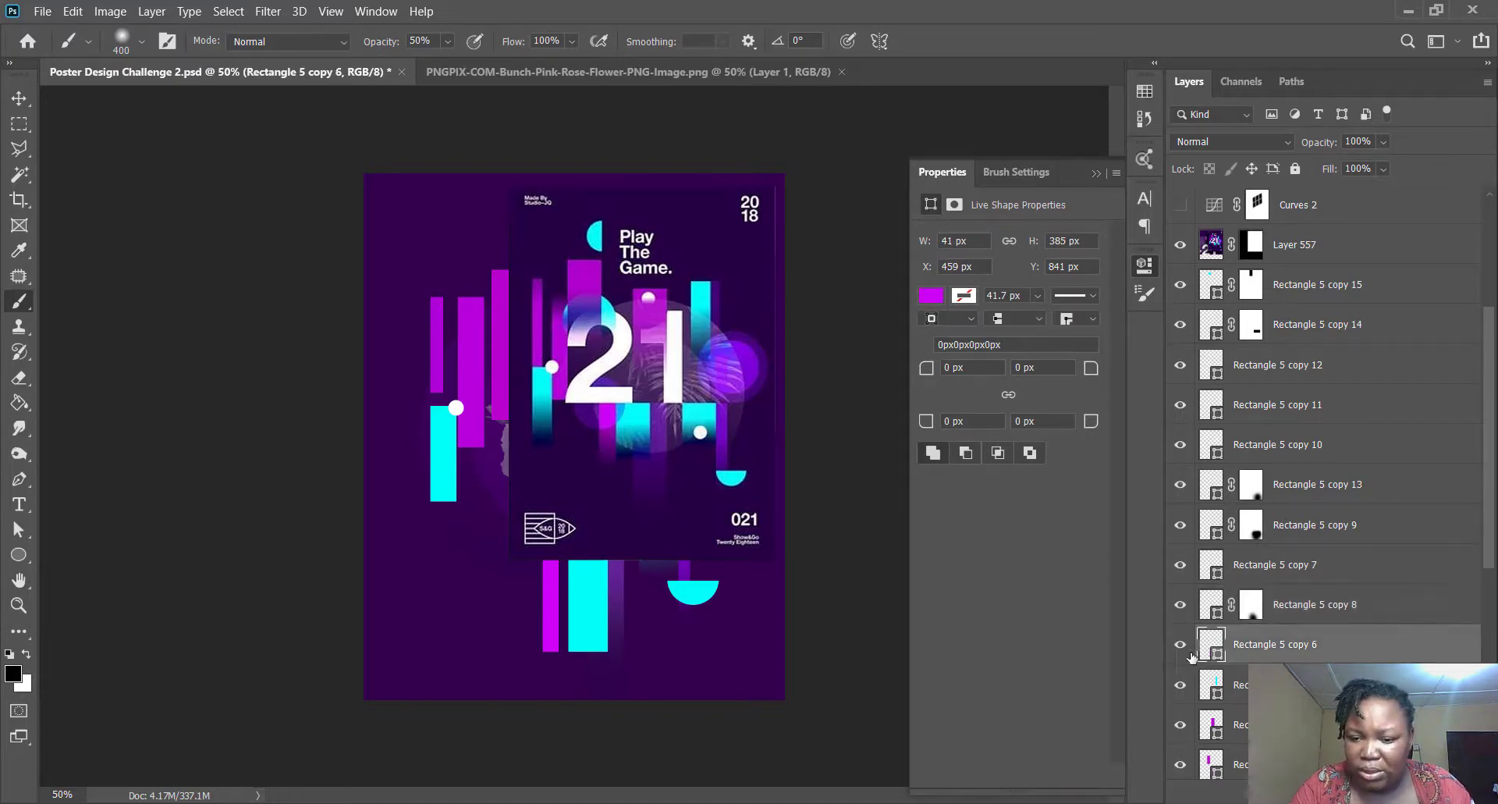
pyautogui.click(1180, 645)
pyautogui.click(1180, 648)
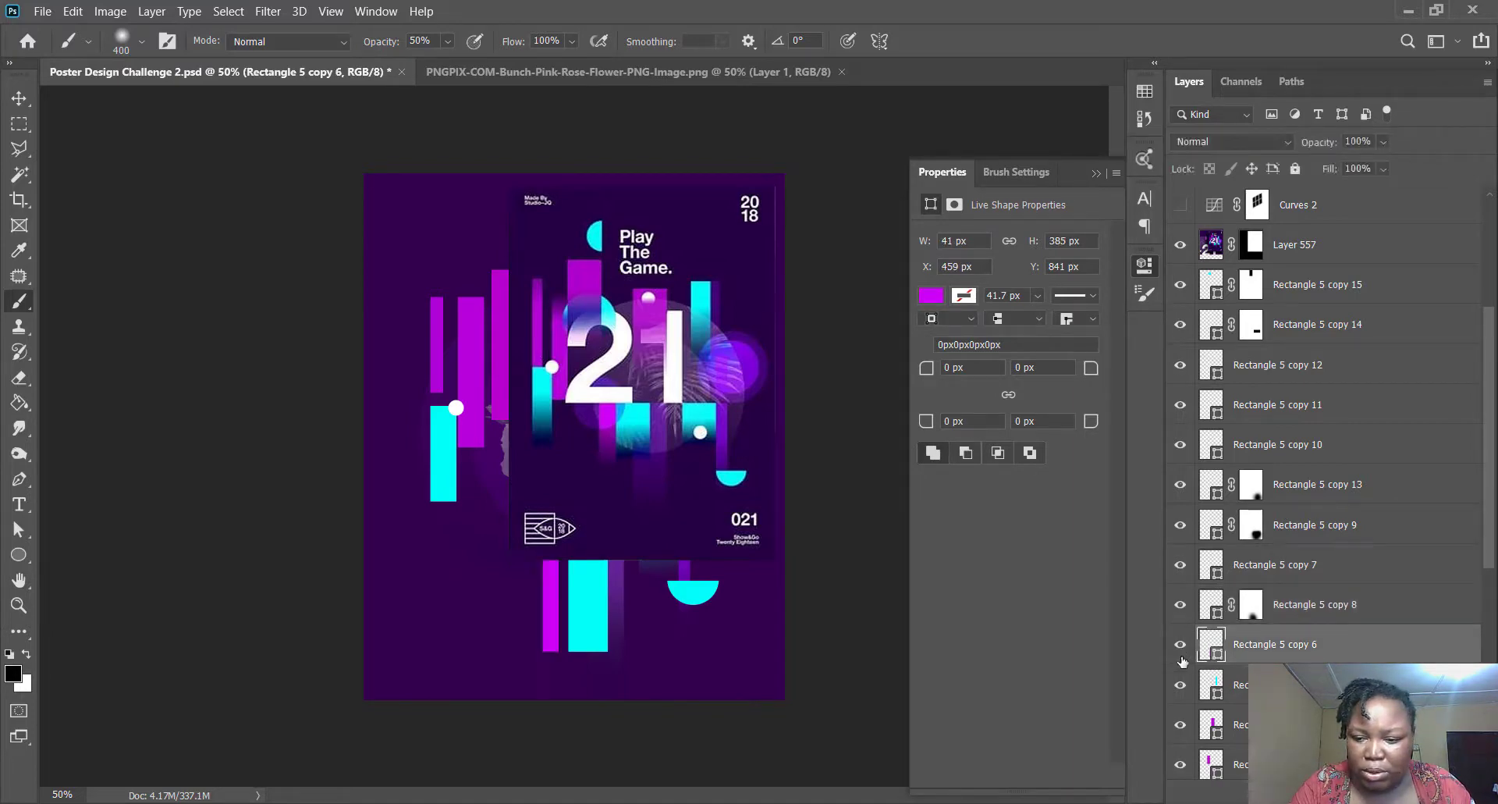
pyautogui.moveTo(1246, 687); pyautogui.dragTo(1247, 632)
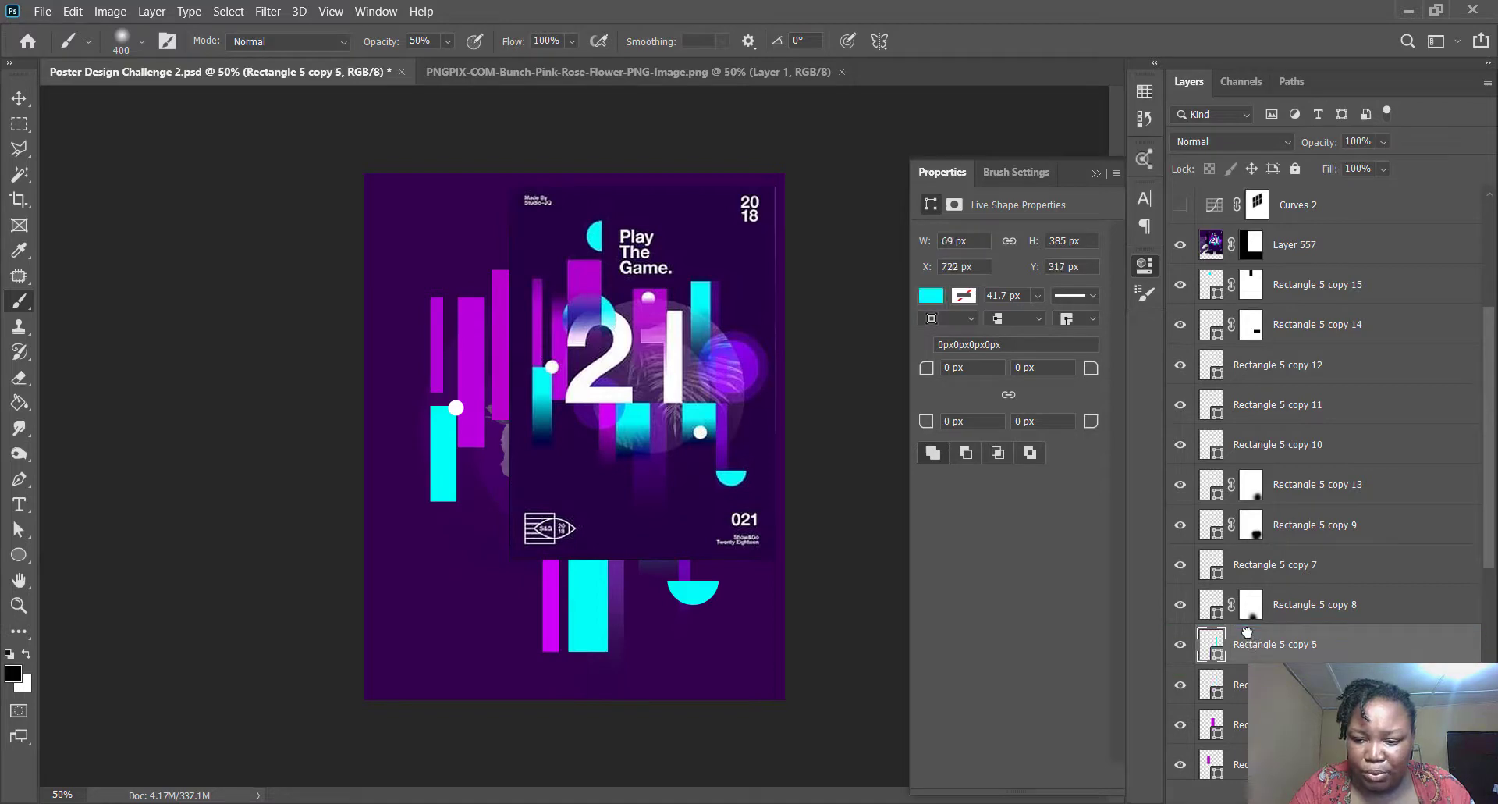
pyautogui.click(1304, 791)
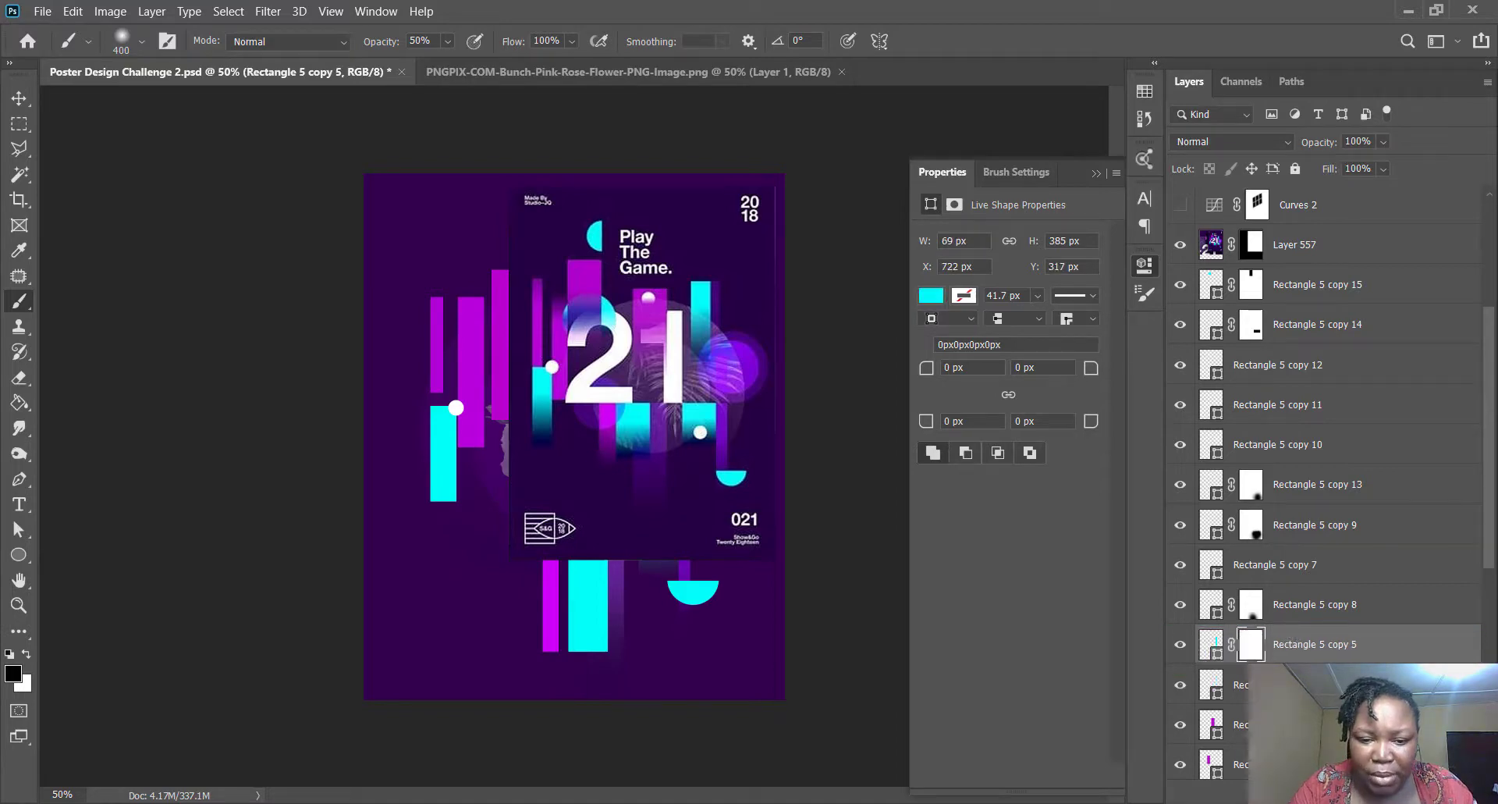
pyautogui.click(575, 652)
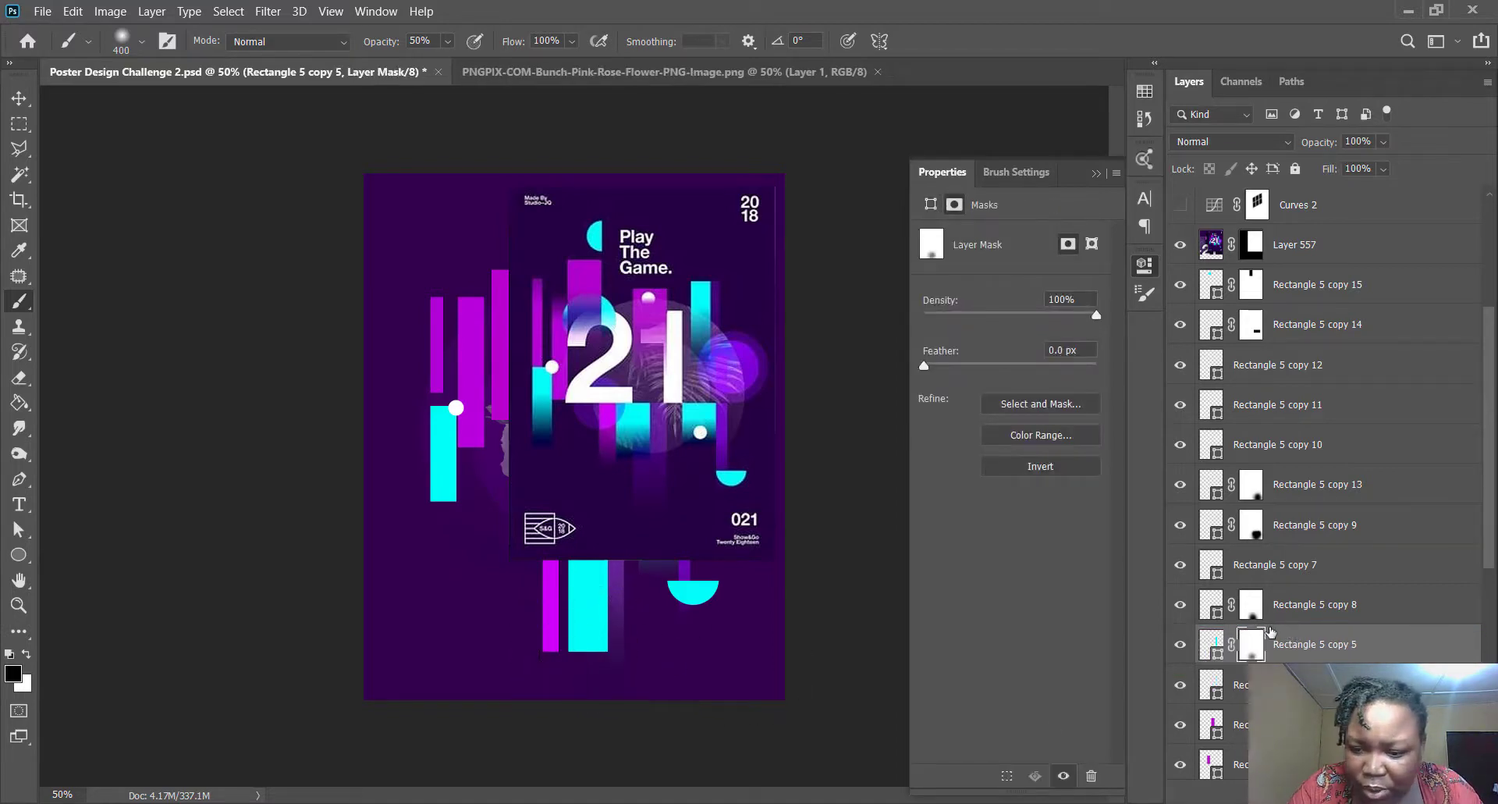
# - Hide Rectangle 5 copy 5 and select Rectangle 5 copy 7, the wide cyan bar below the flower
pyautogui.click(1179, 644)
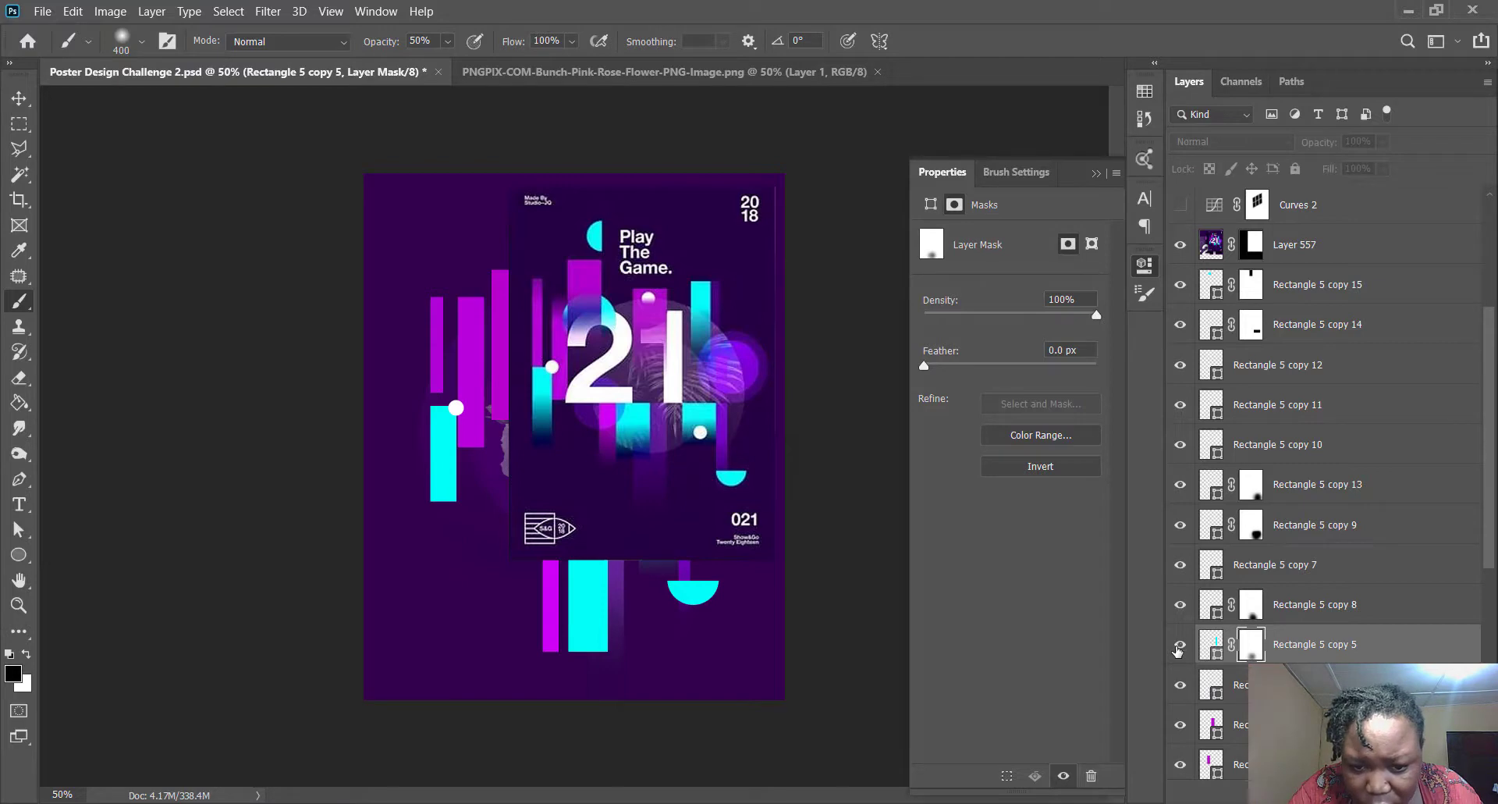
pyautogui.click(1179, 646)
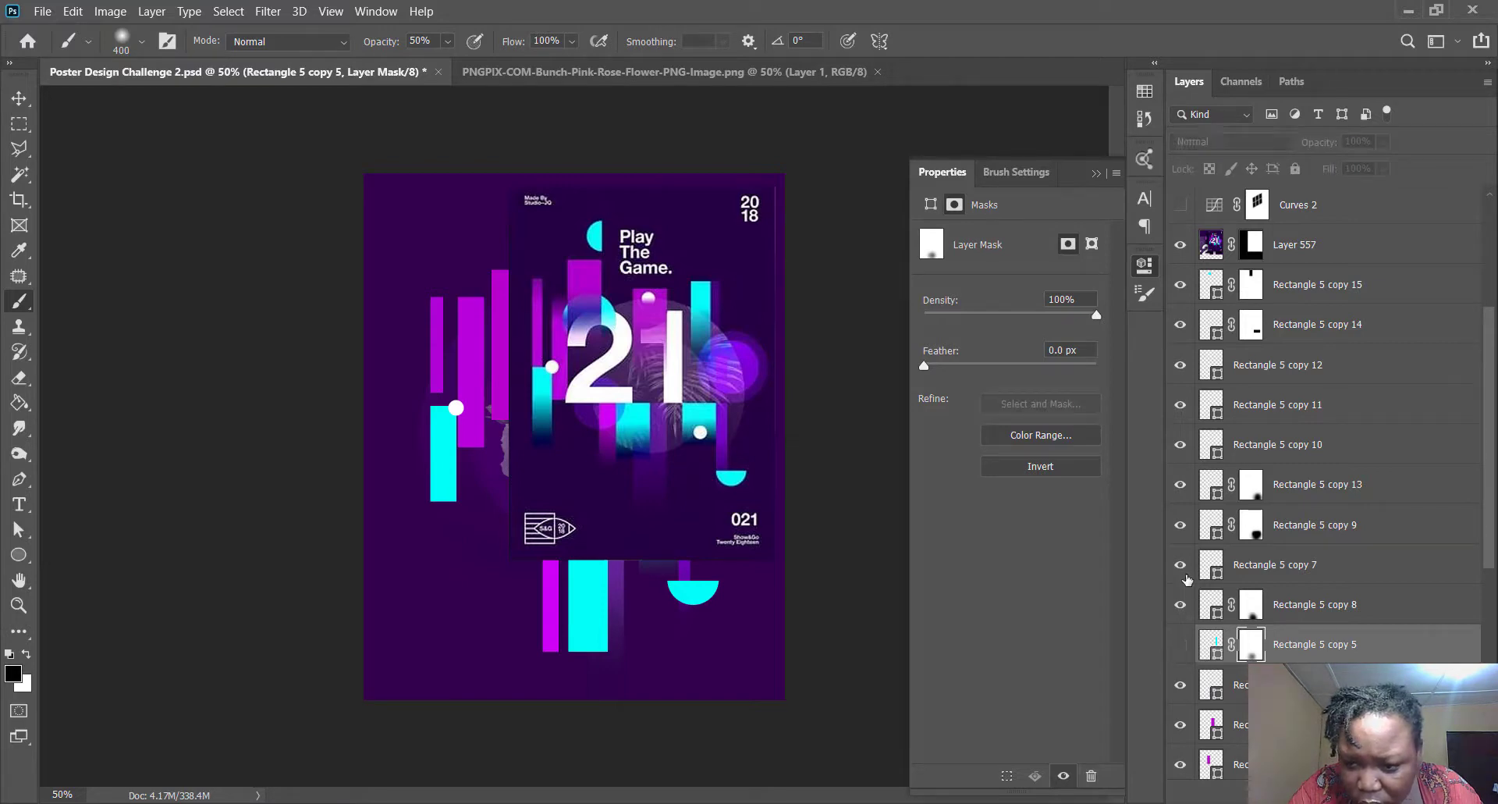
pyautogui.click(1181, 566)
pyautogui.click(1298, 574)
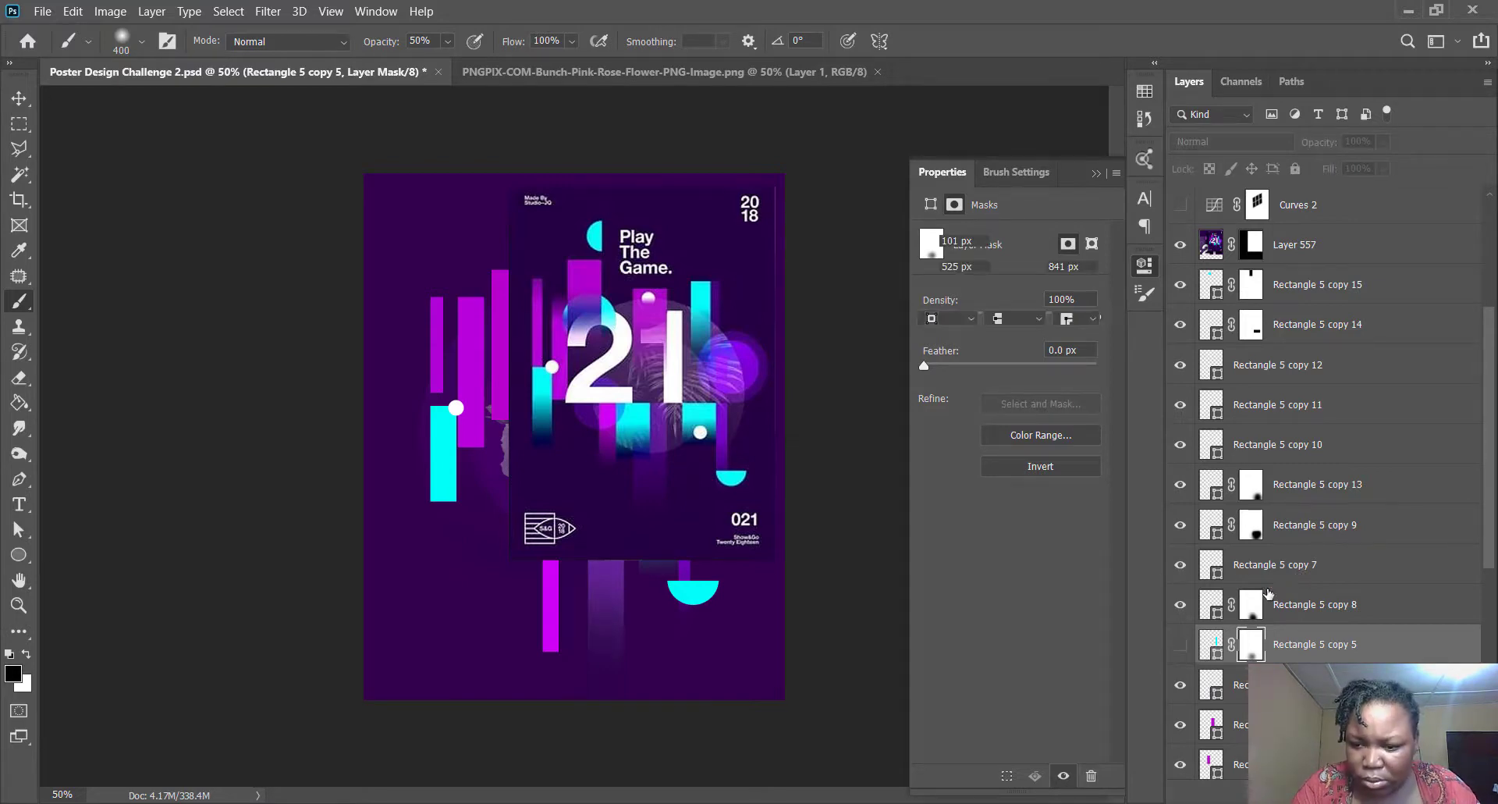
pyautogui.click(1185, 646)
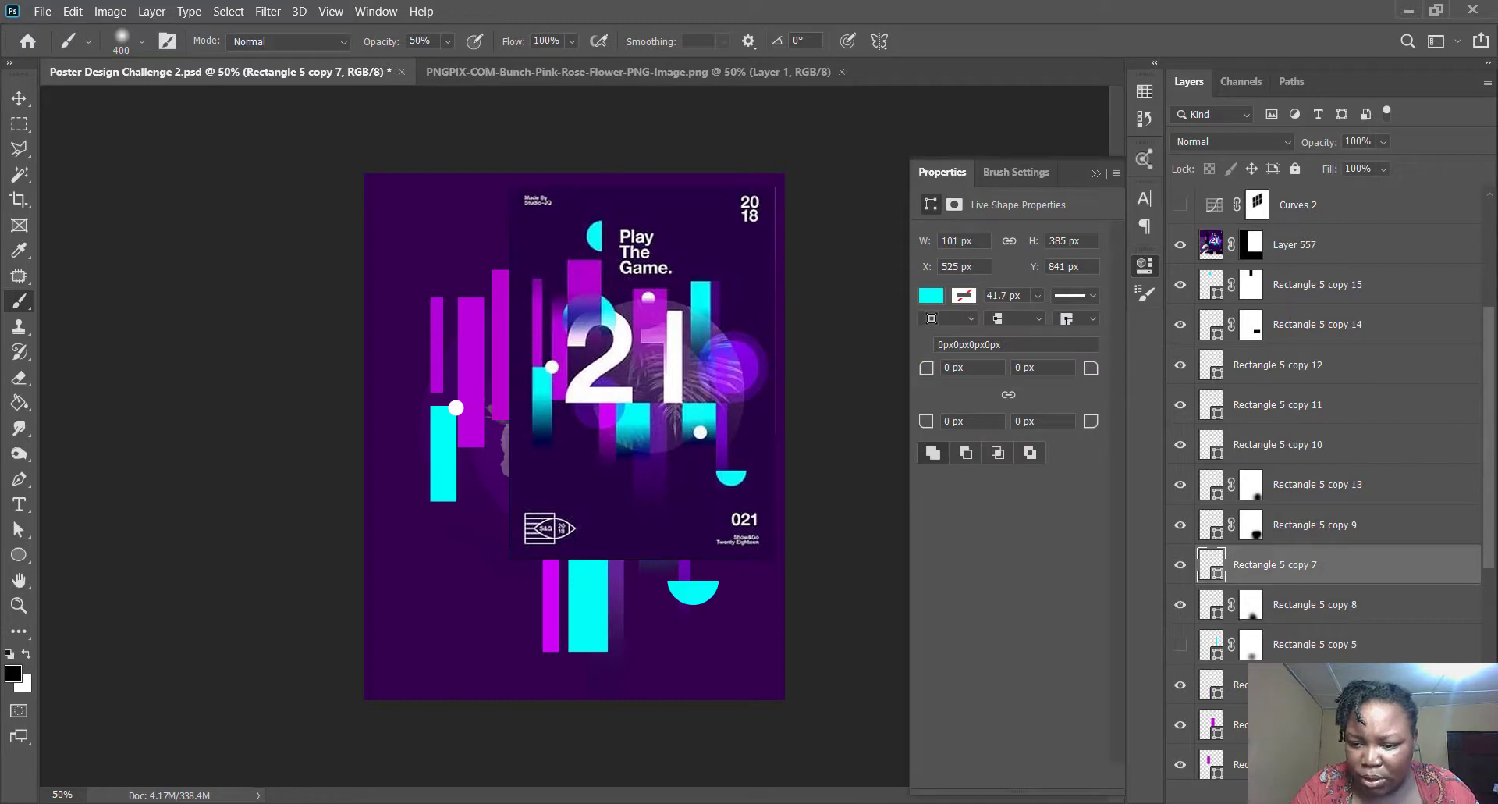
# - Add a layer mask to Rectangle 5 copy 7, fade its lower part with a soft black brush, and compare it with reference Layer 557
pyautogui.click(1304, 792)
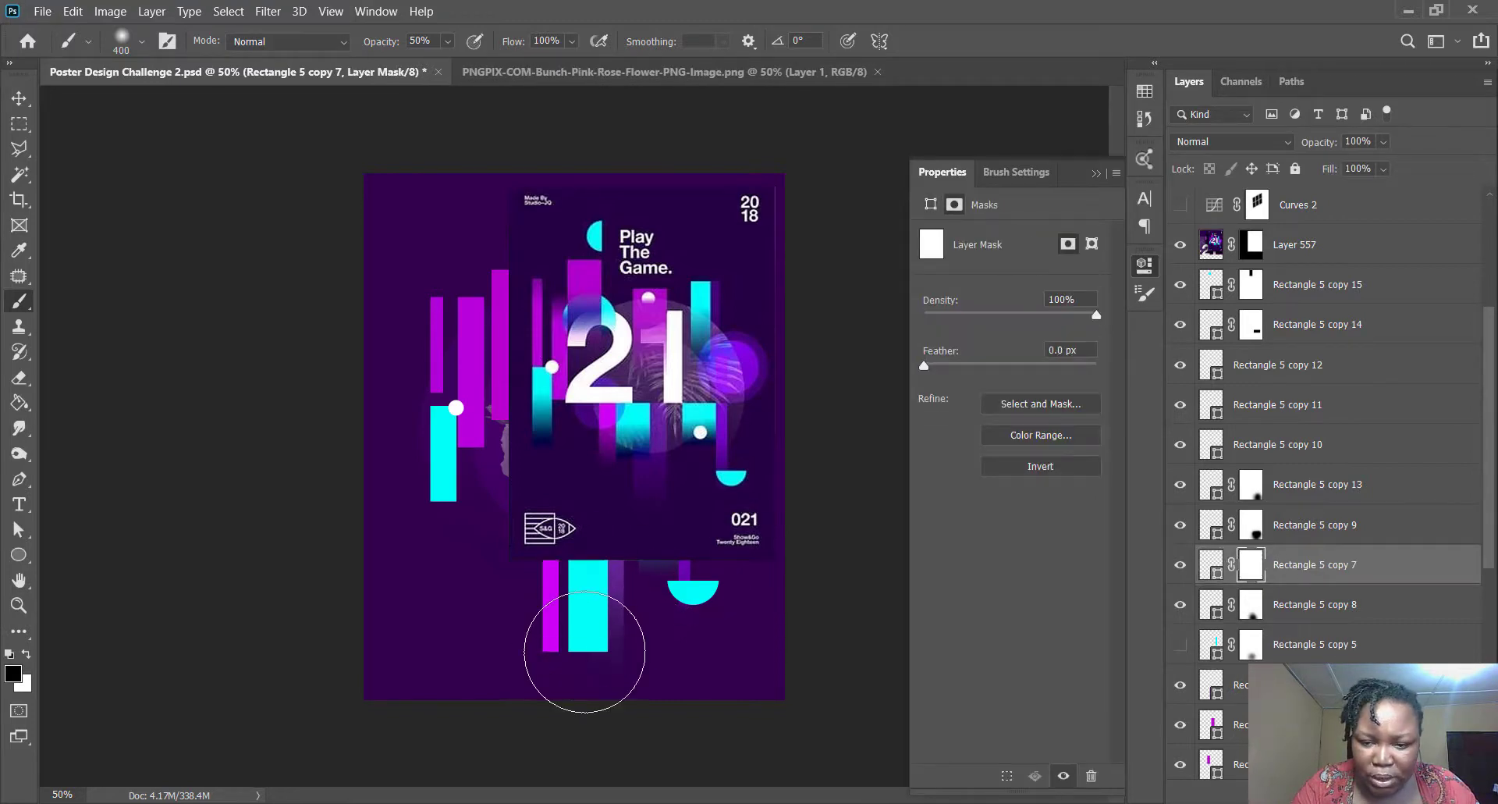
pyautogui.moveTo(584, 651)
pyautogui.mouseDown()
pyautogui.moveTo(616, 654)
pyautogui.moveTo(562, 662)
pyautogui.moveTo(618, 665)
pyautogui.moveTo(602, 659)
pyautogui.moveTo(597, 675)
pyautogui.mouseUp()
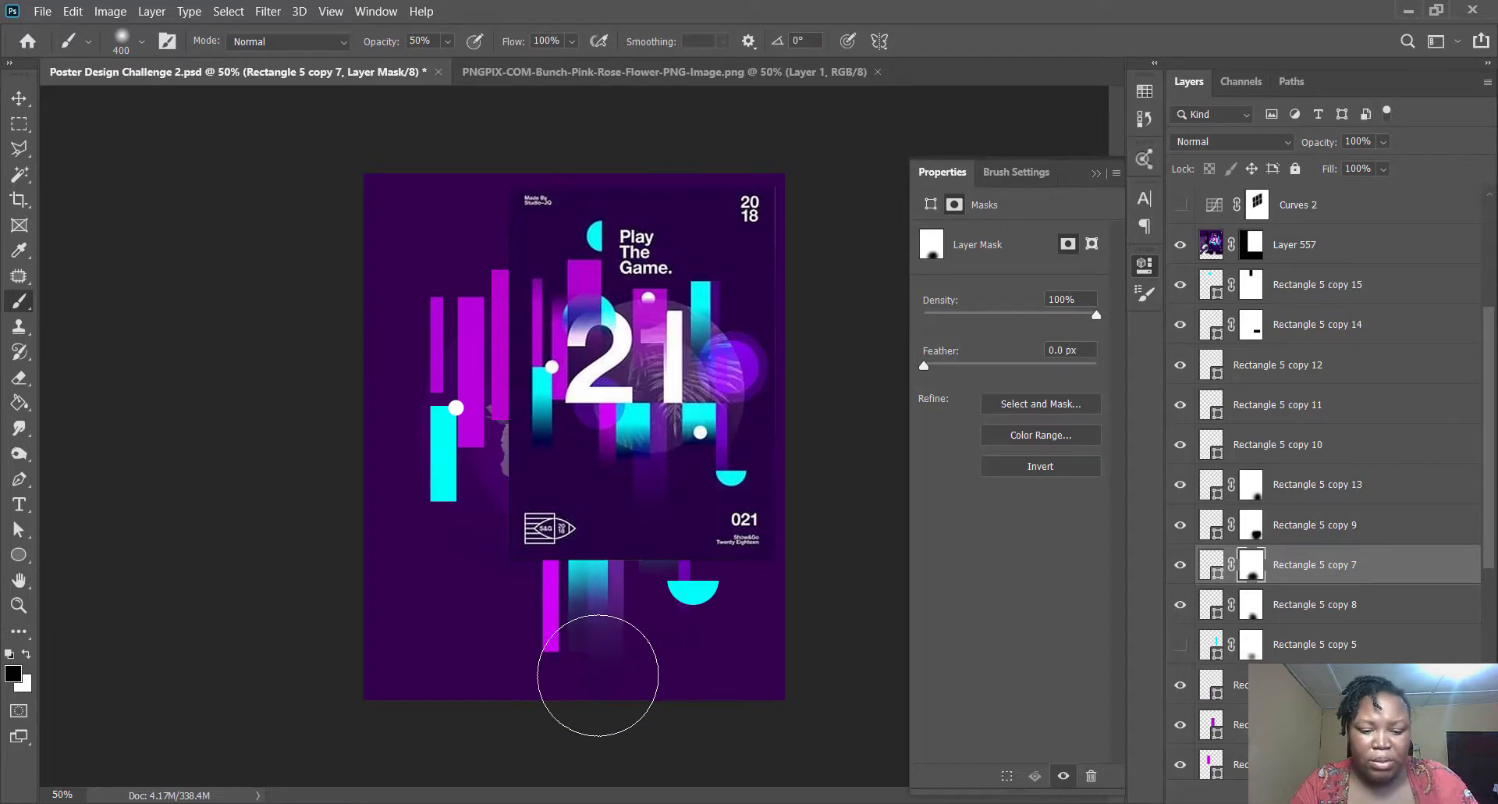
pyautogui.click(584, 618)
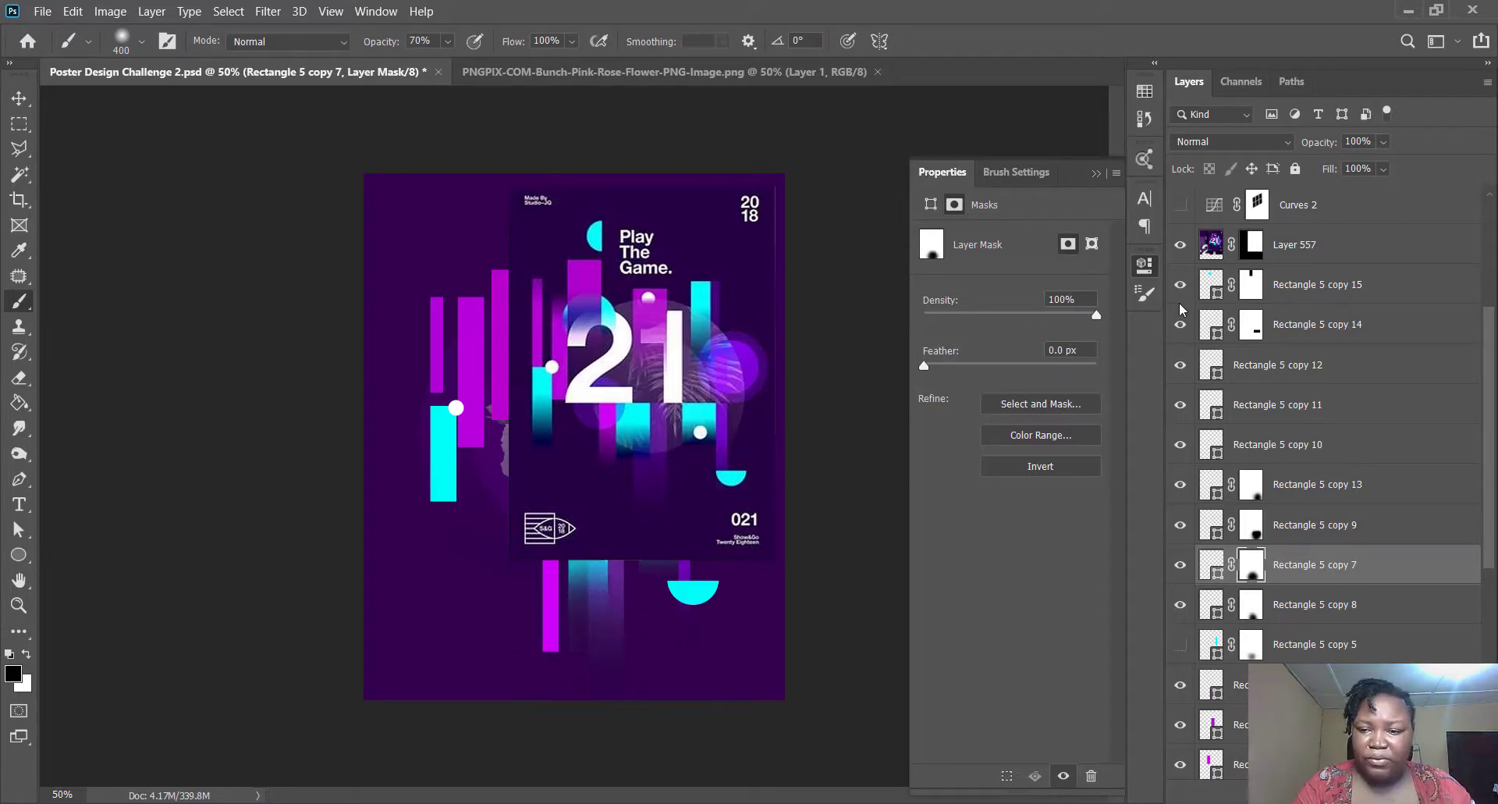
pyautogui.click(1179, 252)
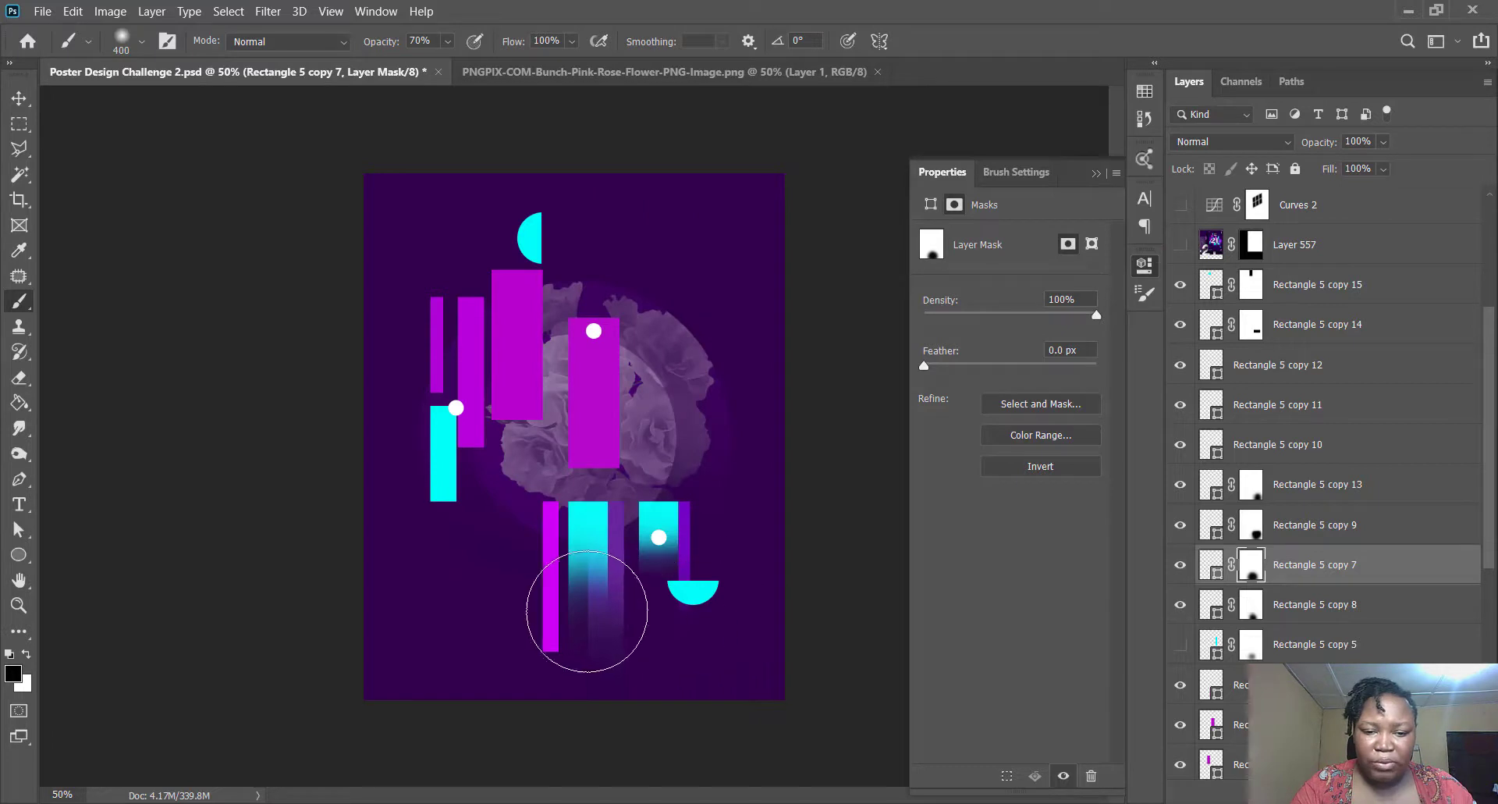
pyautogui.moveTo(585, 620)
pyautogui.mouseDown()
pyautogui.moveTo(562, 612)
pyautogui.moveTo(610, 631)
pyautogui.moveTo(564, 620)
pyautogui.moveTo(601, 618)
pyautogui.mouseUp()
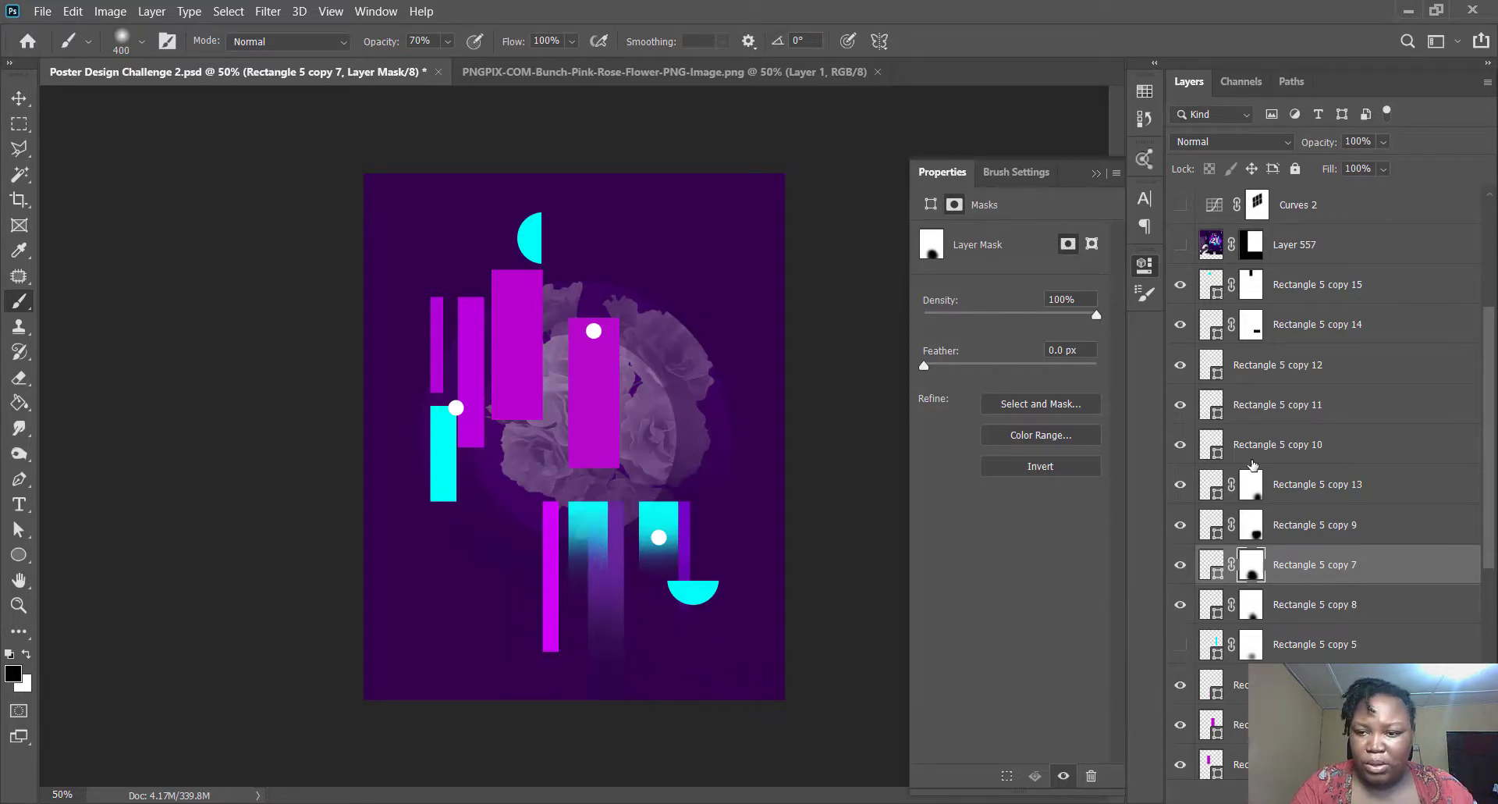
pyautogui.click(1181, 248)
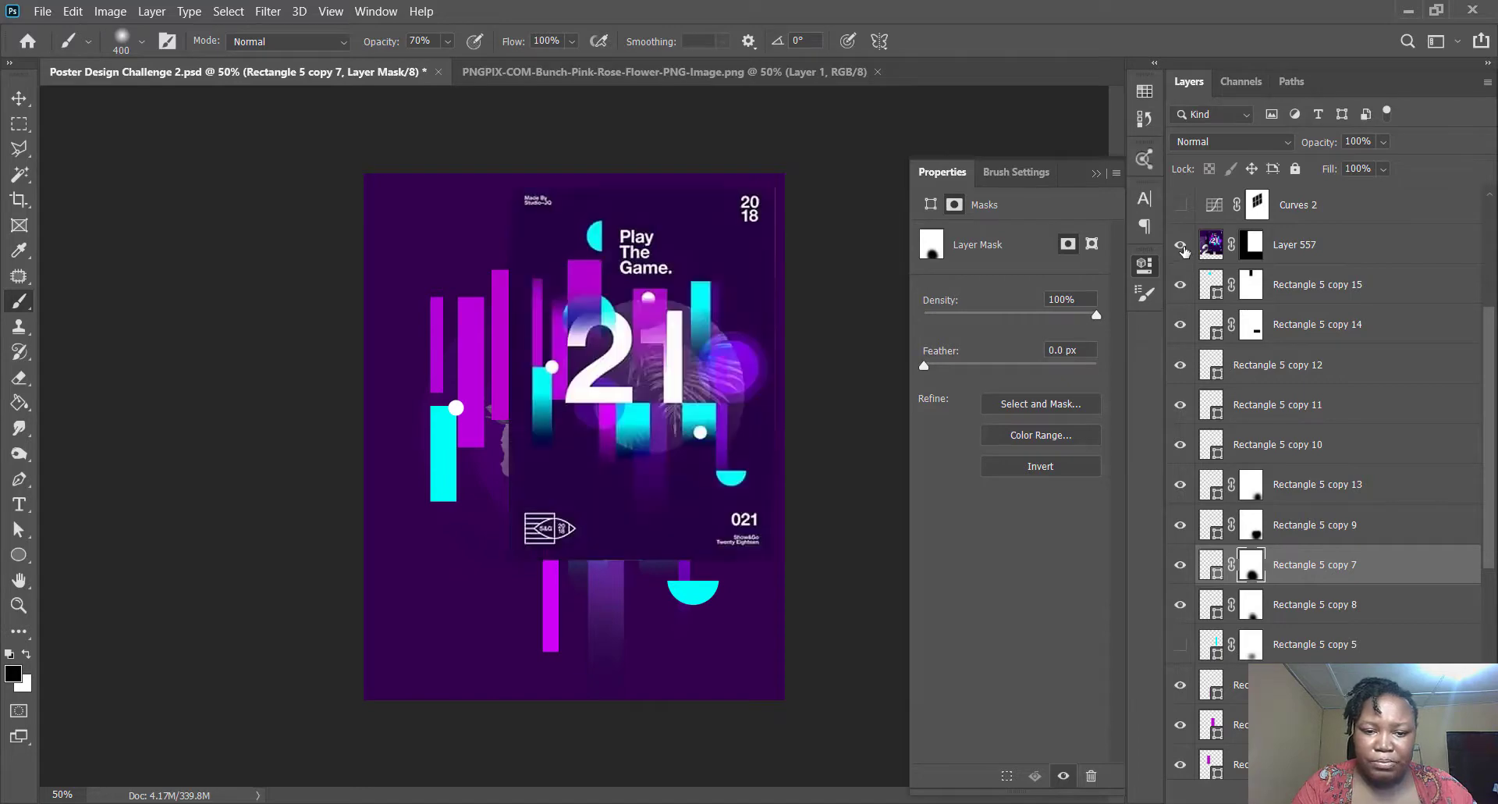
pyautogui.click(1181, 248)
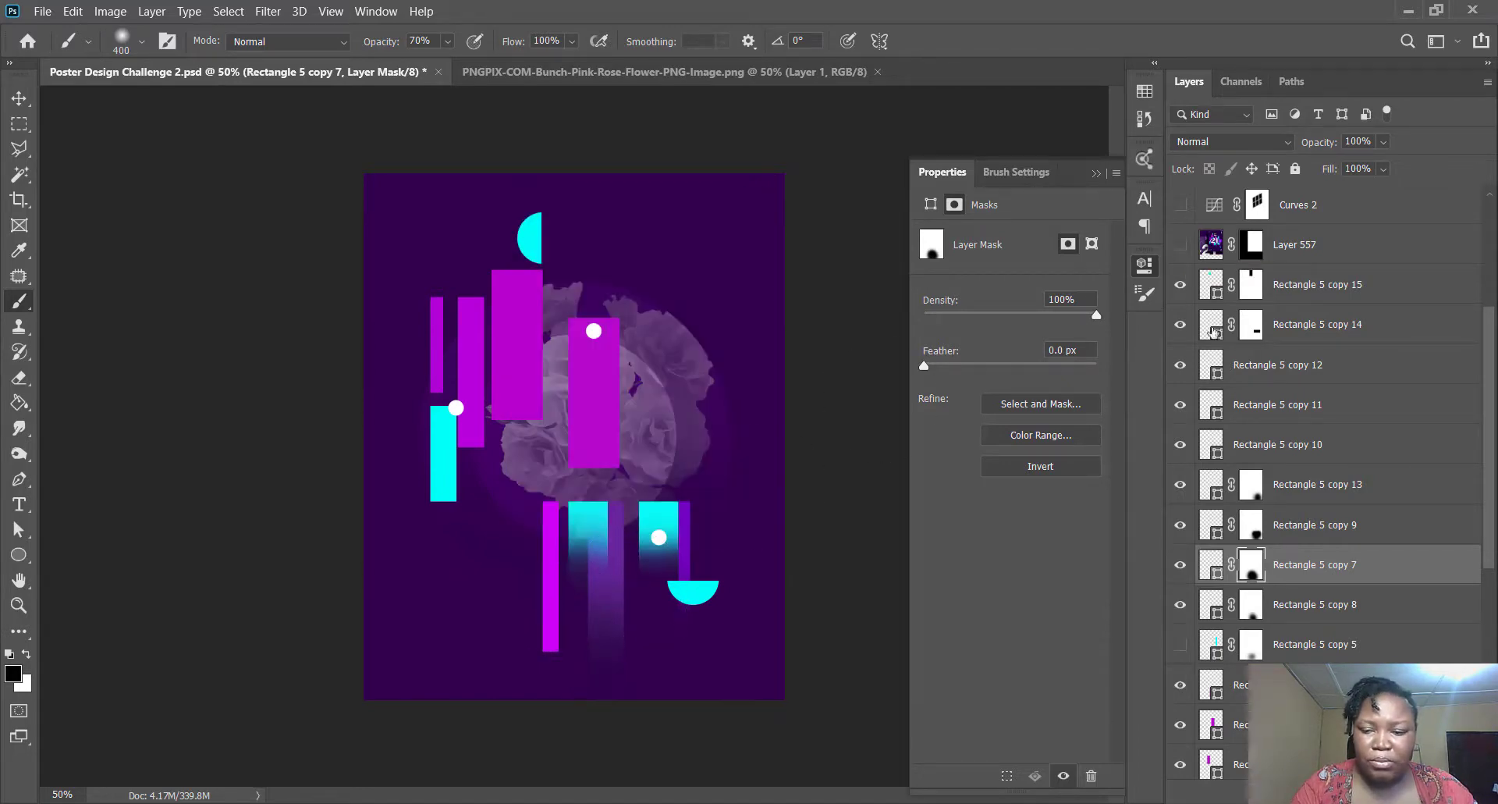
# - Add a layer mask to Rectangle 5 copy 6 and fade the lower part of the narrow magenta bar with the black brush at 70% opacity
pyautogui.scroll(-4, 1256, 640)
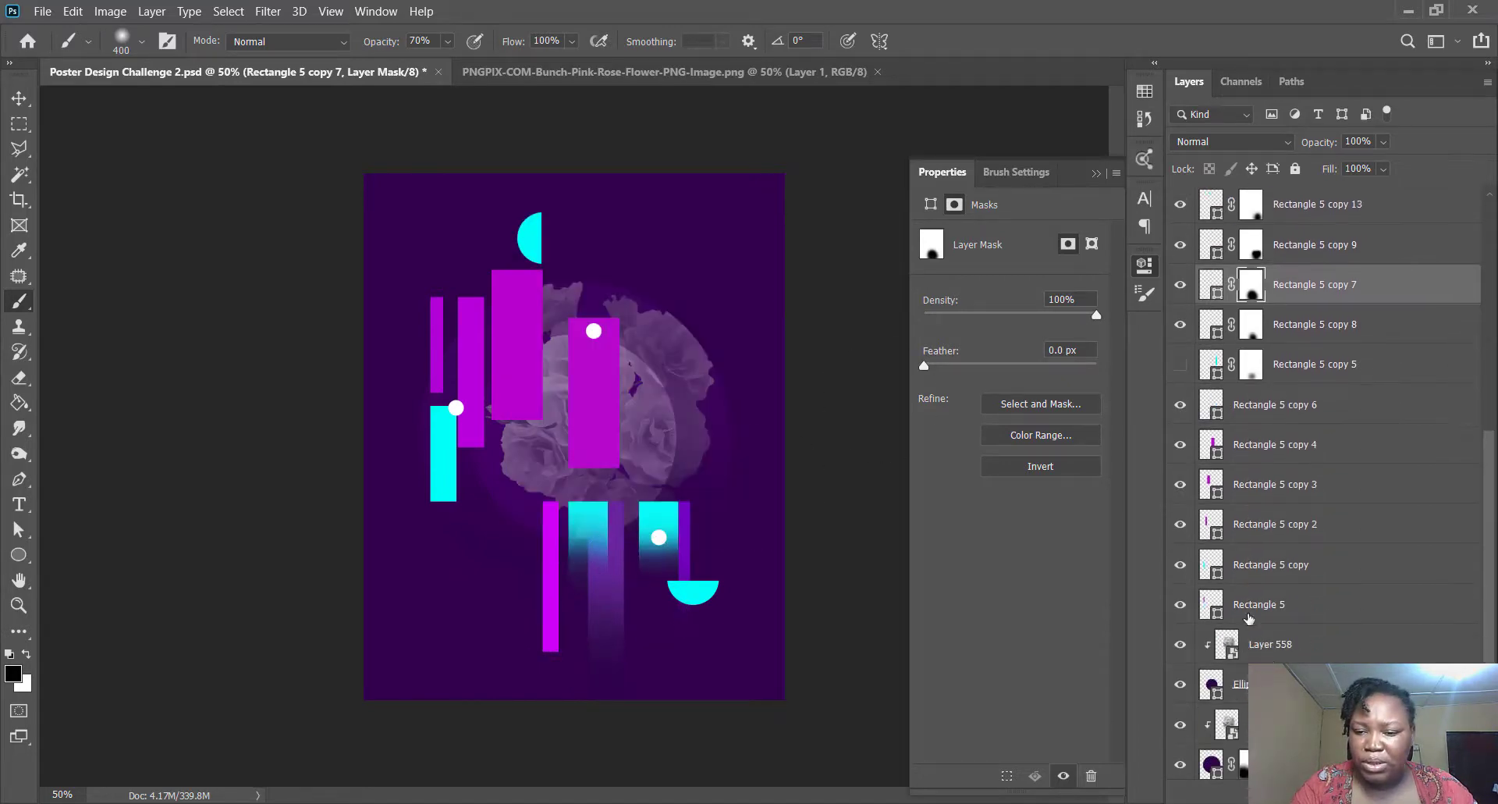
pyautogui.click(1181, 416)
pyautogui.click(1181, 411)
pyautogui.click(1290, 412)
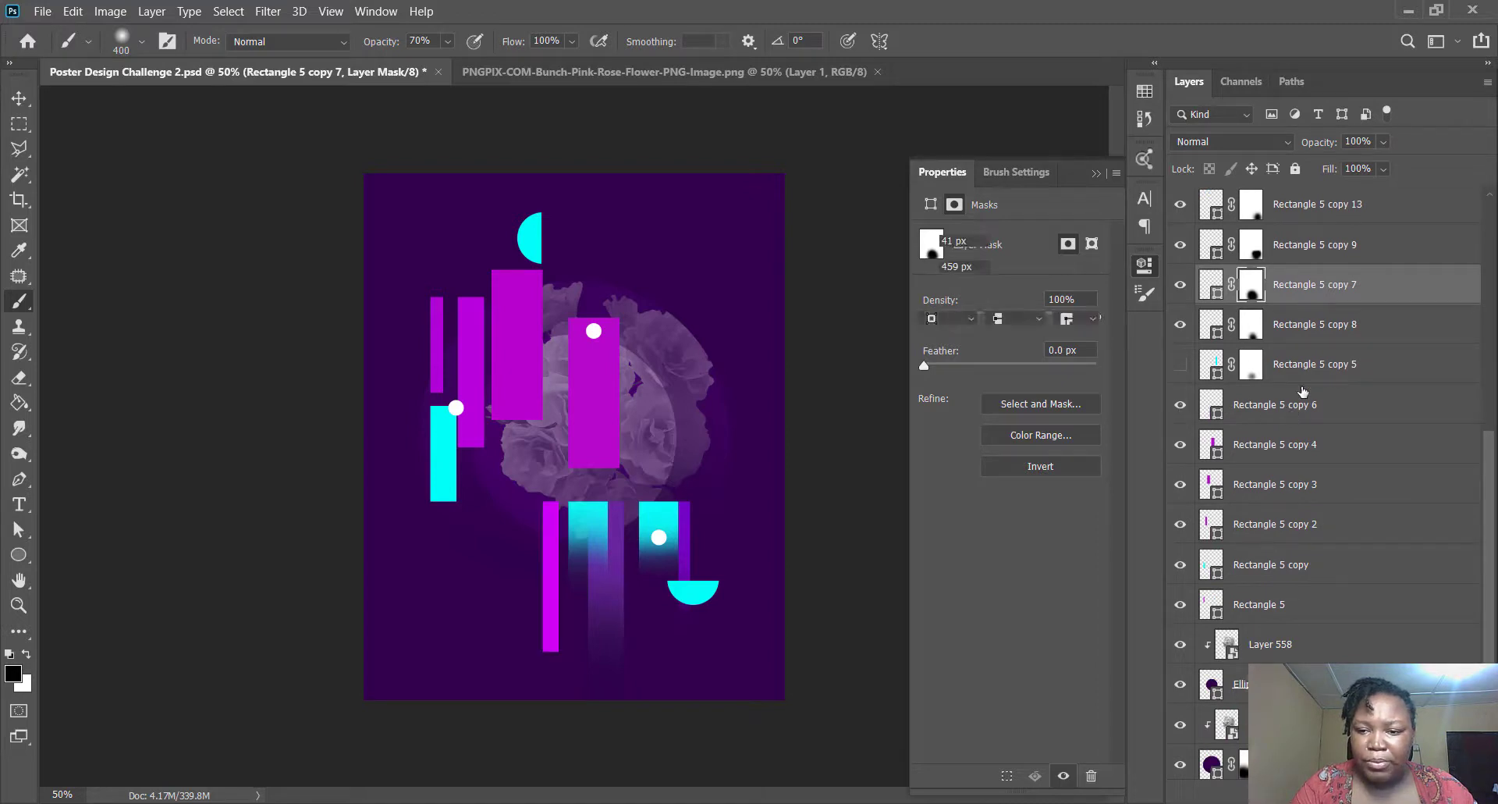
pyautogui.scroll(1, 1313, 374)
pyautogui.scroll(4, 1313, 375)
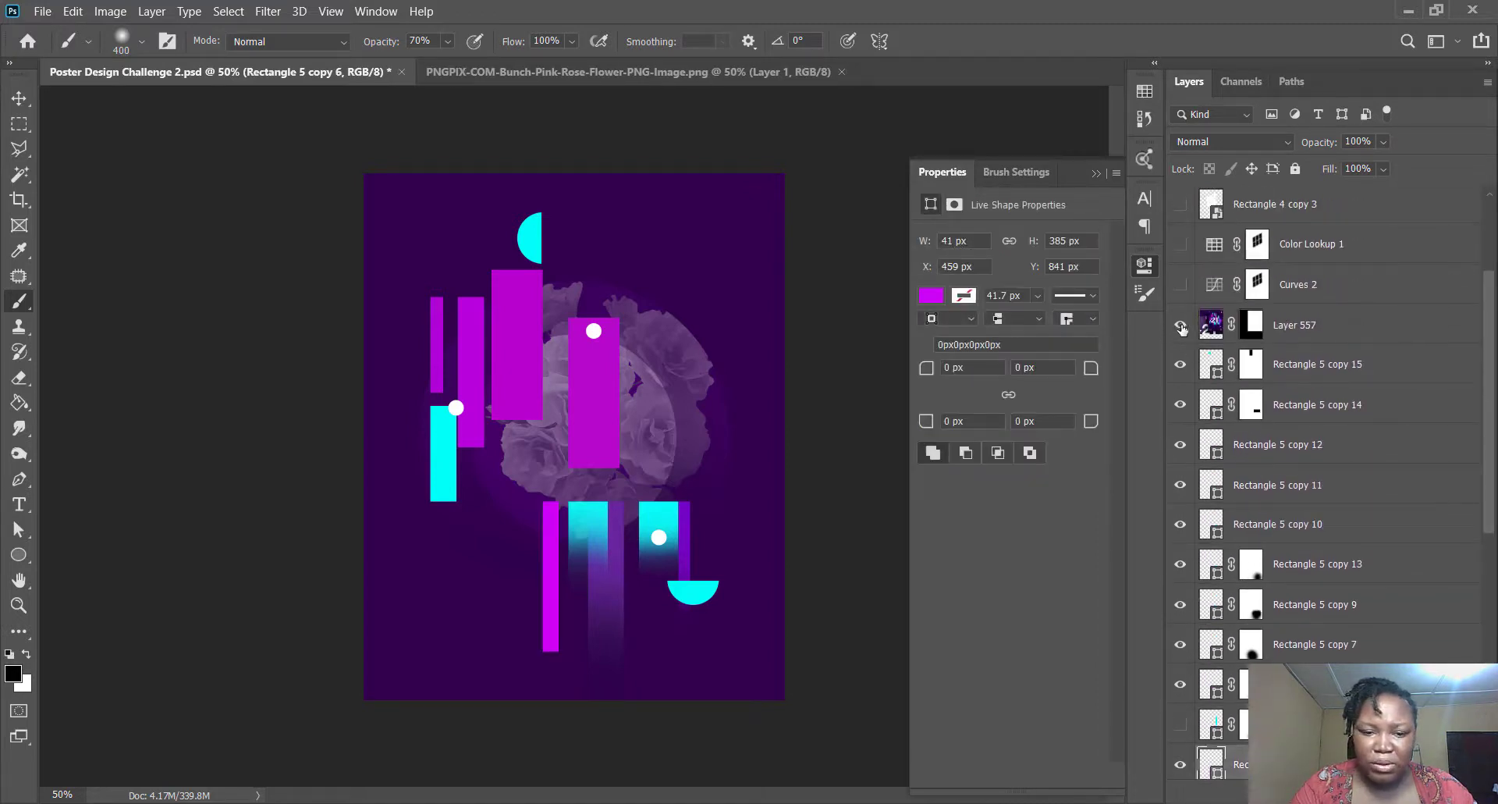
pyautogui.click(1180, 326)
pyautogui.click(1180, 326)
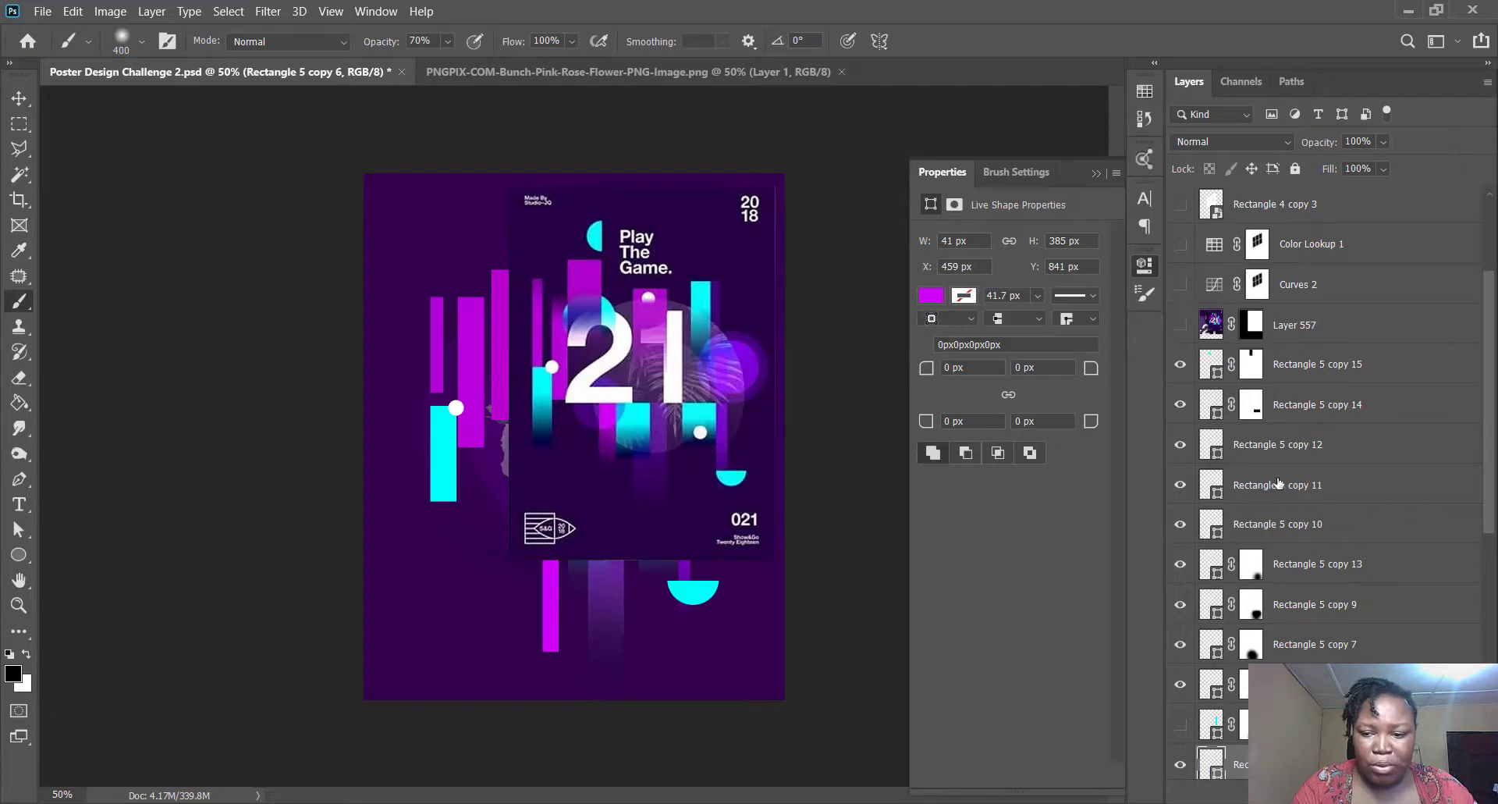
pyautogui.scroll(-6, 1338, 587)
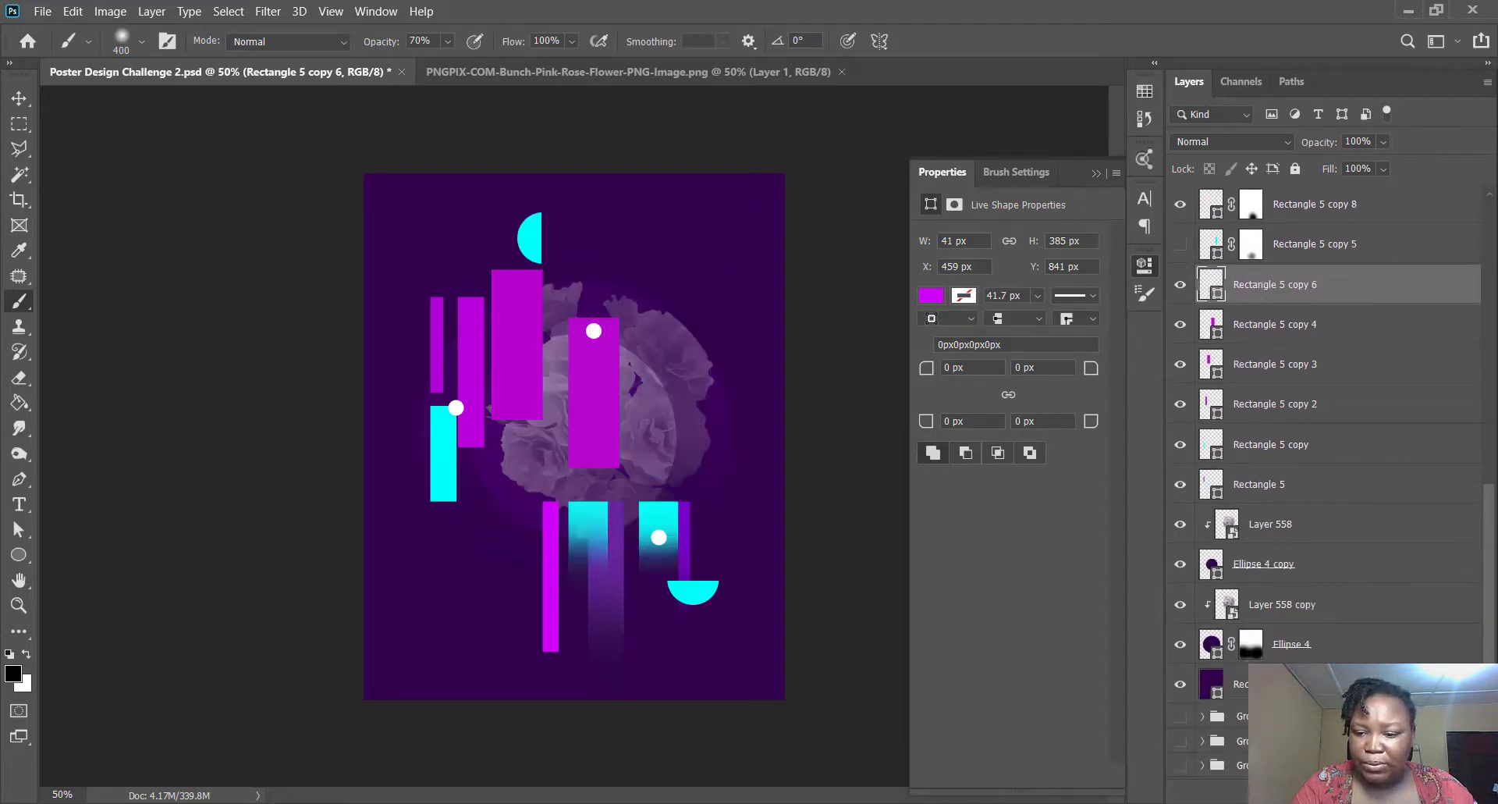
pyautogui.click(1304, 788)
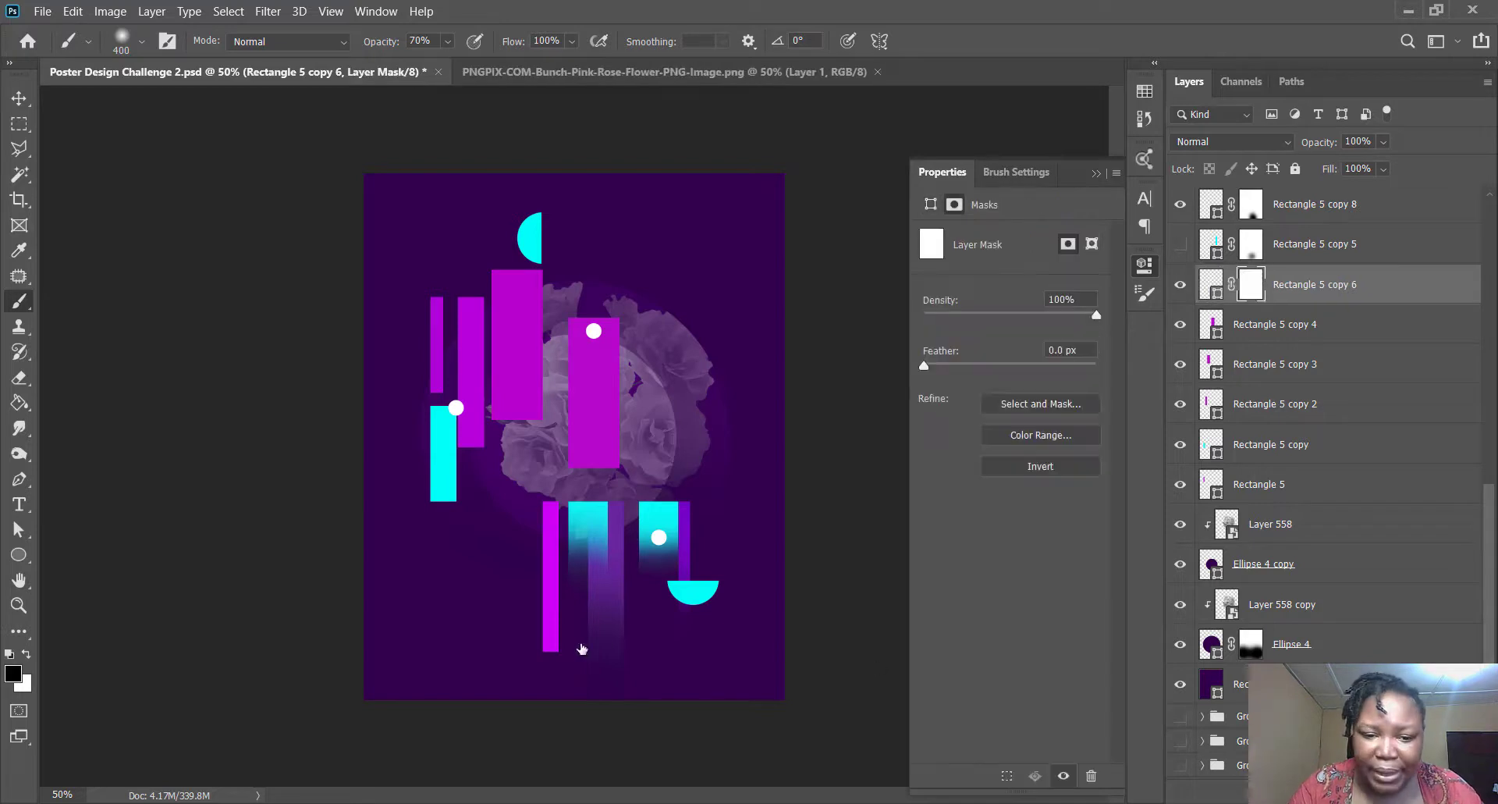
pyautogui.click(533, 639)
pyautogui.click(555, 642)
pyautogui.moveTo(565, 655); pyautogui.dragTo(548, 629)
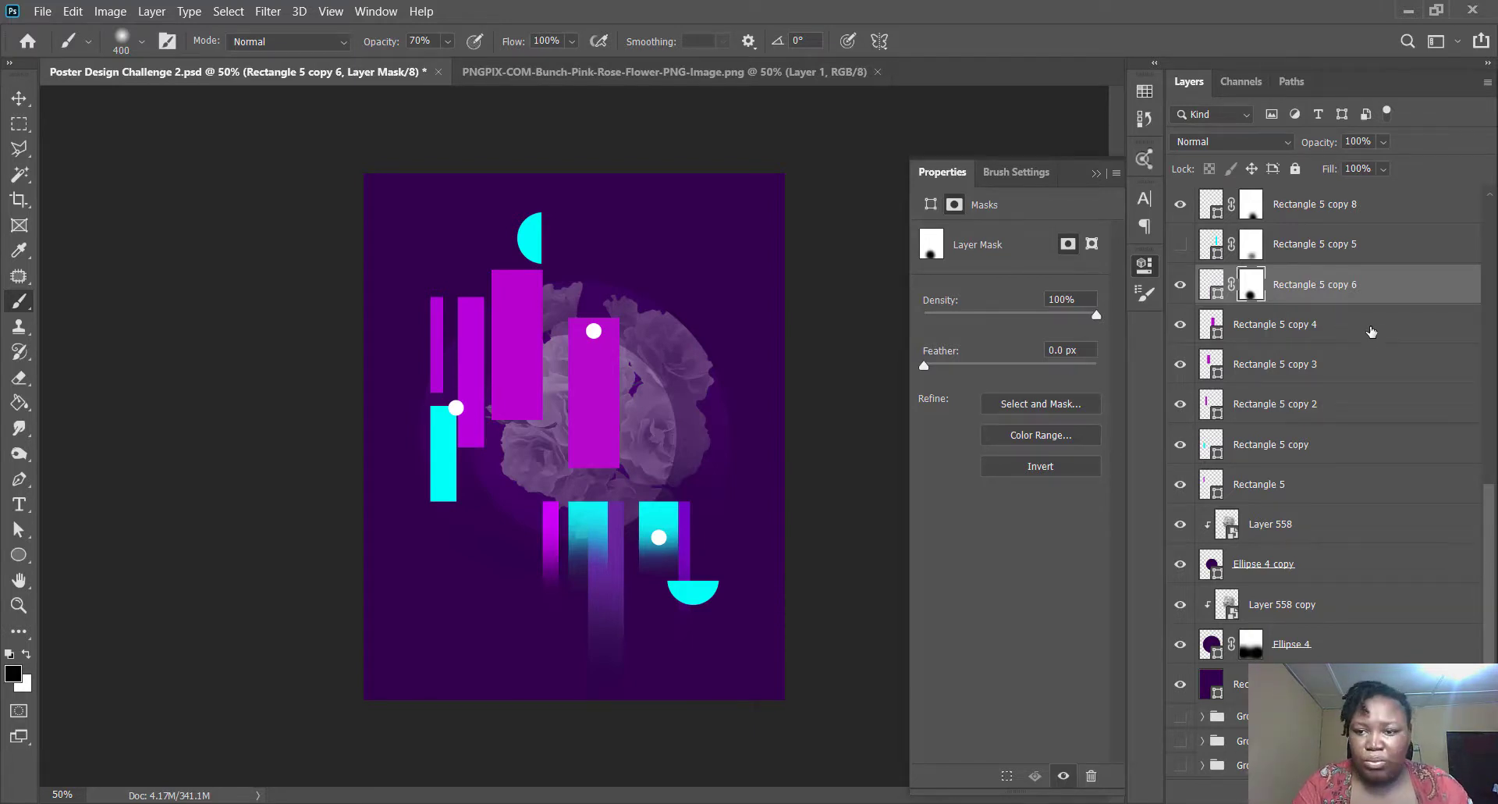
# - Add a layer mask to Rectangle 5 copy 4 and fade the lower part of the central purple bar into the flower with the 70% black brush
pyautogui.click(1408, 334)
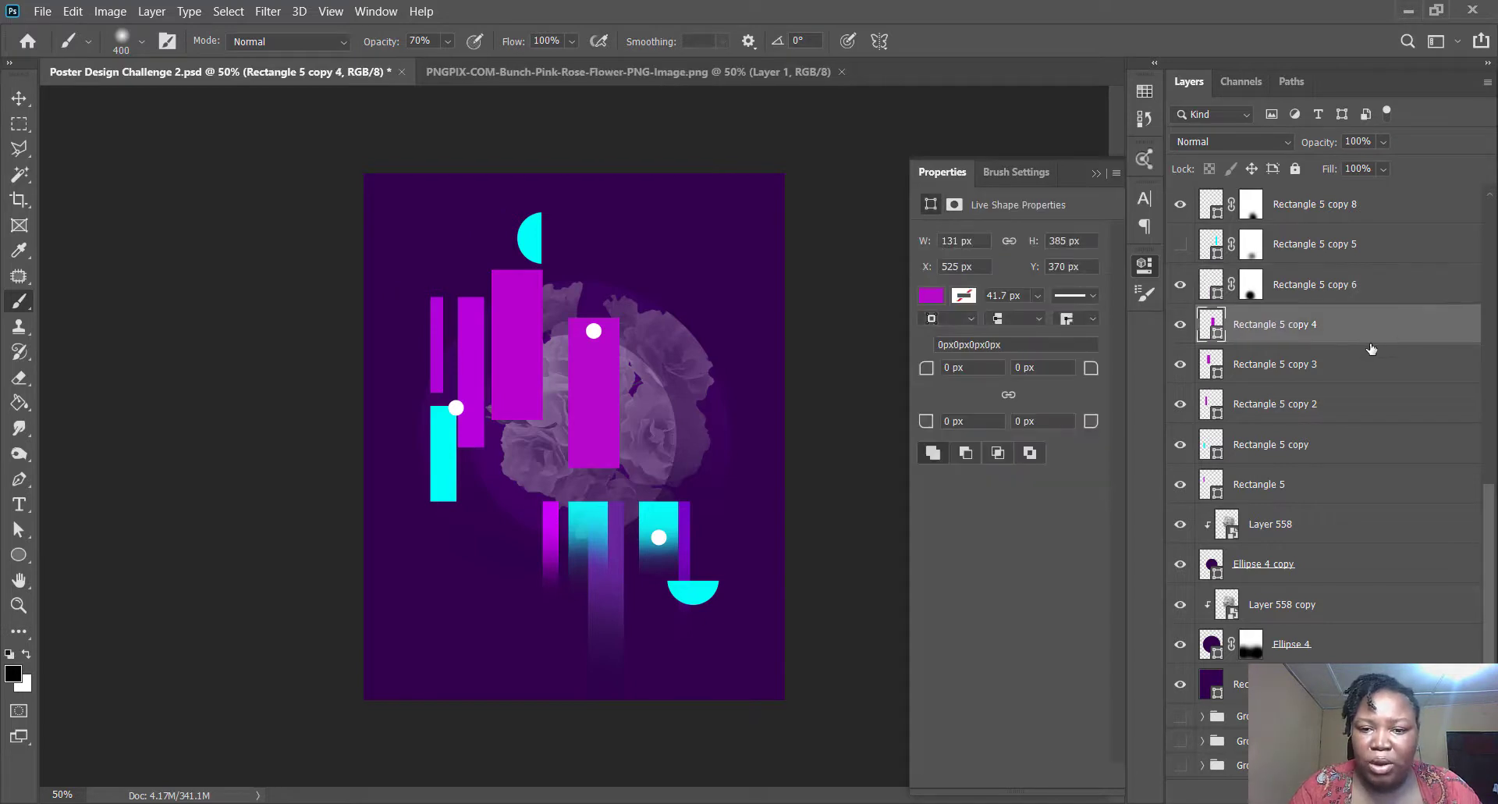
pyautogui.scroll(1, 1372, 349)
pyautogui.scroll(5, 1372, 349)
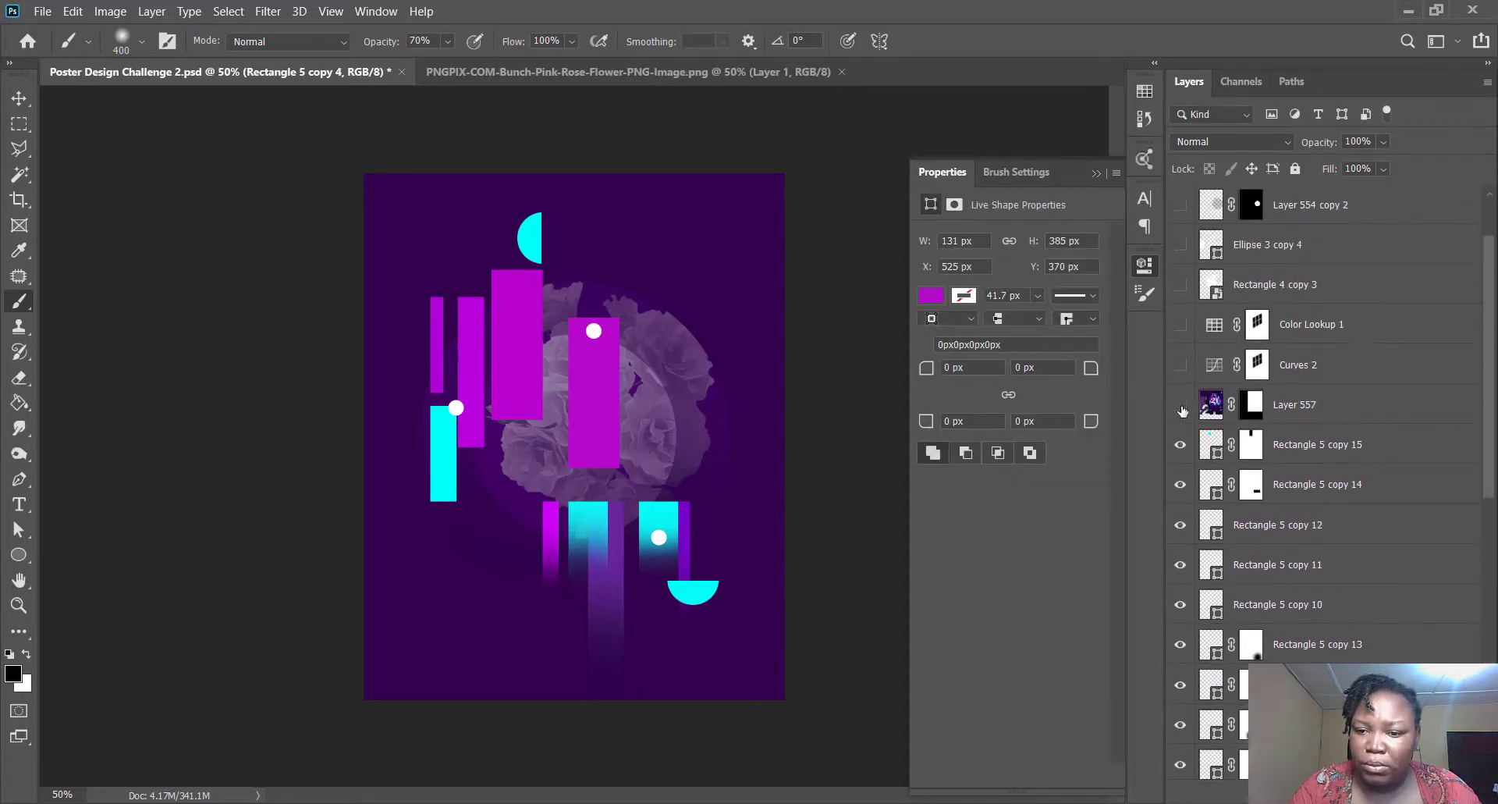
pyautogui.click(1180, 406)
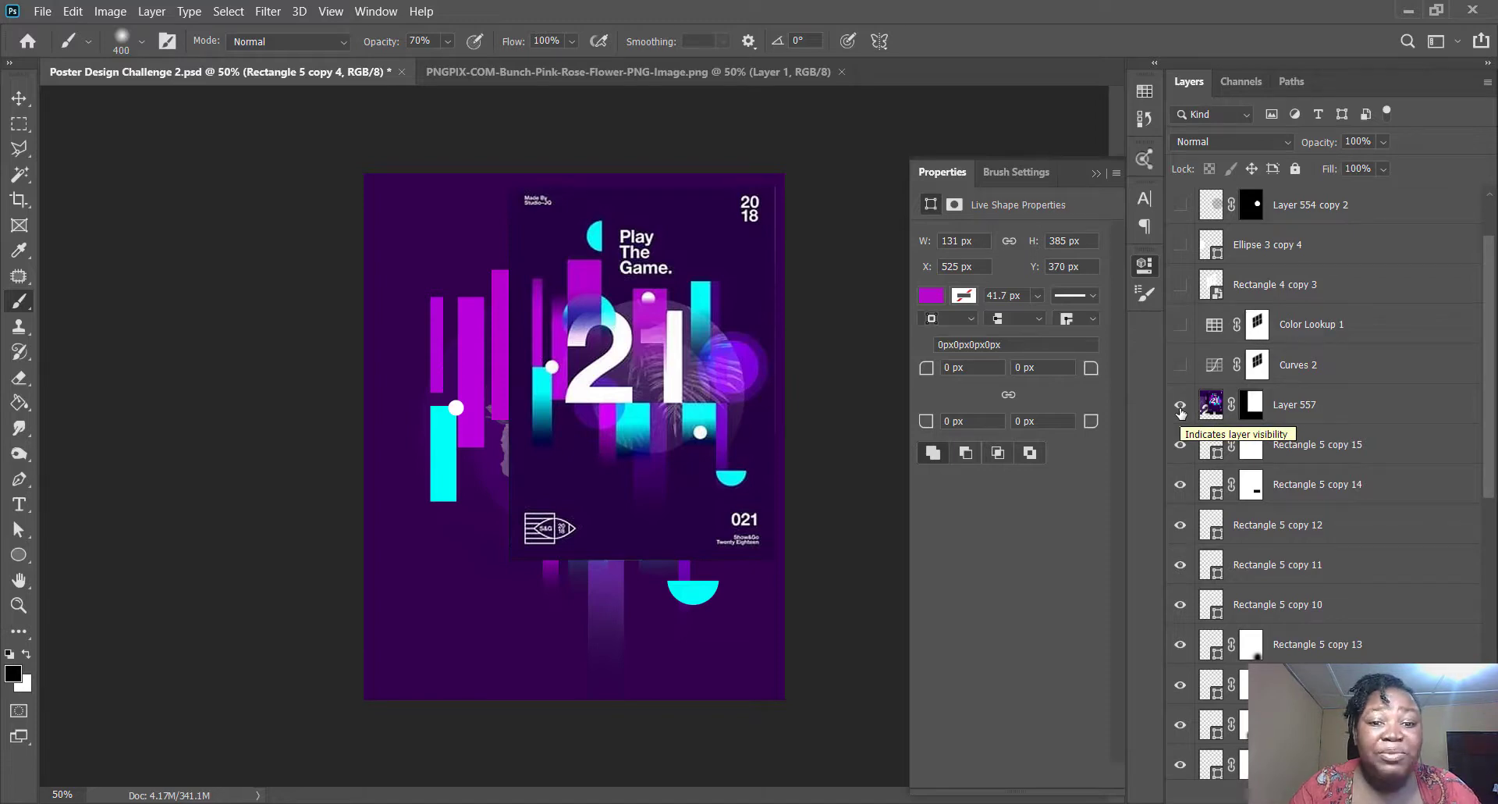
pyautogui.click(1180, 405)
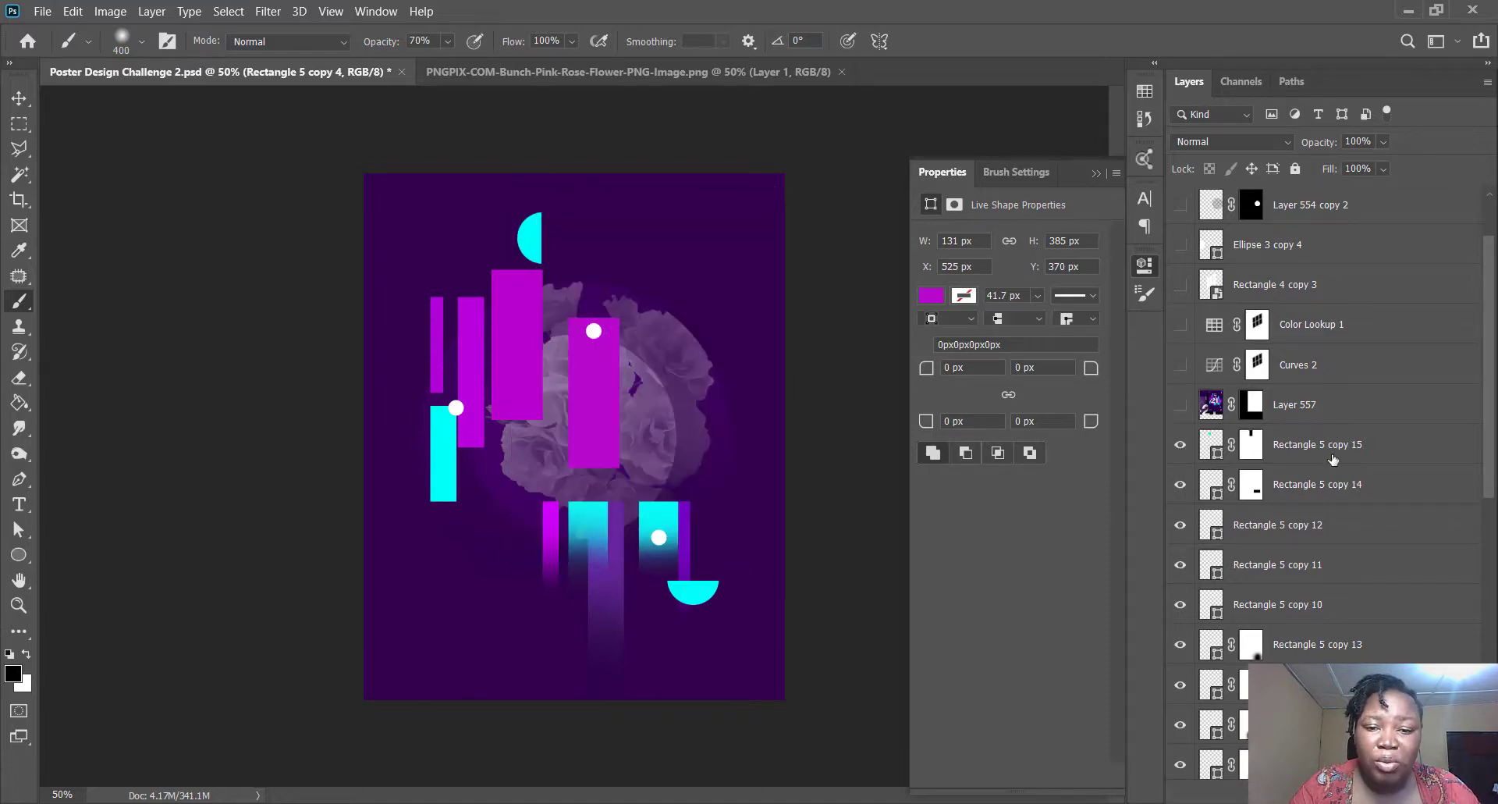
pyautogui.scroll(-5, 1248, 437)
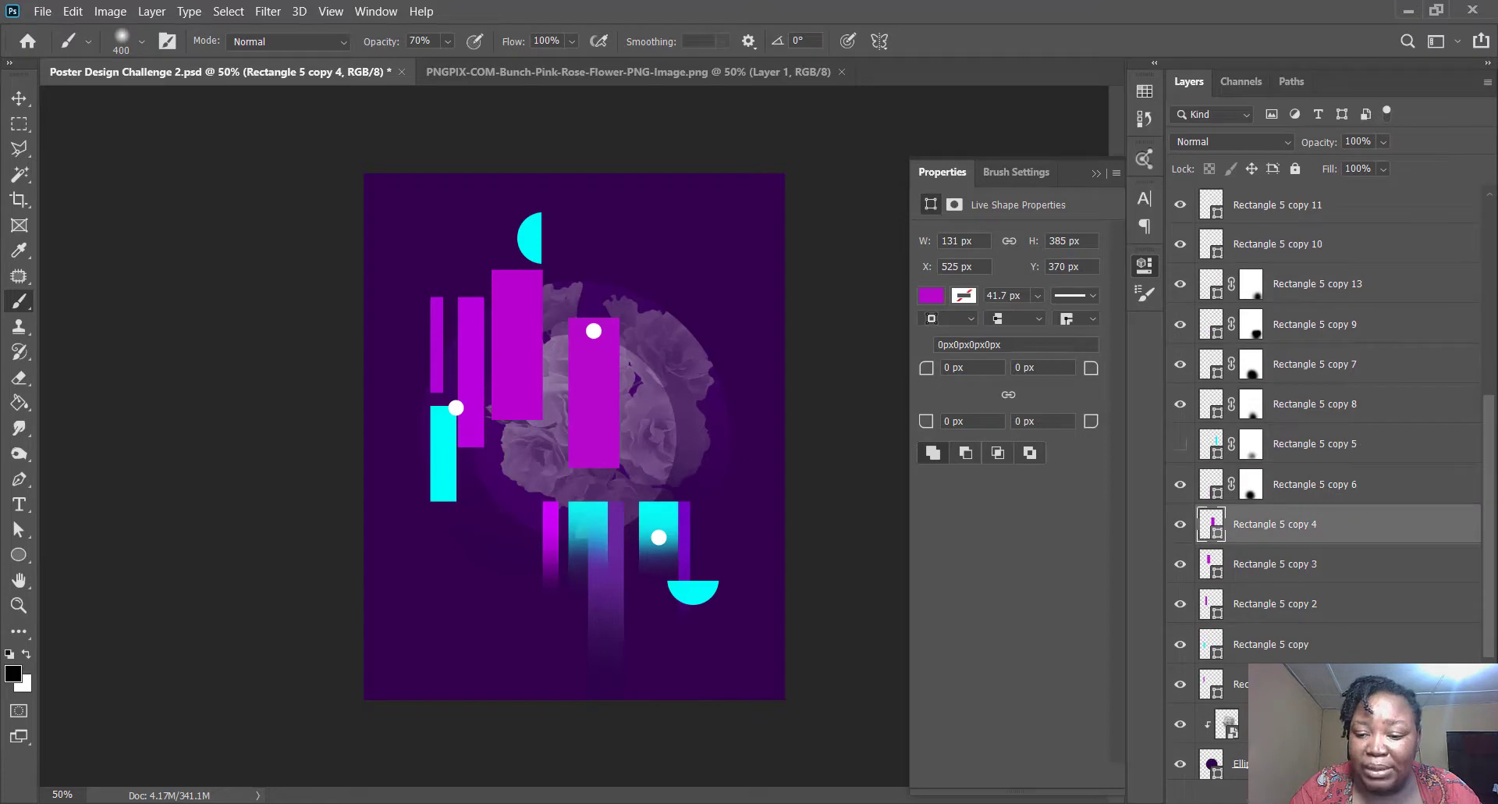
pyautogui.click(1303, 791)
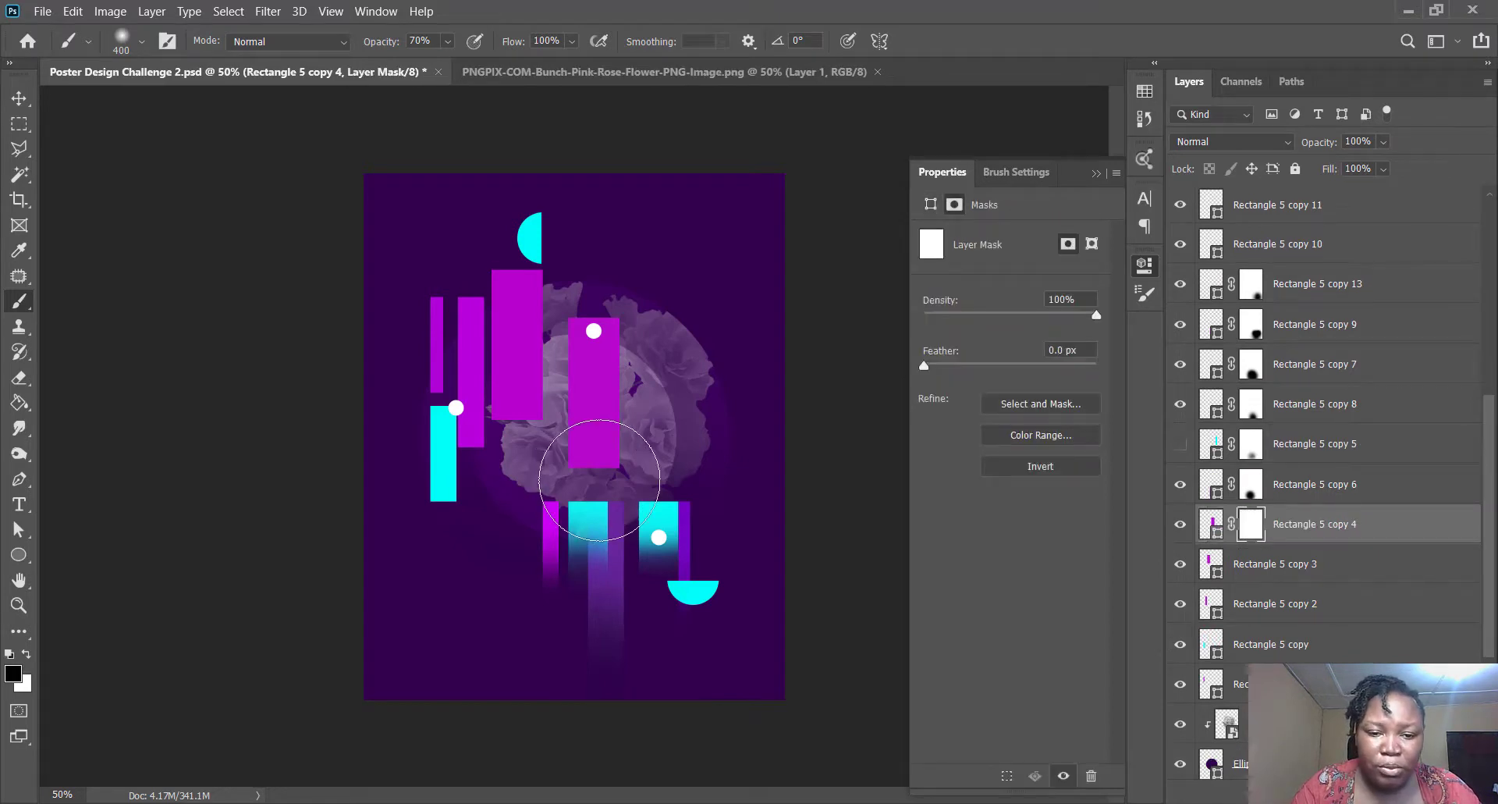
pyautogui.moveTo(599, 480)
pyautogui.mouseDown()
pyautogui.moveTo(573, 479)
pyautogui.moveTo(585, 530)
pyautogui.moveTo(601, 507)
pyautogui.moveTo(618, 513)
pyautogui.mouseUp()
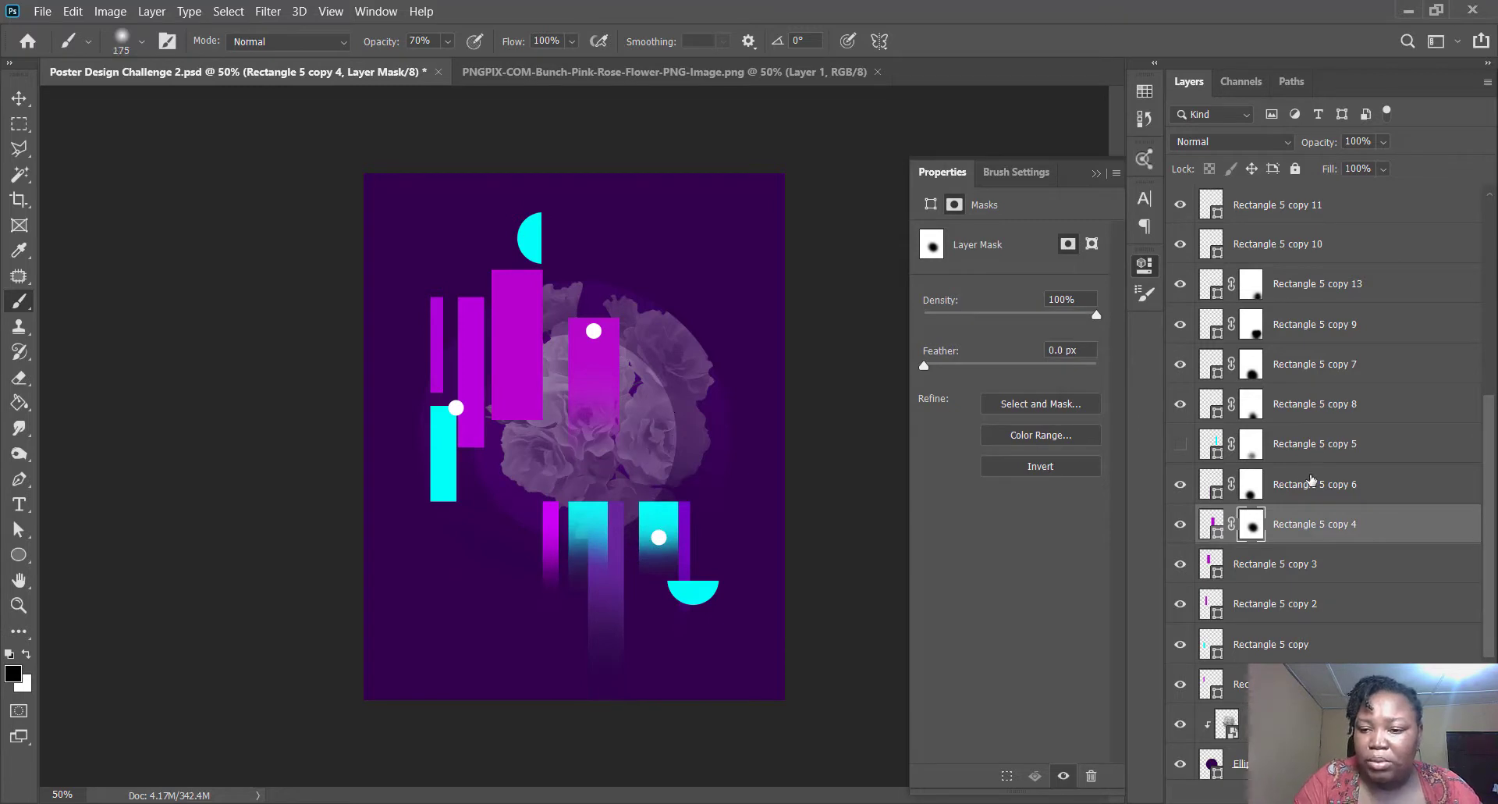
pyautogui.scroll(5, 1423, 383)
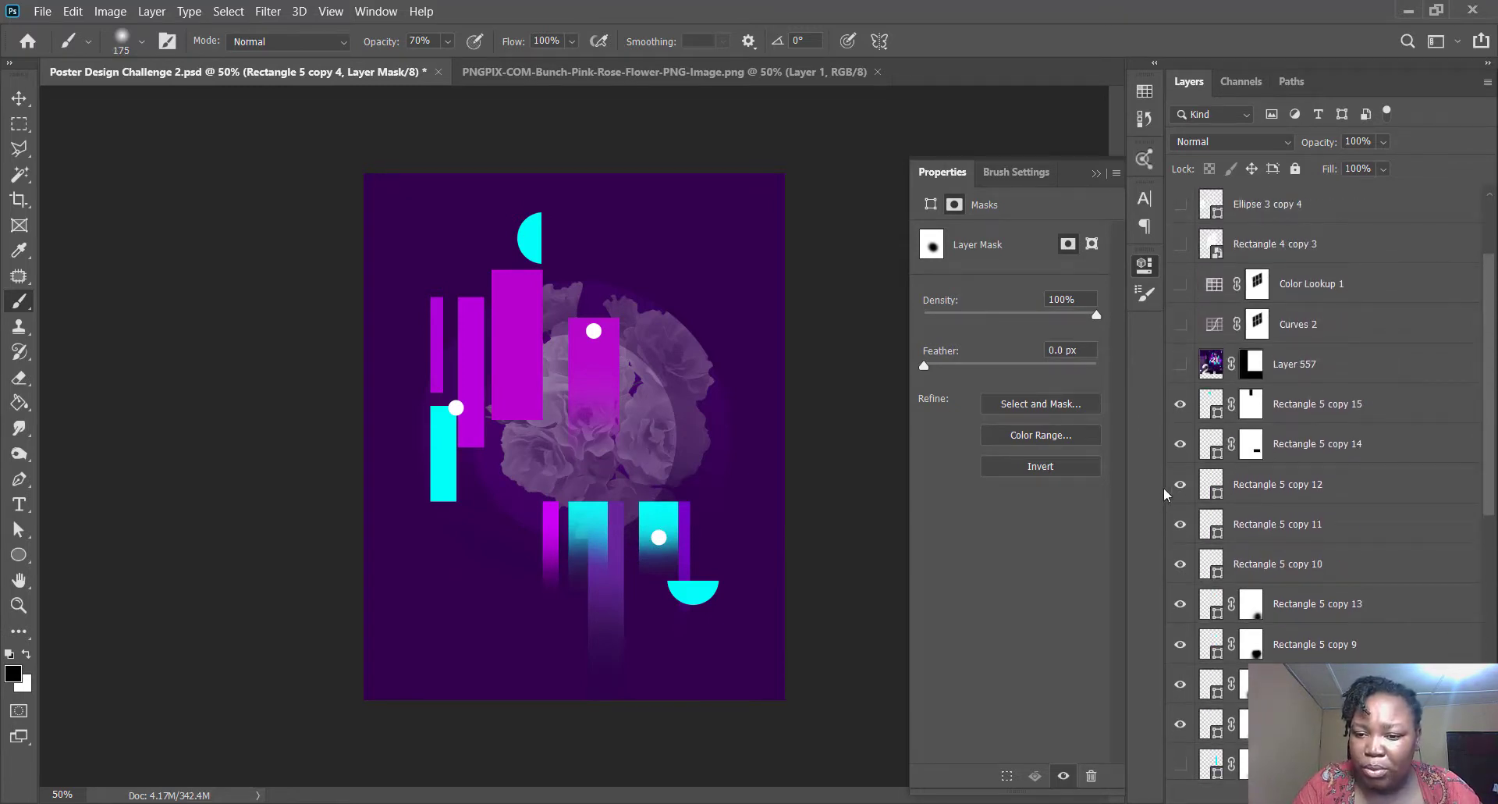
# - Add a layer mask to Rectangle 5 copy 11 and fade the lower part of the white dot on the central bar with a 60 px black brush
pyautogui.click(1179, 485)
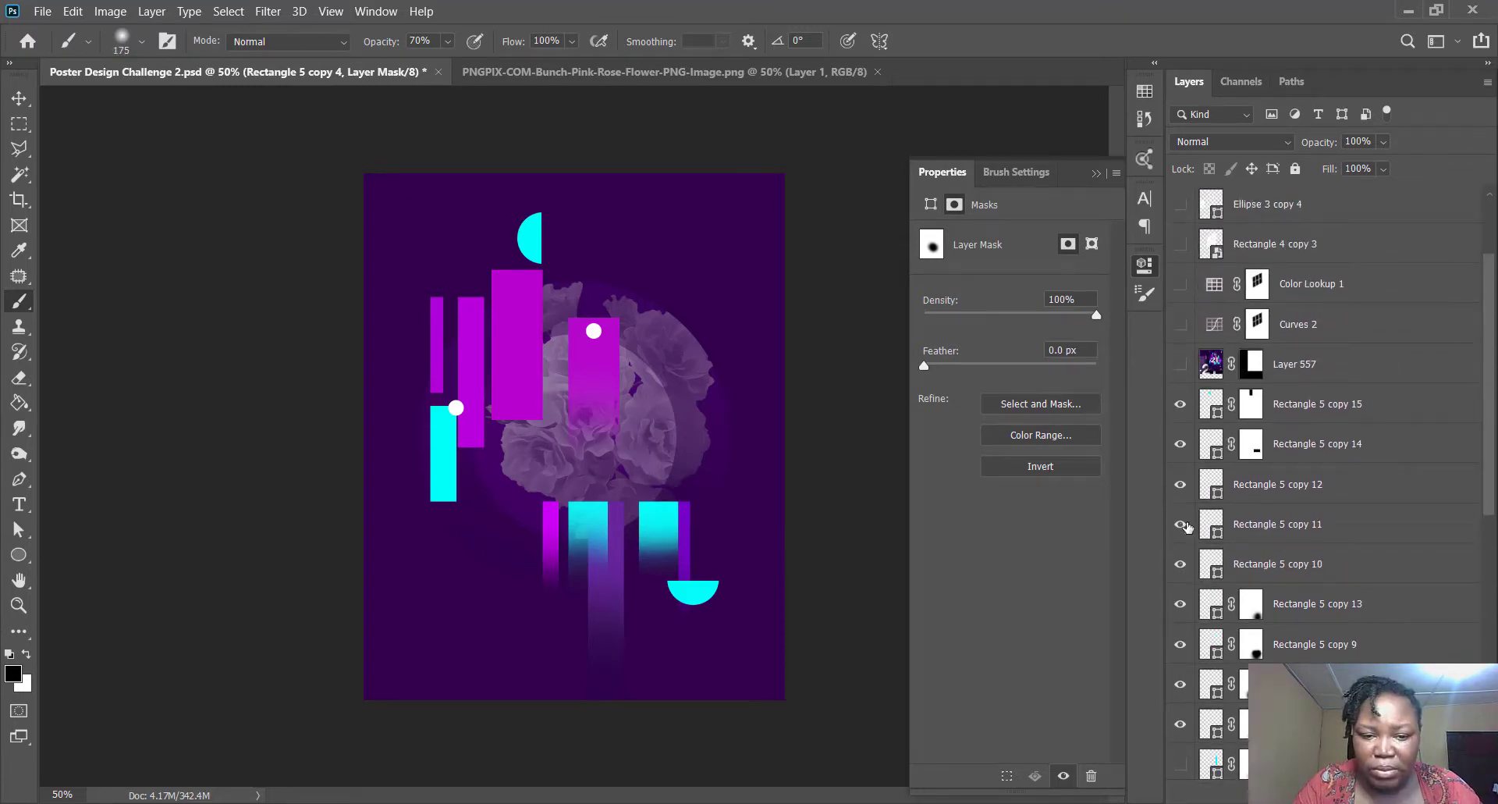
pyautogui.click(1182, 525)
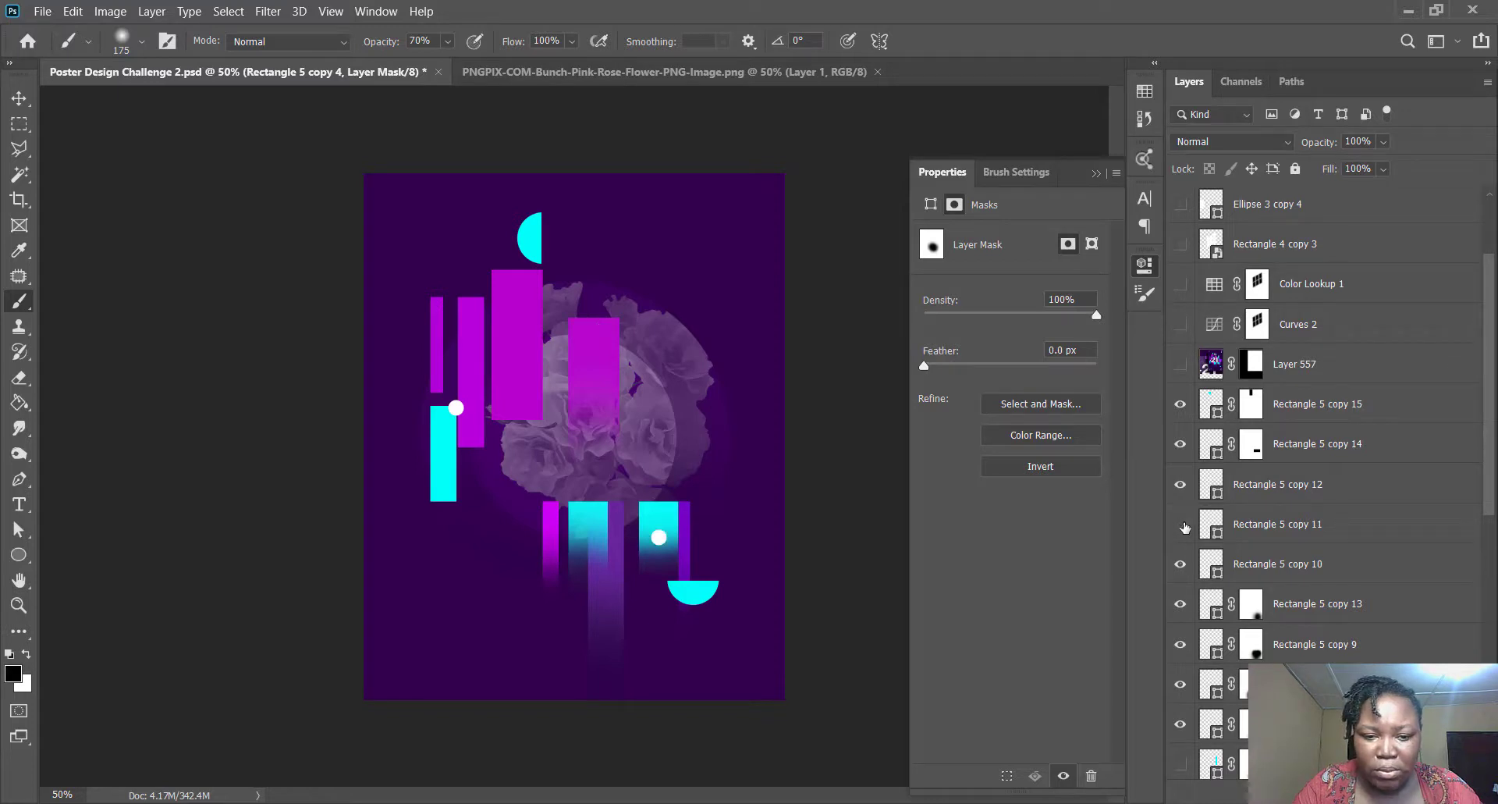
pyautogui.click(1180, 524)
pyautogui.click(1272, 524)
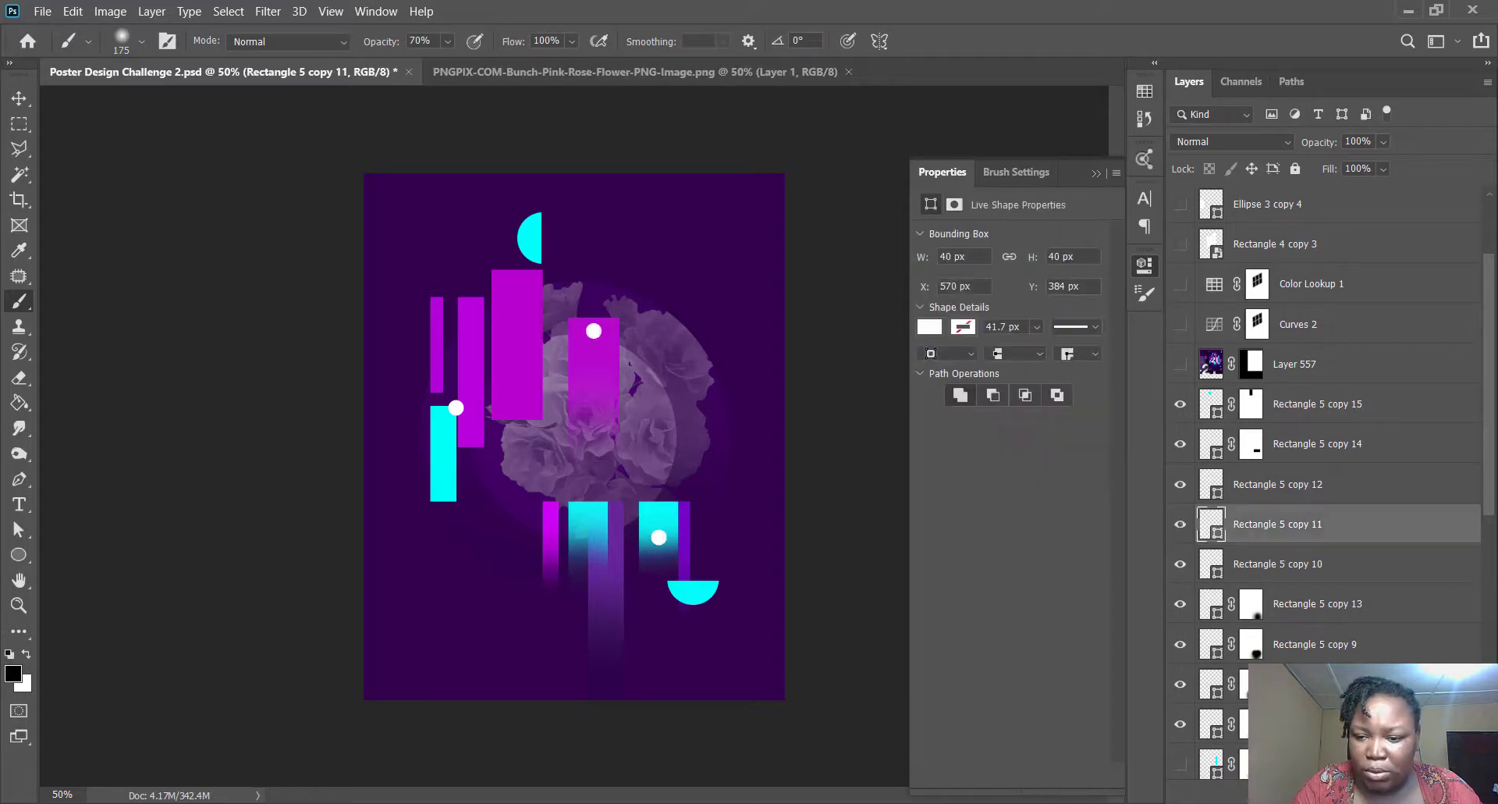
pyautogui.click(1304, 791)
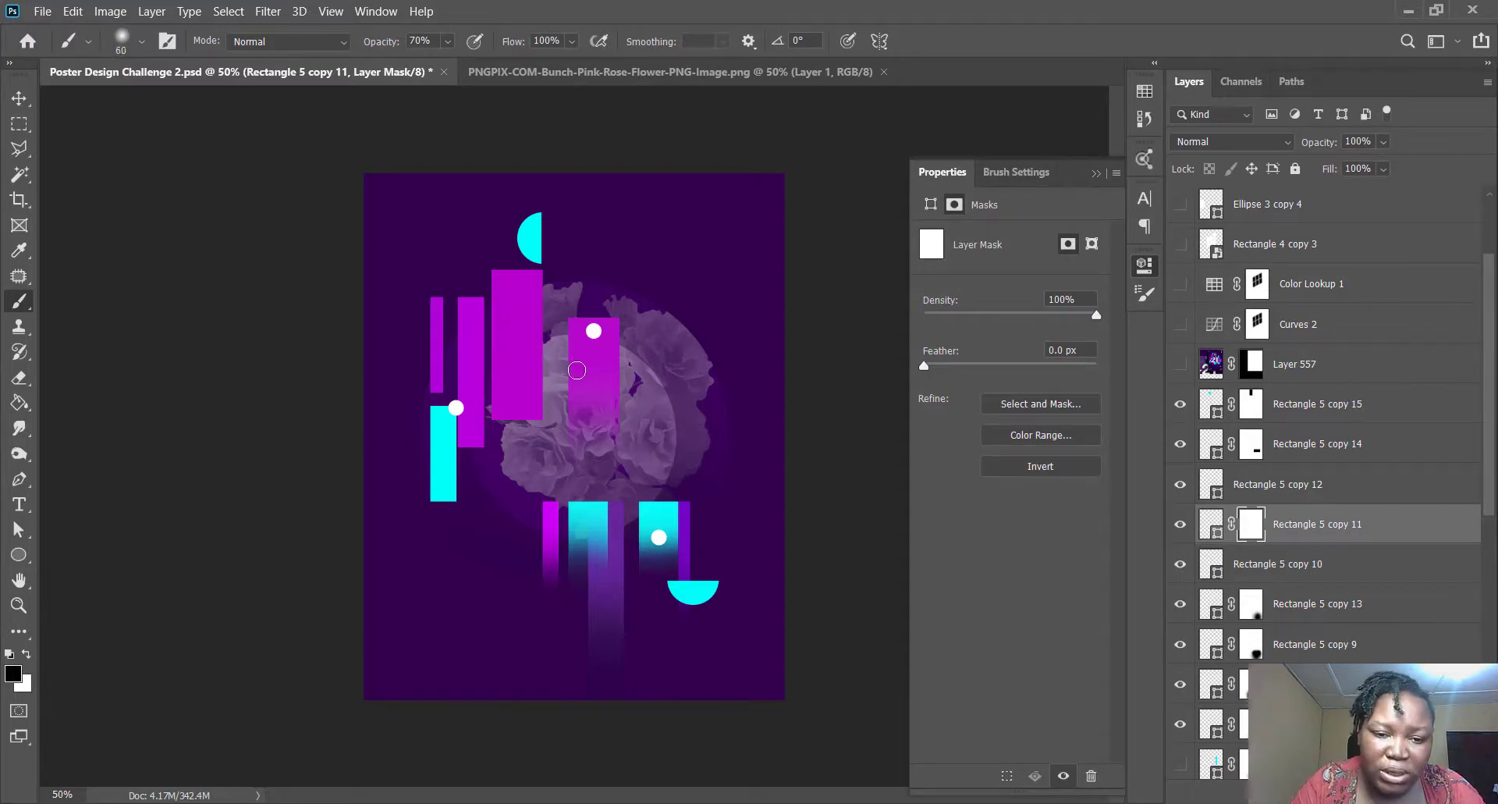
pyautogui.moveTo(591, 342); pyautogui.dragTo(592, 344)
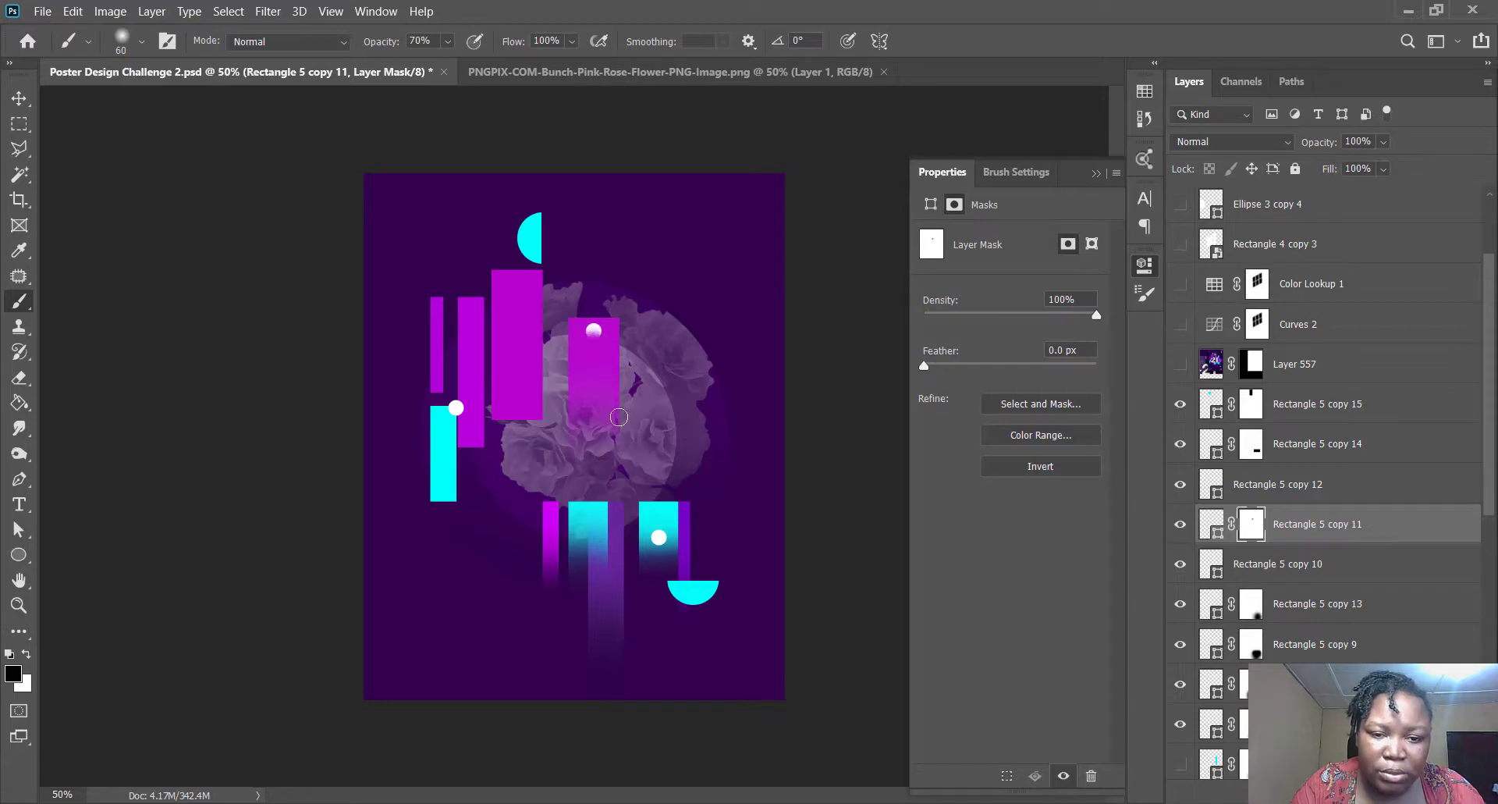
pyautogui.press('v')
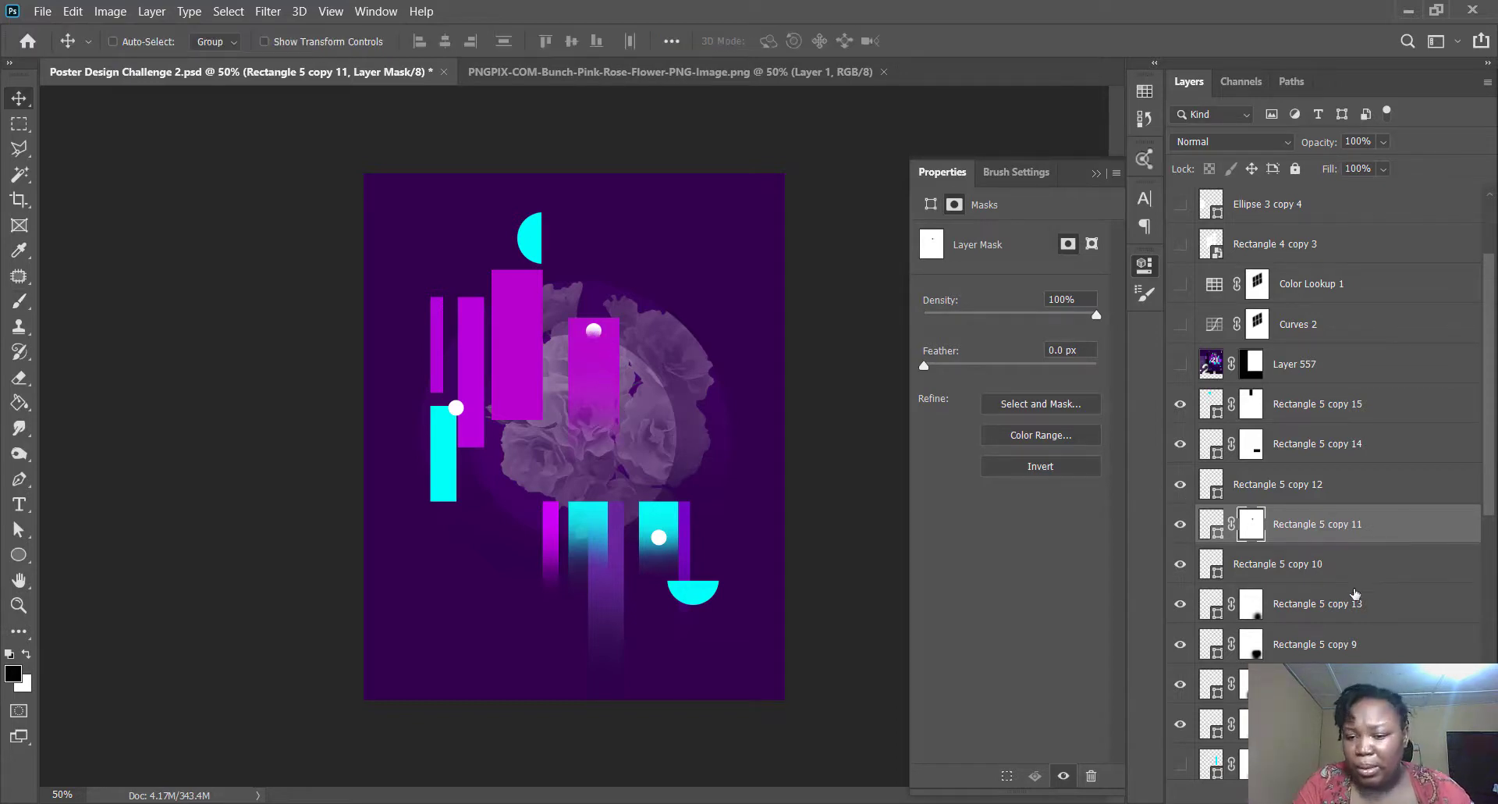
# - Select Rectangle 5 copy 3, the wide magenta bar beside the flower, and compare it with reference Layer 557
pyautogui.scroll(-5, 1355, 593)
pyautogui.click(1276, 523)
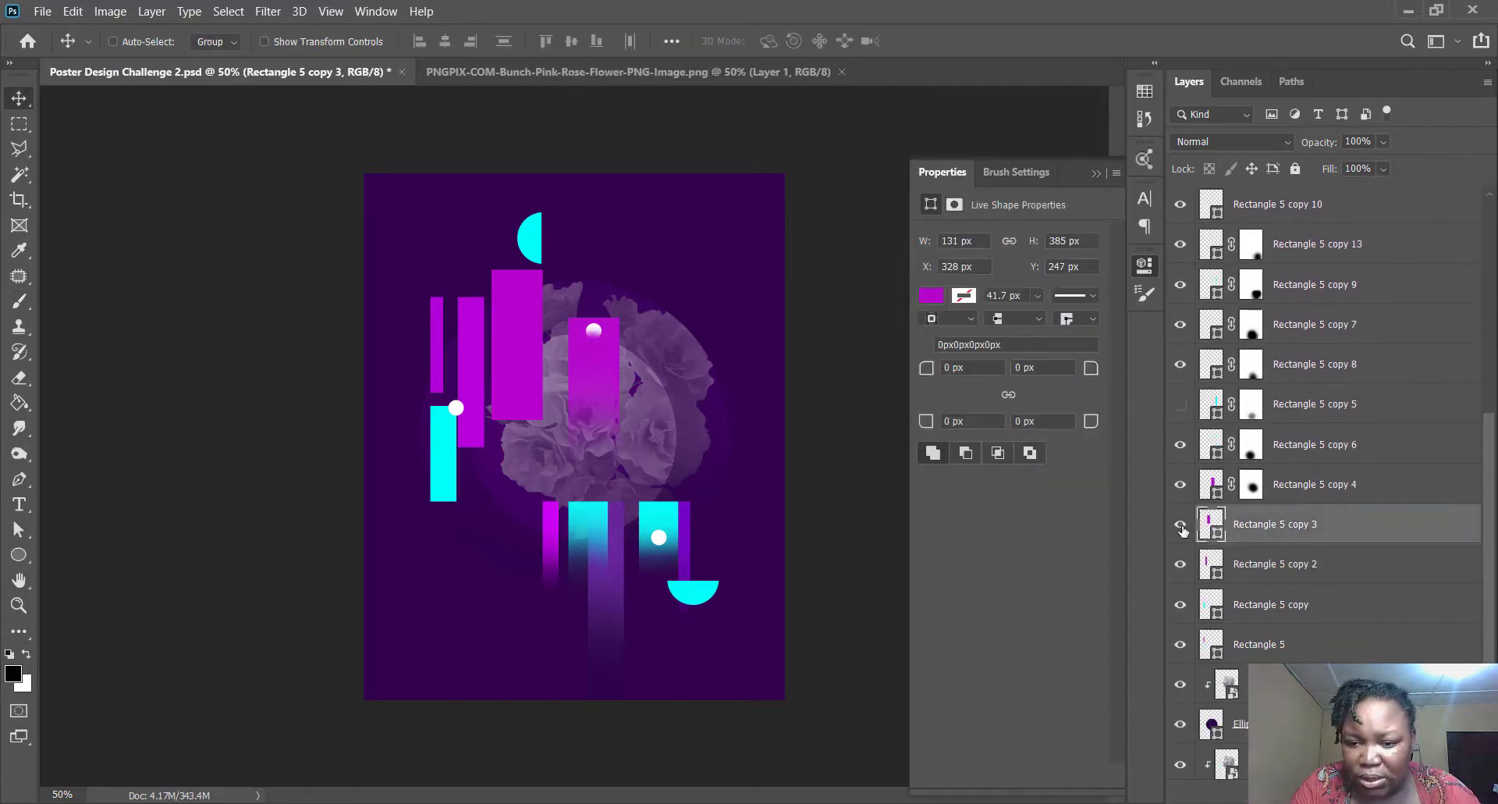
pyautogui.click(1181, 524)
pyautogui.click(1180, 524)
pyautogui.scroll(6, 1209, 444)
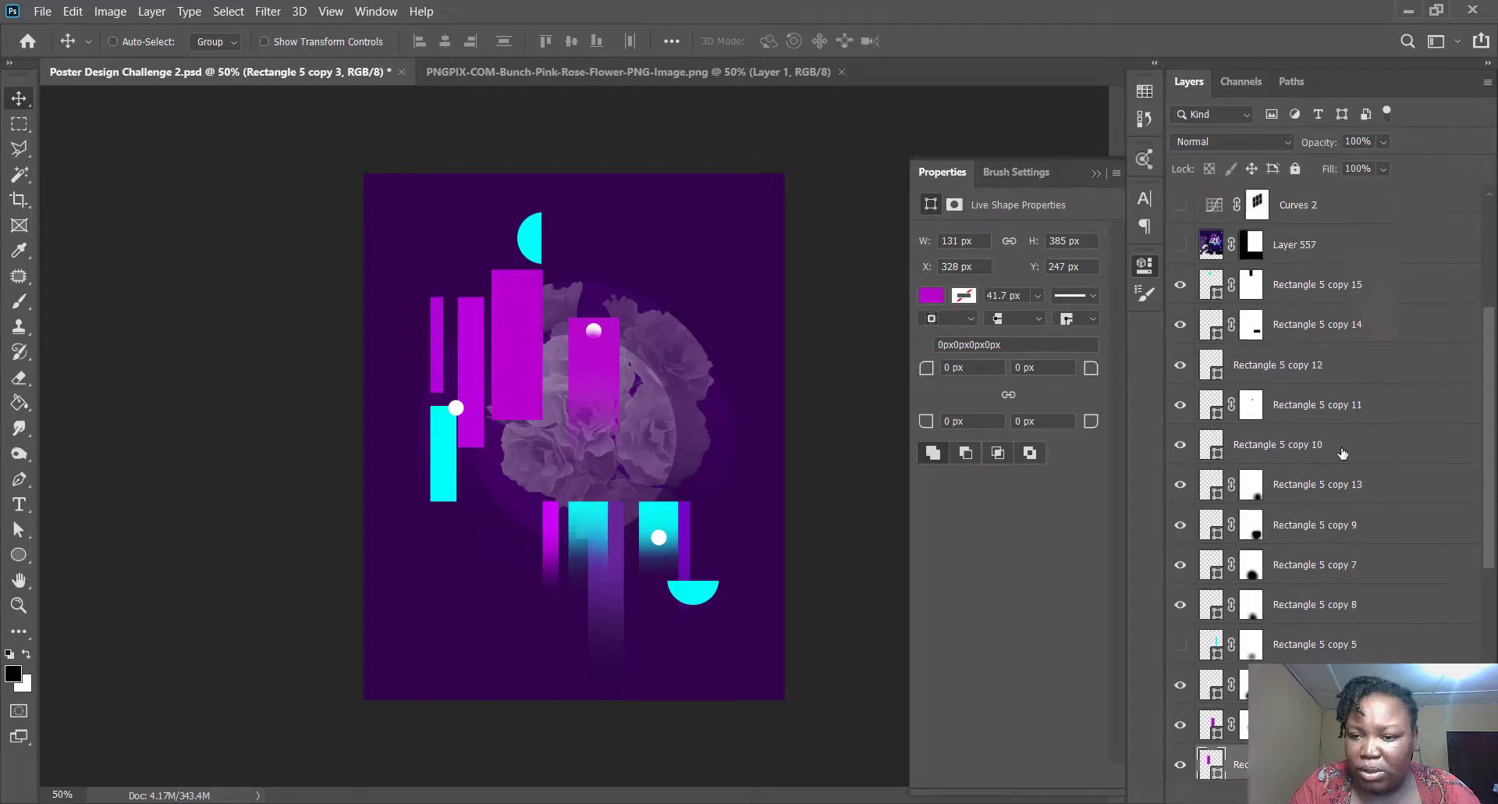
pyautogui.click(1180, 485)
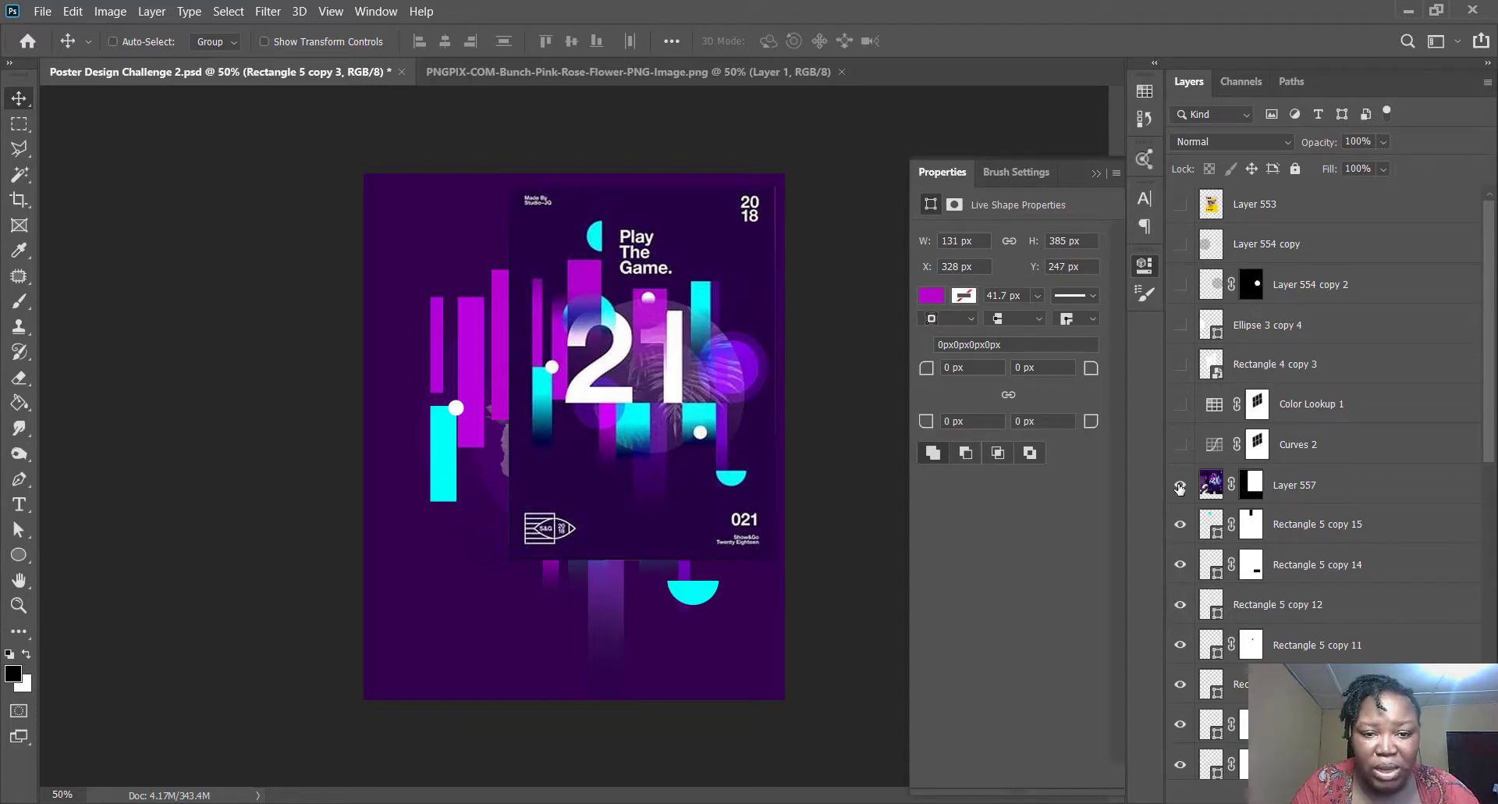
pyautogui.click(1180, 487)
pyautogui.scroll(-6, 1254, 561)
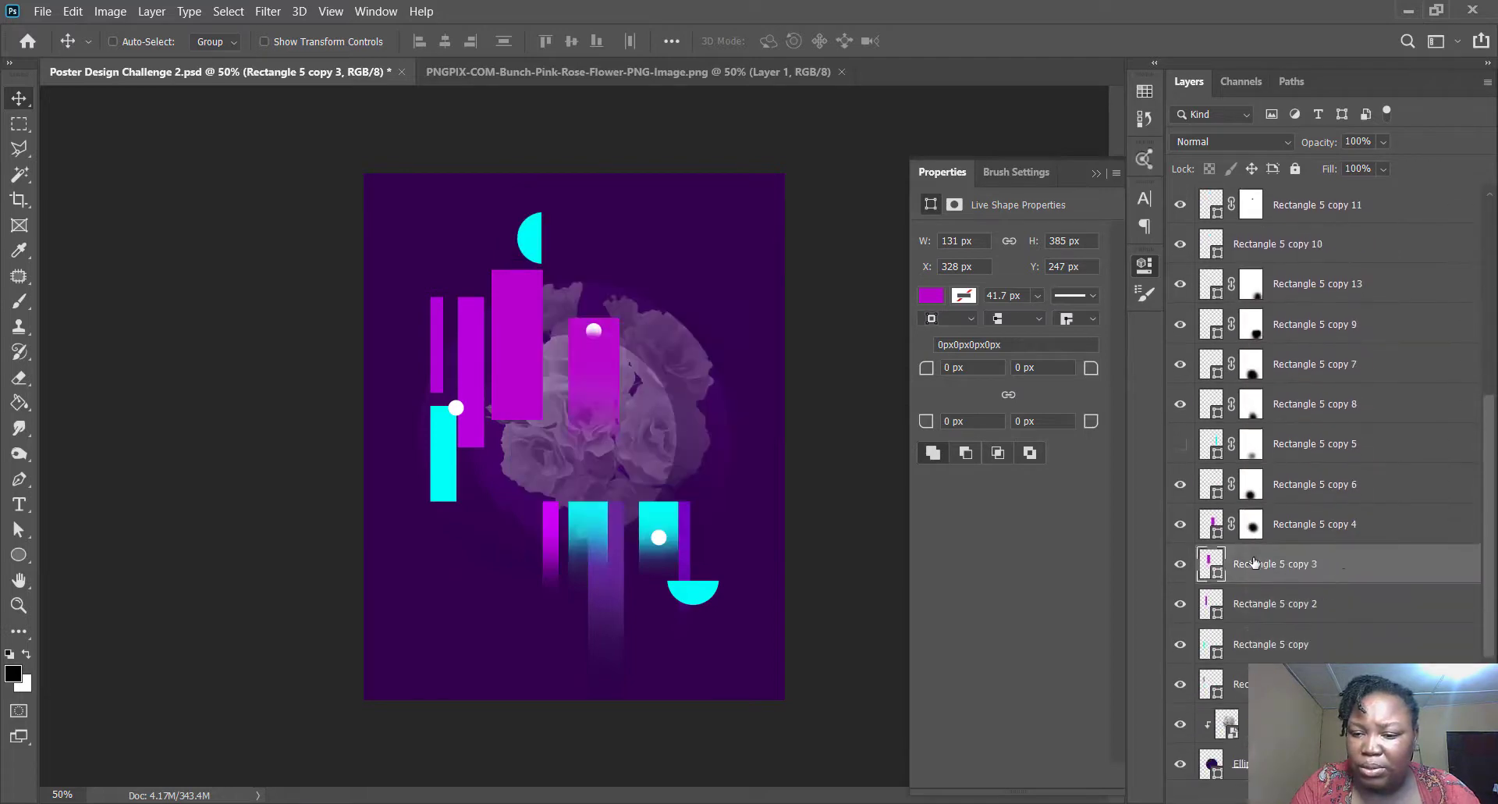
# - Add a layer mask to Rectangle 5 copy 3 and fade the wide magenta bar's lower part with a soft 400 px black brush at 70% opacity
pyautogui.click(1304, 792)
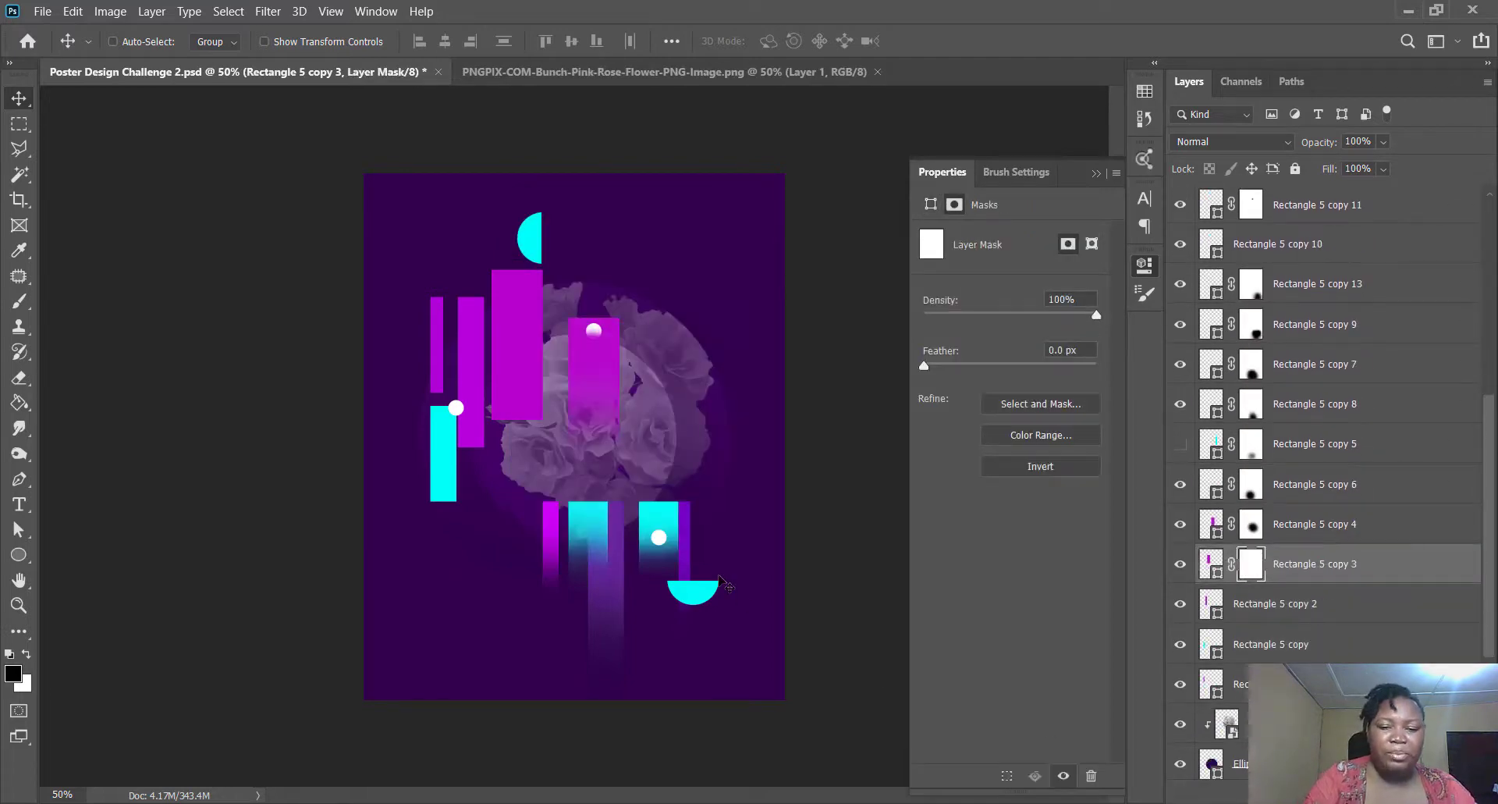
pyautogui.press('b')
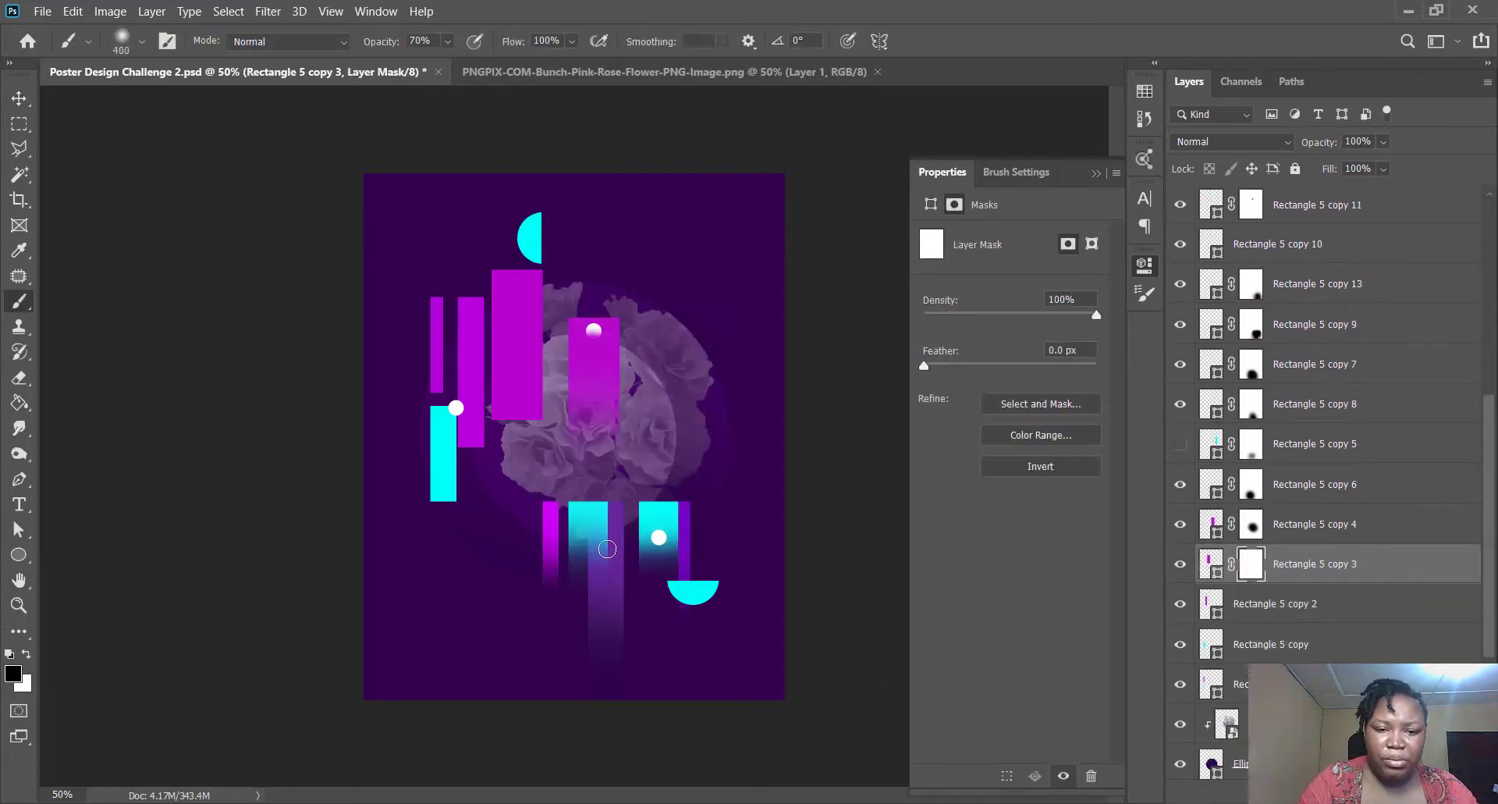
pyautogui.click(525, 437)
pyautogui.click(504, 440)
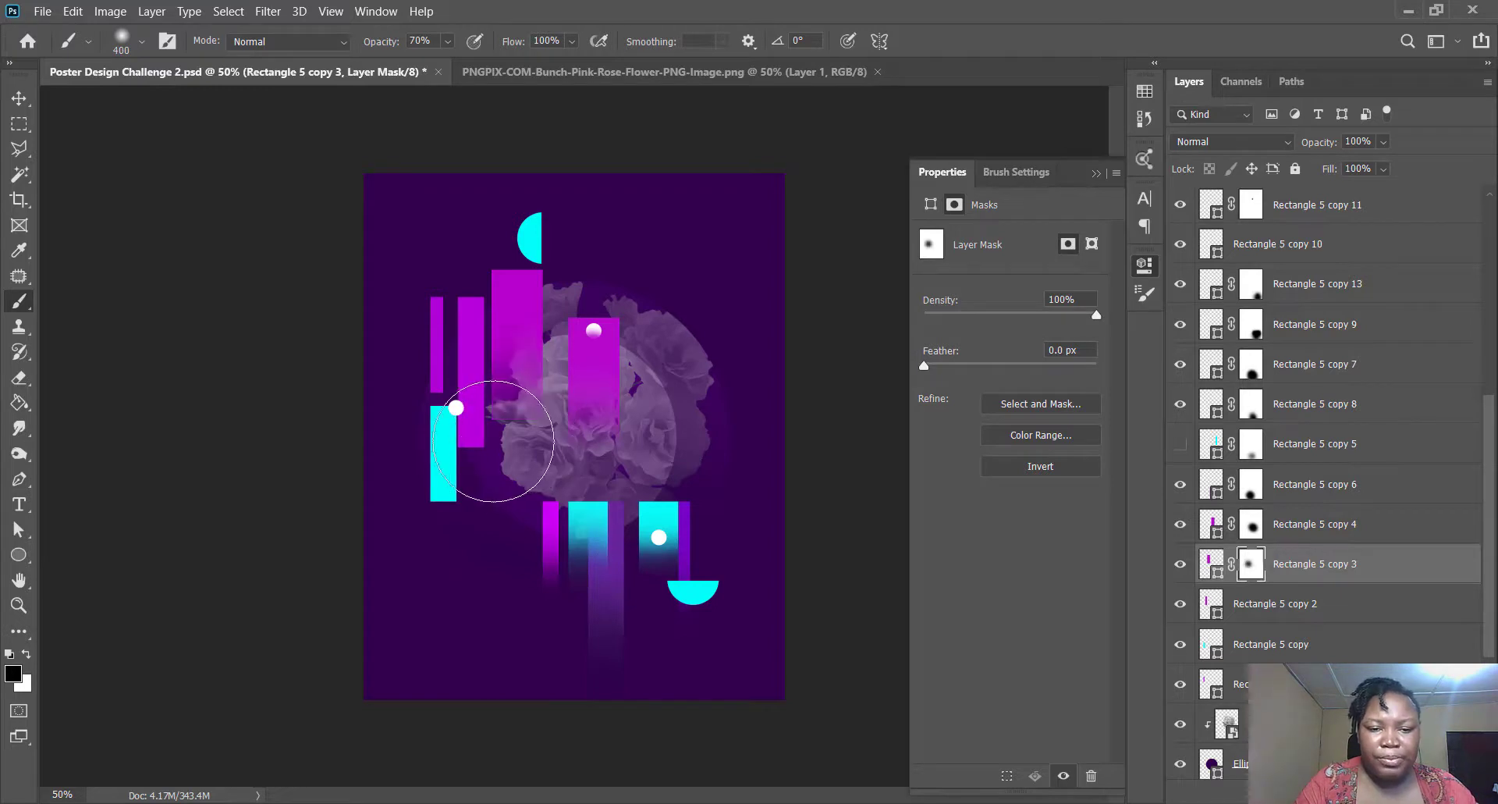
pyautogui.click(502, 446)
pyautogui.click(549, 444)
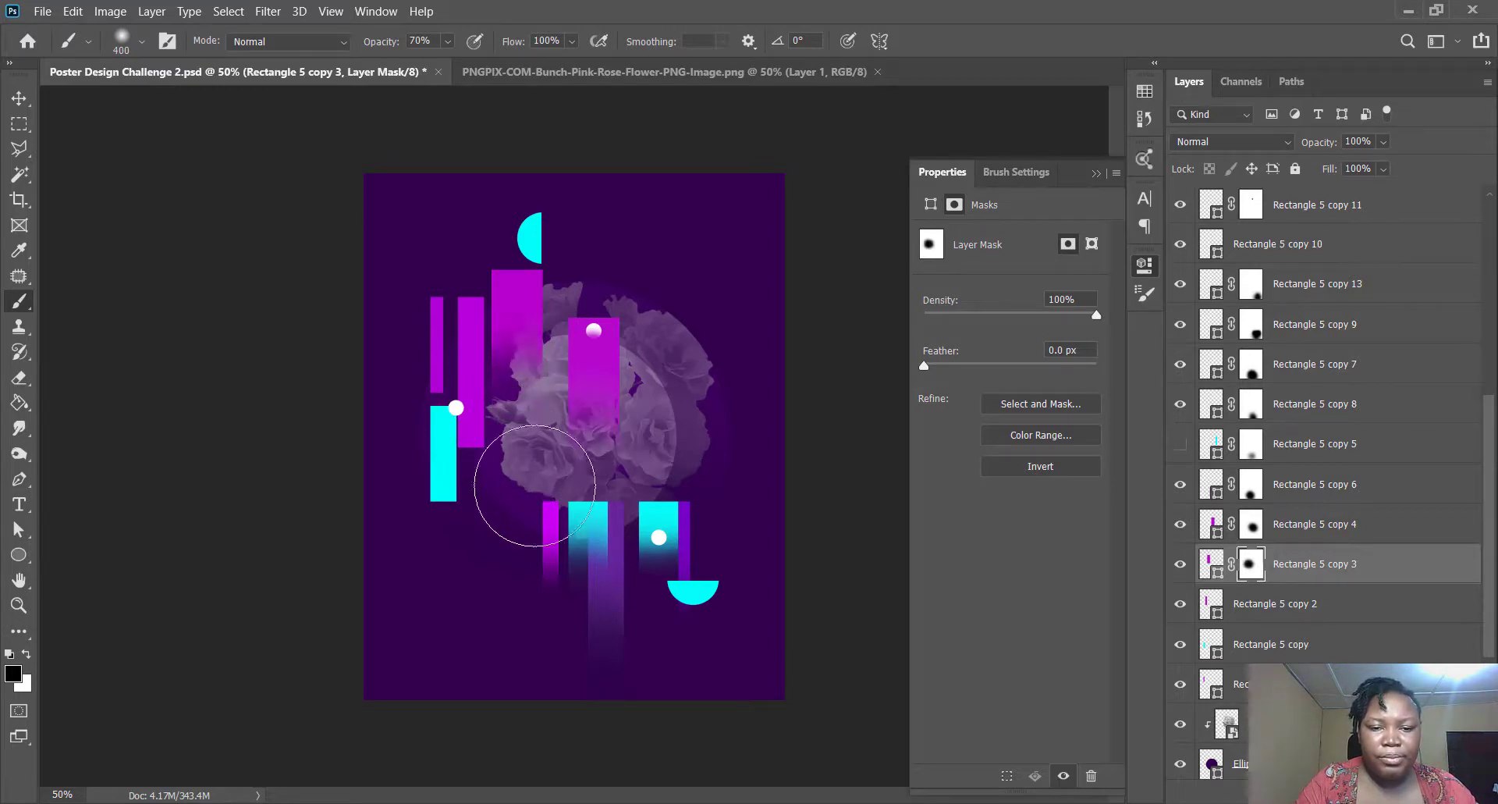
# - Compare Rectangle 5 copy 2 with reference Layer 557, then mask it and fade its upper part with the 400 px black brush
pyautogui.click(1252, 607)
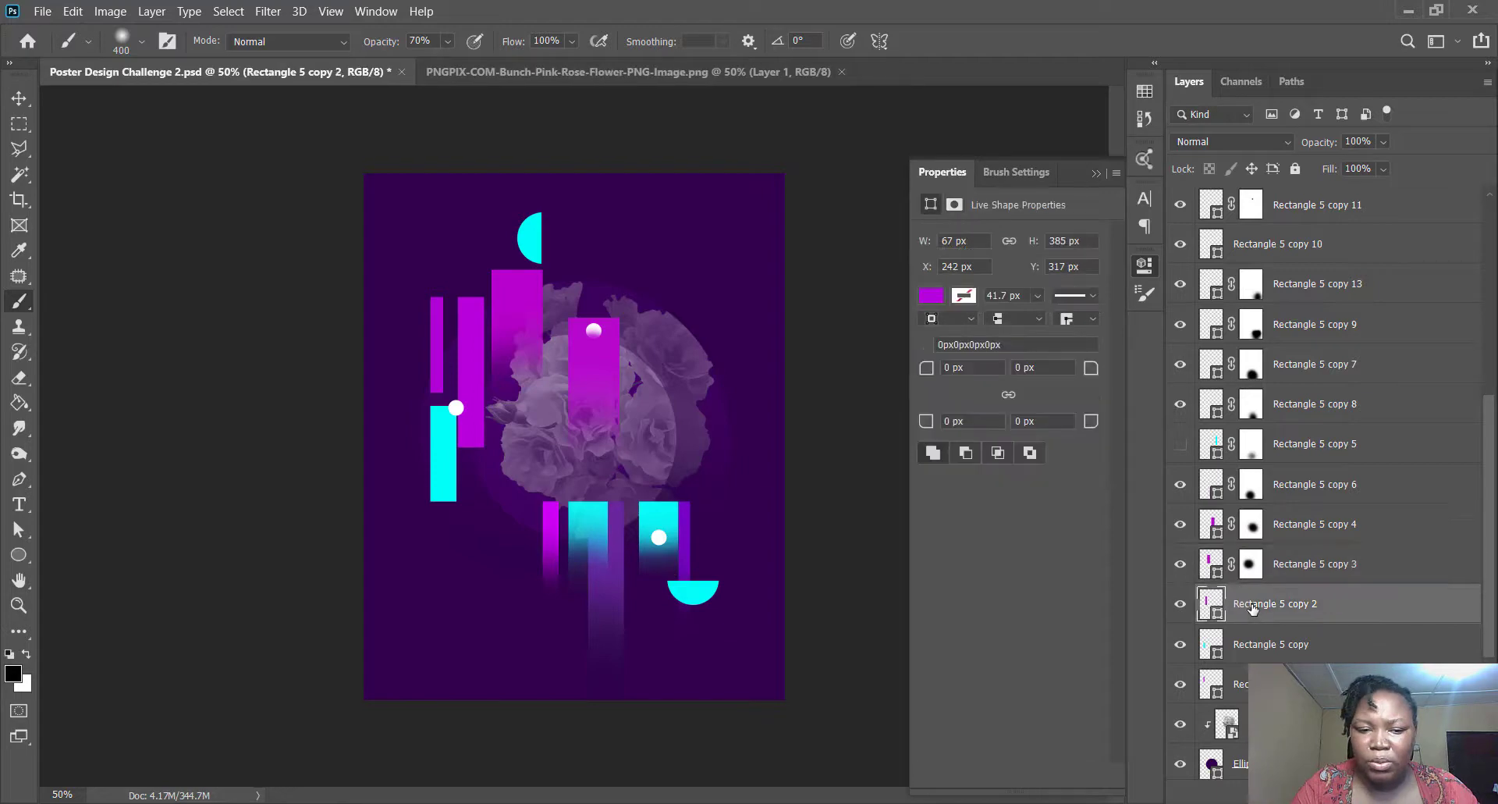
pyautogui.scroll(5, 1248, 601)
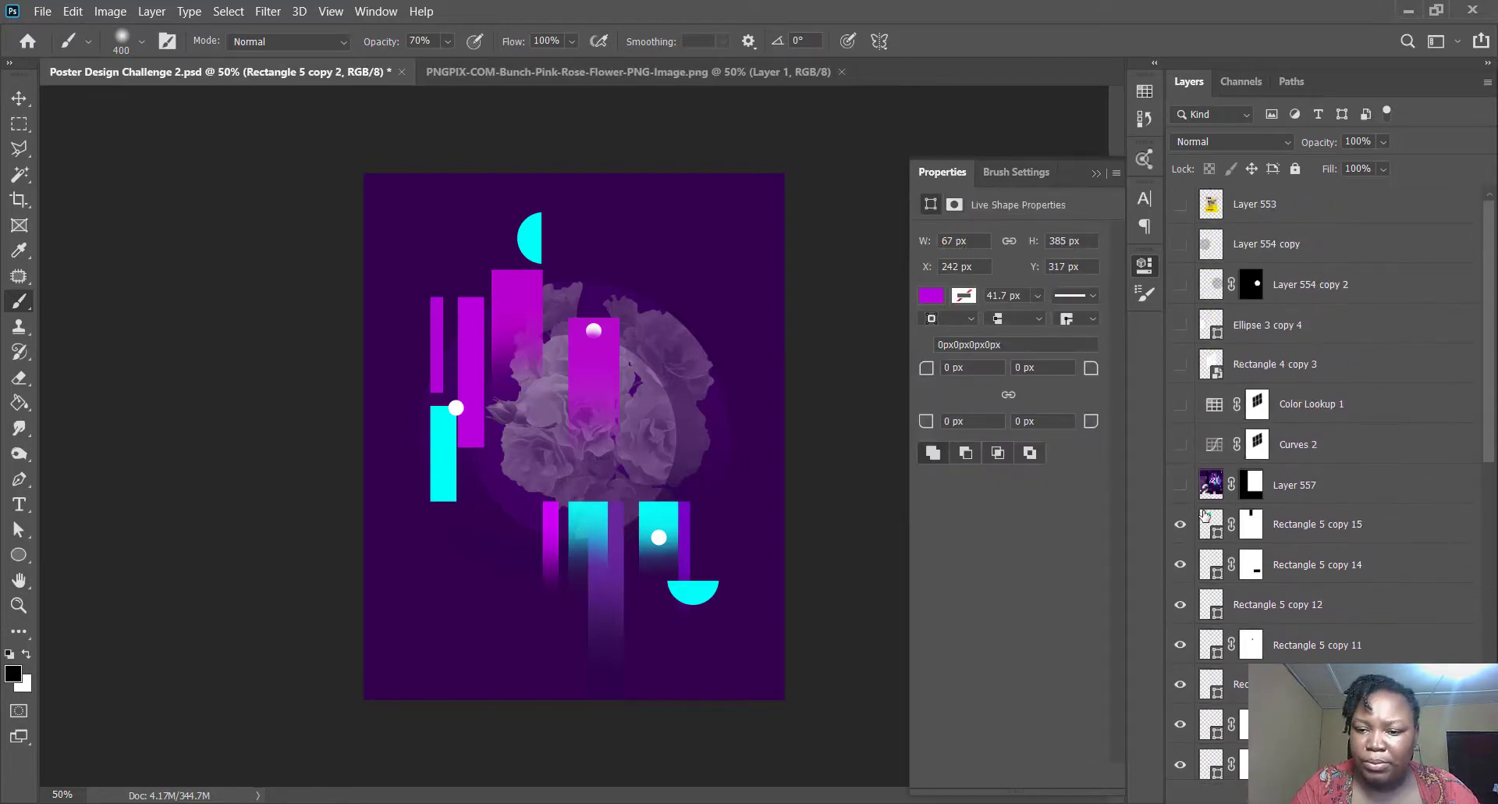
pyautogui.click(1180, 487)
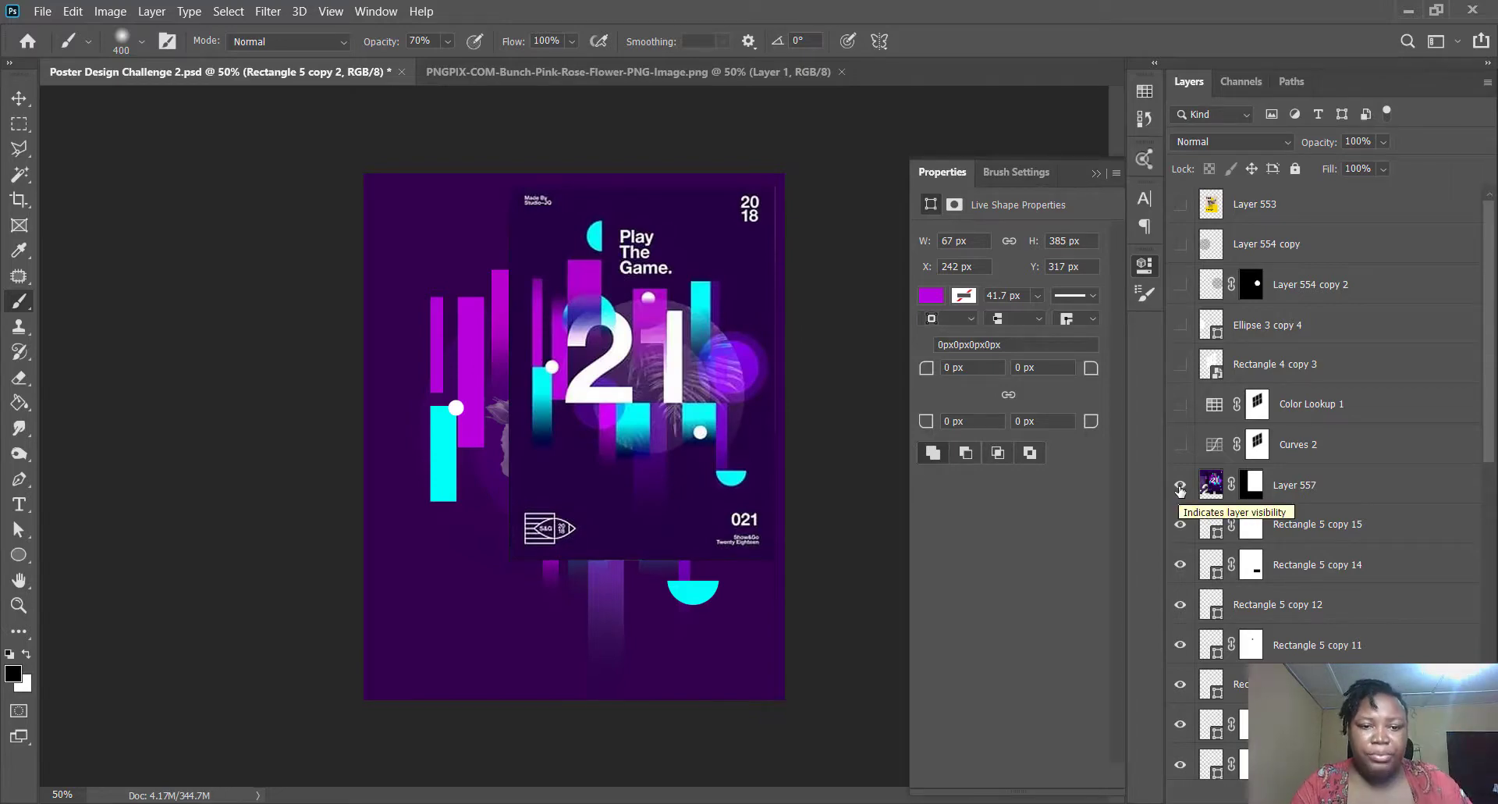
pyautogui.click(1179, 487)
pyautogui.scroll(-6, 1330, 604)
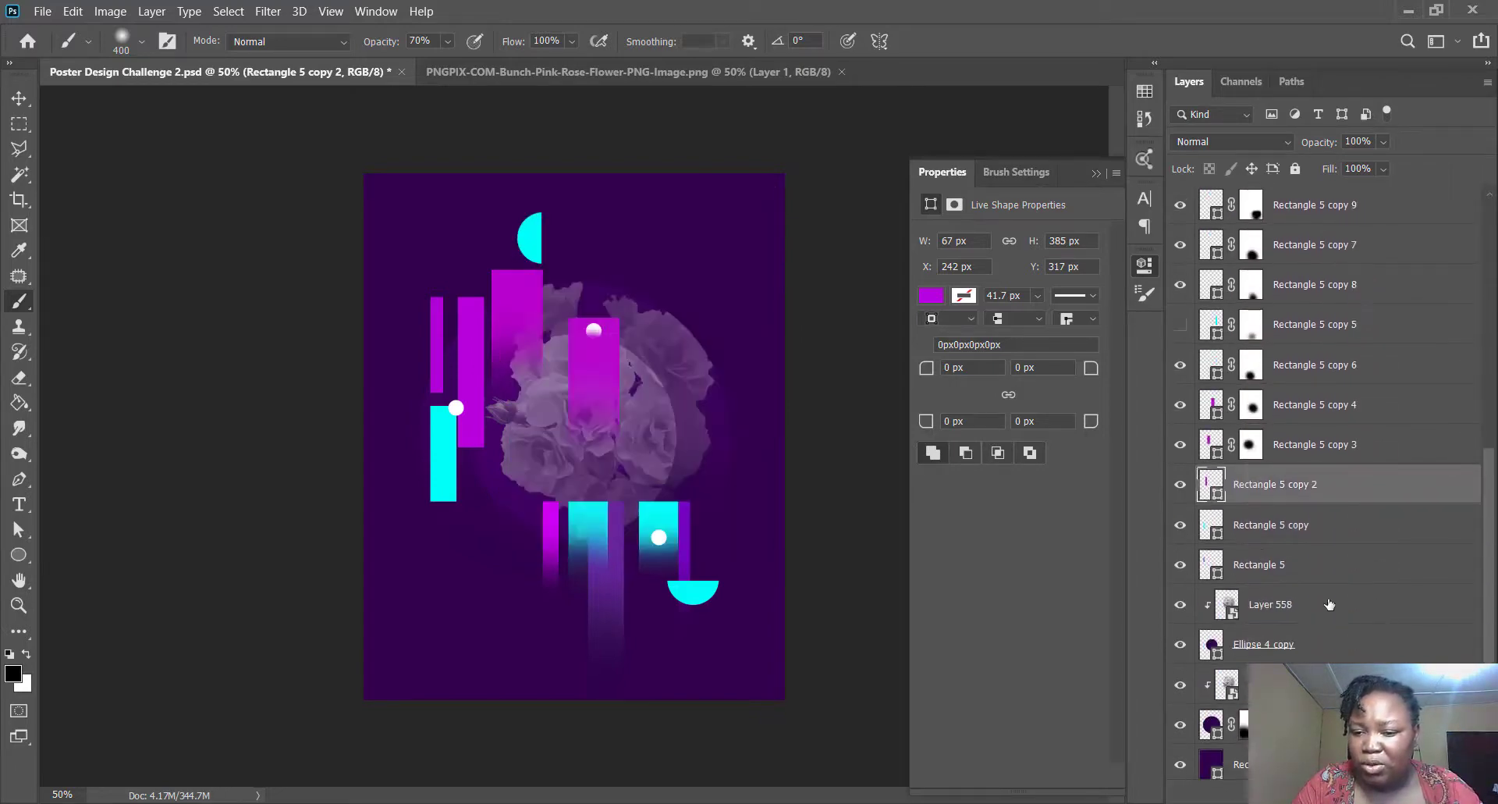
pyautogui.click(1304, 792)
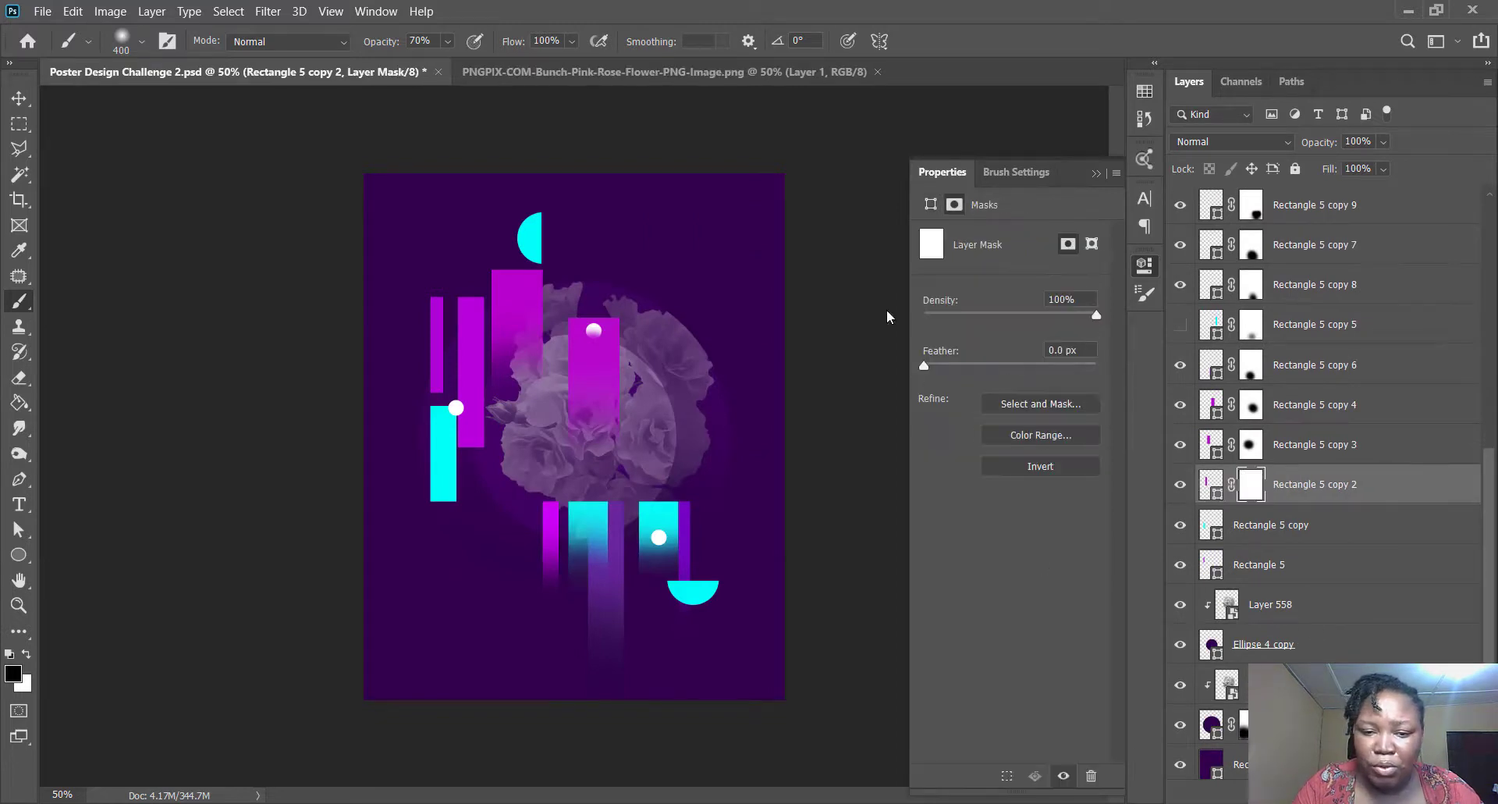
pyautogui.click(463, 278)
pyautogui.click(465, 261)
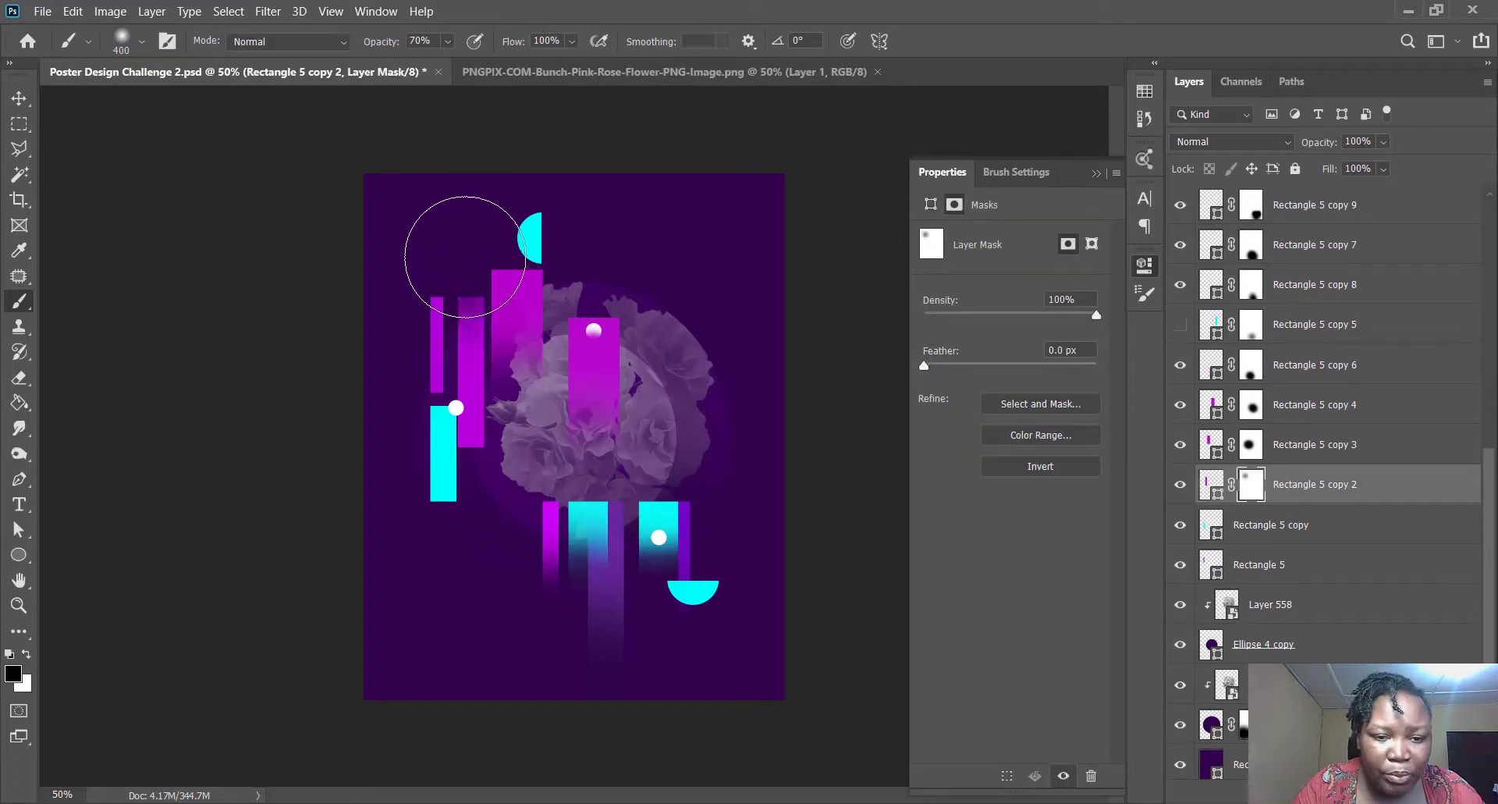
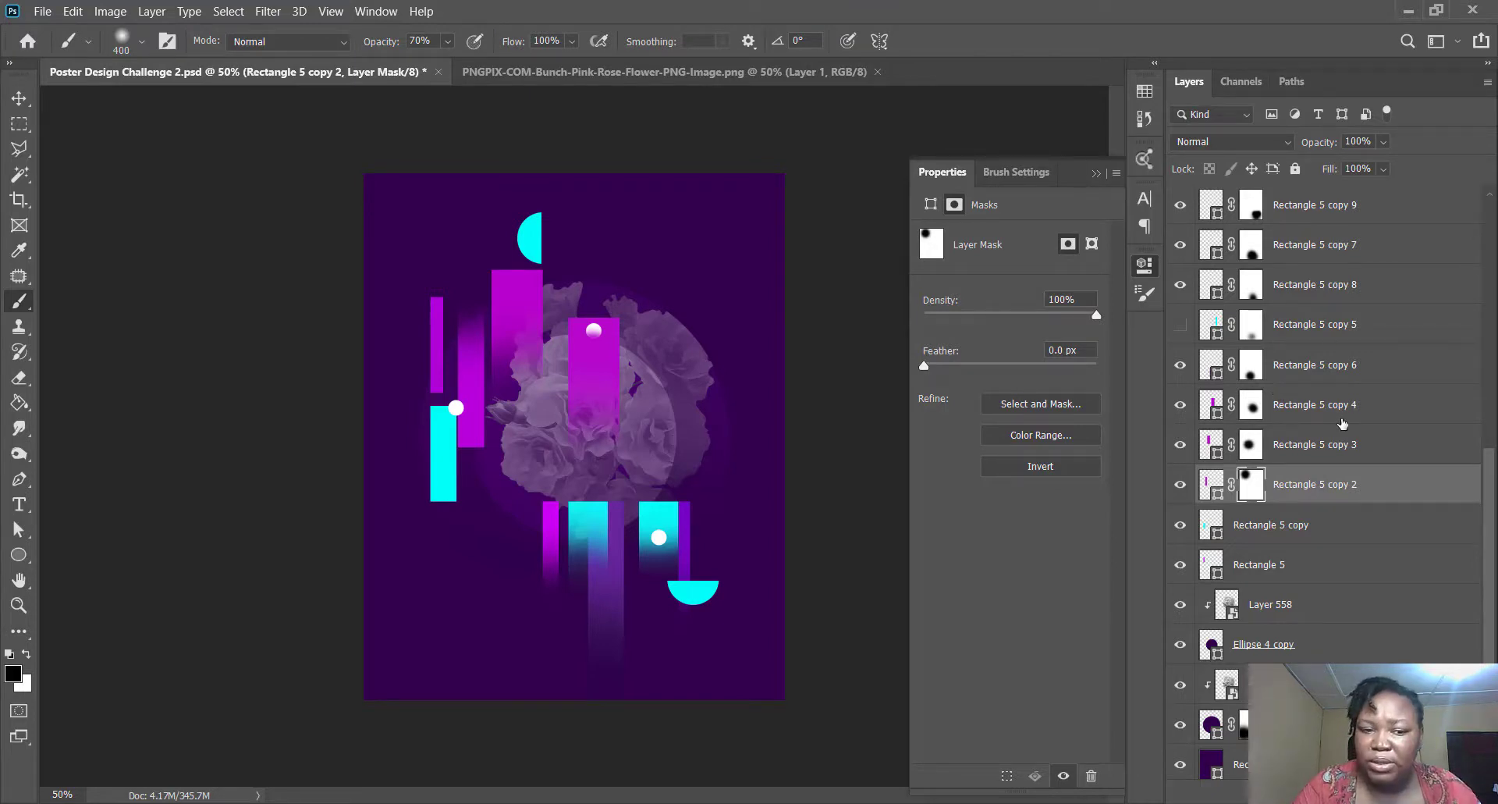
# - Compare the faded bars with the reference poster by toggling the visibility of Layer 557
pyautogui.scroll(2, 1342, 424)
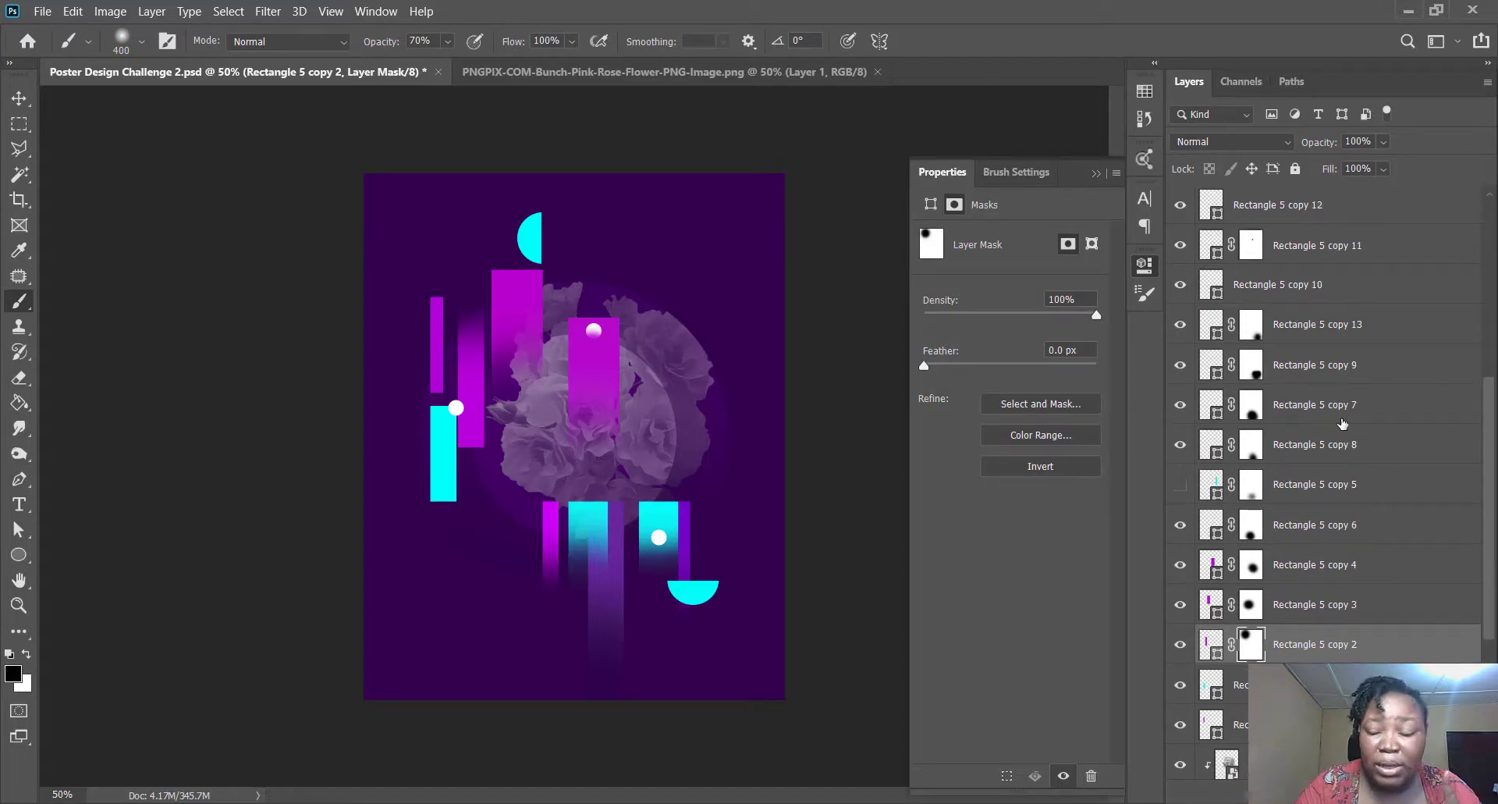
pyautogui.scroll(4, 1342, 424)
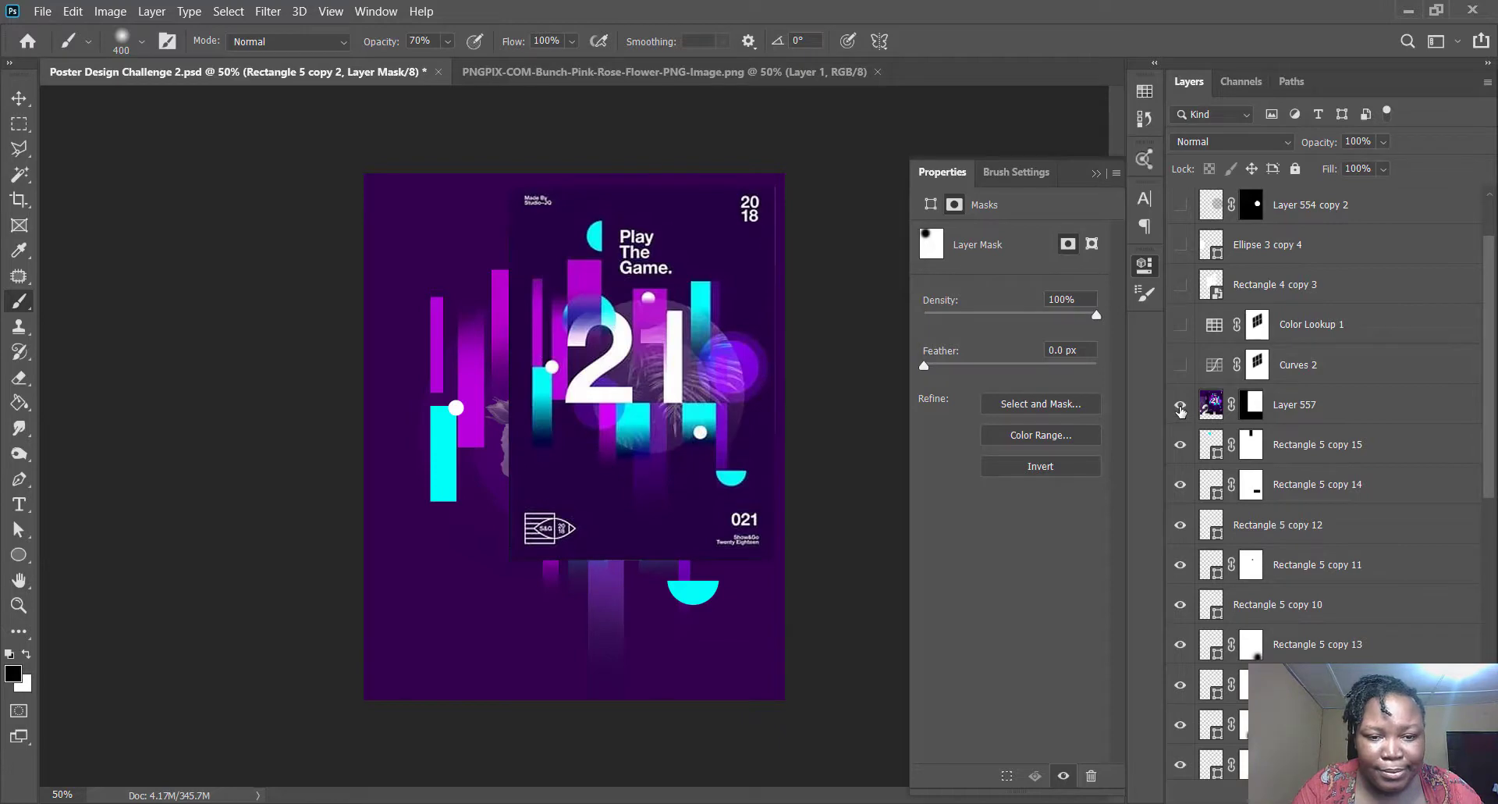
pyautogui.click(1180, 405)
pyautogui.scroll(-4, 1325, 505)
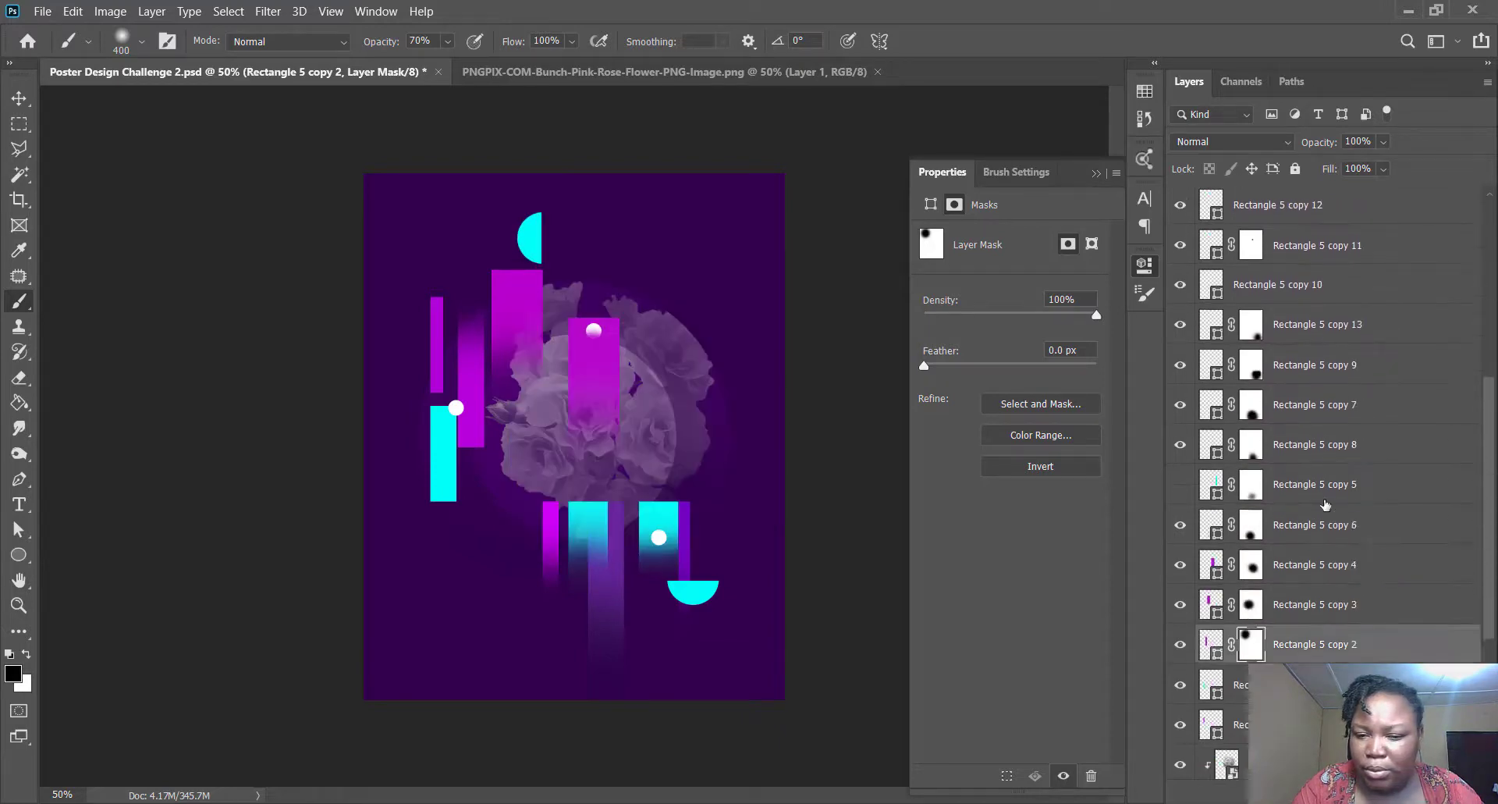
pyautogui.scroll(4, 1325, 505)
pyautogui.click(1180, 485)
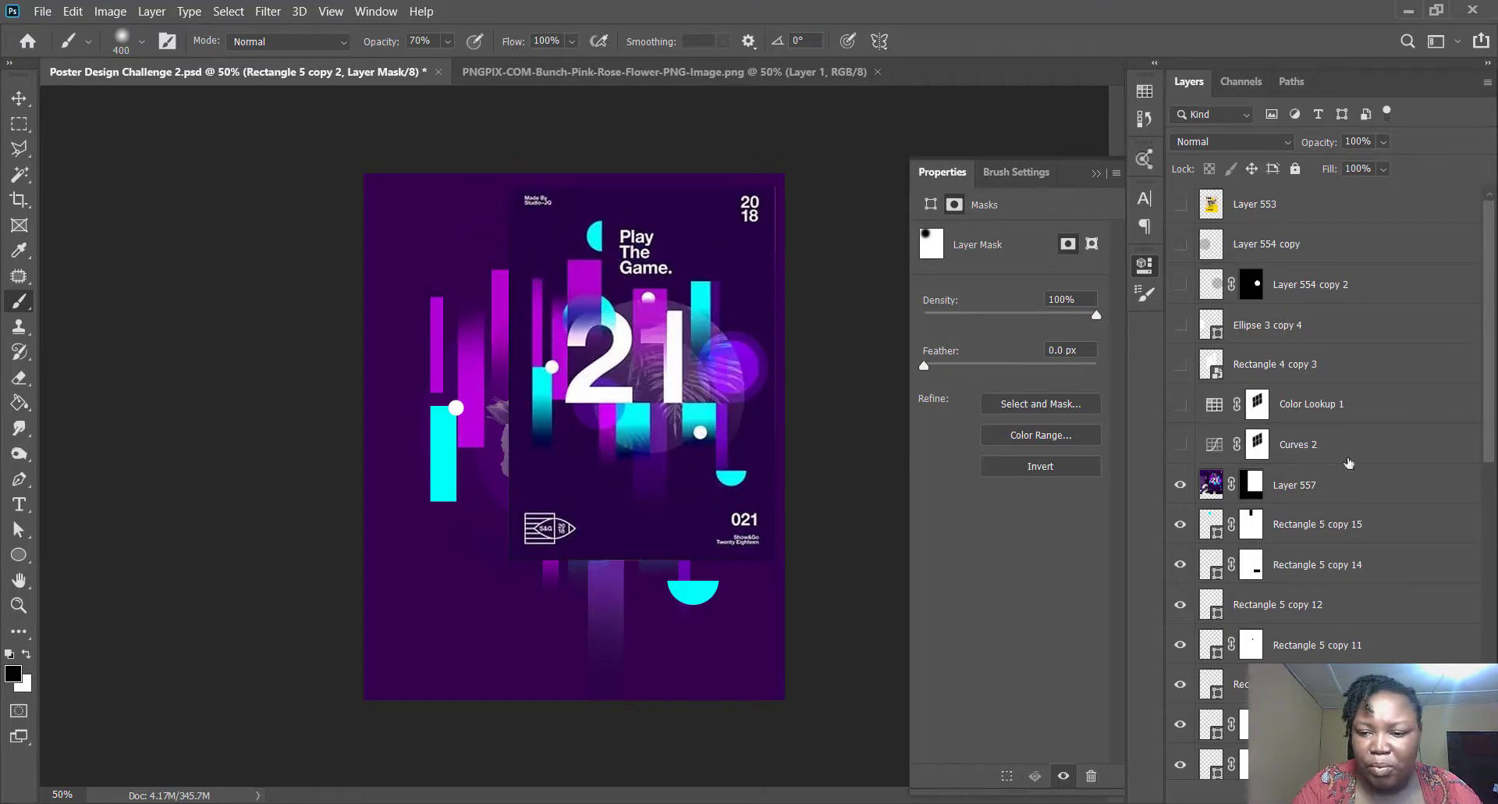
pyautogui.click(1180, 485)
pyautogui.scroll(-2, 1326, 507)
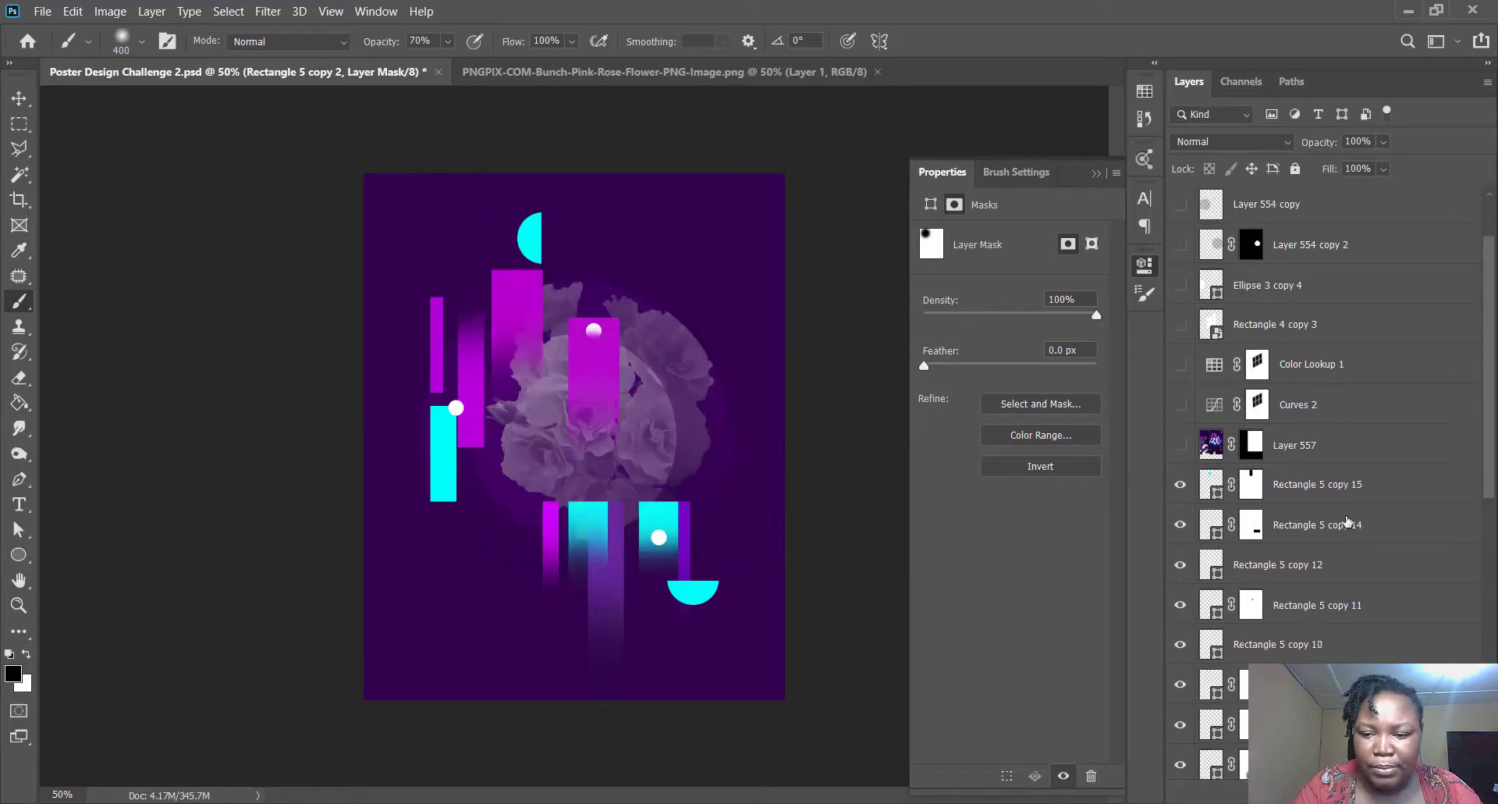
pyautogui.scroll(1, 1347, 522)
# - With reference Layer 557 shown, add a layer mask to Rectangle 5 copy and fade the cyan bar's lower part with the 400 px black brush
pyautogui.click(1180, 363)
pyautogui.scroll(-5, 1335, 437)
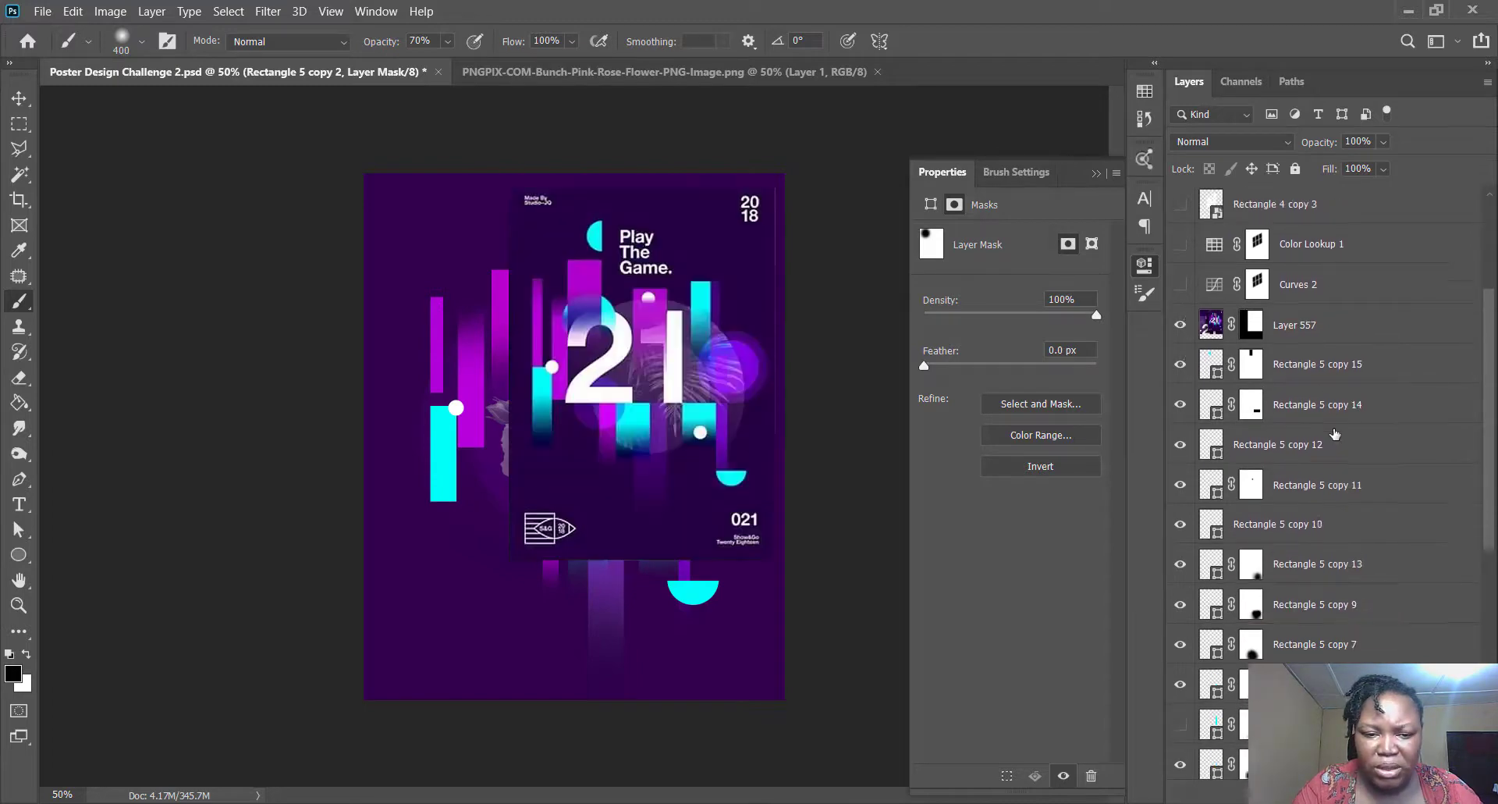
pyautogui.scroll(-1, 1334, 434)
pyautogui.click(1248, 497)
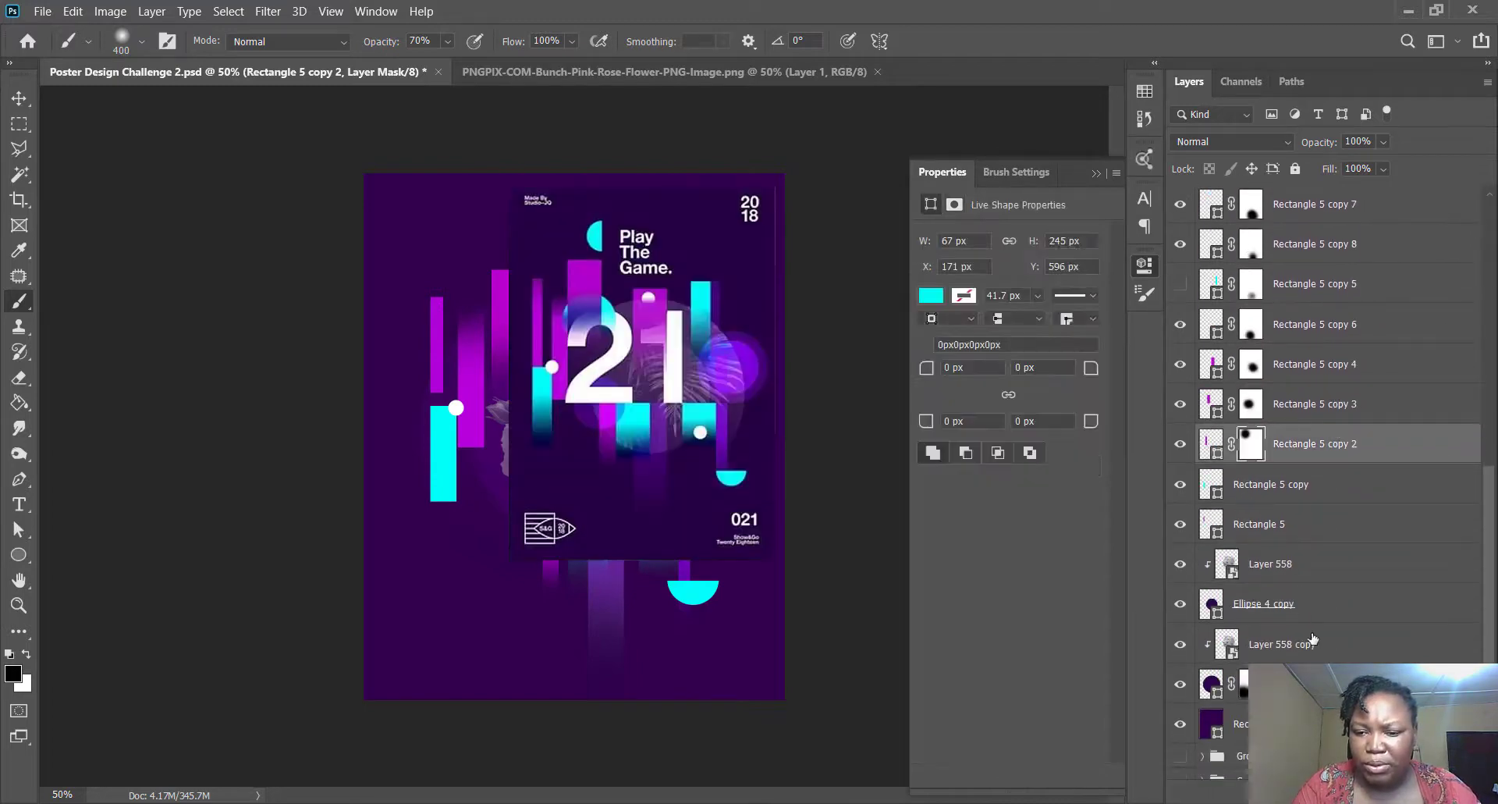
pyautogui.click(1305, 793)
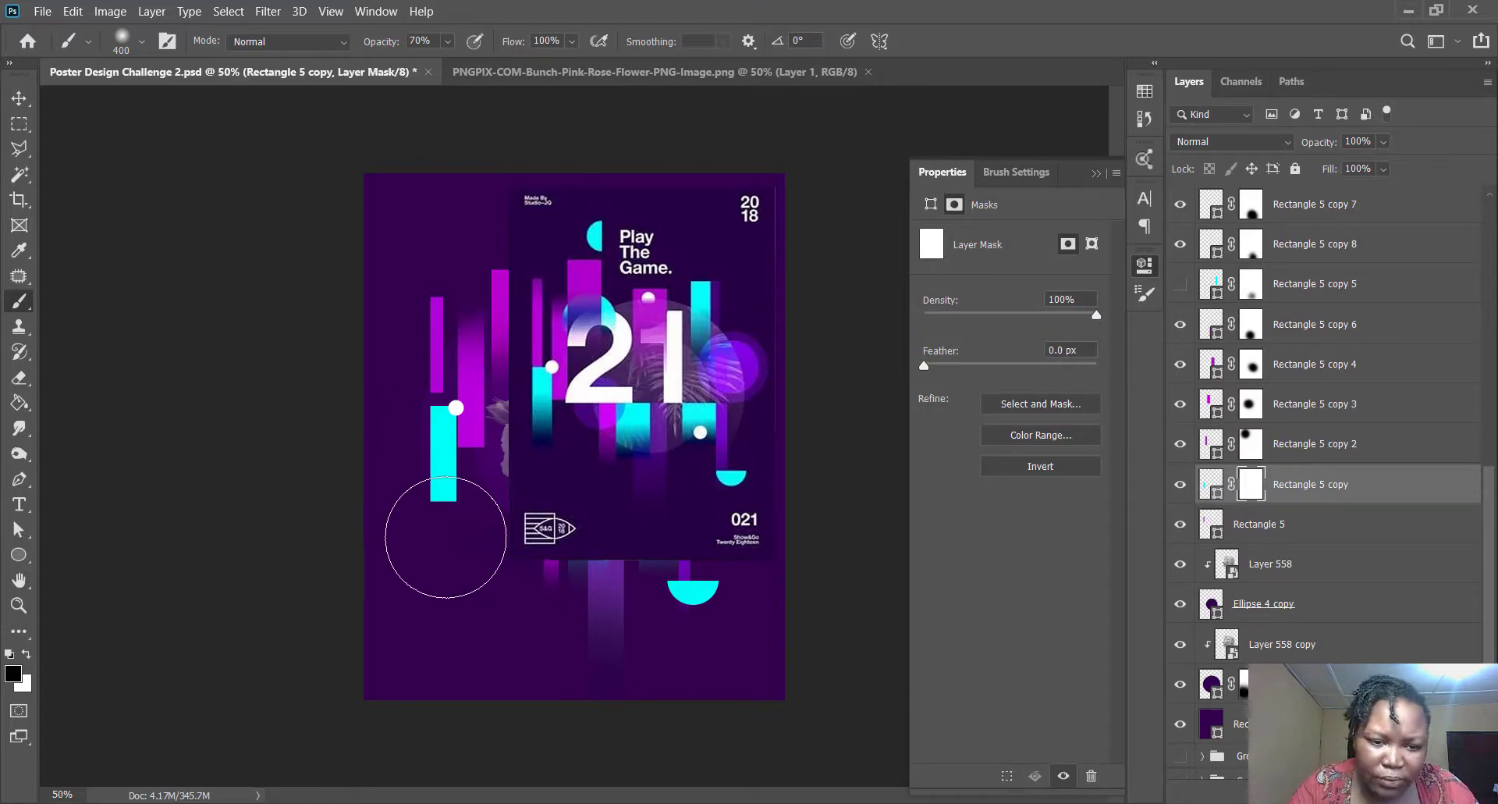
pyautogui.click(428, 537)
pyautogui.click(442, 547)
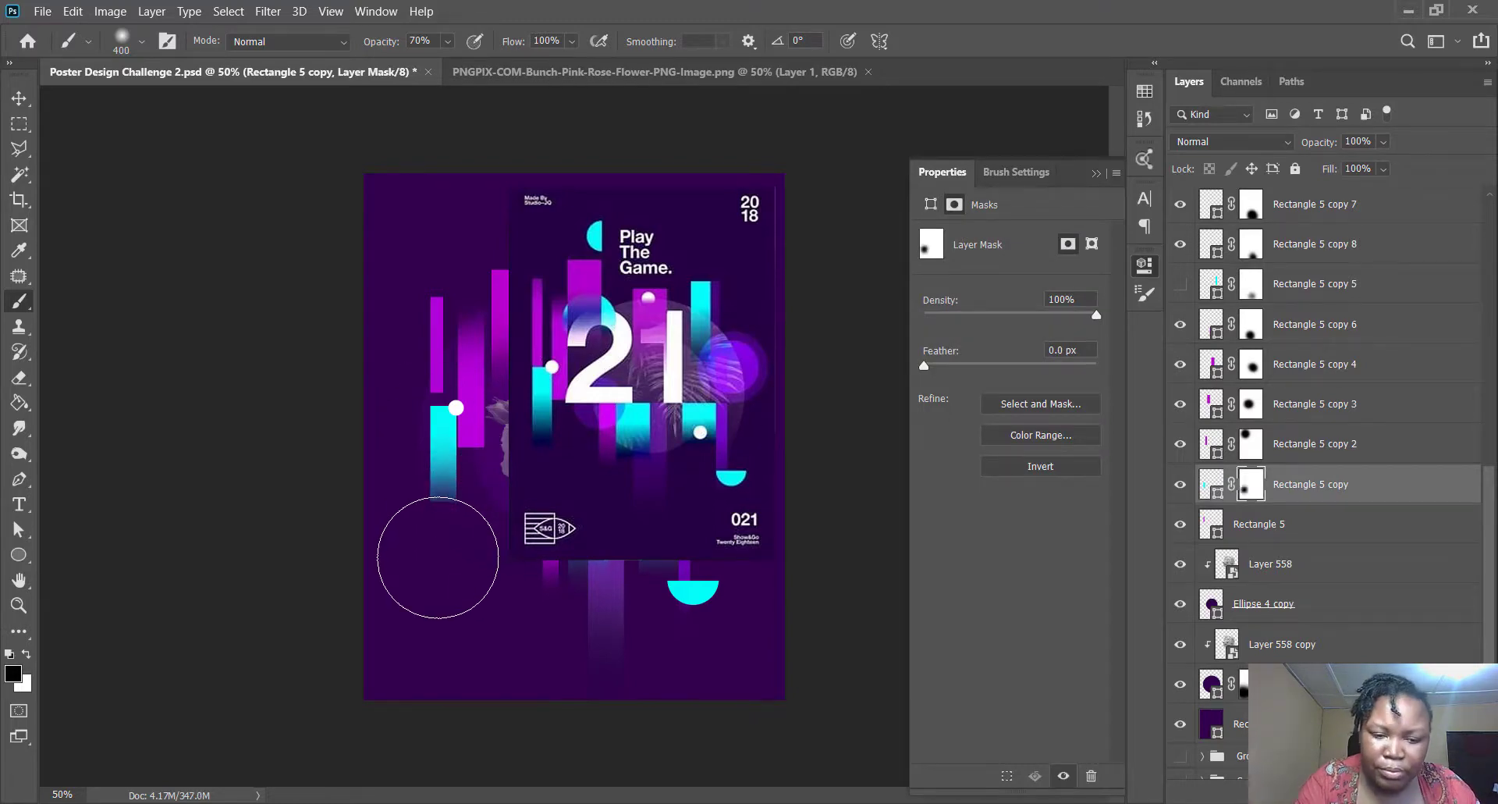
# - Reduce the brush size to 250 px, add a layer mask to Rectangle 5, and fade the narrow magenta bar's upper part in black
pyautogui.press('[')
pyautogui.press('[')
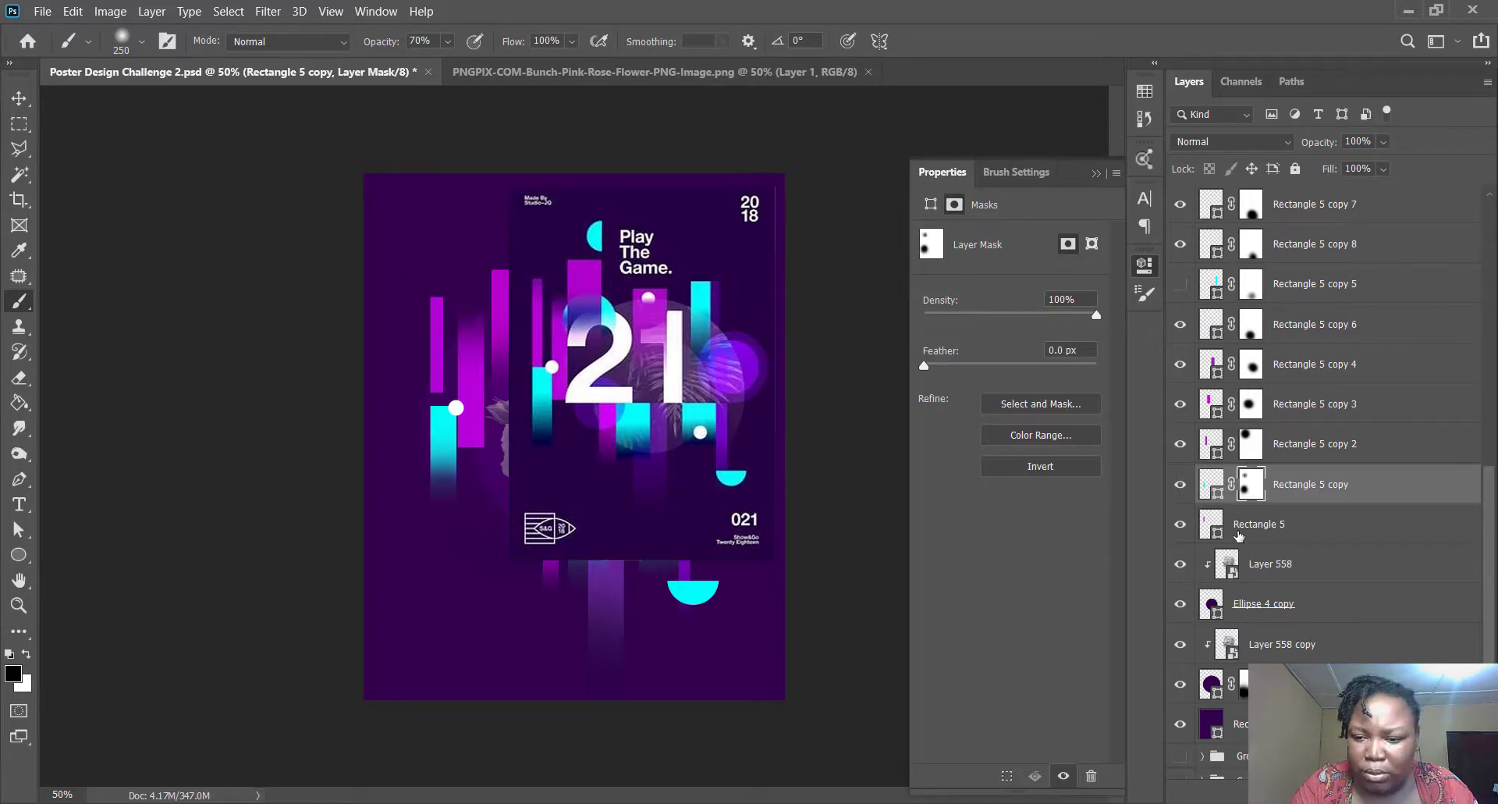
pyautogui.click(1279, 525)
pyautogui.click(1304, 791)
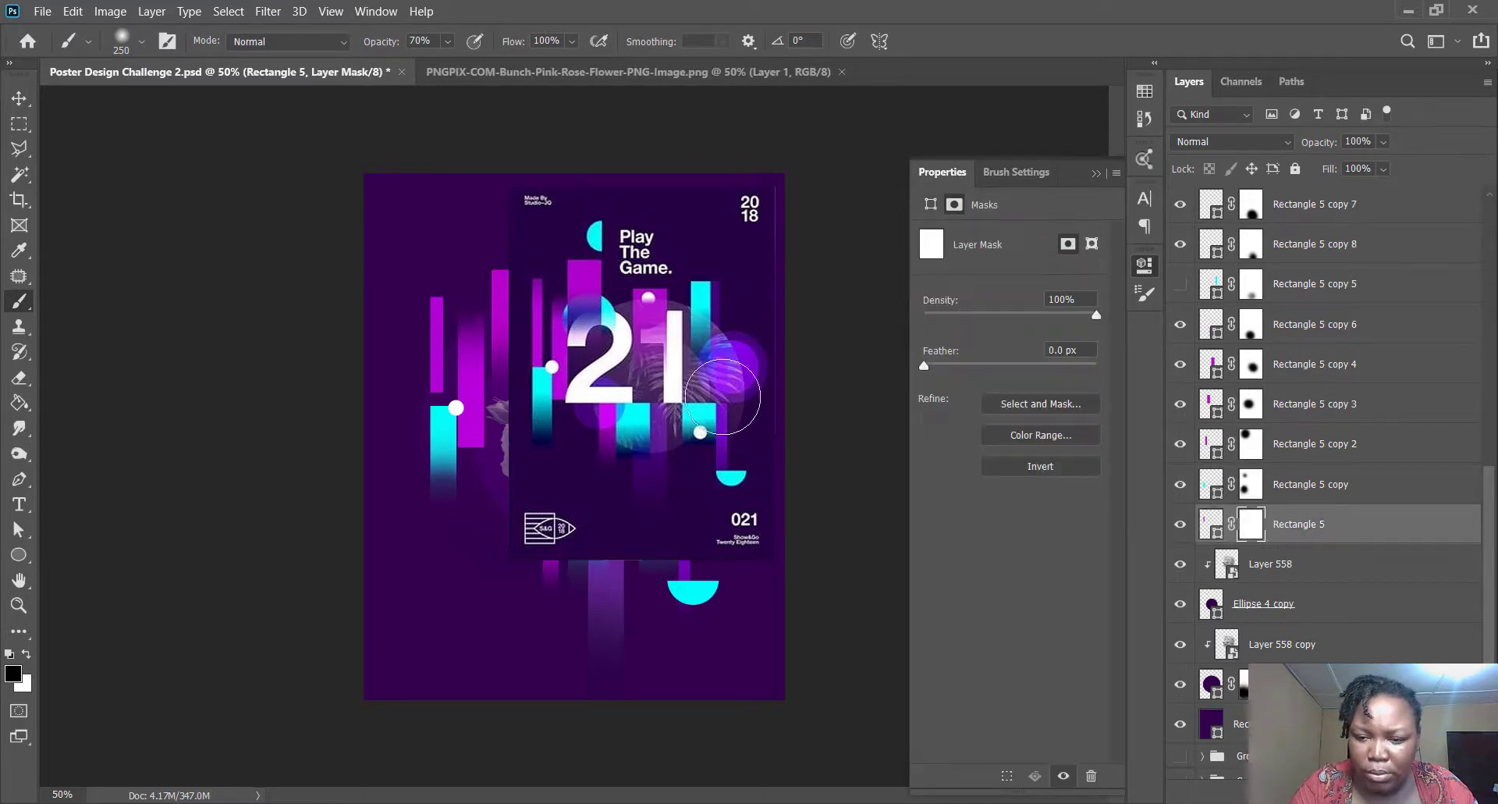
pyautogui.click(454, 284)
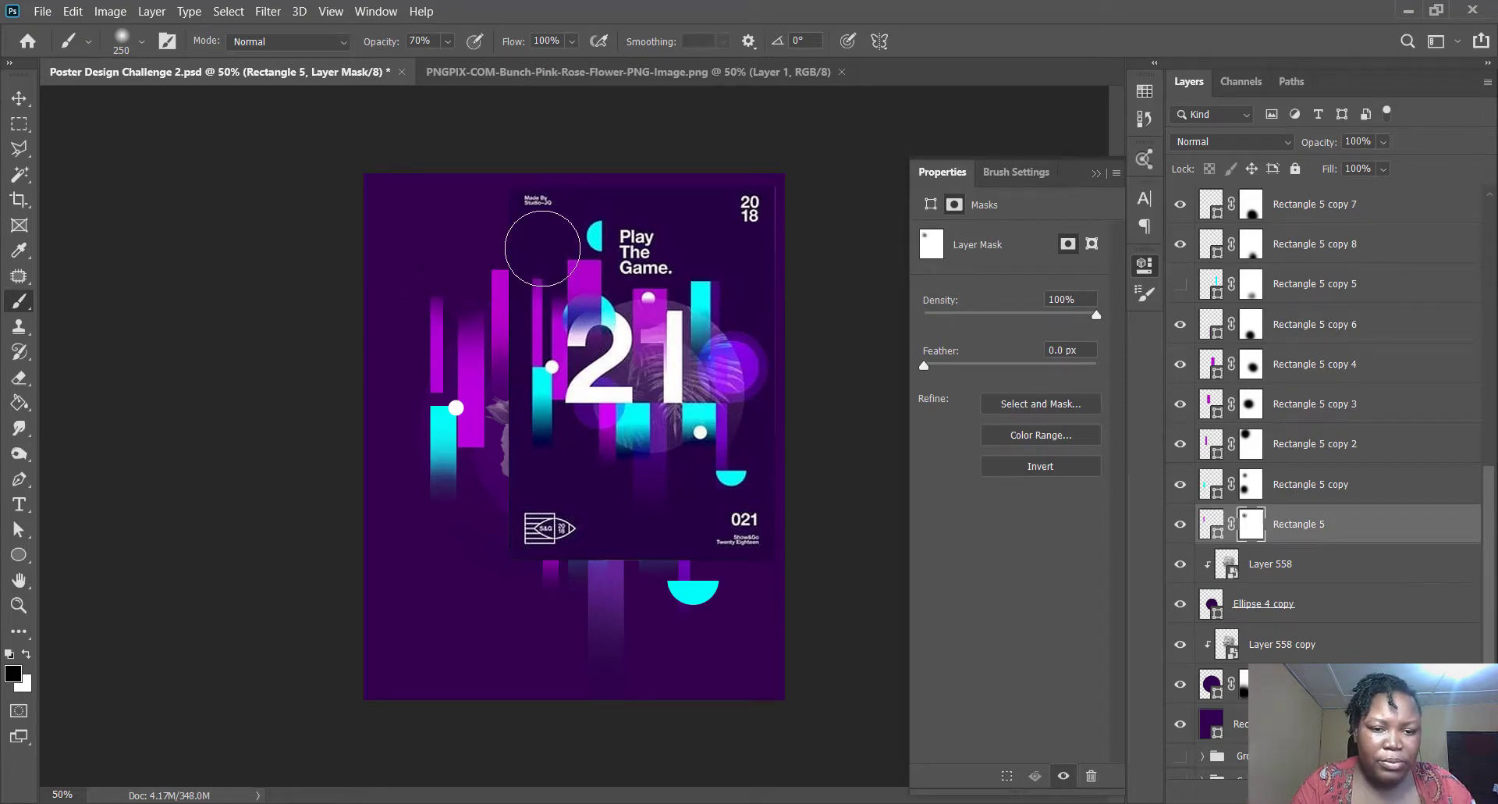
pyautogui.press('v')
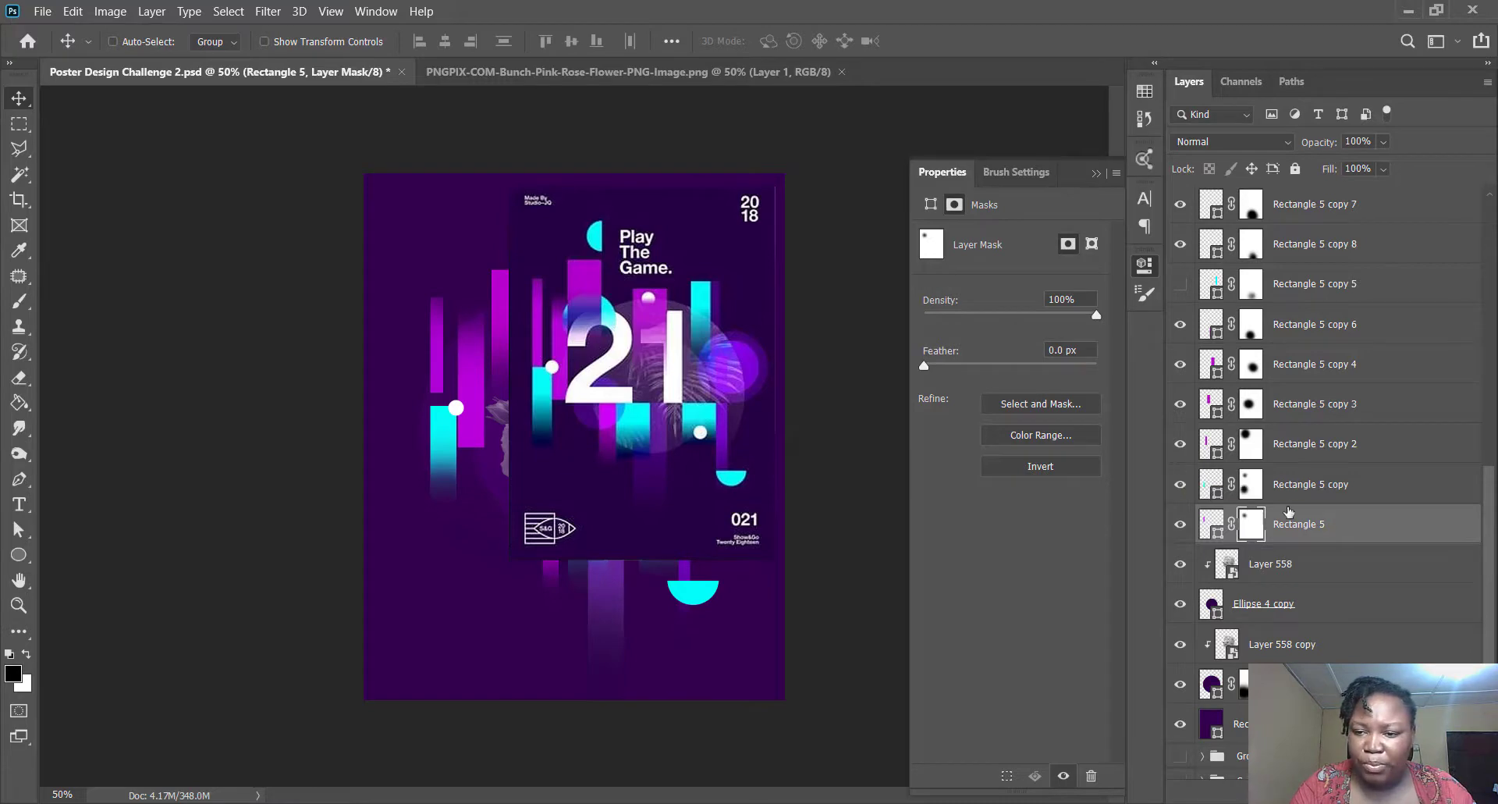
pyautogui.scroll(5, 1288, 516)
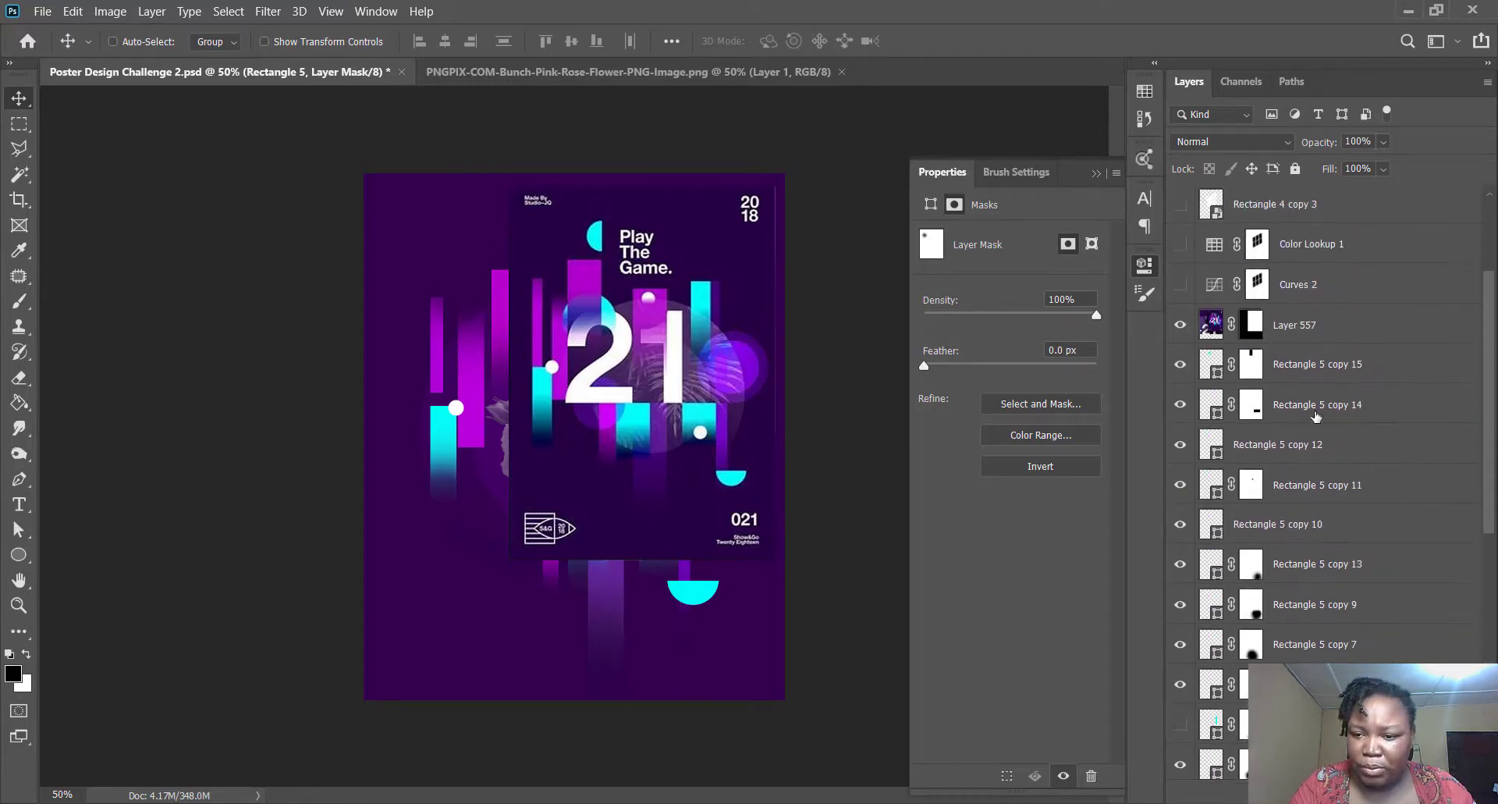
# - Duplicate the upper cyan half-circle layer, Rectangle 5 copy 15
pyautogui.click(1297, 367)
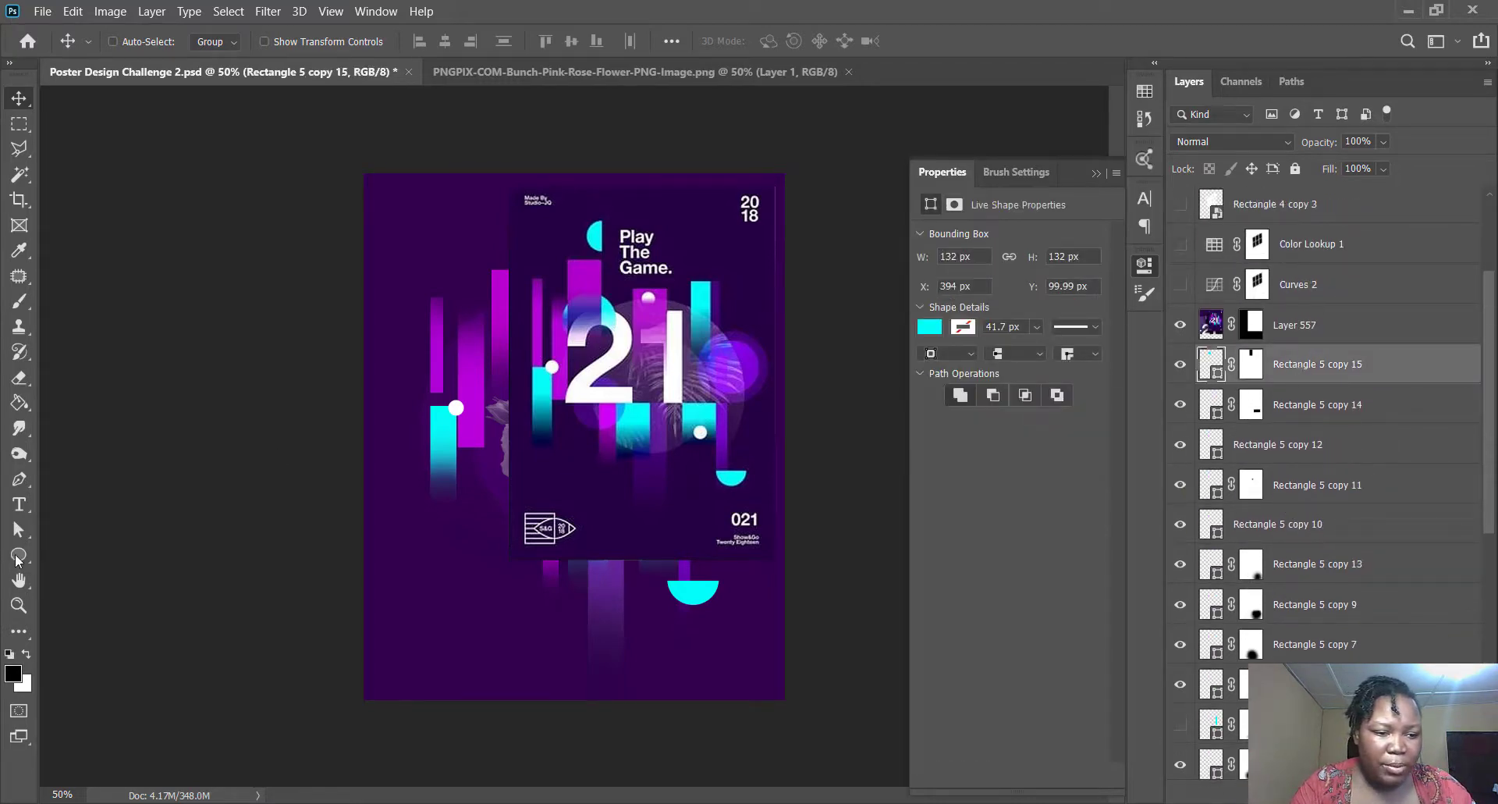
pyautogui.moveTo(16, 555); pyautogui.dragTo(115, 593)
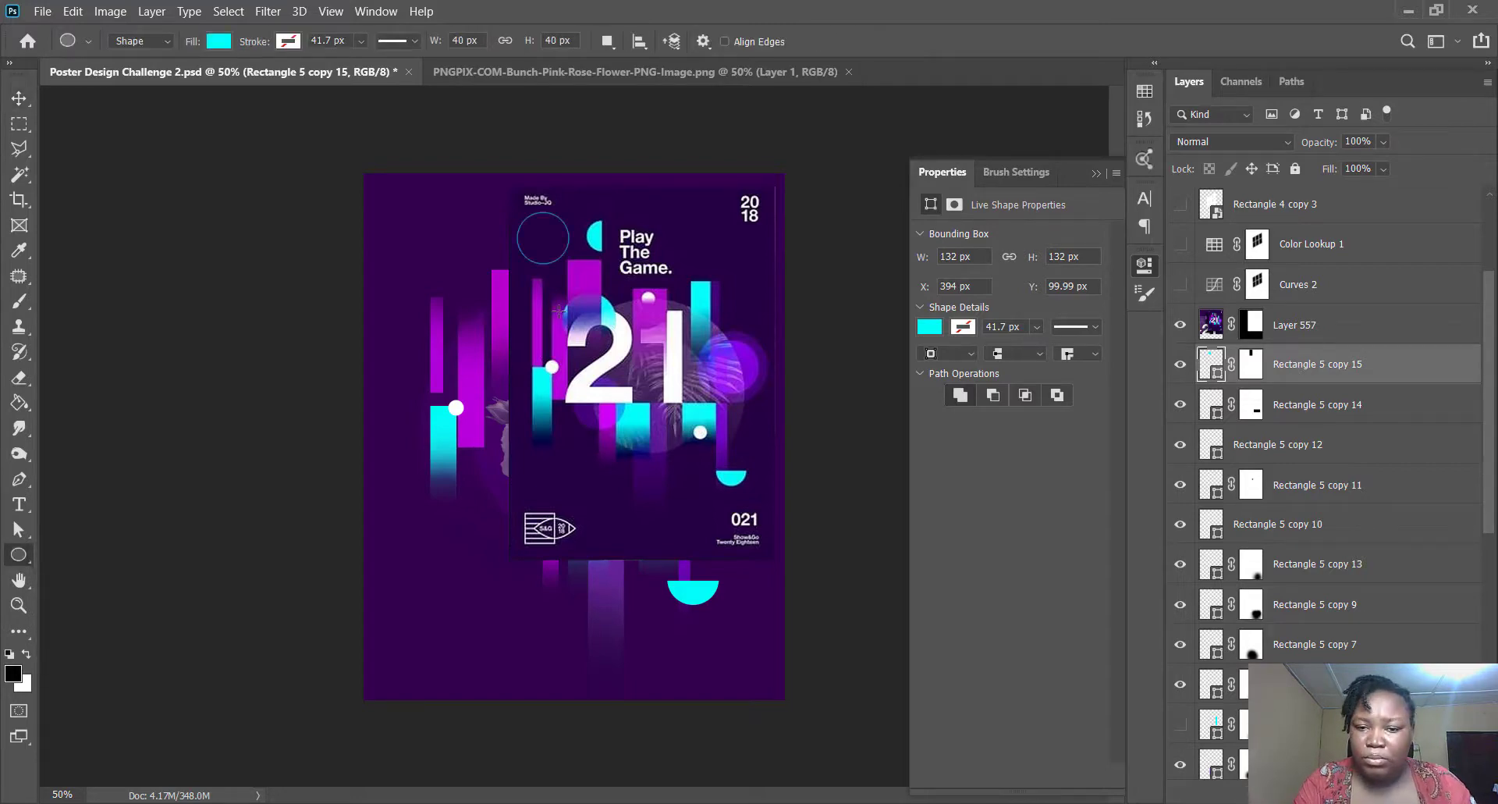
pyautogui.press('Return')
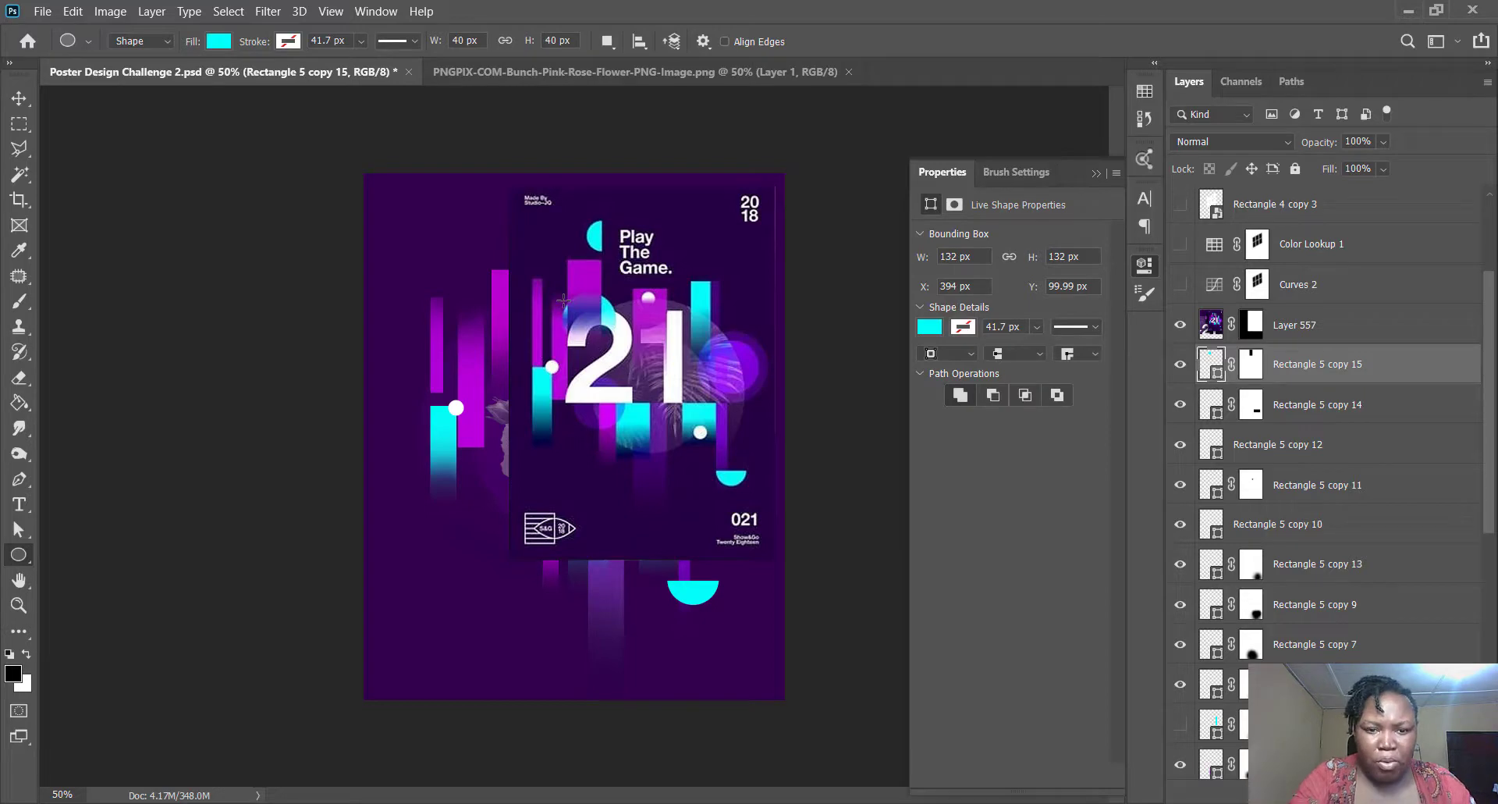
pyautogui.press('v')
pyautogui.hotkey('ctrl', 'j')
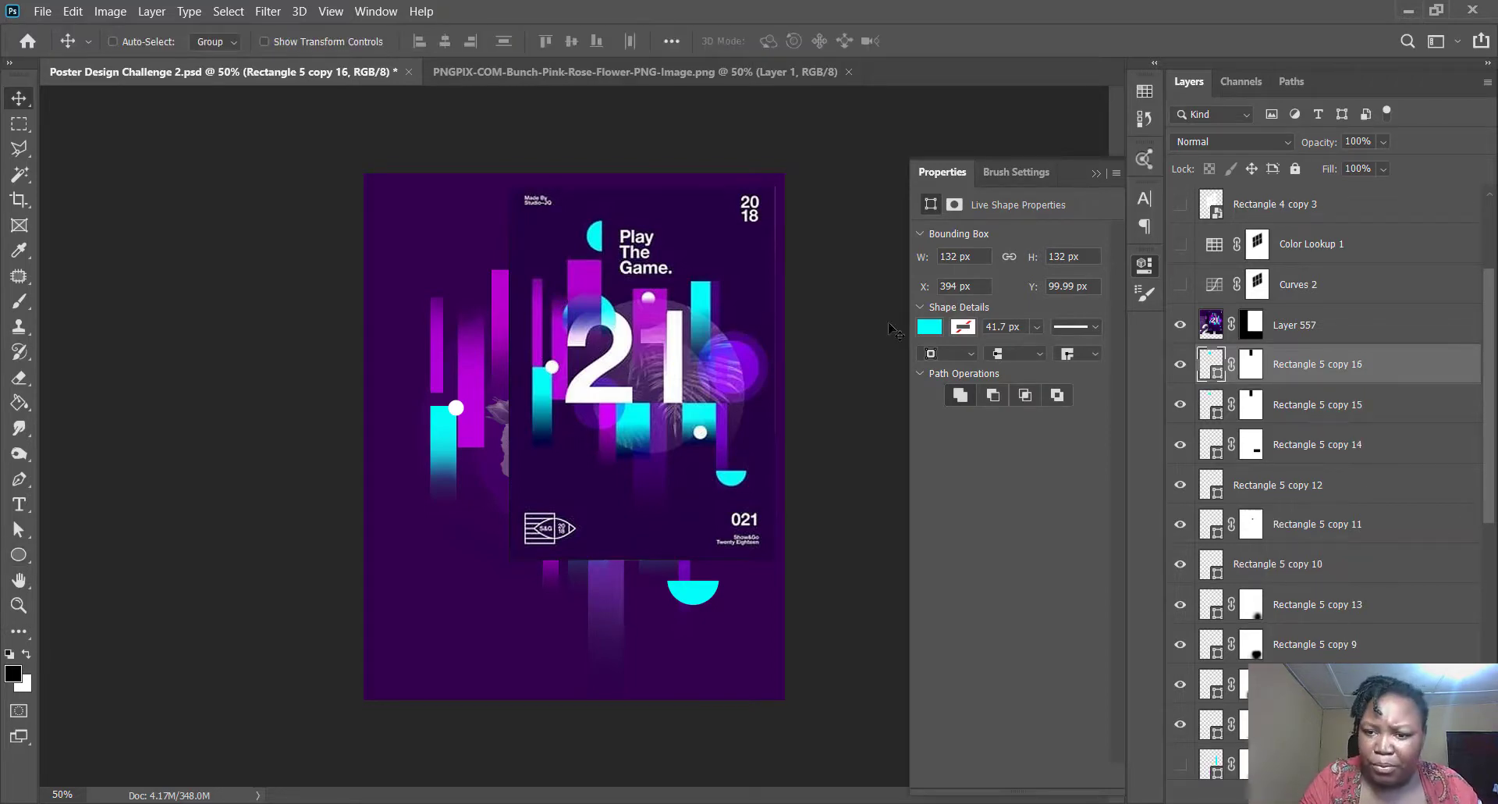
# - Hide Layer 557, delete the duplicate's layer mask, and move the full cyan circle down over the wide magenta bar's lower part
pyautogui.click(1180, 327)
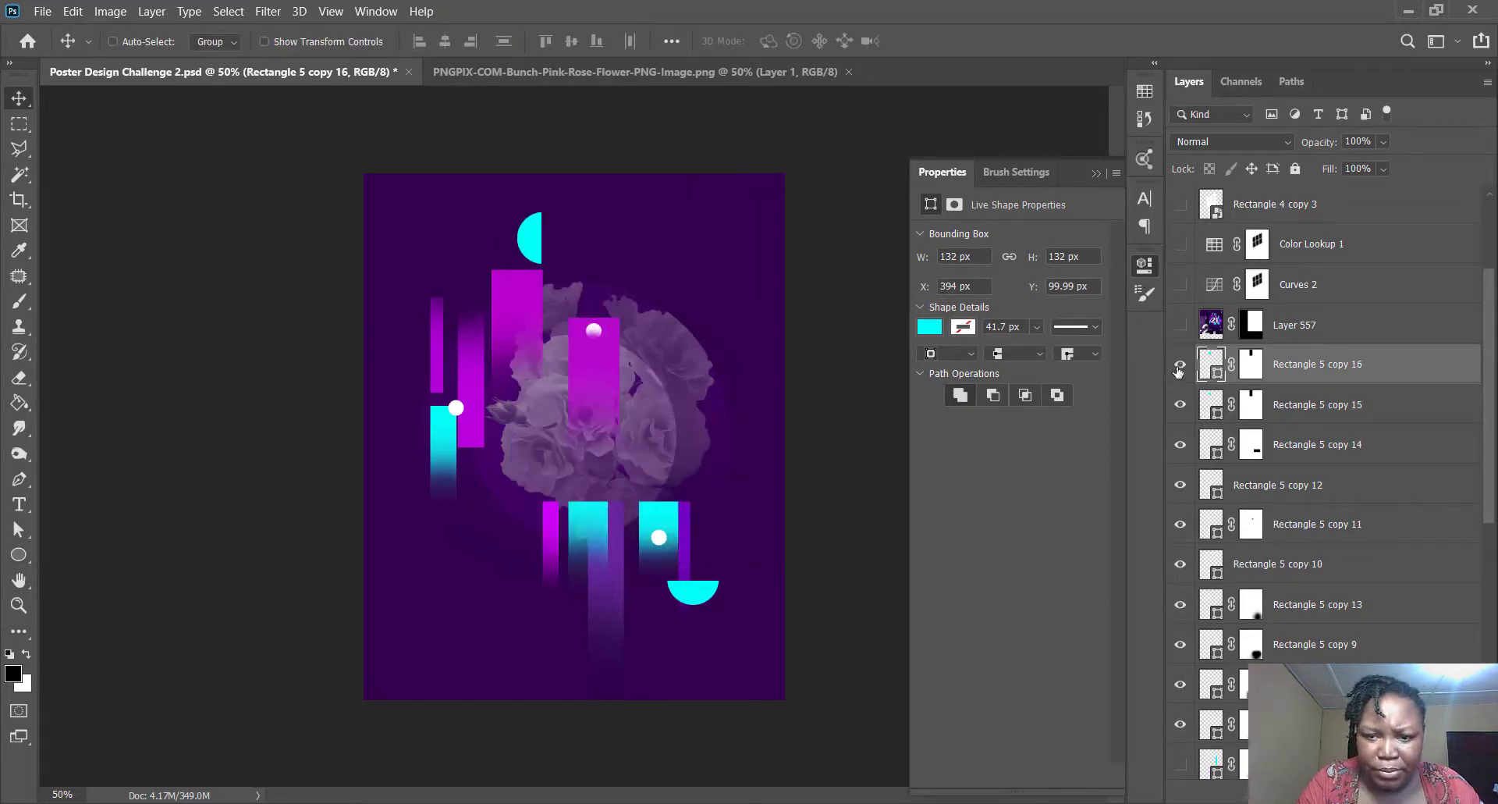
pyautogui.click(1253, 370)
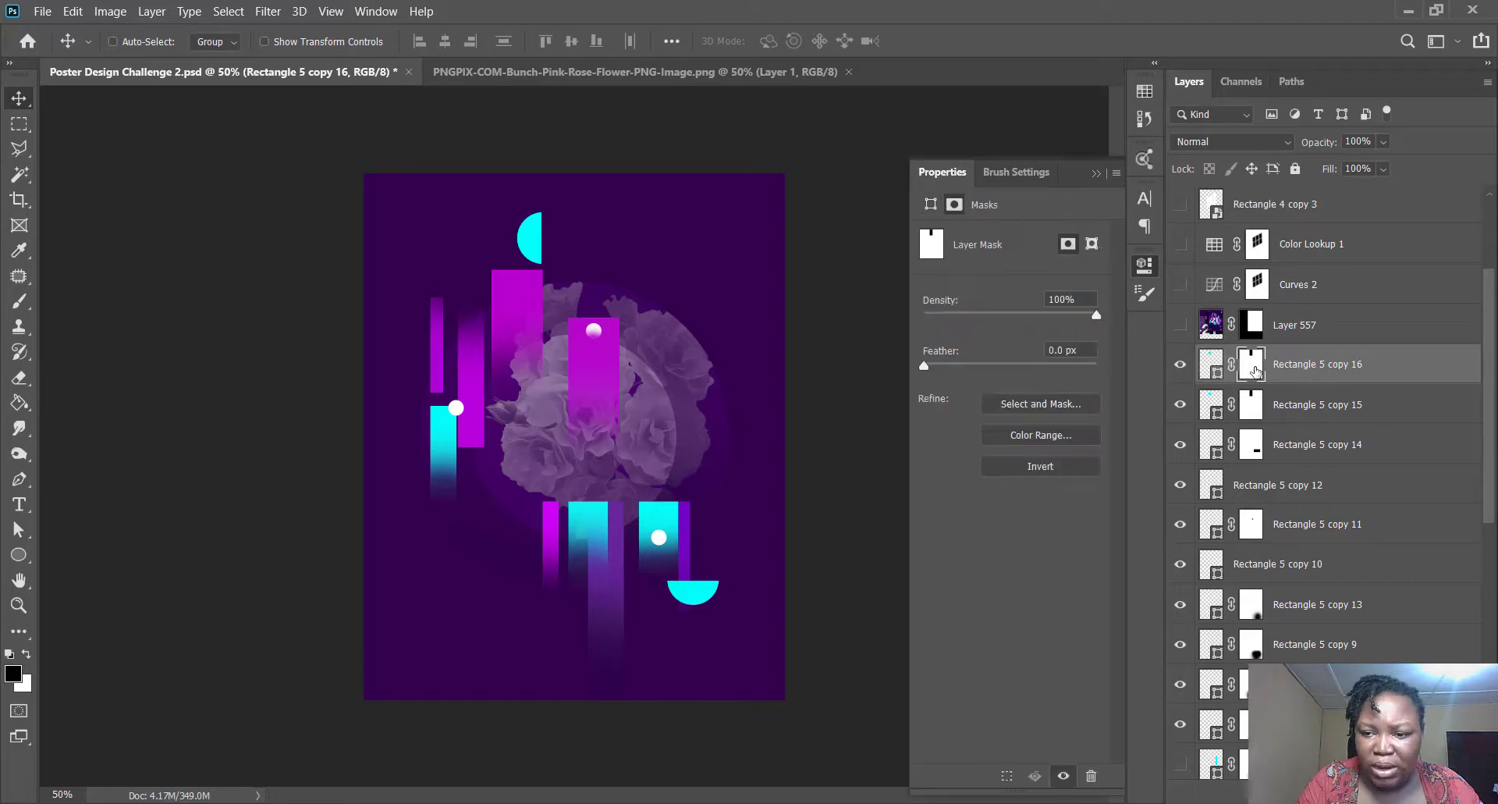
pyautogui.rightClick(1253, 369)
pyautogui.click(1292, 406)
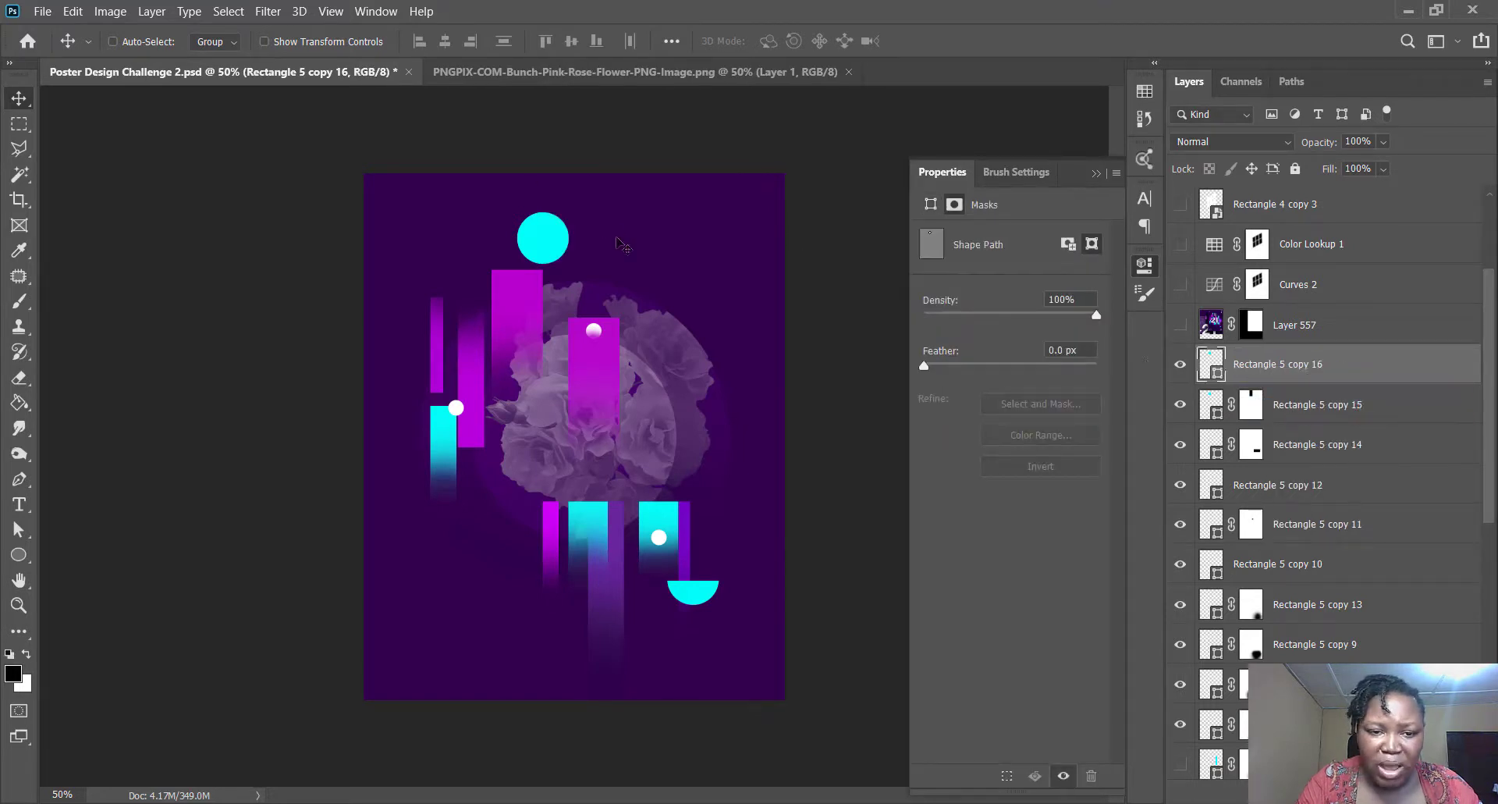
pyautogui.moveTo(619, 242); pyautogui.dragTo(587, 338)
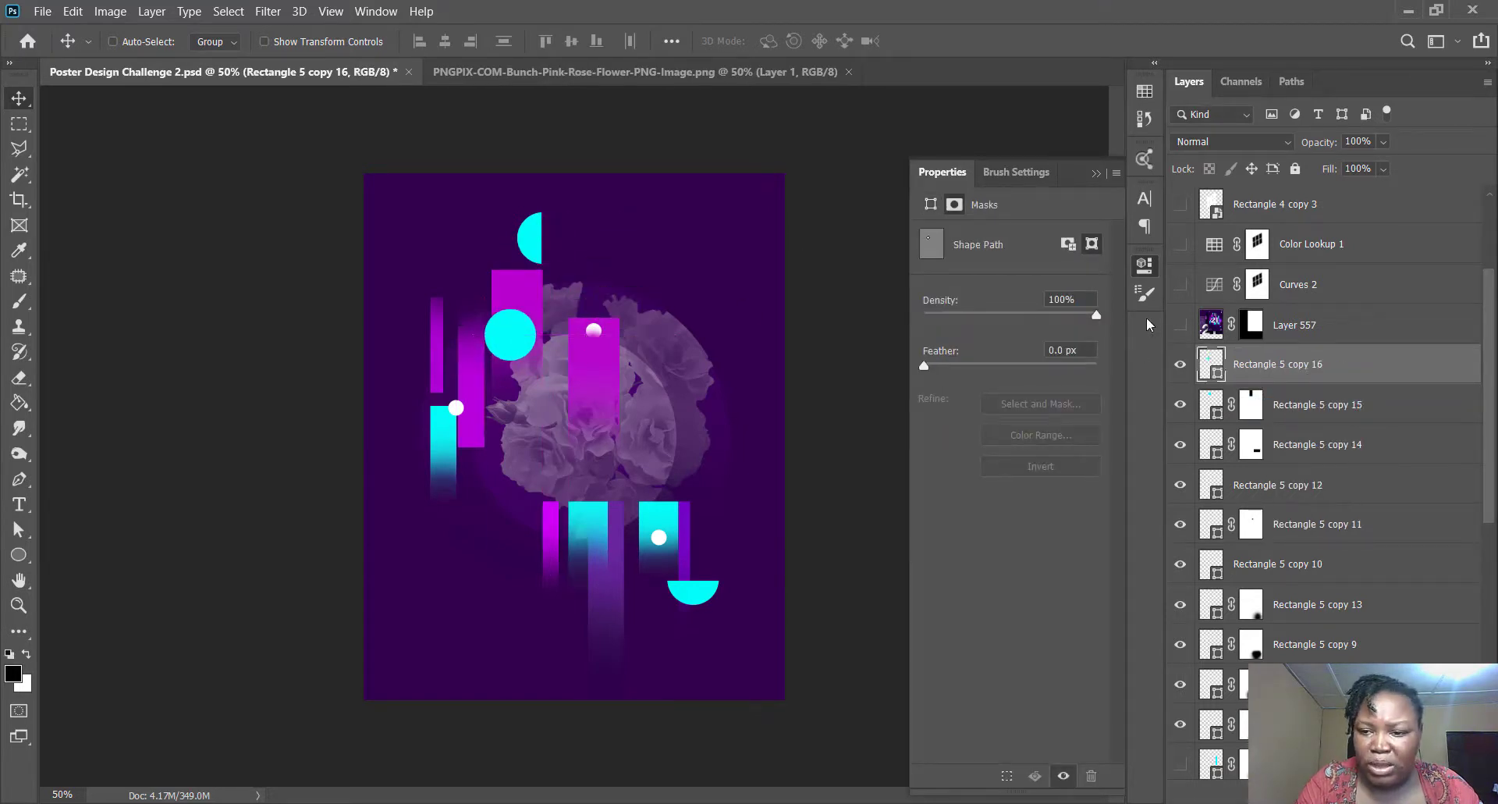
# - With reference Layer 557 shown, scale the cyan circle to about 133% and nudge it into place over the magenta bar
pyautogui.click(1181, 328)
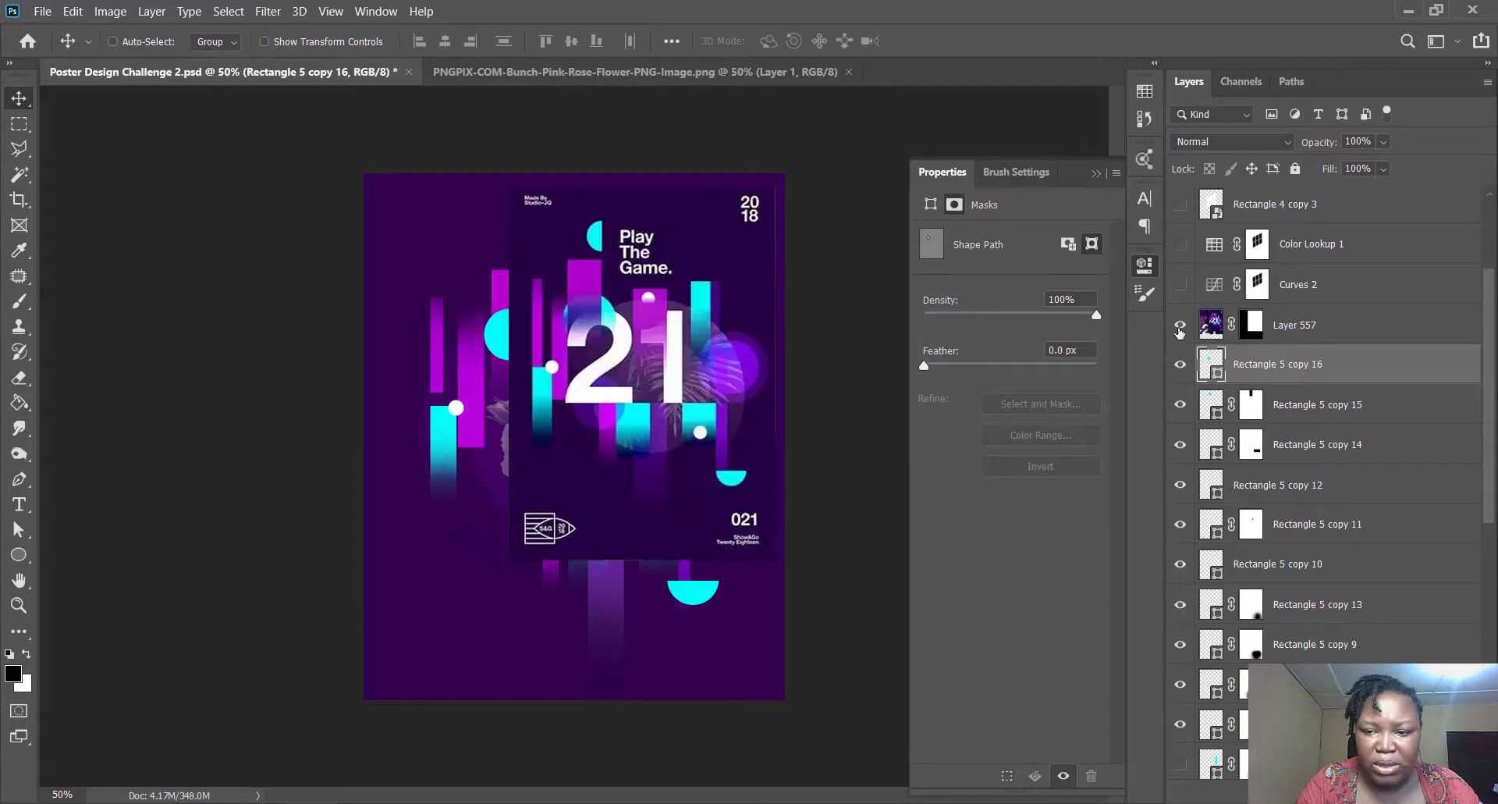
pyautogui.hotkey('ctrl', 't')
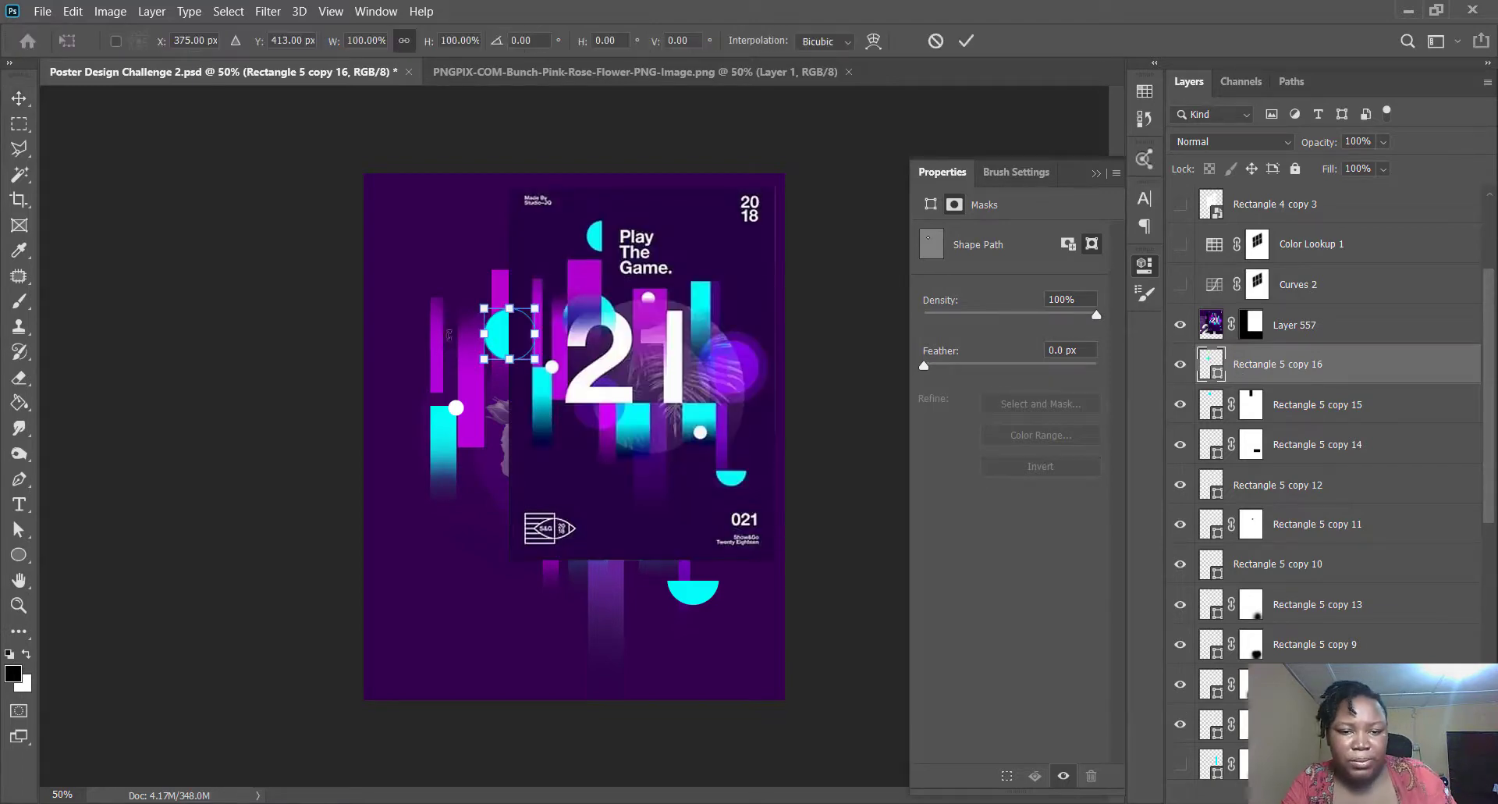
pyautogui.moveTo(534, 359); pyautogui.dragTo(492, 348)
pyautogui.press('Right')
pyautogui.press('Right')
pyautogui.press('Right')
pyautogui.press('Right')
pyautogui.press('Right')
pyautogui.press('Right')
pyautogui.press('Right')
pyautogui.press('Right')
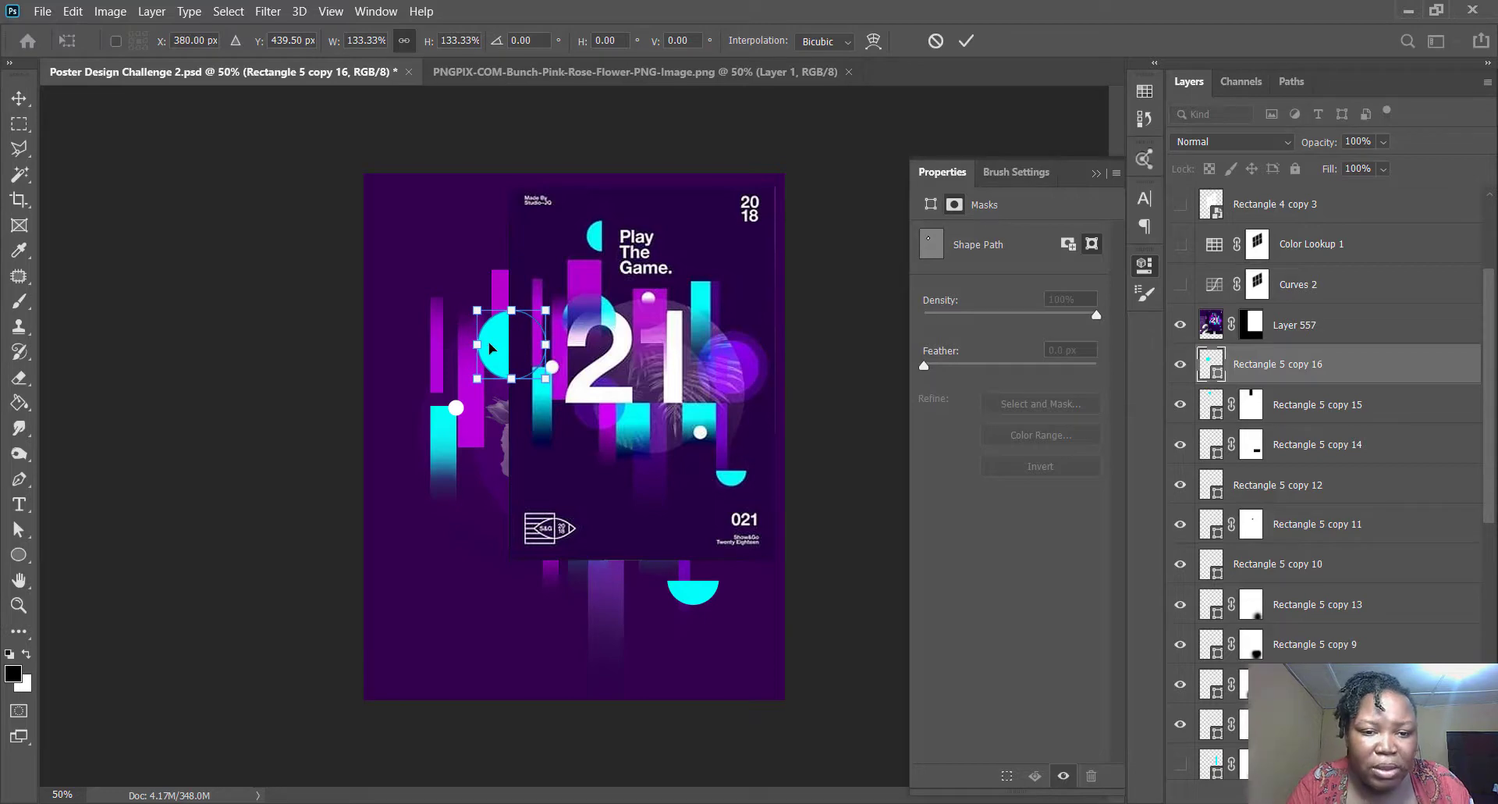
pyautogui.press('Return')
pyautogui.click(1094, 173)
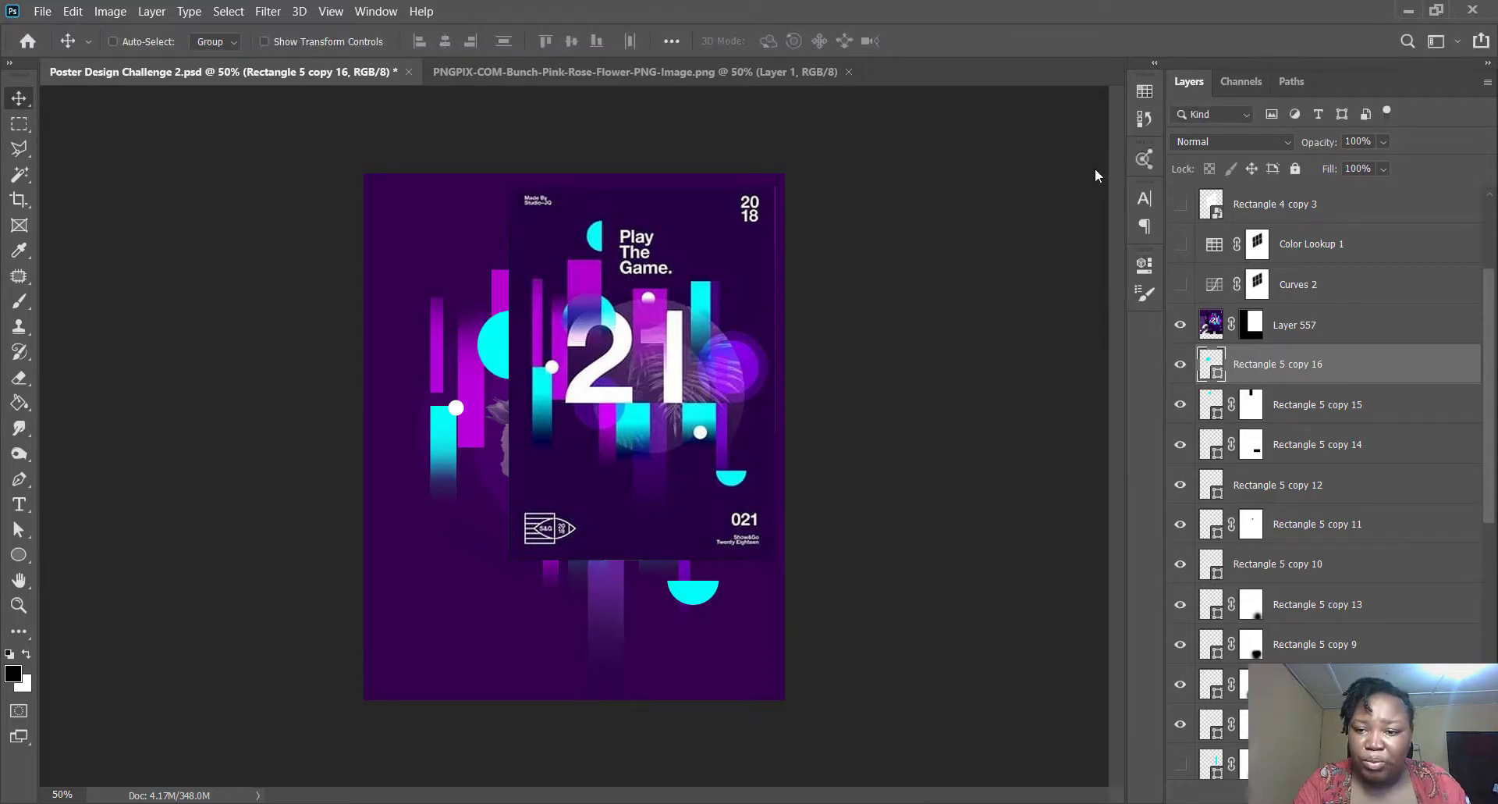
# - Hide Layer 557, mask the enlarged cyan circle, fade its lower part with a 150 px black brush, and compare it with the reference
pyautogui.click(1180, 324)
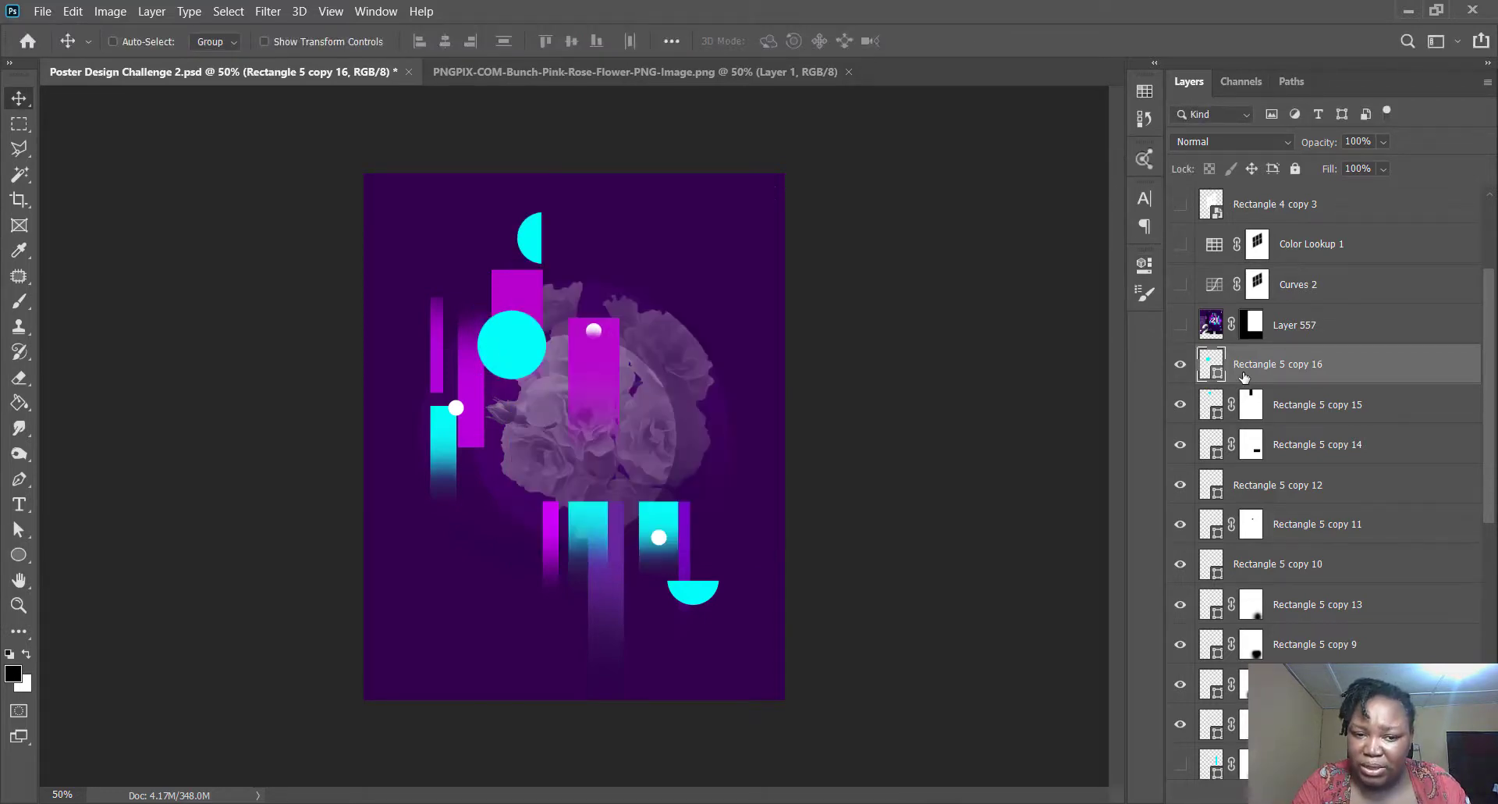
pyautogui.click(1307, 794)
pyautogui.press('b')
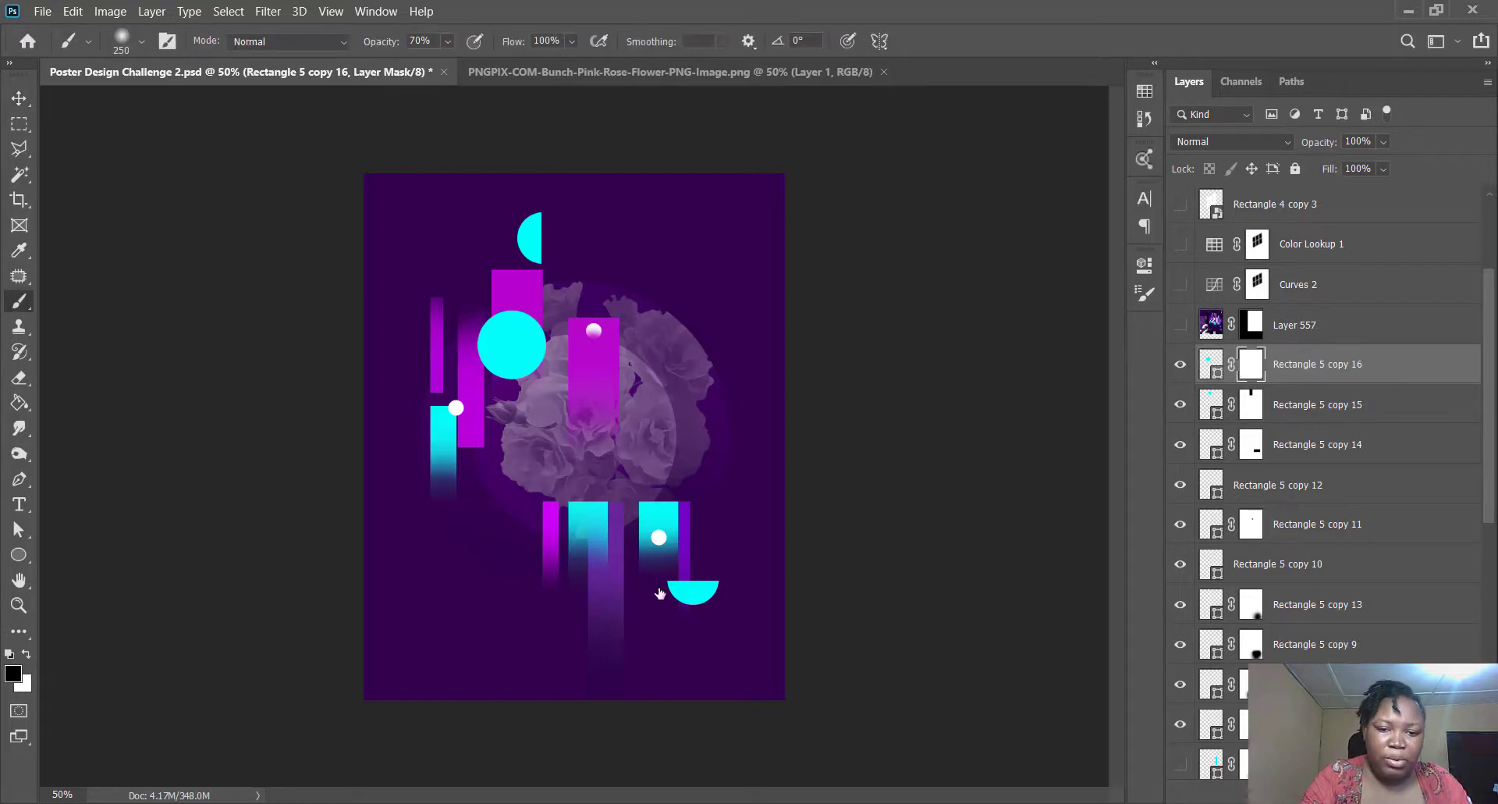
pyautogui.moveTo(485, 392)
pyautogui.mouseDown()
pyautogui.moveTo(538, 384)
pyautogui.moveTo(480, 384)
pyautogui.moveTo(511, 374)
pyautogui.moveTo(553, 379)
pyautogui.mouseUp()
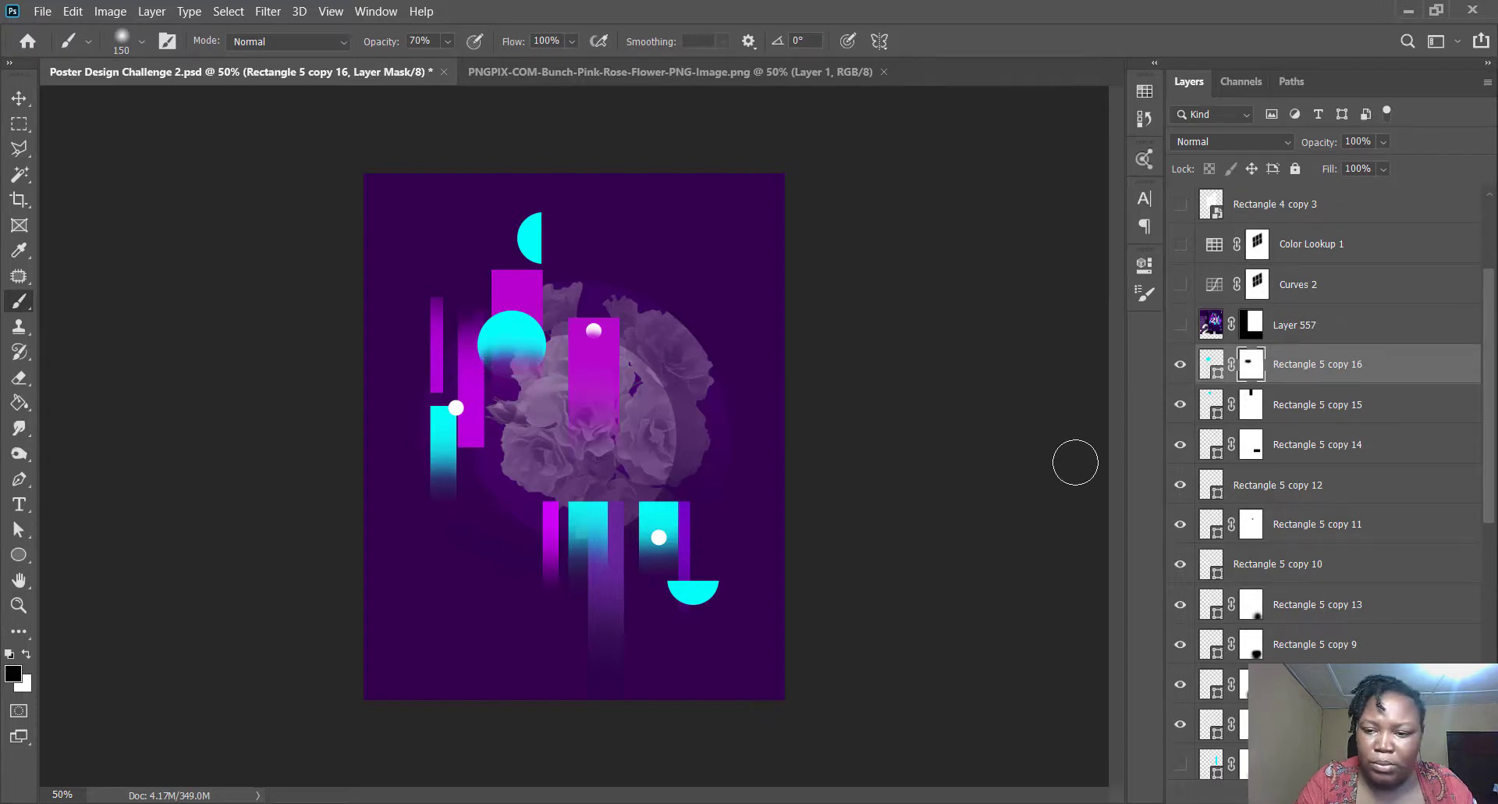
pyautogui.click(1179, 325)
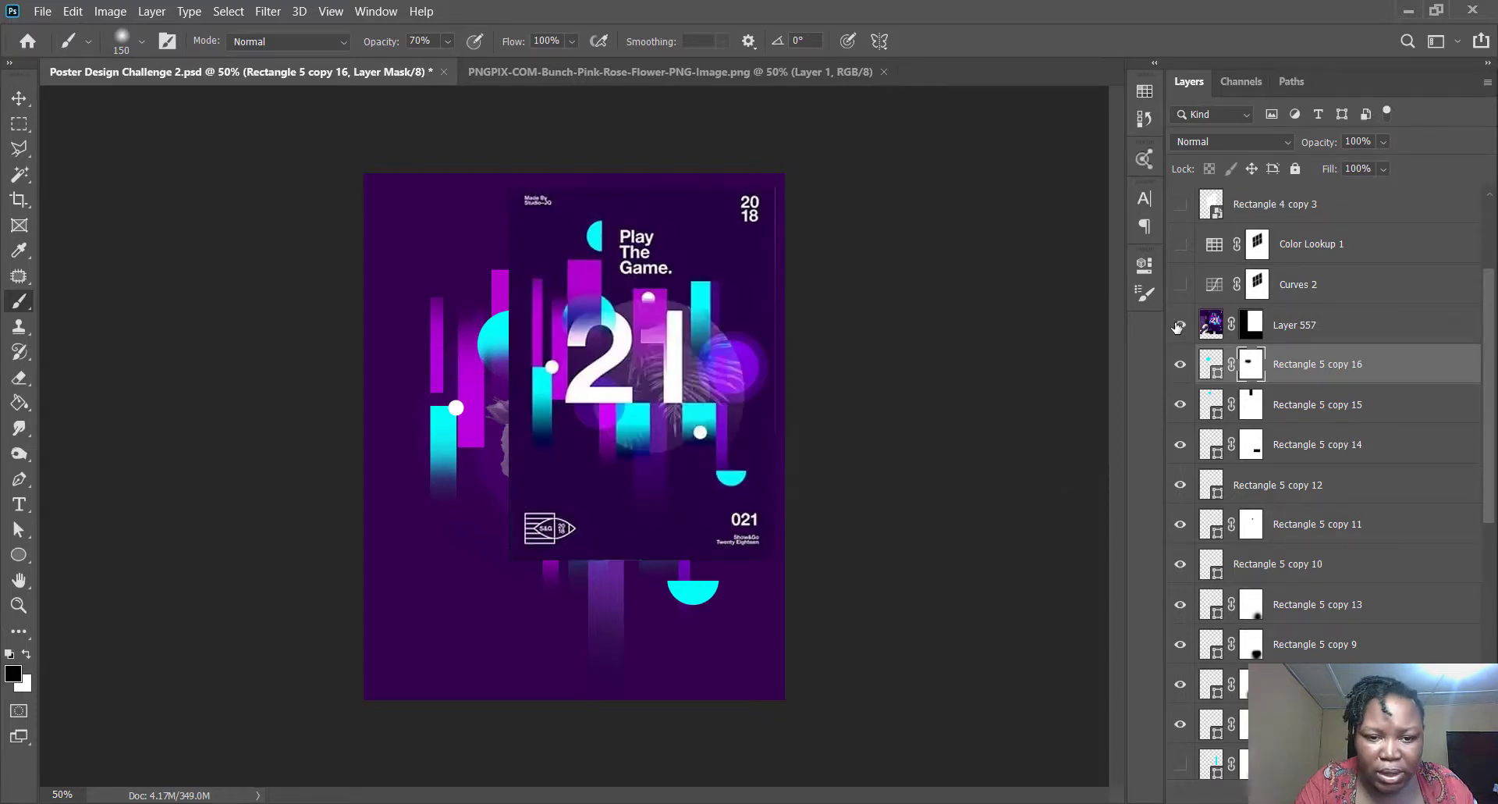
pyautogui.click(1179, 325)
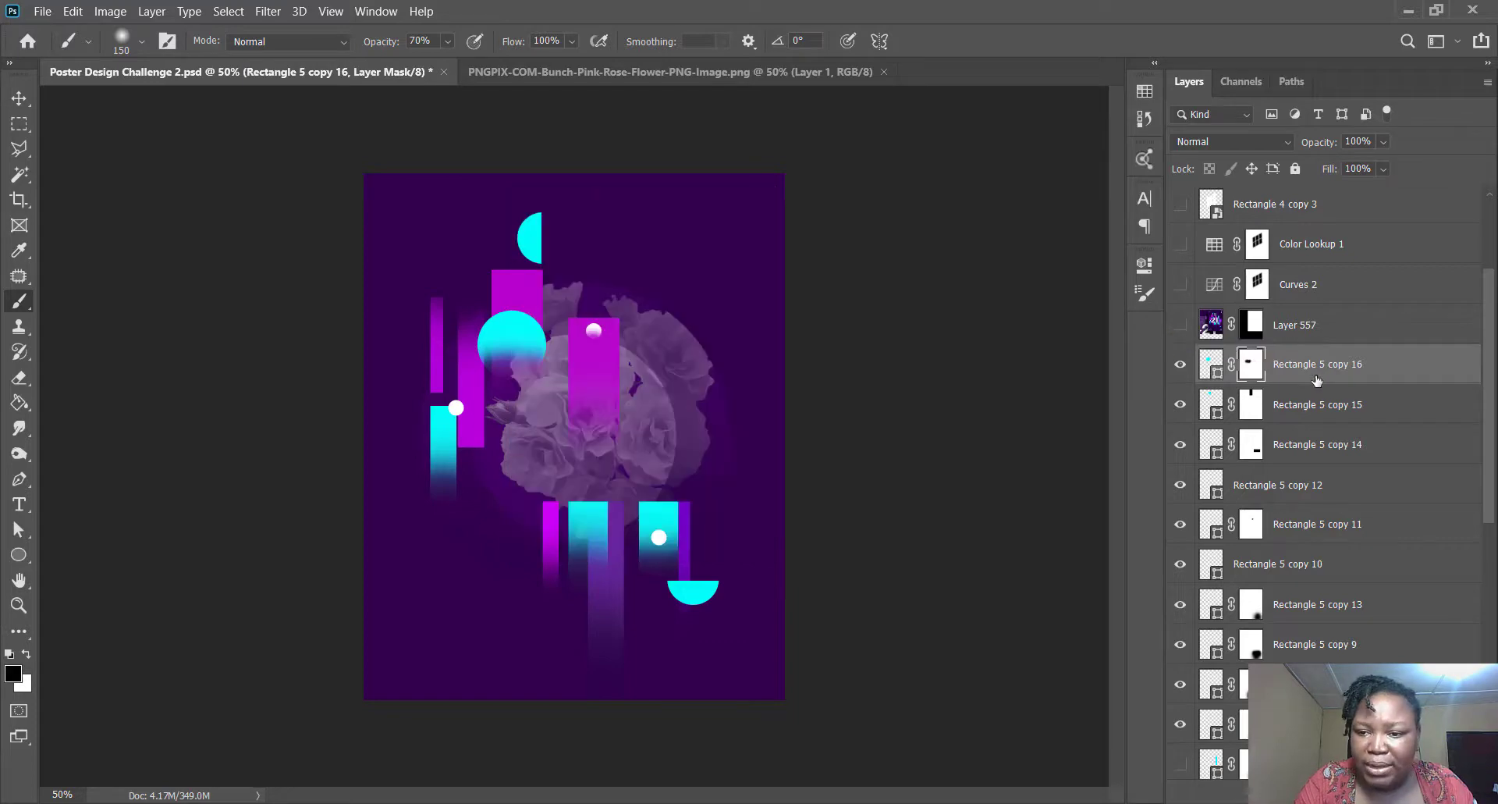
# - Preview blend modes on the faded cyan circle, keep Normal, and lower the layer's opacity to 59%
pyautogui.click(1222, 141)
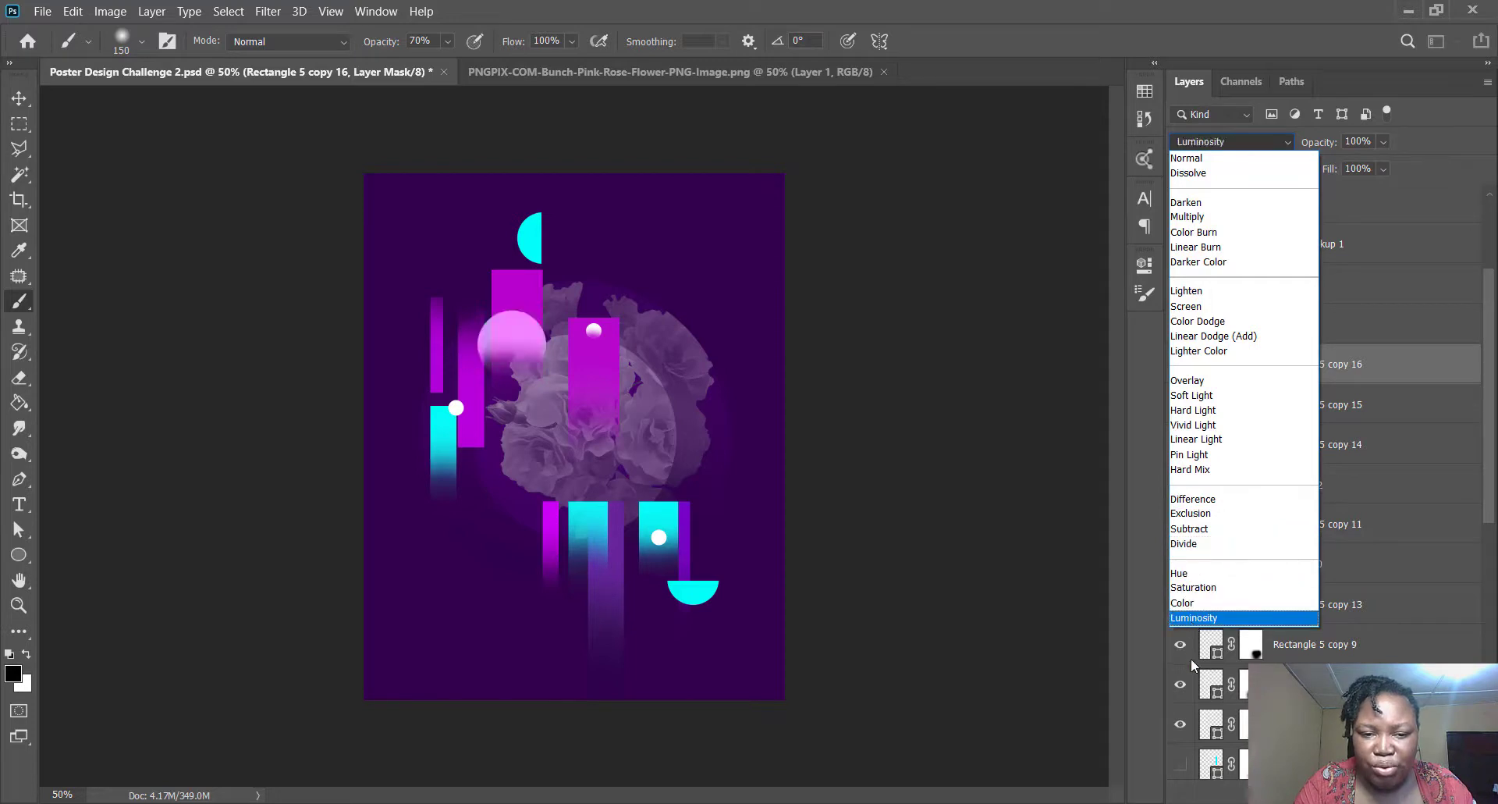
pyautogui.click(1009, 557)
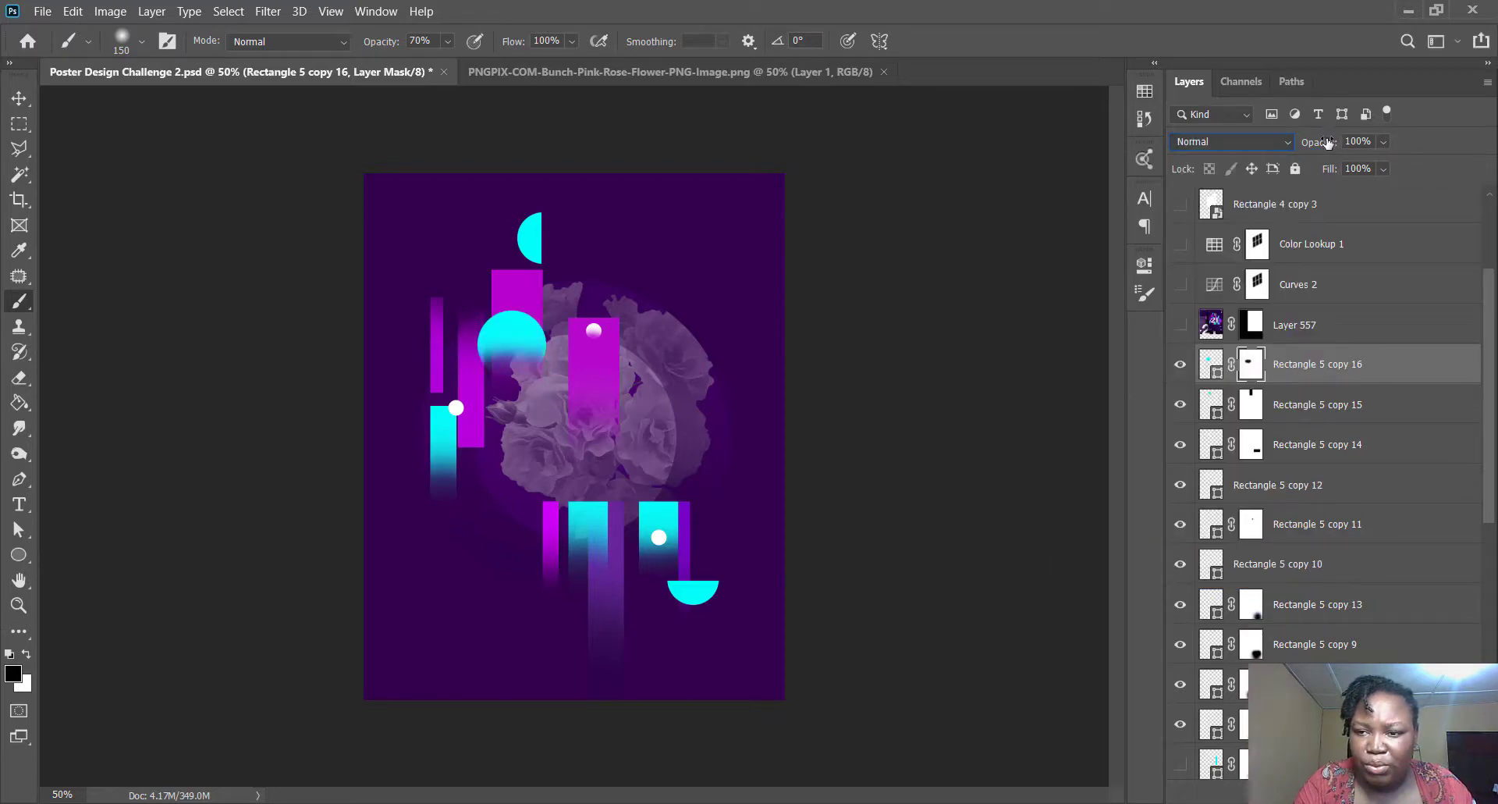
pyautogui.moveTo(1326, 142); pyautogui.dragTo(1286, 151)
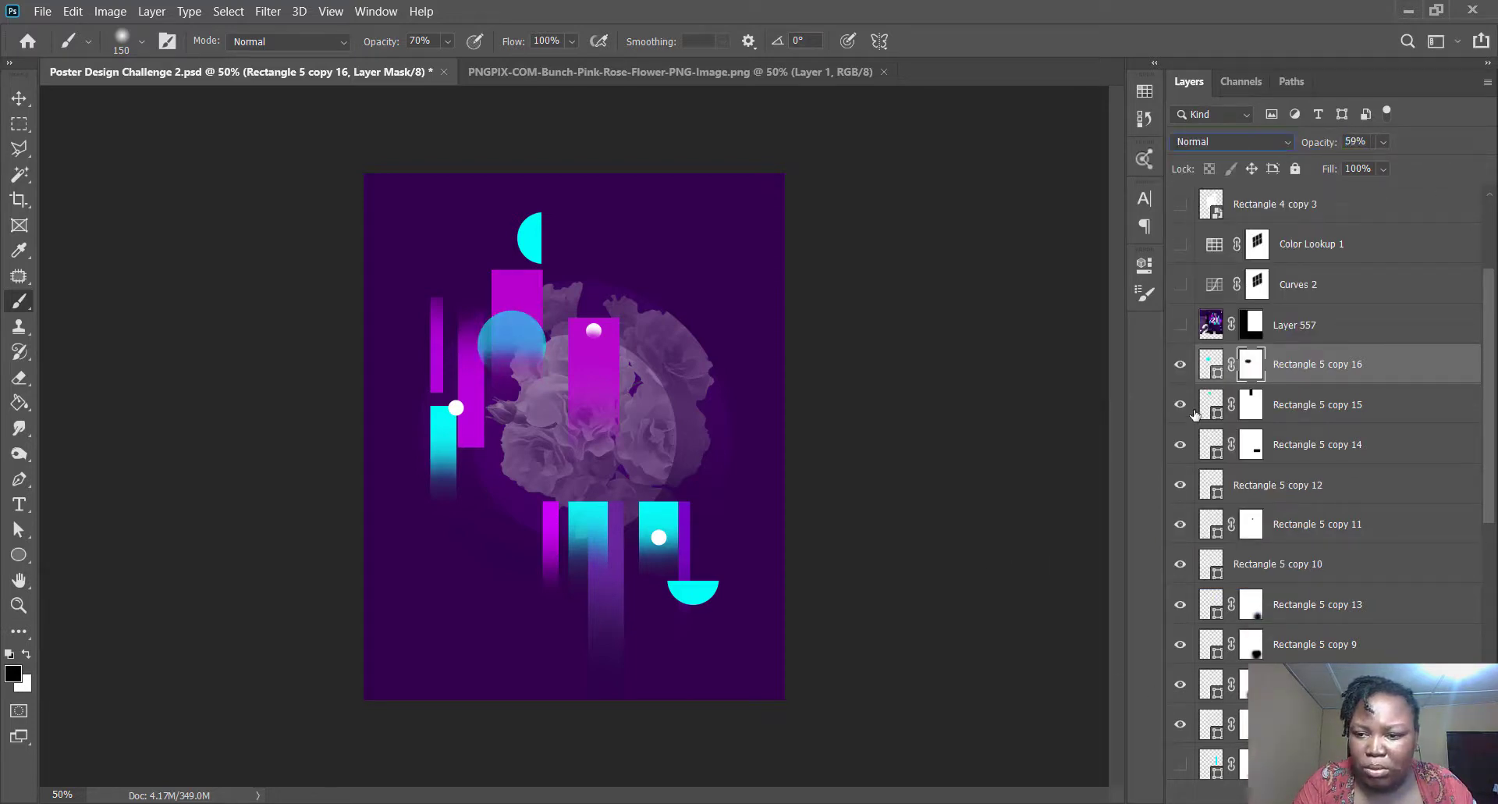
# - Try recoloring the faded circle from cyan to blue with a hue of 222°
pyautogui.click(1214, 373)
pyautogui.doubleClick(1210, 364)
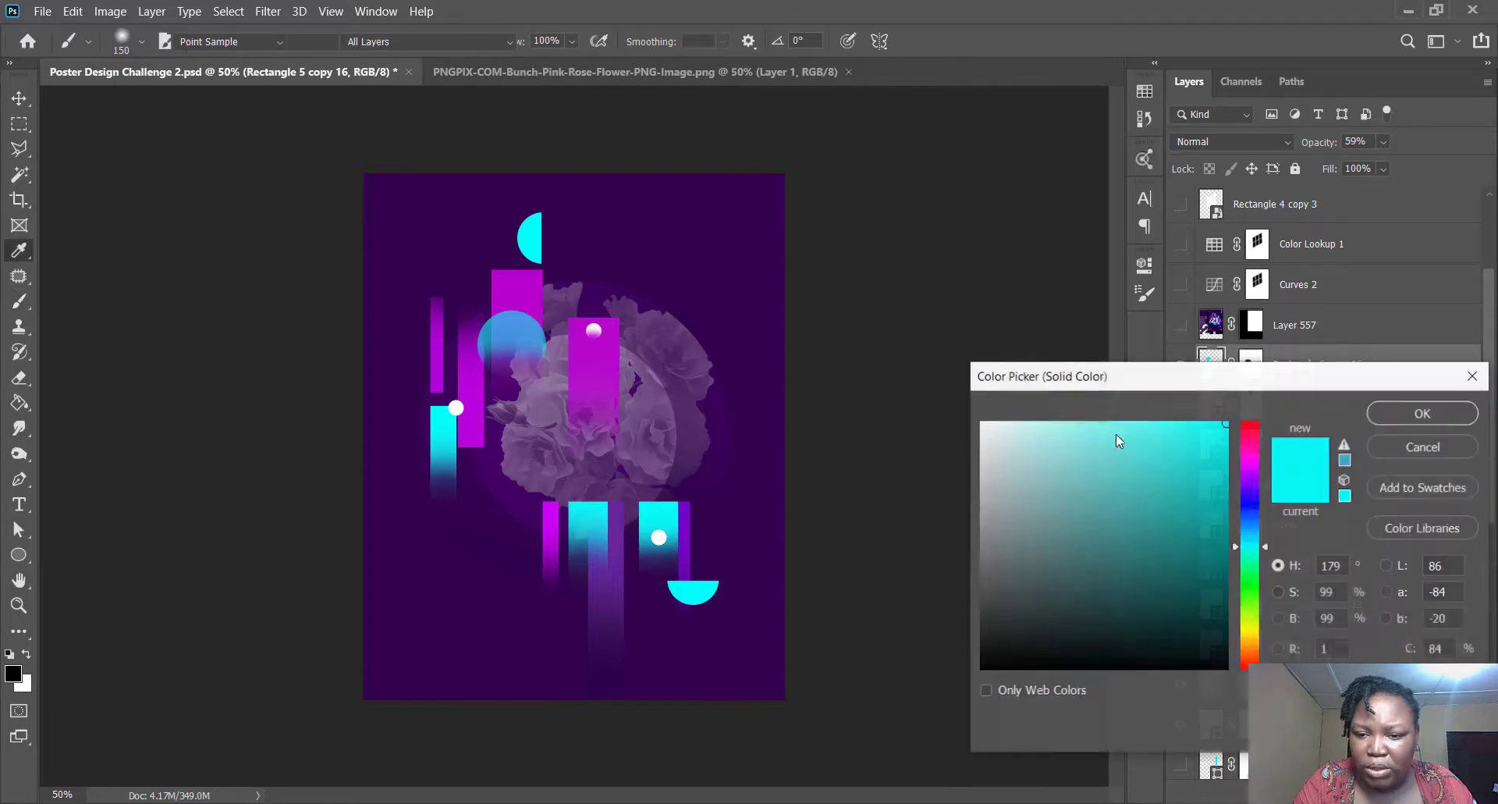
pyautogui.moveTo(1244, 582); pyautogui.dragTo(1247, 517)
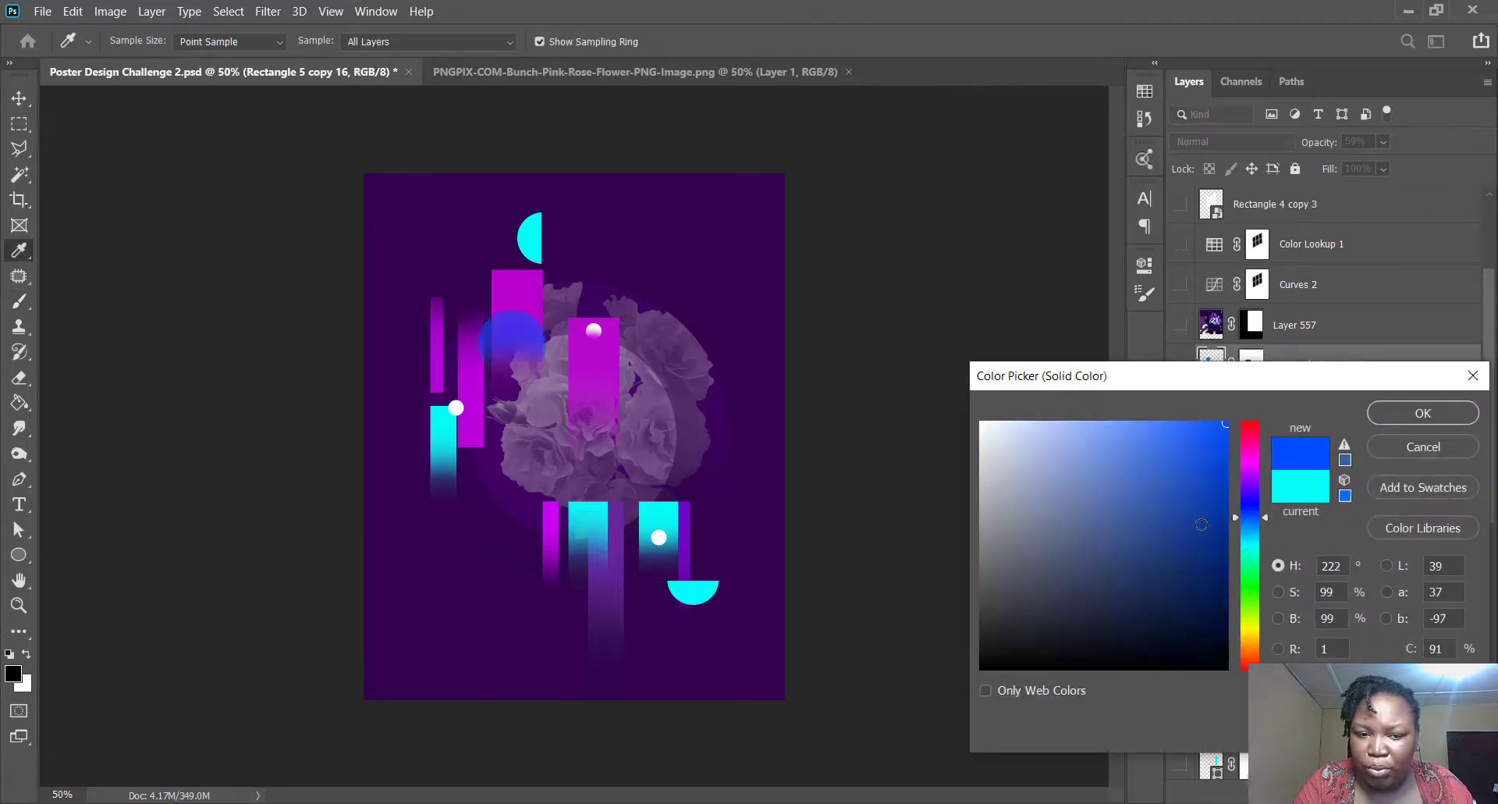
pyautogui.click(1398, 415)
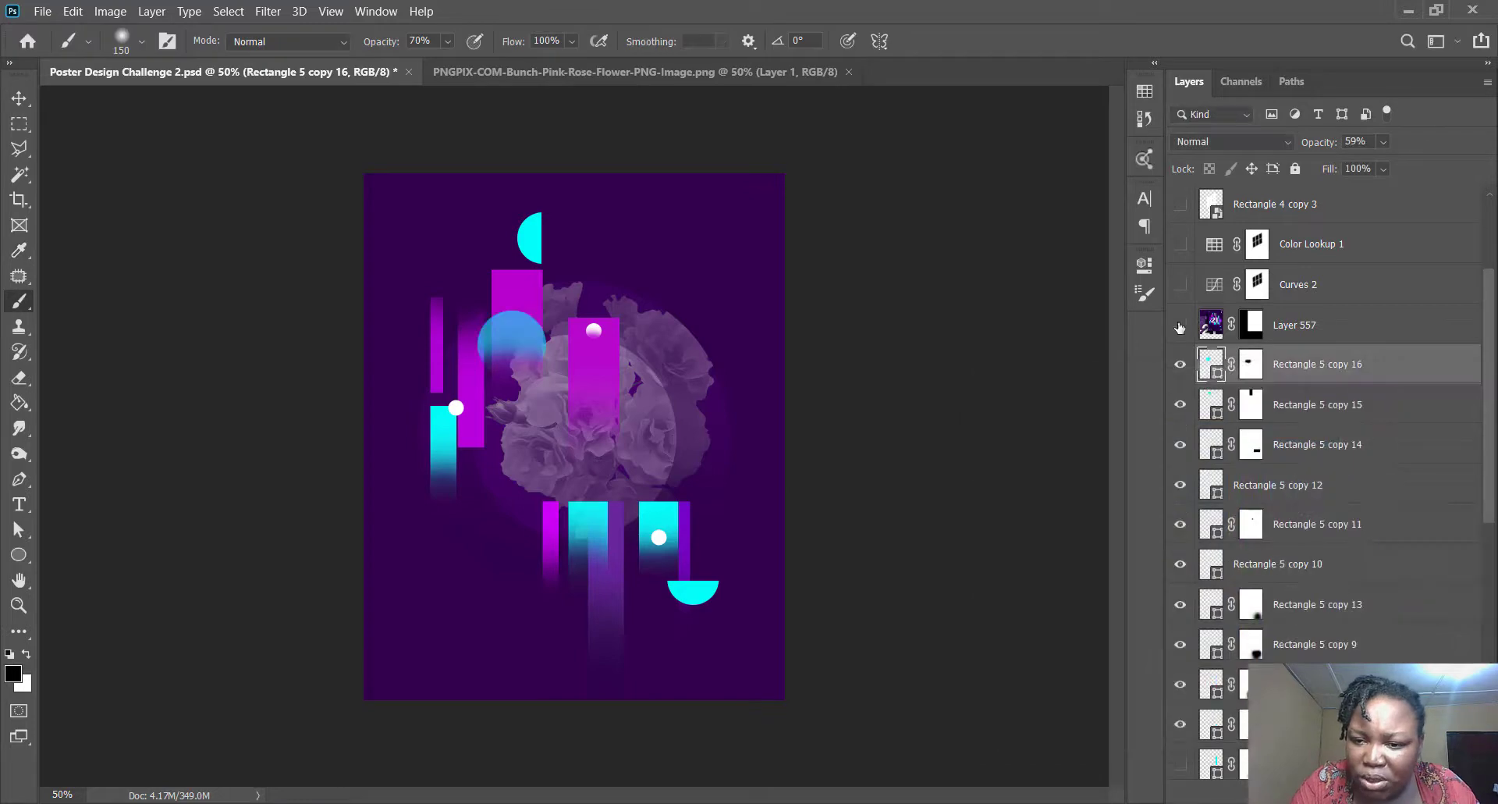
# - Compare the translucent circle with reference Layer 557, and restore the circle layer's opacity to 100%
pyautogui.click(1181, 326)
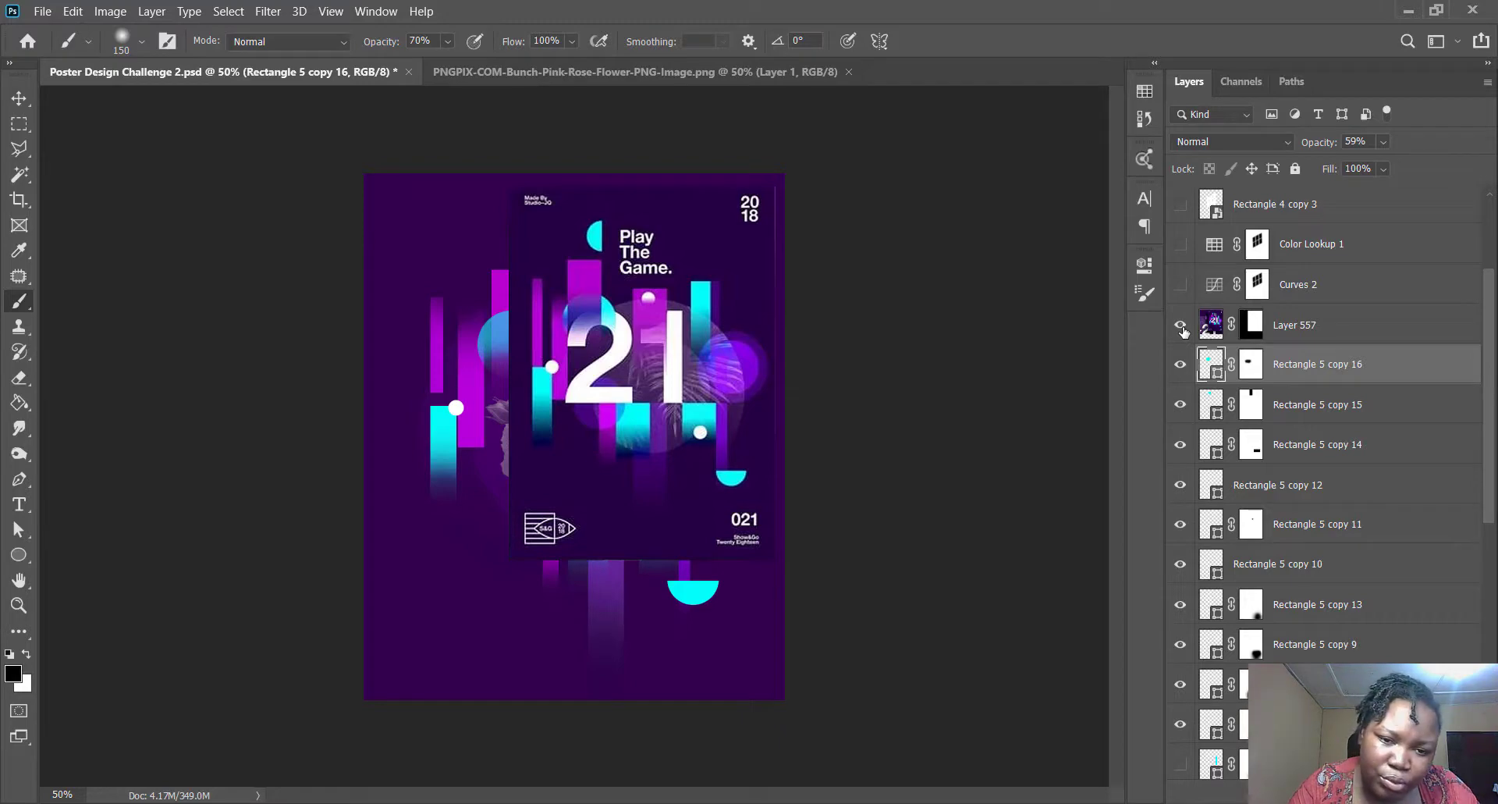
pyautogui.click(1180, 326)
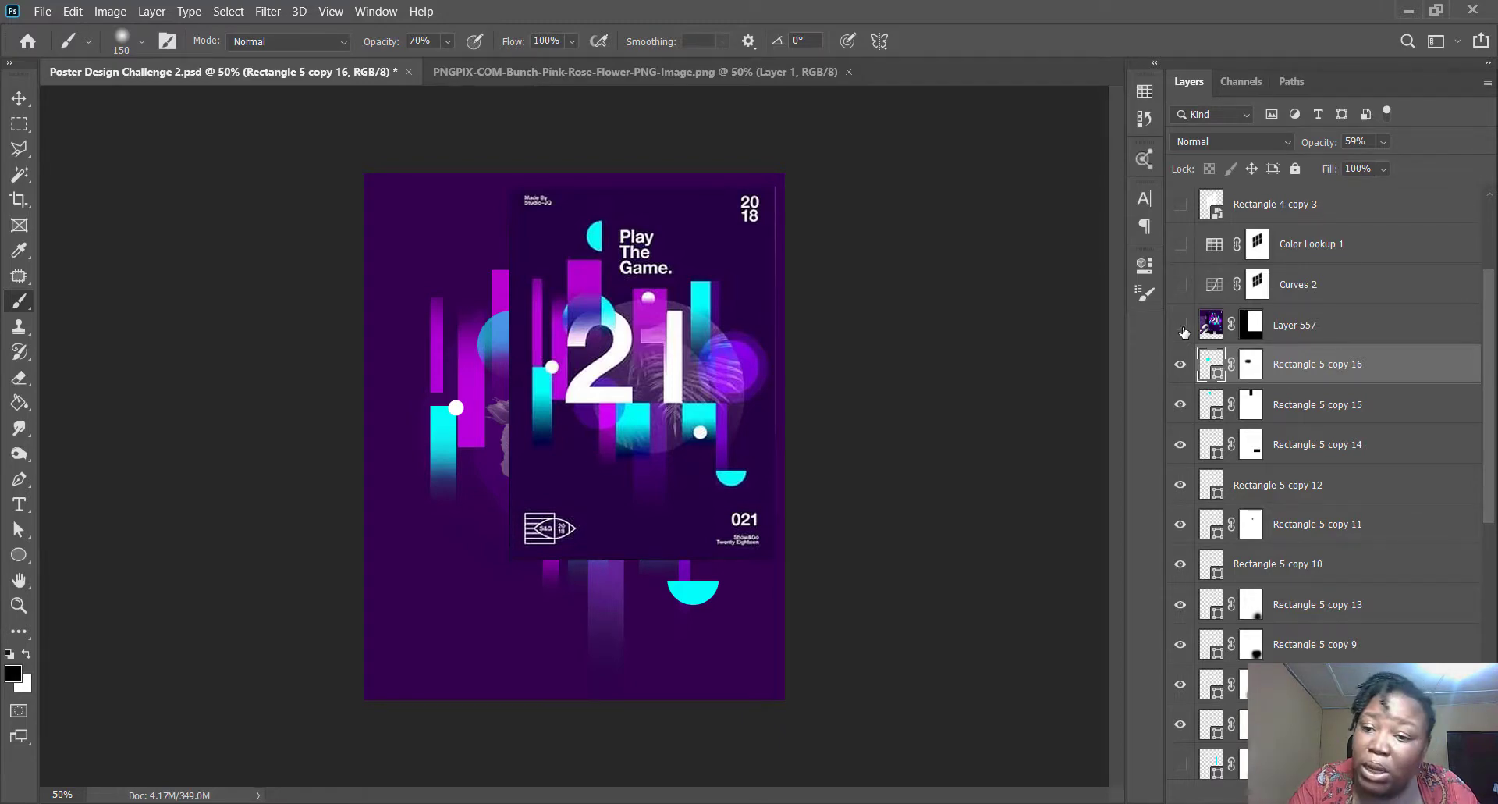
pyautogui.click(1224, 148)
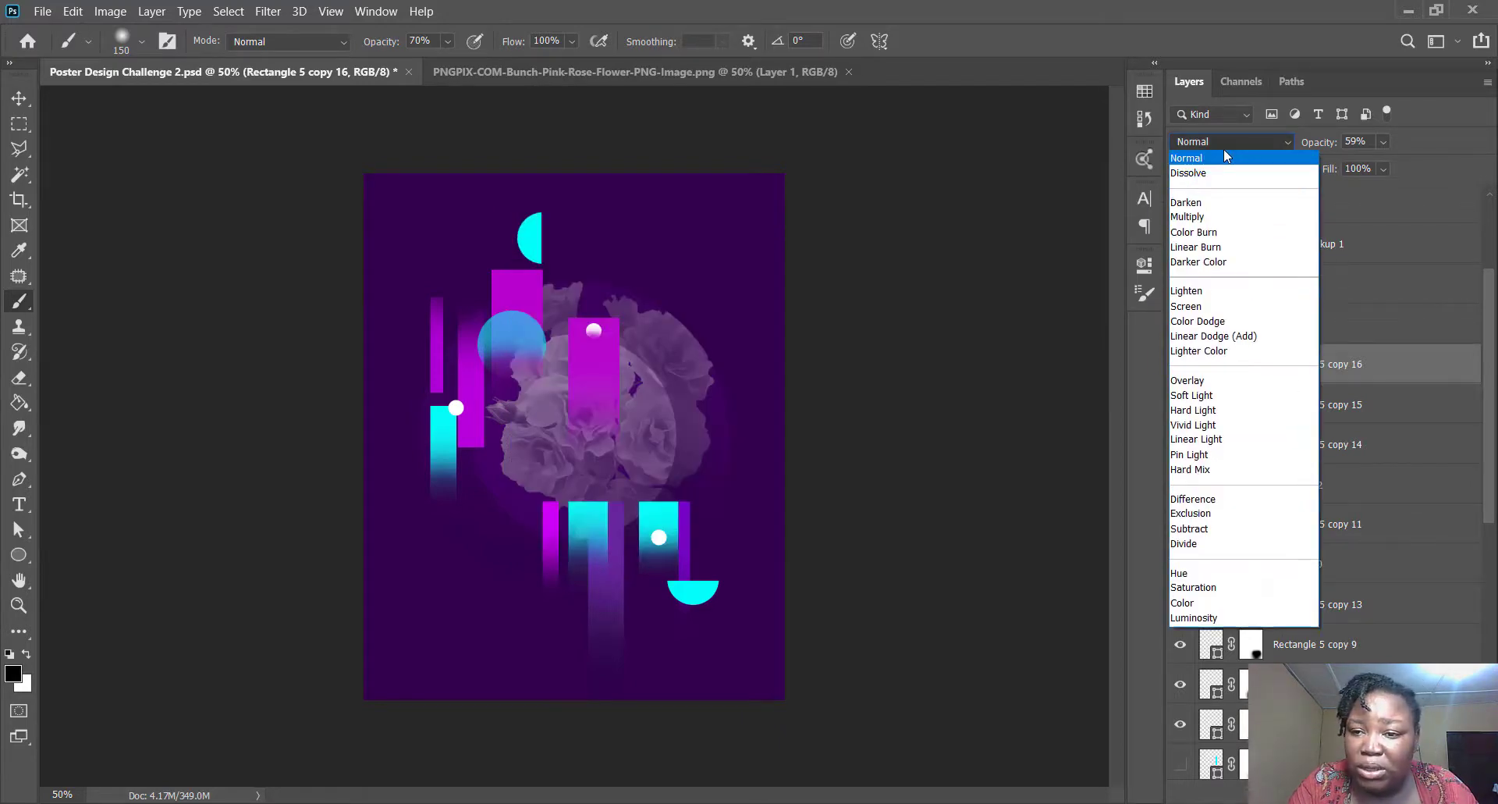
pyautogui.click(1219, 142)
pyautogui.moveTo(1320, 142); pyautogui.dragTo(1430, 154)
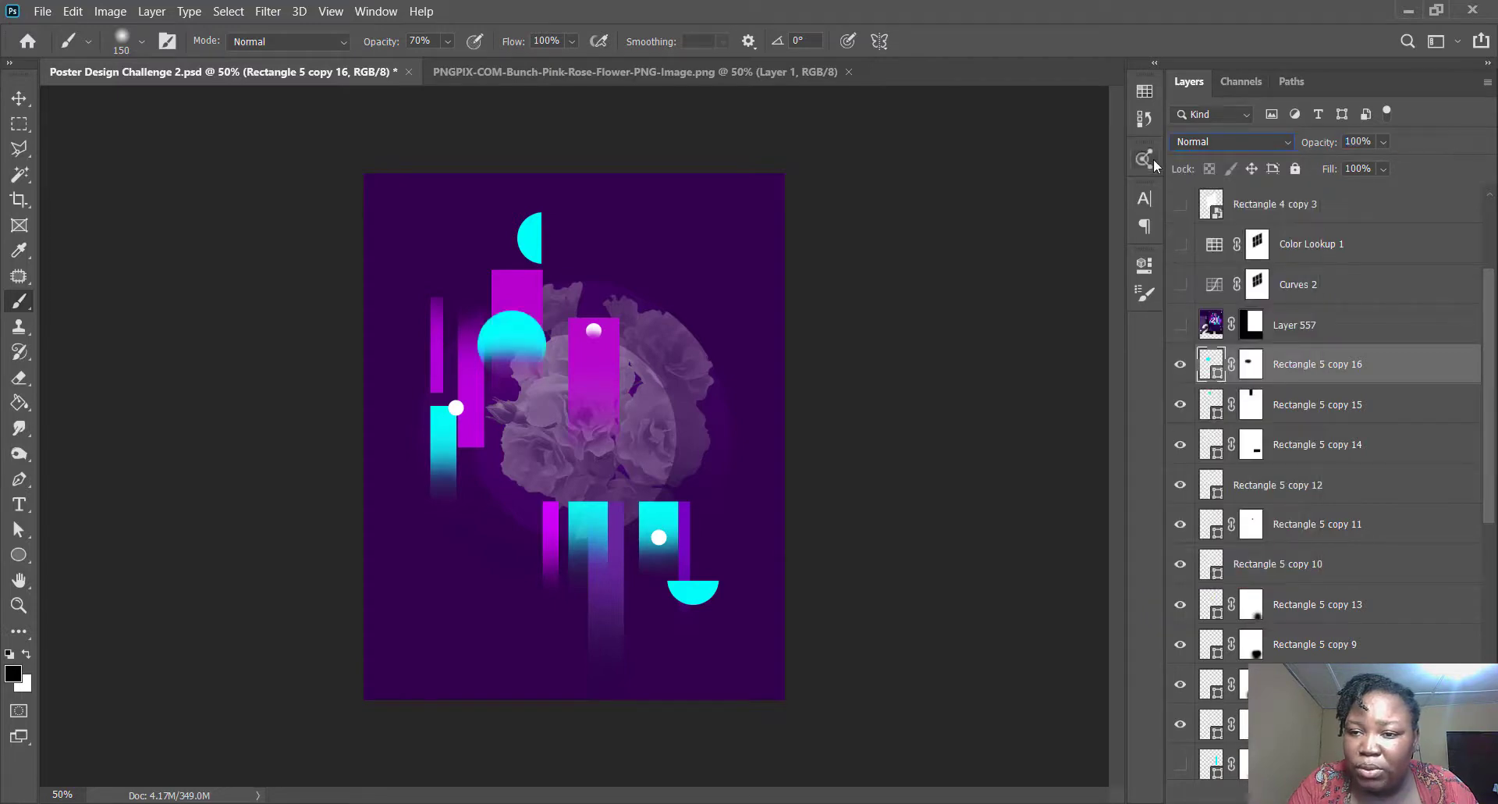
# - Preview blend modes from Multiply through Luminosity on the faded cyan circle, and set the layer to Soft Light
pyautogui.click(1192, 141)
pyautogui.click(1192, 206)
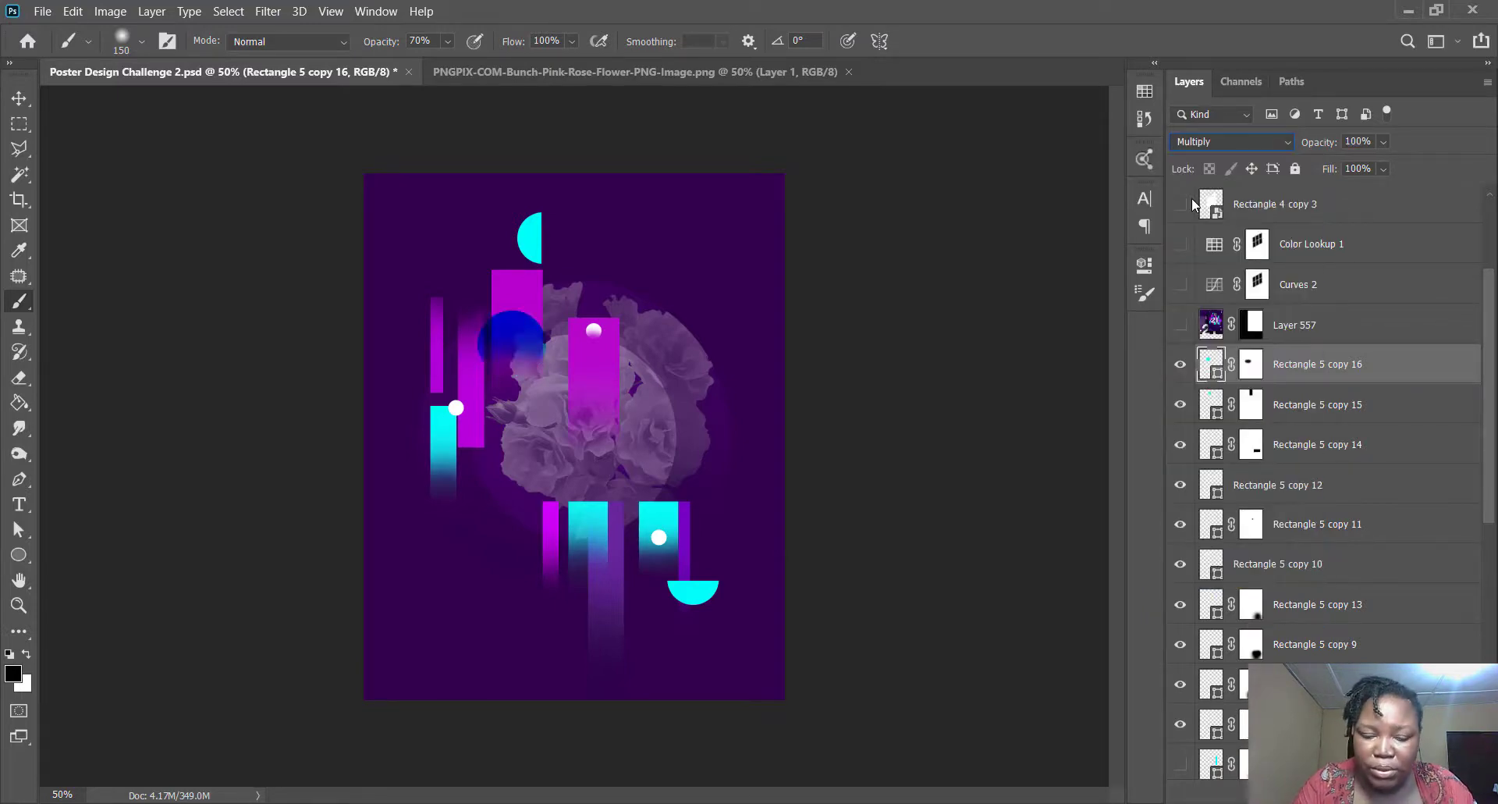
pyautogui.press('Down')
pyautogui.press('Down')
pyautogui.press('Down')
pyautogui.press('Down')
pyautogui.press('Down')
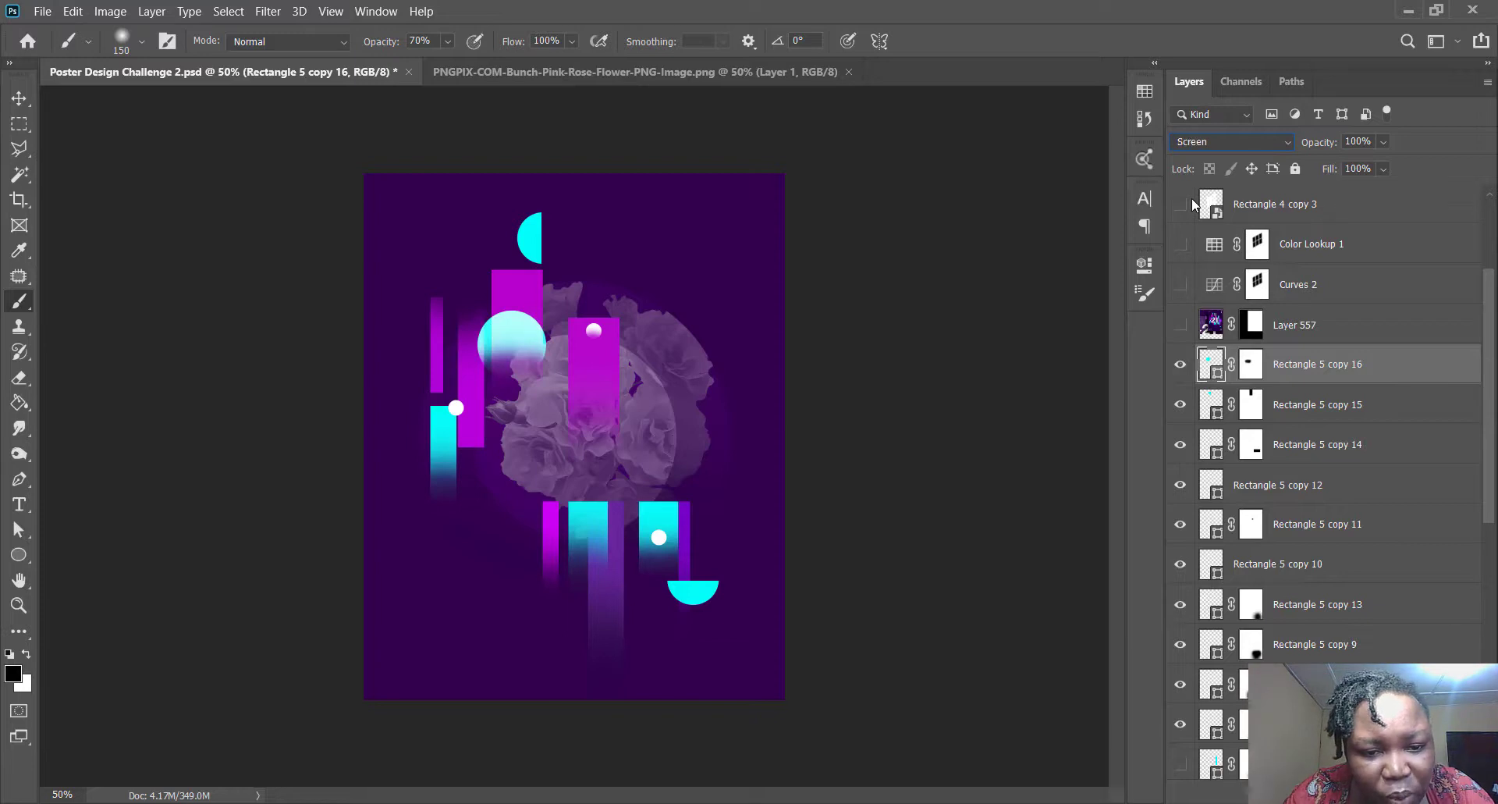
pyautogui.press('Down')
pyautogui.press('Down')
pyautogui.press('Down')
pyautogui.press('Down')
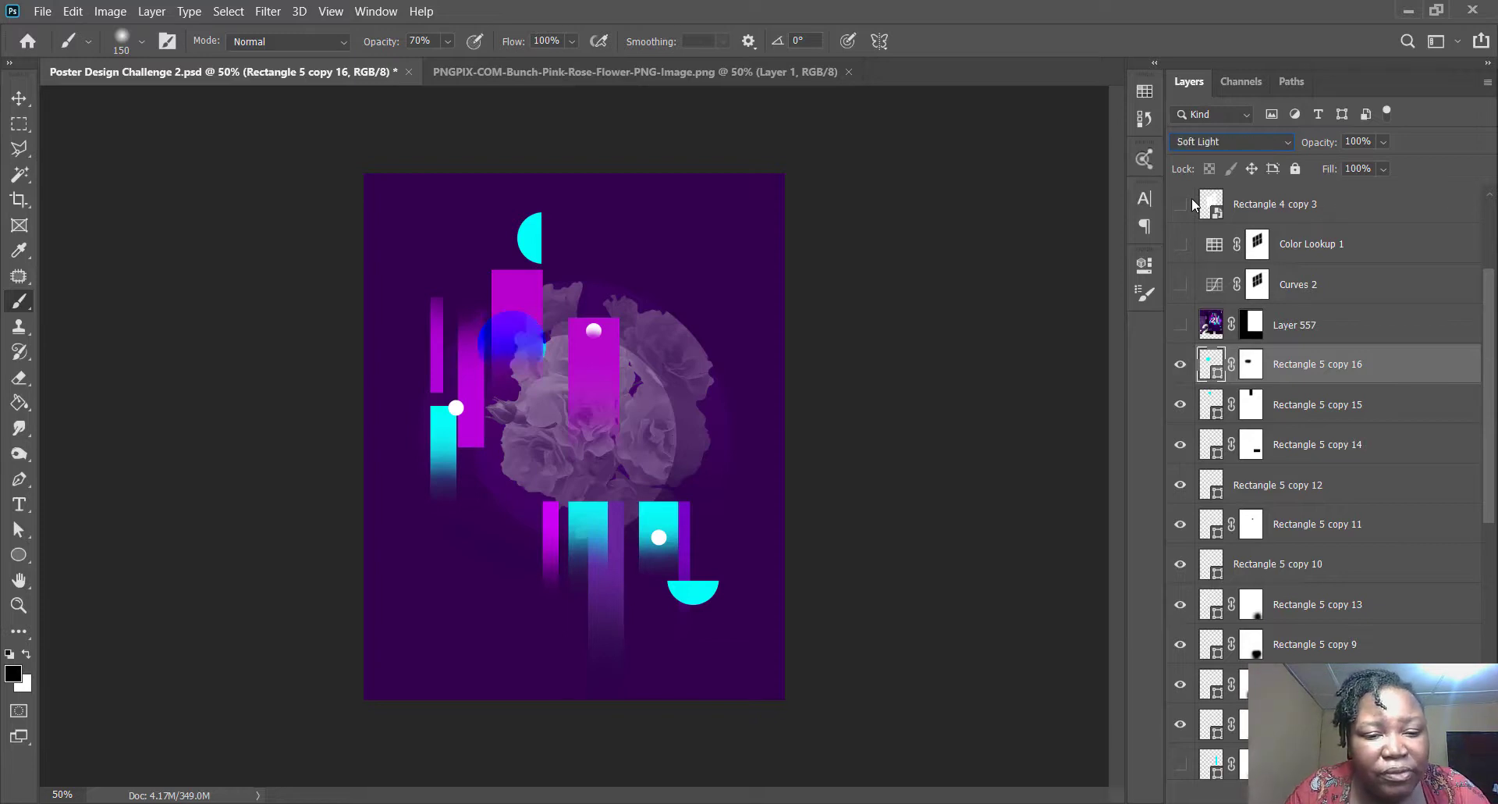
pyautogui.press('Down')
pyautogui.press('Up')
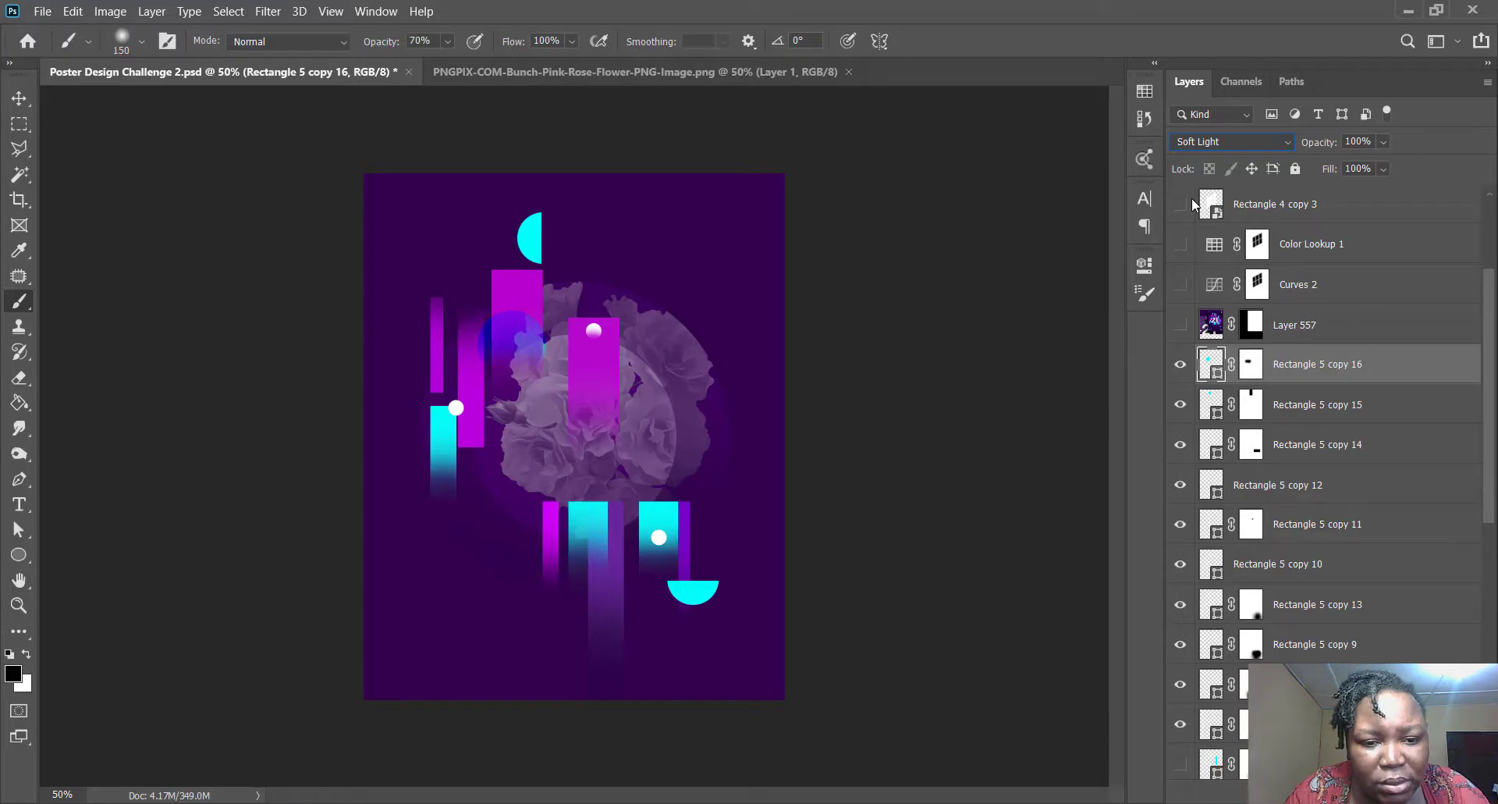
pyautogui.press('Down')
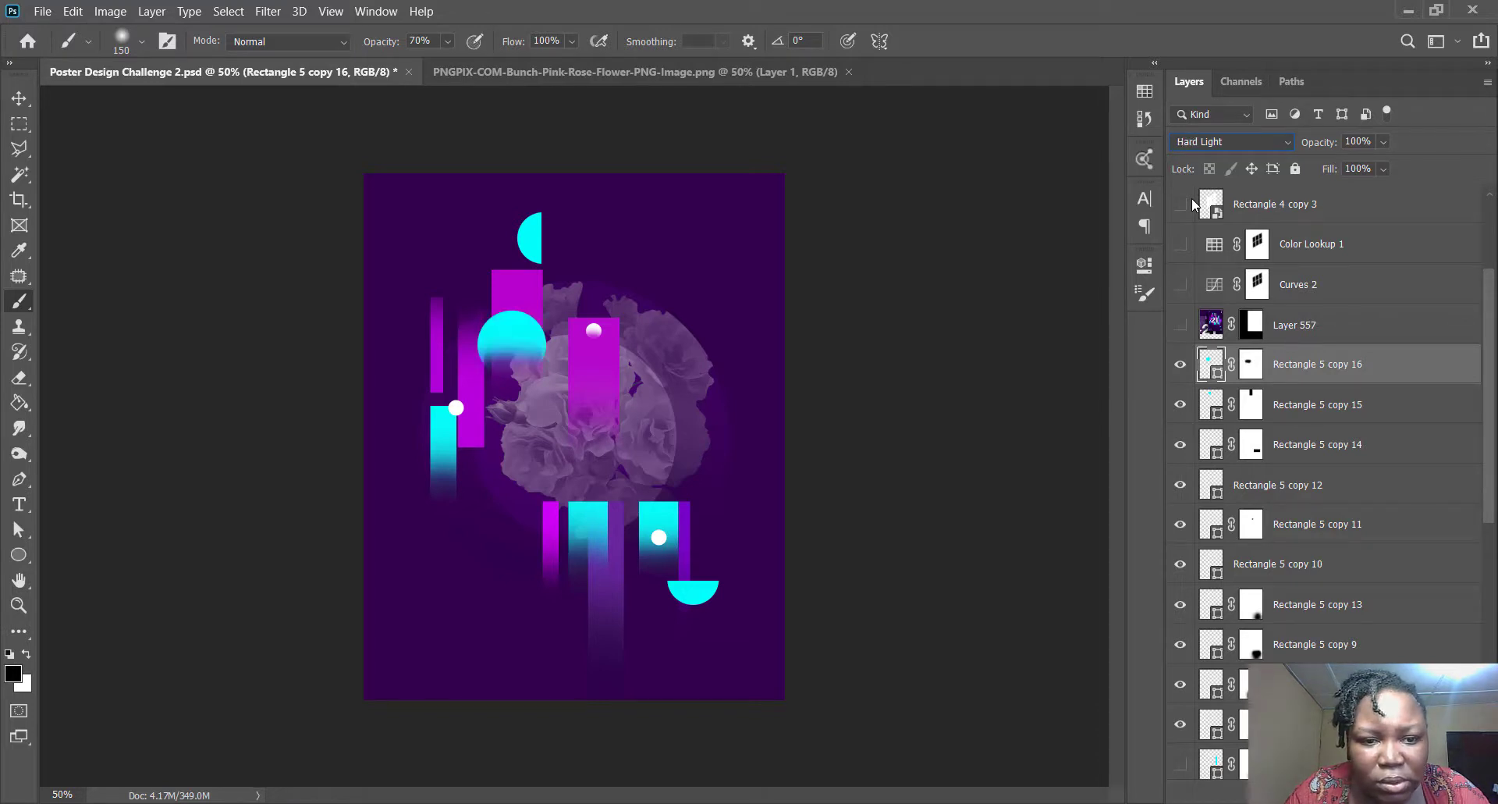
pyautogui.press('Down')
pyautogui.press('Down')
pyautogui.press('Down')
pyautogui.press('Down')
pyautogui.press('Down')
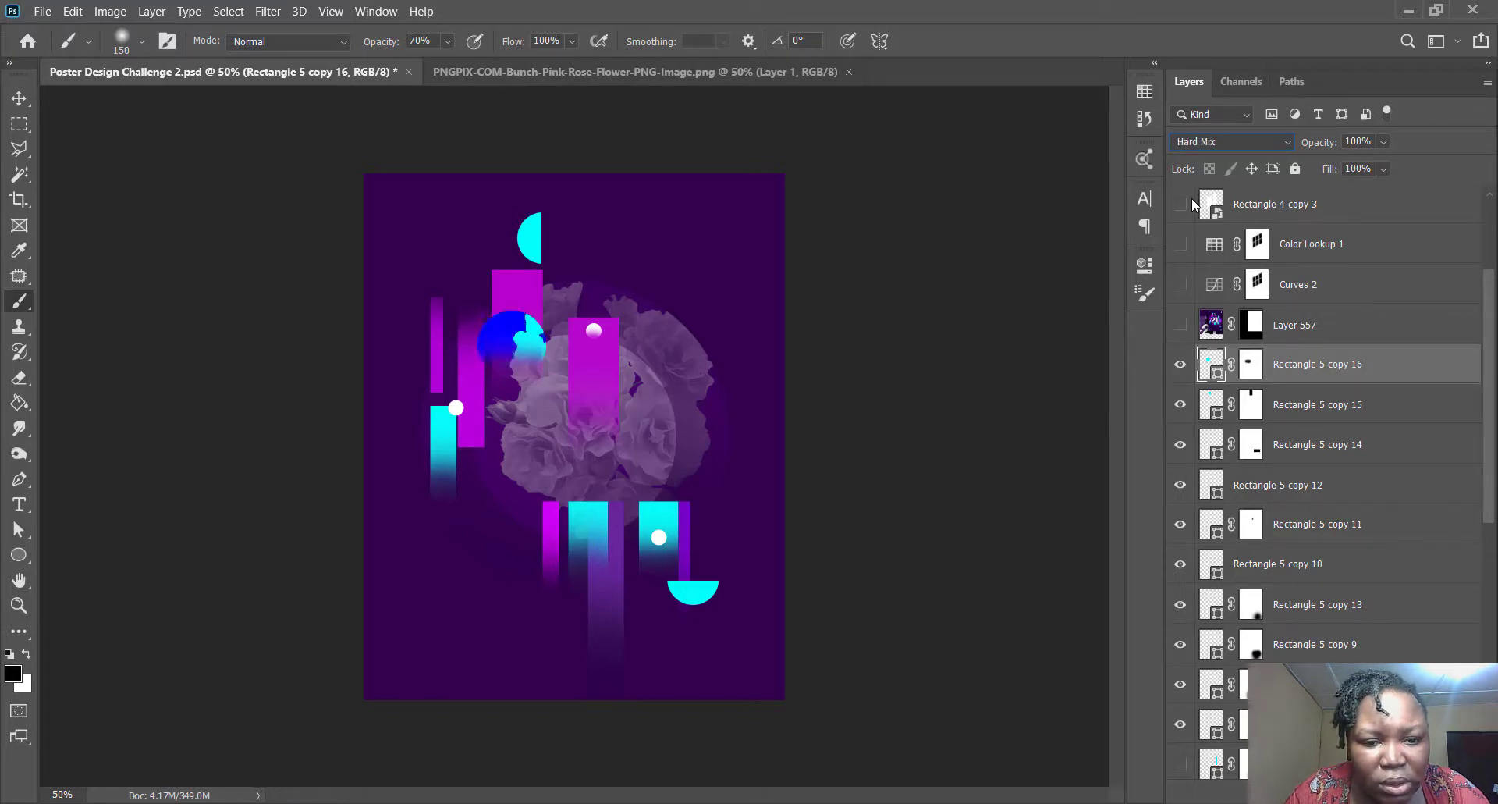
pyautogui.press('Down')
pyautogui.press('Down')
pyautogui.press('Down')
pyautogui.press('Down')
pyautogui.press('Down')
pyautogui.press('Down')
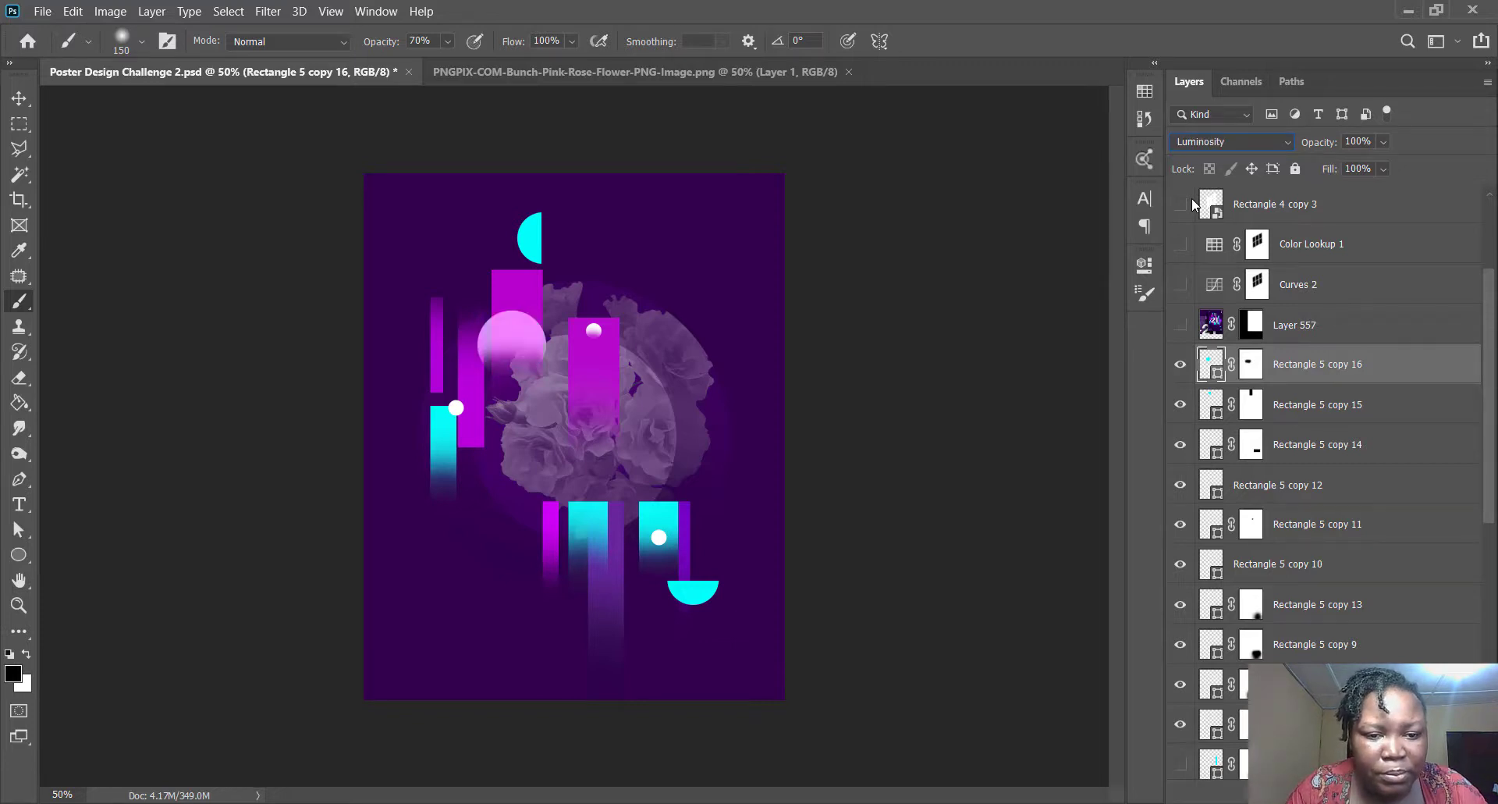
pyautogui.press('Up')
pyautogui.press('Up')
pyautogui.press('Up')
pyautogui.press('Up')
pyautogui.press('Up')
pyautogui.press('Up')
pyautogui.press('Up')
pyautogui.press('Up')
pyautogui.press('Up')
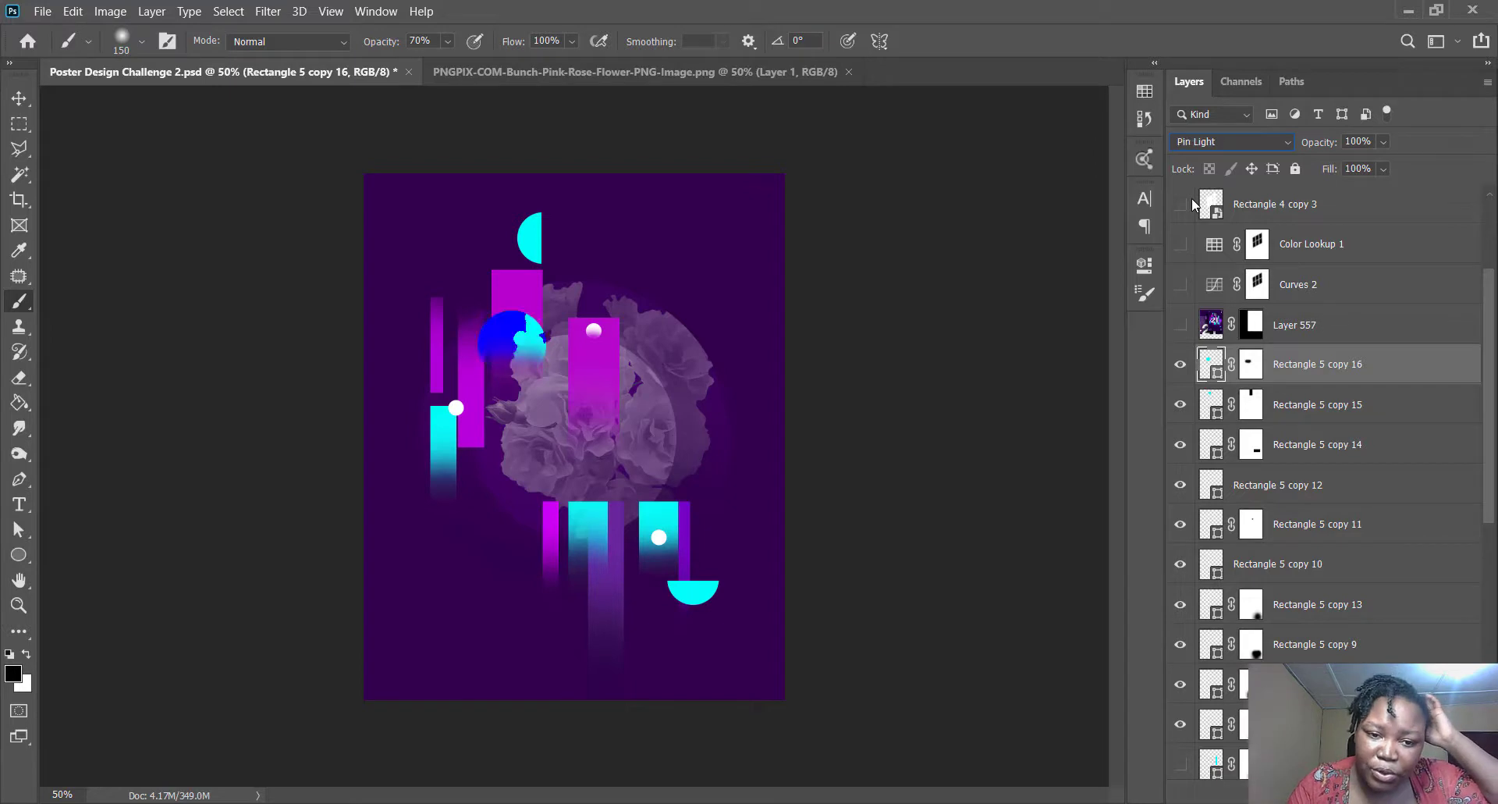
pyautogui.press('Up')
pyautogui.press('Down')
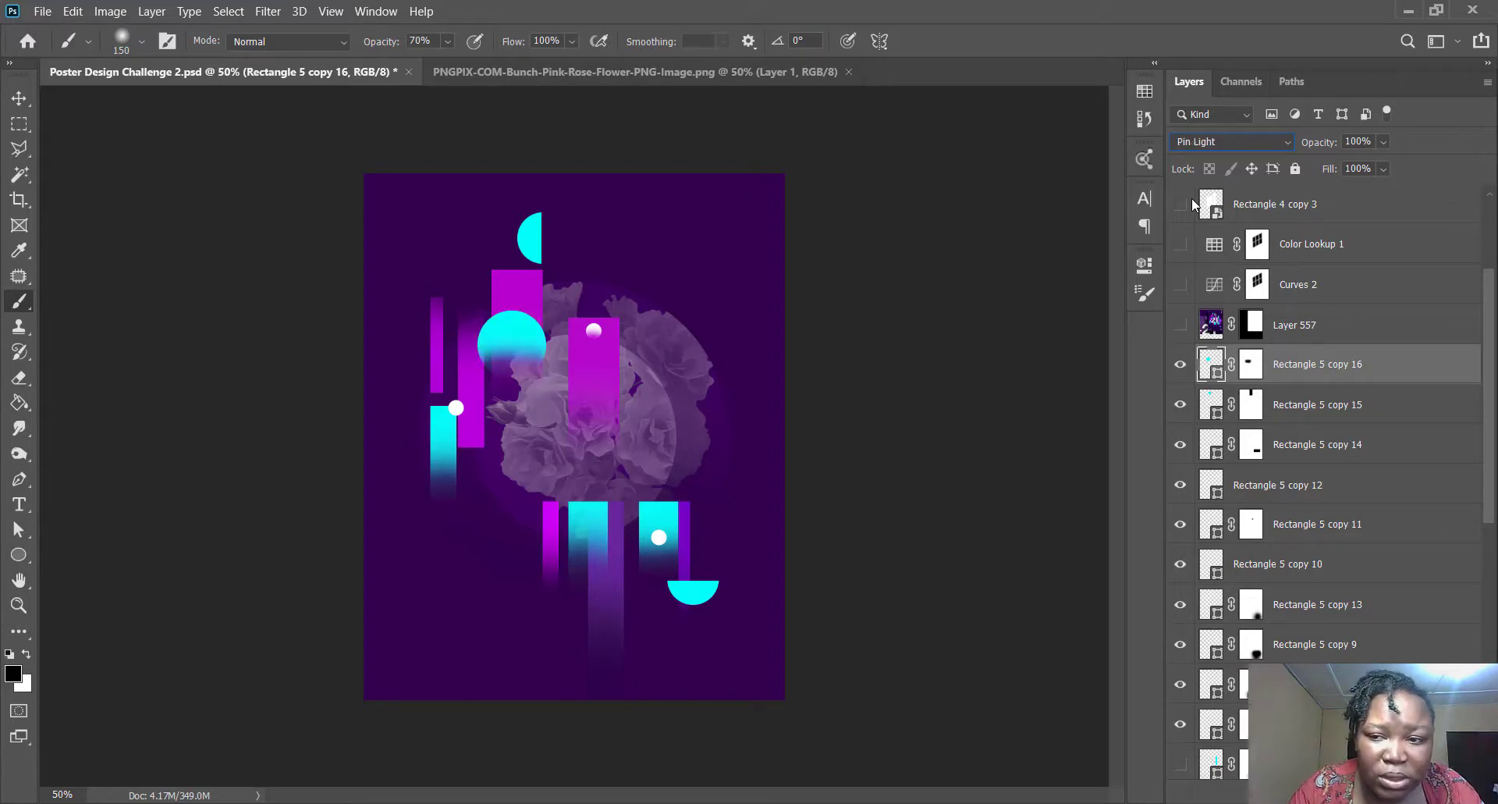
pyautogui.press('Down')
pyautogui.press('Up')
pyautogui.press('Up')
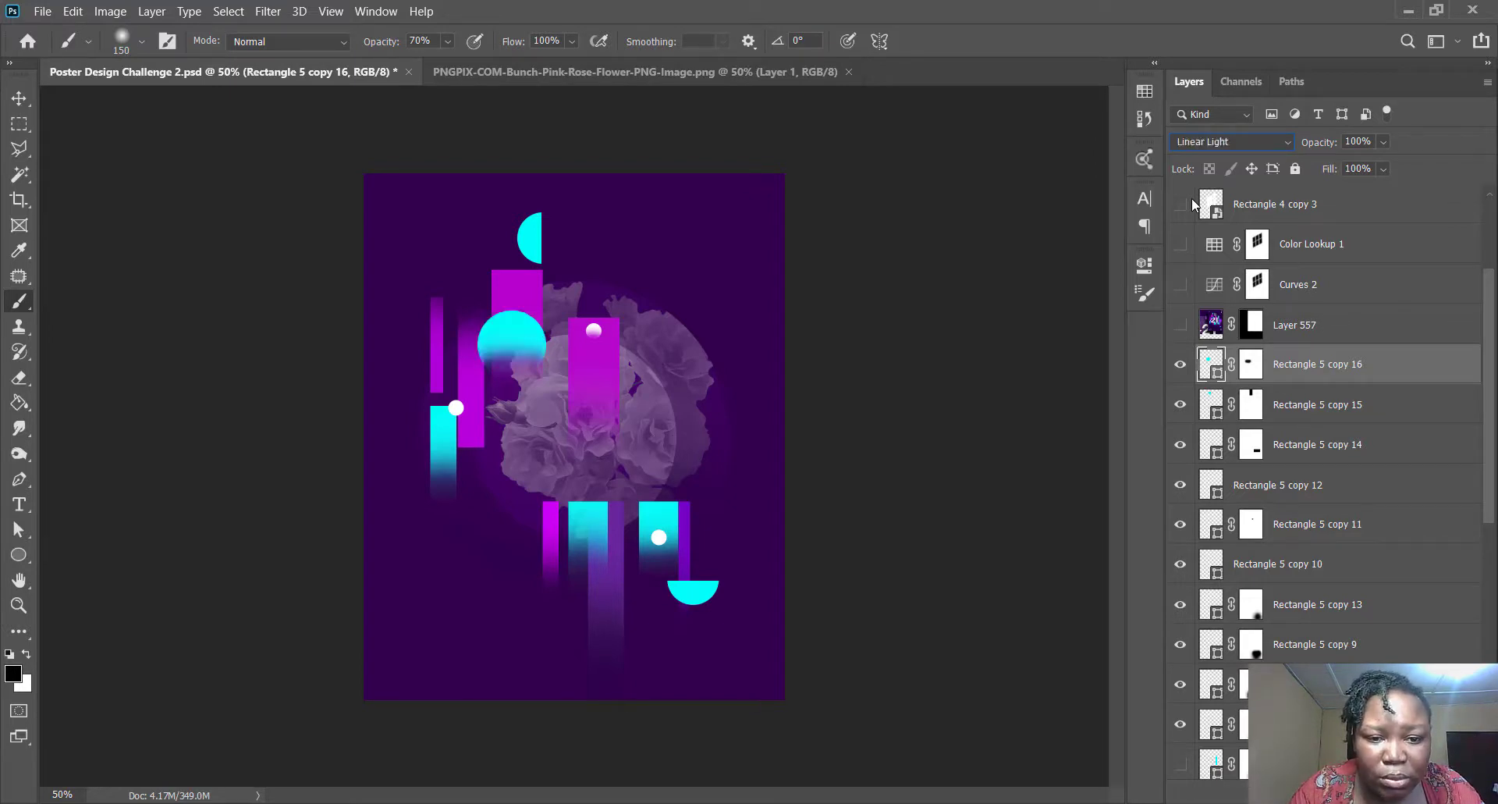
pyautogui.press('Up')
pyautogui.press('Up')
pyautogui.press('Up')
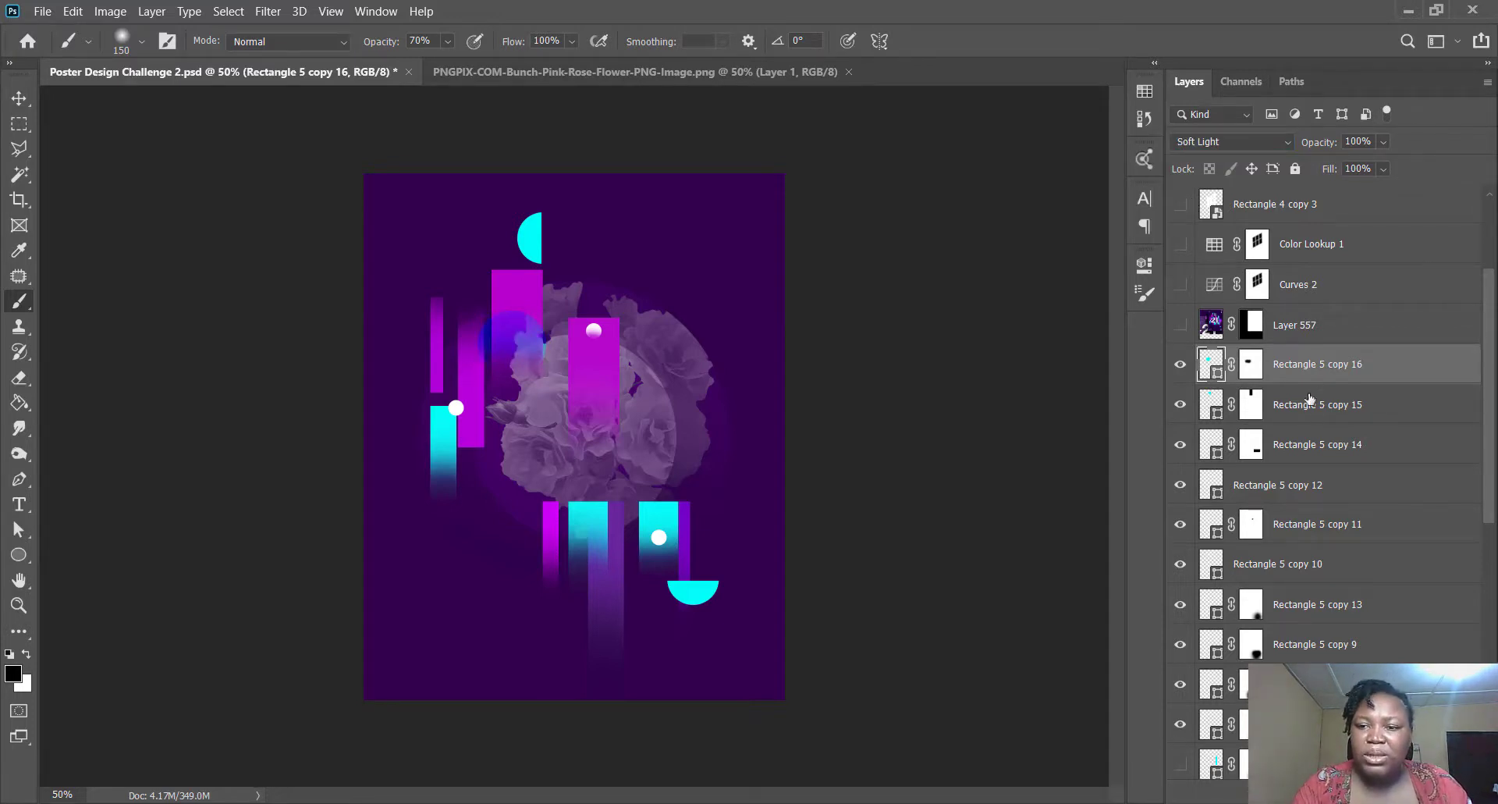
# - Add the text "21" in the poster's lower-left area above Rectangle 5 copy 15, and enlarge it to 326.47 pt
pyautogui.click(1340, 414)
pyautogui.press('t')
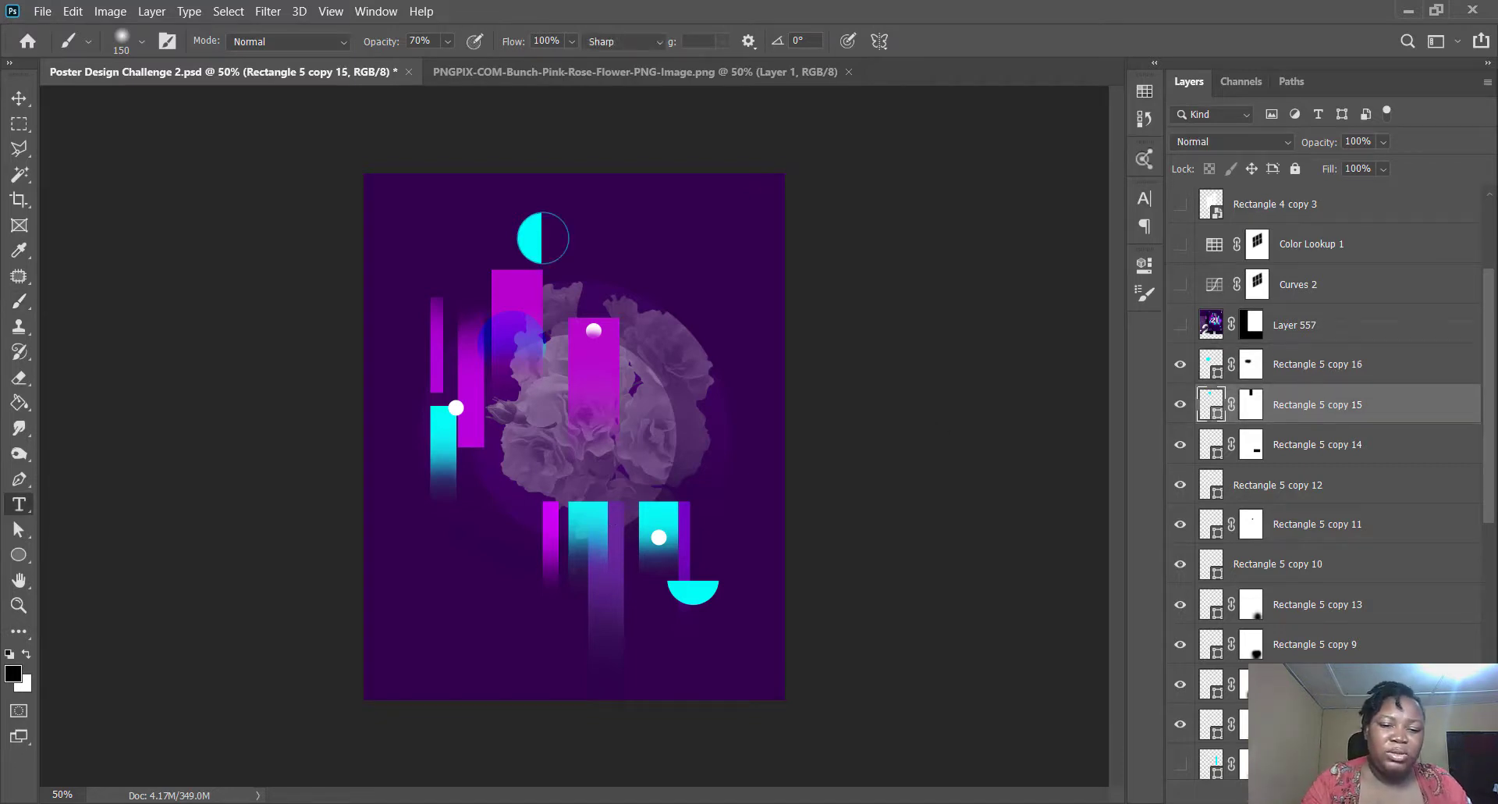
pyautogui.click(441, 614)
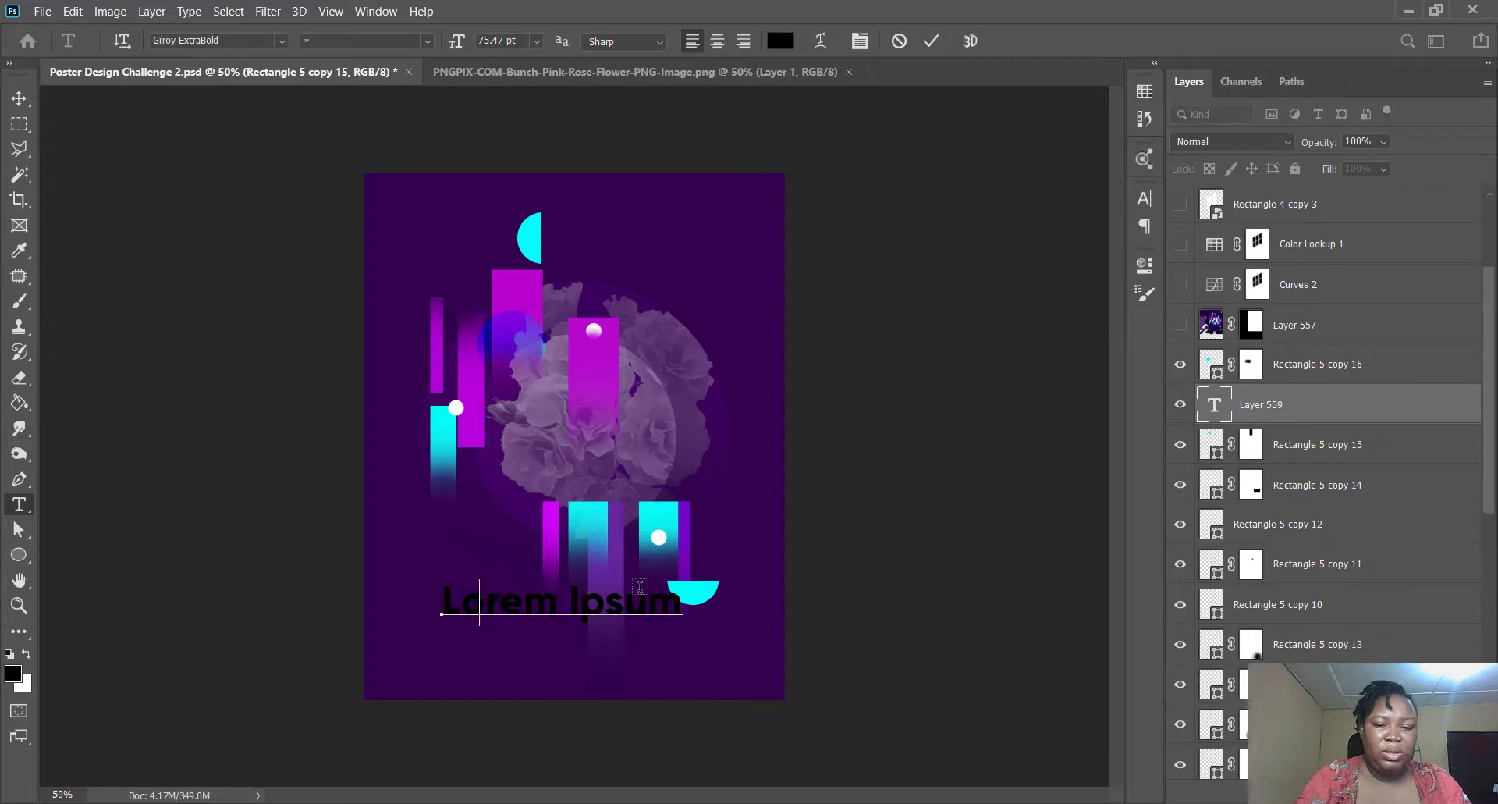
pyautogui.write('21')
pyautogui.hotkey('ctrl', 'a')
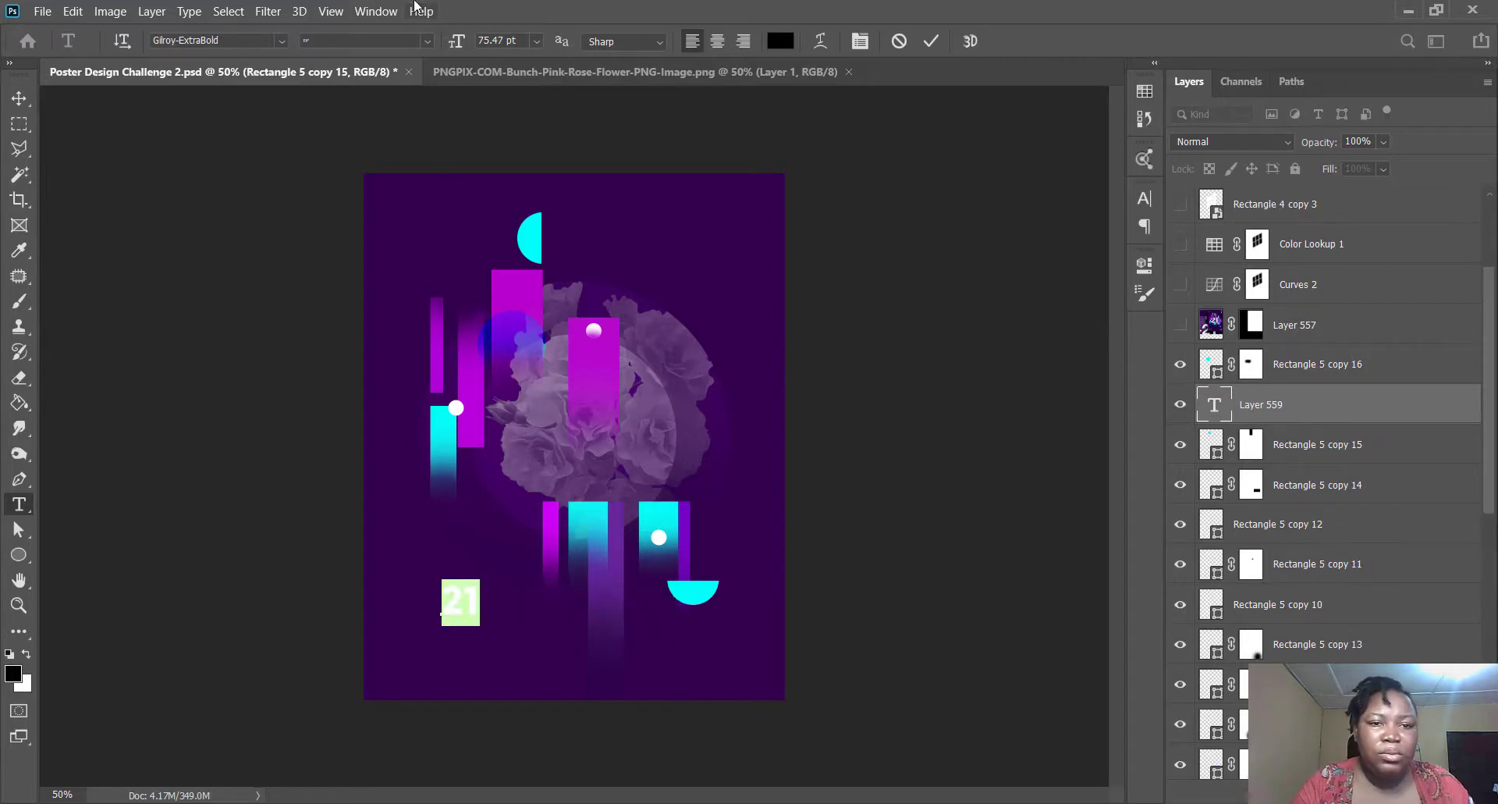
pyautogui.moveTo(458, 40); pyautogui.dragTo(700, 6)
# - Search the installed fonts for "helve" for the selected 21 text, and leave the search without changing the font
pyautogui.click(245, 37)
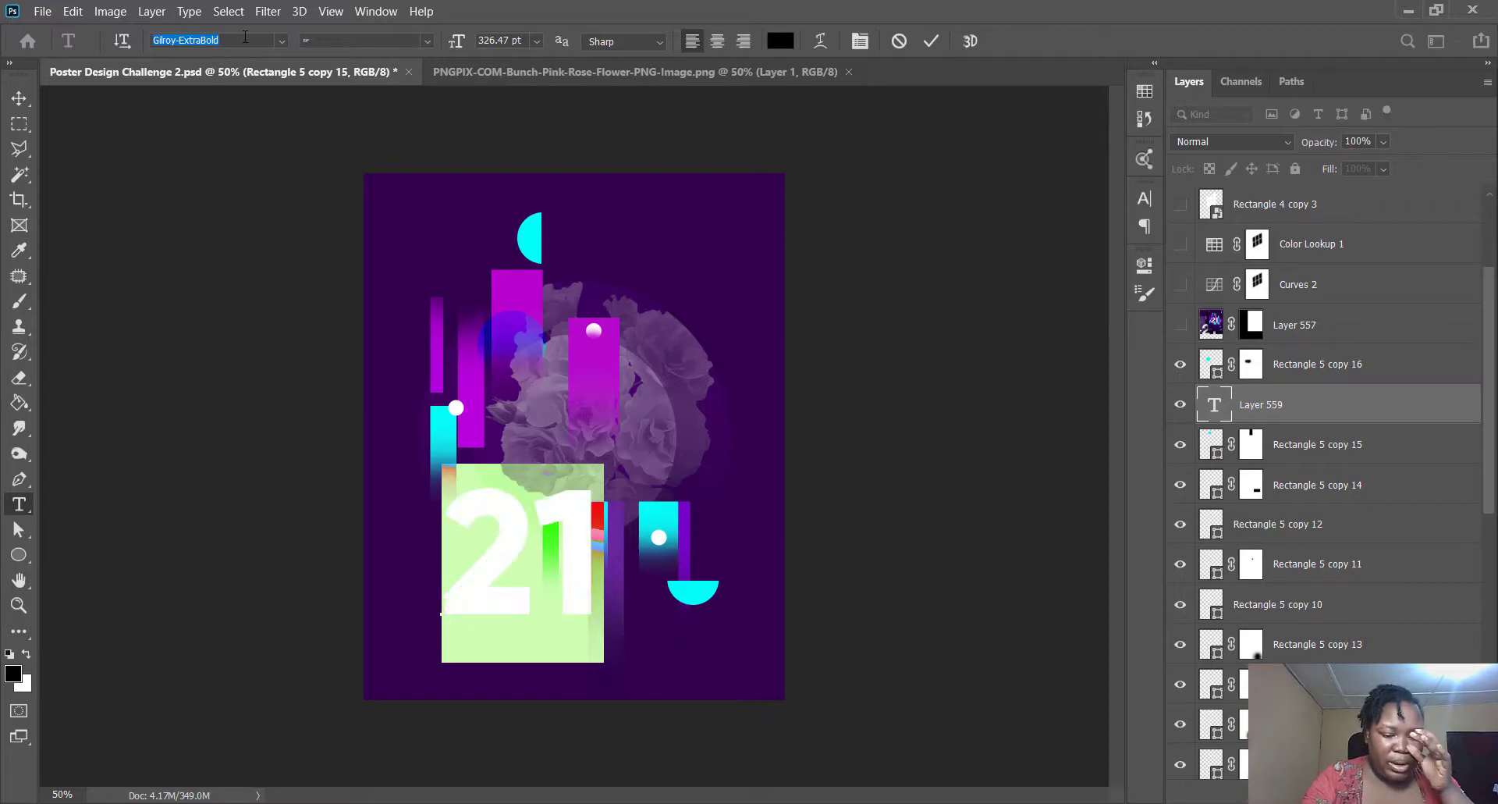
pyautogui.write('hel')
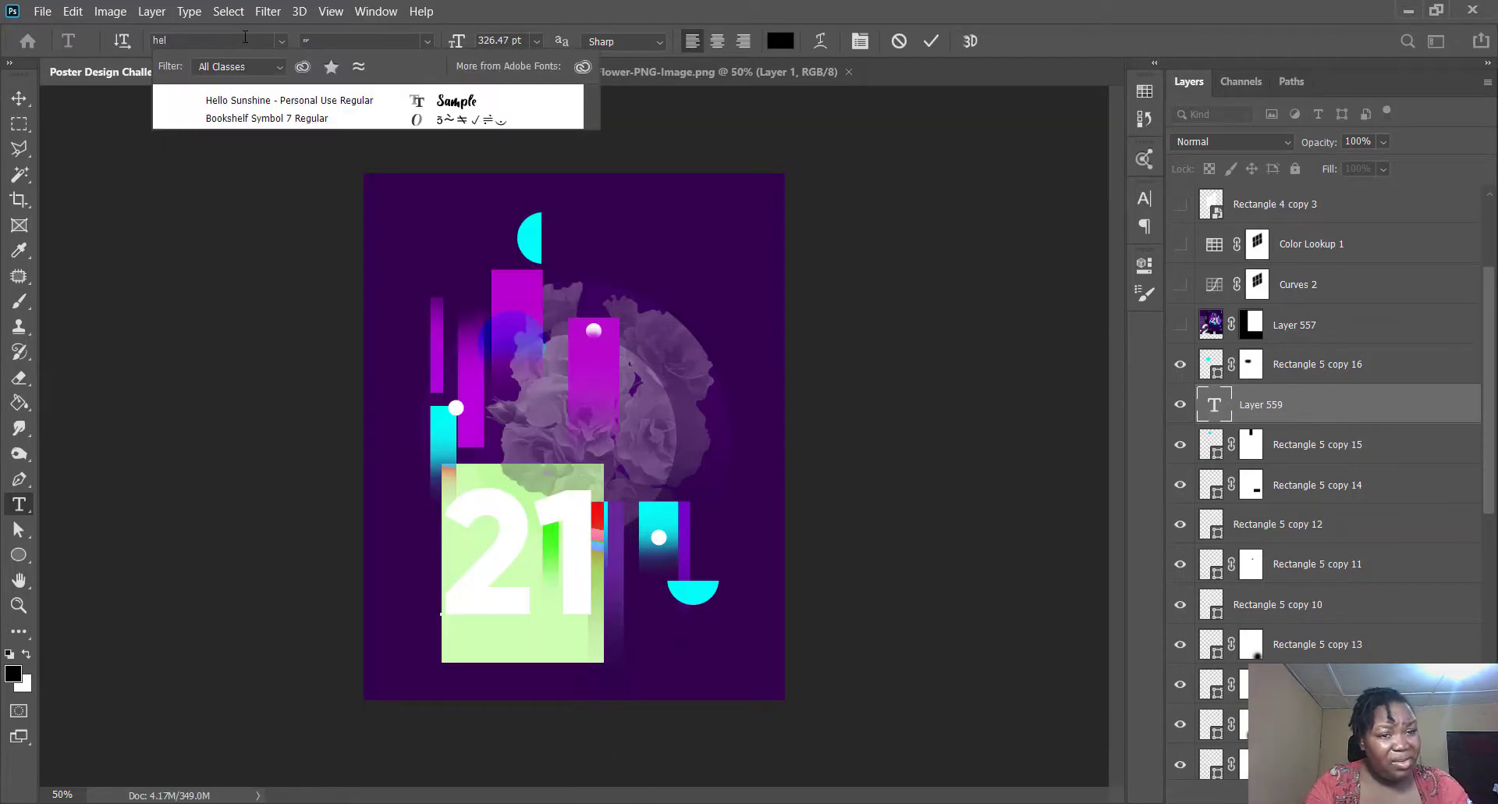
pyautogui.write('ve')
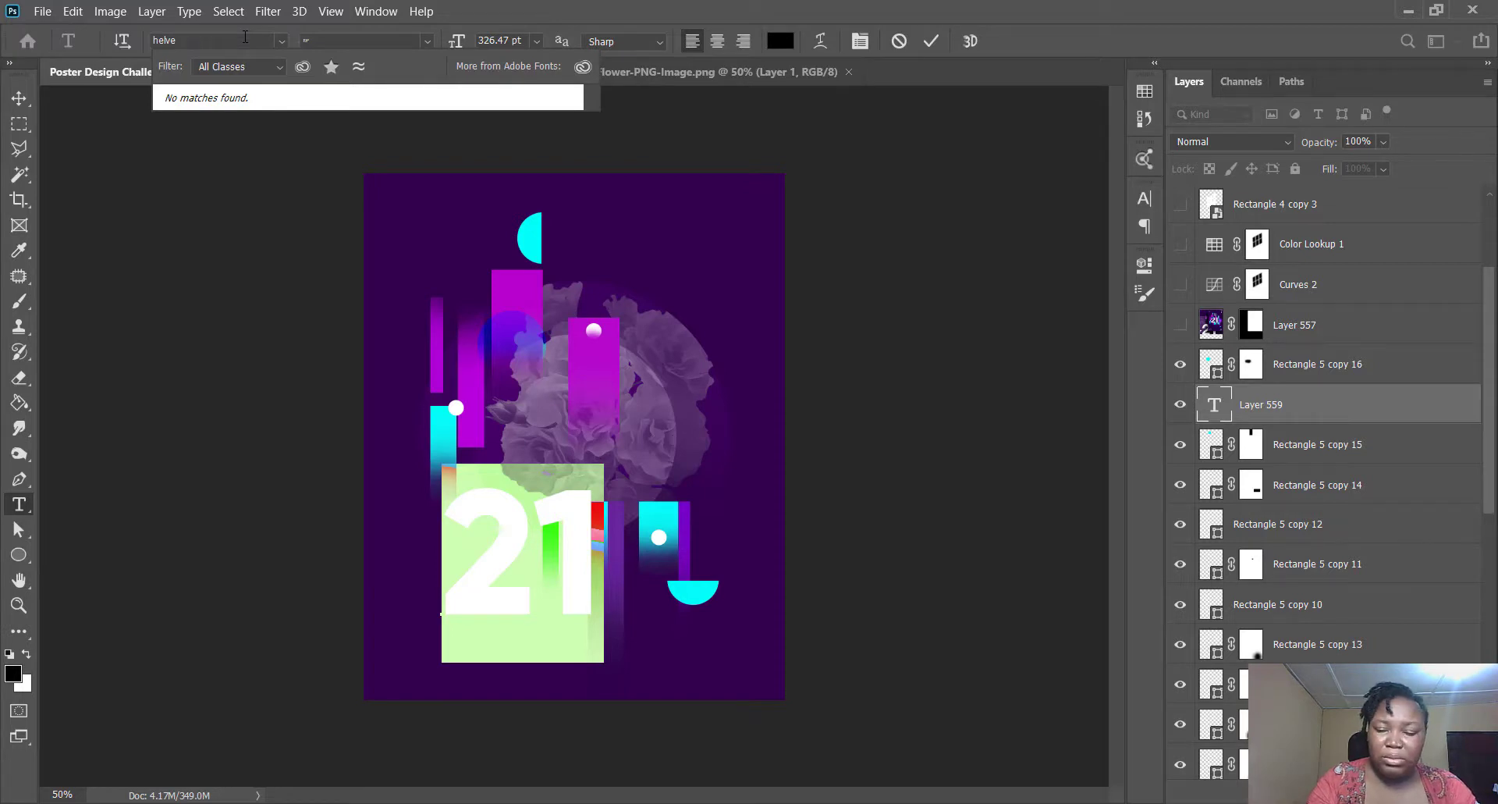
pyautogui.press('BackSpace')
pyautogui.press('BackSpace')
pyautogui.press('BackSpace')
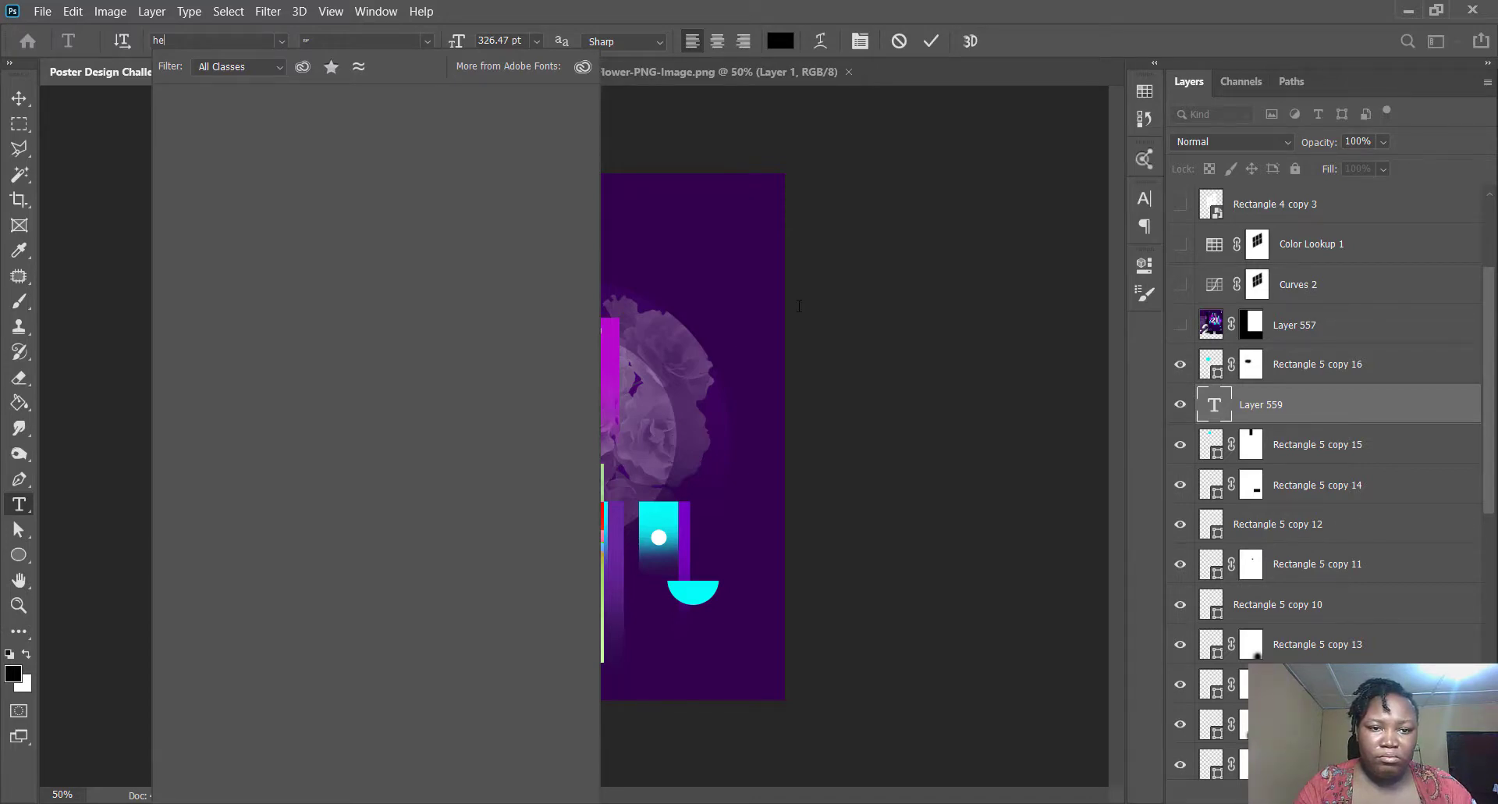
pyautogui.press('Escape')
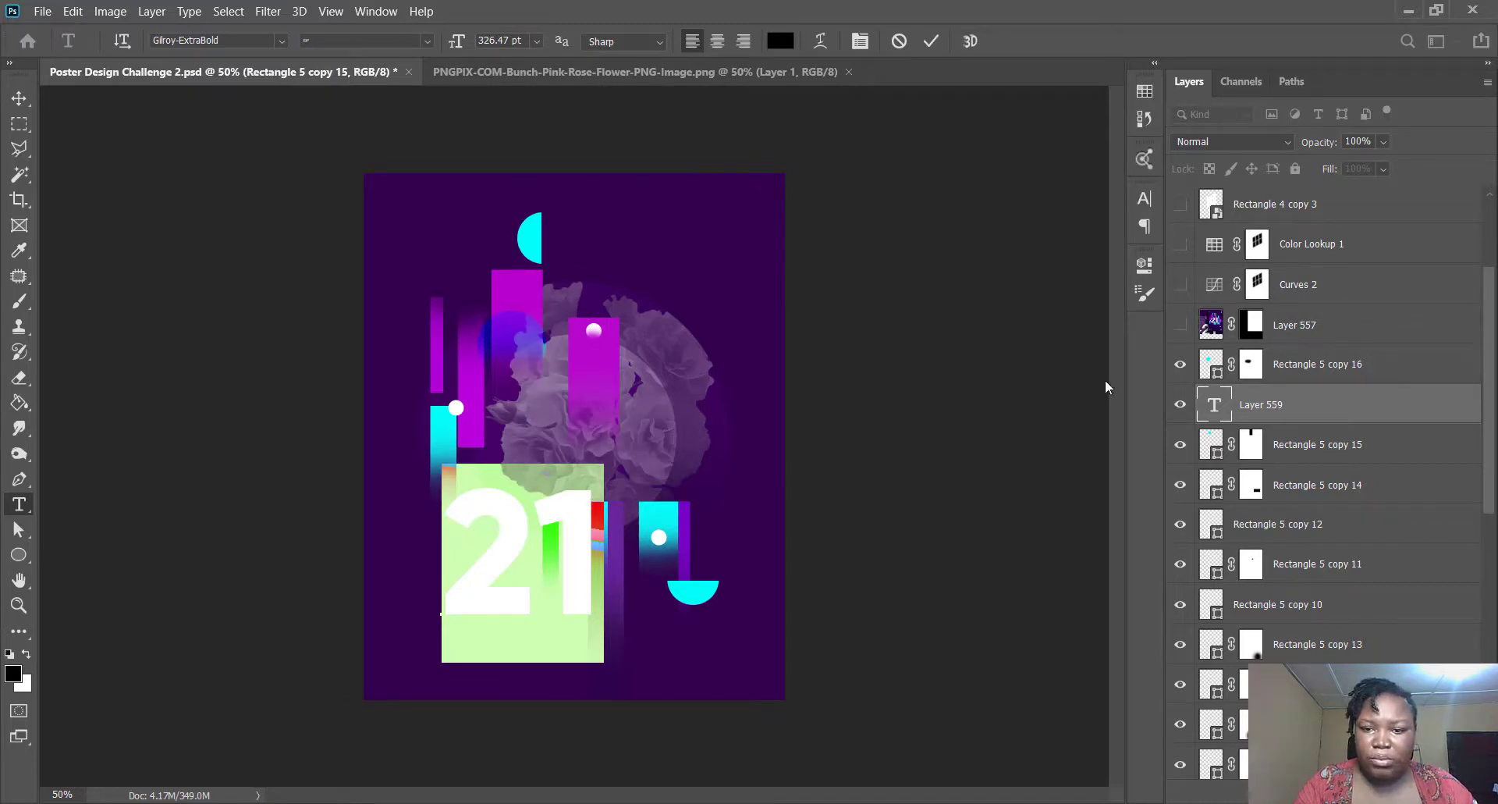
# - Search the fonts for "helv" in the character settings, and clear the search to list all fonts
pyautogui.click(1145, 199)
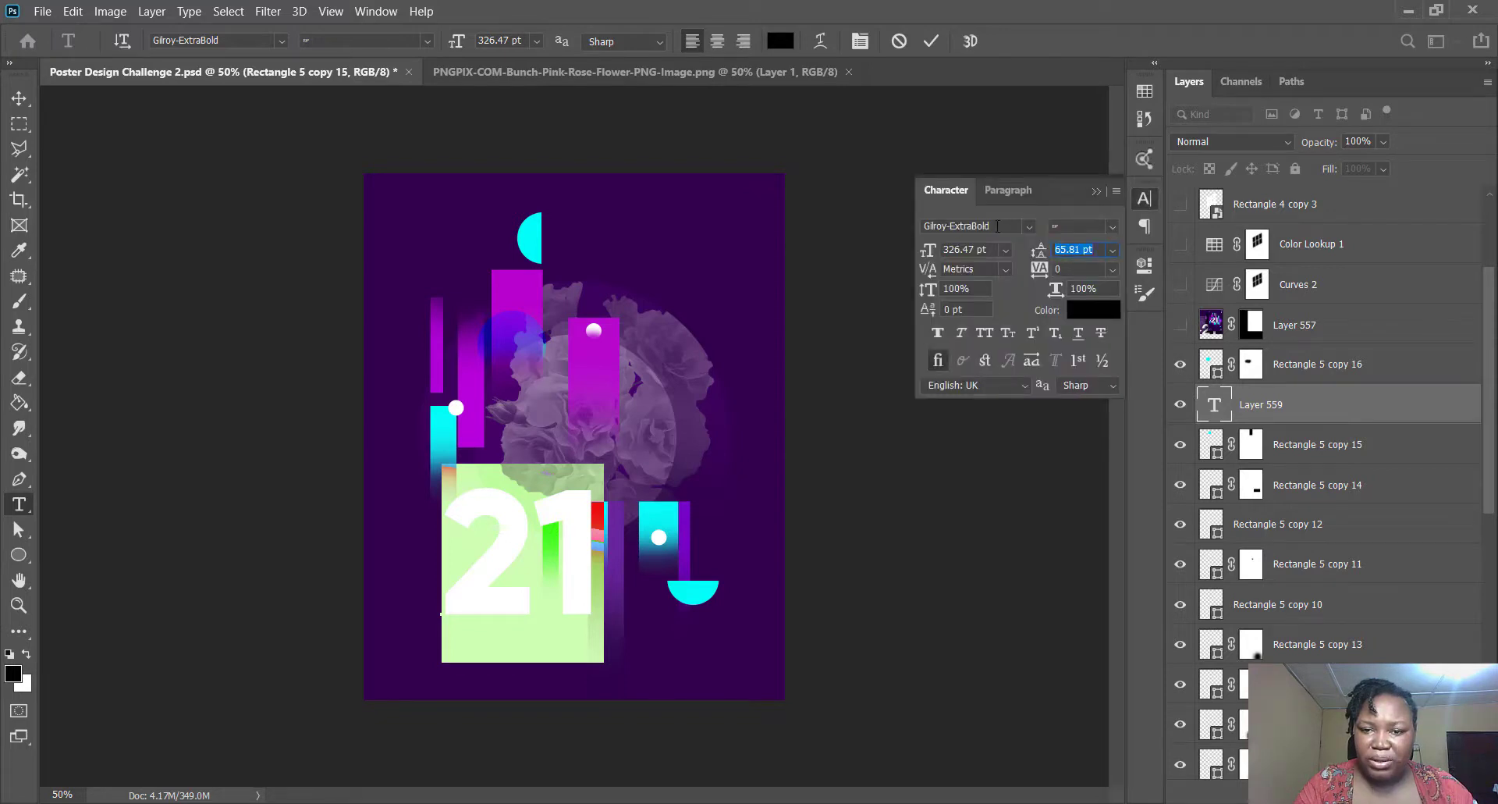
pyautogui.click(997, 226)
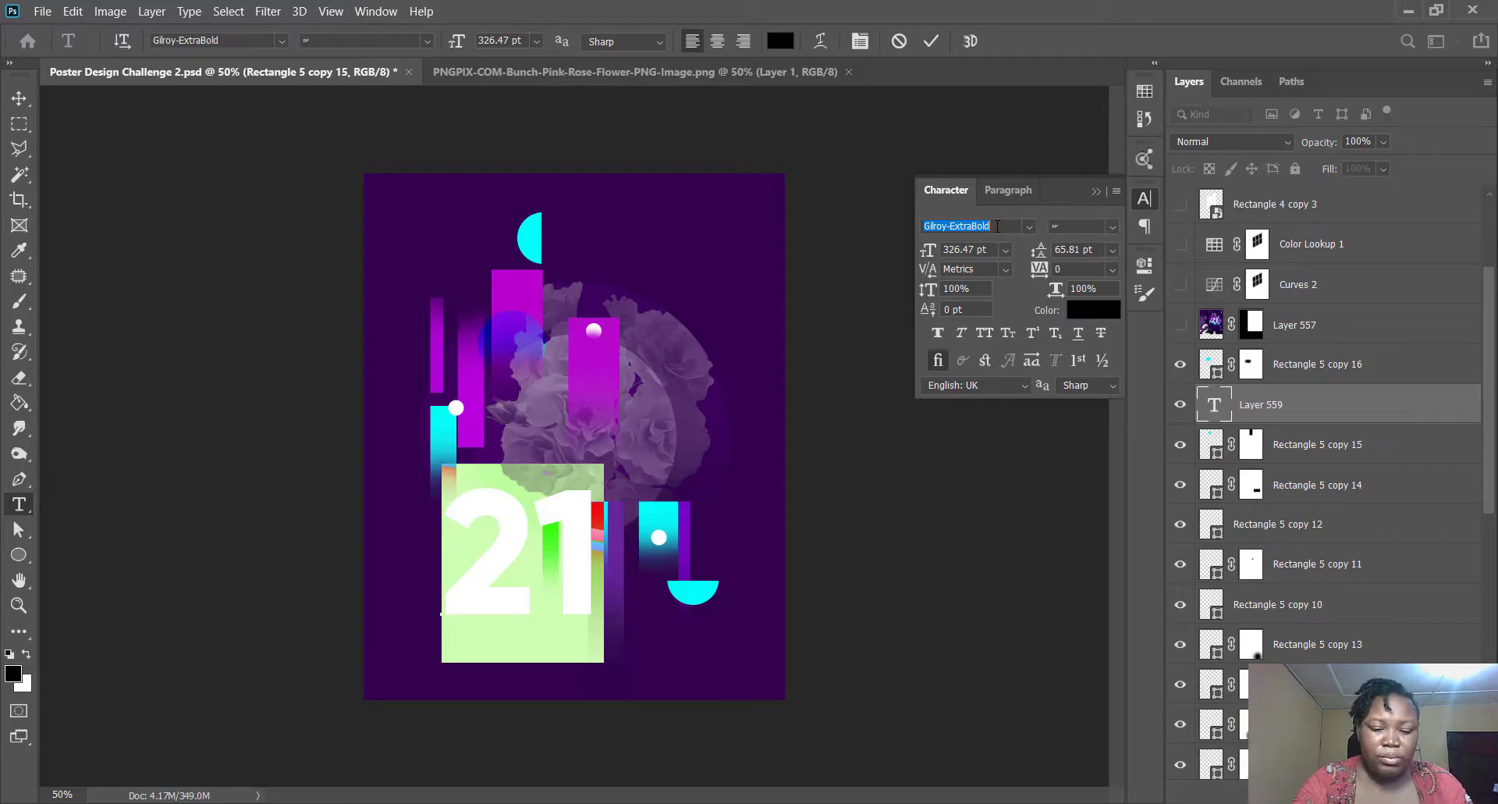
pyautogui.write('helv')
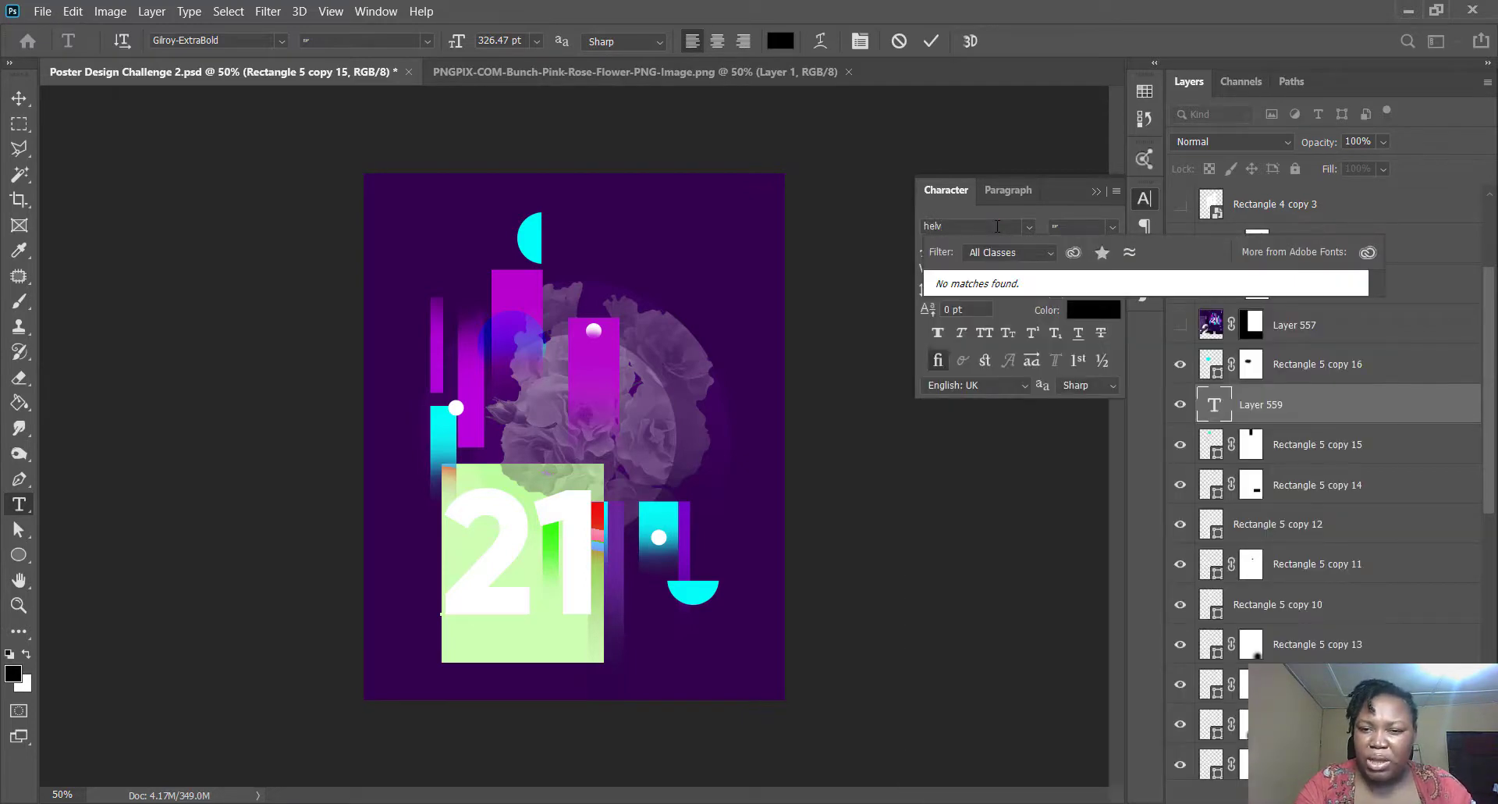
pyautogui.press('BackSpace')
pyautogui.press('BackSpace')
pyautogui.press('BackSpace')
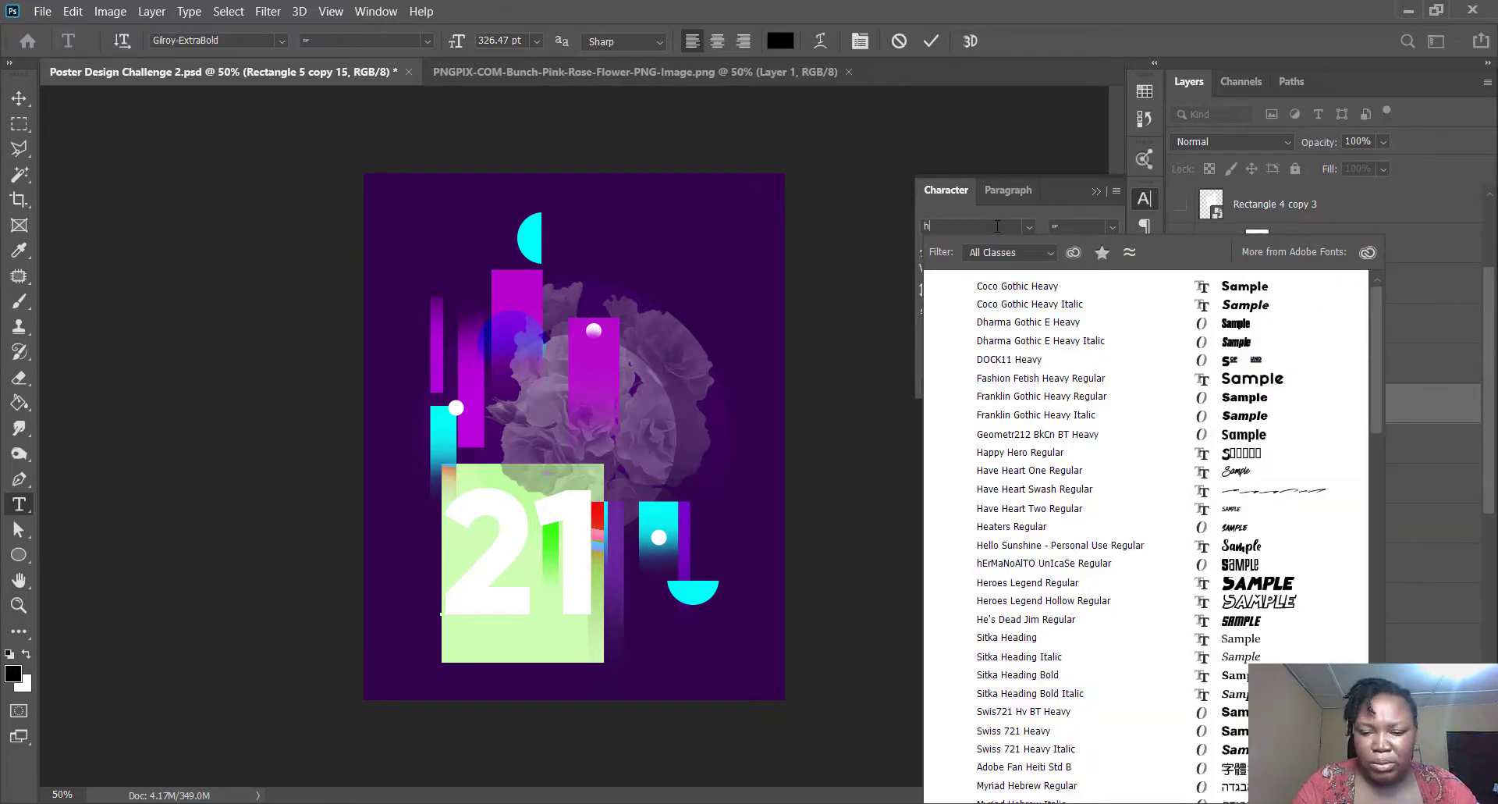
pyautogui.press('BackSpace')
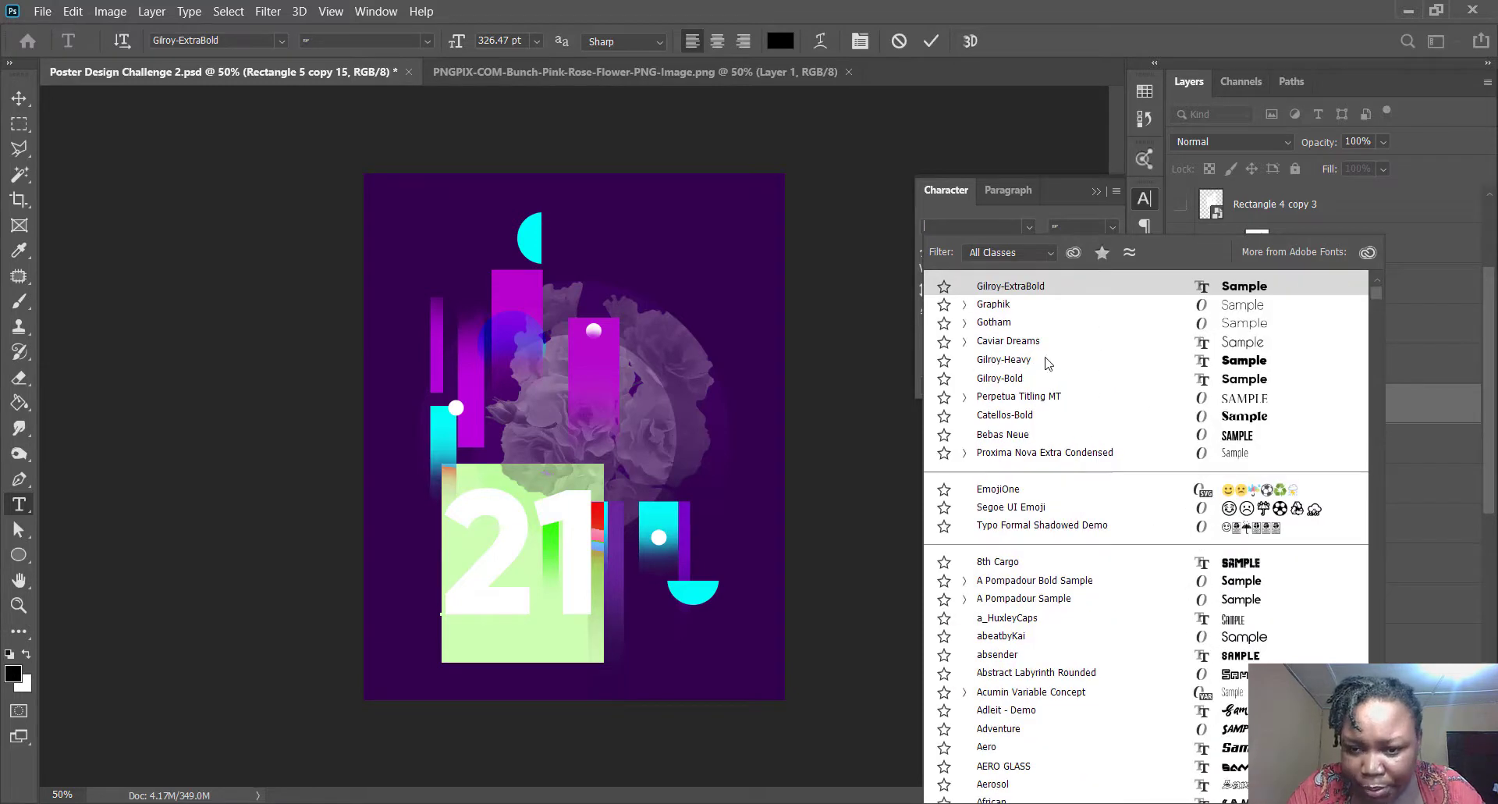
# - Preview fonts such as A Pompadour Sample and the "gotham" matches on the 21 text, and cancel the font change
pyautogui.click(1046, 508)
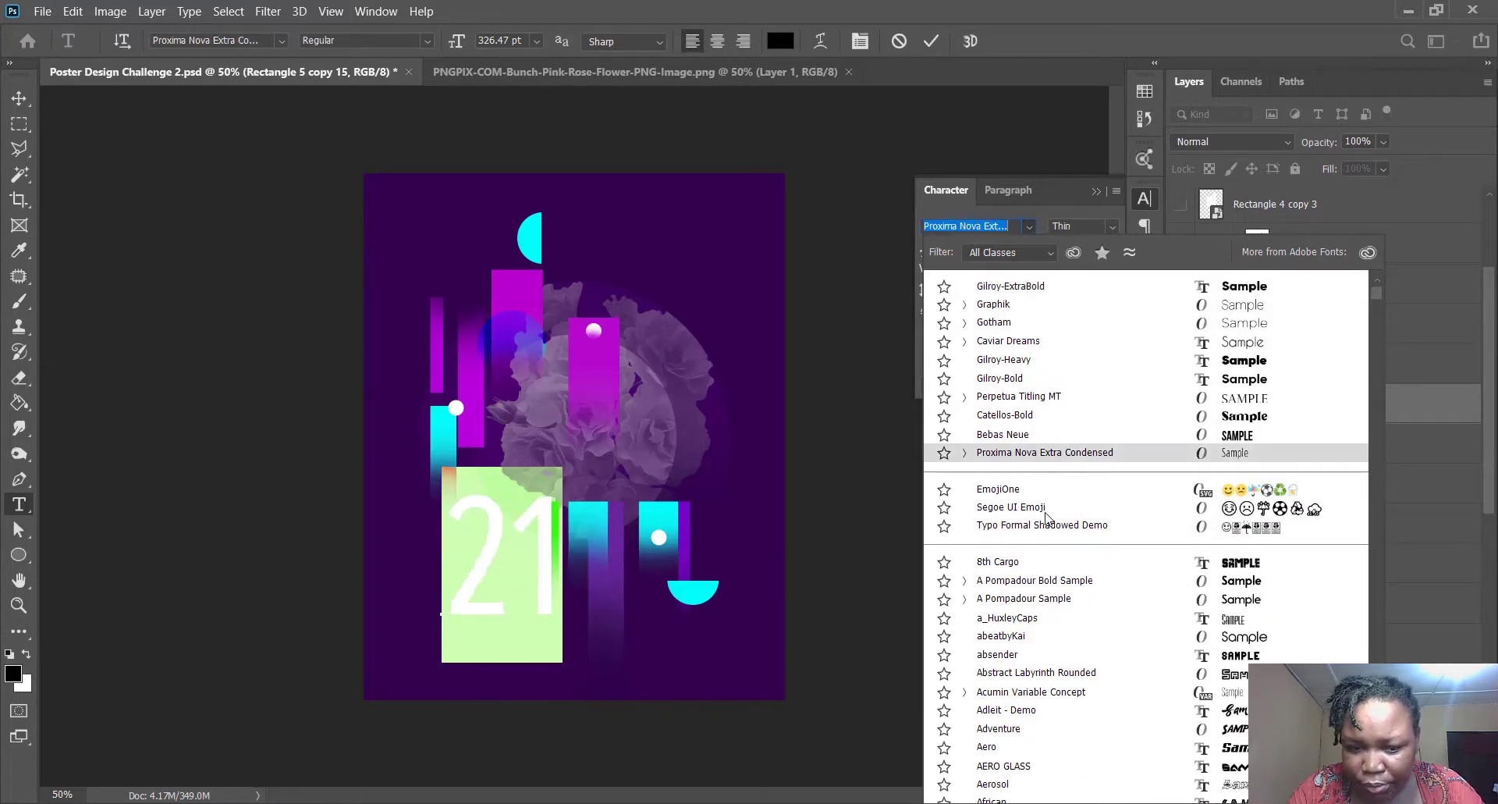
pyautogui.click(1033, 600)
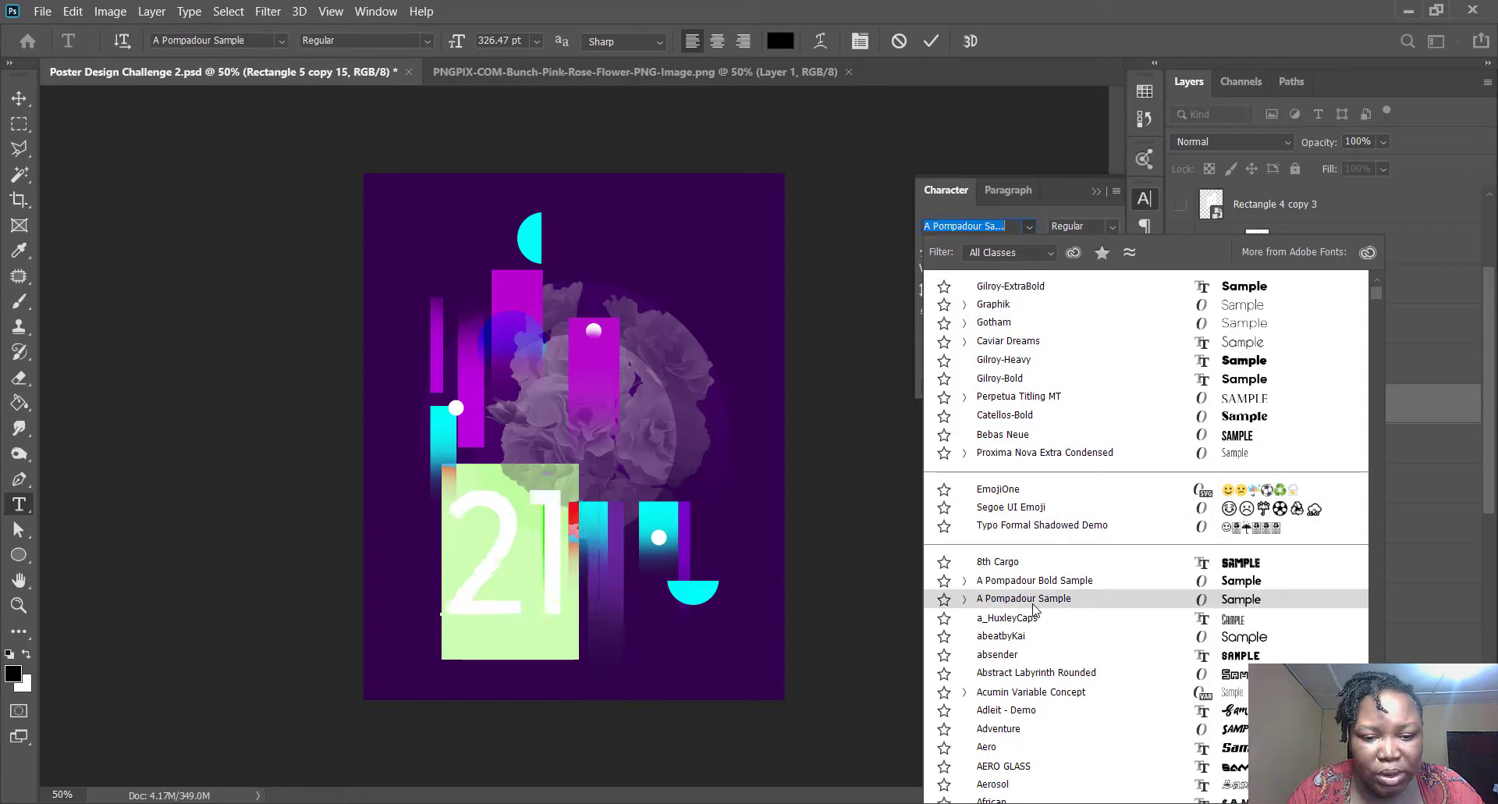
pyautogui.write('goth')
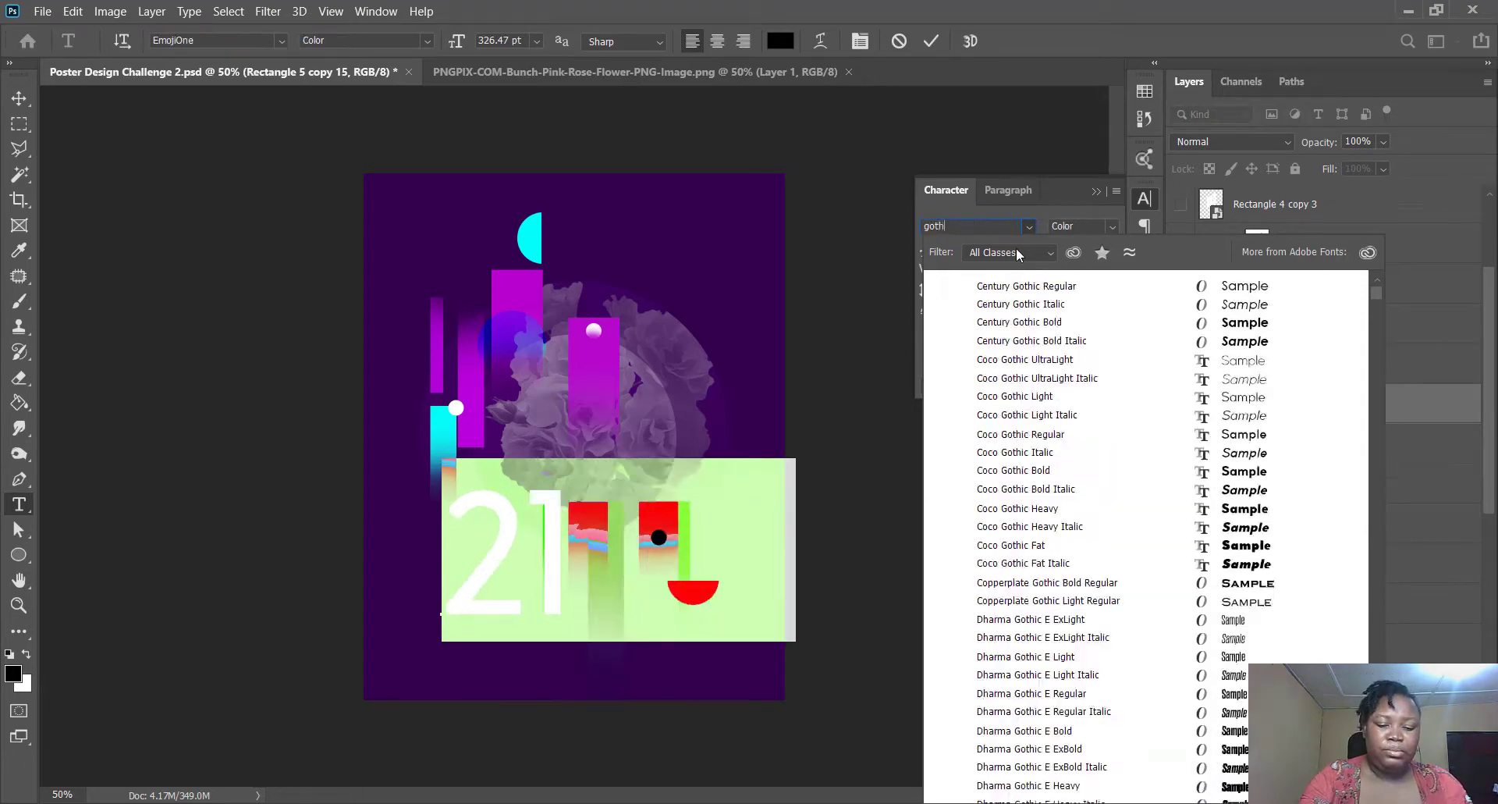
pyautogui.write('am')
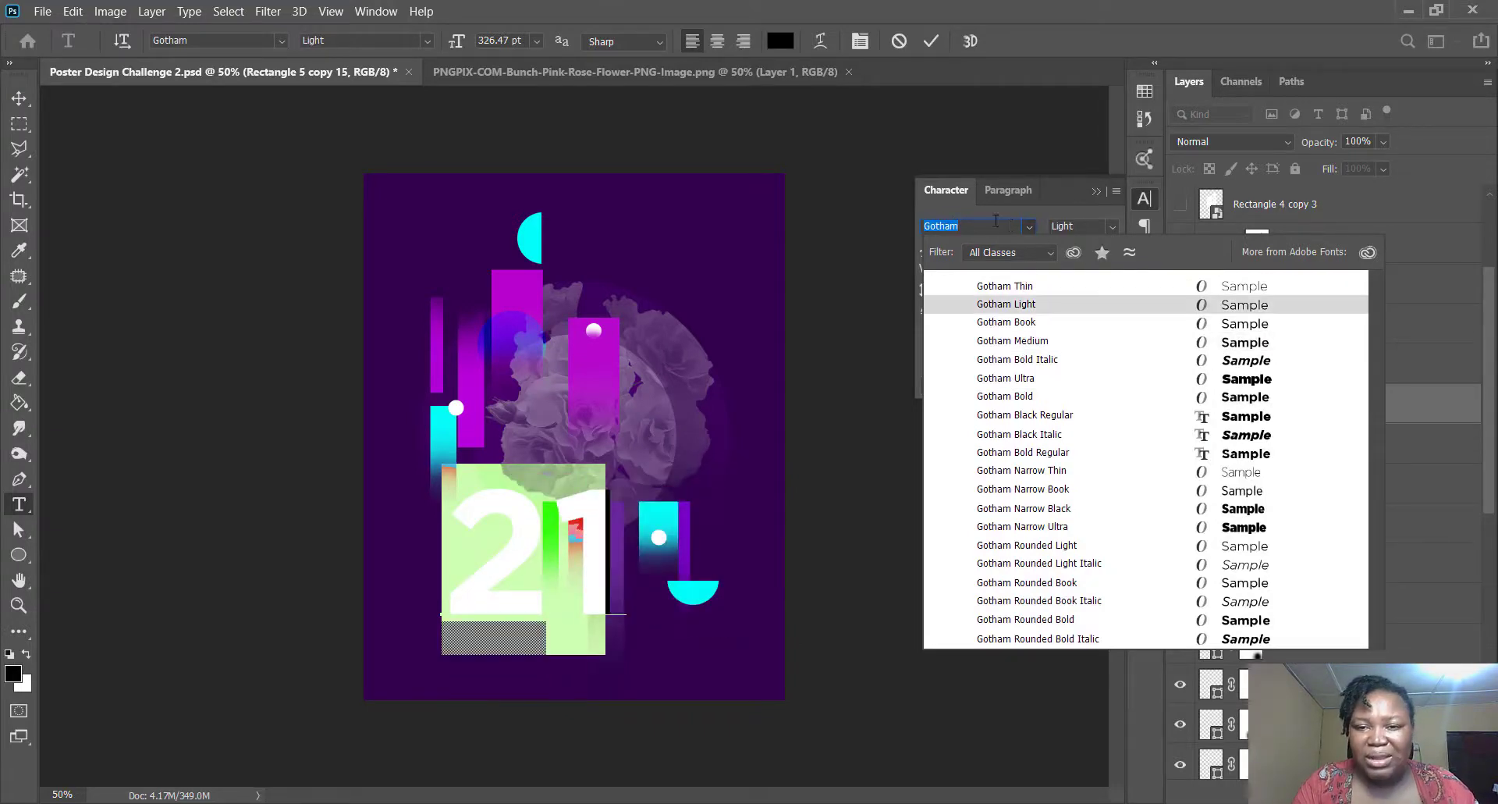
pyautogui.press('Escape')
# - Search for "popp", preview the Poppins styles on the 21 text, and cancel the font change
pyautogui.click(1002, 224)
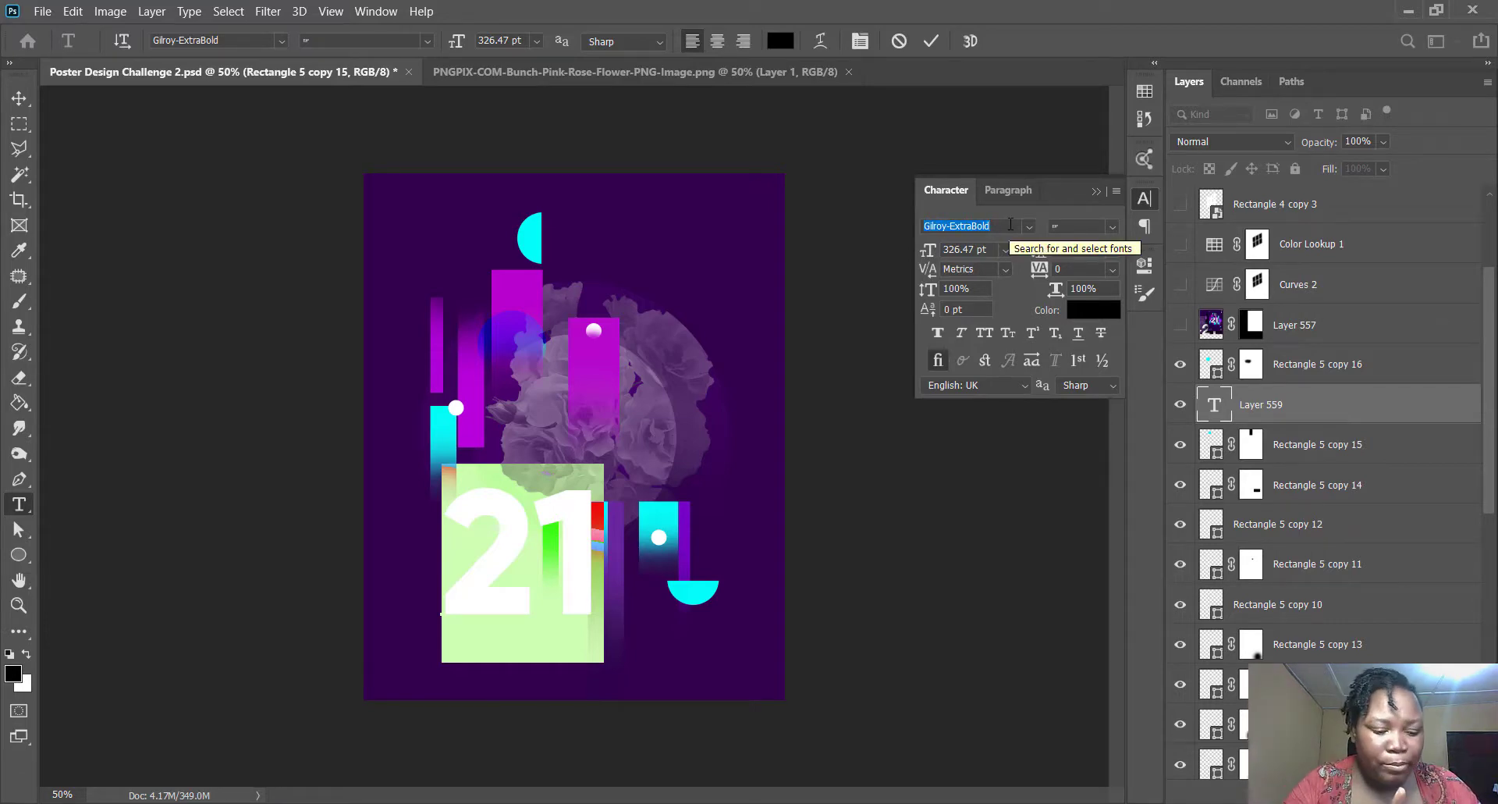
pyautogui.write('p')
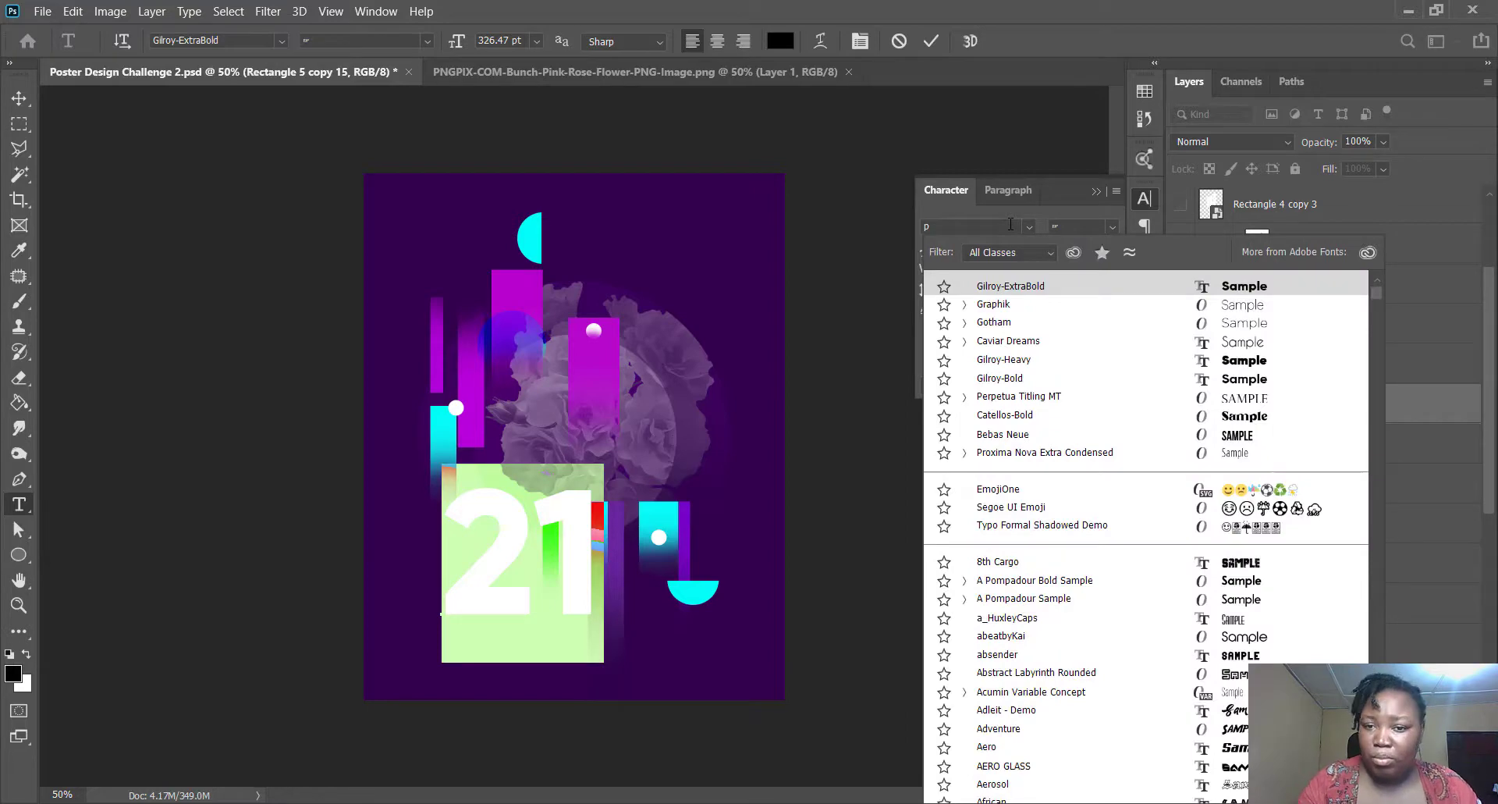
pyautogui.write('opp')
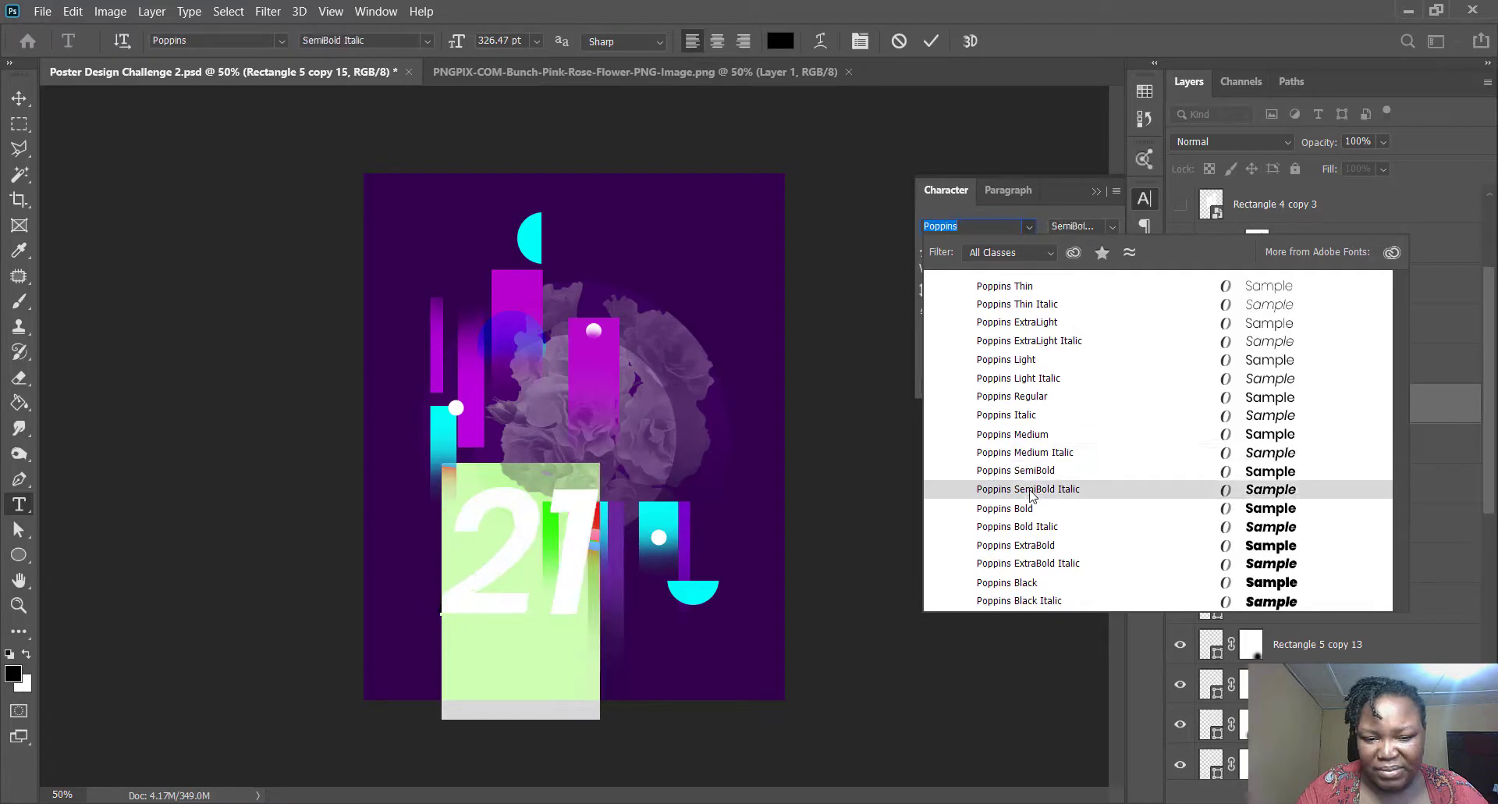
pyautogui.press('Escape')
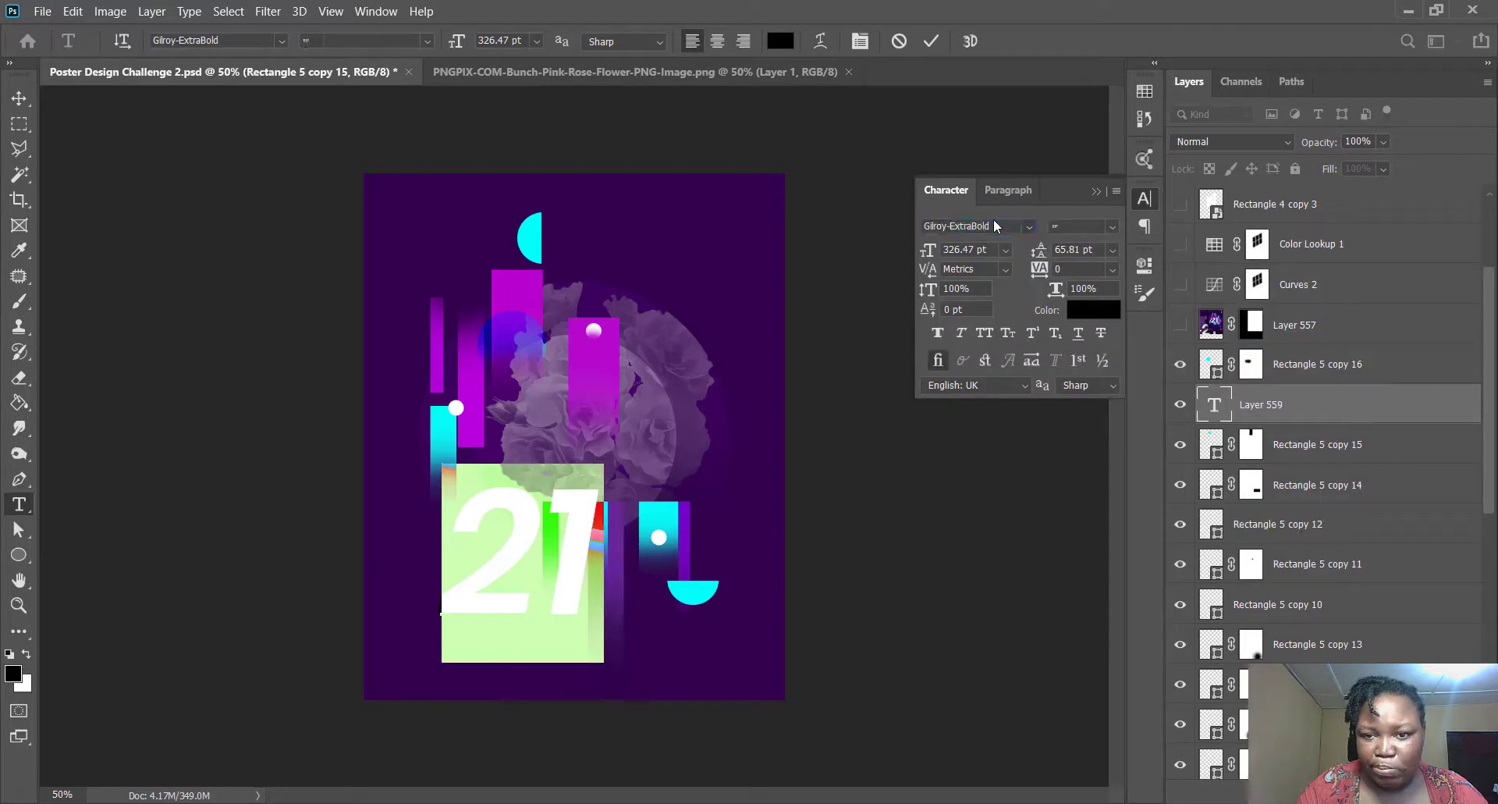
# - Search the fonts for "beba", preview Bebas Neue Regular on the 21 text, and cancel the change to list all fonts
pyautogui.click(1005, 223)
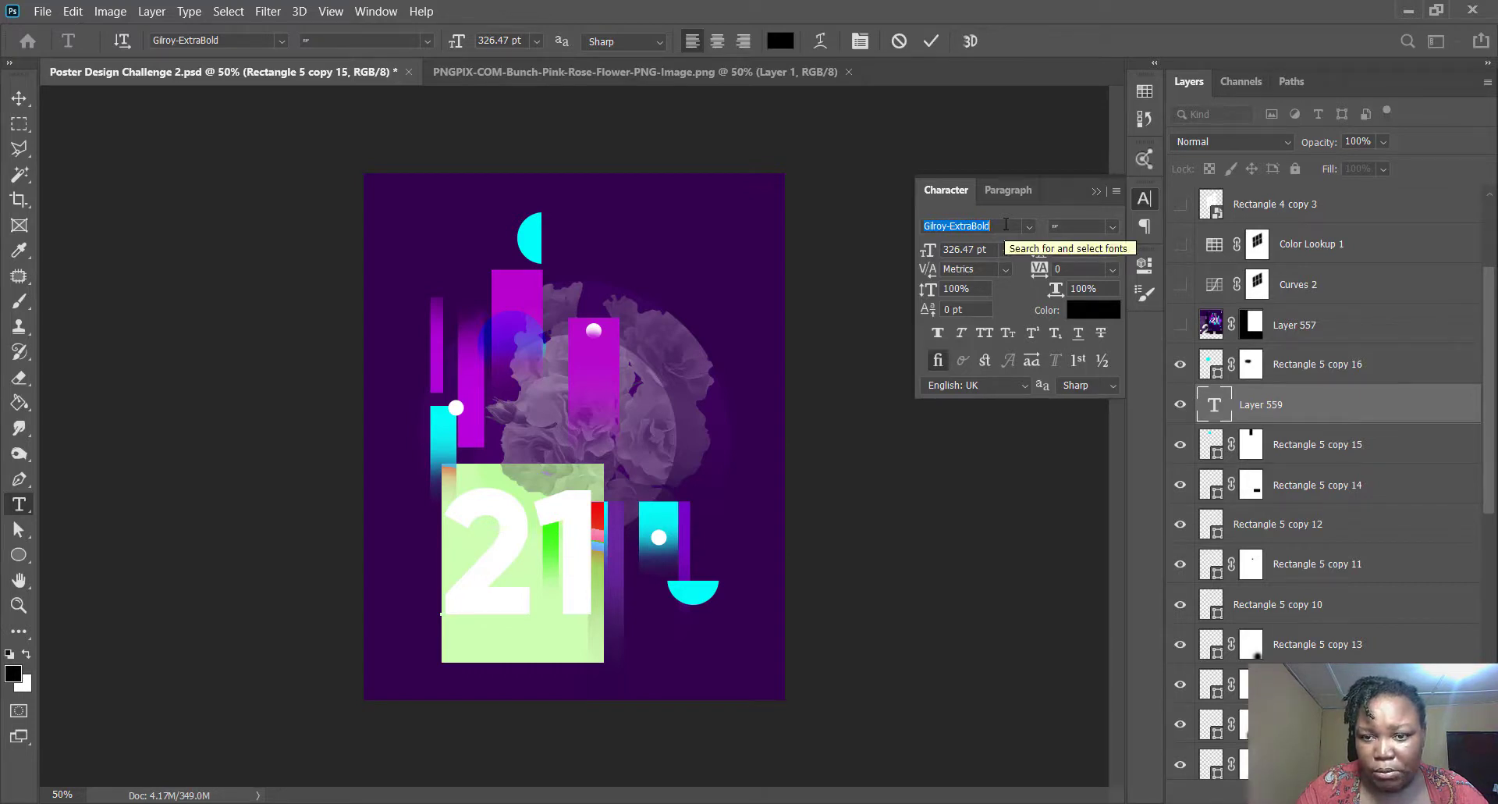
pyautogui.write('beba')
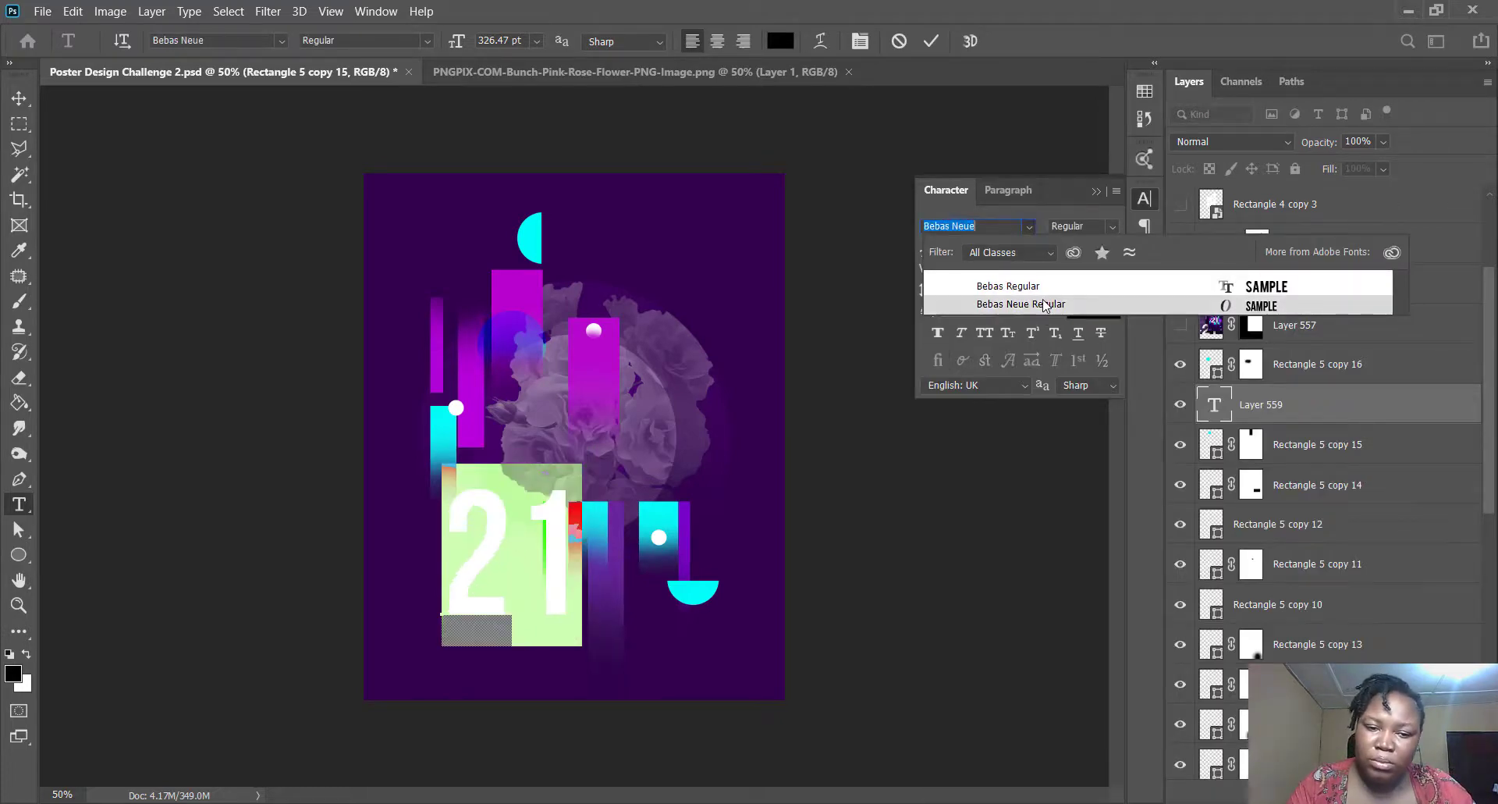
pyautogui.click(1030, 227)
pyautogui.click(1030, 227)
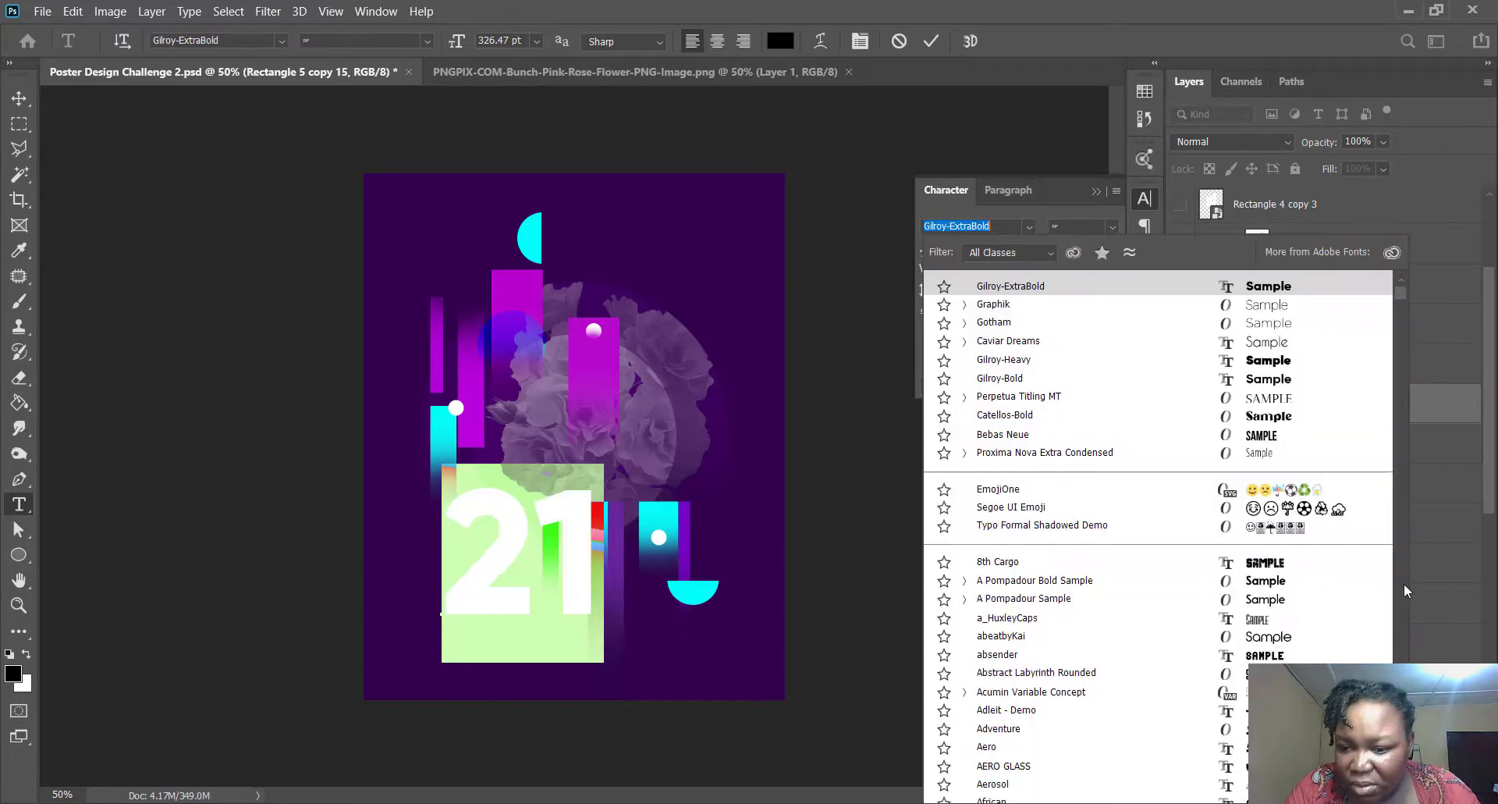
# - Browse the full font list and preview fonts such as Graphik, ArcadeClassic, Crazy Ivan Condensed Italic and Danger Flight on the 21 text
pyautogui.press('Down')
pyautogui.moveTo(1398, 295); pyautogui.dragTo(1401, 320)
pyautogui.scroll(-6, 1246, 468)
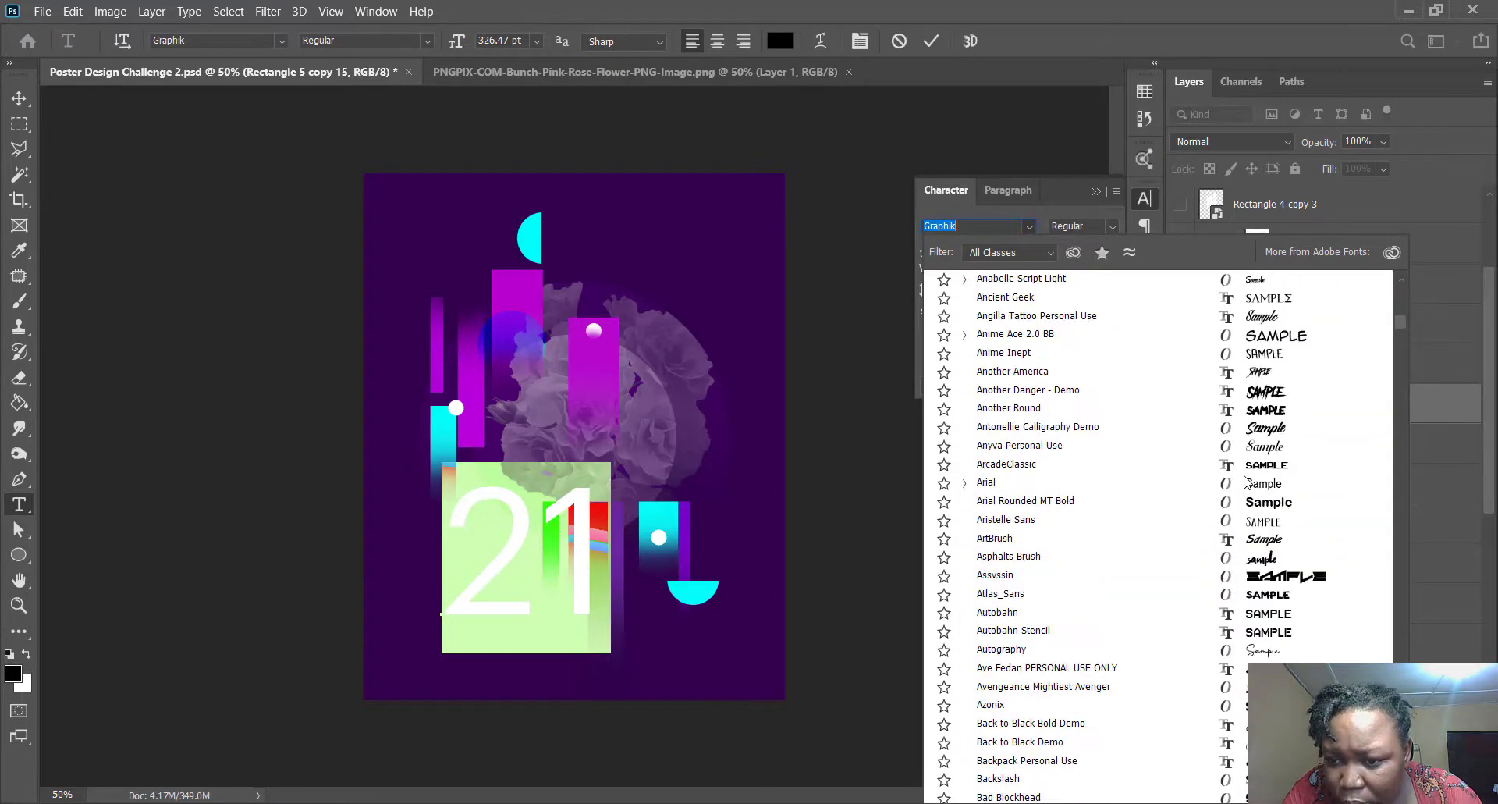
pyautogui.scroll(-2, 1160, 498)
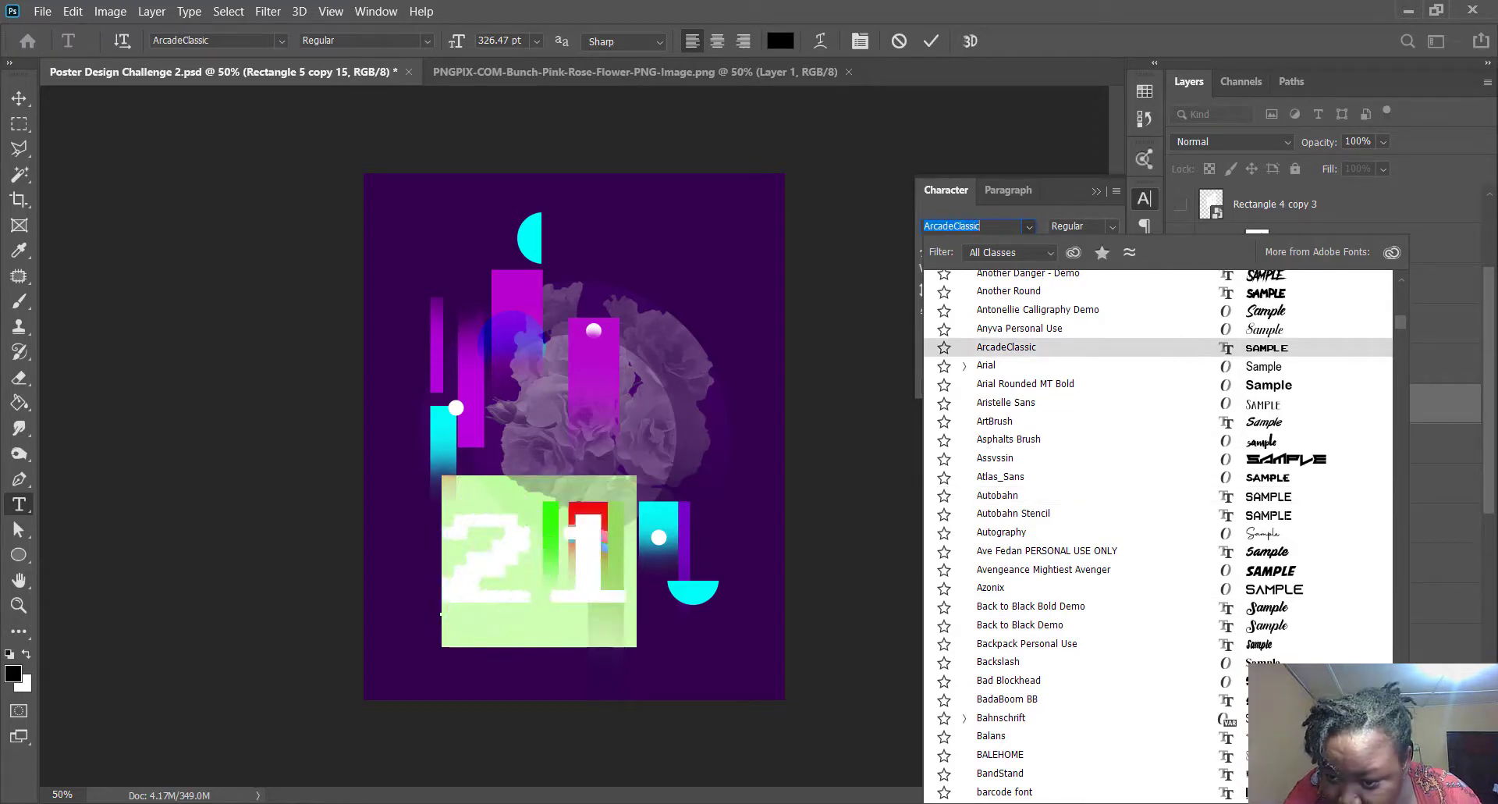
pyautogui.scroll(-1, 1401, 355)
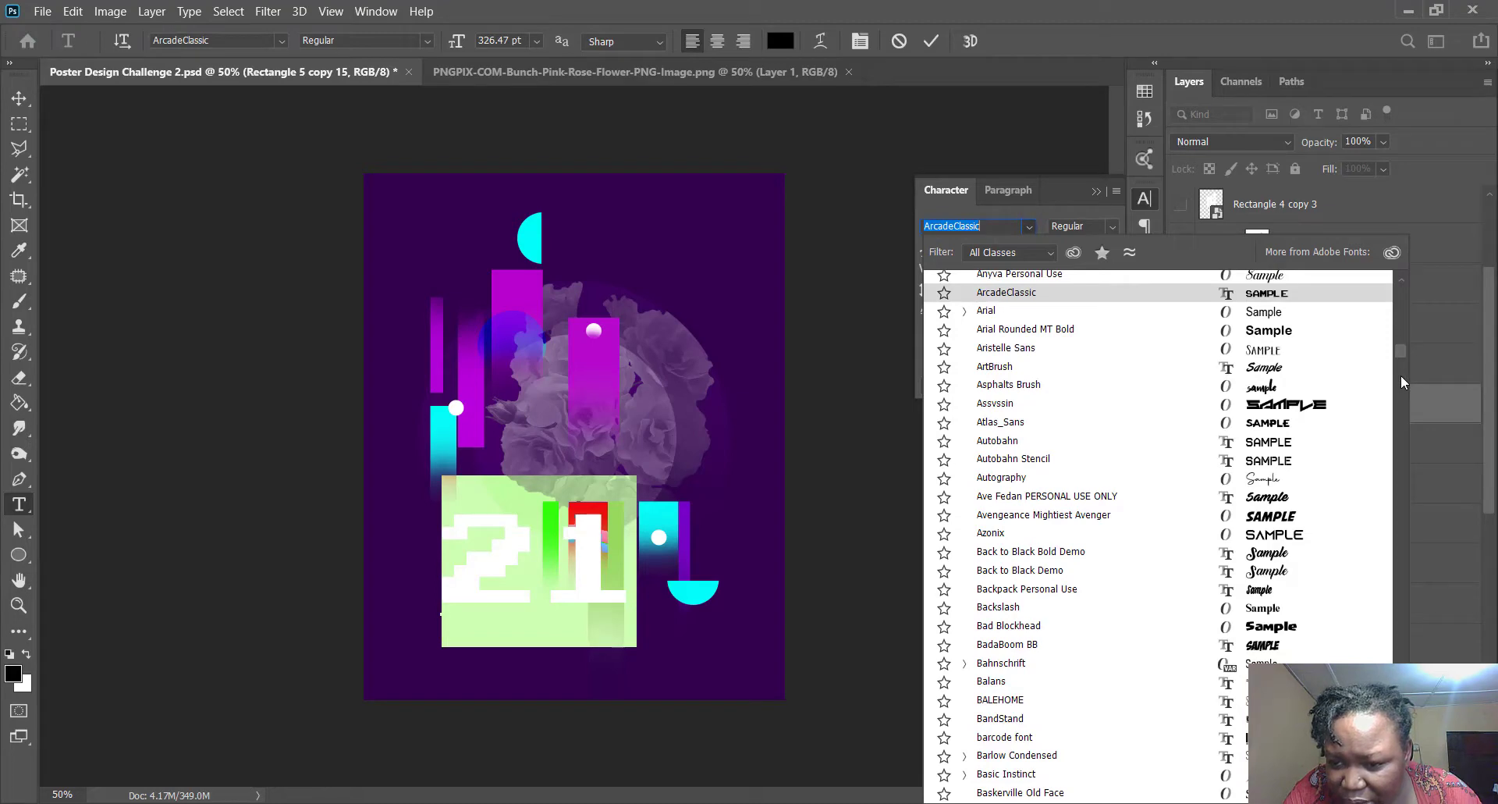
pyautogui.click(1401, 388)
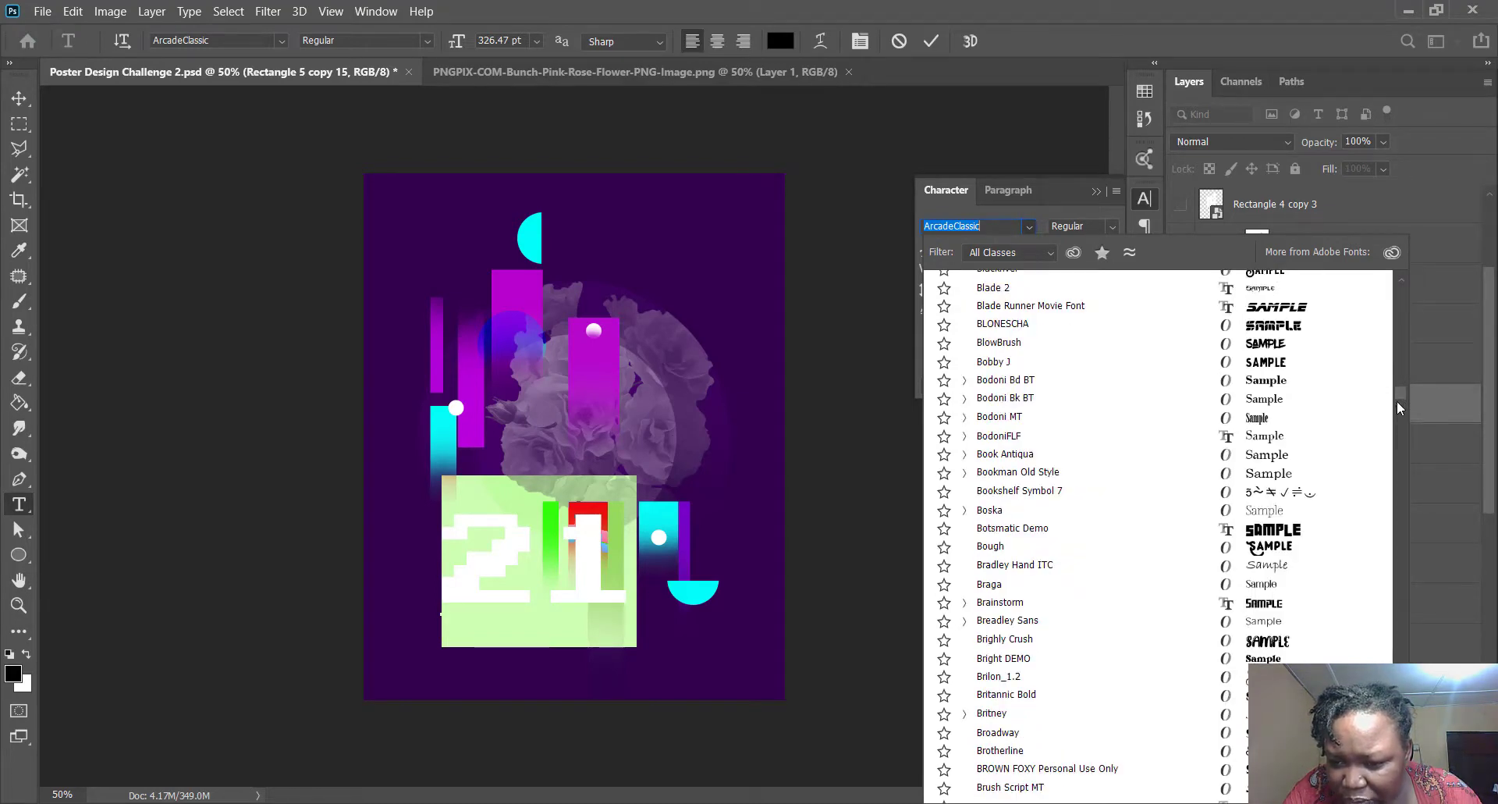
pyautogui.click(1396, 401)
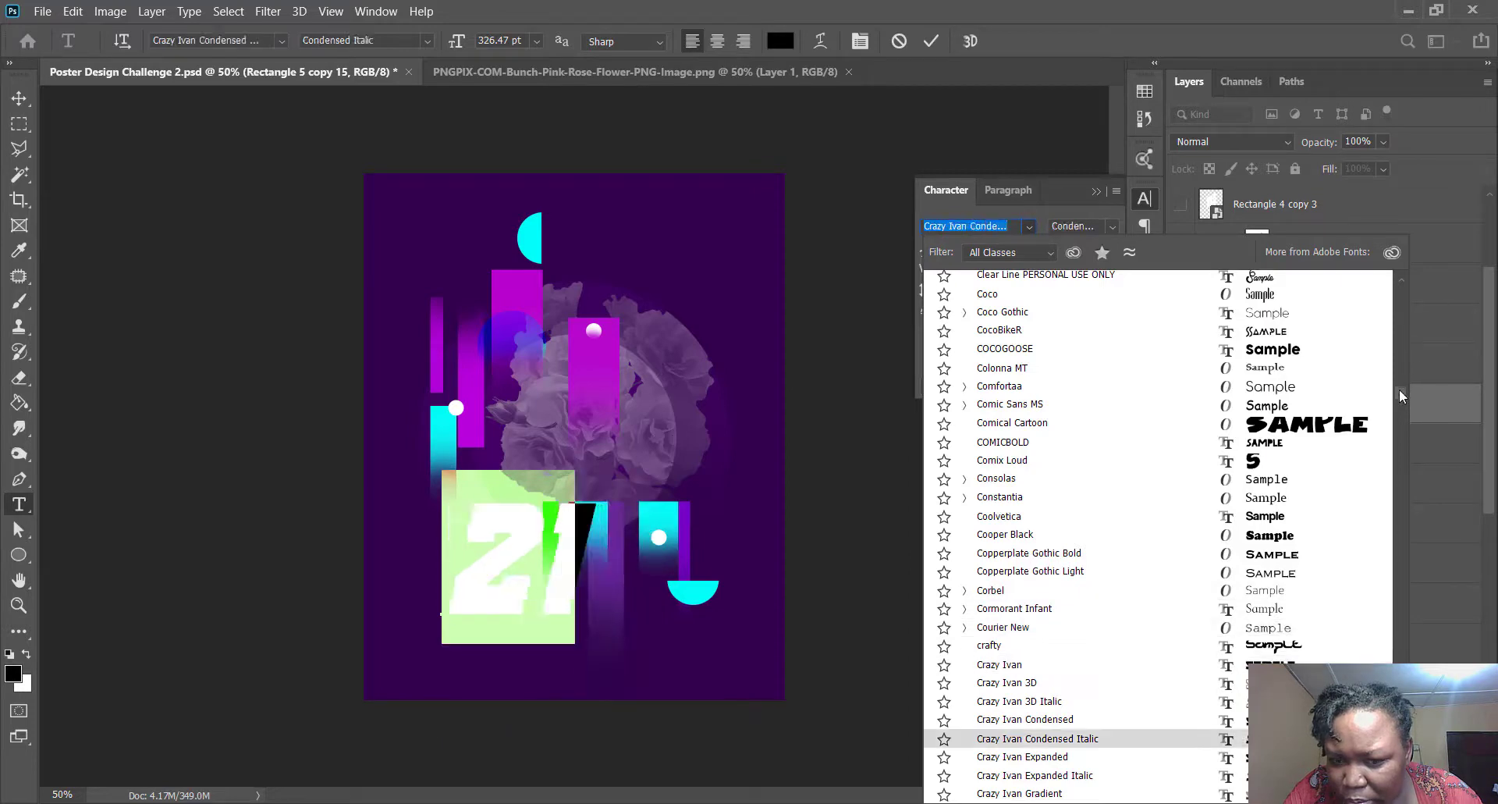
pyautogui.scroll(-1, 1399, 406)
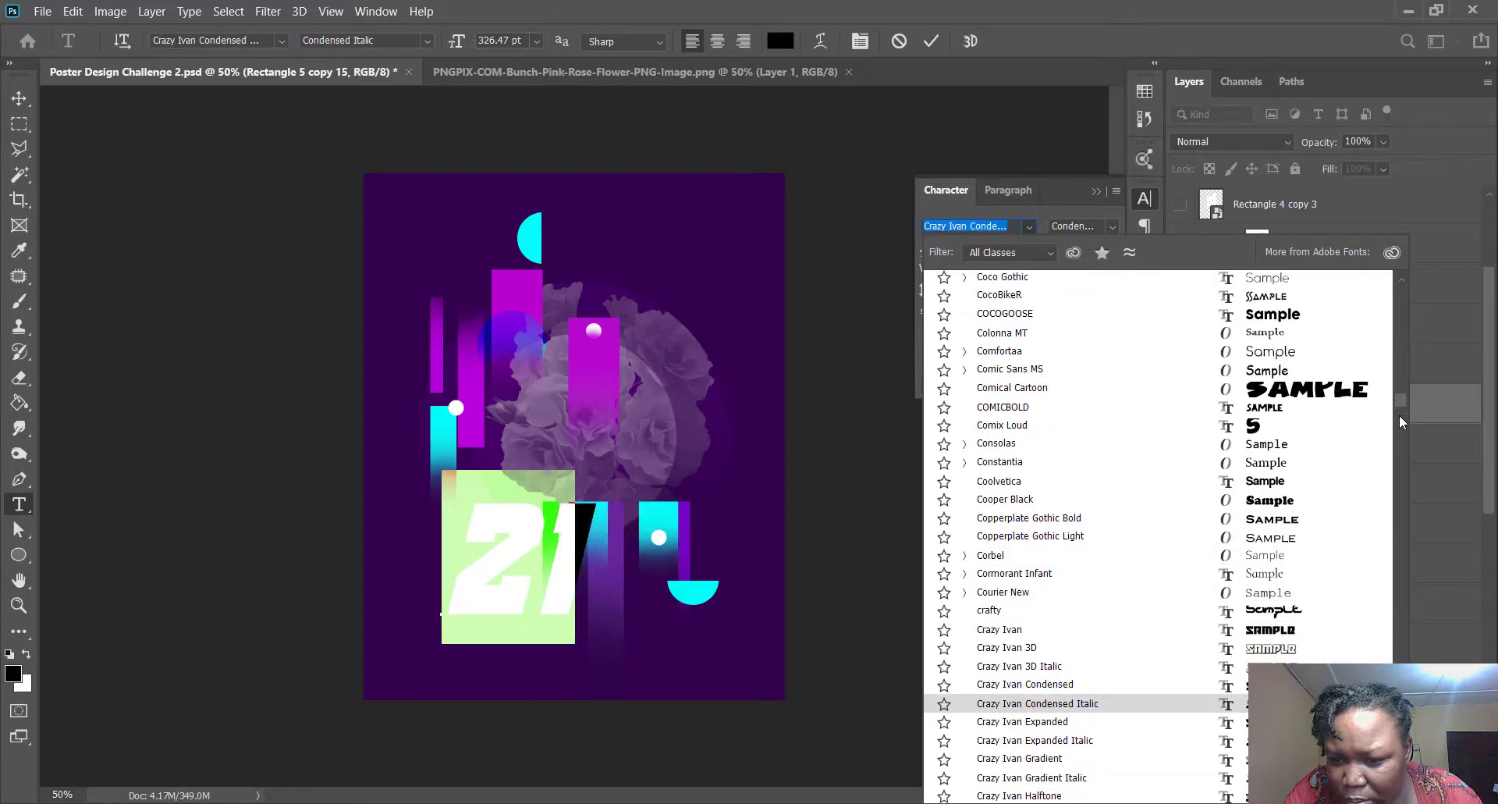
pyautogui.scroll(-5, 1399, 417)
pyautogui.scroll(-10, 1308, 422)
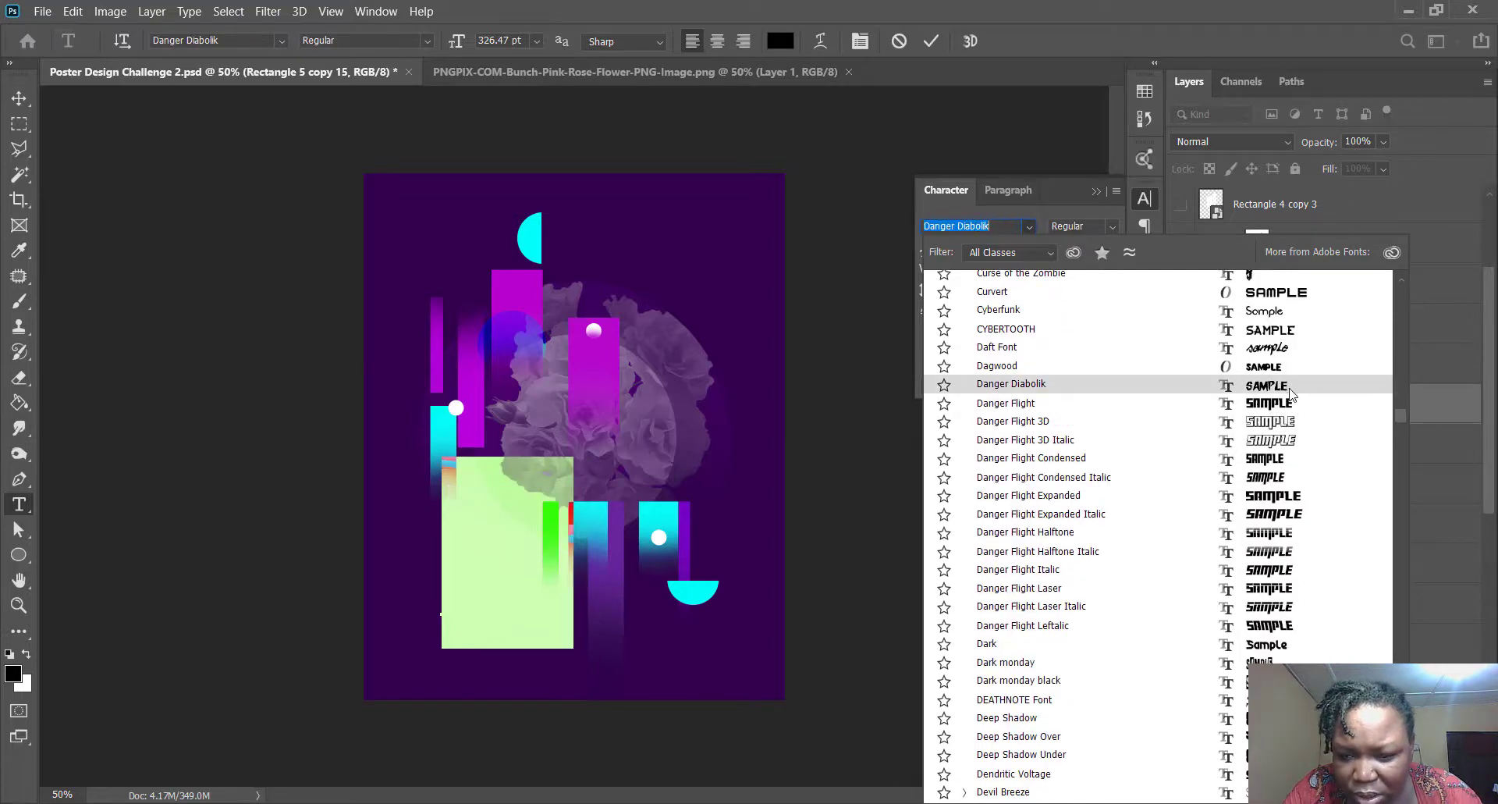
pyautogui.press('Escape')
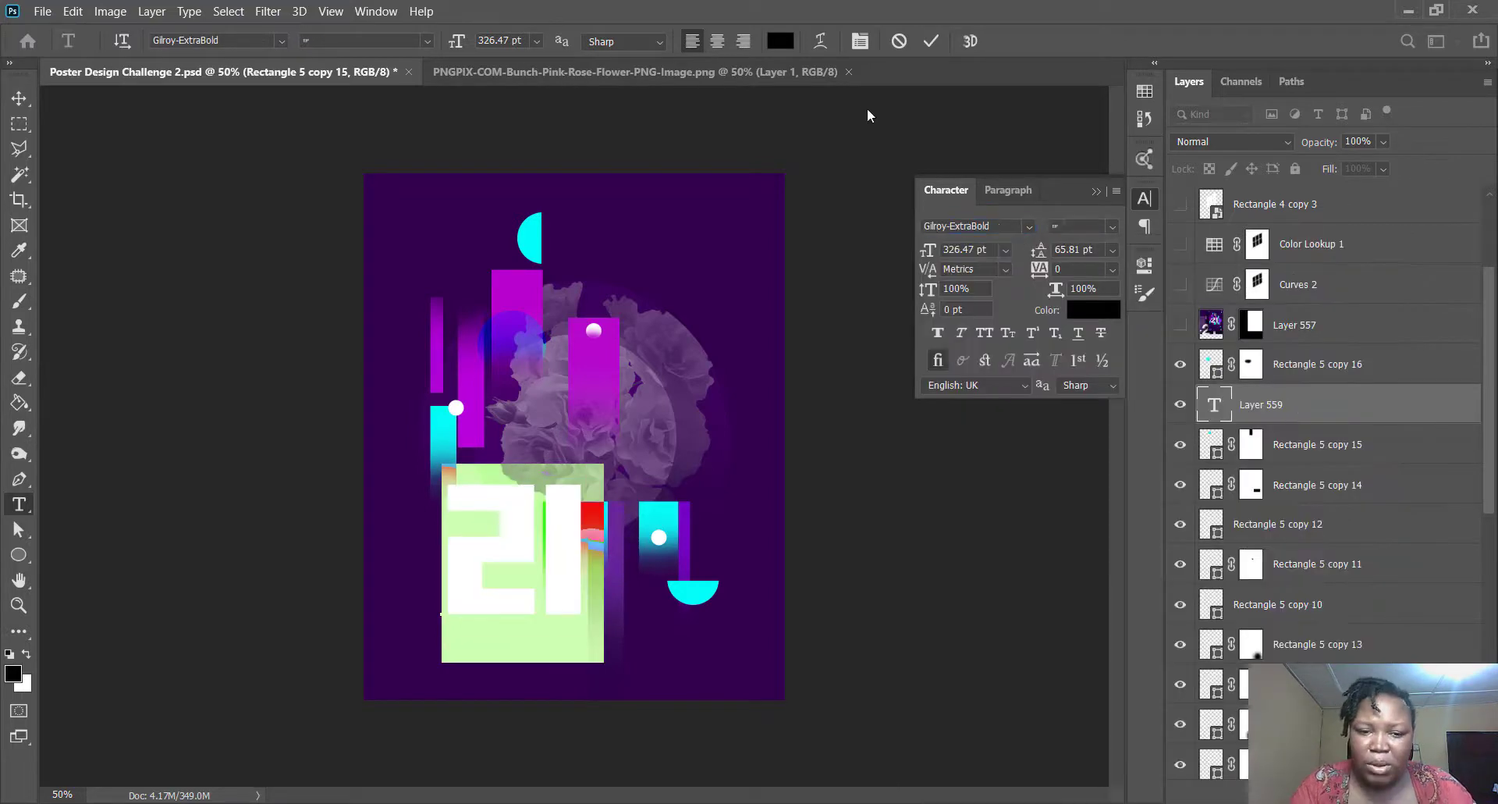
# - Set the font of the 21 text to Gilroy-ExtraBold, collapse the character settings, and commit the text edit
pyautogui.click(1030, 223)
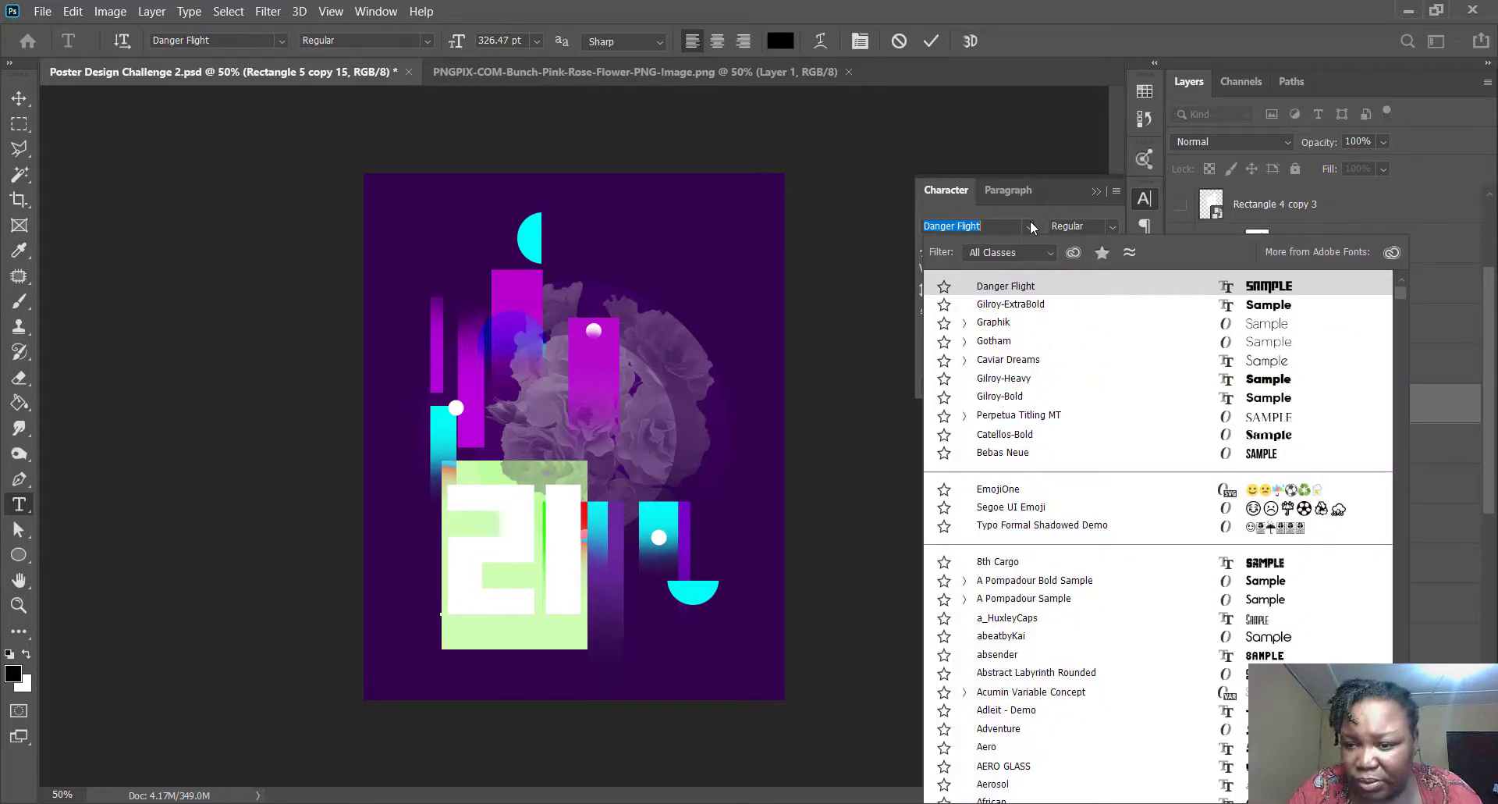
pyautogui.click(1035, 310)
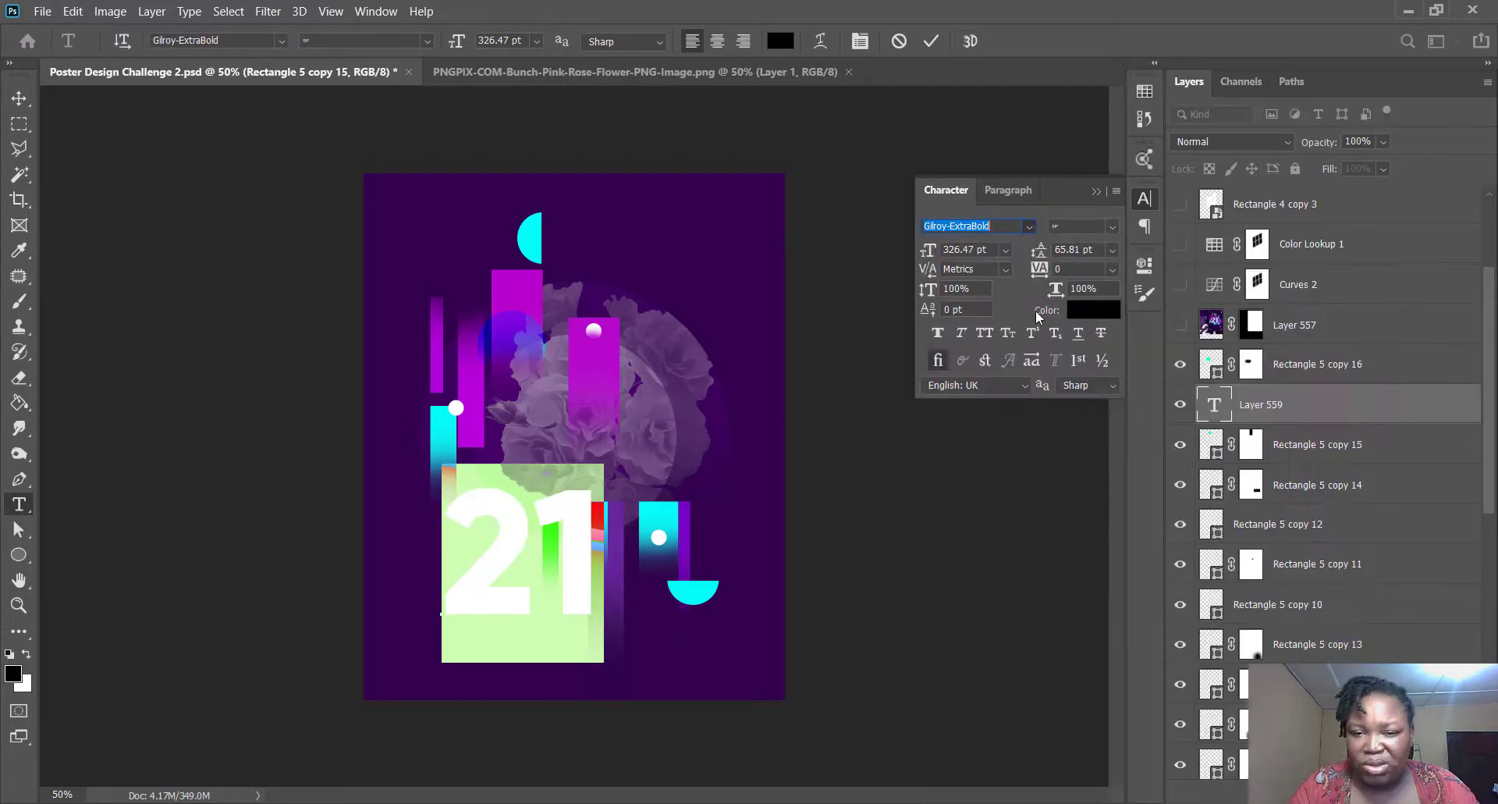
pyautogui.click(1097, 192)
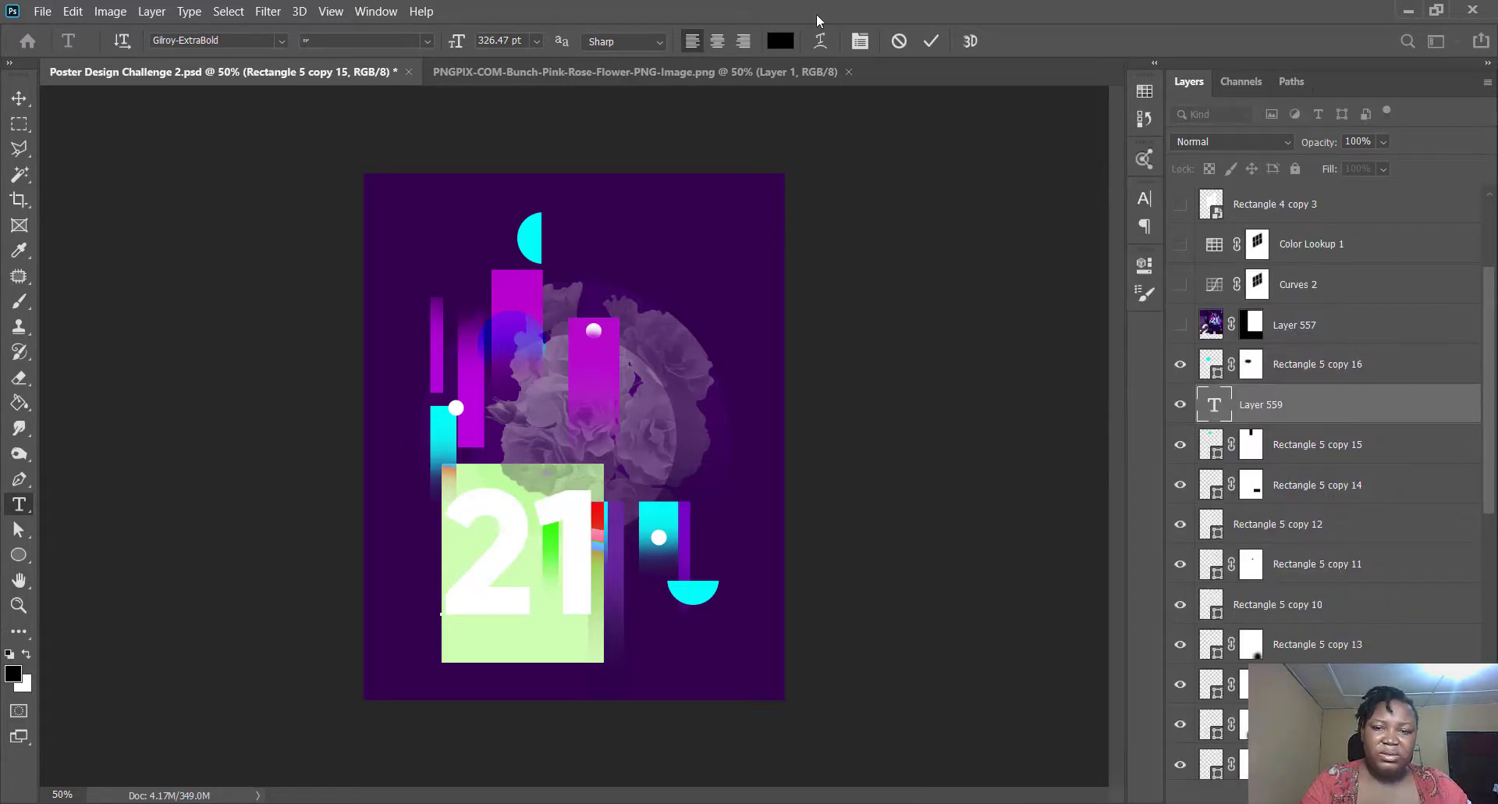
pyautogui.click(935, 35)
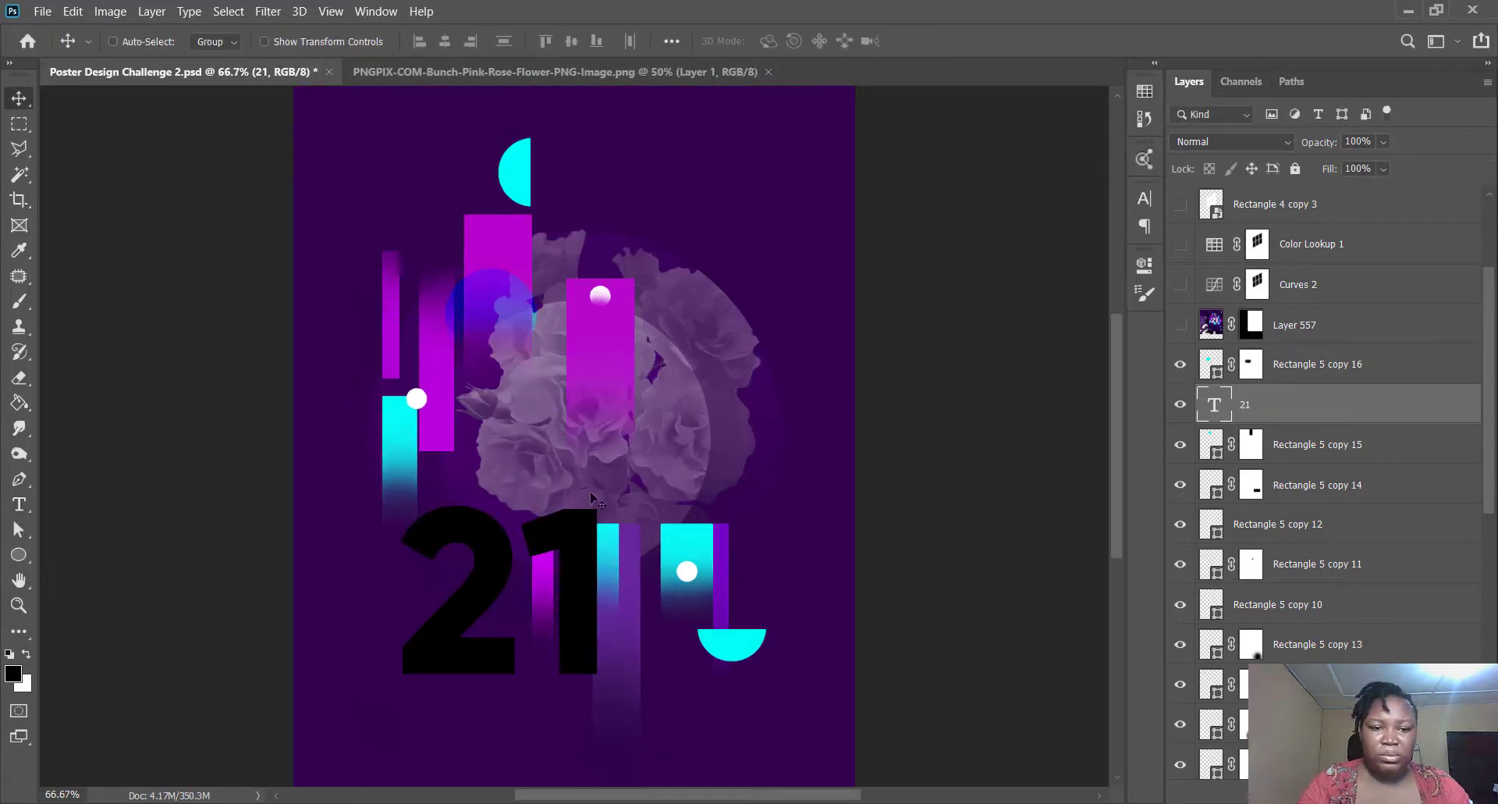
# - Move the 21 text up over the flower and fill it with white
pyautogui.moveTo(663, 623); pyautogui.dragTo(703, 433)
pyautogui.hotkey('ctrl', 'BackSpace')
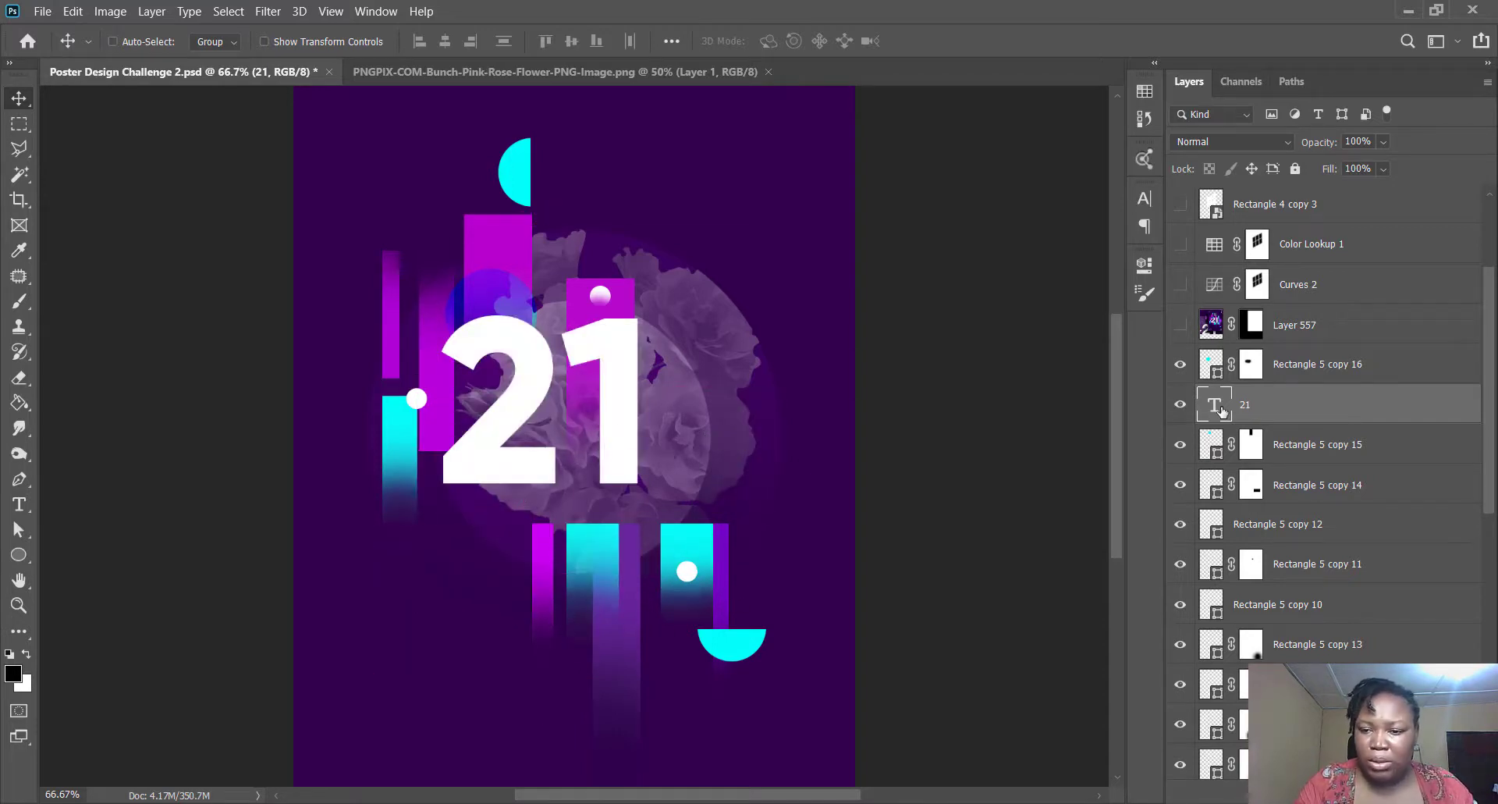
# - Compare the artwork with the reference in Layer 557, and move the 21 text layer directly below the Rectangle 5 layer
pyautogui.scroll(-2, 1271, 410)
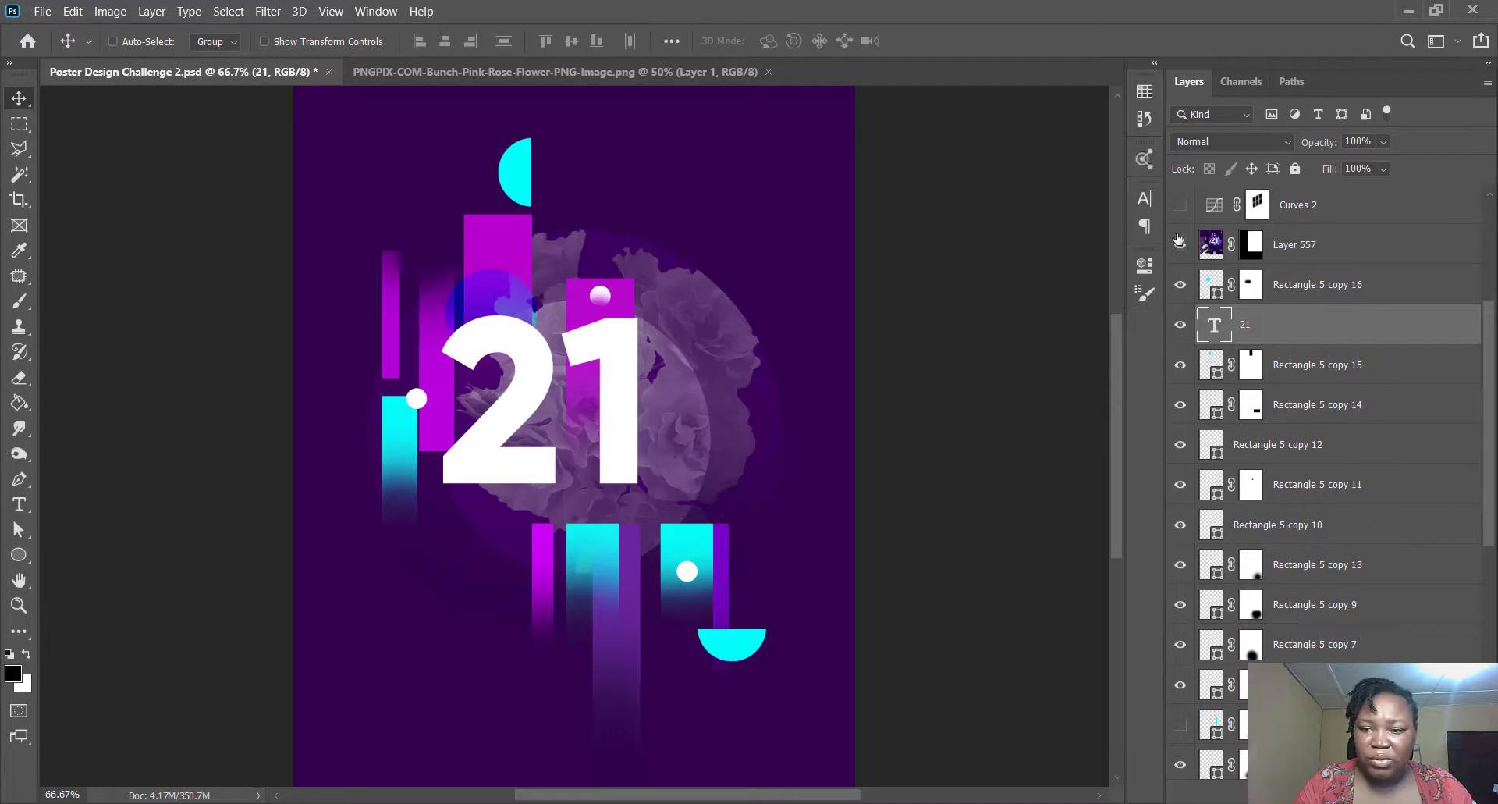
pyautogui.click(1180, 245)
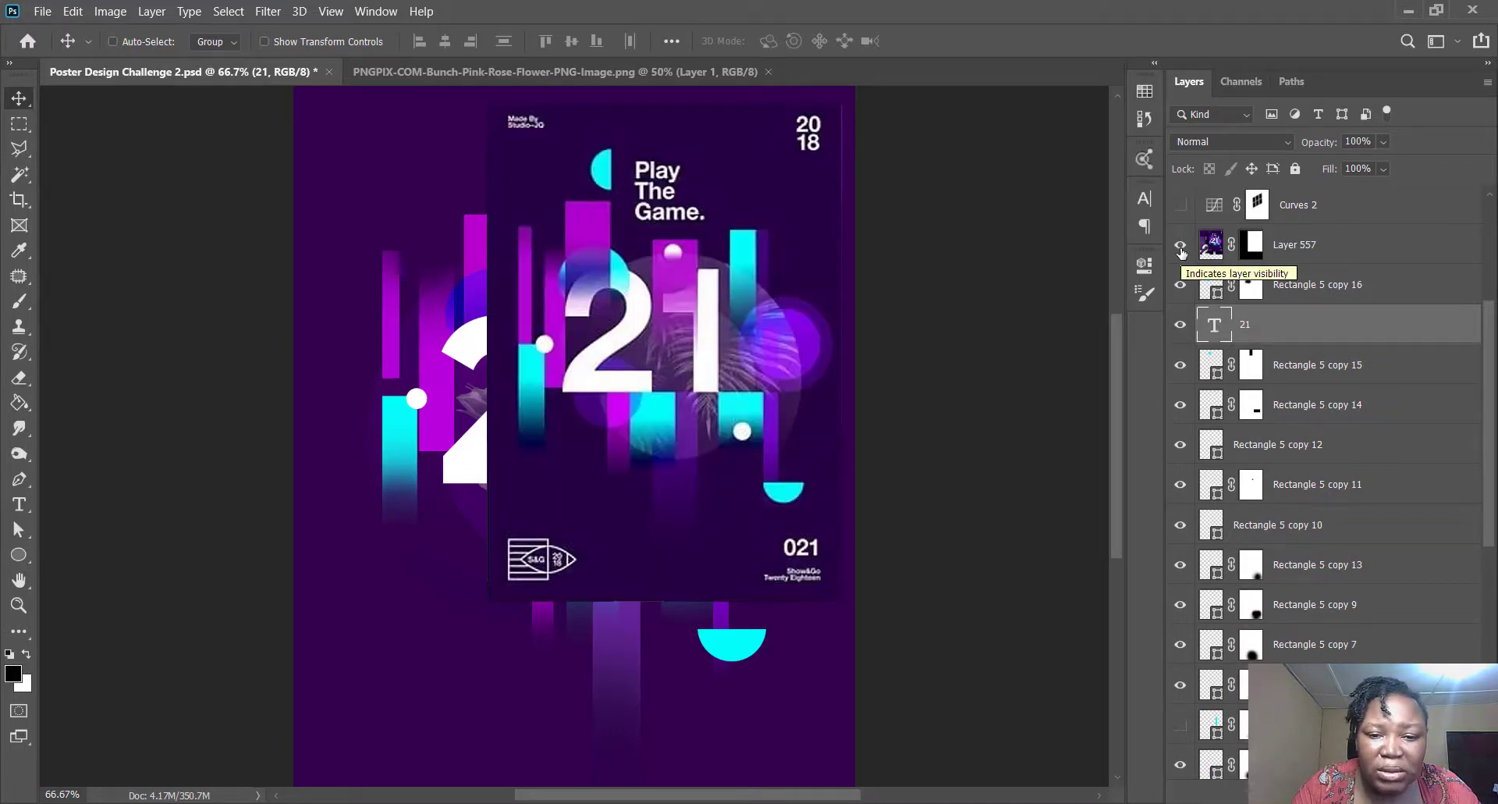
pyautogui.click(1181, 246)
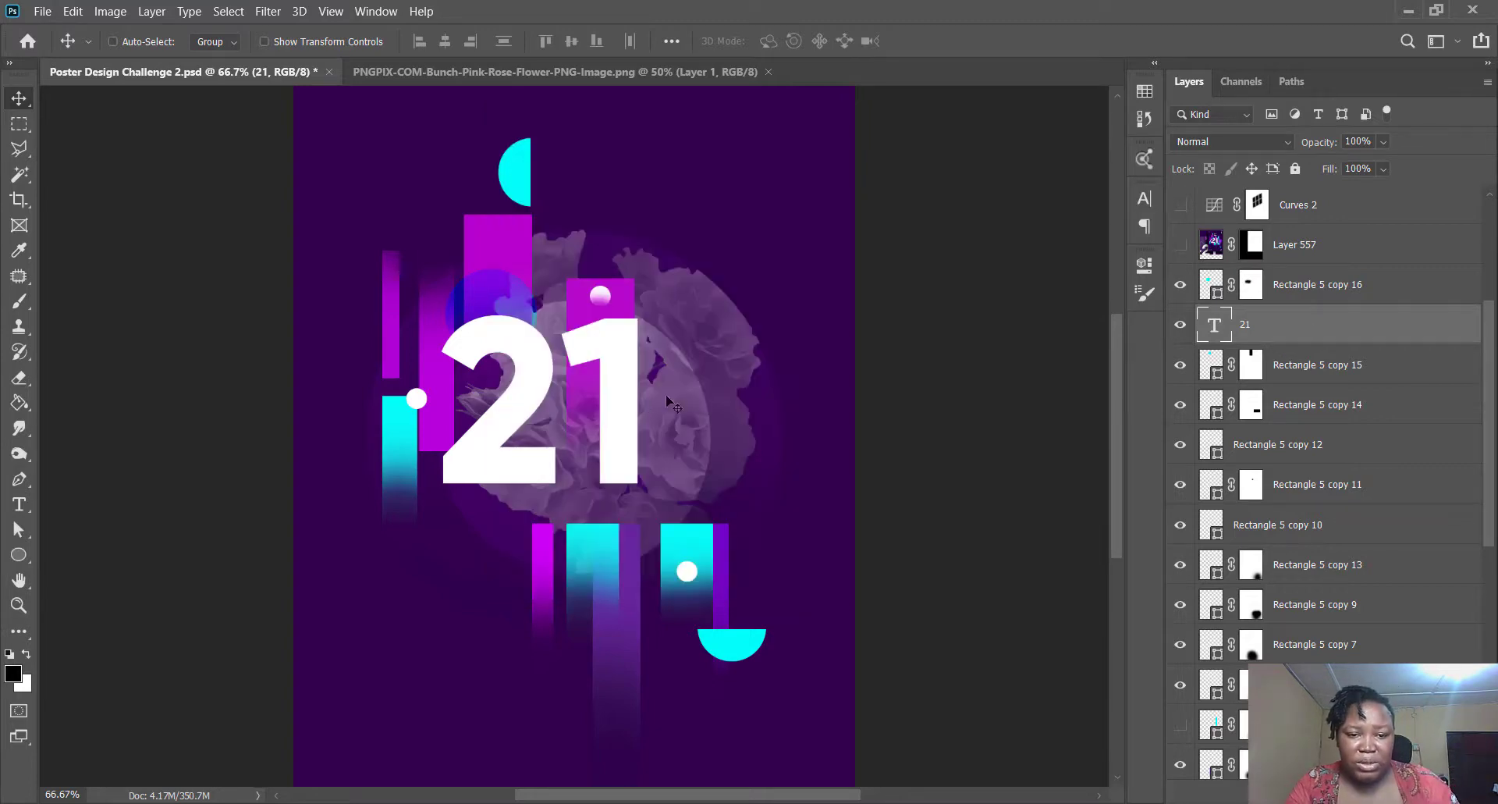
pyautogui.moveTo(1273, 334); pyautogui.dragTo(1271, 468)
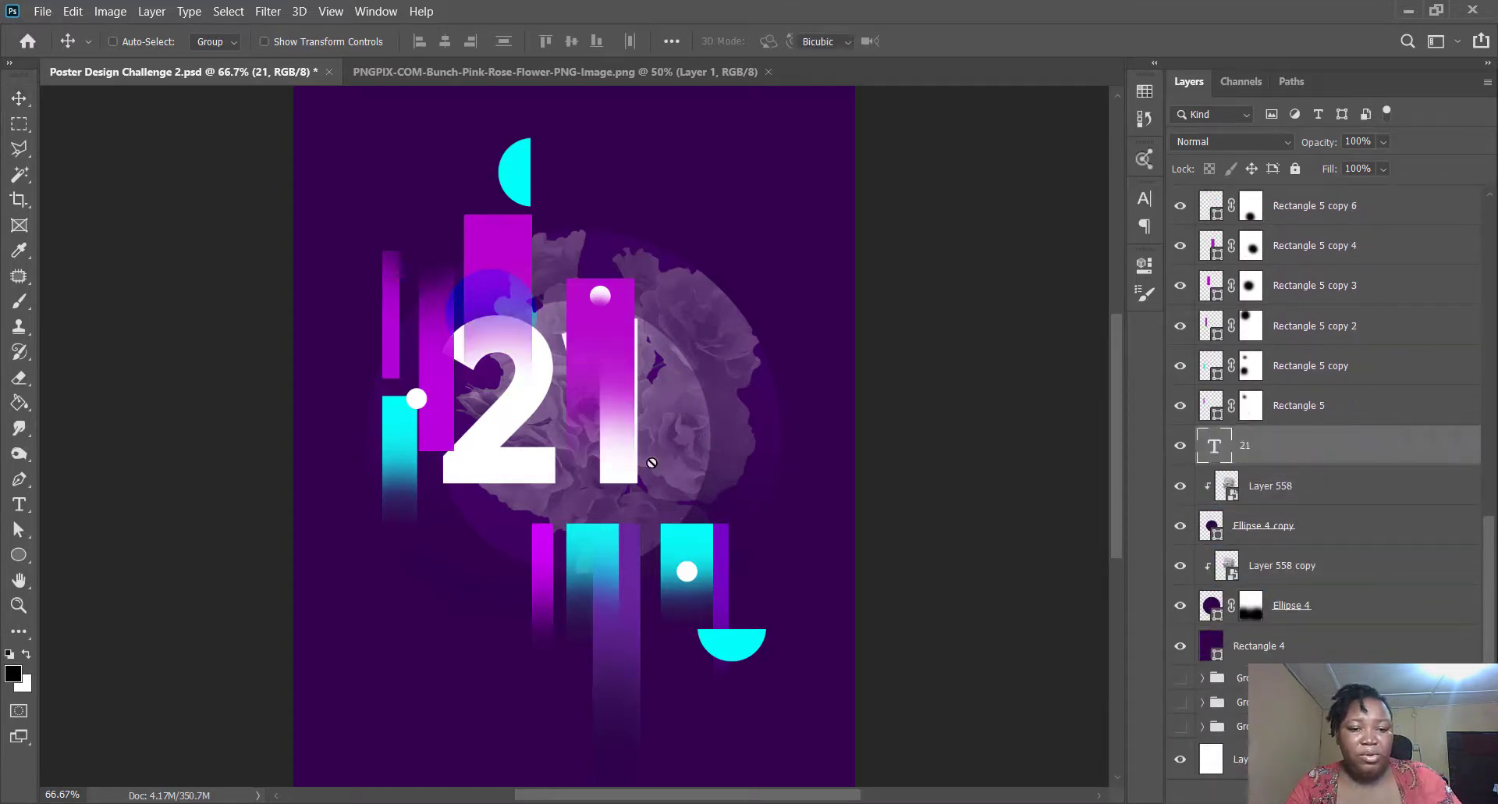
# - Scale the 21 text up proportionally to about 120%, so its baseline meets the tops of the lower bars
pyautogui.hotkey('ctrl', 't')
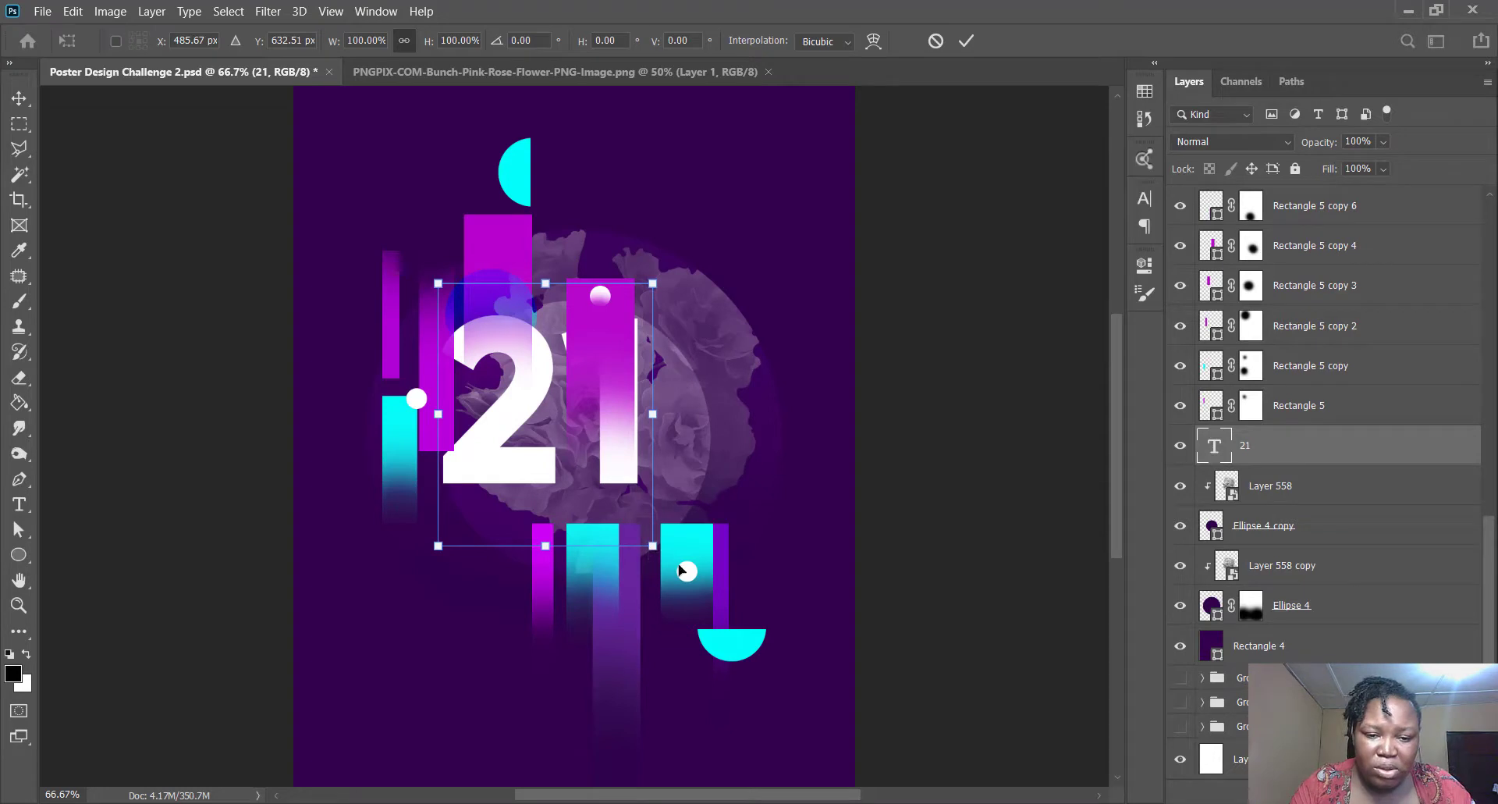
pyautogui.moveTo(653, 545); pyautogui.dragTo(683, 581)
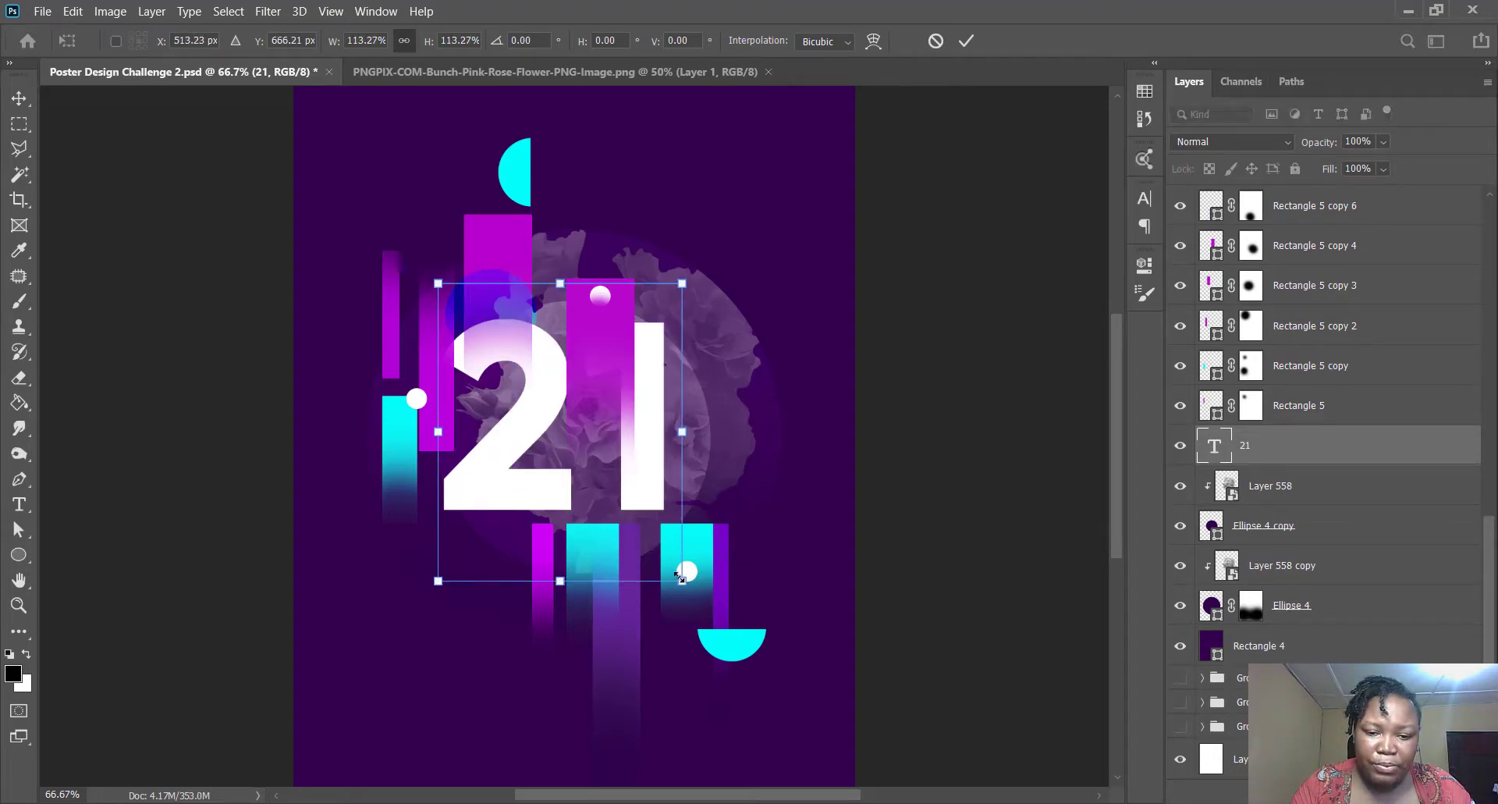
pyautogui.moveTo(698, 590); pyautogui.dragTo(701, 591)
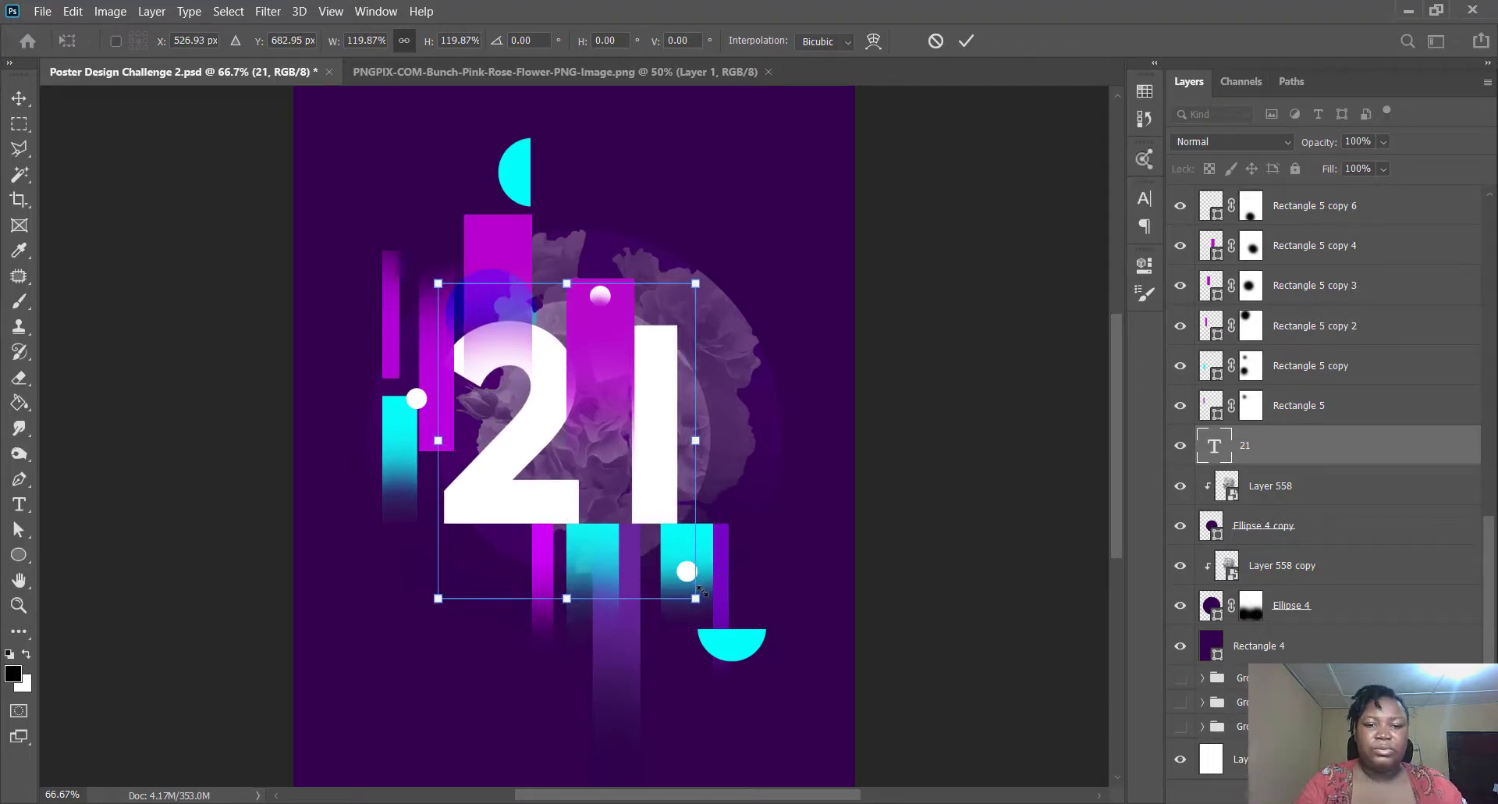
pyautogui.press('Return')
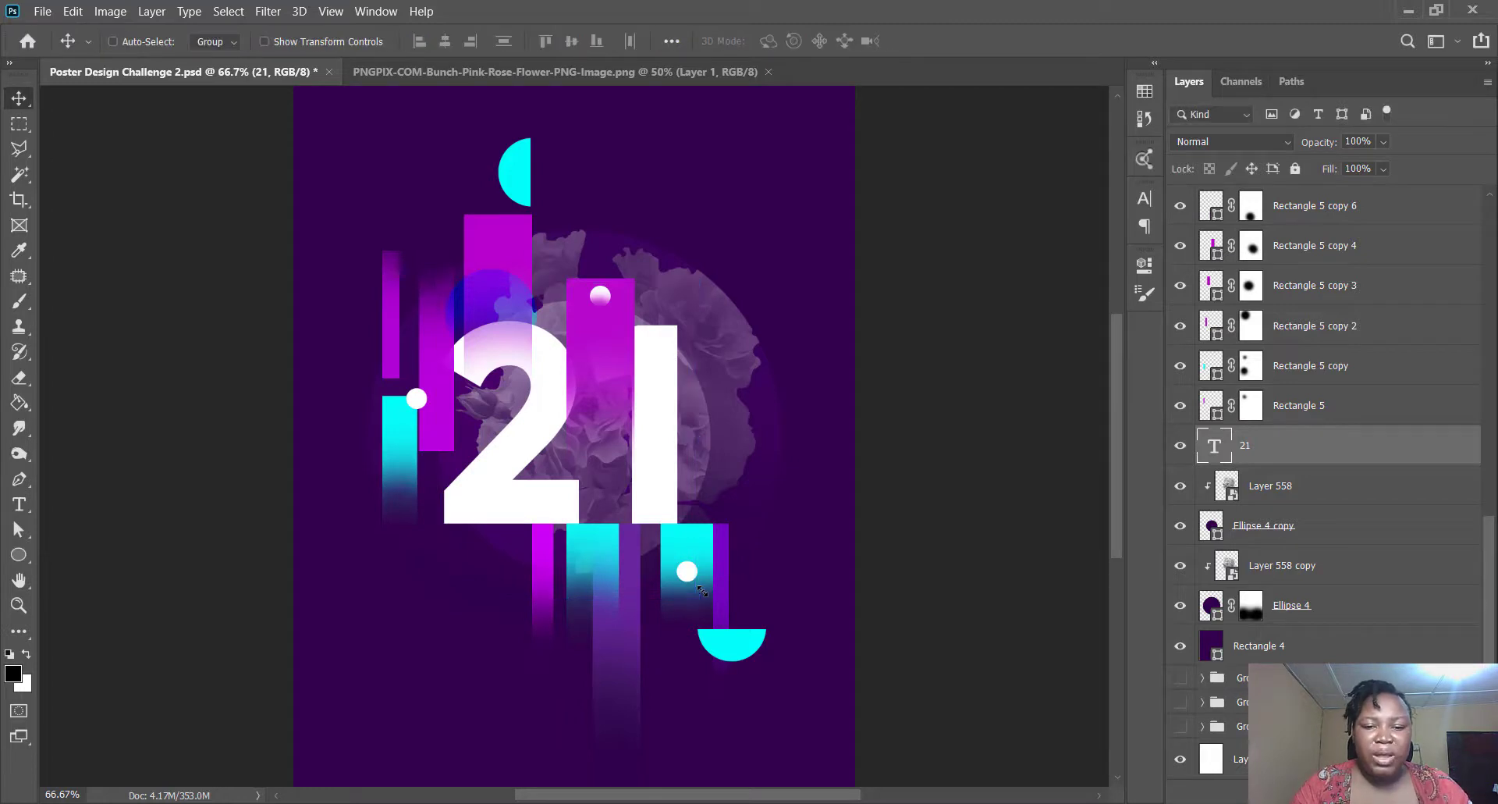
pyautogui.hotkey('ctrl', '-')
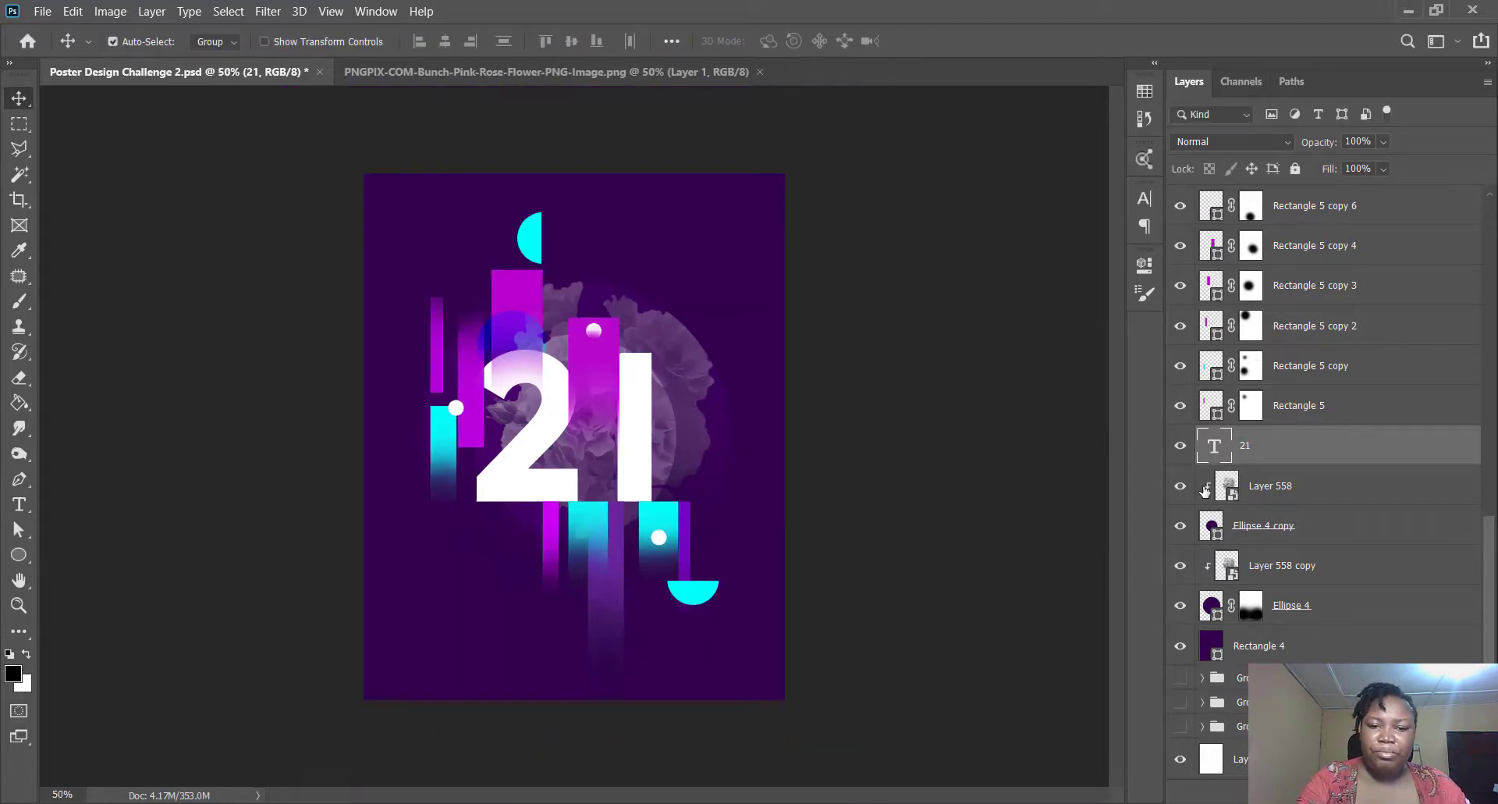
# - Compare with the reference in Layer 557, and duplicate the Rectangle 5 copy 16 circle, placing the copy just right of the 1
pyautogui.scroll(10, 1287, 328)
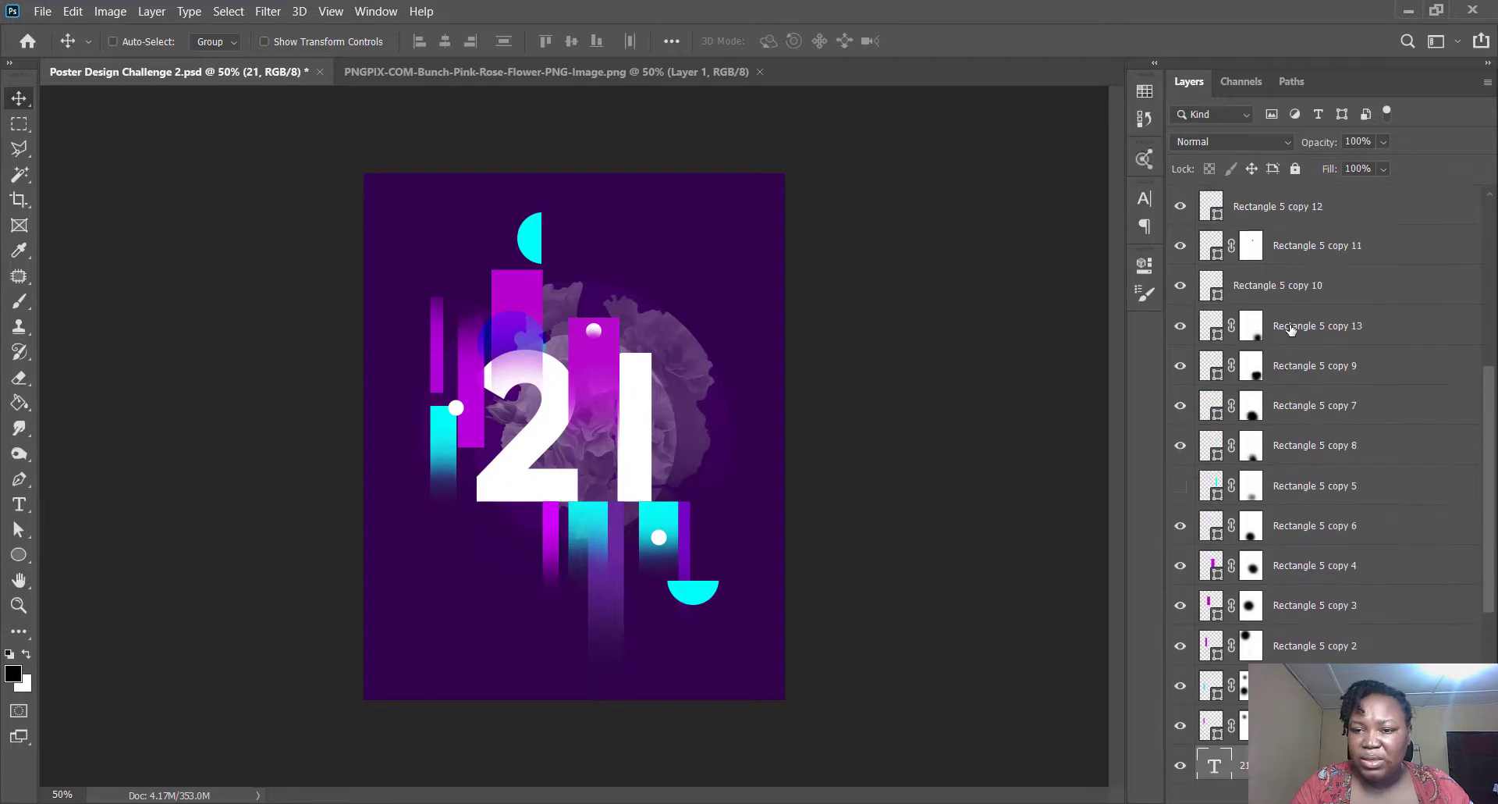
pyautogui.scroll(1, 1207, 246)
pyautogui.click(1180, 485)
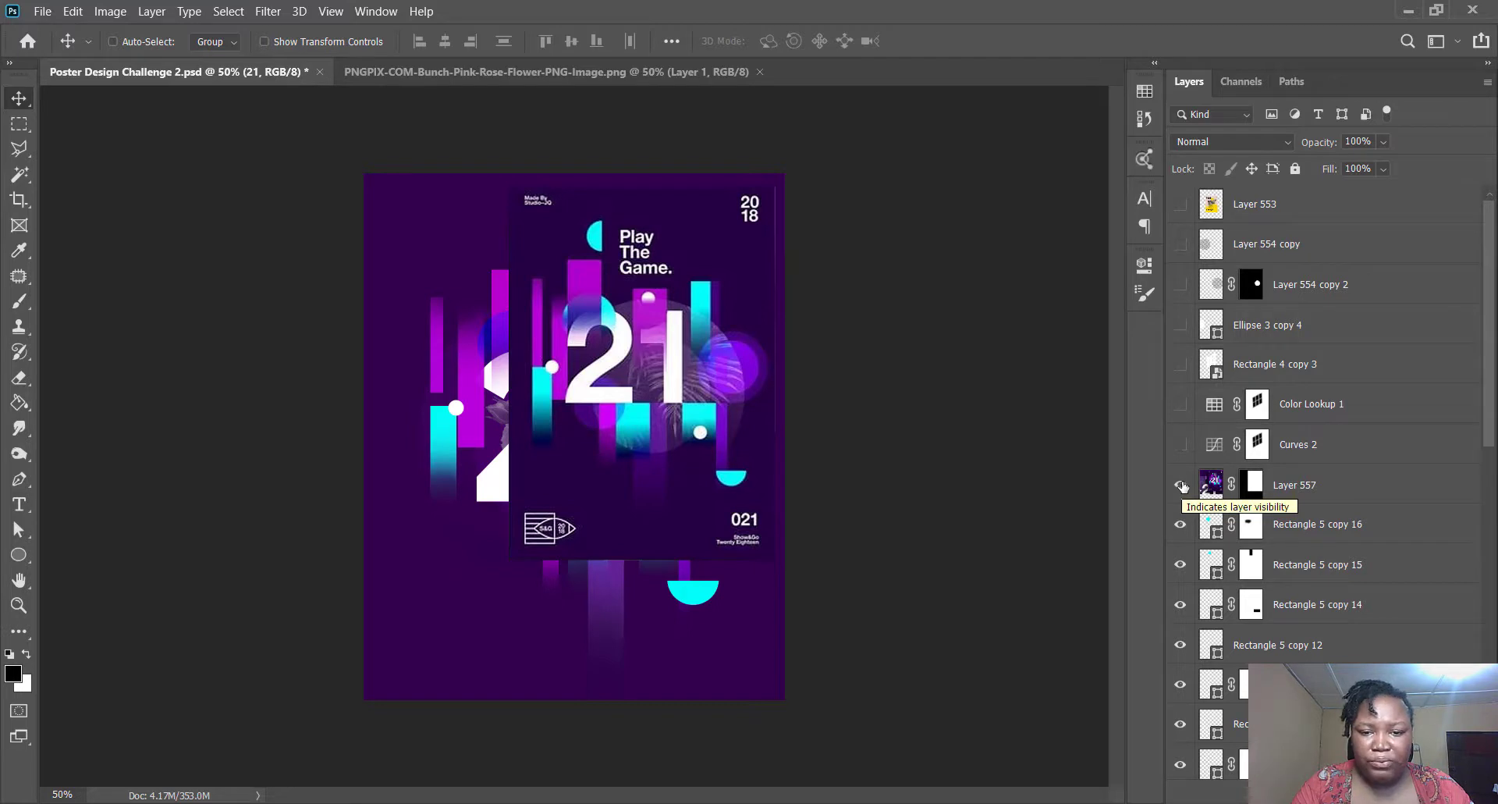
pyautogui.click(1180, 486)
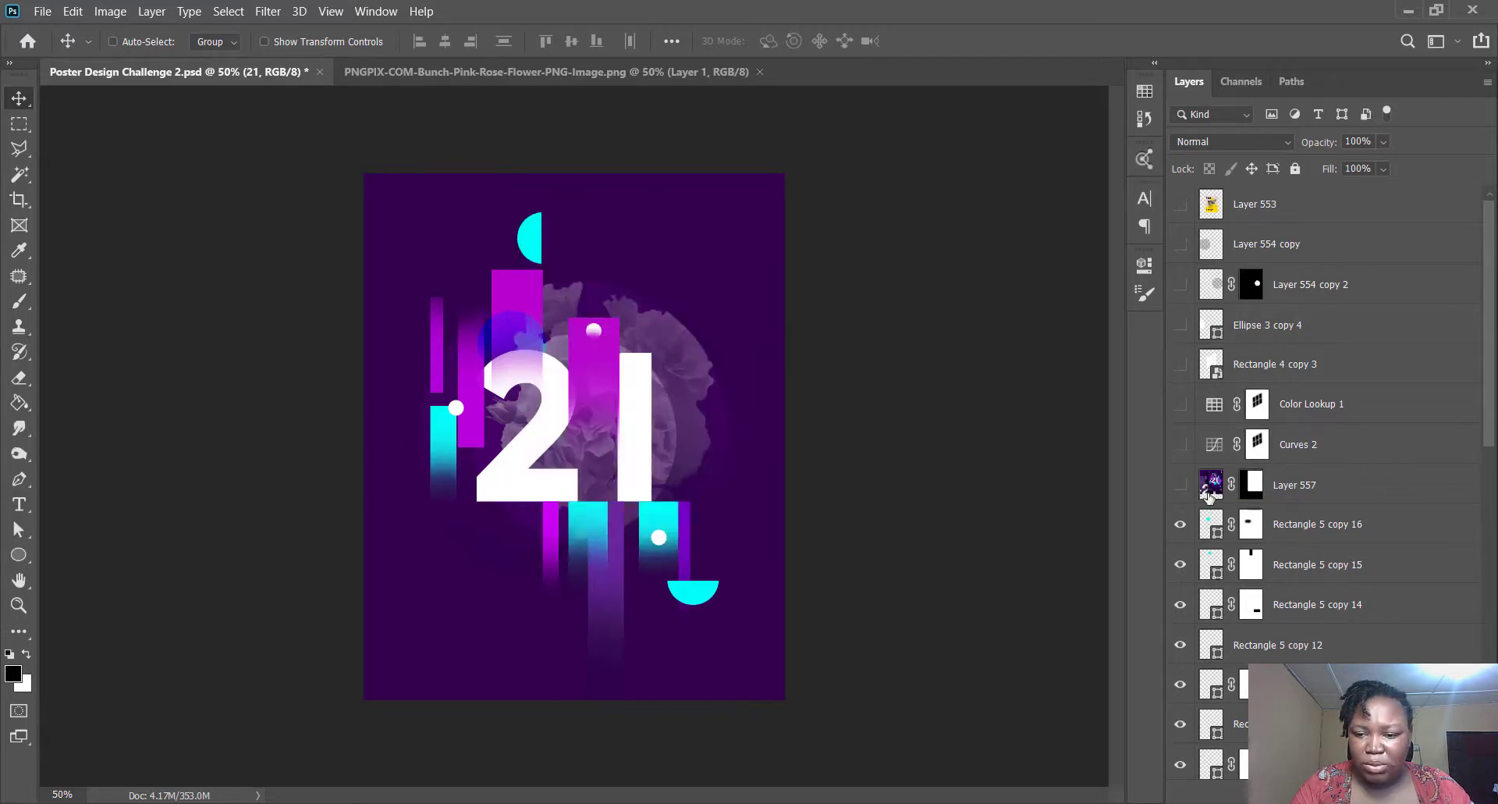
pyautogui.click(1285, 527)
pyautogui.hotkey('ctrl', 'j')
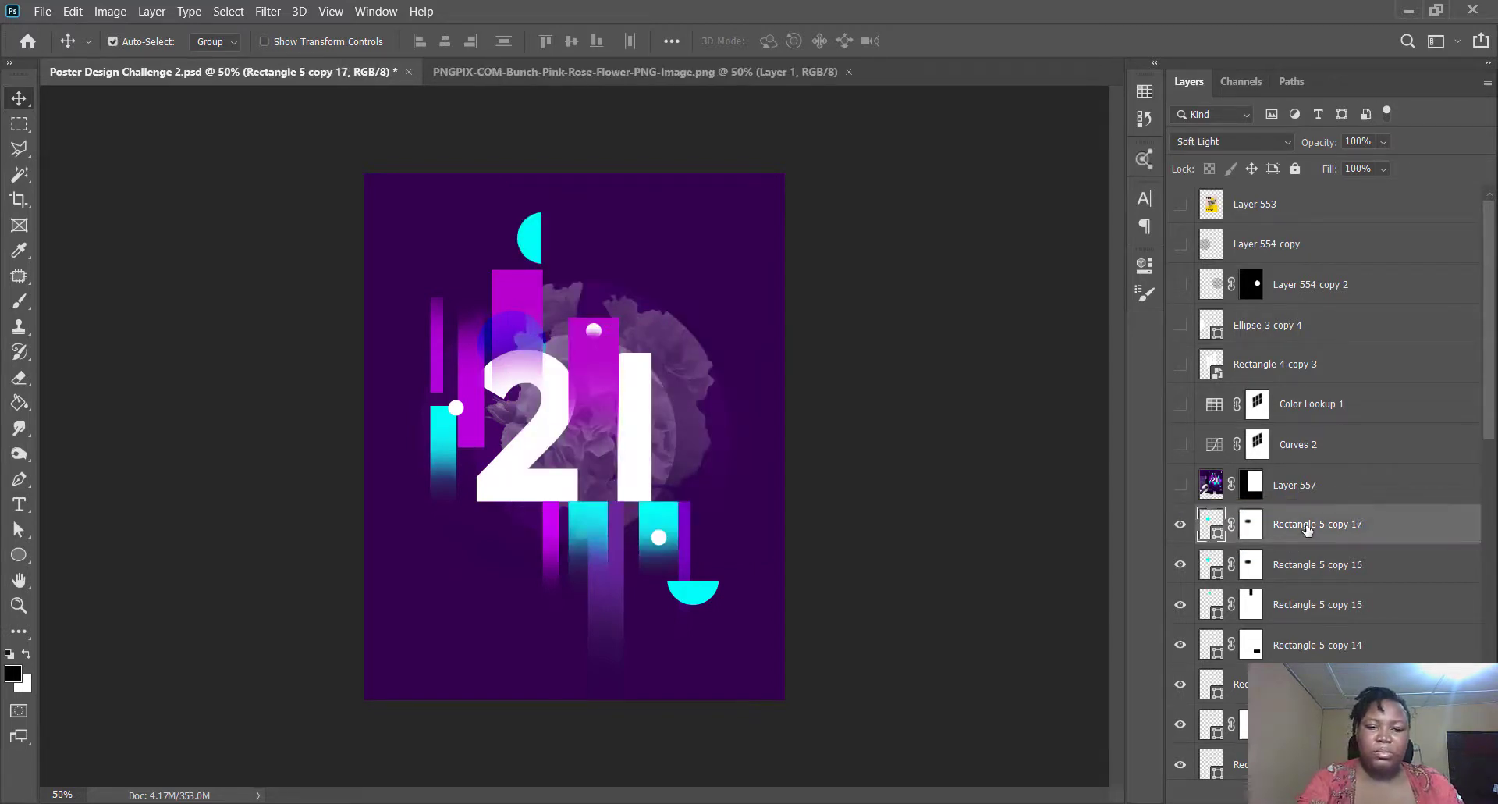
pyautogui.moveTo(573, 353); pyautogui.dragTo(753, 430)
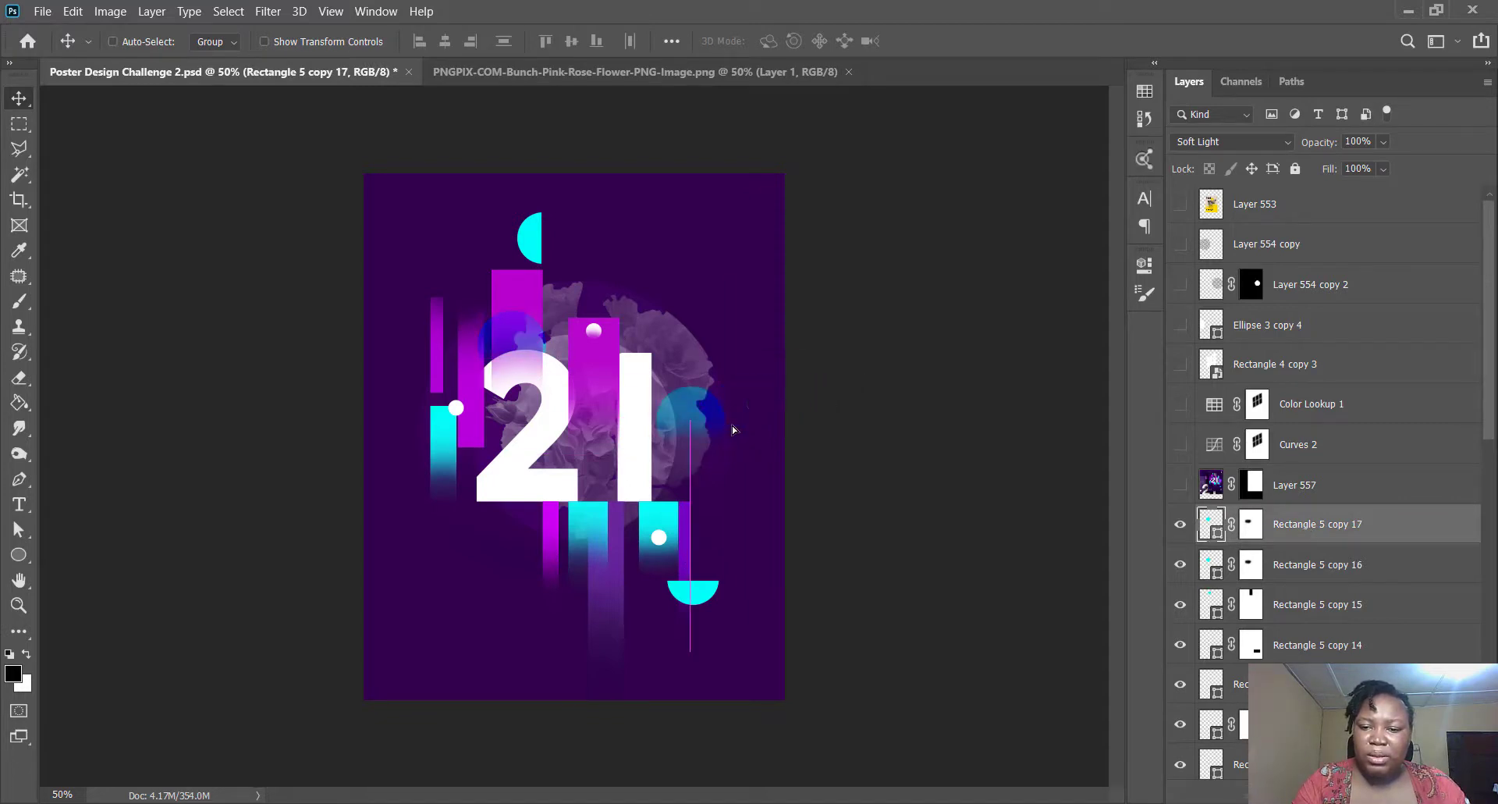
# - Make the layer mask of the duplicated circle, Rectangle 5 copy 17, fully white to reveal the whole circle
pyautogui.click(1252, 526)
pyautogui.hotkey('ctrl', 'i')
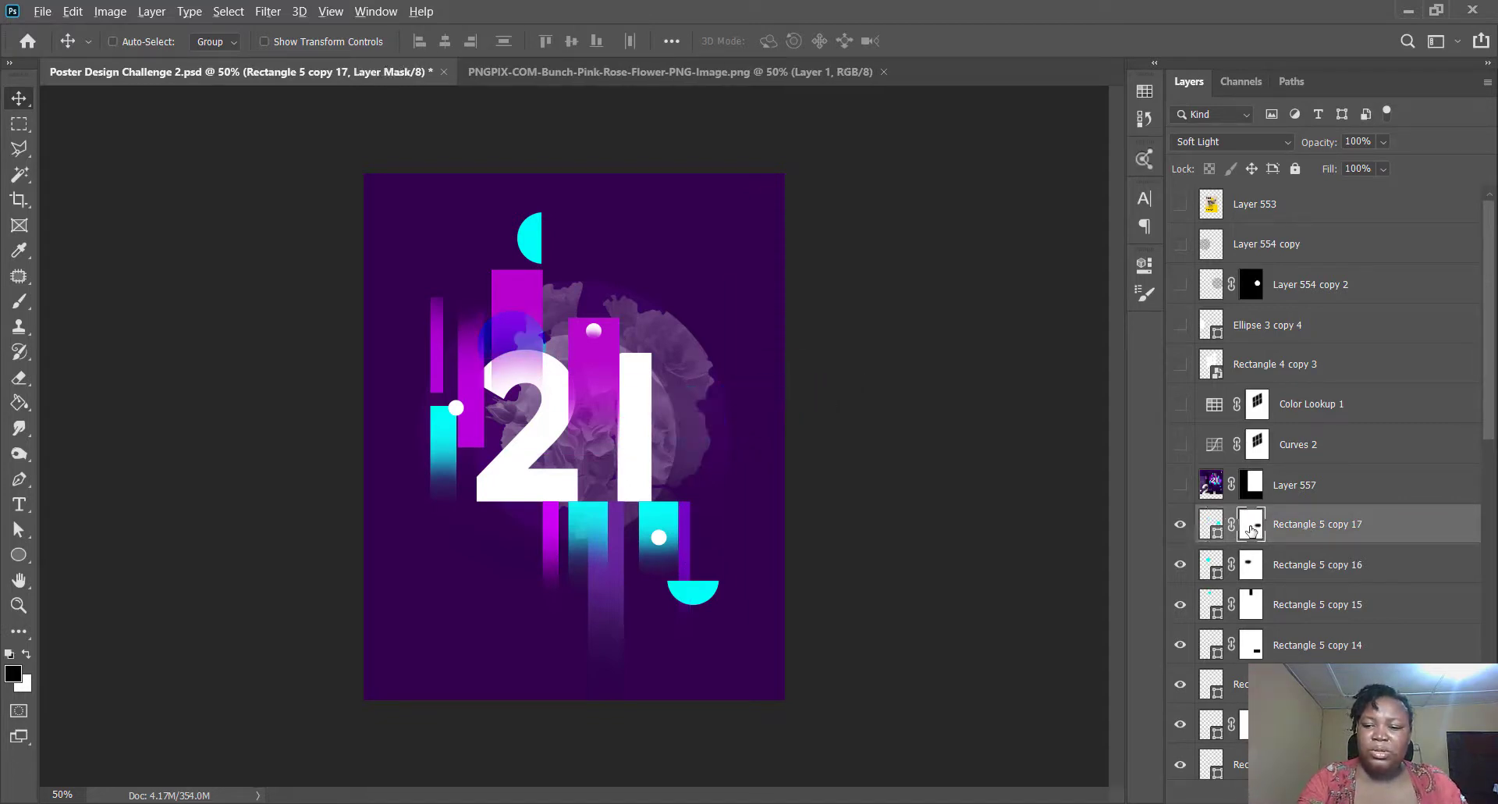
pyautogui.hotkey('ctrl', 'i')
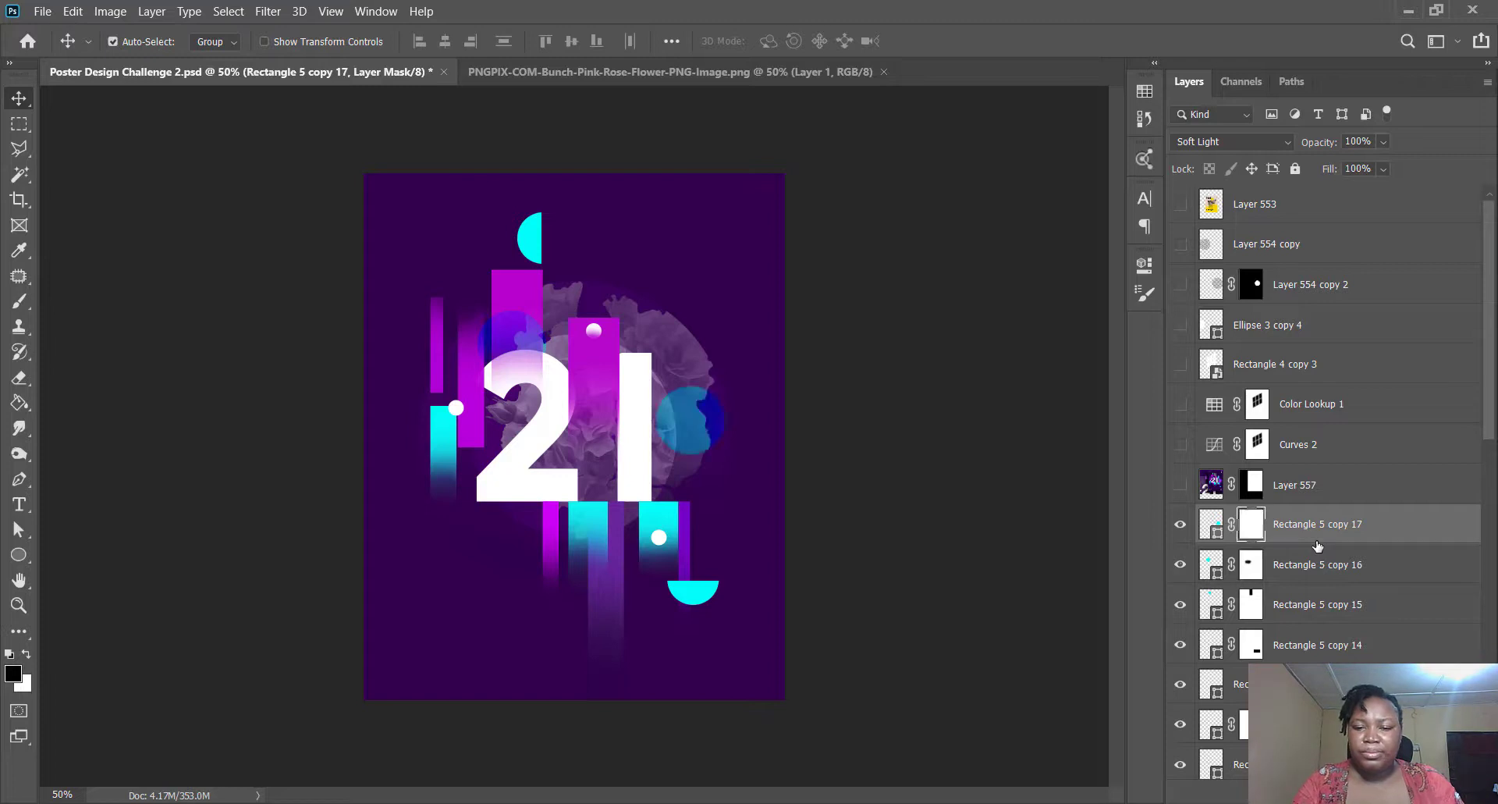
pyautogui.hotkey('ctrl', 't')
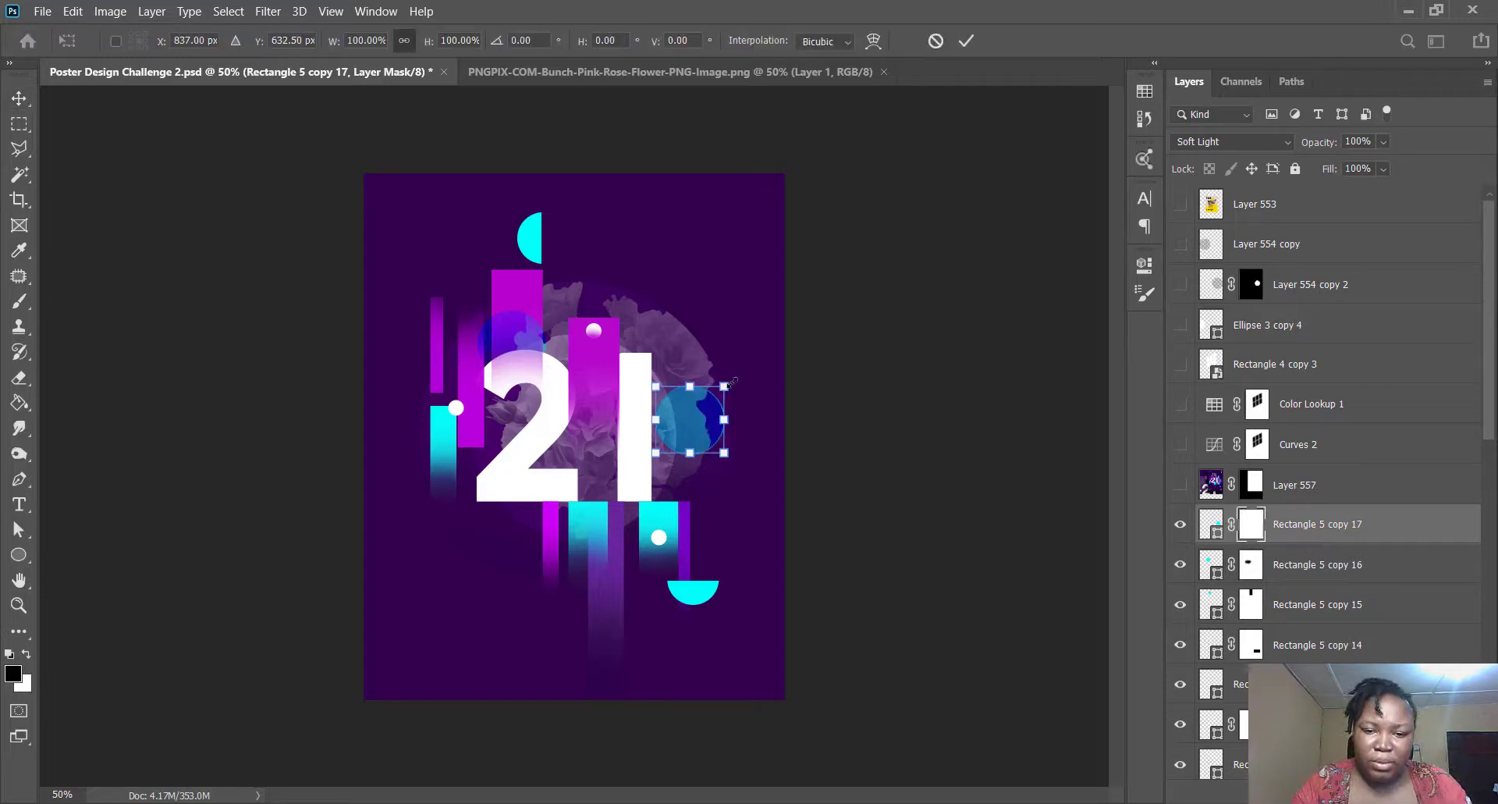
pyautogui.moveTo(730, 383); pyautogui.dragTo(742, 366)
pyautogui.hotkey('ctrl', 'z')
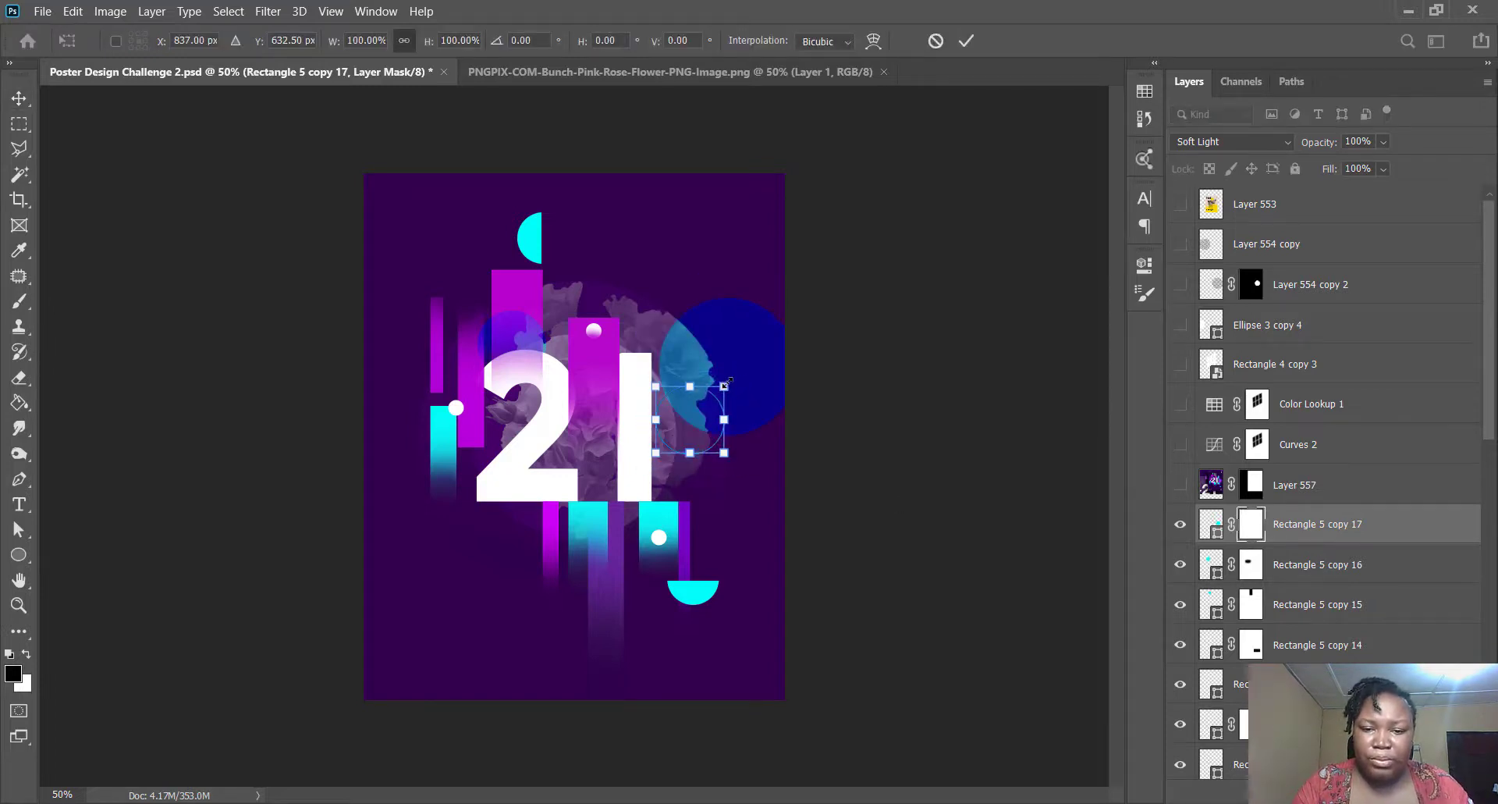
pyautogui.click(935, 41)
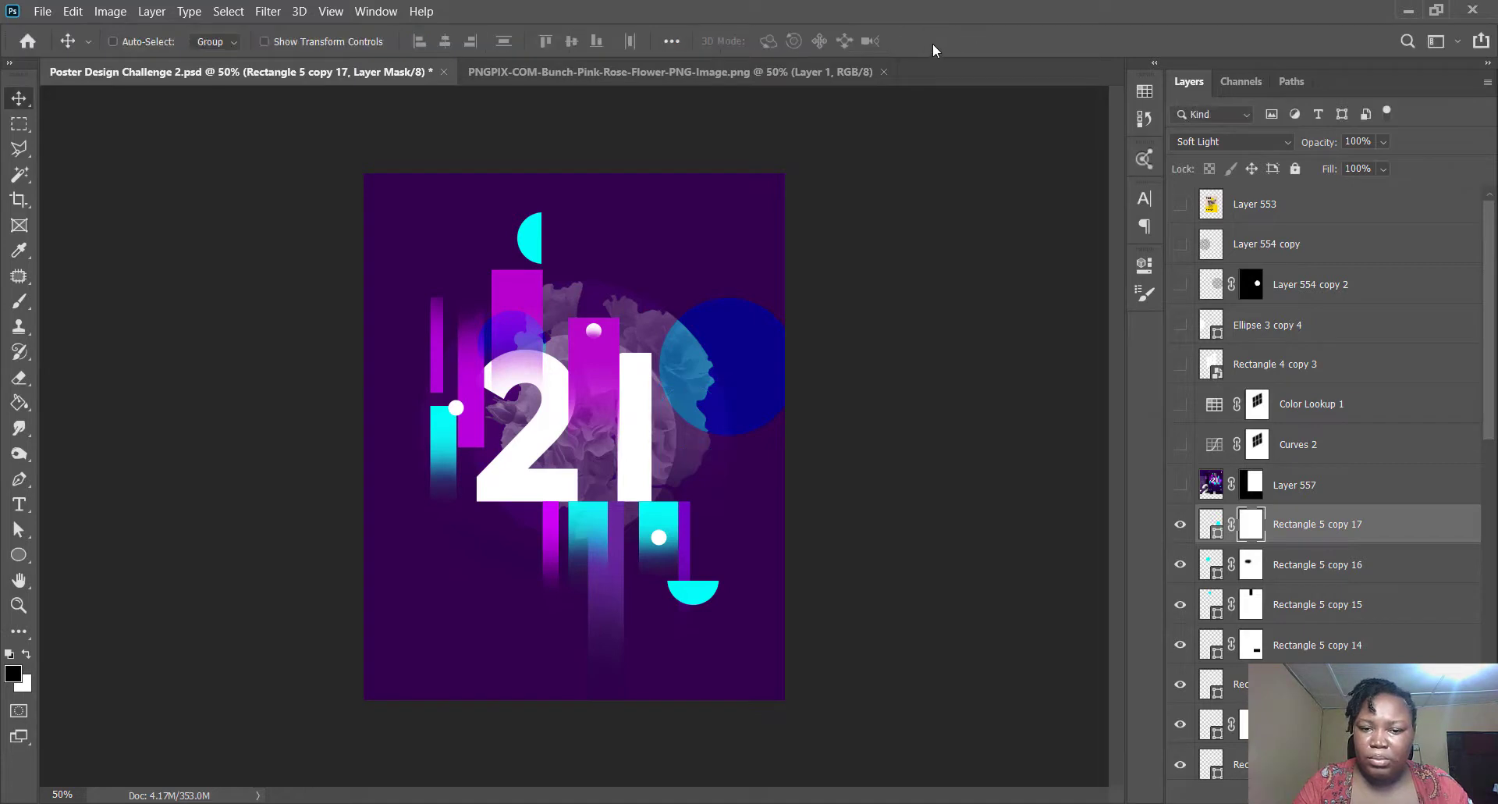
# - Compare with the reference in Layer 557, and scale the Ellipse 4 copy circle up proportionally to about 116% around its center
pyautogui.click(1180, 485)
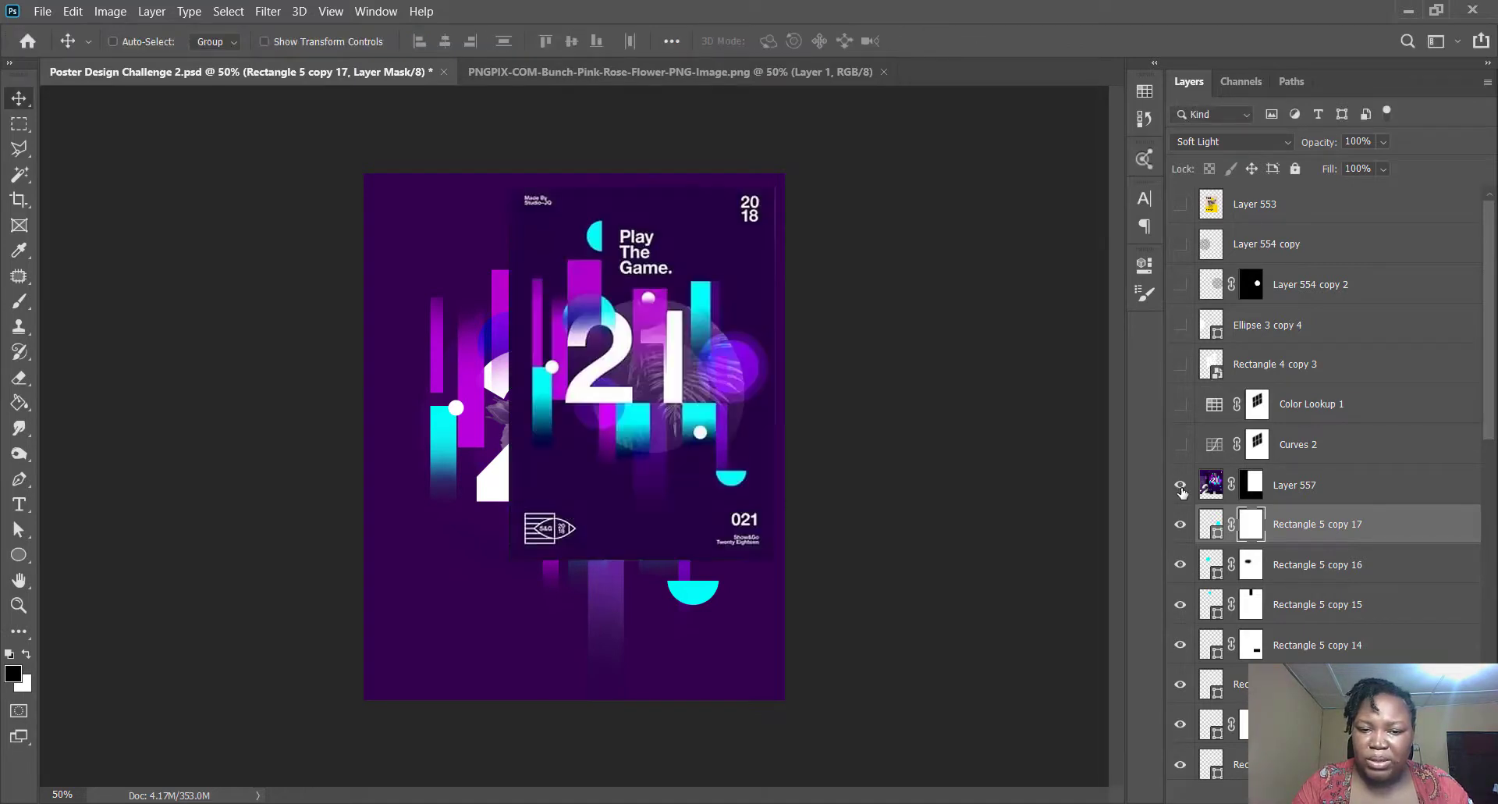
pyautogui.click(1180, 486)
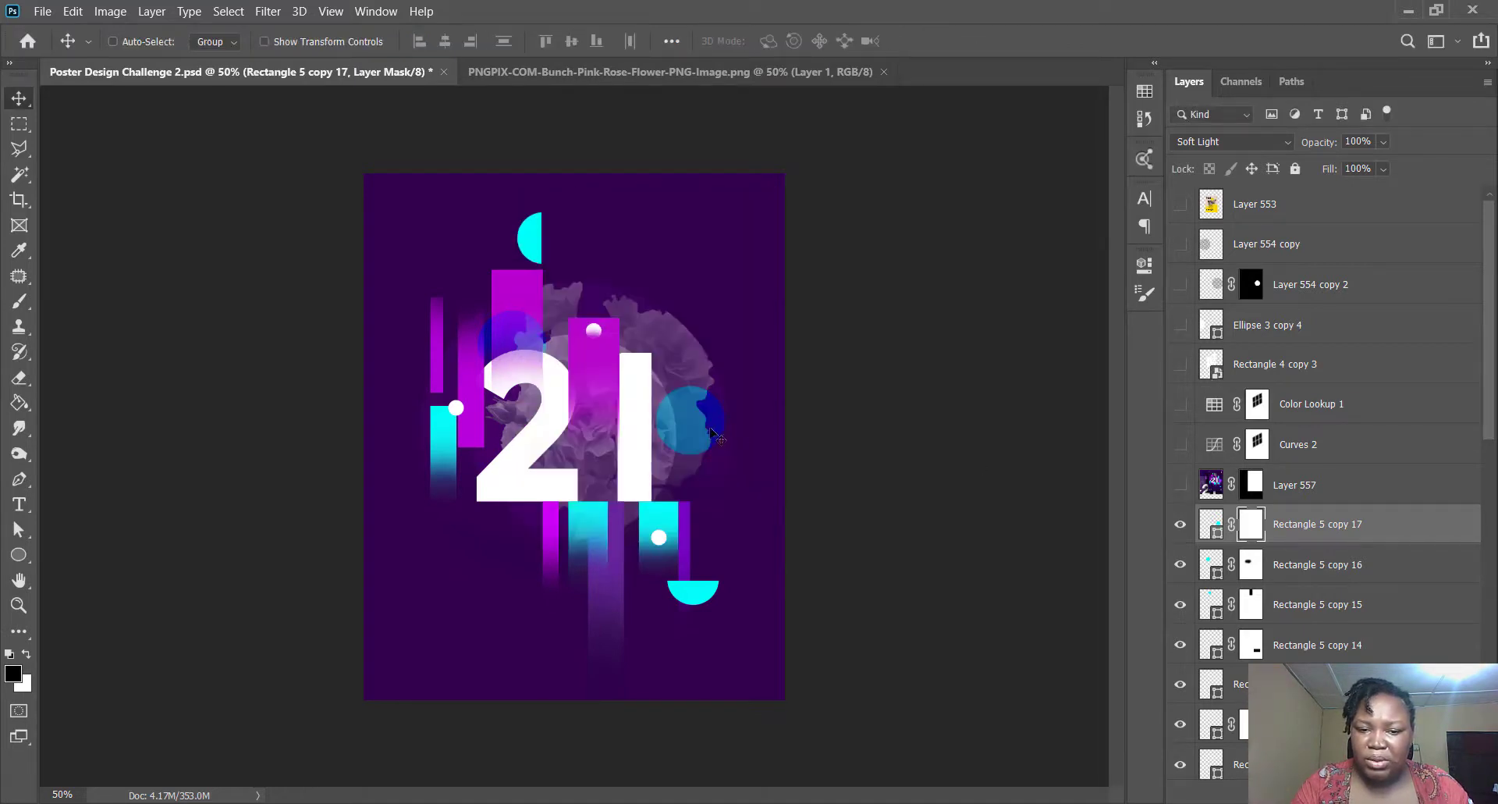
pyautogui.scroll(-10, 1358, 648)
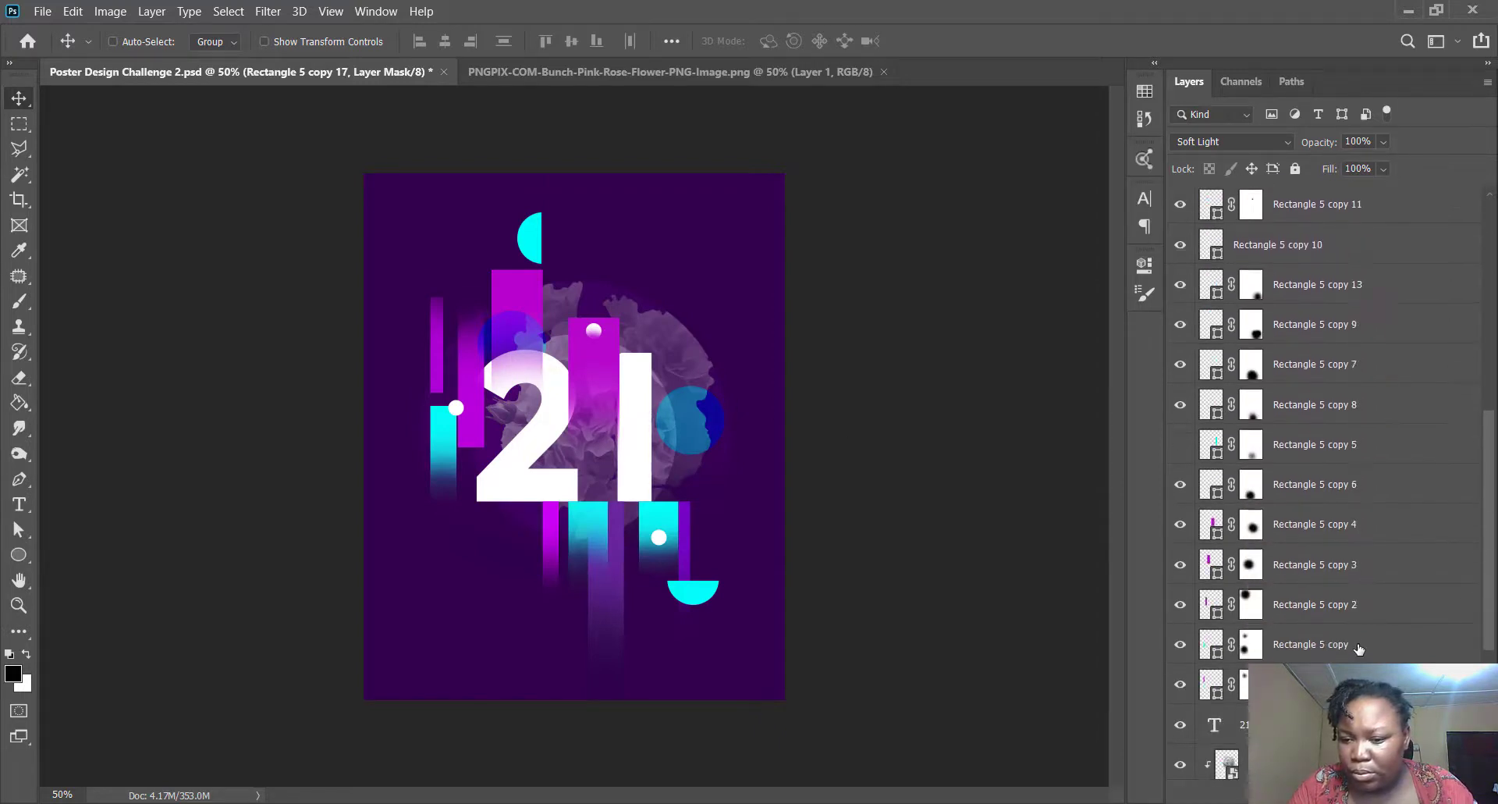
pyautogui.click(1325, 614)
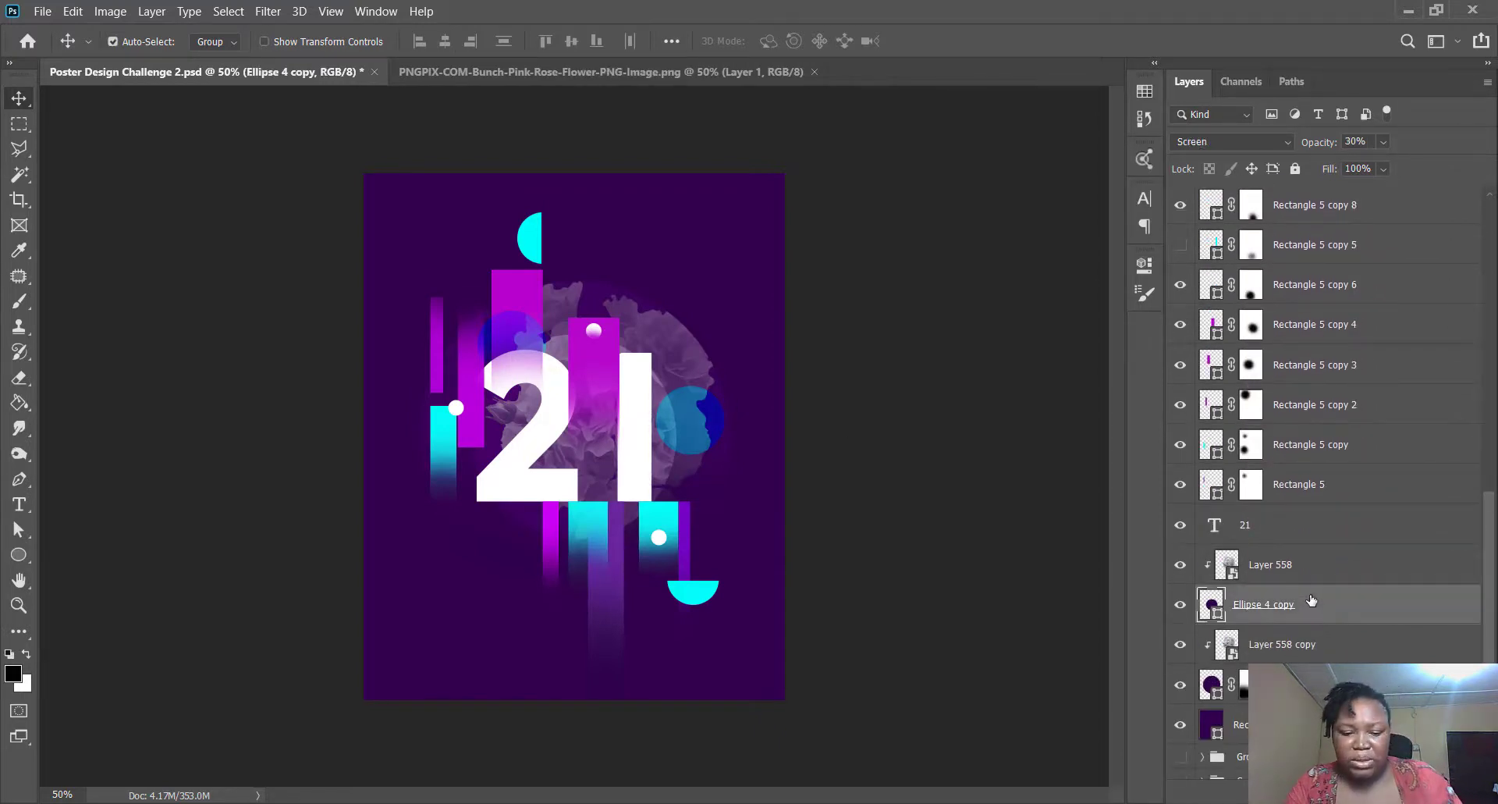
pyautogui.hotkey('ctrl', 't')
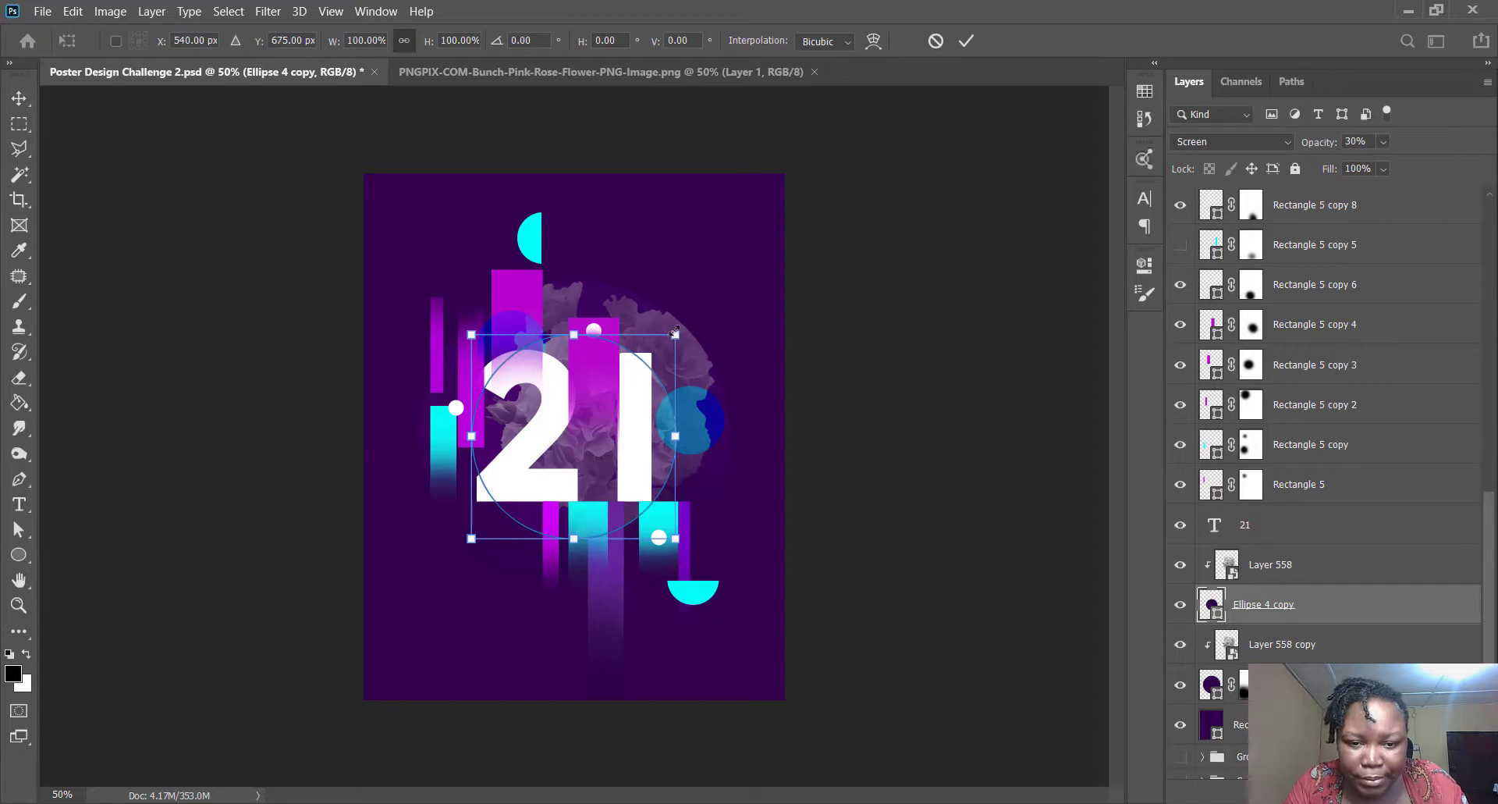
pyautogui.moveTo(674, 332); pyautogui.dragTo(692, 317)
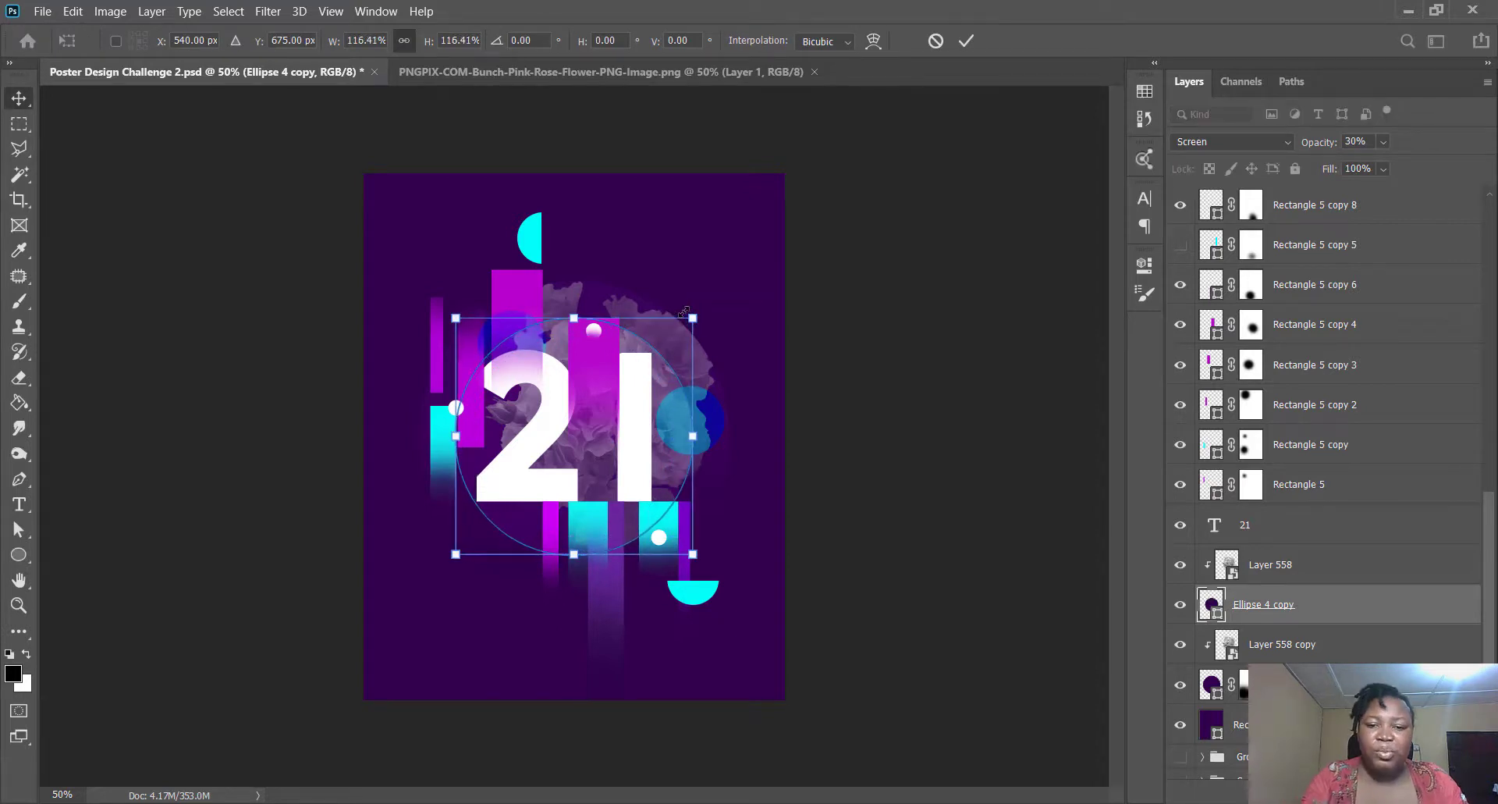
pyautogui.press('Return')
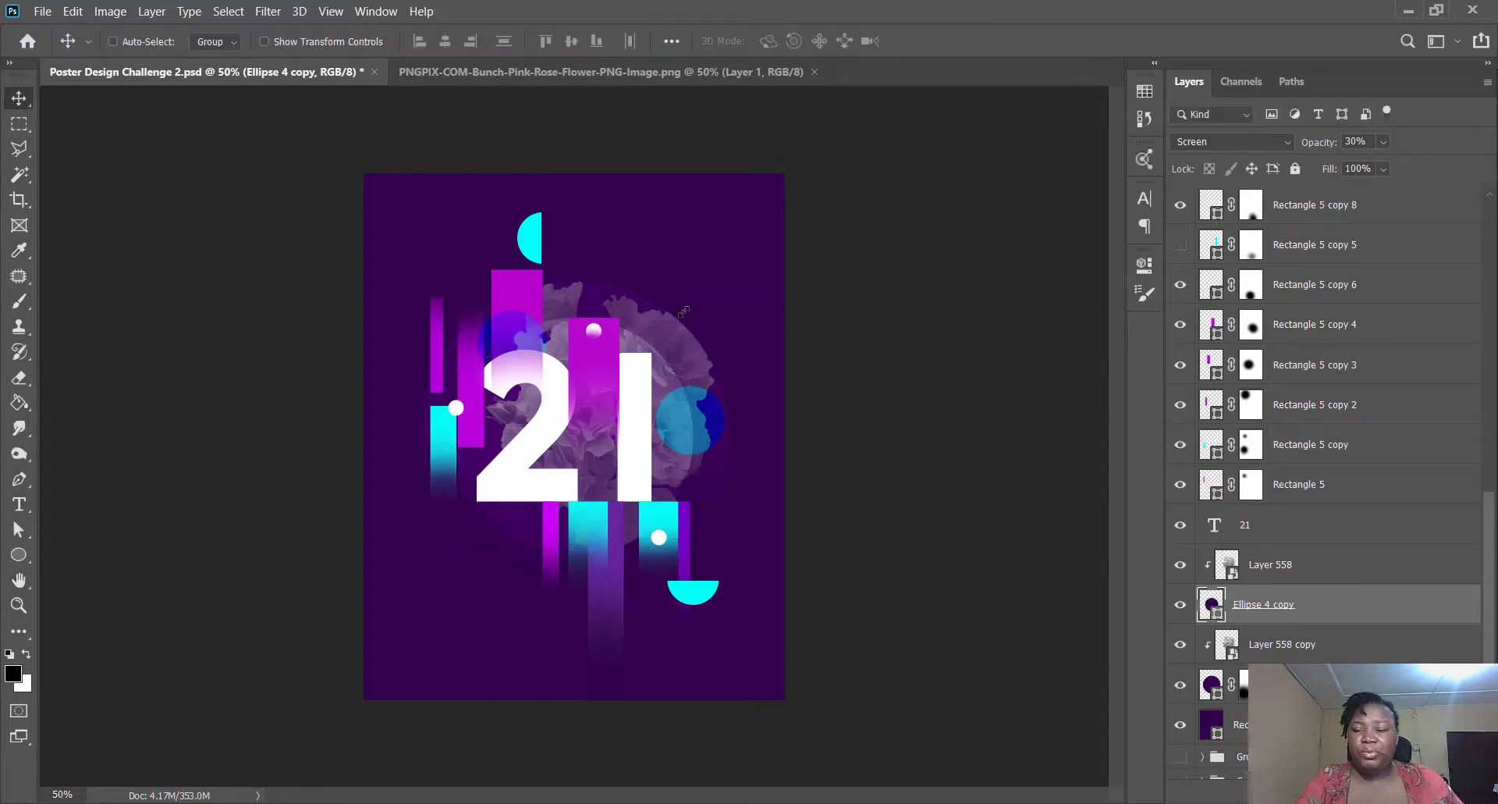
# - Scale the Rectangle 5 copy 17 circle up proportionally to about 216 px wide, and shift it slightly up and to the right
pyautogui.scroll(8, 1479, 514)
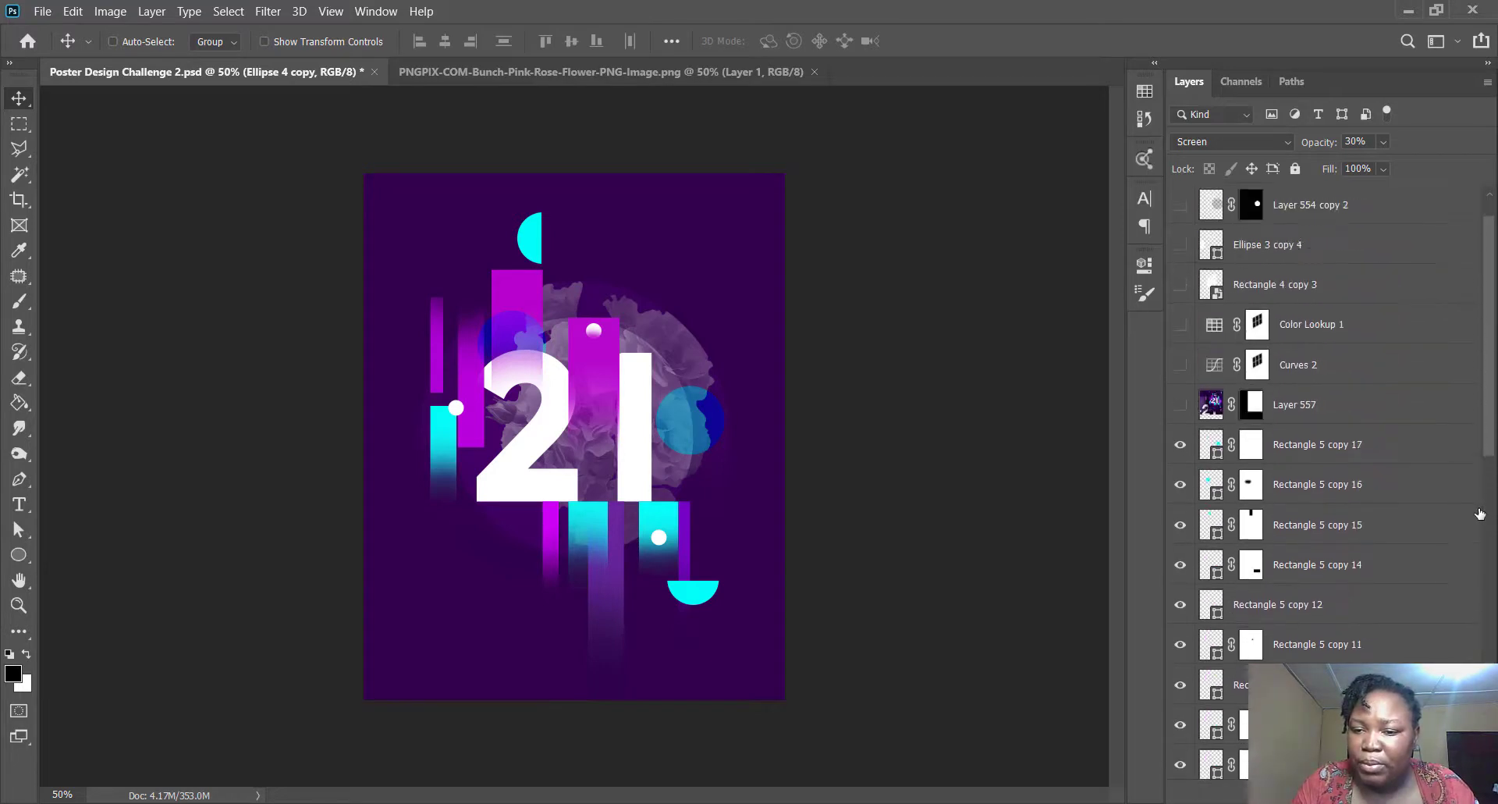
pyautogui.scroll(1, 1480, 513)
pyautogui.click(1318, 528)
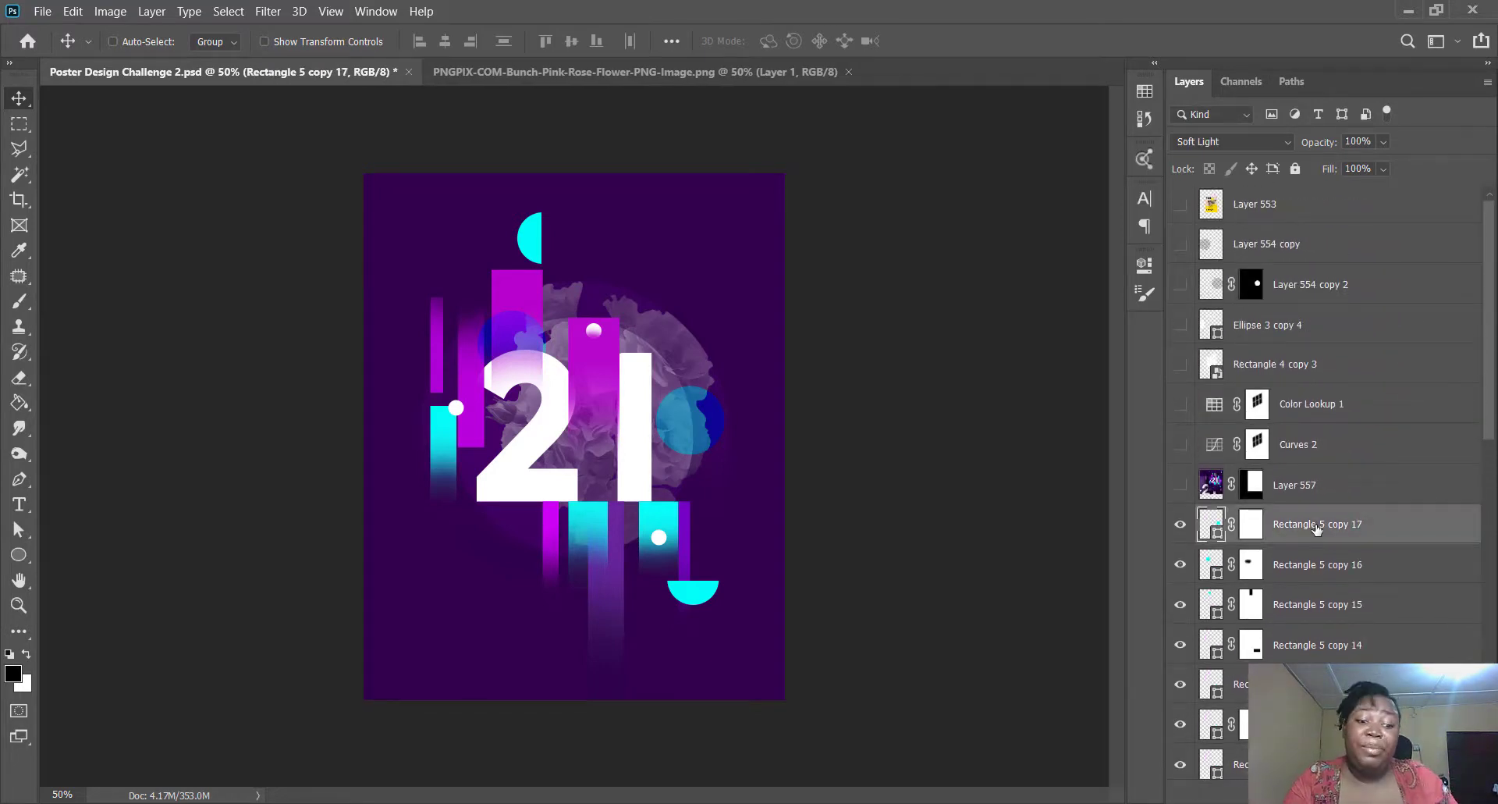
pyautogui.hotkey('ctrl', 't')
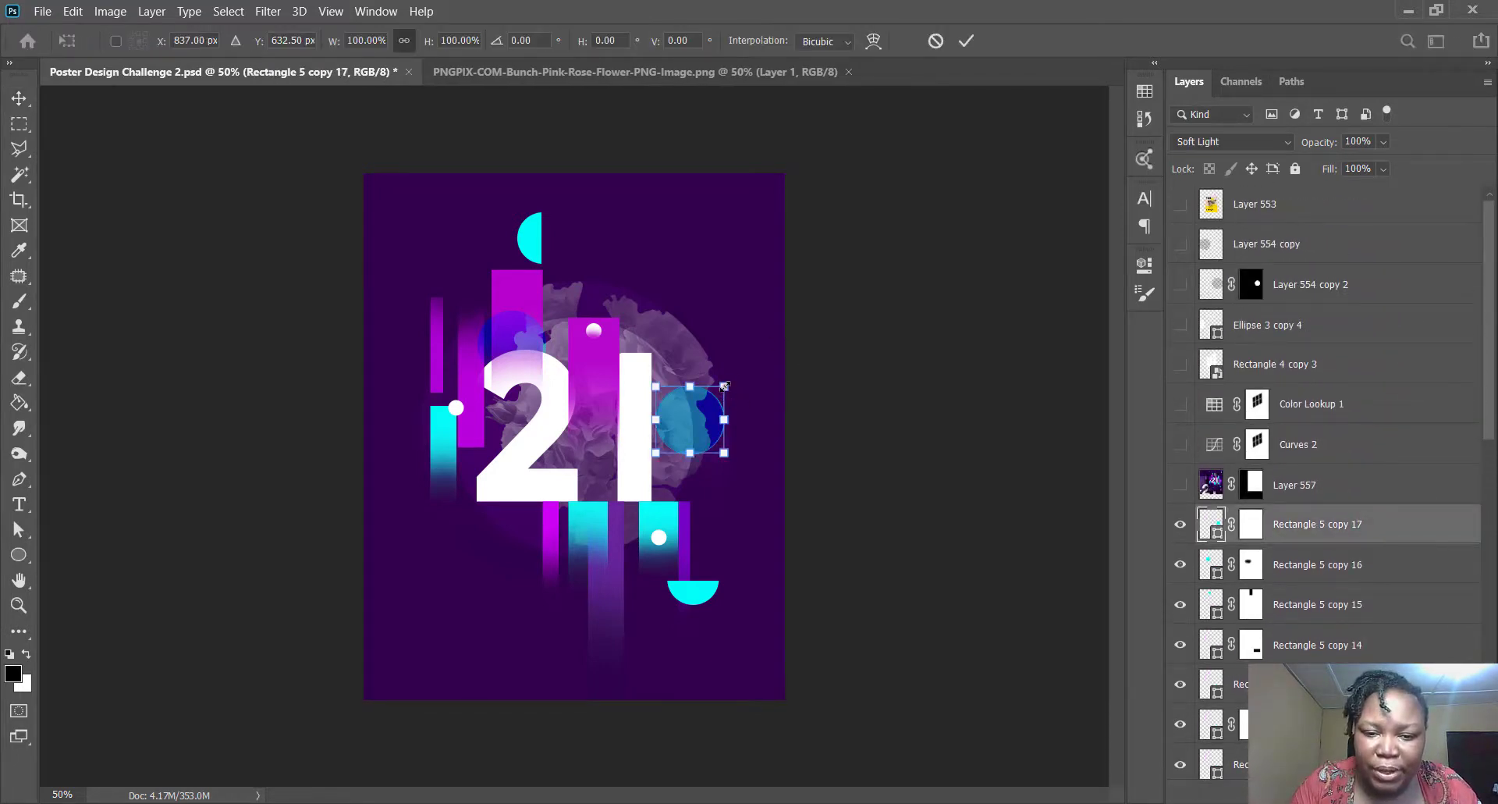
pyautogui.moveTo(724, 386); pyautogui.dragTo(740, 371)
pyautogui.hotkey('ctrl', 'z')
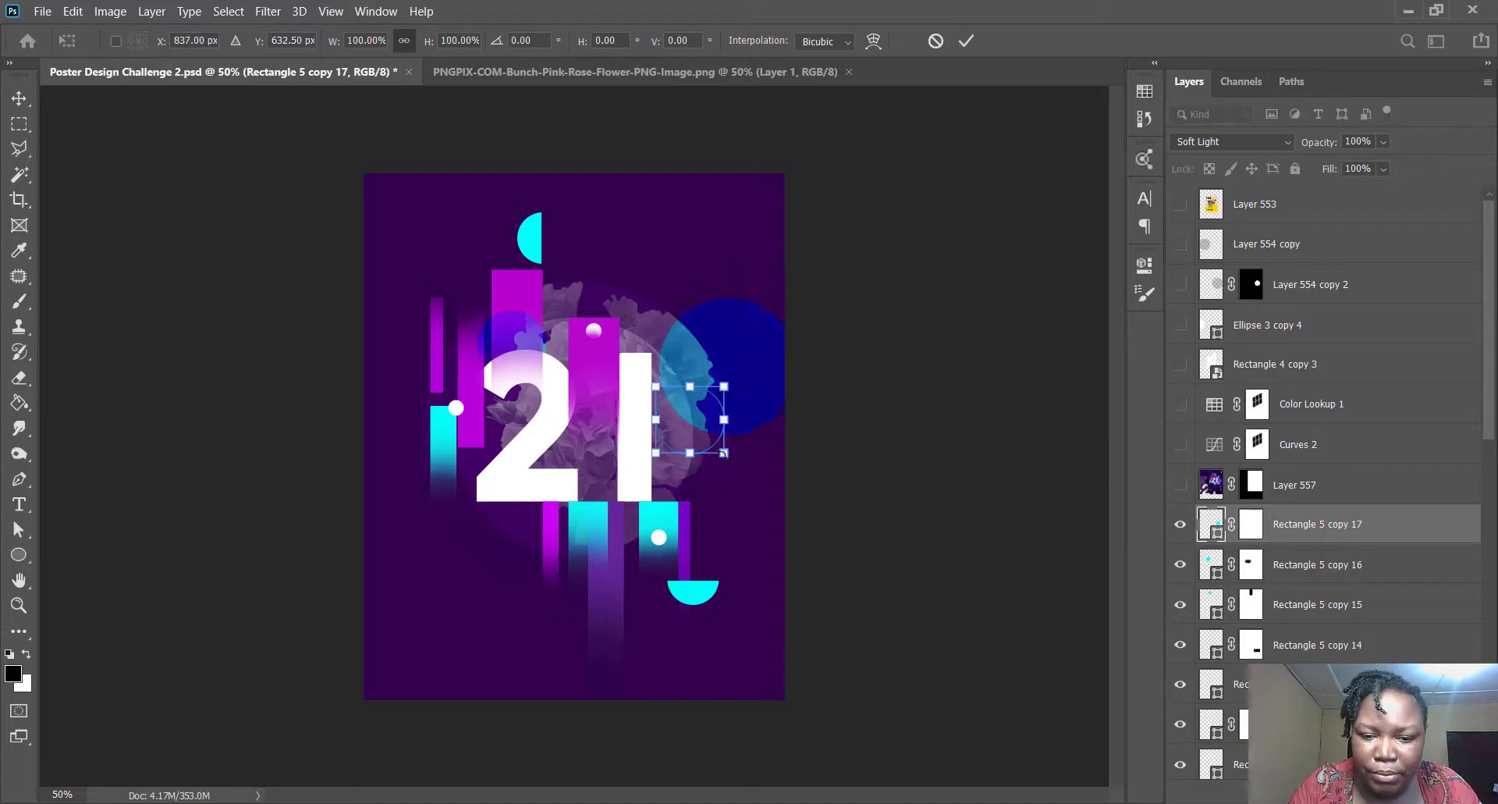
pyautogui.press('Return')
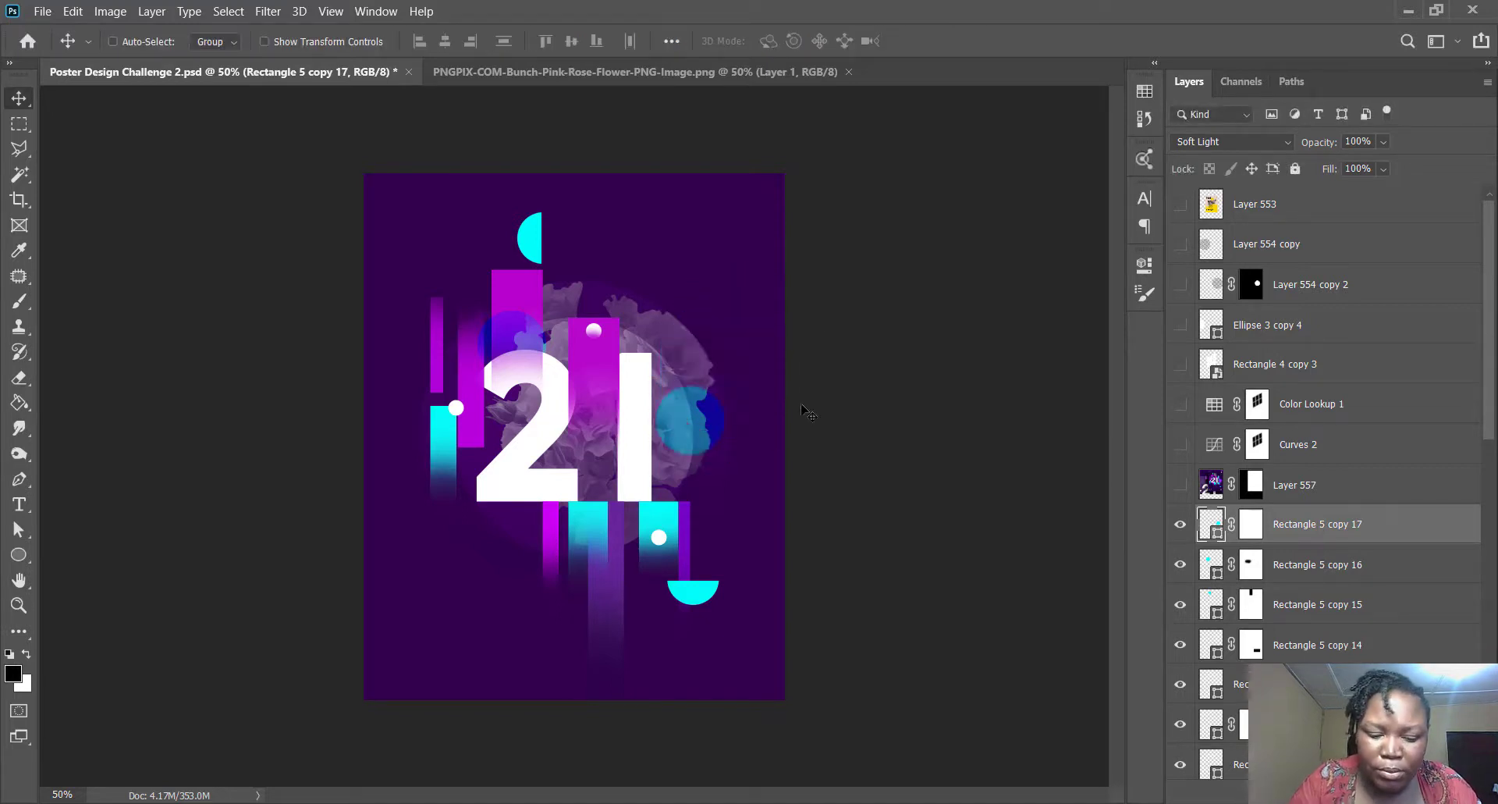
pyautogui.hotkey('ctrl', 't')
pyautogui.moveTo(725, 455); pyautogui.dragTo(748, 465)
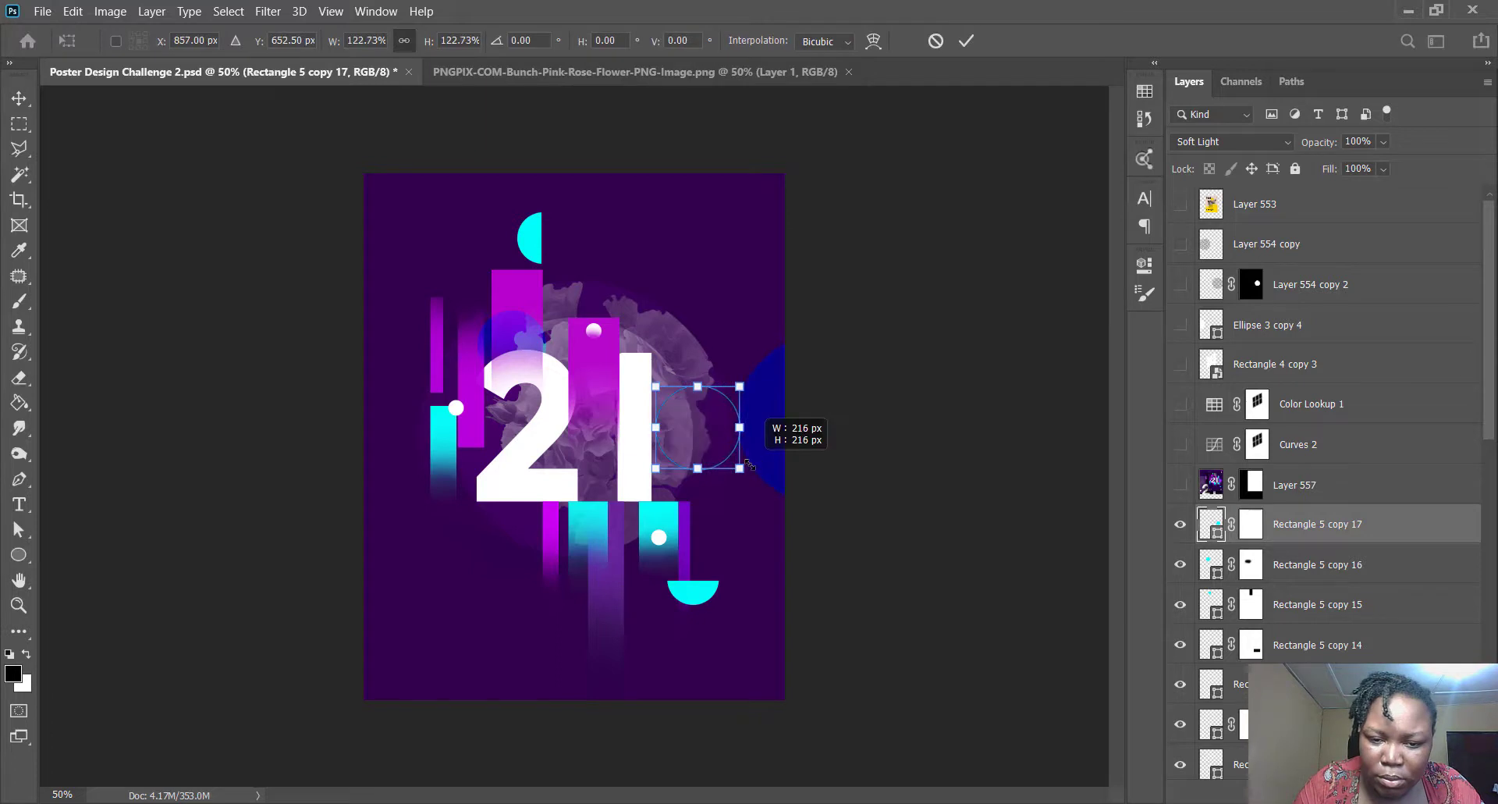
pyautogui.press('Return')
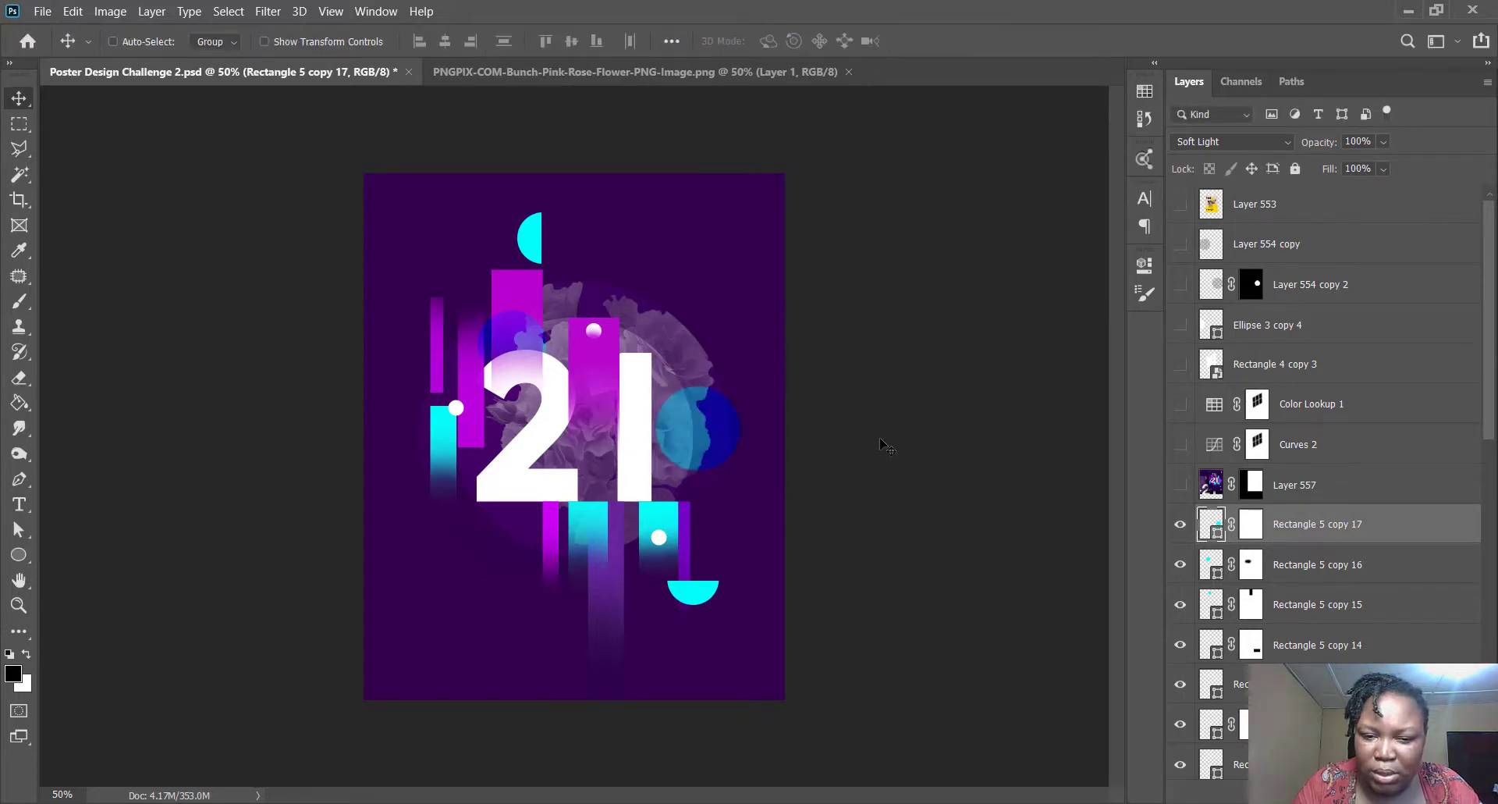
pyautogui.moveTo(884, 440); pyautogui.dragTo(887, 420)
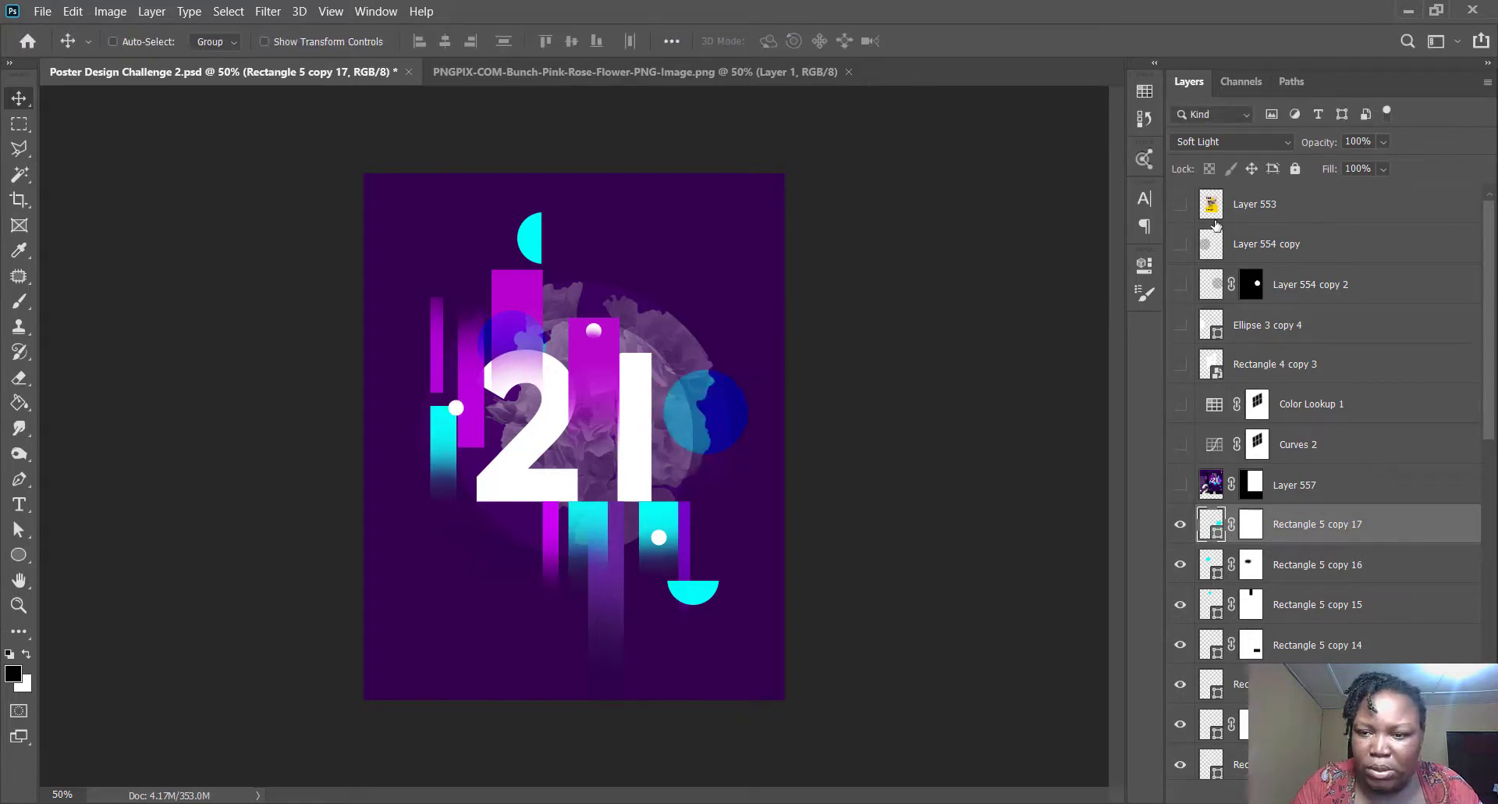
# - Set the Rectangle 5 copy 17 circle's opacity to 30%, and add a smaller concentric duplicate of it
pyautogui.press('3')
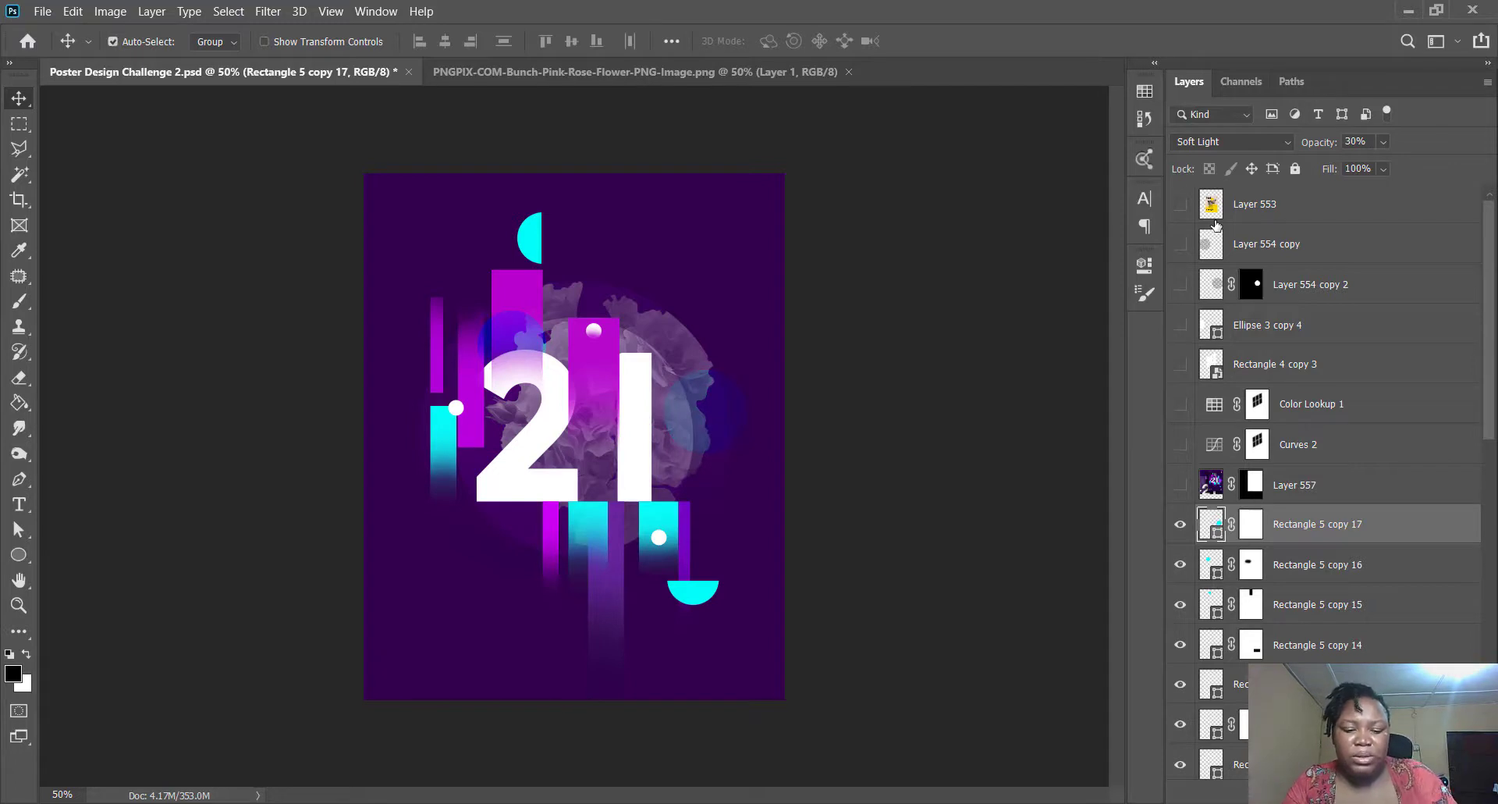
pyautogui.hotkey('ctrl', 'j')
pyautogui.hotkey('ctrl', 't')
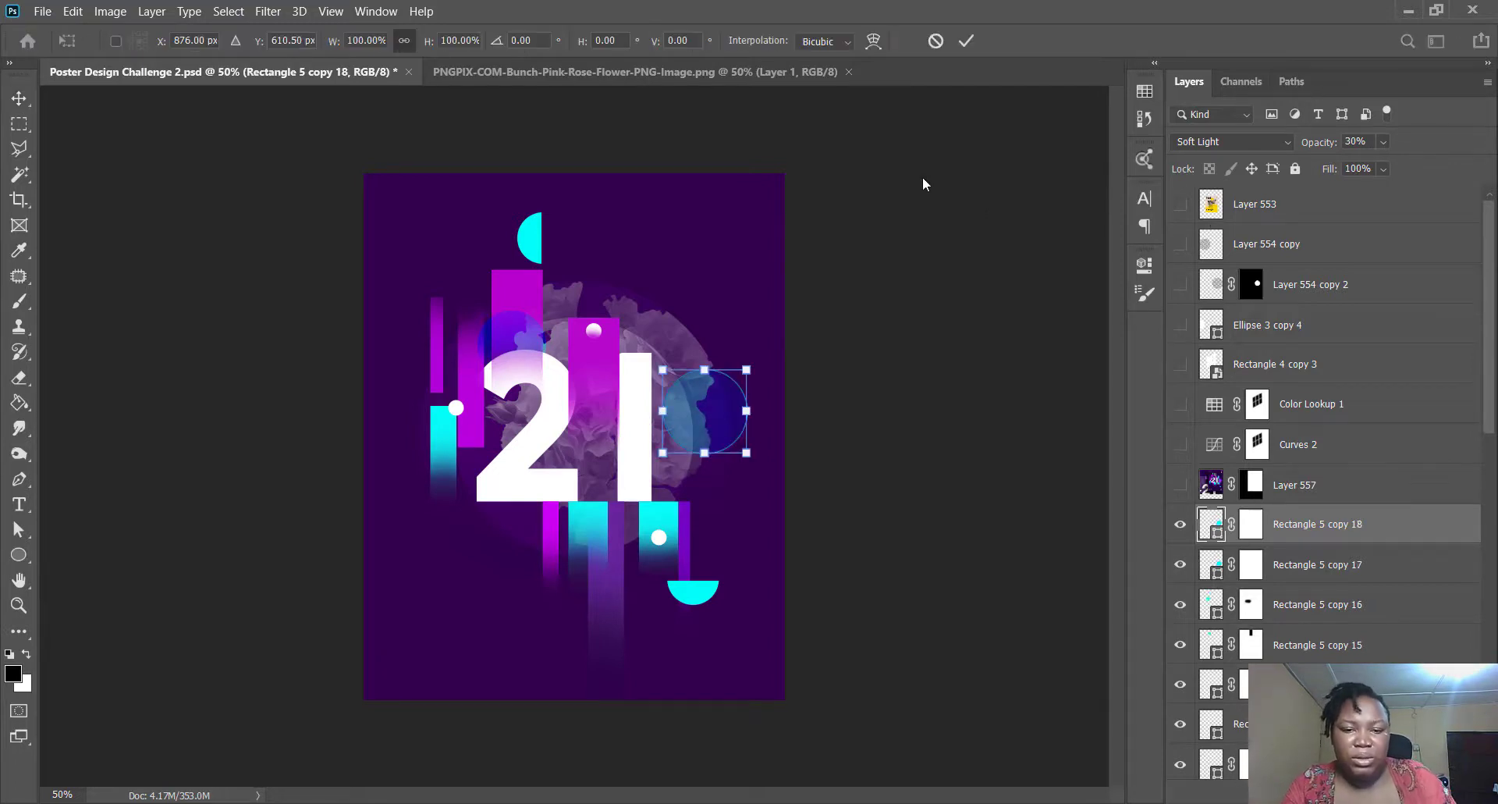
pyautogui.moveTo(747, 369); pyautogui.dragTo(735, 383)
pyautogui.press('Return')
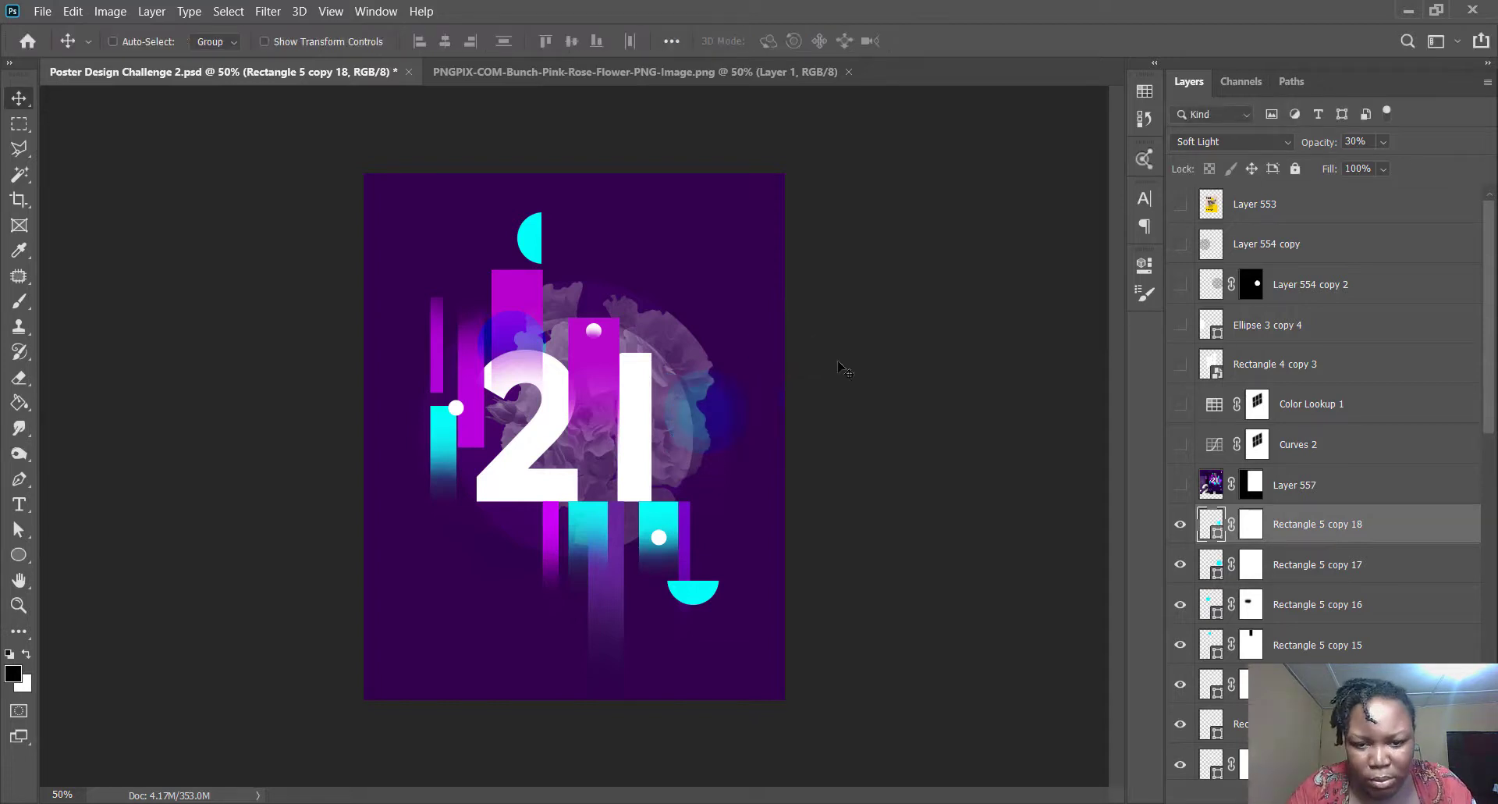
# - Scale the Rectangle 5 copy 17 and copy 18 circles up slightly together, and nudge them up and to the right
pyautogui.keyDown('shift'); pyautogui.click(1331, 565); pyautogui.keyUp('shift')
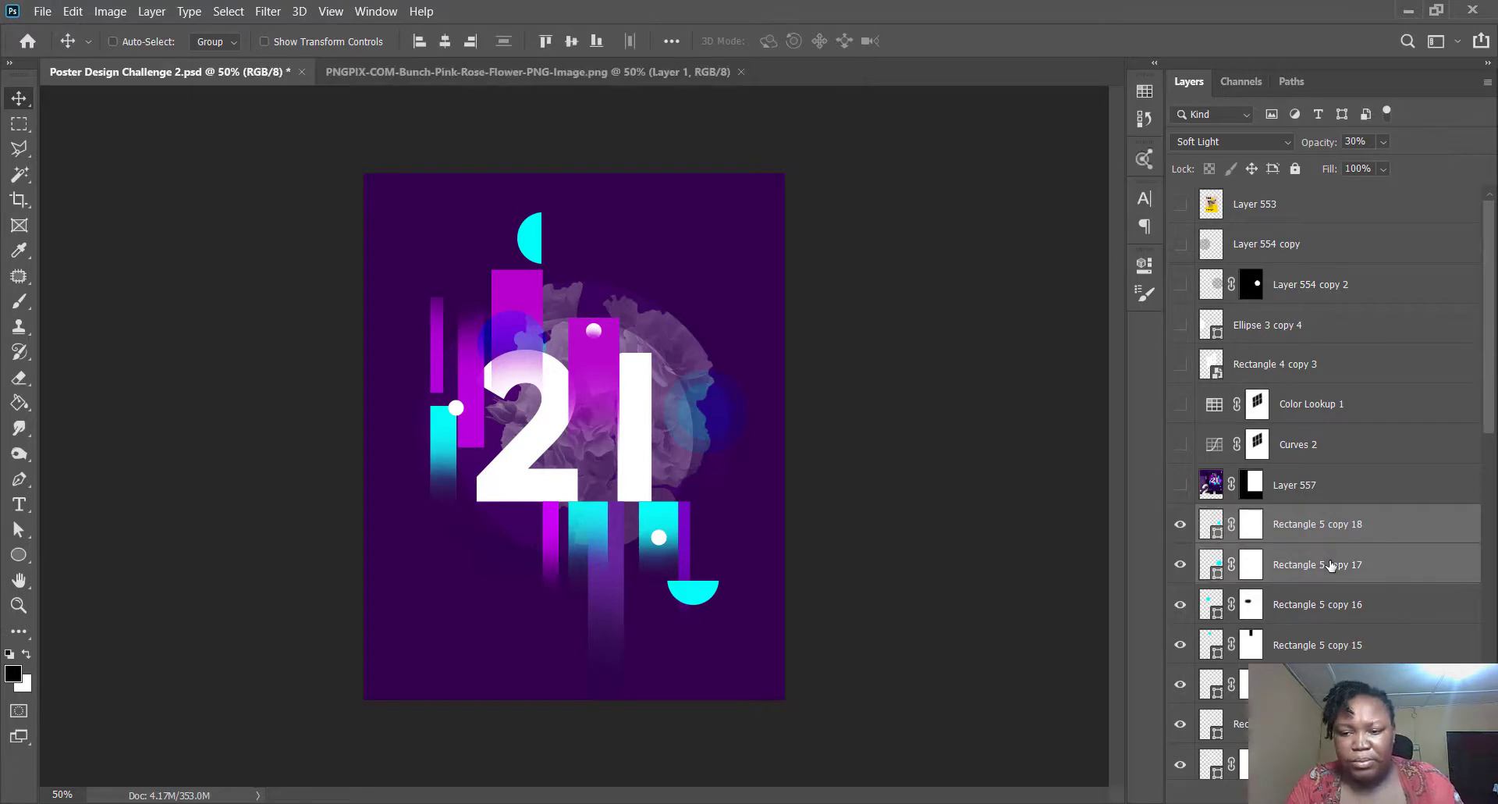
pyautogui.hotkey('ctrl', 't')
pyautogui.moveTo(746, 368); pyautogui.dragTo(762, 360)
pyautogui.press('Return')
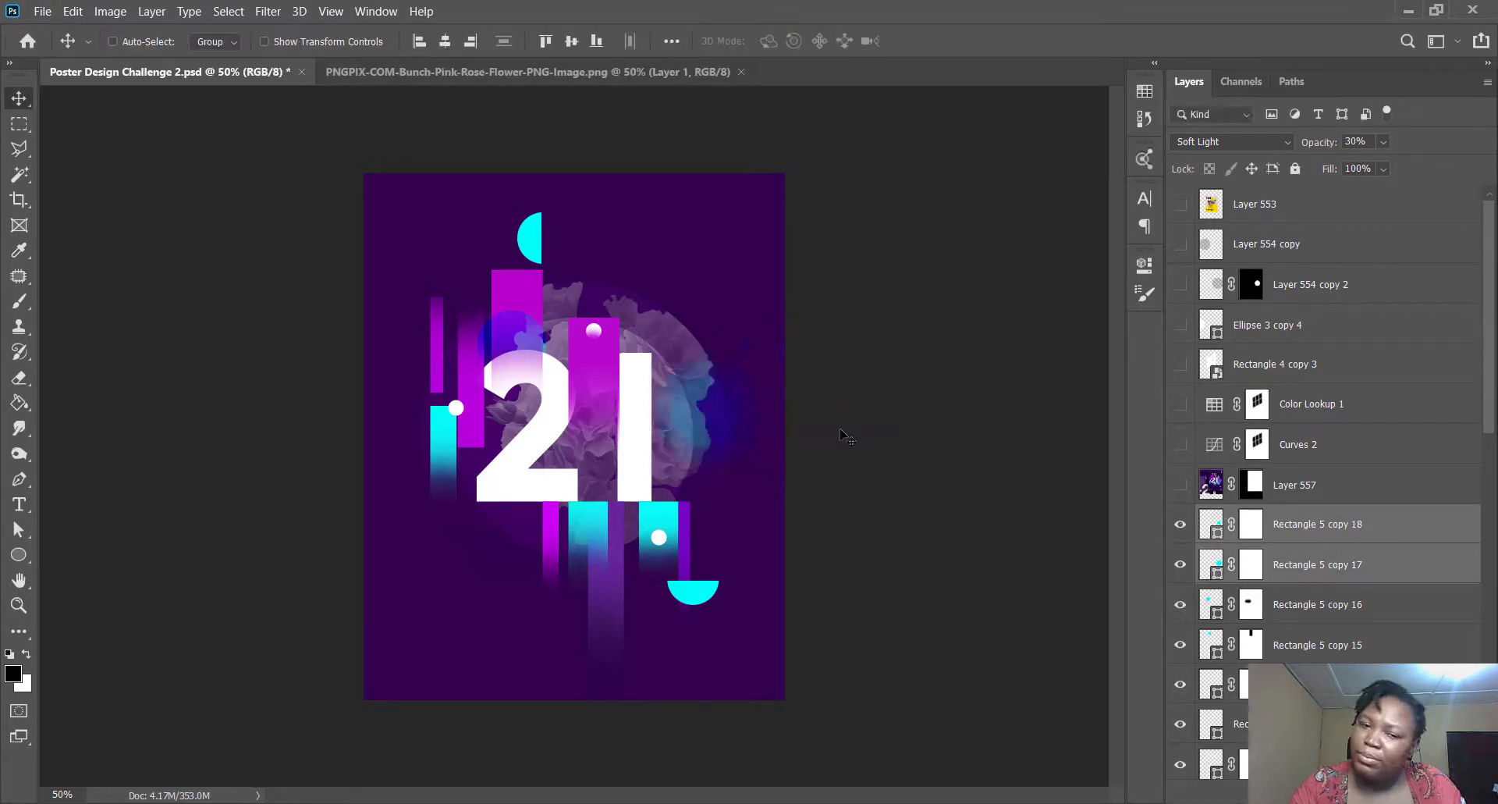
pyautogui.moveTo(842, 431); pyautogui.dragTo(847, 427)
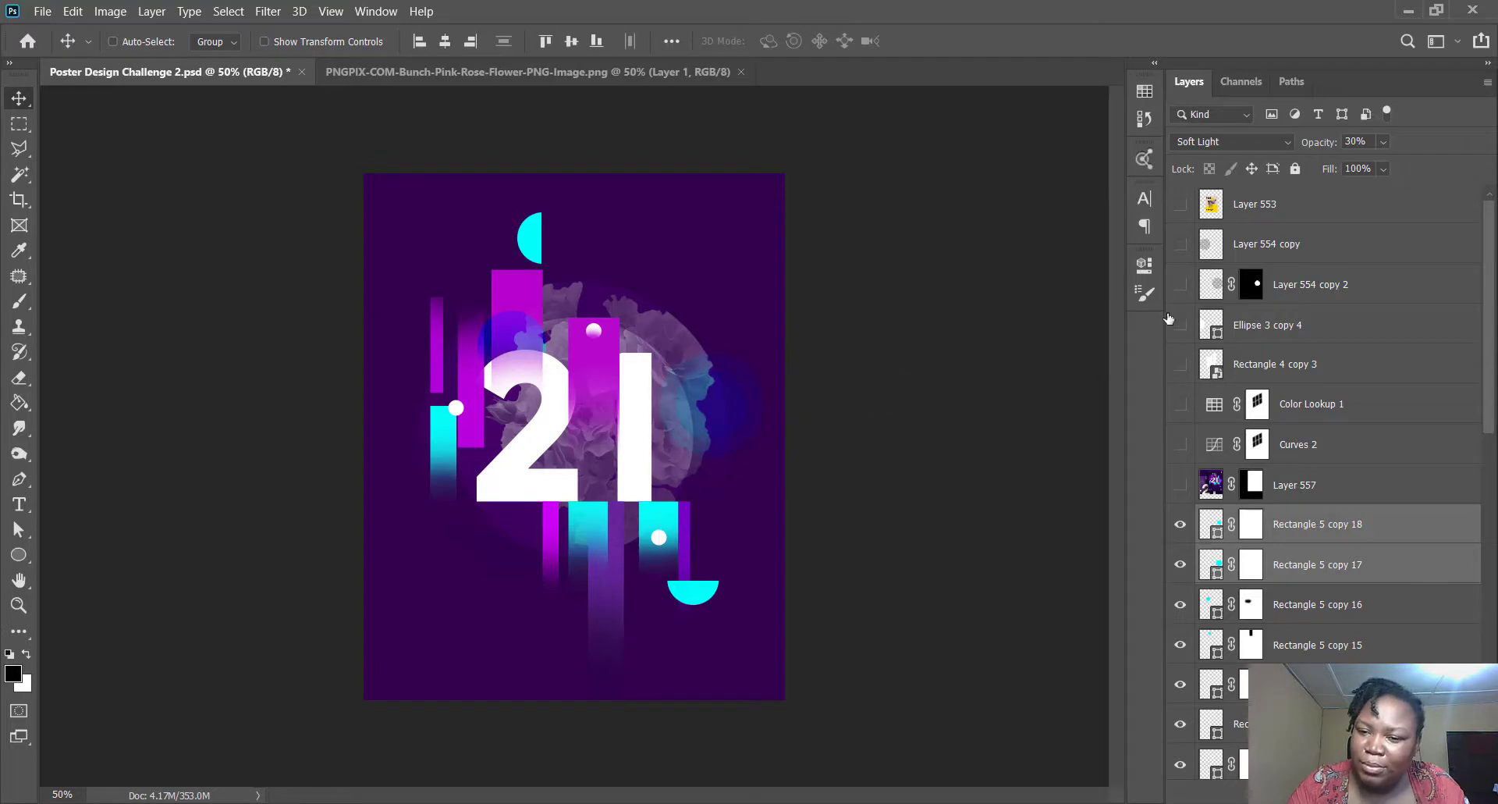
# - Show the reference in Layer 557, and recolor the Rectangle 5 copy 18 circle to dark purple, H 278, S 100, B 47
pyautogui.click(1181, 484)
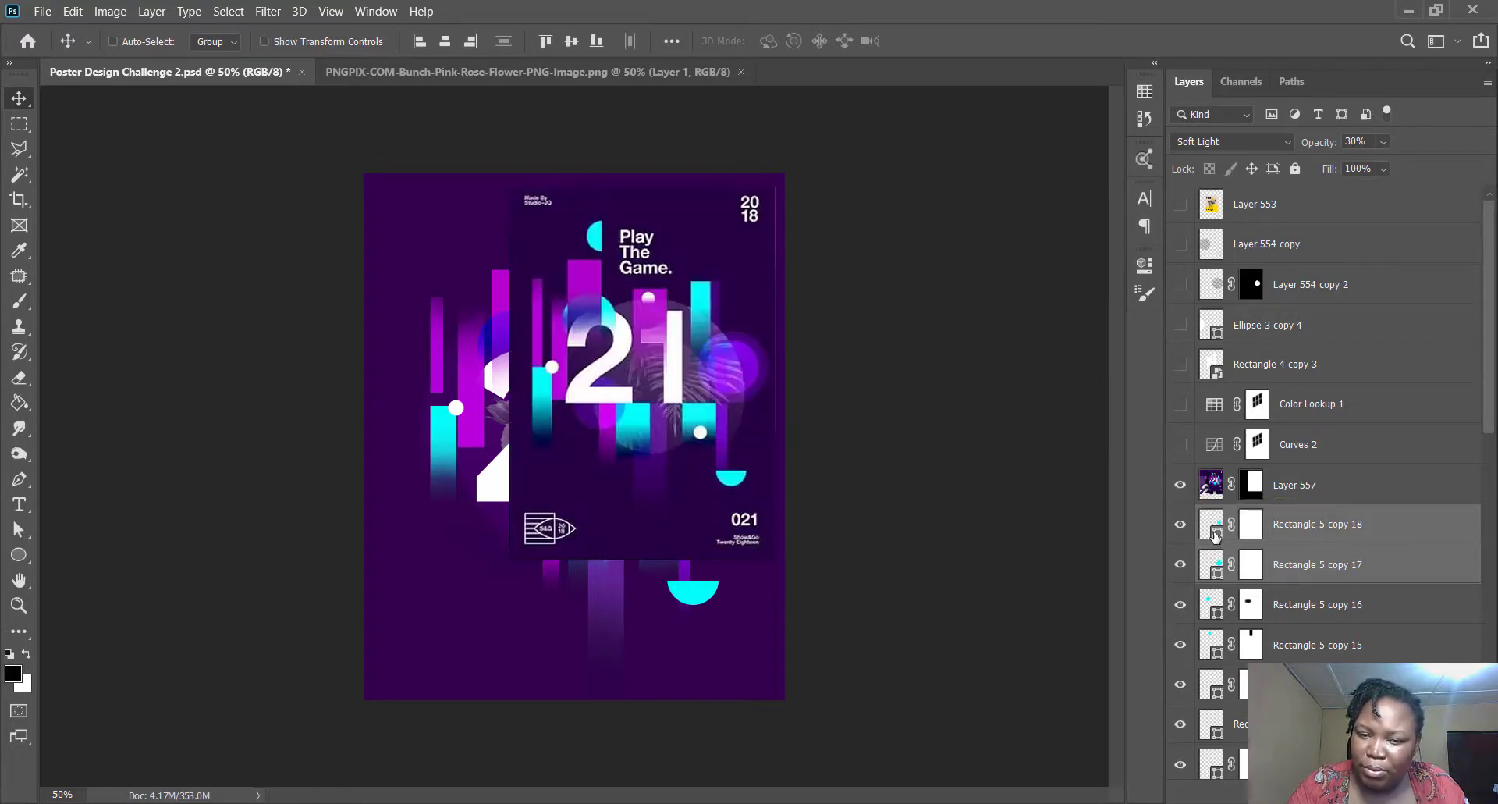
pyautogui.doubleClick(1215, 536)
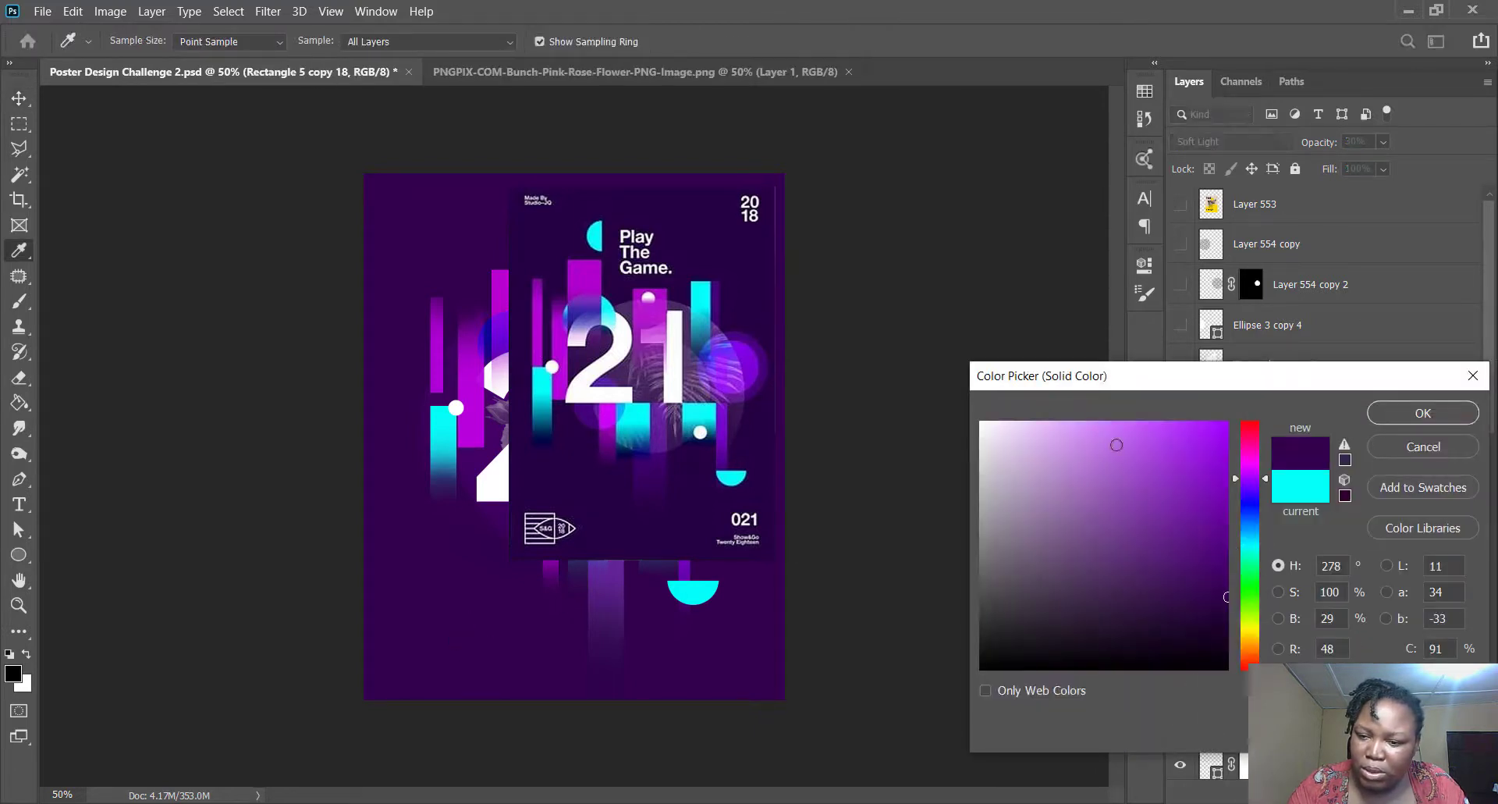
pyautogui.moveTo(1210, 552); pyautogui.dragTo(1240, 553)
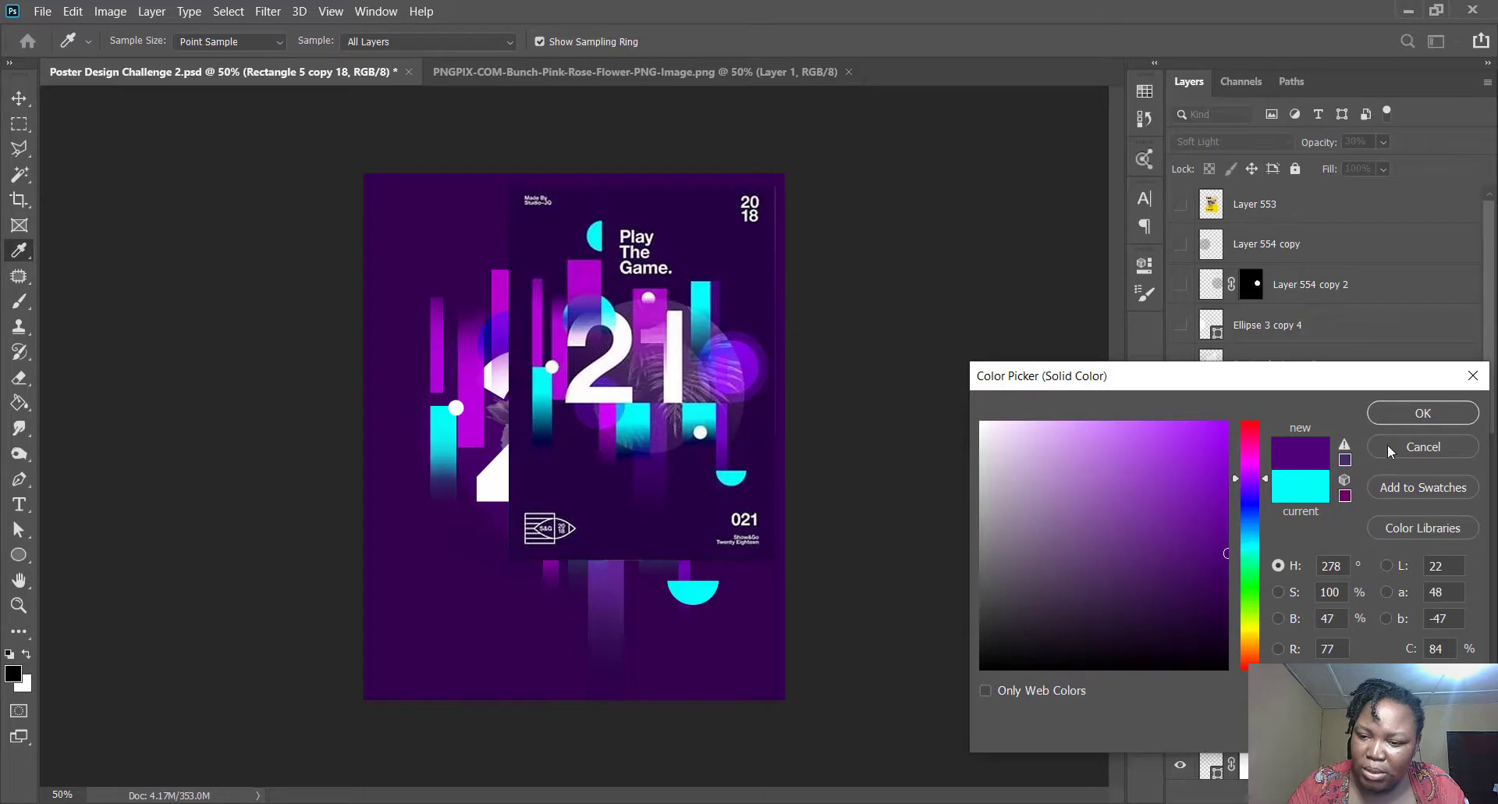
pyautogui.click(1414, 413)
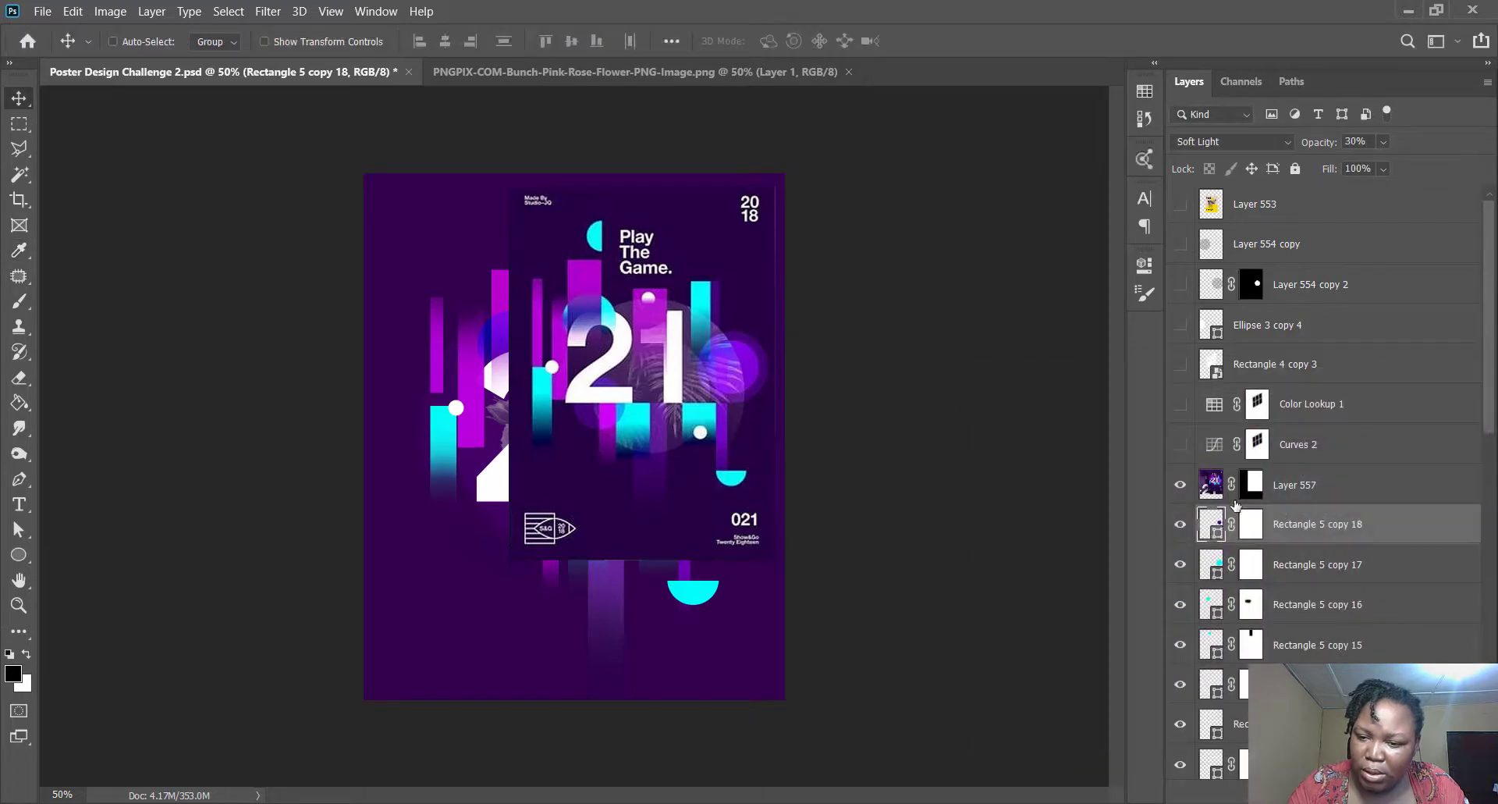
pyautogui.doubleClick(1217, 576)
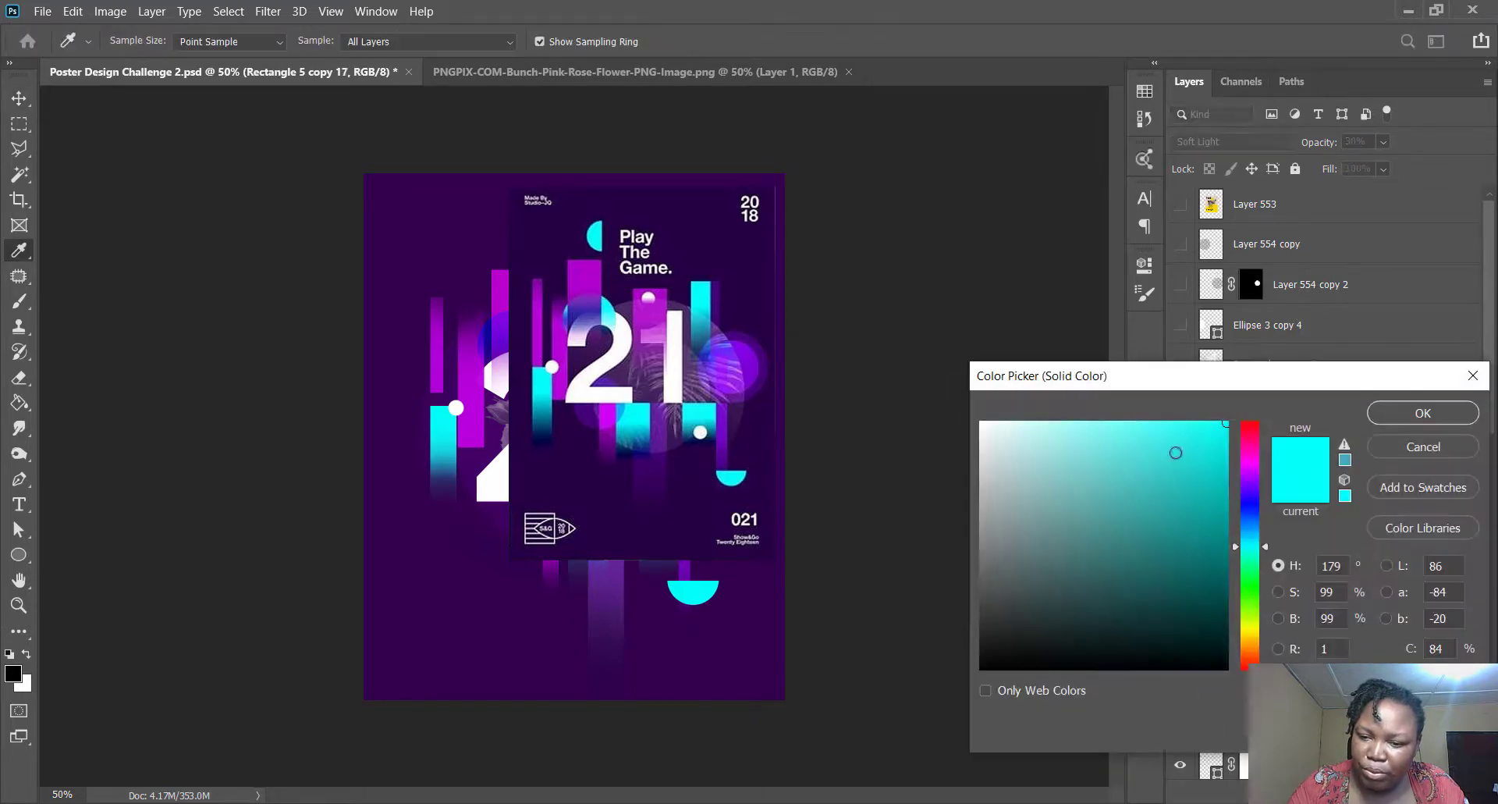
pyautogui.click(1422, 447)
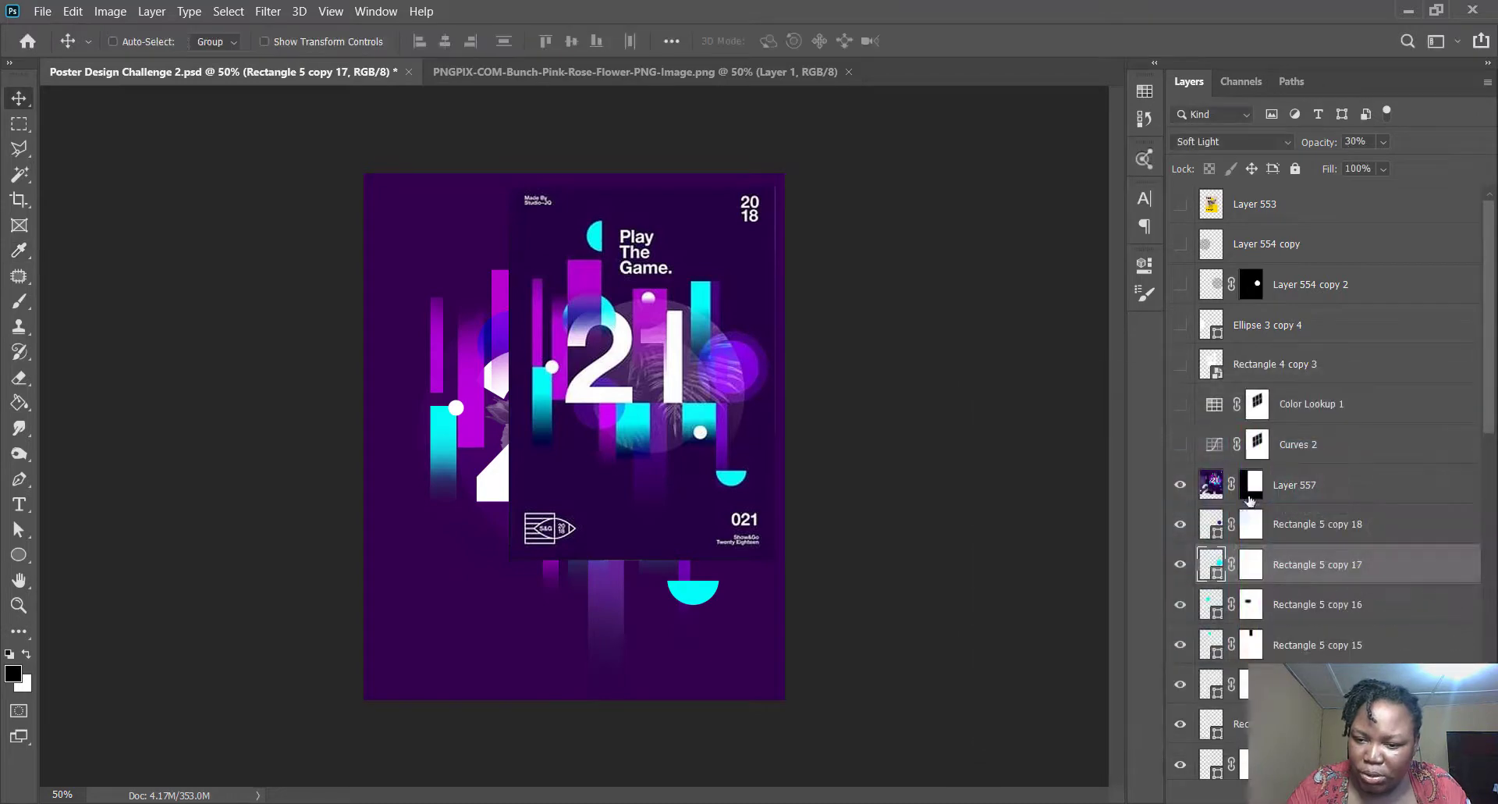
pyautogui.click(1217, 534)
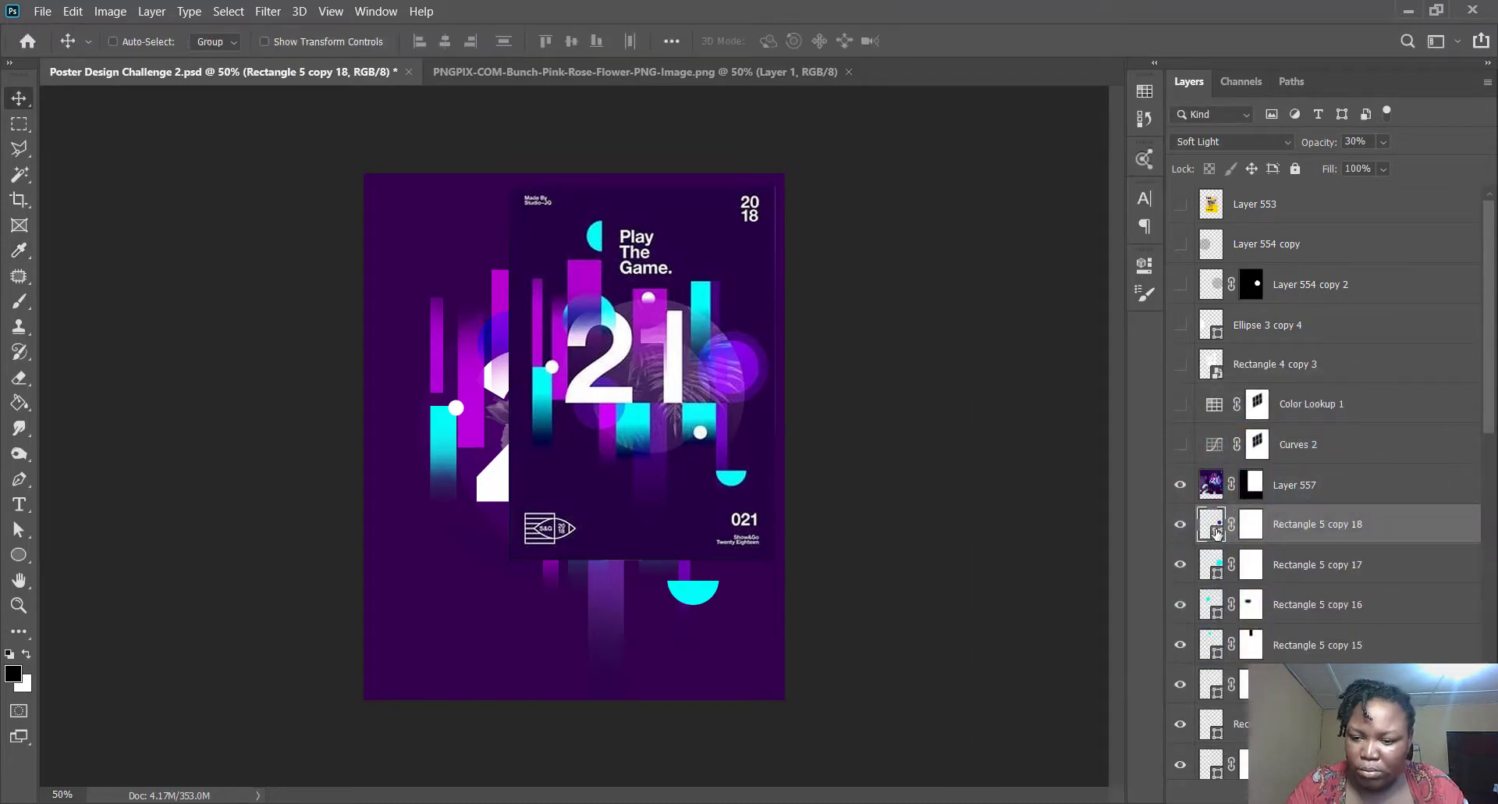
pyautogui.doubleClick(1217, 534)
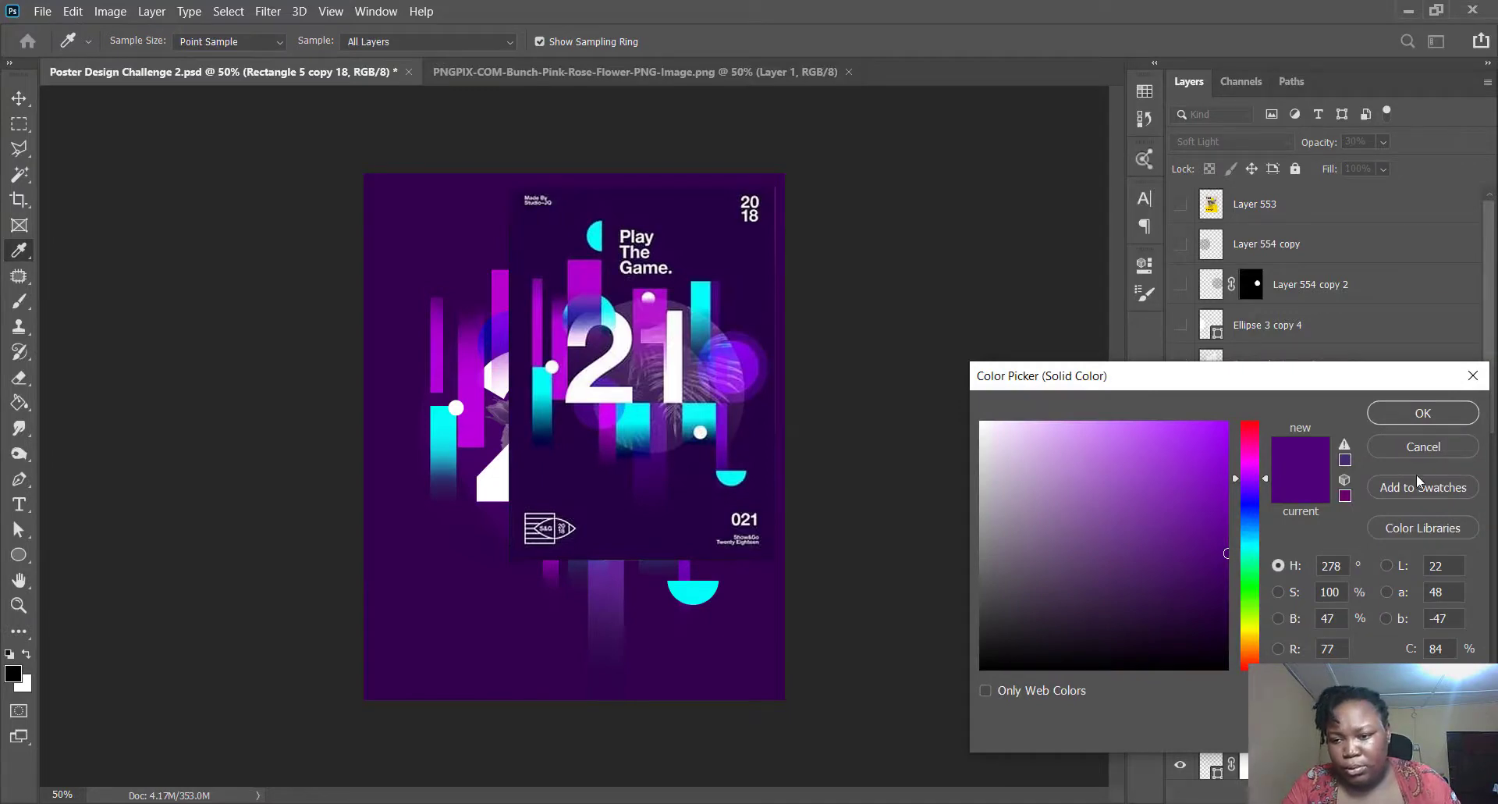
pyautogui.press('v')
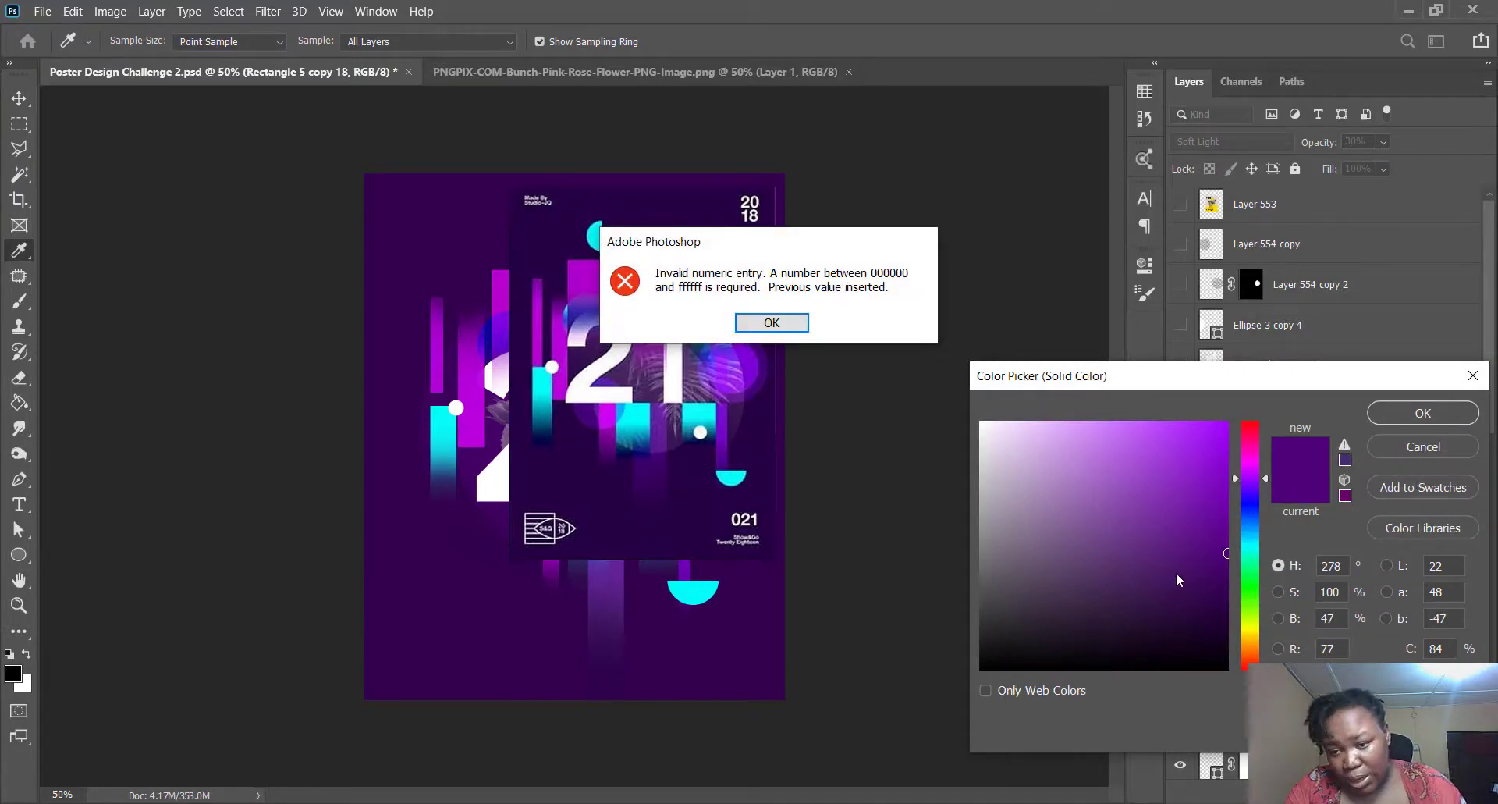
pyautogui.click(779, 324)
pyautogui.click(1423, 413)
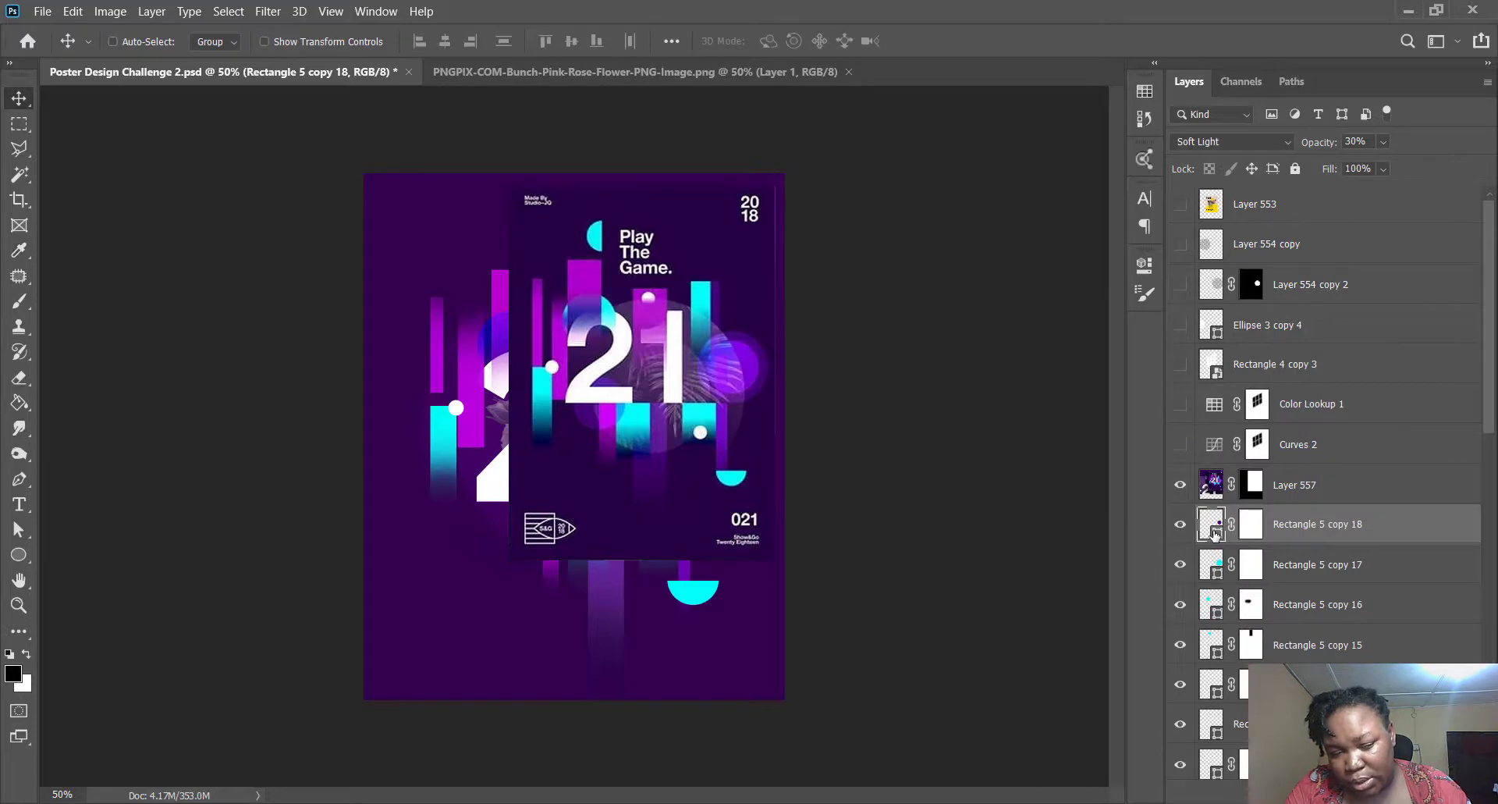
# - Recolor the Rectangle 5 copy 17 circle with the Rectangle 5 copy 18 circle's dark purple, H 278, S 100, B 47
pyautogui.doubleClick(1214, 535)
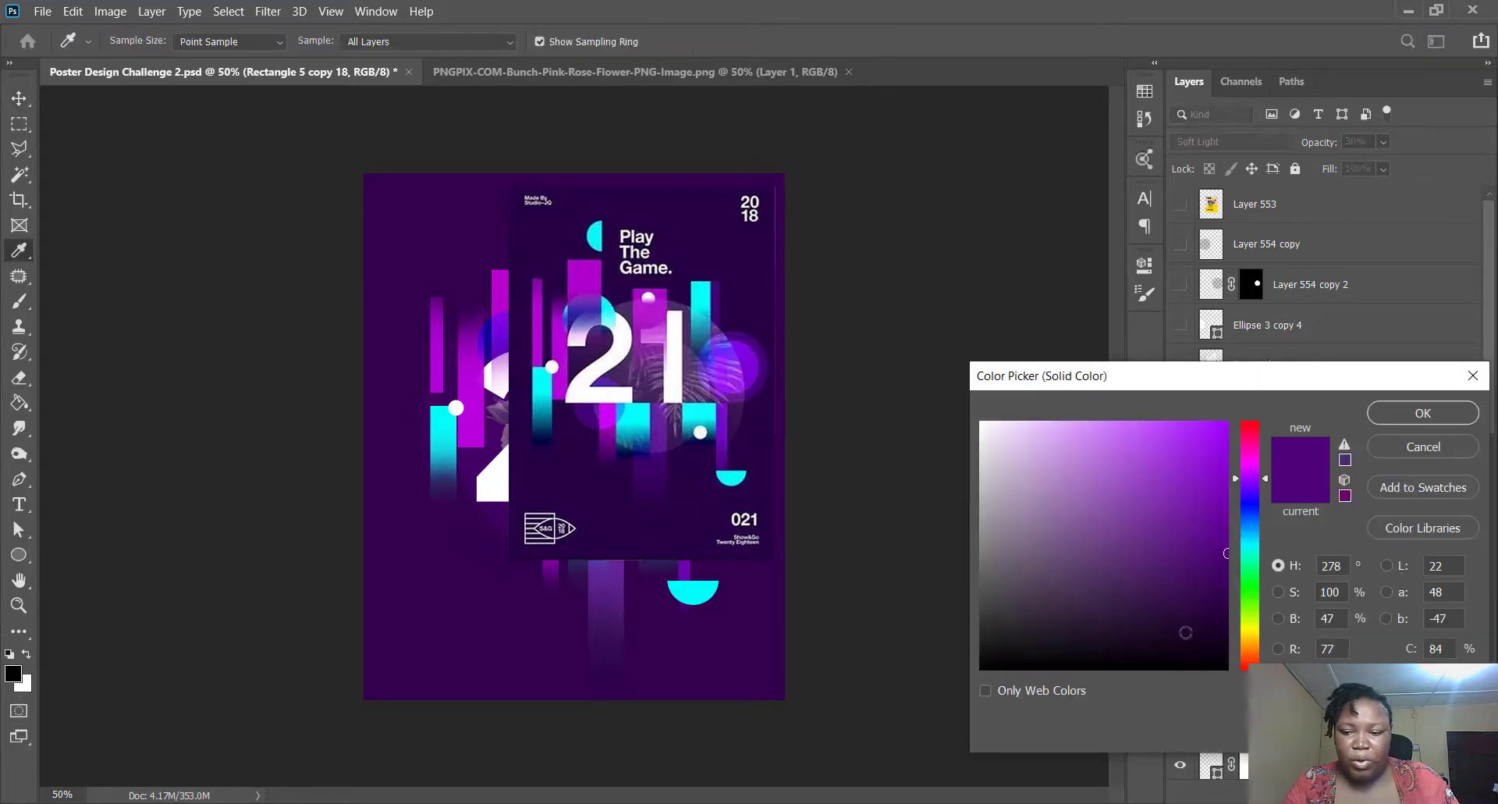
pyautogui.click(1390, 451)
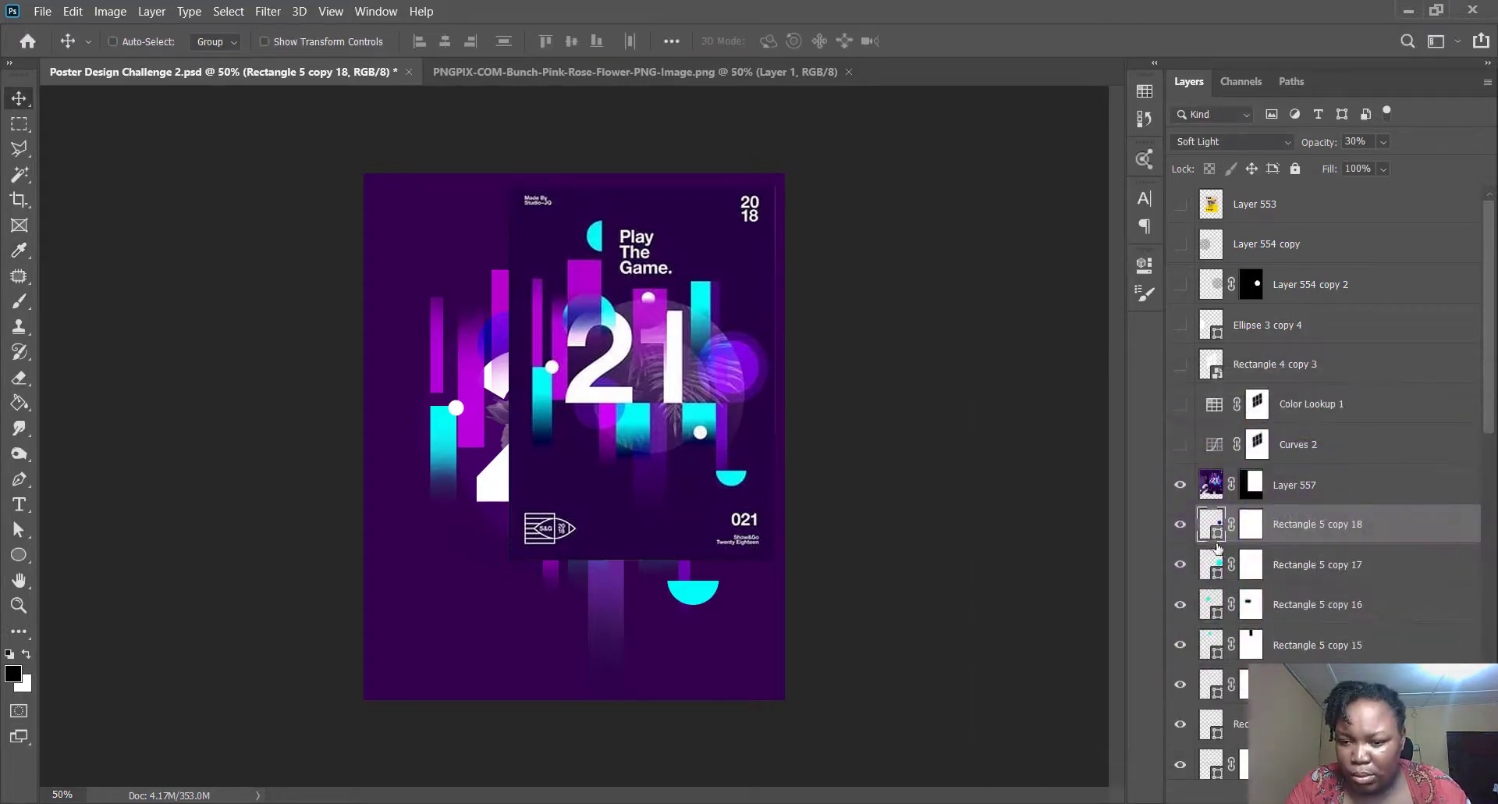
pyautogui.click(1216, 575)
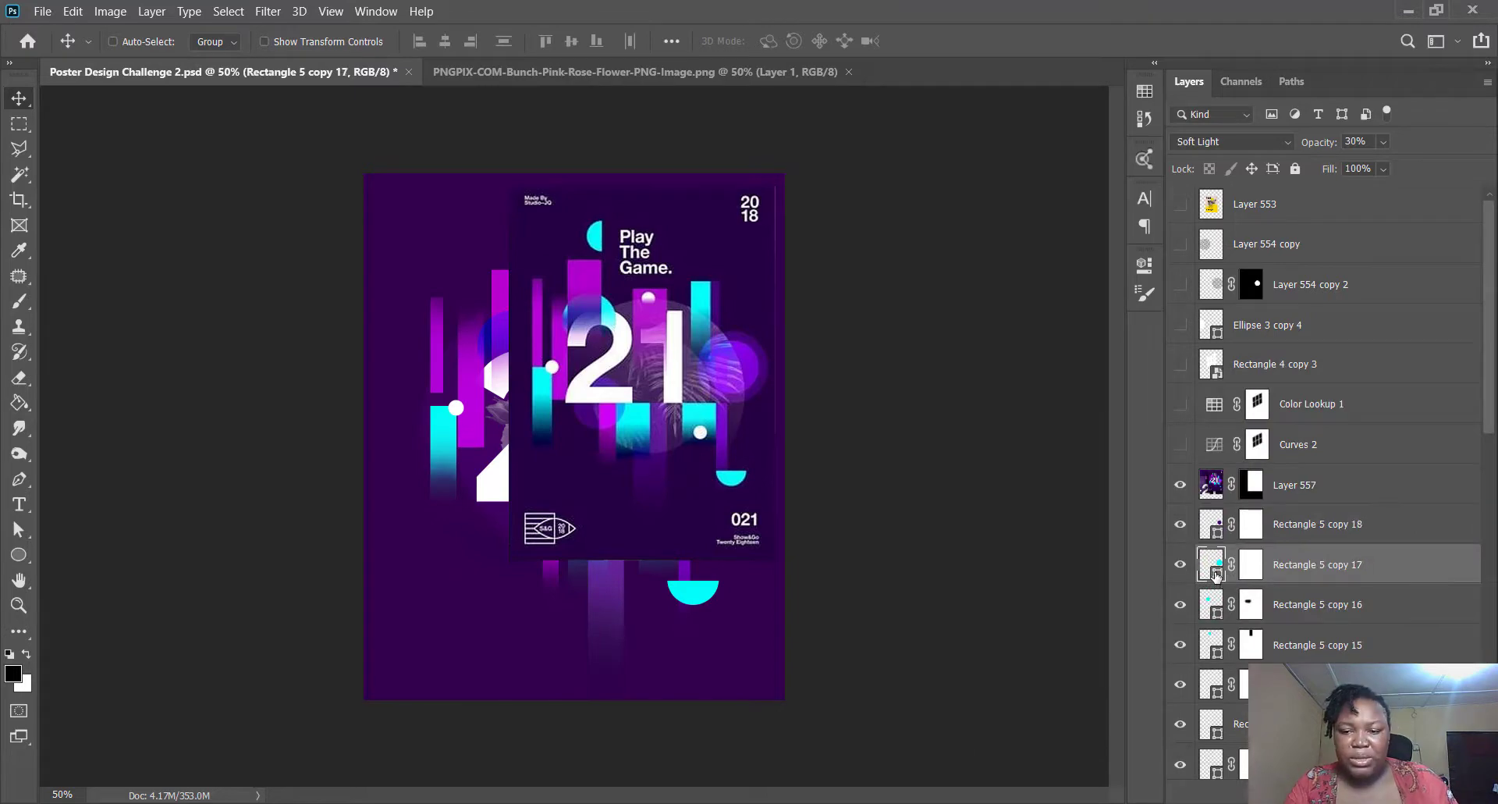
pyautogui.doubleClick(1216, 577)
pyautogui.hotkey('ctrl', 'v')
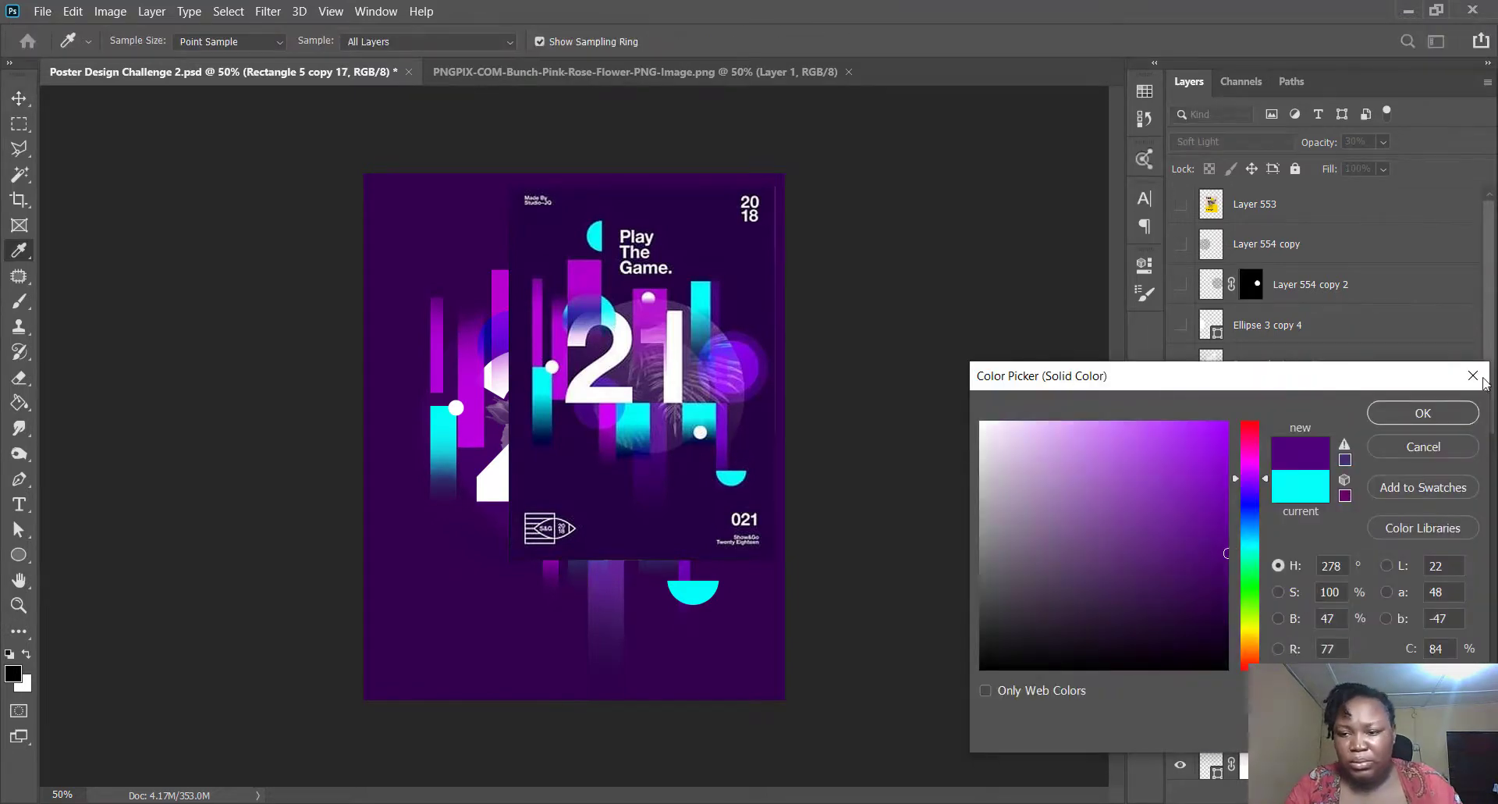
pyautogui.click(1398, 419)
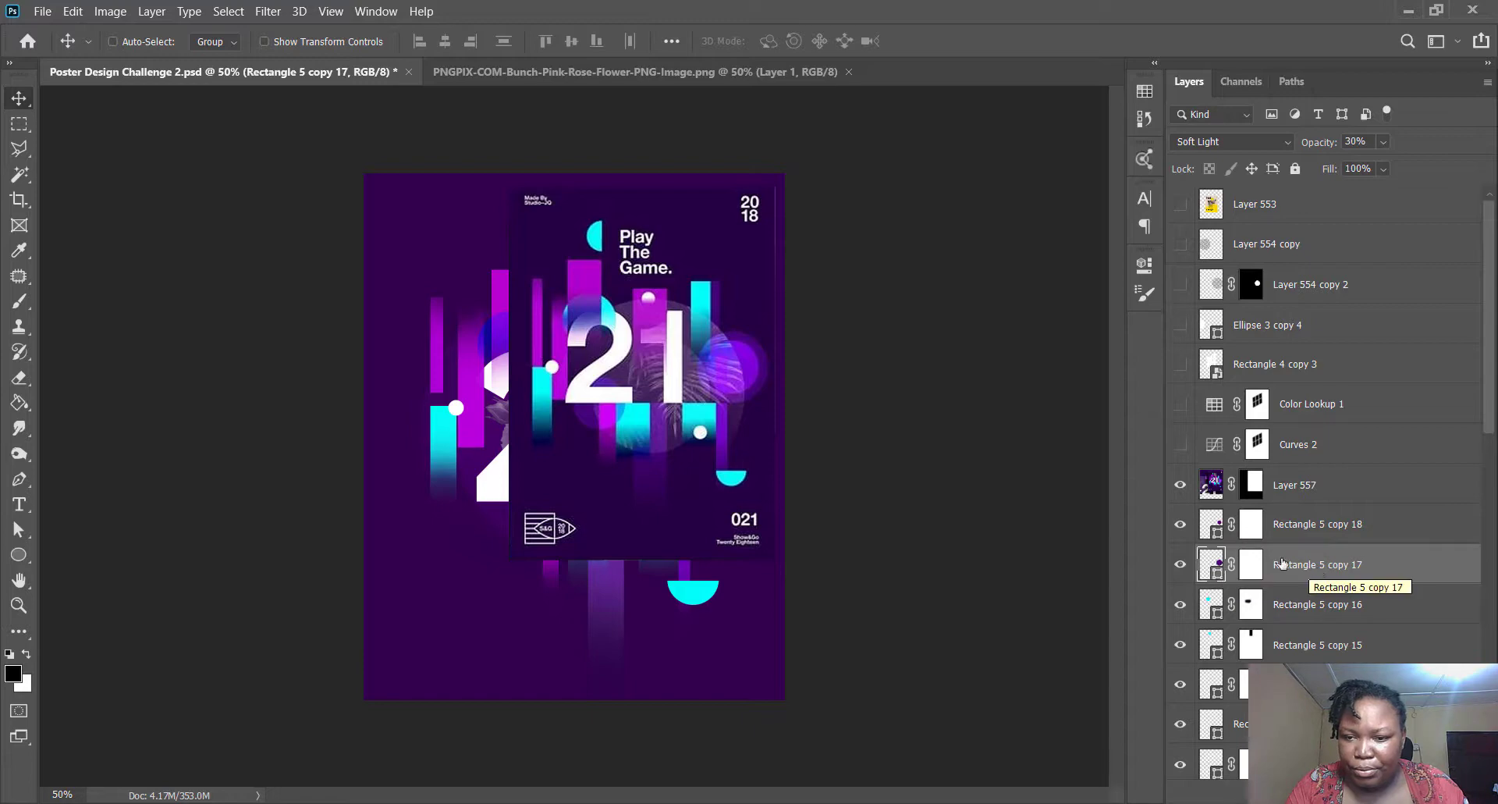
# - Hide the reference in Layer 557, and set the Rectangle 5 copy 17 and copy 18 circles' blend mode to Normal
pyautogui.click(1179, 485)
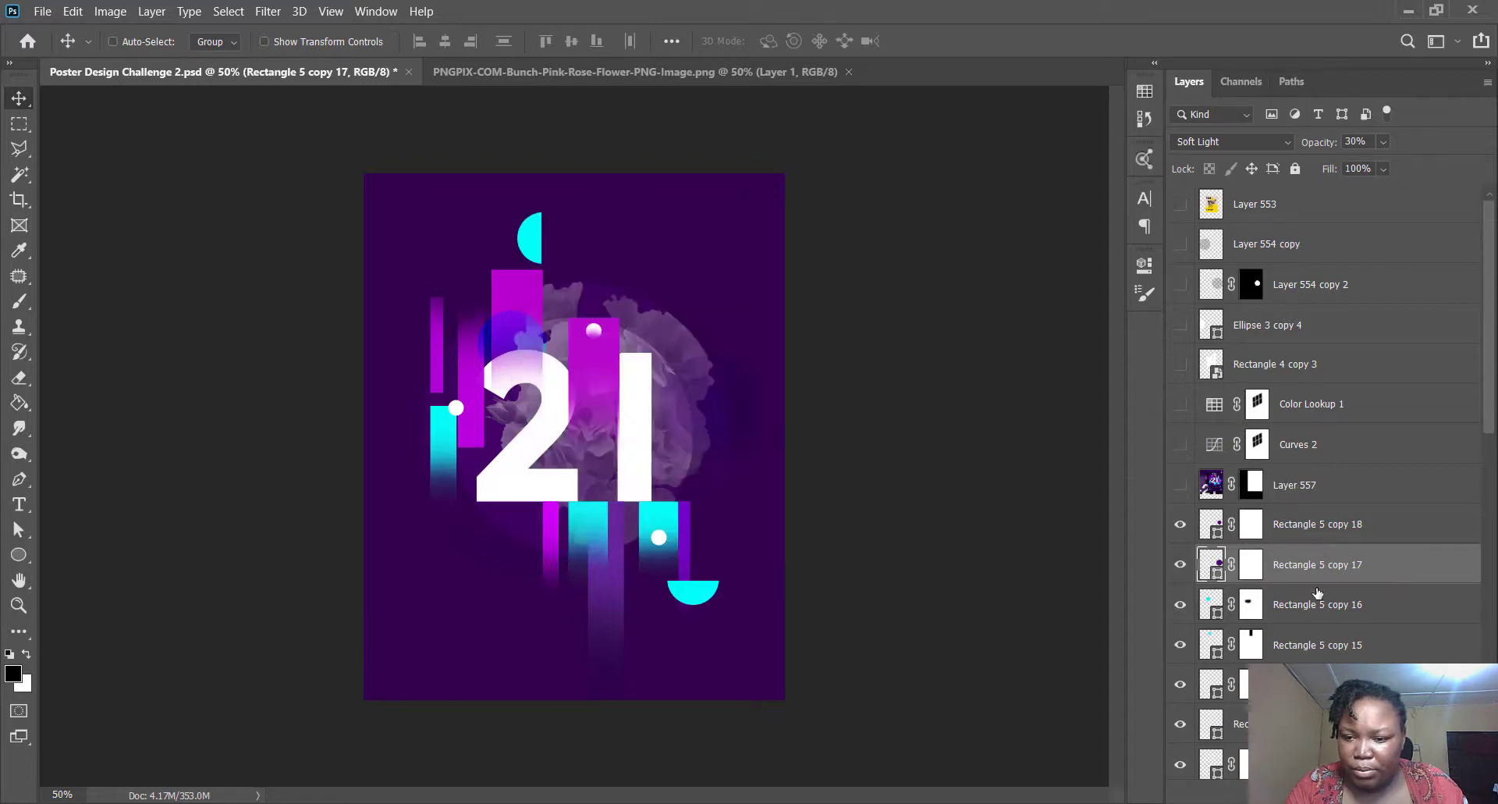
pyautogui.keyDown('ctrl'); pyautogui.click(1304, 541); pyautogui.keyUp('ctrl')
pyautogui.click(1210, 145)
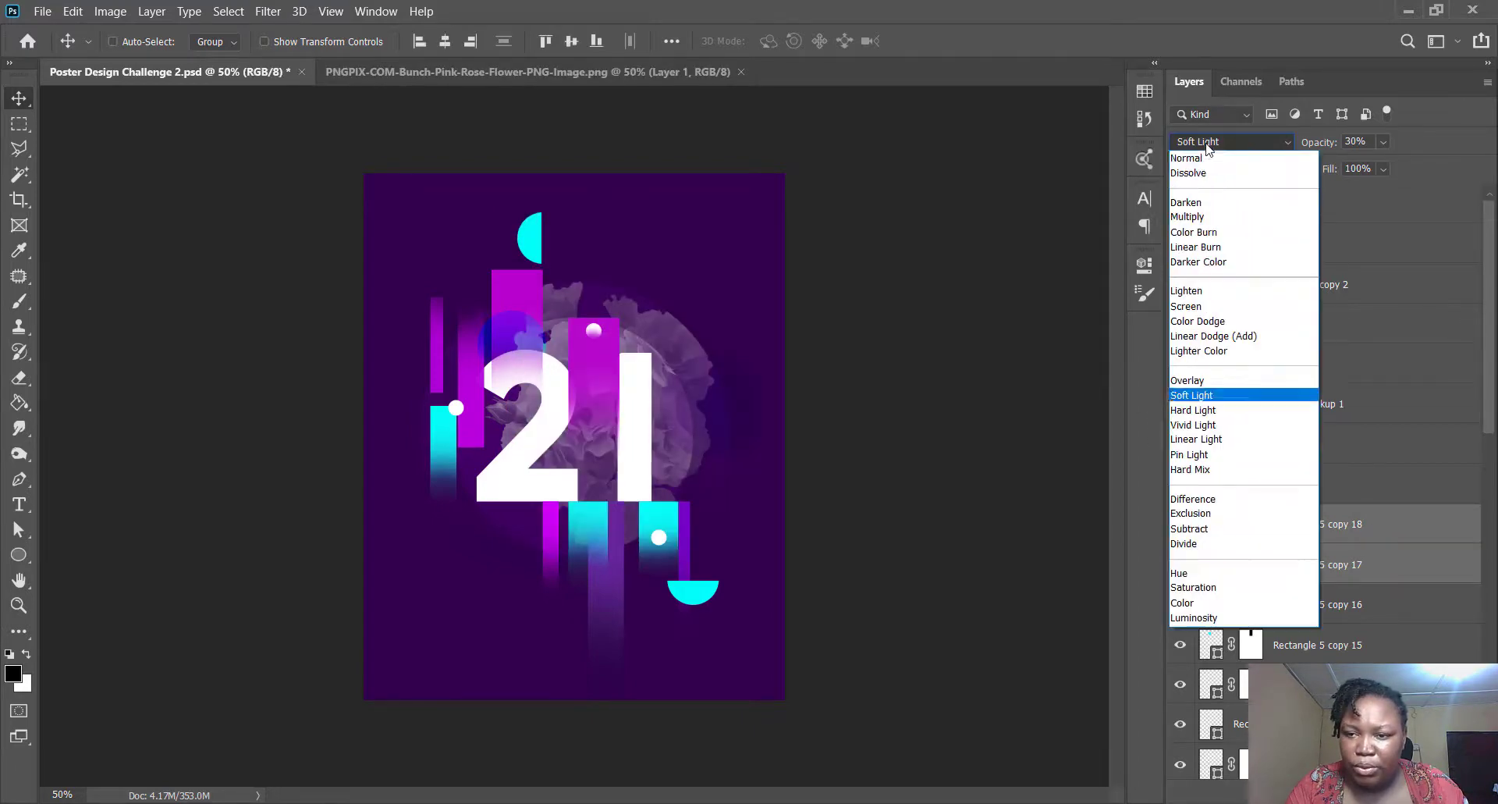
pyautogui.click(1208, 170)
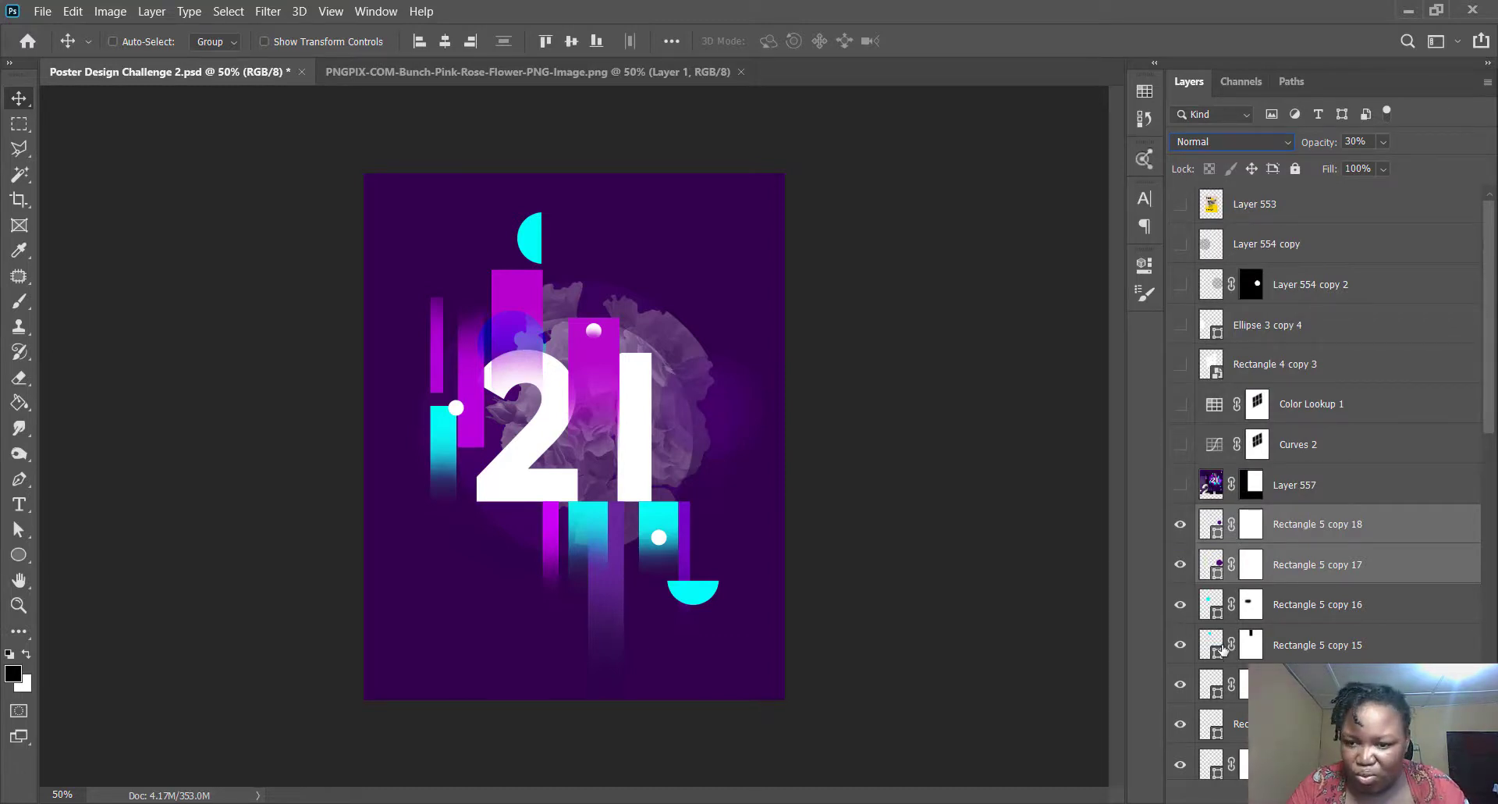
# - Recolor the Rectangle 5 copy 18 circle to a brighter purple, H 278, S 100, B 64
pyautogui.click(1218, 534)
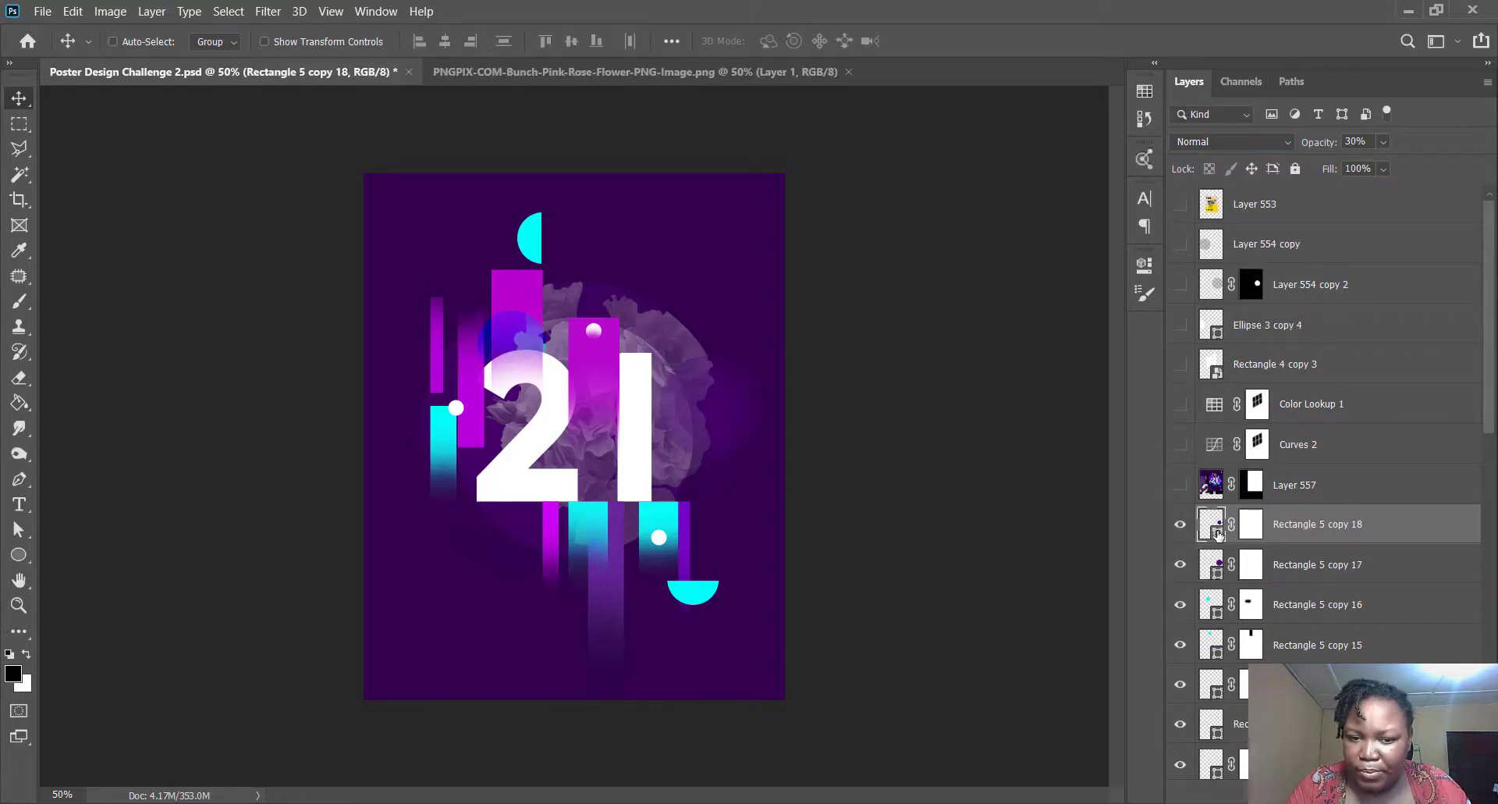
pyautogui.doubleClick(1218, 534)
pyautogui.moveTo(1226, 553); pyautogui.dragTo(1231, 511)
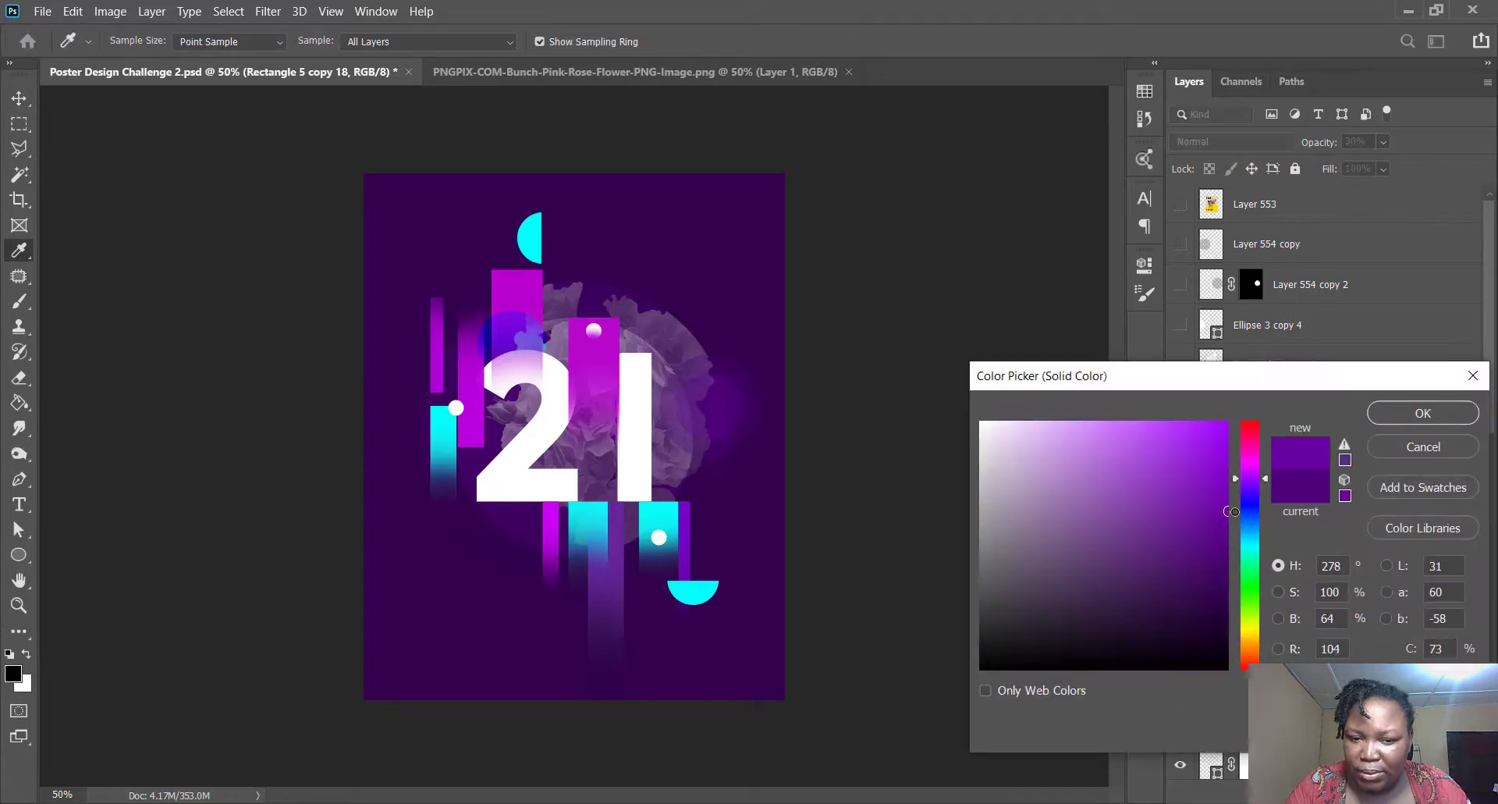
pyautogui.click(1449, 419)
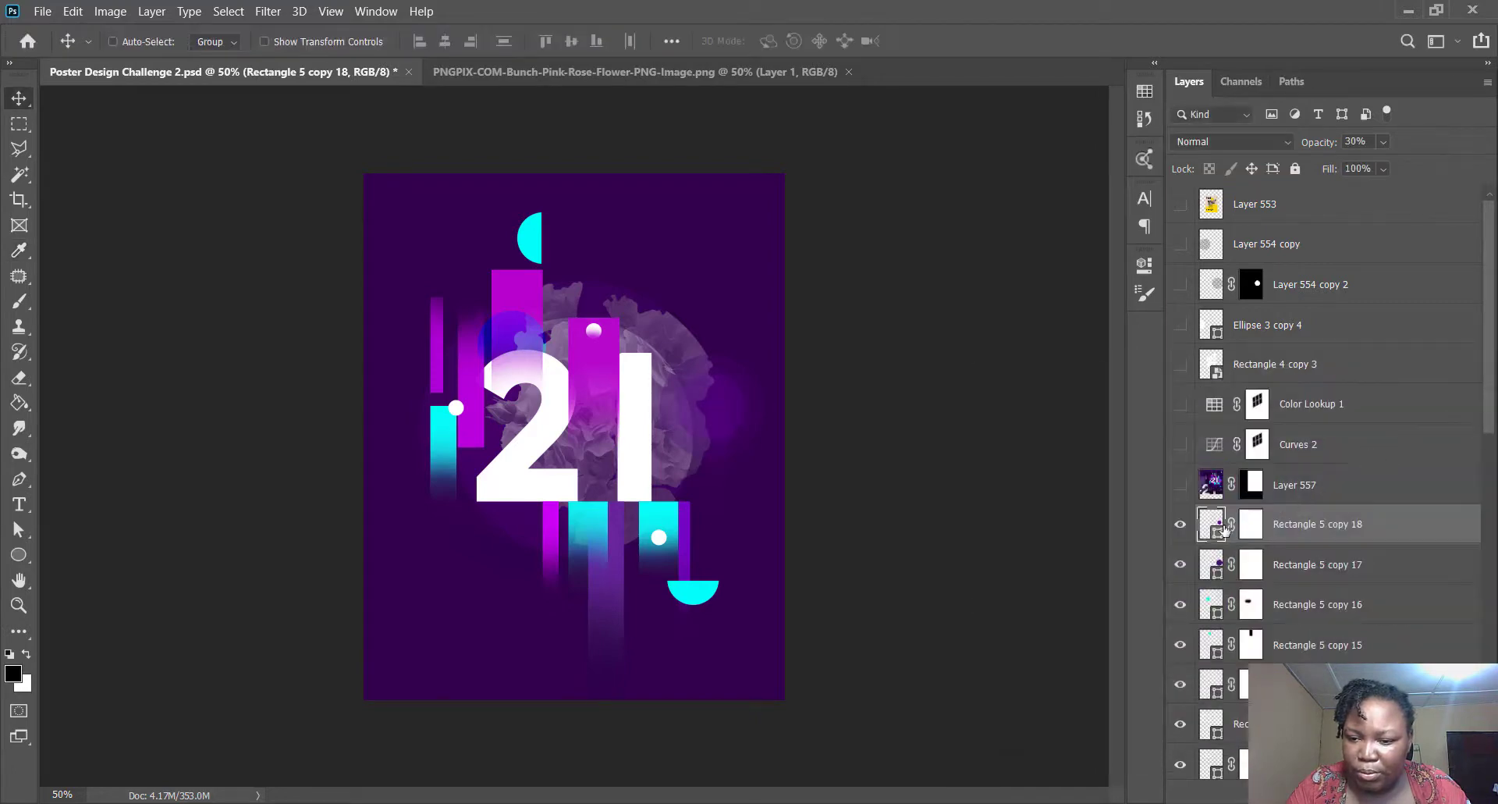
# - Copy the Rectangle 5 copy 18 circle's purple to the Rectangle 5 copy 17 circle, H 279, S 100, B 64
pyautogui.doubleClick(1216, 535)
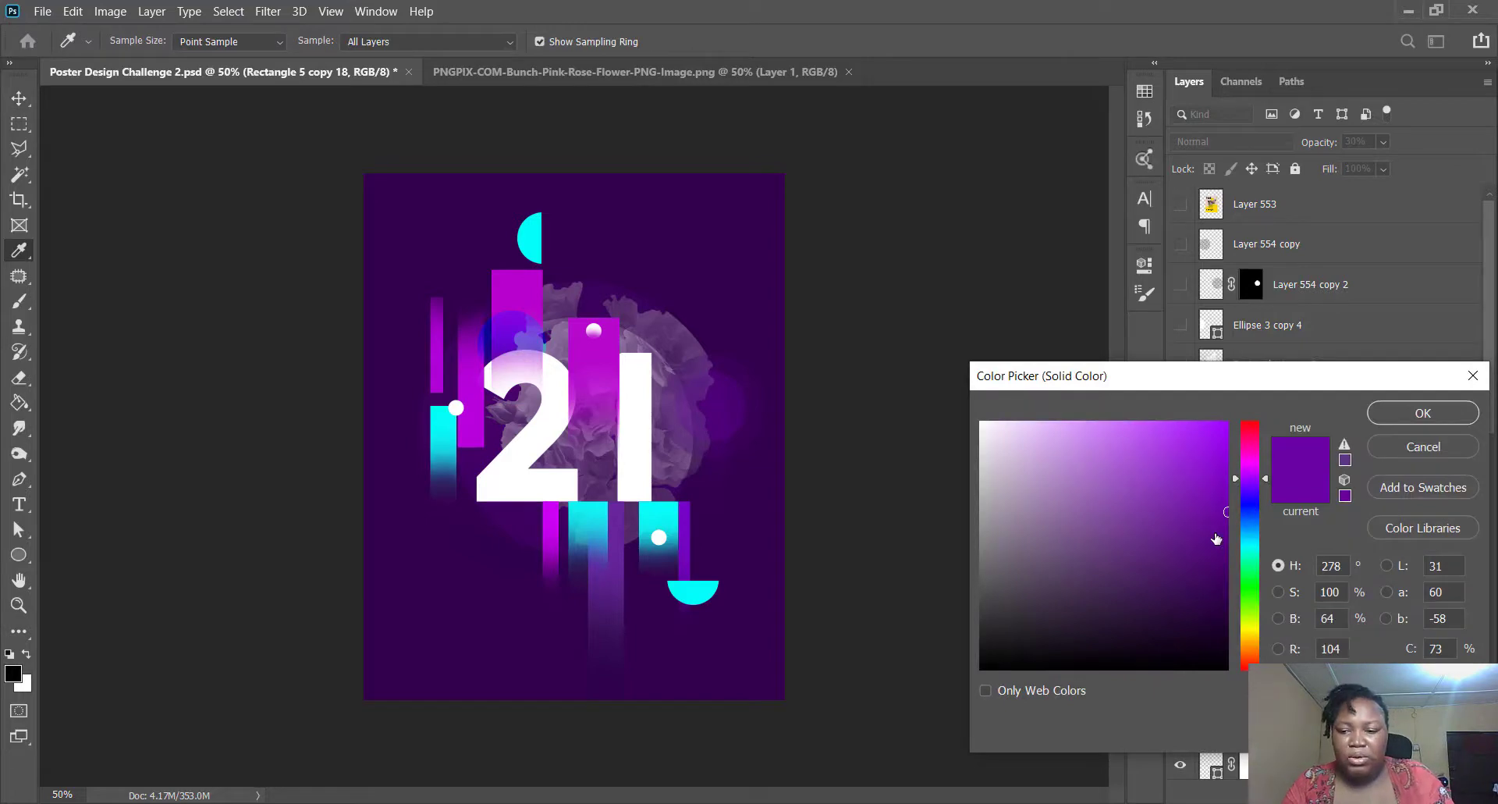
pyautogui.click(1385, 441)
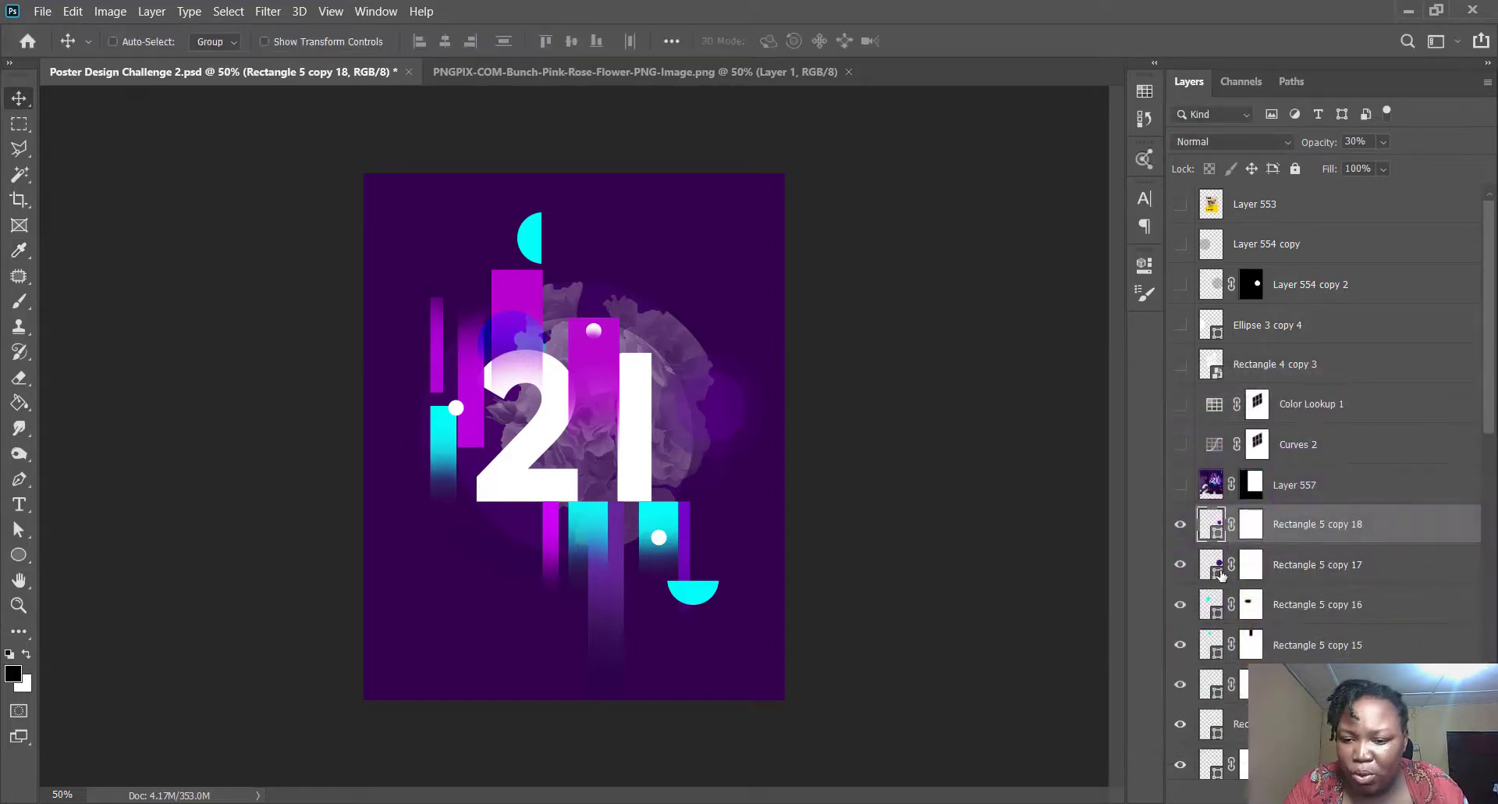
pyautogui.doubleClick(1218, 575)
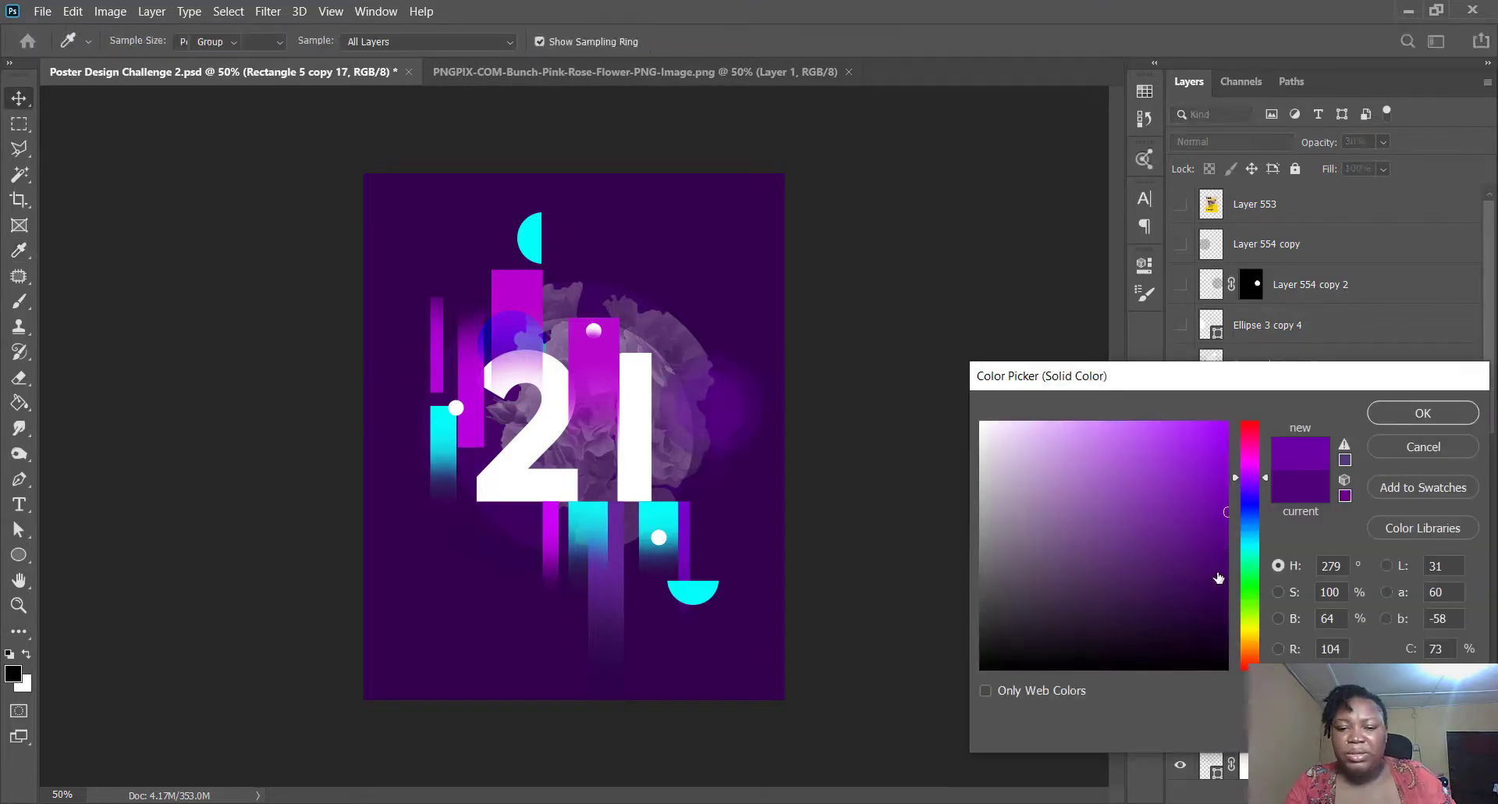
pyautogui.press('Escape')
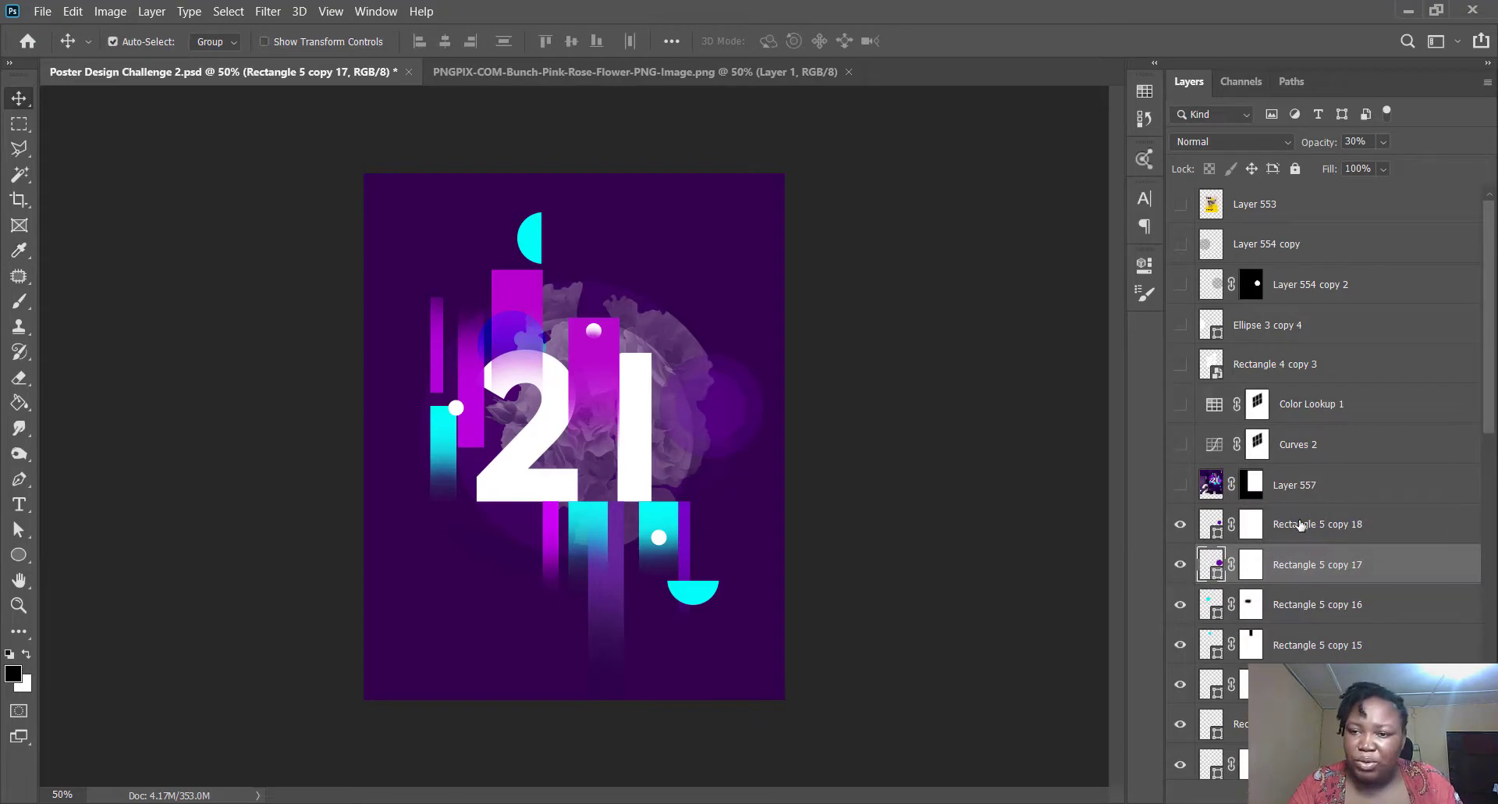
# - Set the opacity of the Rectangle 5 copy 17 and copy 18 circles to 20%, and compare them with the reference in Layer 557
pyautogui.keyDown('ctrl'); pyautogui.click(1299, 524); pyautogui.keyUp('ctrl')
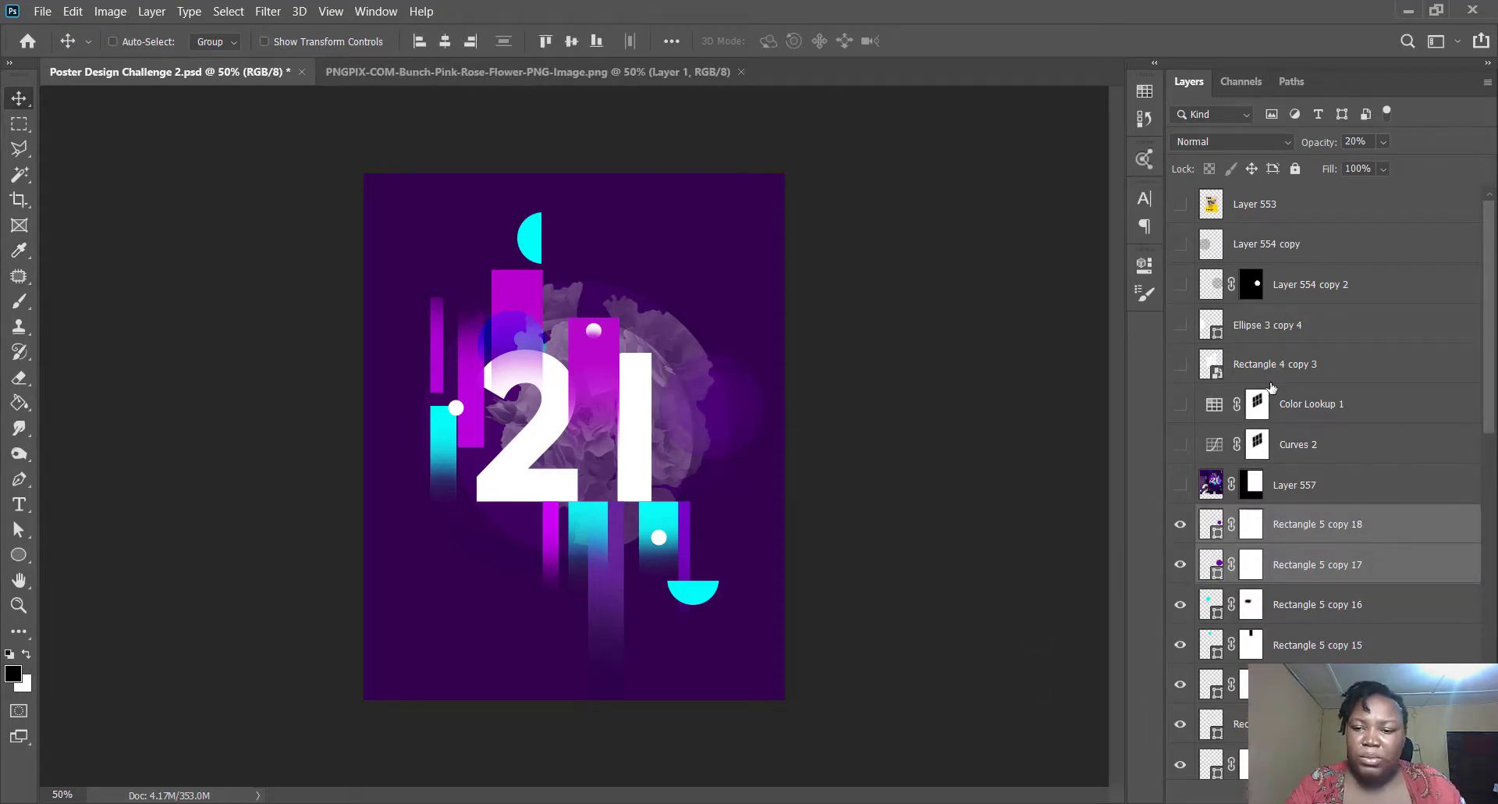
pyautogui.click(1181, 484)
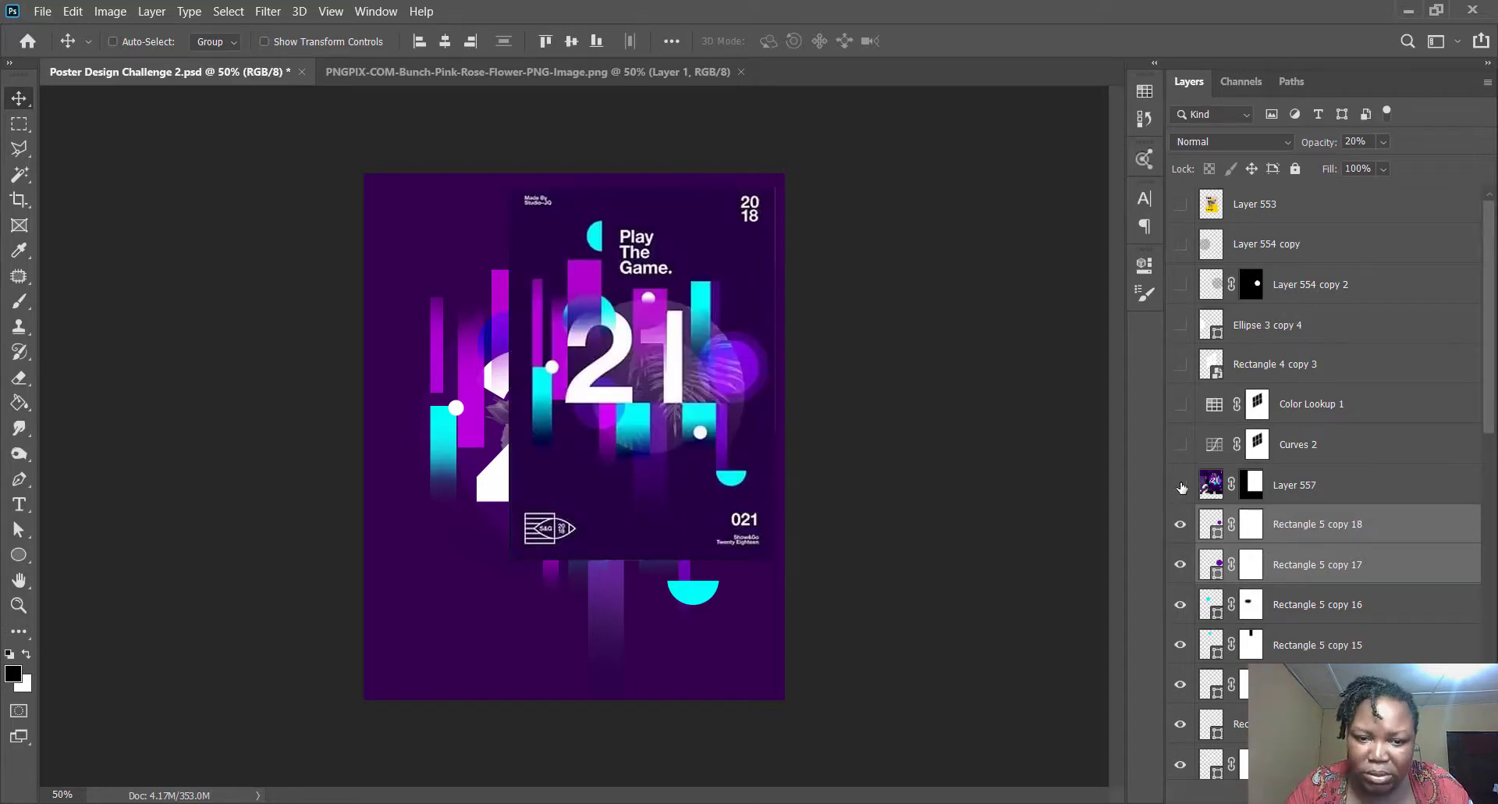
pyautogui.click(1180, 485)
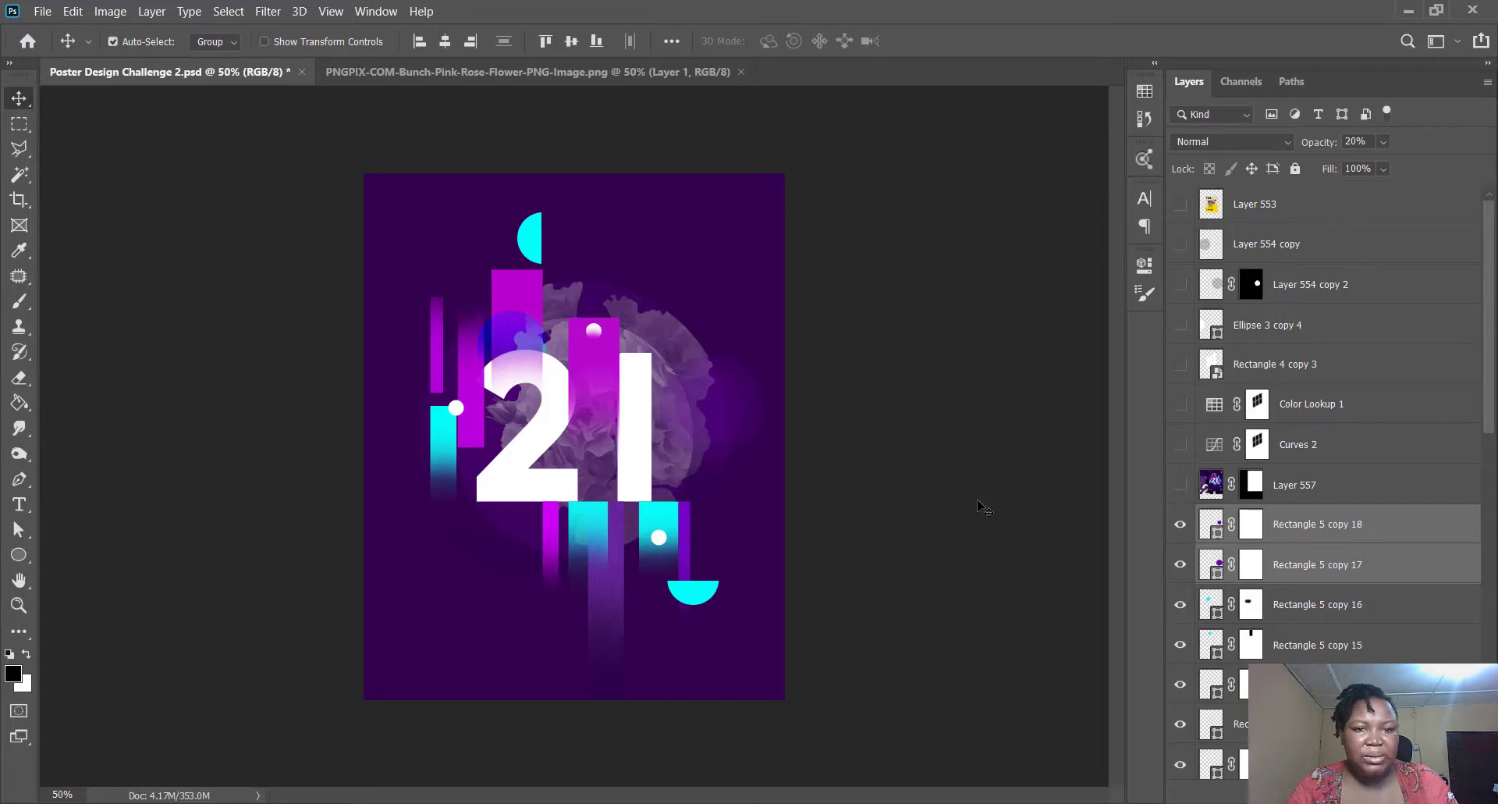
# - Save the poster document, and show the reference in Layer 557 again
pyautogui.hotkey('ctrl', 's')
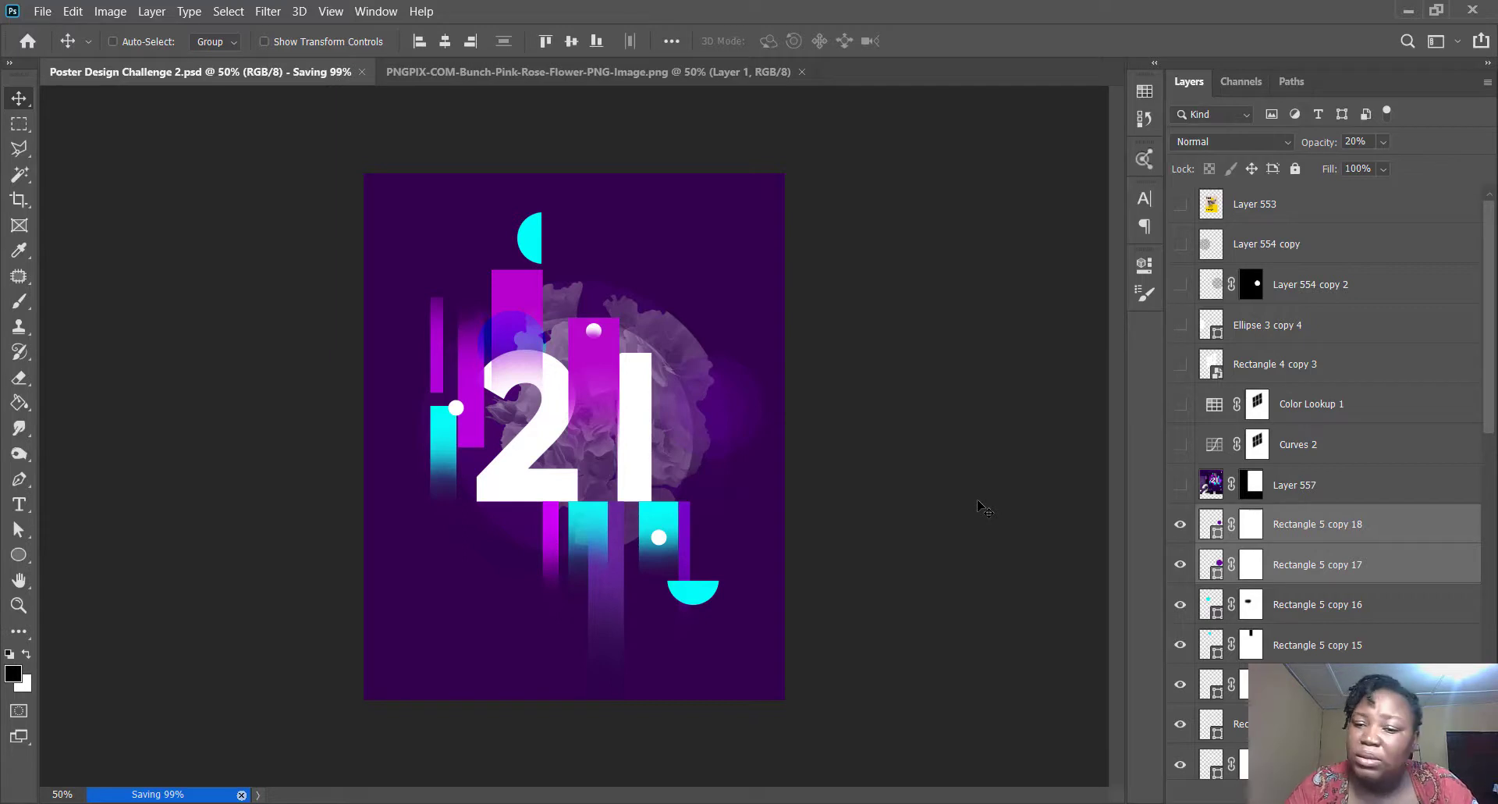
pyautogui.click(1182, 484)
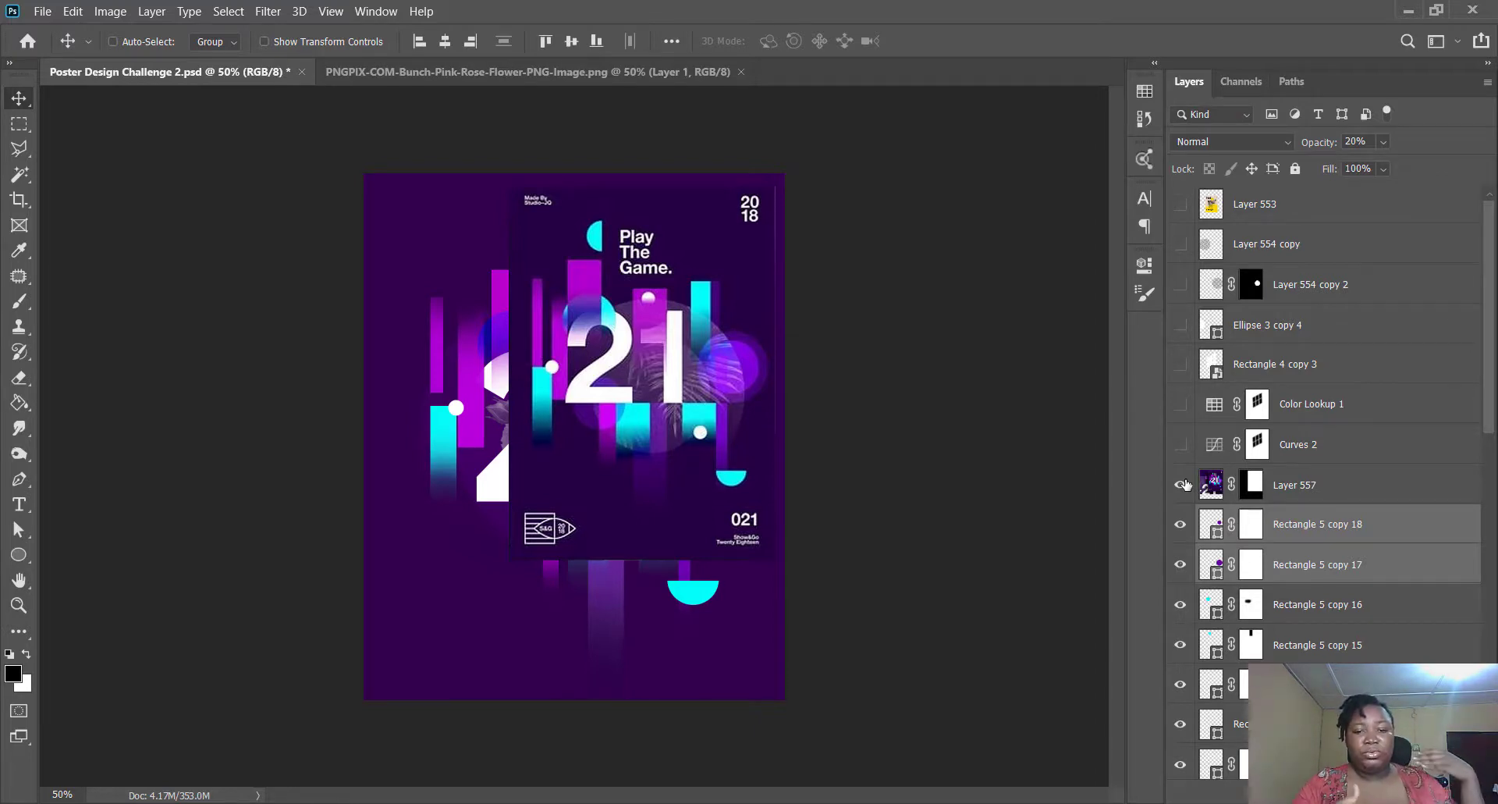
pyautogui.click(1181, 484)
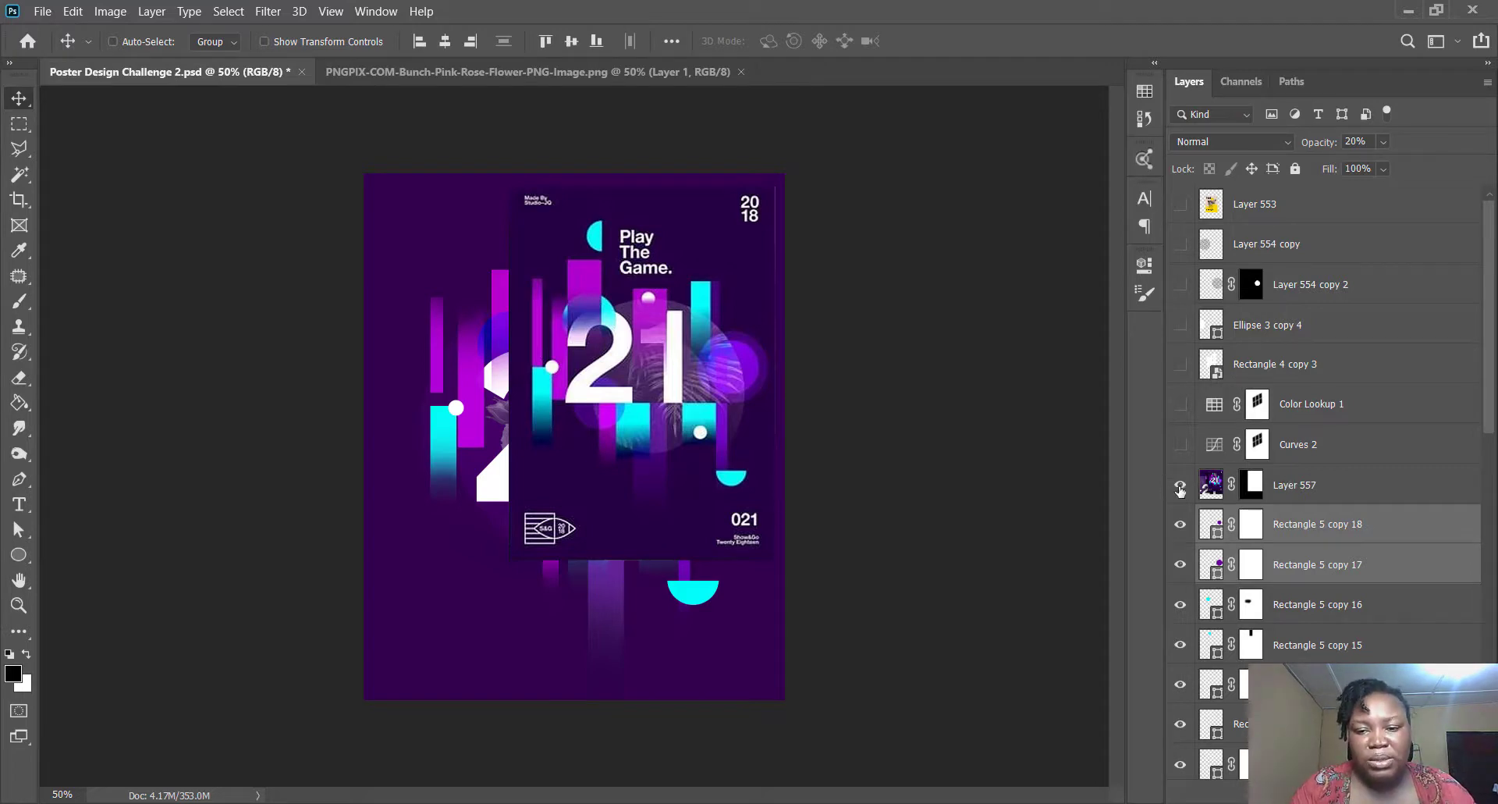